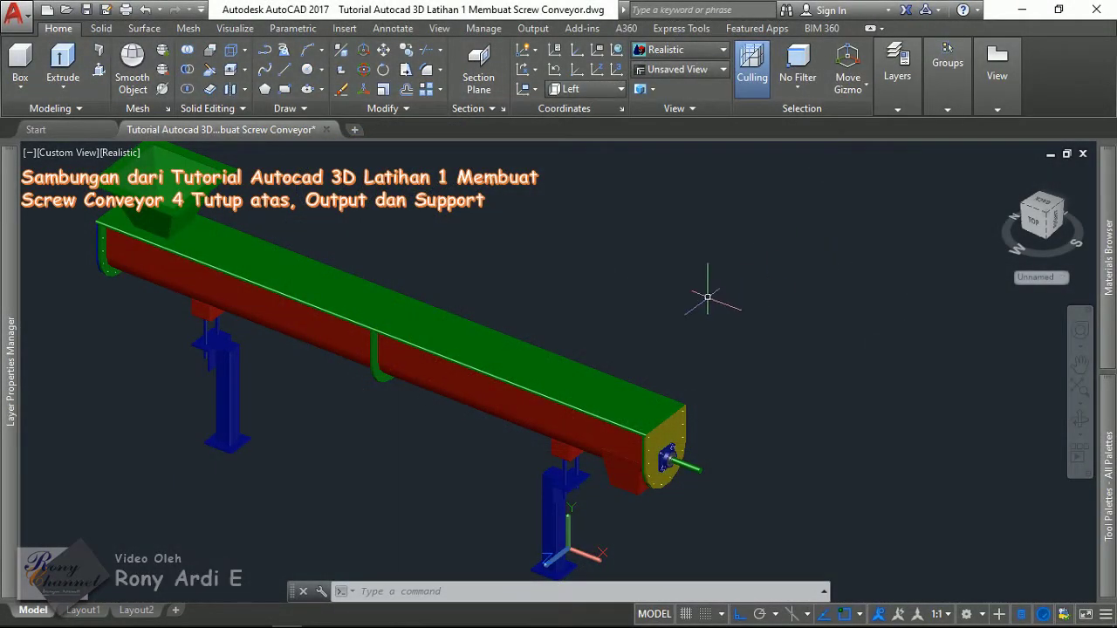
# Pan, zoom in and orbit slightly to show the bearing end plate and green top.
pyautogui.moveTo(635, 273)
pyautogui.mouseDown(button='middle')
pyautogui.moveTo(725, 242)
pyautogui.moveTo(720, 252)
pyautogui.mouseUp(button='middle')
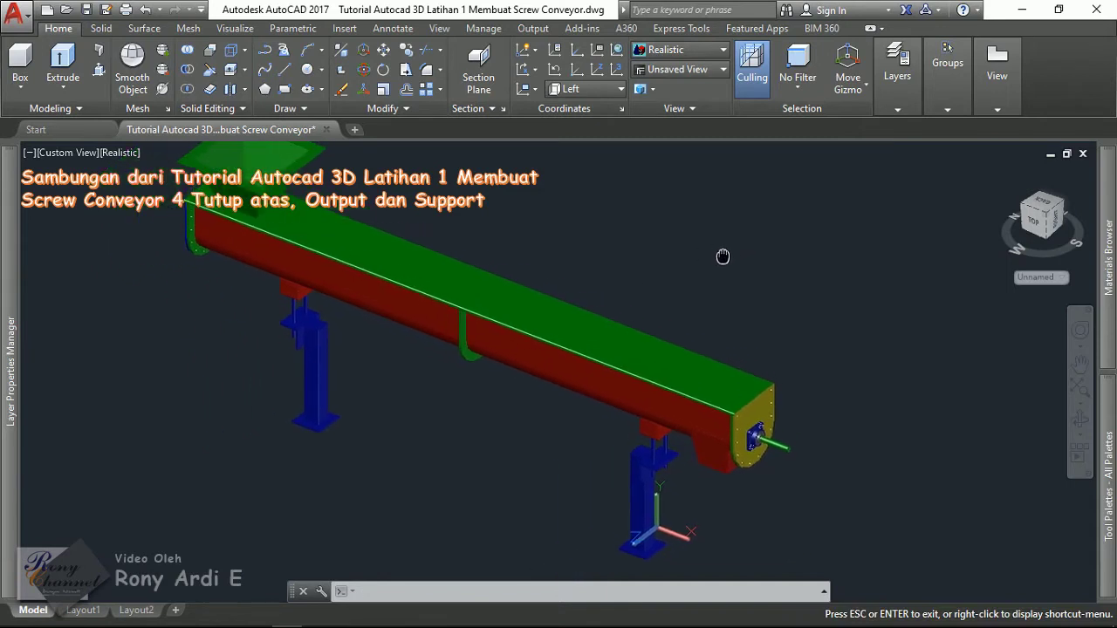
pyautogui.scroll(2, 837, 370)
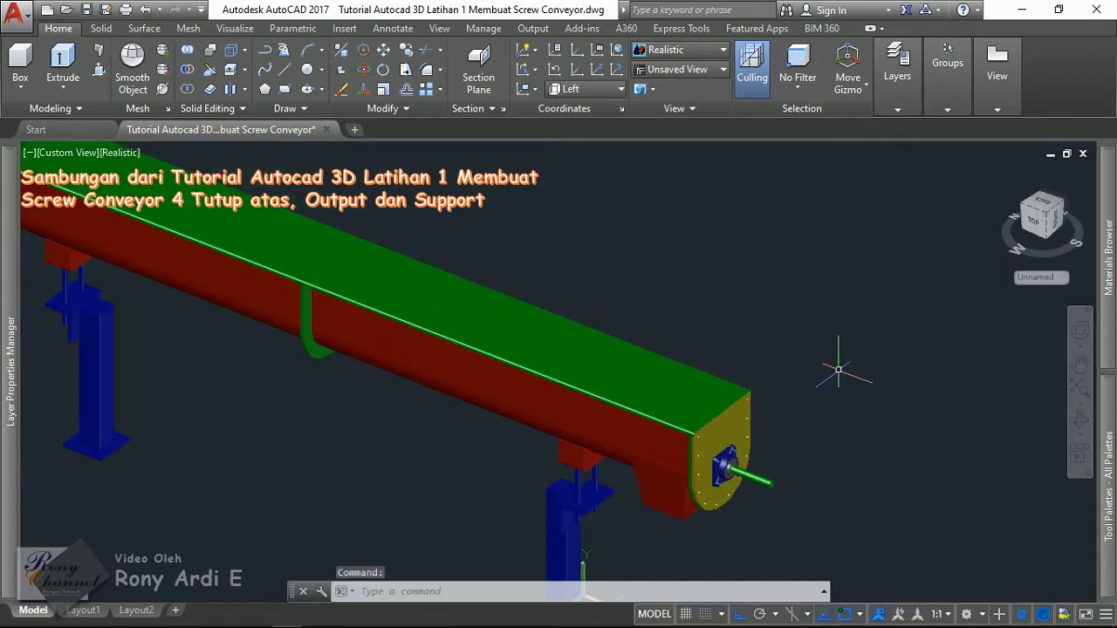
pyautogui.scroll(1, 733, 517)
pyautogui.scroll(1, 731, 522)
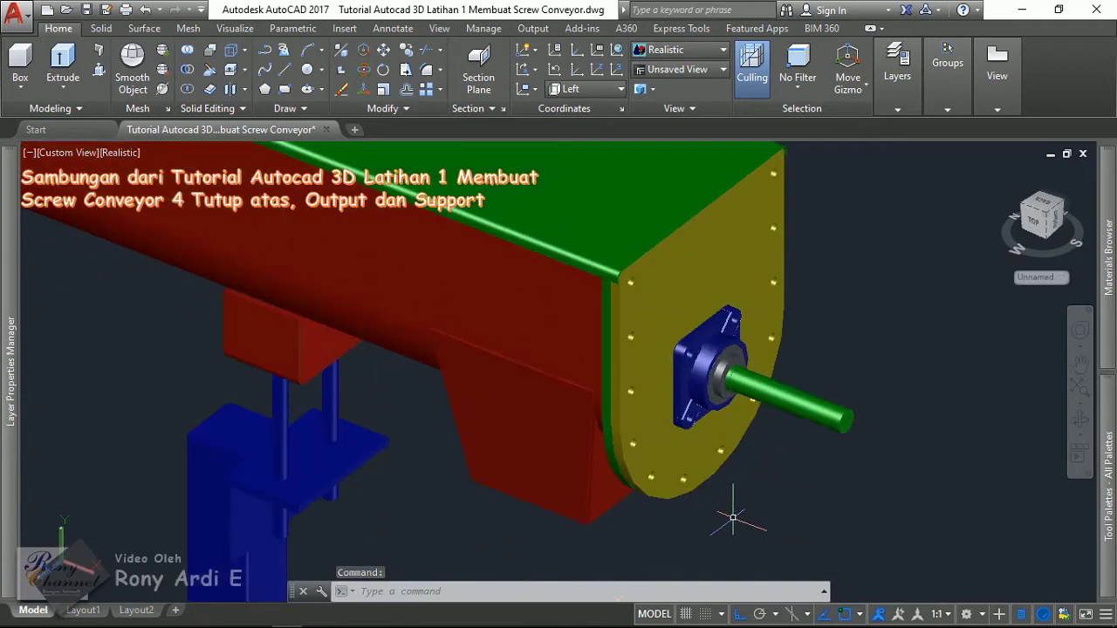
pyautogui.scroll(1, 741, 515)
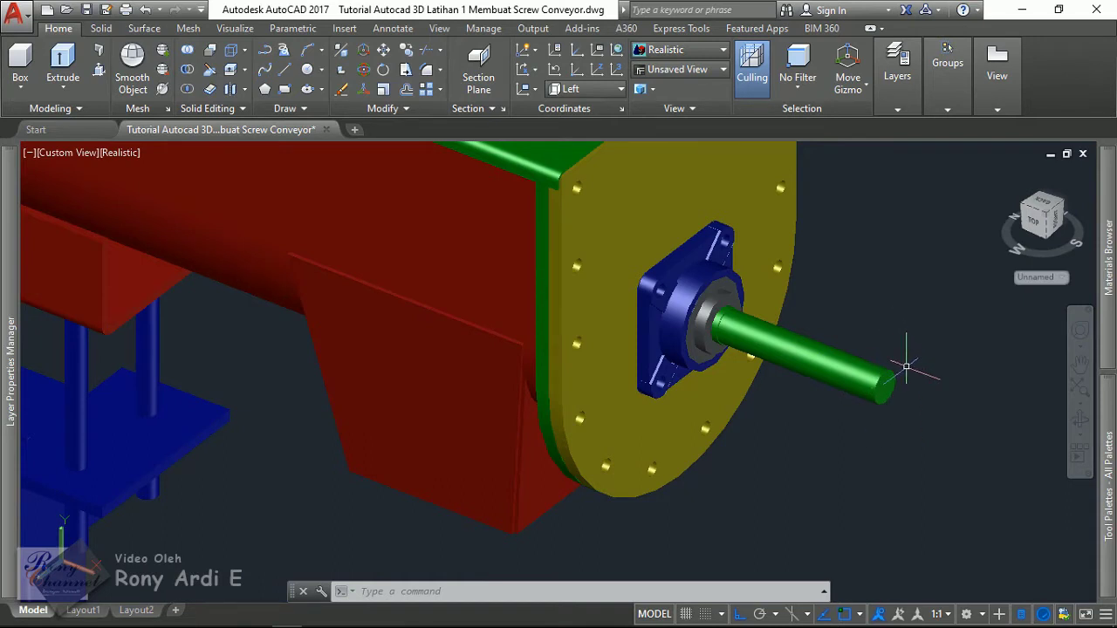
pyautogui.keyDown('shift'); pyautogui.moveTo(905, 366); pyautogui.dragTo(868, 321, button='middle'); pyautogui.keyUp('shift')
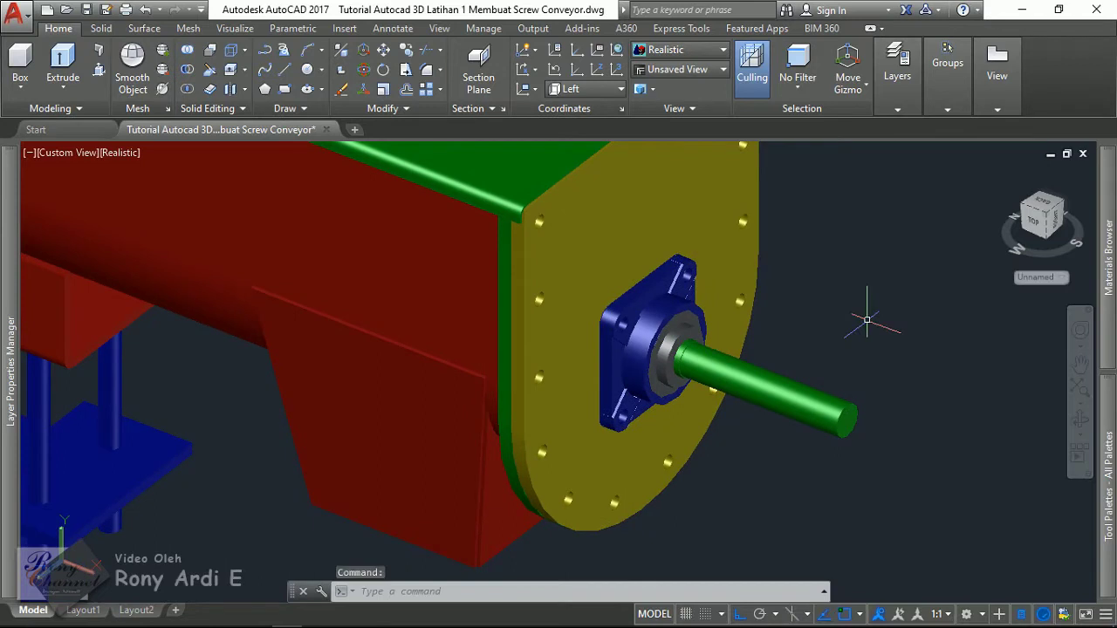
pyautogui.keyDown('shift'); pyautogui.moveTo(866, 320); pyautogui.dragTo(837, 411, button='middle'); pyautogui.keyUp('shift')
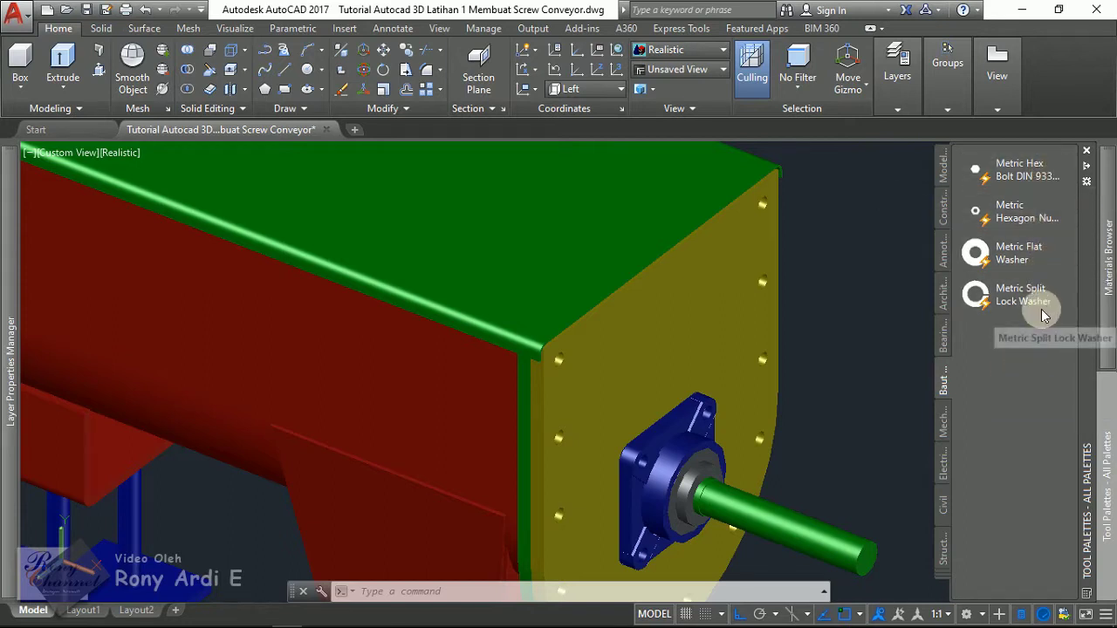
pyautogui.click(946, 342)
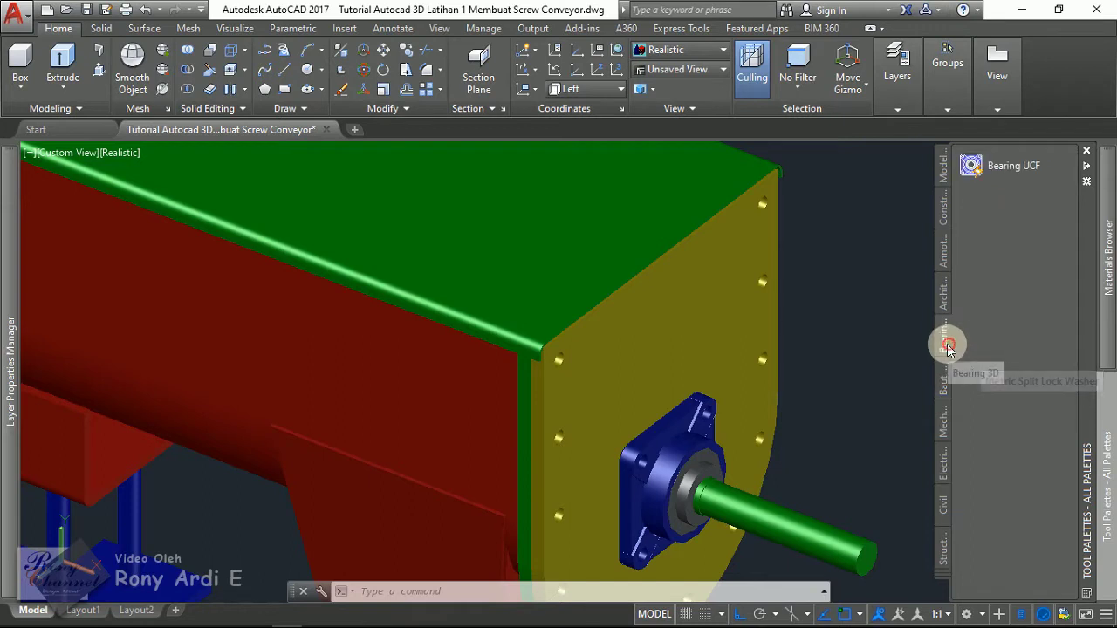
pyautogui.click(942, 379)
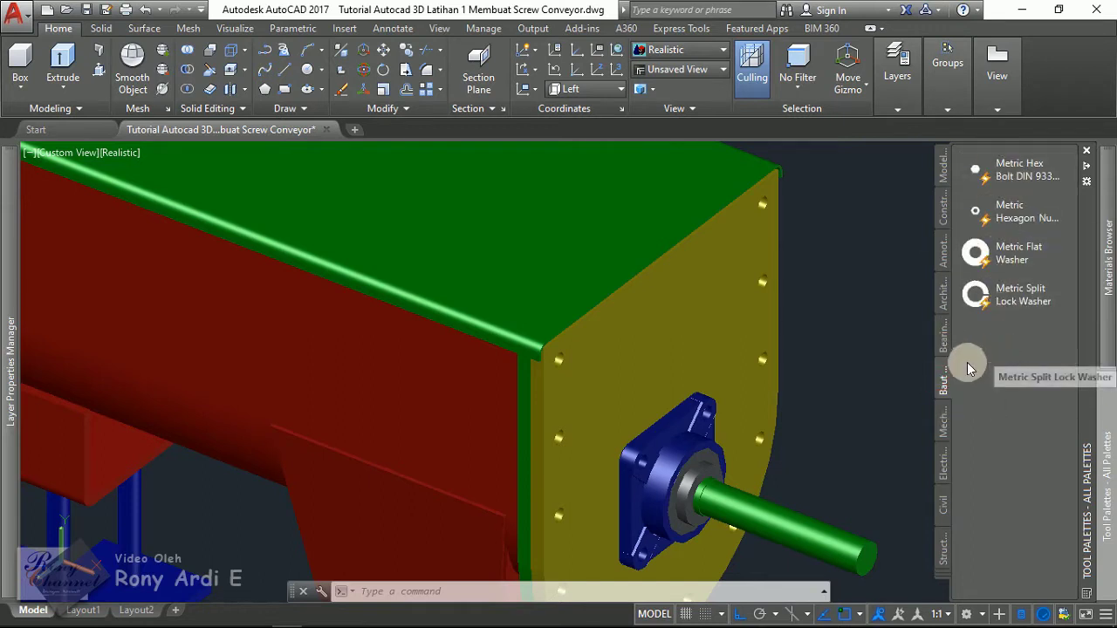
pyautogui.click(948, 347)
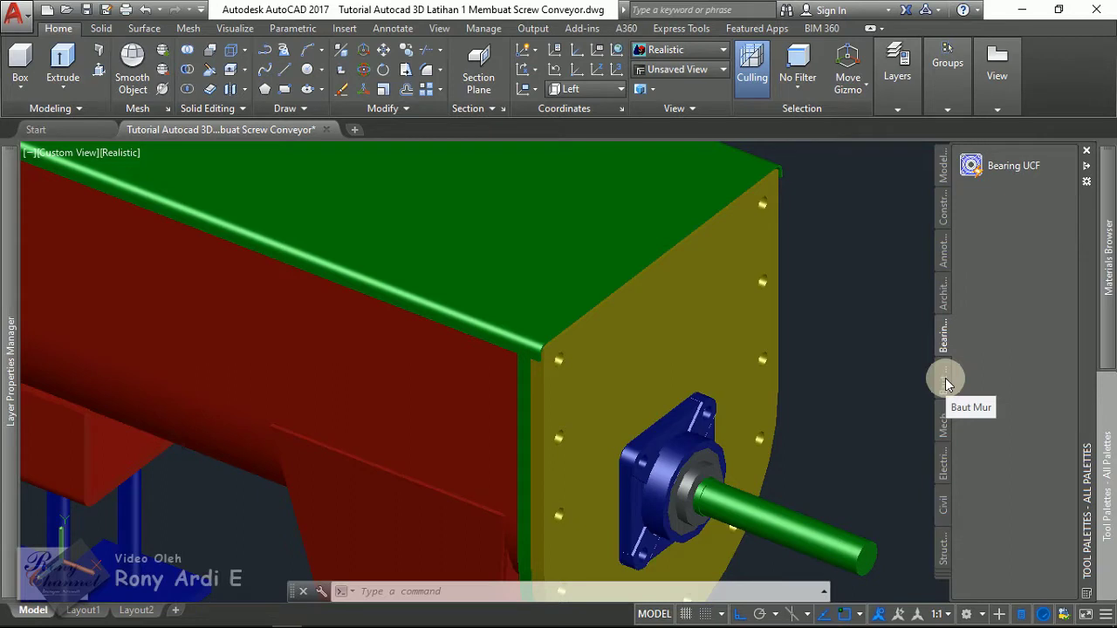
pyautogui.click(946, 379)
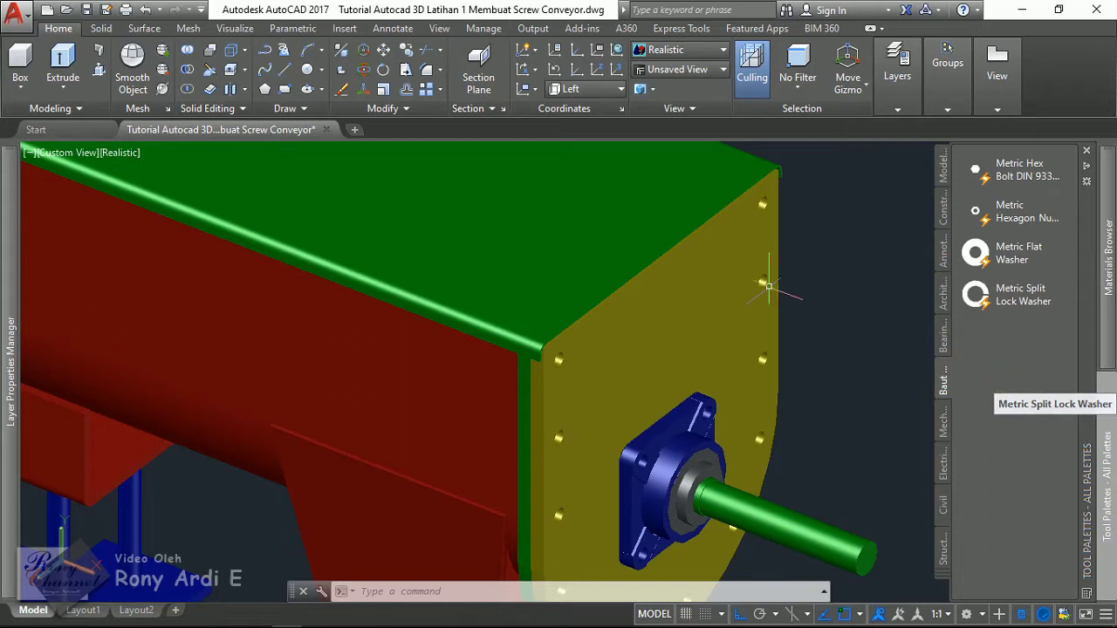
# Zoom out and pan to the hopper end, then select the red casing.
pyautogui.scroll(-2, 892, 301)
pyautogui.scroll(-2, 891, 301)
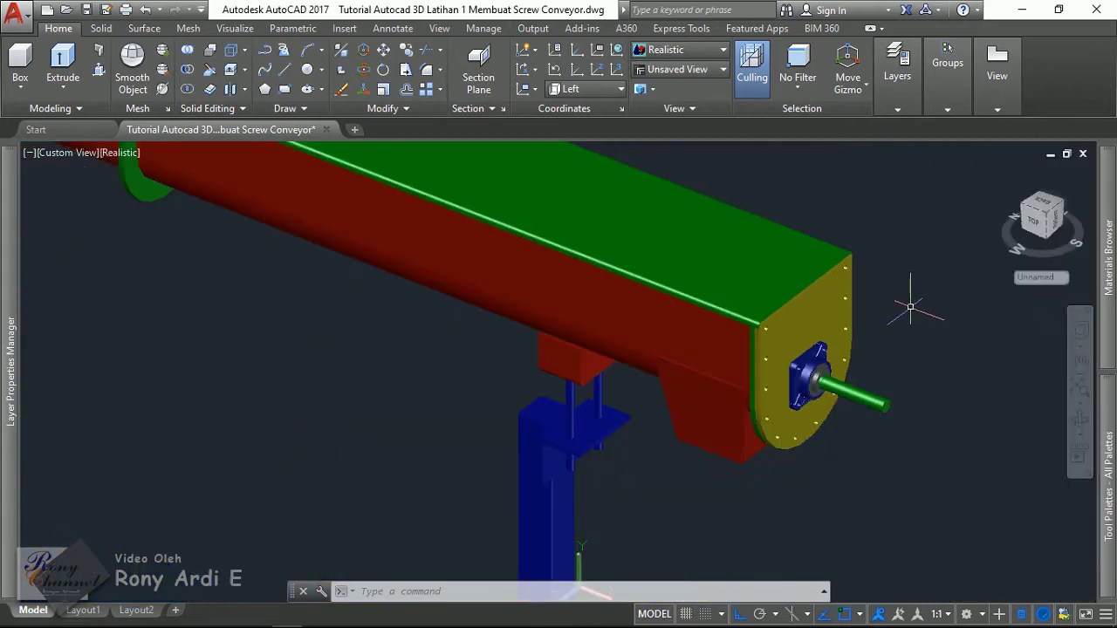
pyautogui.moveTo(903, 242); pyautogui.dragTo(933, 349, button='middle')
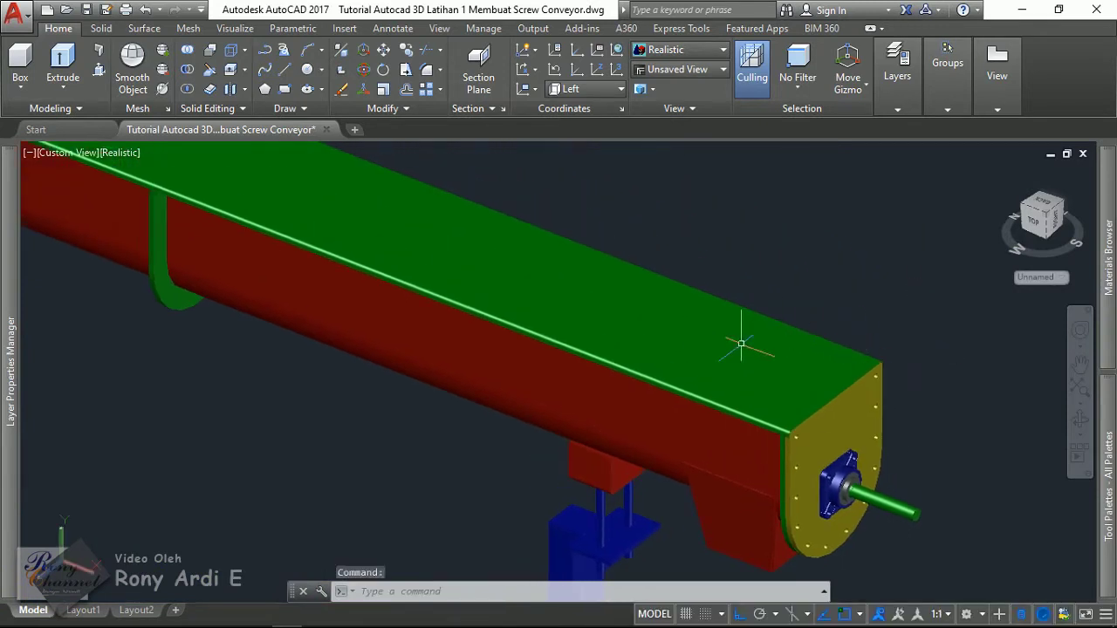
pyautogui.scroll(-2, 736, 368)
pyautogui.moveTo(544, 280); pyautogui.dragTo(748, 399, button='middle')
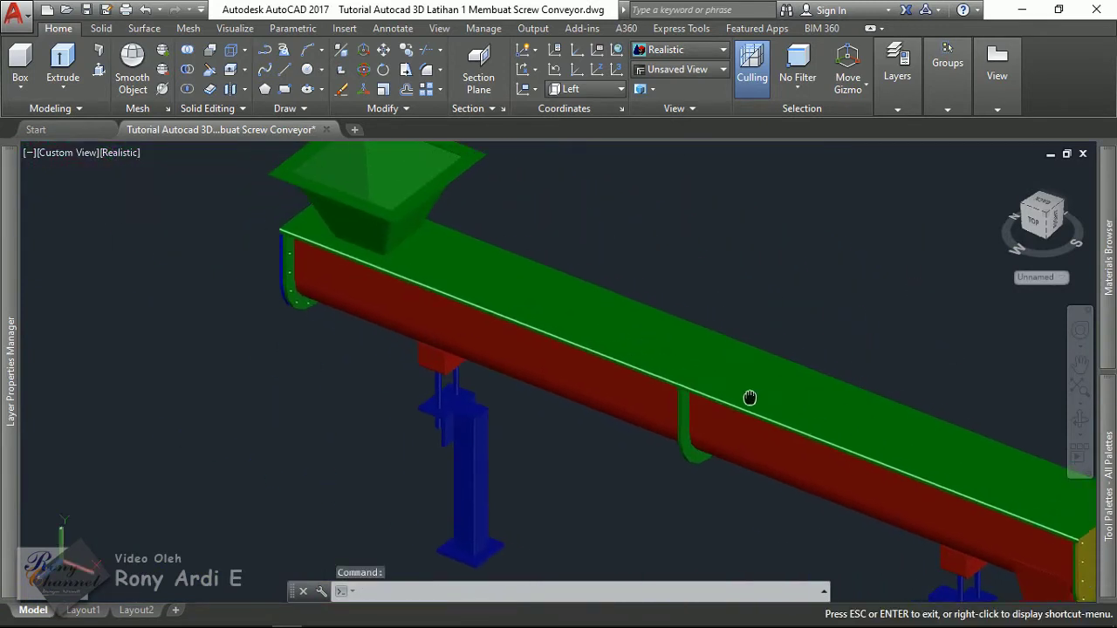
pyautogui.scroll(2, 320, 220)
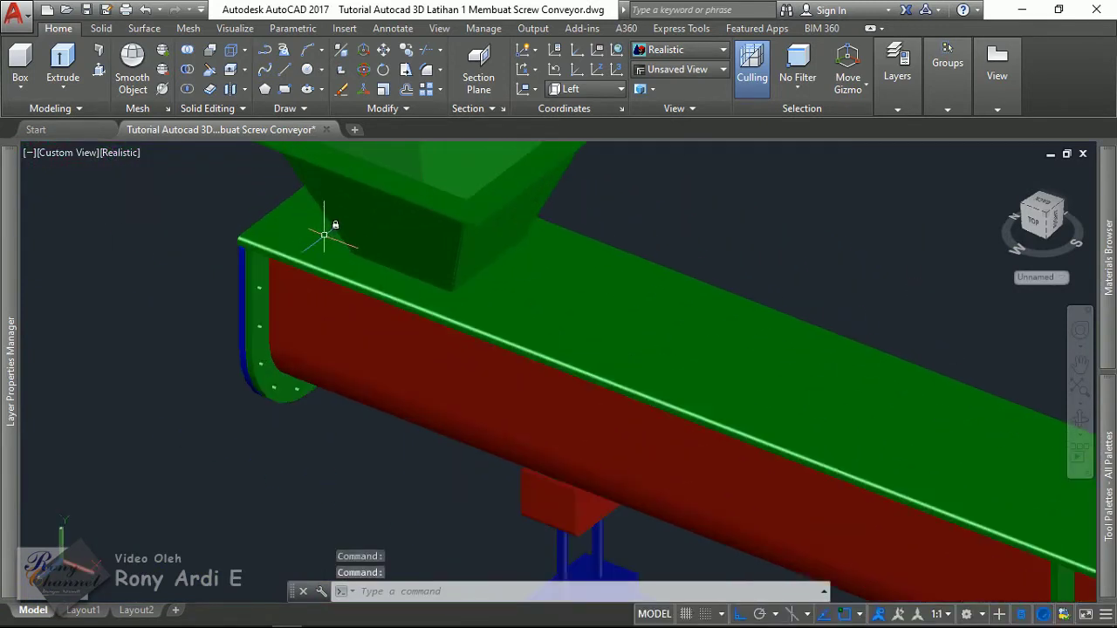
pyautogui.click(392, 372)
pyautogui.scroll(-3, 177, 239)
pyautogui.scroll(-2, 177, 238)
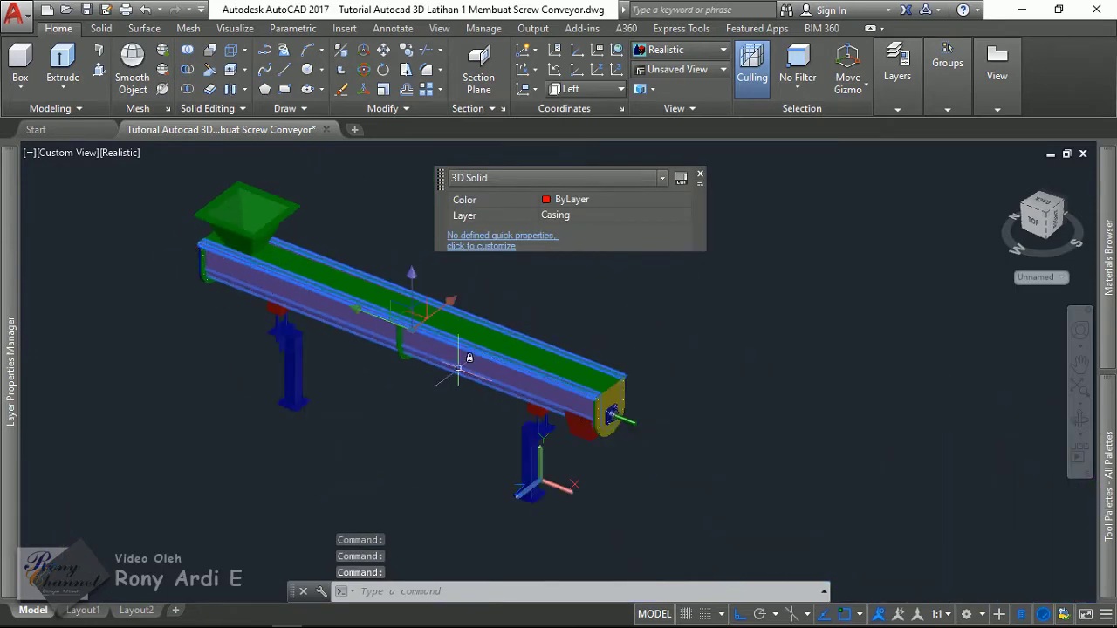
pyautogui.scroll(3, 464, 360)
# Window-select the beam parts, add the green top plate, then clear the selection.
pyautogui.click(794, 332)
pyautogui.scroll(-2, 864, 349)
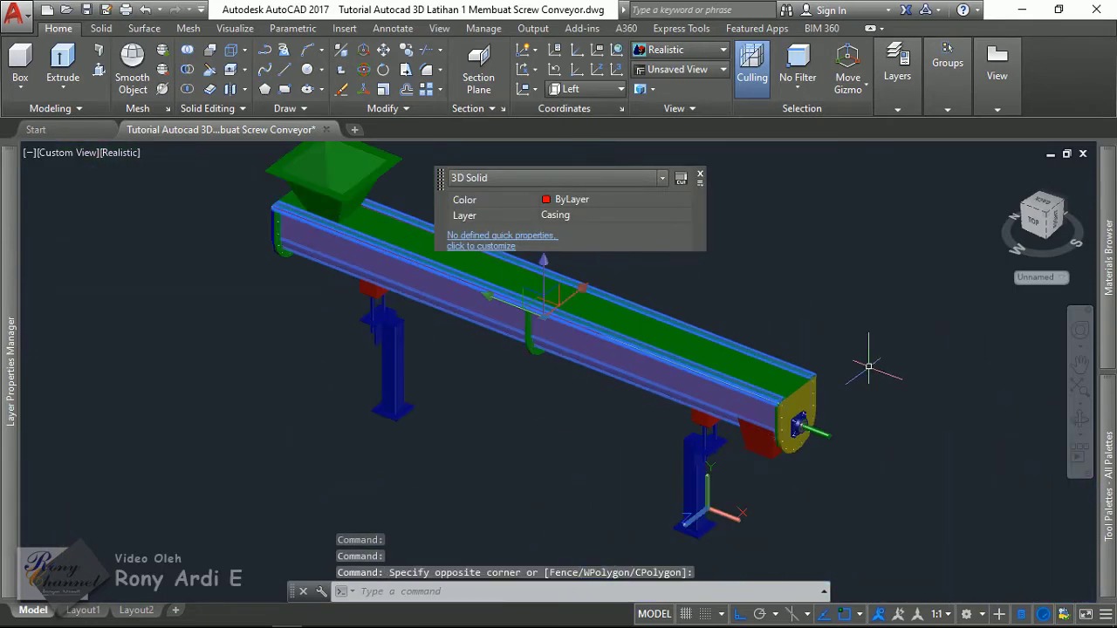
pyautogui.scroll(2, 623, 311)
pyautogui.scroll(3, 374, 232)
pyautogui.click(394, 278)
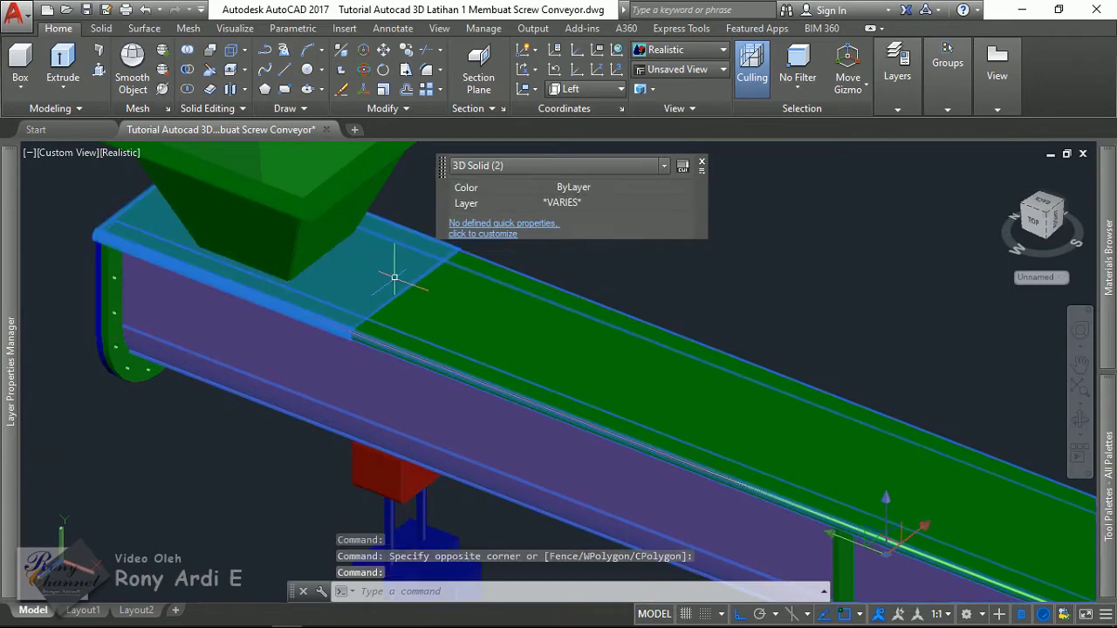
pyautogui.click(474, 314)
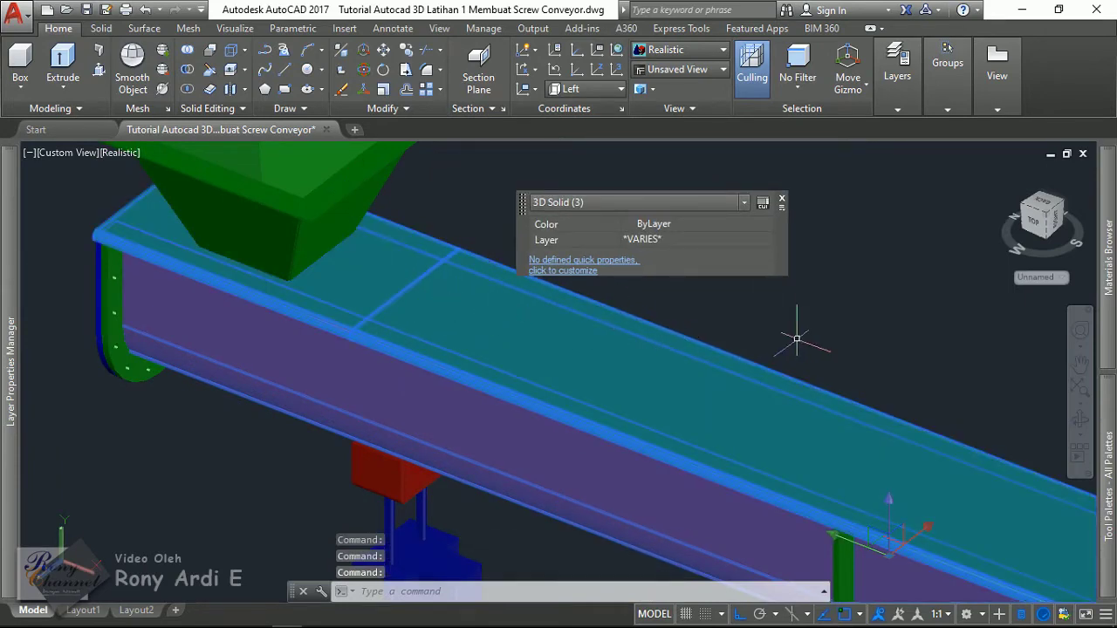
pyautogui.press('Escape')
# Select the green top cover plate alone to confirm it is on layer Tutup Atas 1.
pyautogui.scroll(-4, 485, 245)
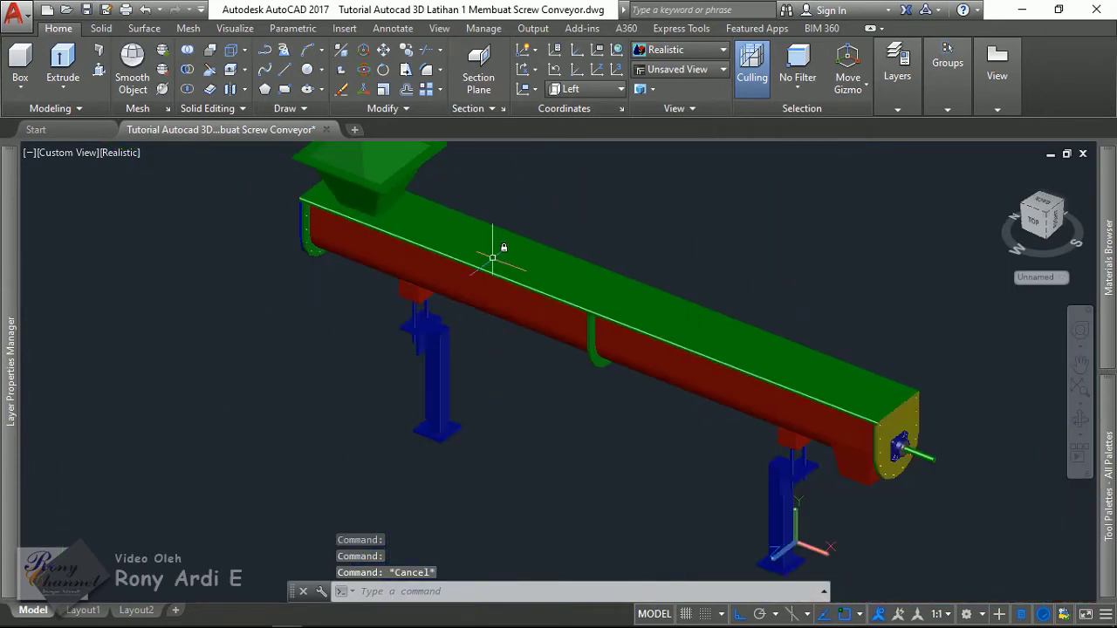
pyautogui.click(493, 258)
pyautogui.scroll(2, 936, 385)
pyautogui.scroll(3, 951, 349)
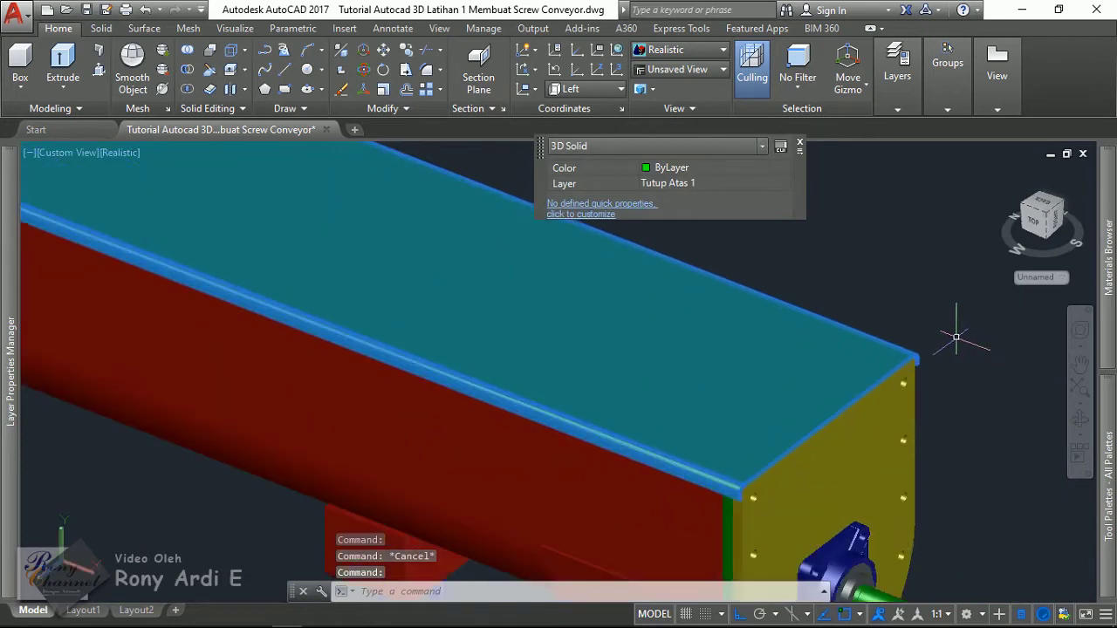
pyautogui.press('Escape')
pyautogui.click(503, 285)
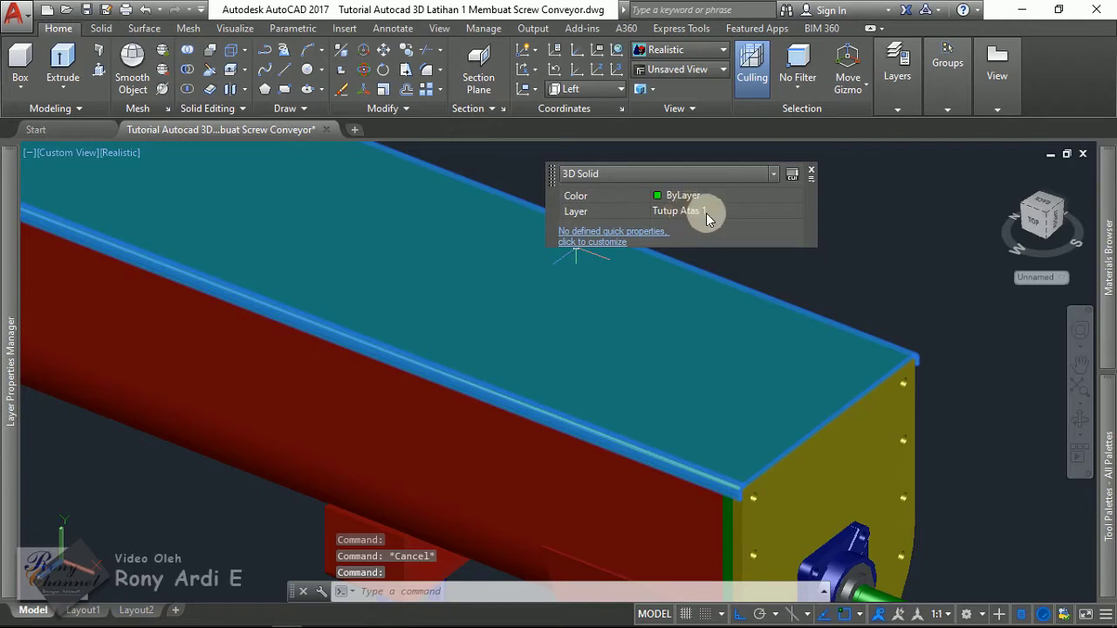
# Select the layers, toggle locks on Tutup Belakang and Tutup Atas 1, and make Tutup Atas 1 current.
pyautogui.click(12, 417)
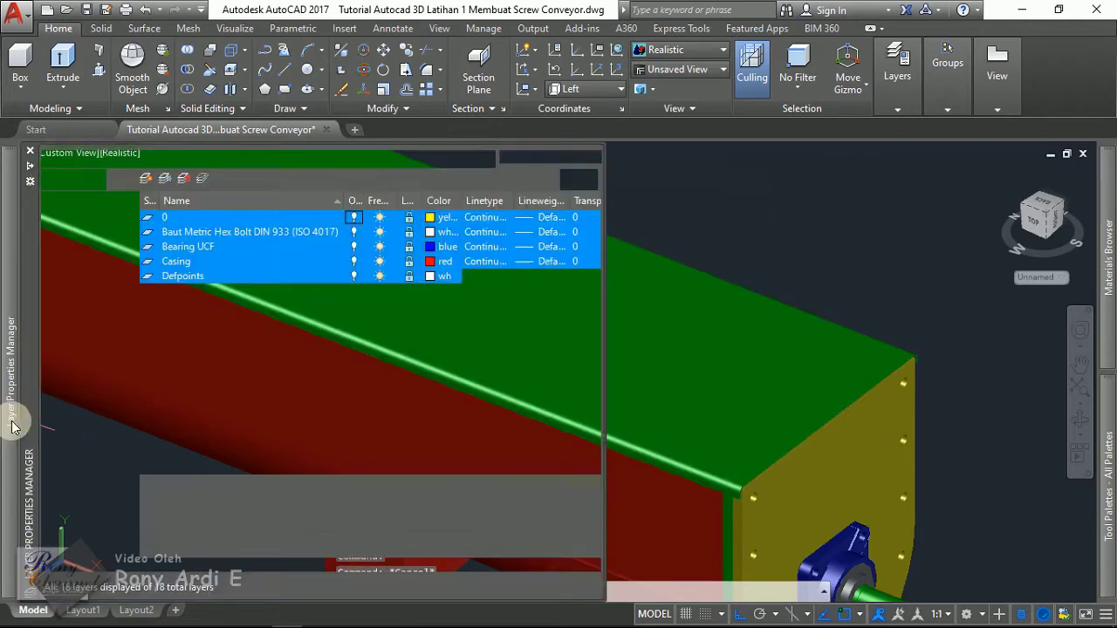
pyautogui.click(191, 218)
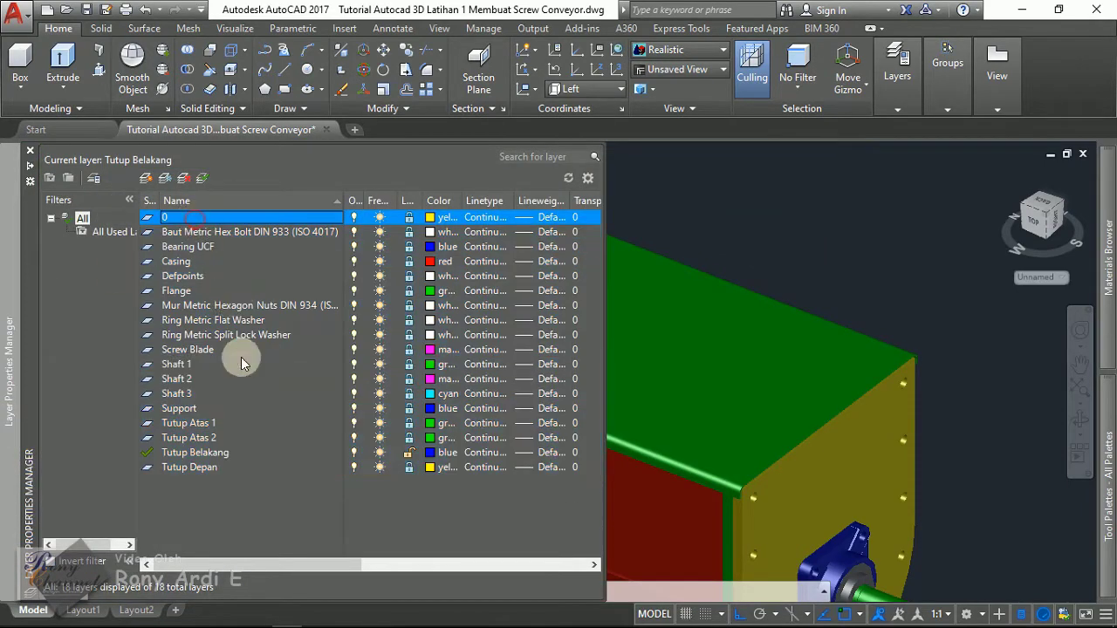
pyautogui.keyDown('shift'); pyautogui.click(200, 469); pyautogui.keyUp('shift')
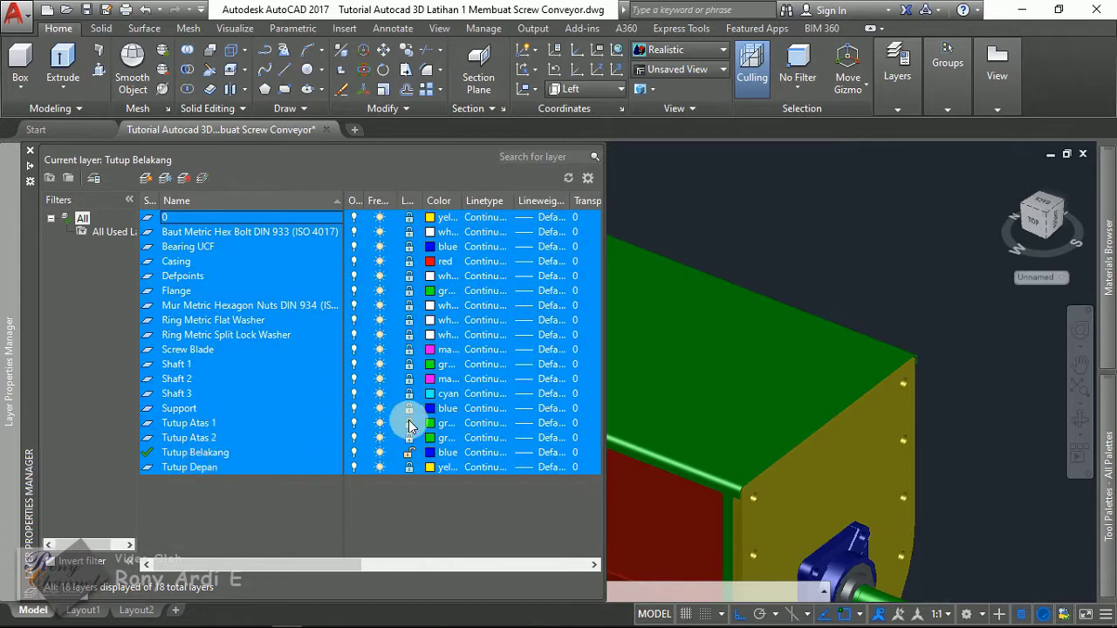
pyautogui.click(407, 454)
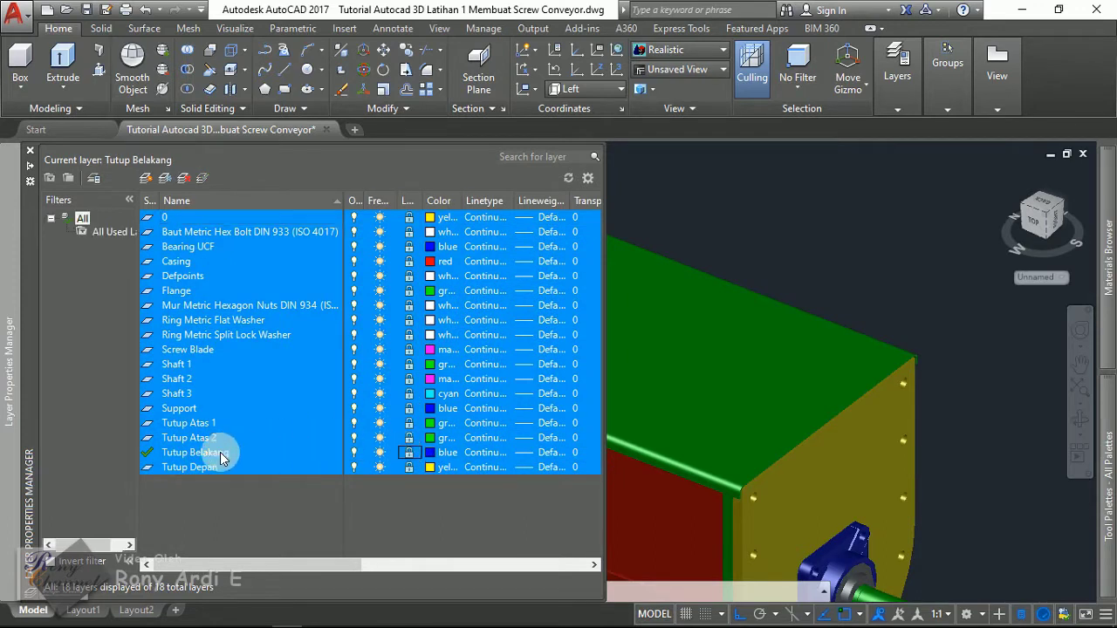
pyautogui.doubleClick(210, 424)
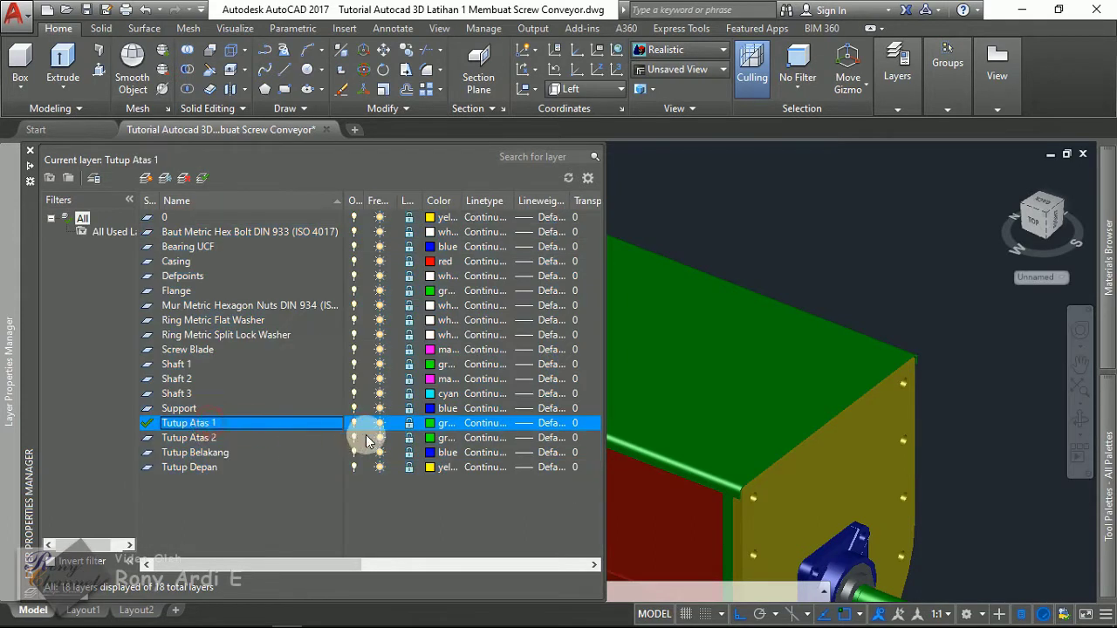
pyautogui.click(405, 424)
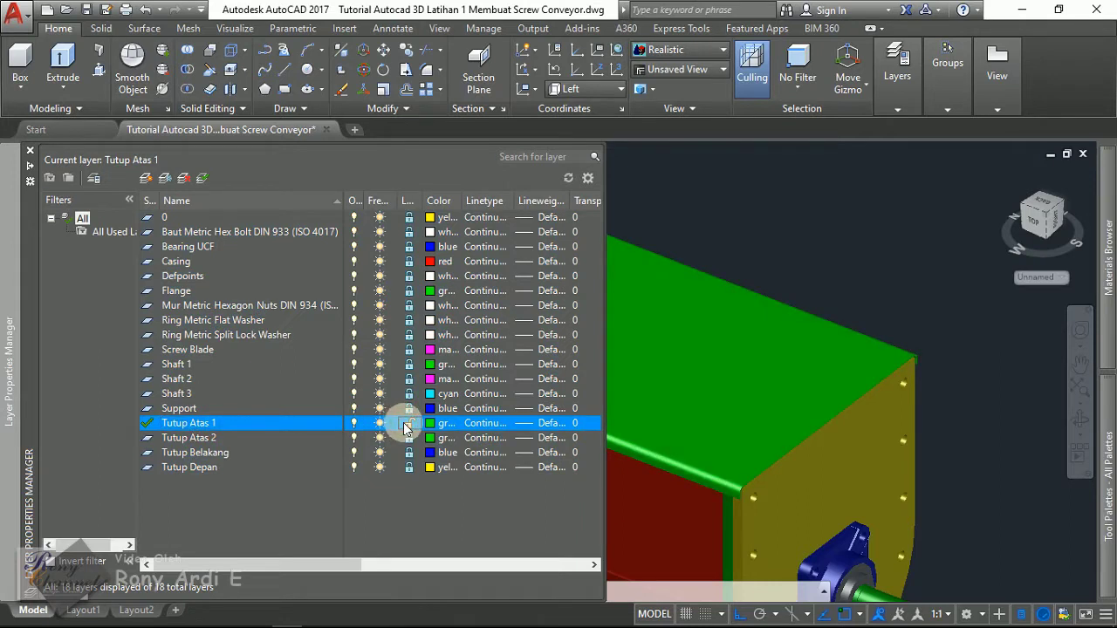
# Turn off every layer except Tutup Atas 1.
pyautogui.hotkey('ctrl', 'a')
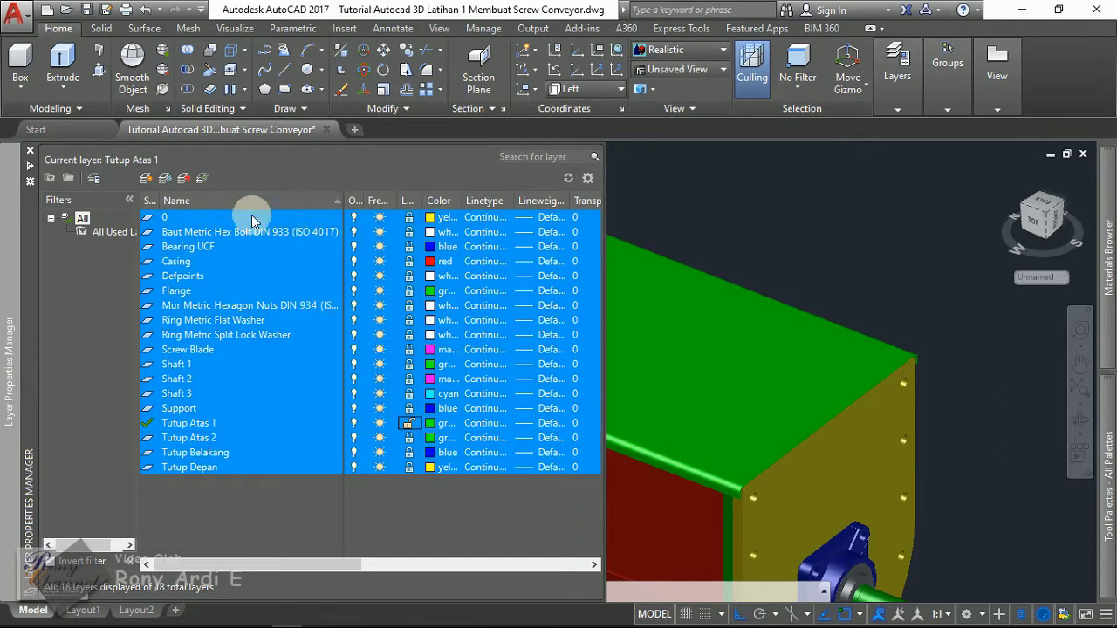
pyautogui.click(209, 424)
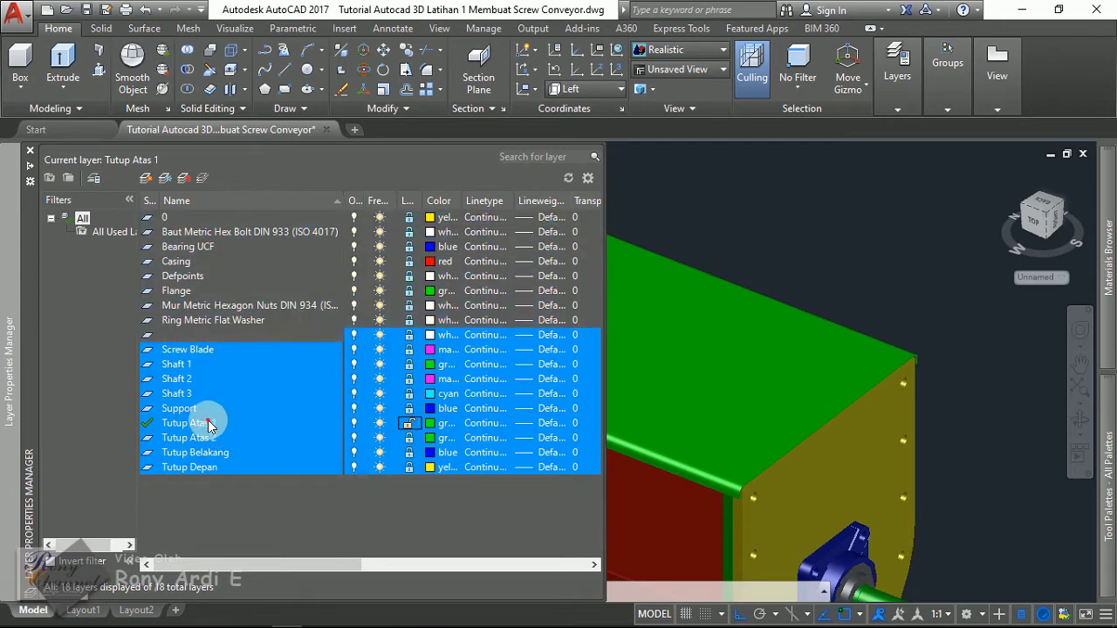
pyautogui.hotkey('ctrl', 'a')
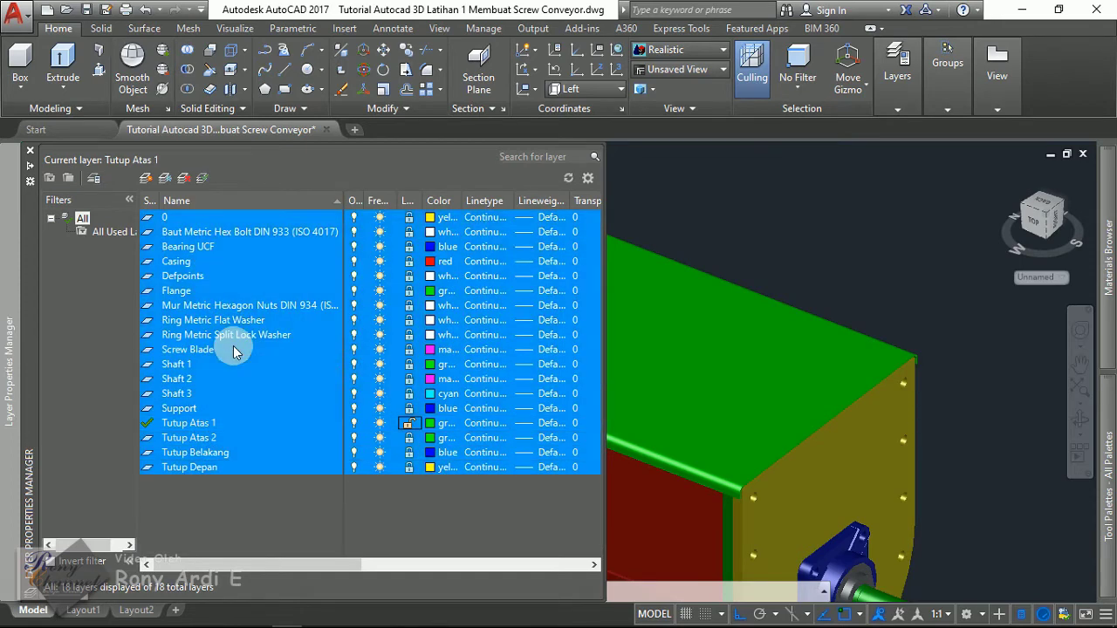
pyautogui.keyDown('ctrl'); pyautogui.click(200, 426); pyautogui.keyUp('ctrl')
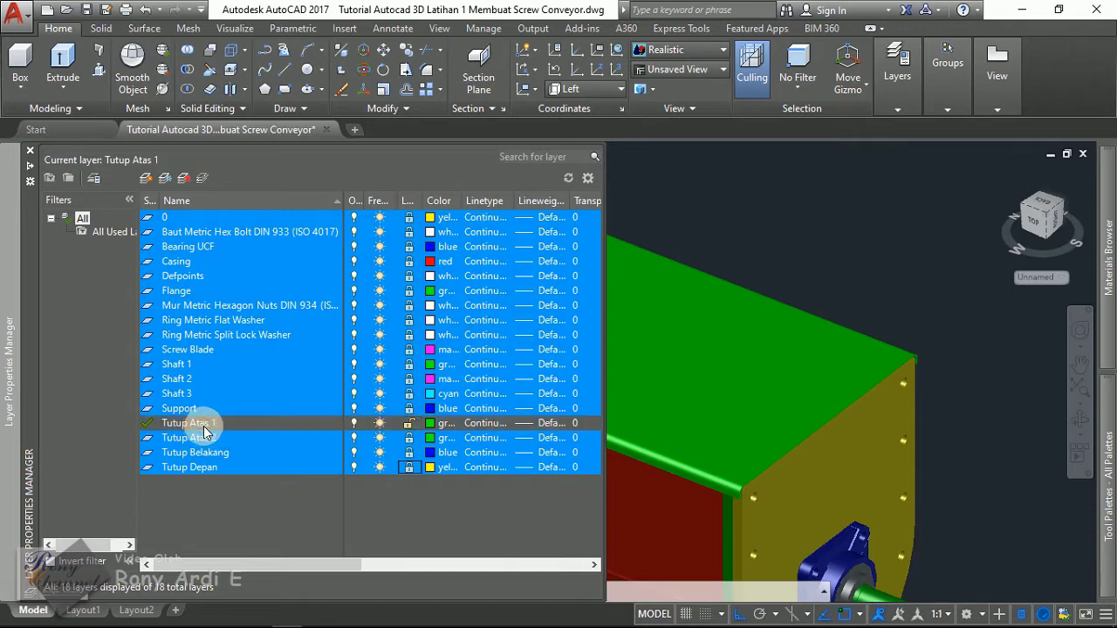
pyautogui.click(353, 407)
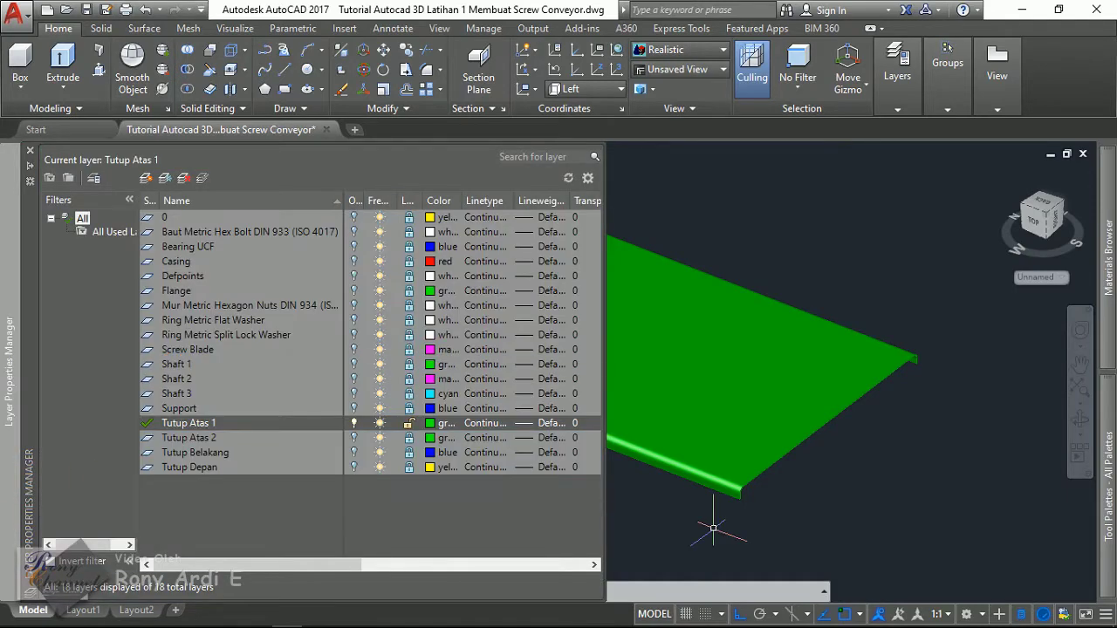
pyautogui.scroll(3, 936, 340)
# Draw the first small circle on the green cover plate.
pyautogui.scroll(-2, 904, 286)
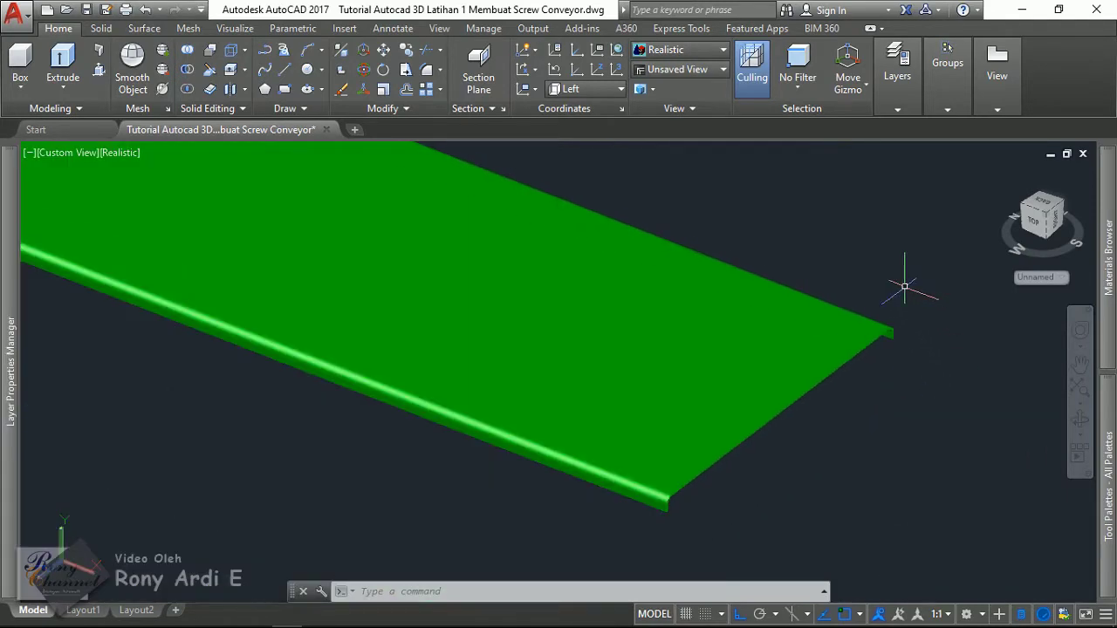
pyautogui.scroll(2, 645, 489)
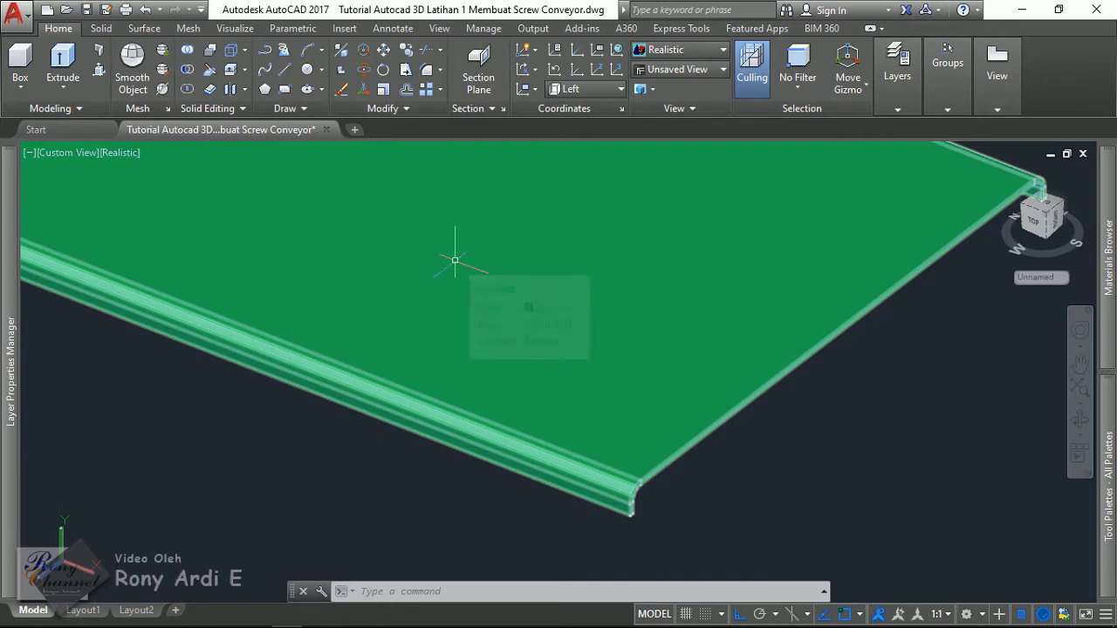
pyautogui.scroll(-2, 534, 476)
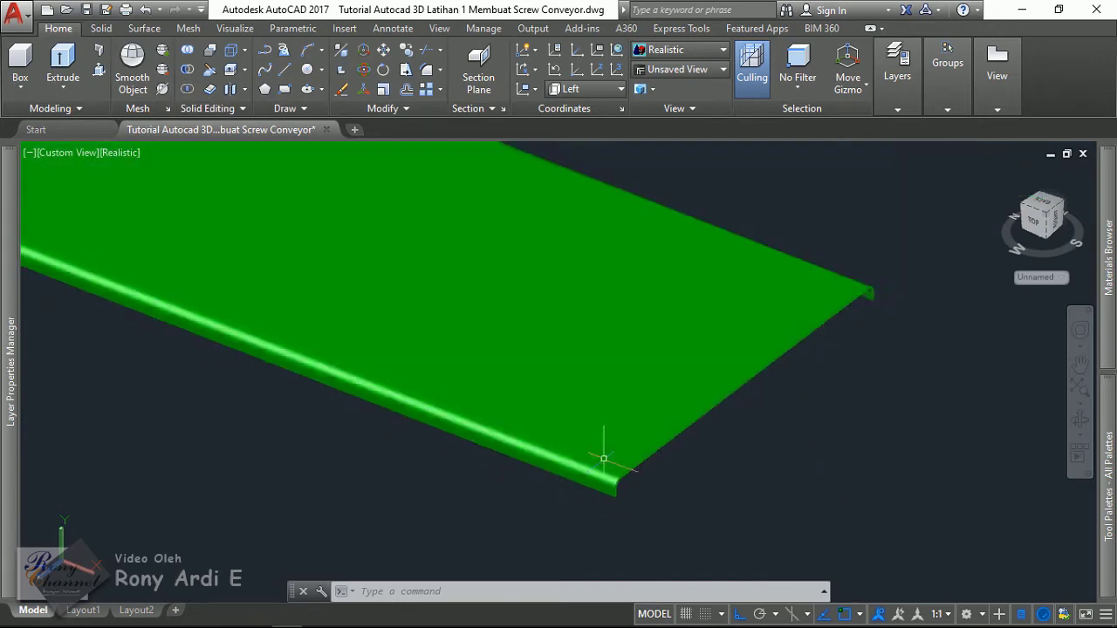
pyautogui.scroll(-2, 603, 448)
pyautogui.moveTo(824, 394); pyautogui.dragTo(860, 399, button='middle')
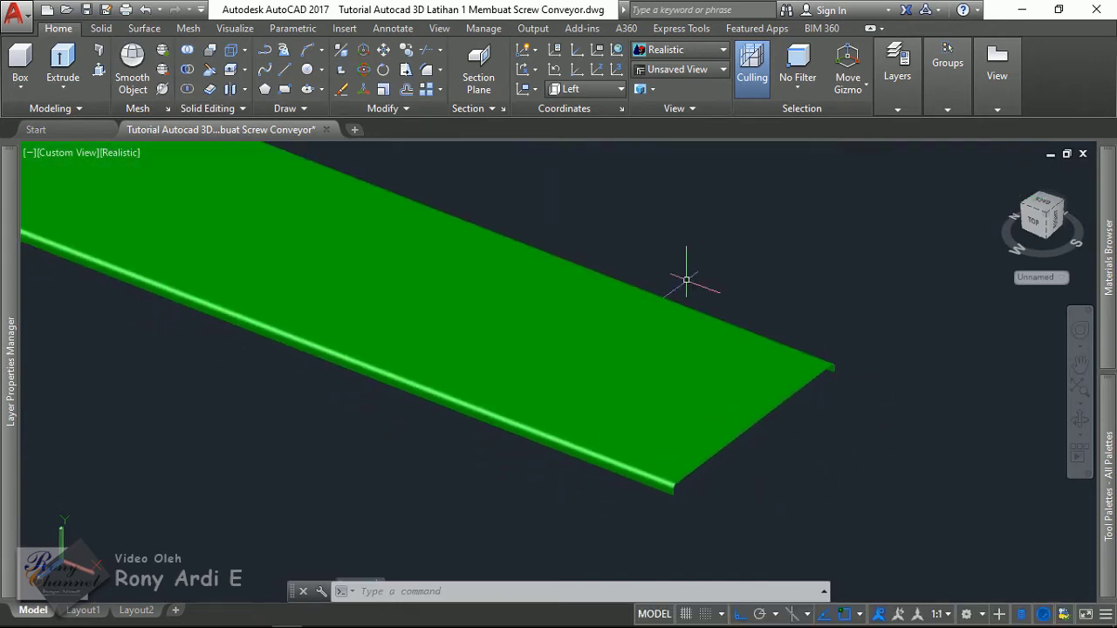
pyautogui.click(310, 70)
pyautogui.scroll(3, 864, 374)
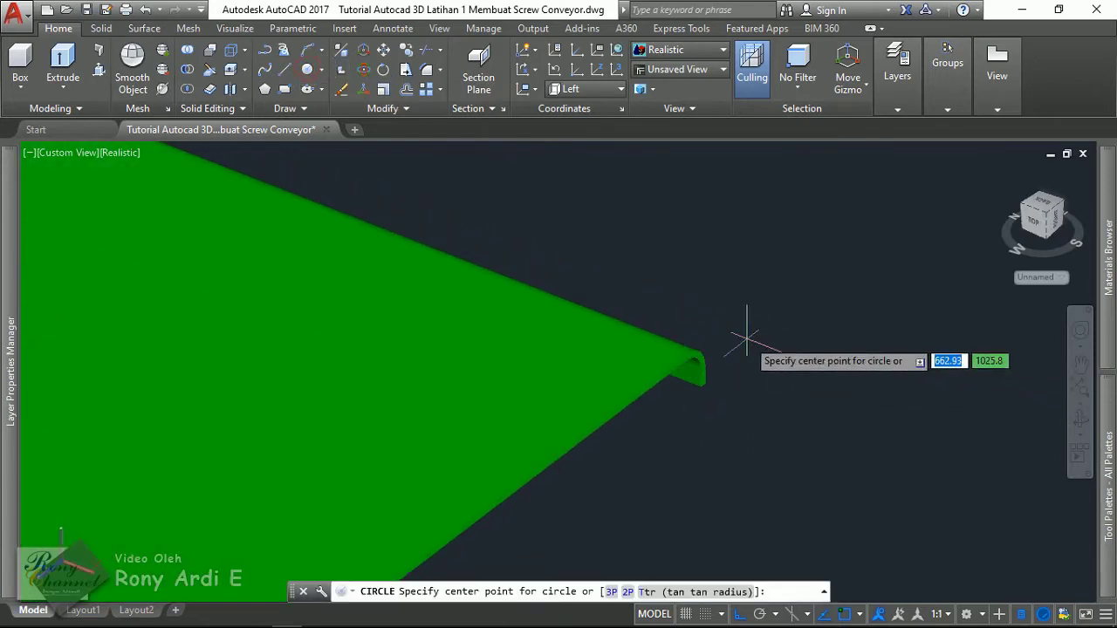
pyautogui.moveTo(740, 331)
pyautogui.keyDown('shift'); pyautogui.mouseDown(button='middle')
pyautogui.moveTo(654, 378)
pyautogui.moveTo(673, 244)
pyautogui.mouseUp(button='middle'); pyautogui.keyUp('shift')
pyautogui.click(653, 365)
pyautogui.click(686, 348)
# Draw a second small circle on the plate.
pyautogui.keyDown('shift'); pyautogui.moveTo(258, 500); pyautogui.dragTo(364, 411, button='middle'); pyautogui.keyUp('shift')
pyautogui.press('Return')
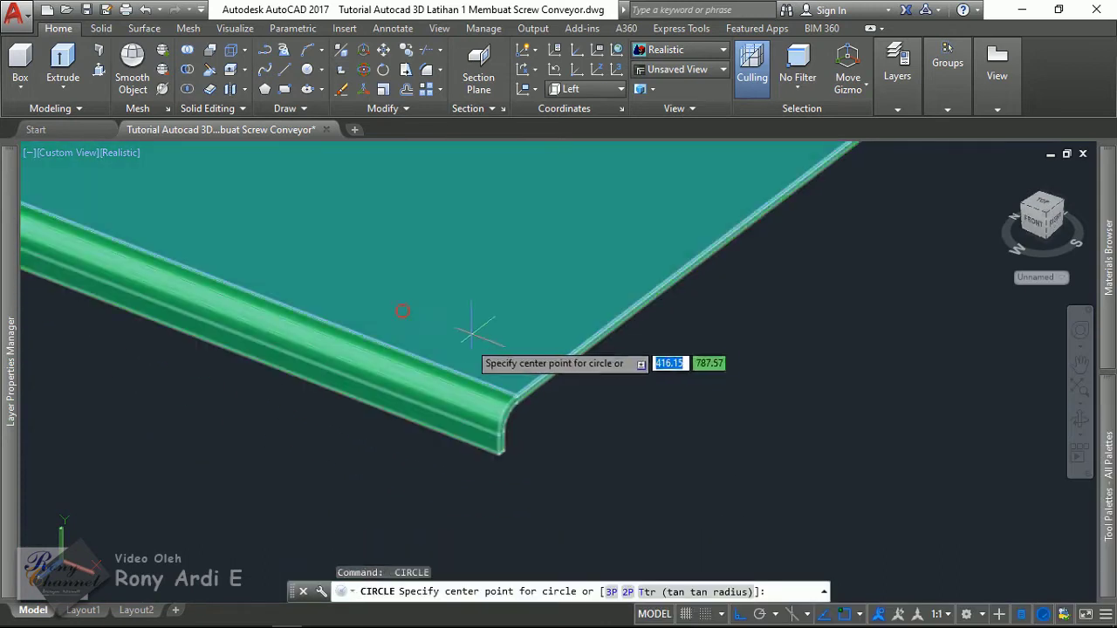
pyautogui.click(464, 340)
pyautogui.press('Escape')
# Set both circles to diameter 8 in Quick Properties.
pyautogui.moveTo(476, 344)
pyautogui.keyDown('shift'); pyautogui.mouseDown(button='middle')
pyautogui.moveTo(436, 456)
pyautogui.moveTo(605, 304)
pyautogui.moveTo(570, 302)
pyautogui.mouseUp(button='middle'); pyautogui.keyUp('shift')
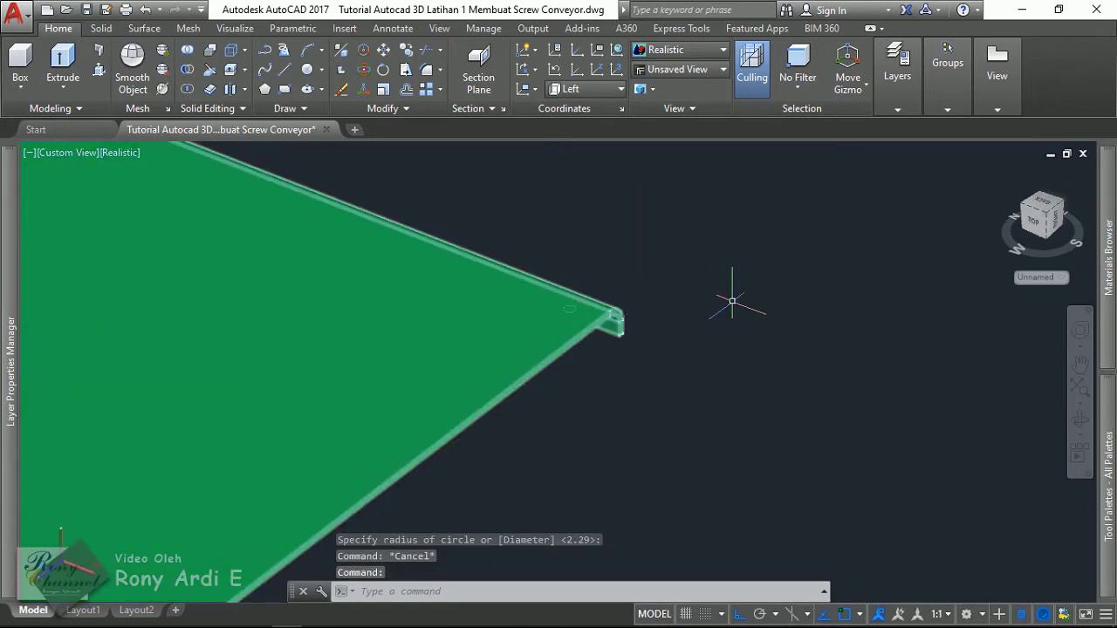
pyautogui.moveTo(732, 301)
pyautogui.keyDown('shift'); pyautogui.mouseDown(button='middle')
pyautogui.moveTo(610, 294)
pyautogui.moveTo(643, 229)
pyautogui.mouseUp(button='middle'); pyautogui.keyUp('shift')
pyautogui.click(568, 189)
pyautogui.click(782, 404)
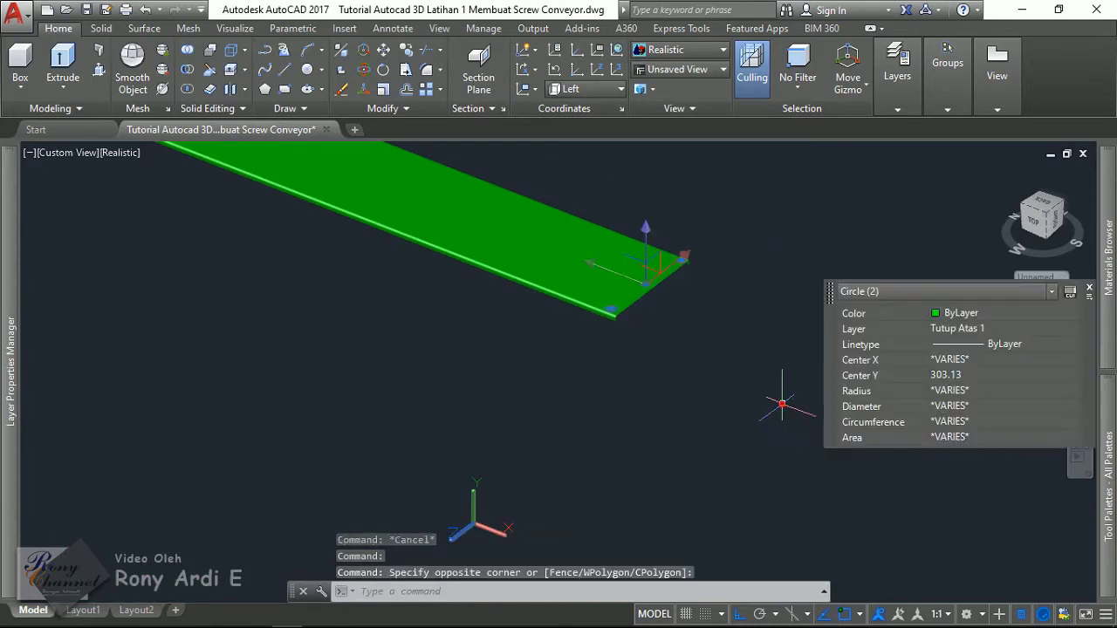
pyautogui.click(983, 406)
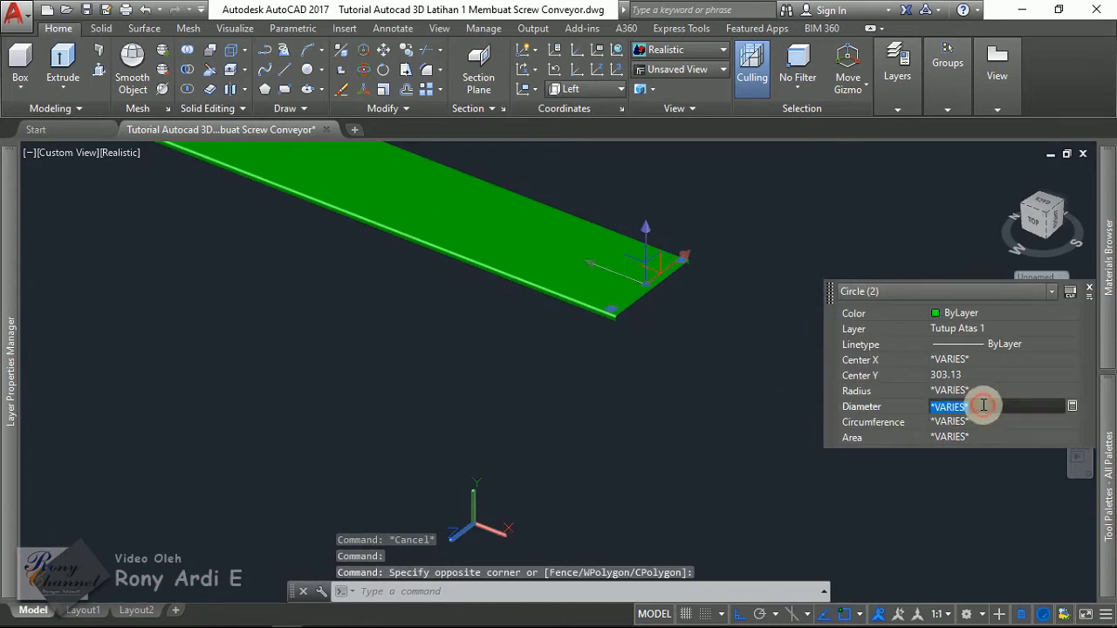
pyautogui.write('8')
pyautogui.press('Return')
# Window-select the circle at the plate corner.
pyautogui.moveTo(733, 279)
pyautogui.keyDown('shift'); pyautogui.mouseDown(button='middle')
pyautogui.moveTo(631, 250)
pyautogui.moveTo(448, 462)
pyautogui.mouseUp(button='middle'); pyautogui.keyUp('shift')
pyautogui.scroll(3, 719, 271)
pyautogui.press('Escape')
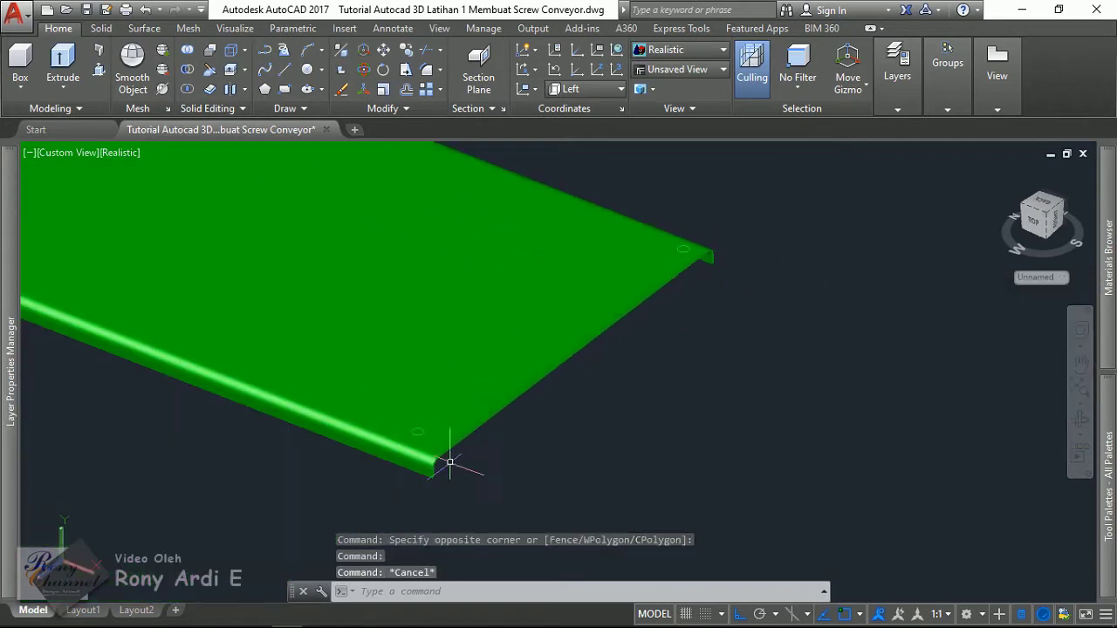
pyautogui.scroll(3, 384, 399)
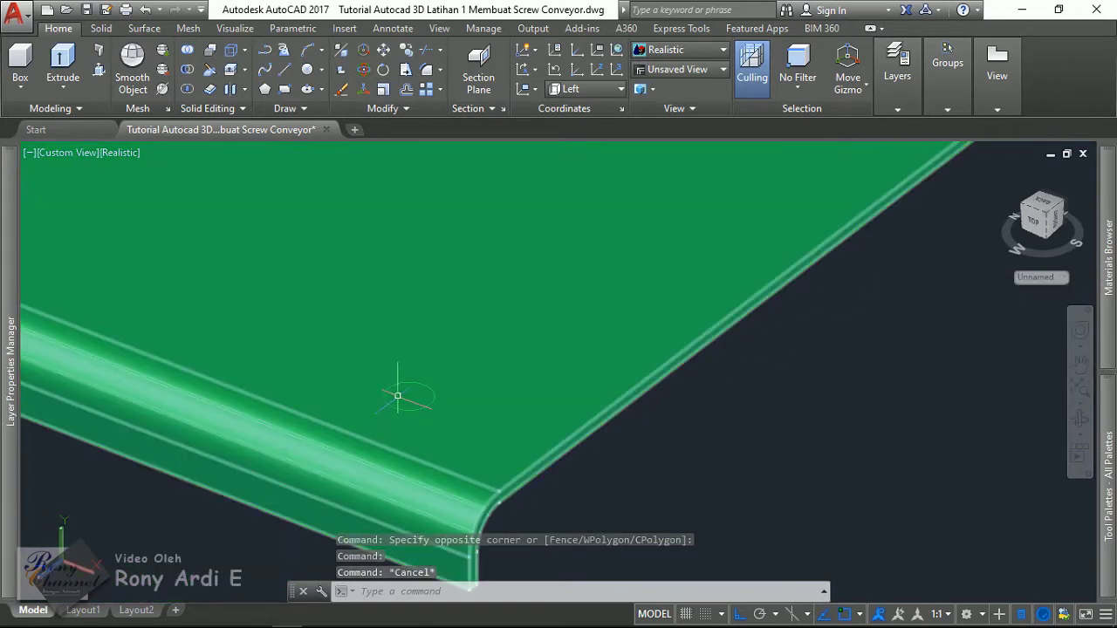
pyautogui.scroll(-5, 397, 396)
pyautogui.click(491, 322)
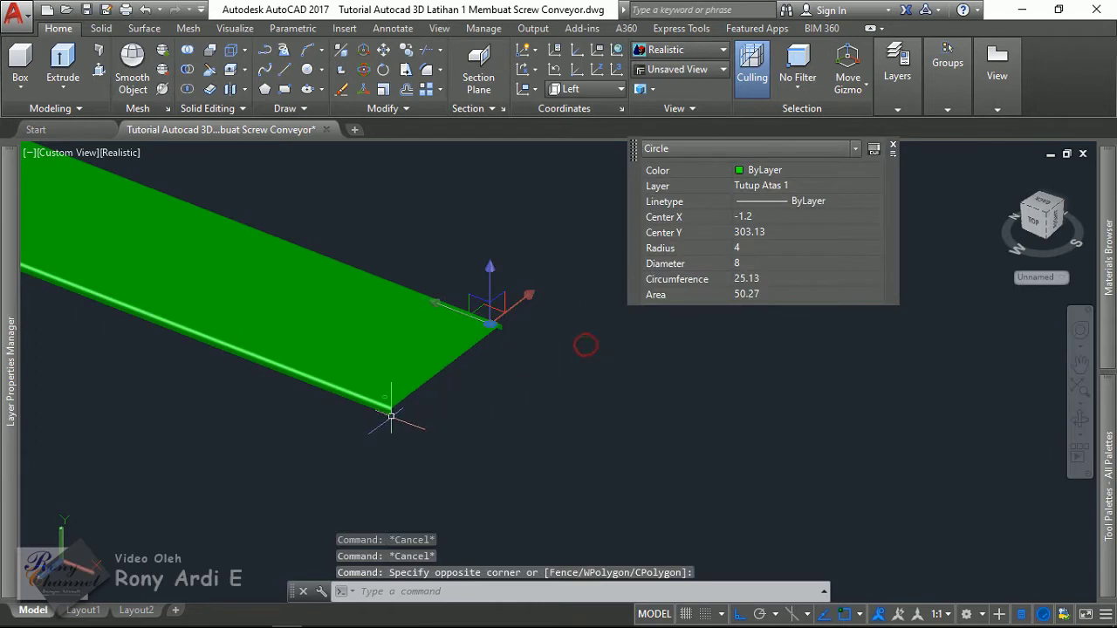
pyautogui.press('Escape')
pyautogui.scroll(3, 279, 384)
pyautogui.click(471, 375)
pyautogui.click(643, 515)
# Start moving the circle with a centre snap, then cancel the move.
pyautogui.write('m')
pyautogui.press('Return')
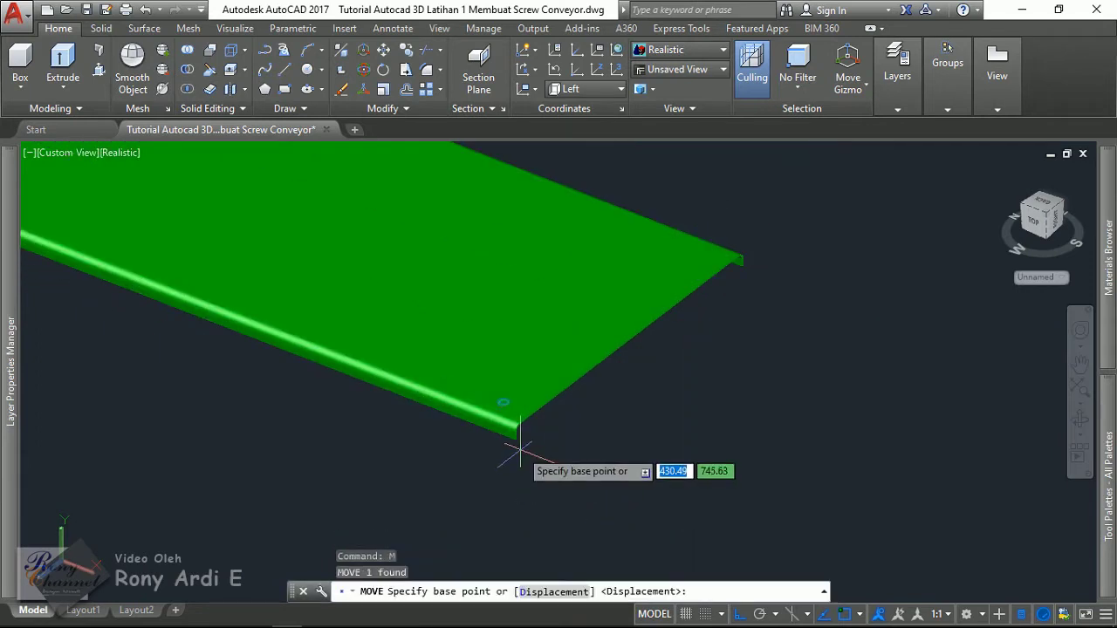
pyautogui.scroll(5, 519, 449)
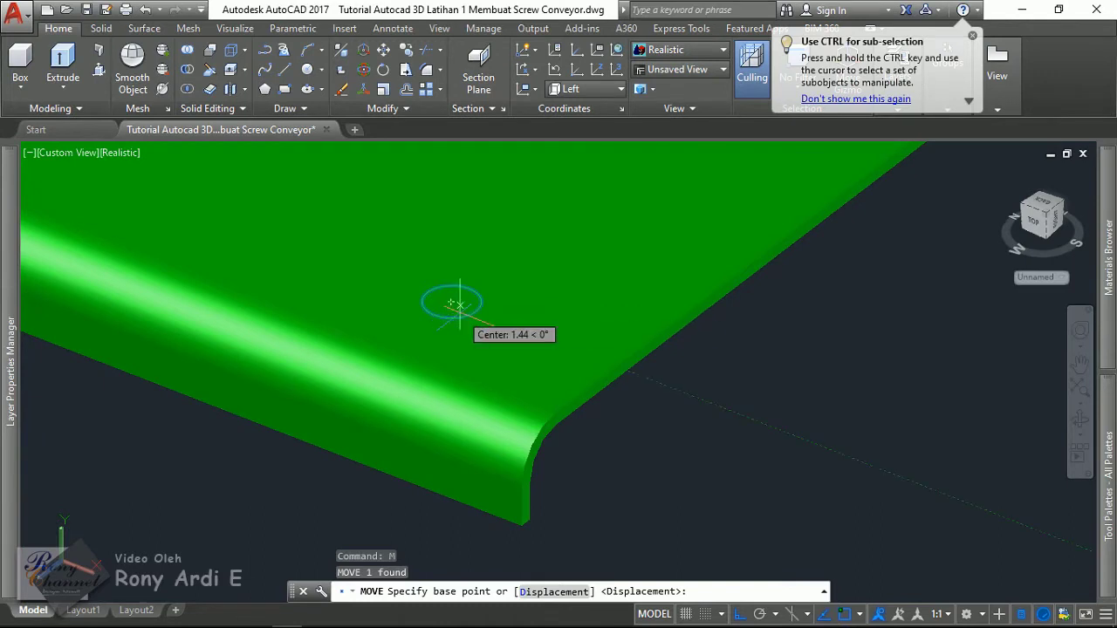
pyautogui.write('cen')
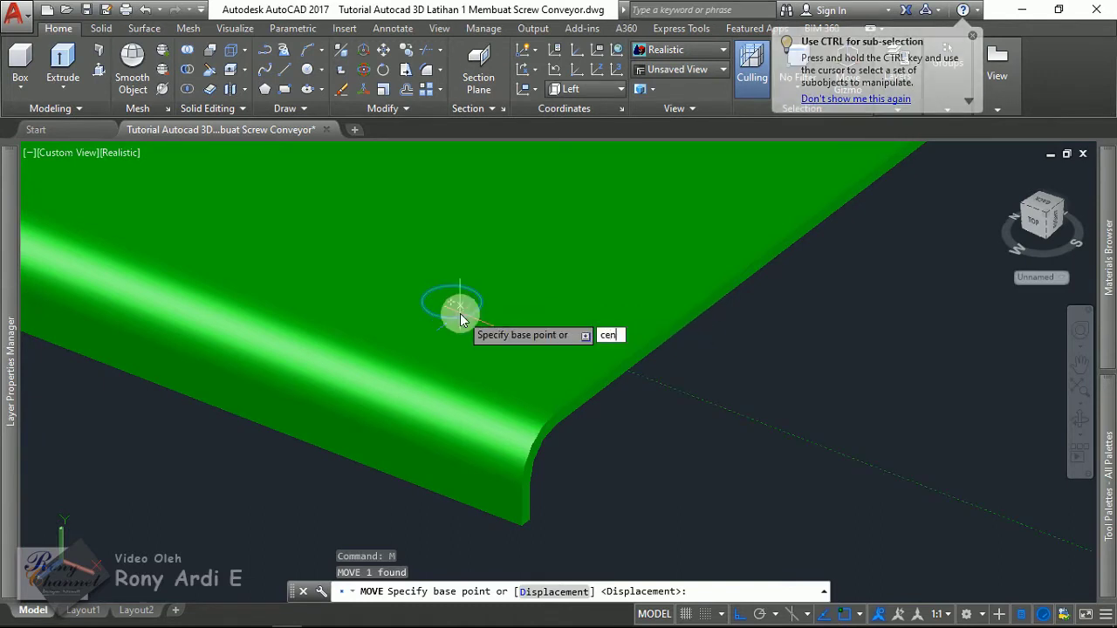
pyautogui.press('Escape')
pyautogui.scroll(-3, 456, 304)
# Select the corner circle and begin moving it from a centre-snapped base point.
pyautogui.click(144, 264)
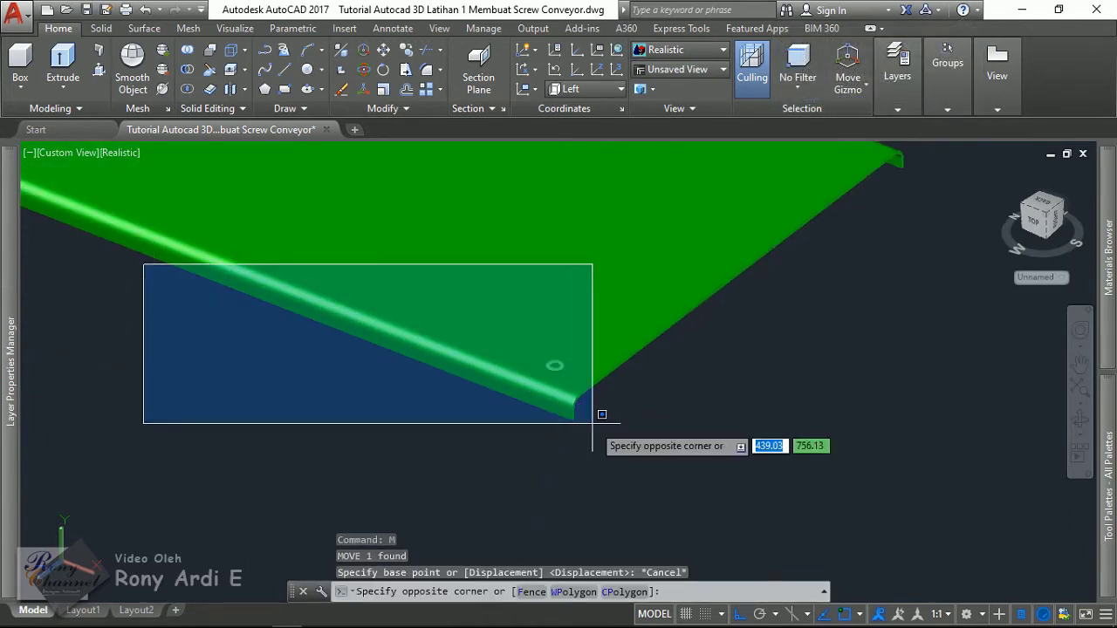
pyautogui.click(601, 415)
pyautogui.scroll(3, 558, 368)
pyautogui.scroll(2, 565, 371)
pyautogui.write('m')
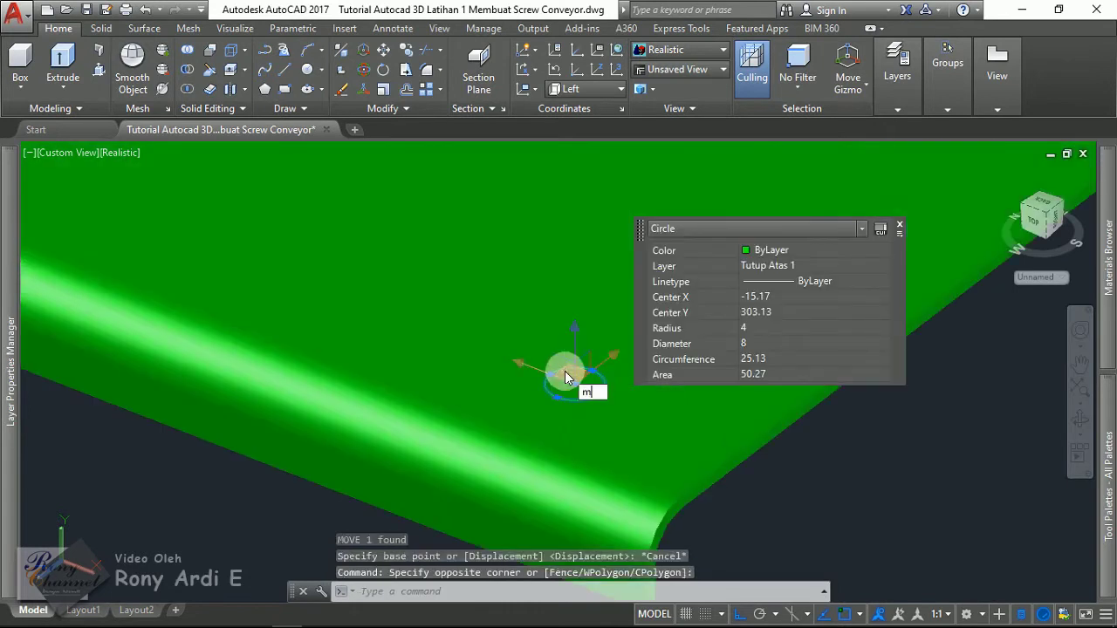
pyautogui.press('Return')
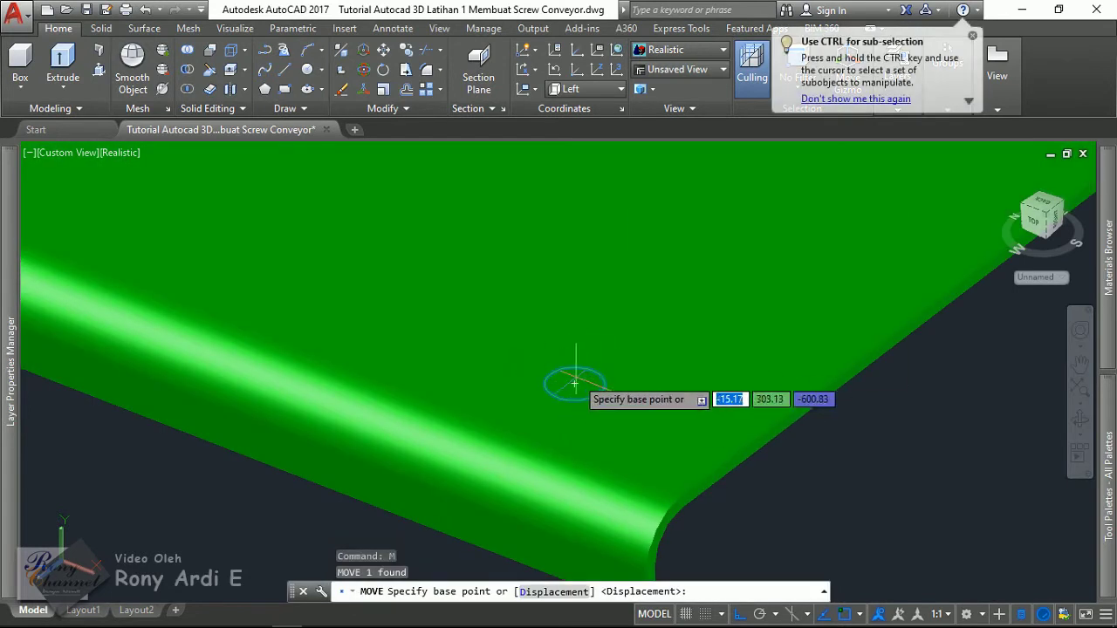
pyautogui.scroll(1, 572, 382)
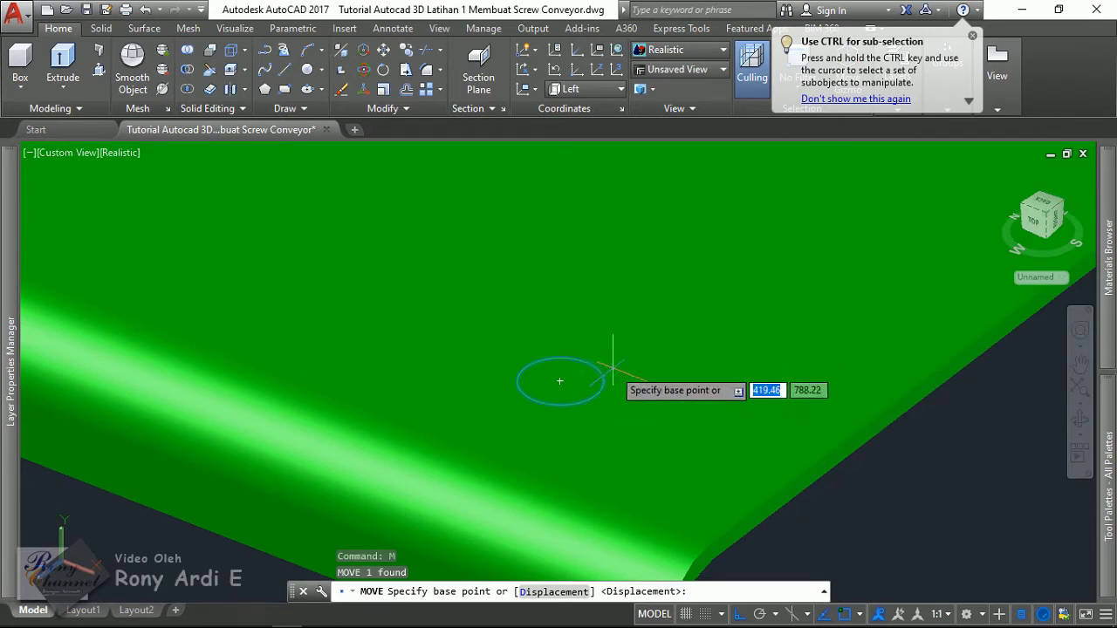
pyautogui.scroll(-2, 614, 368)
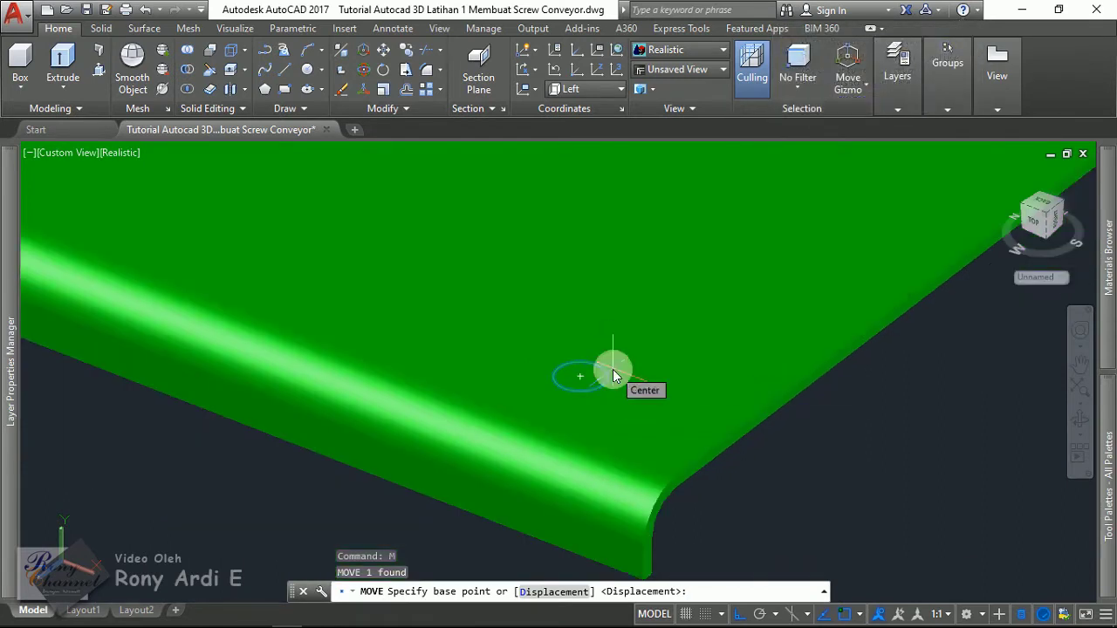
pyautogui.write('cen')
pyautogui.press('Return')
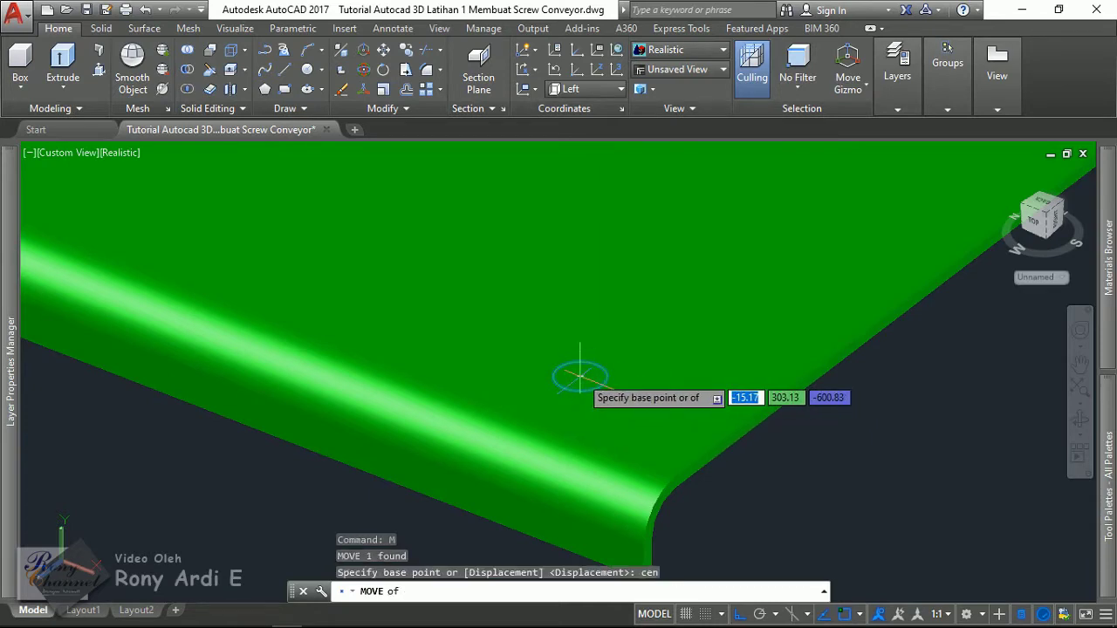
# Move the circle from its centre to near the plate corner.
pyautogui.click(580, 377)
pyautogui.scroll(-2, 668, 362)
pyautogui.scroll(3, 701, 386)
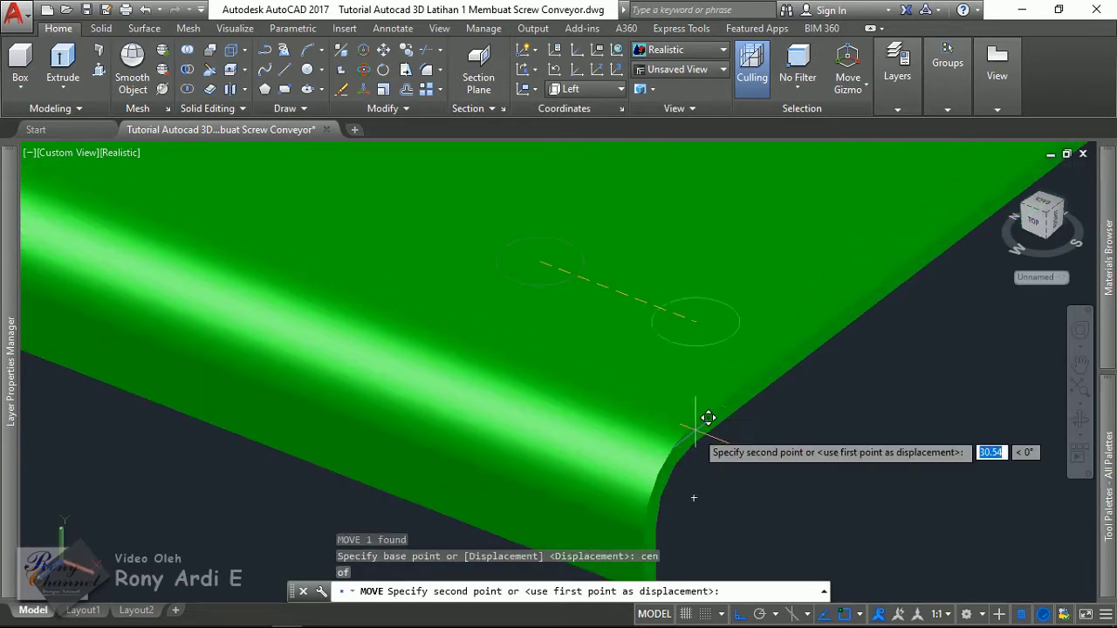
pyautogui.scroll(-2, 698, 410)
pyautogui.scroll(3, 654, 375)
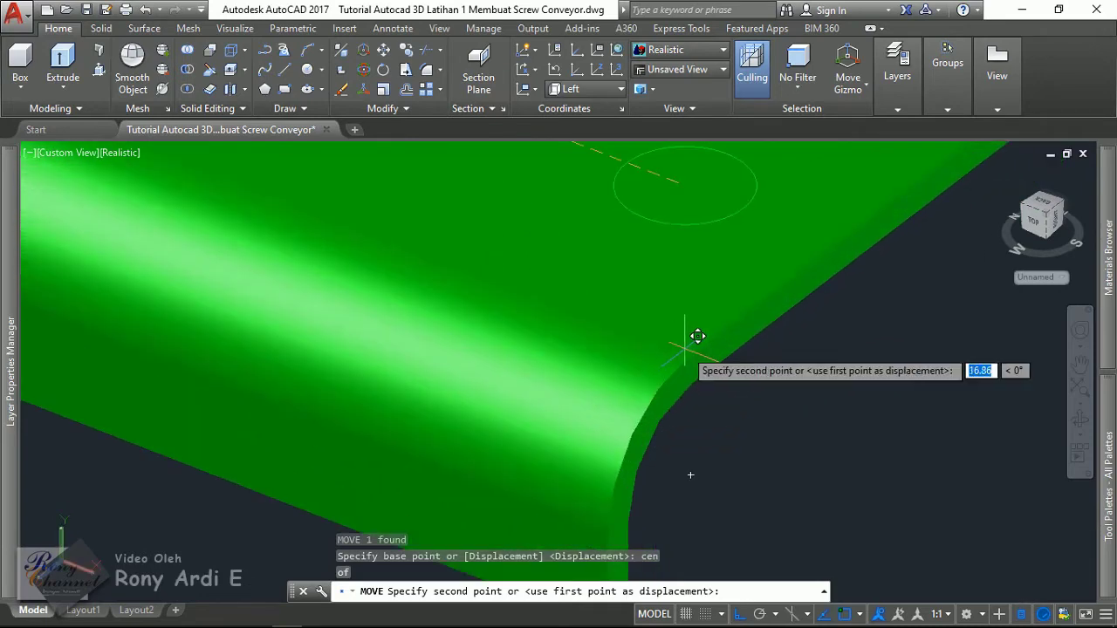
pyautogui.scroll(2, 717, 323)
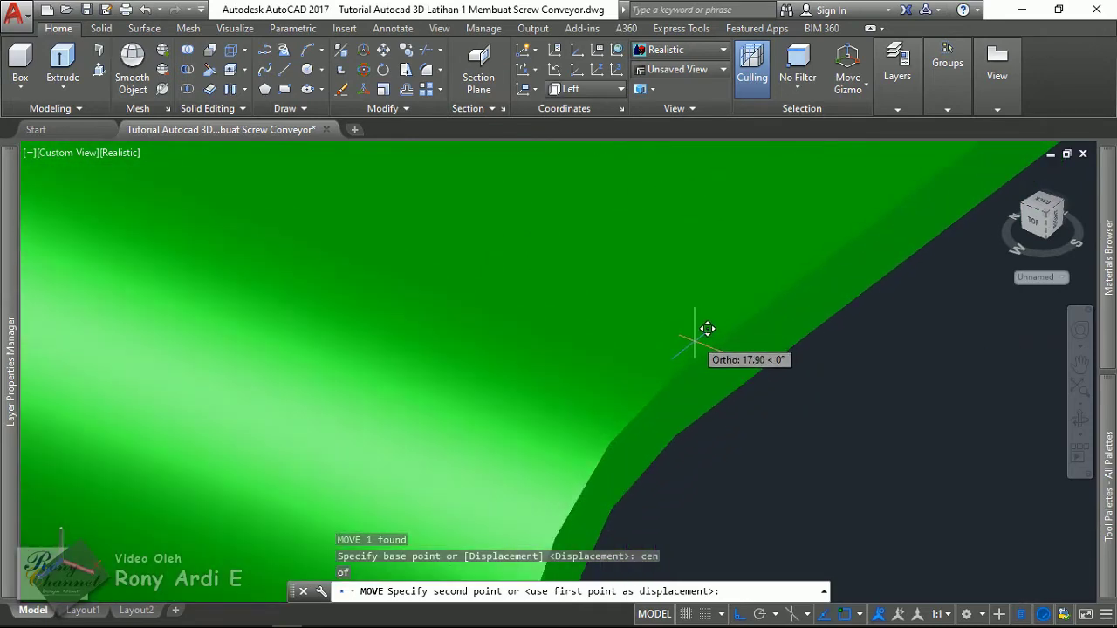
pyautogui.click(706, 349)
pyautogui.scroll(-3, 690, 384)
# Move the circle again by a displacement of 25.
pyautogui.click(700, 407)
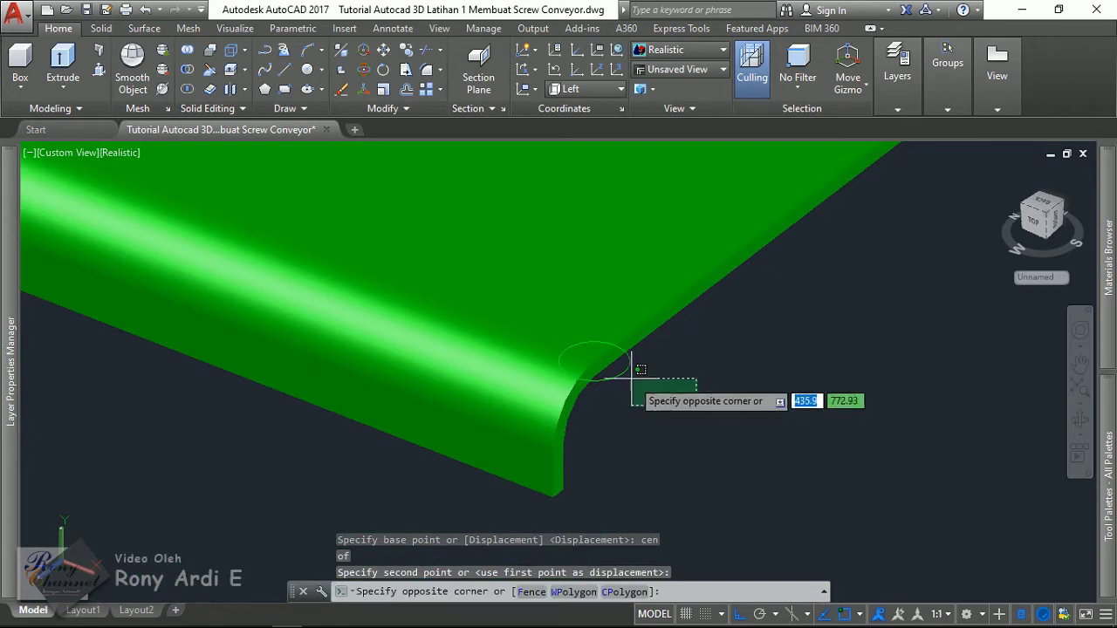
pyautogui.click(622, 374)
pyautogui.write('m')
pyautogui.press('Return')
pyautogui.click(914, 441)
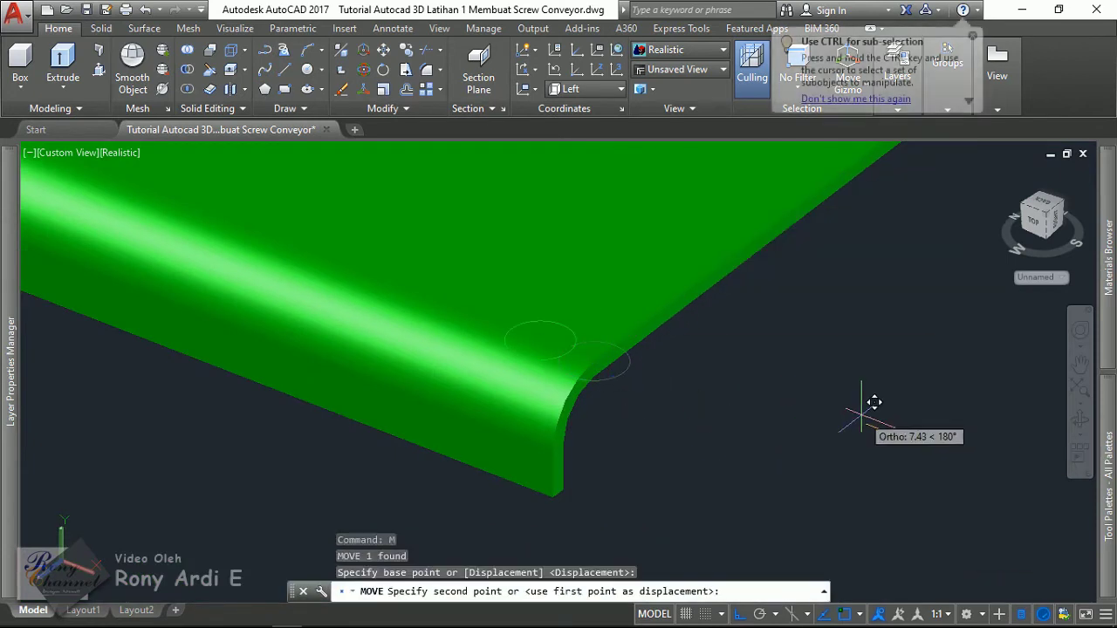
pyautogui.write('25')
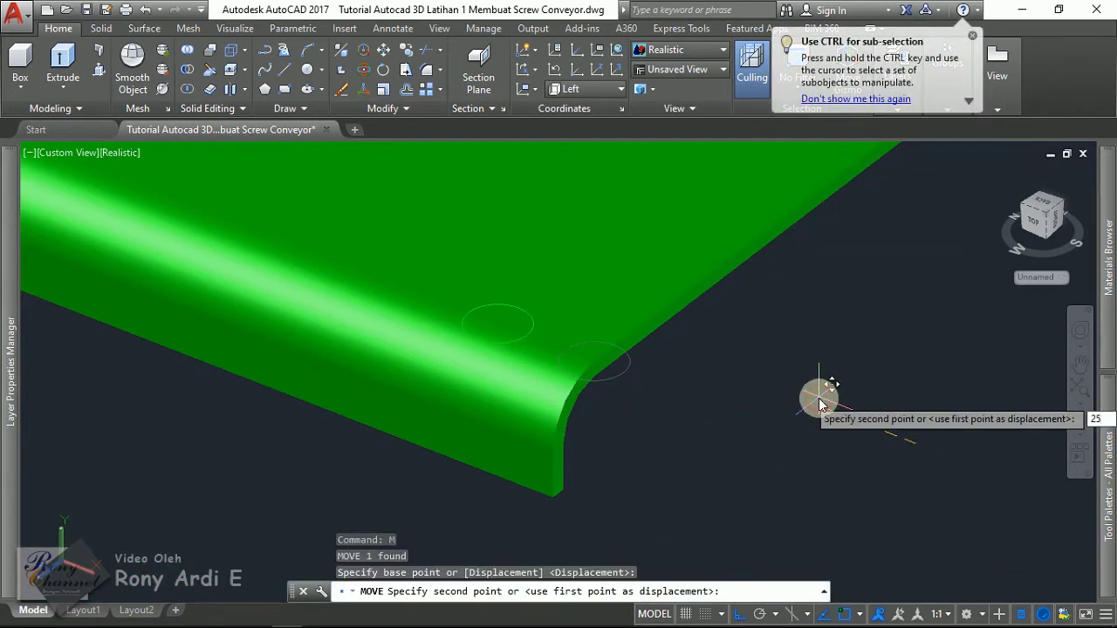
pyautogui.press('Return')
pyautogui.scroll(-4, 730, 356)
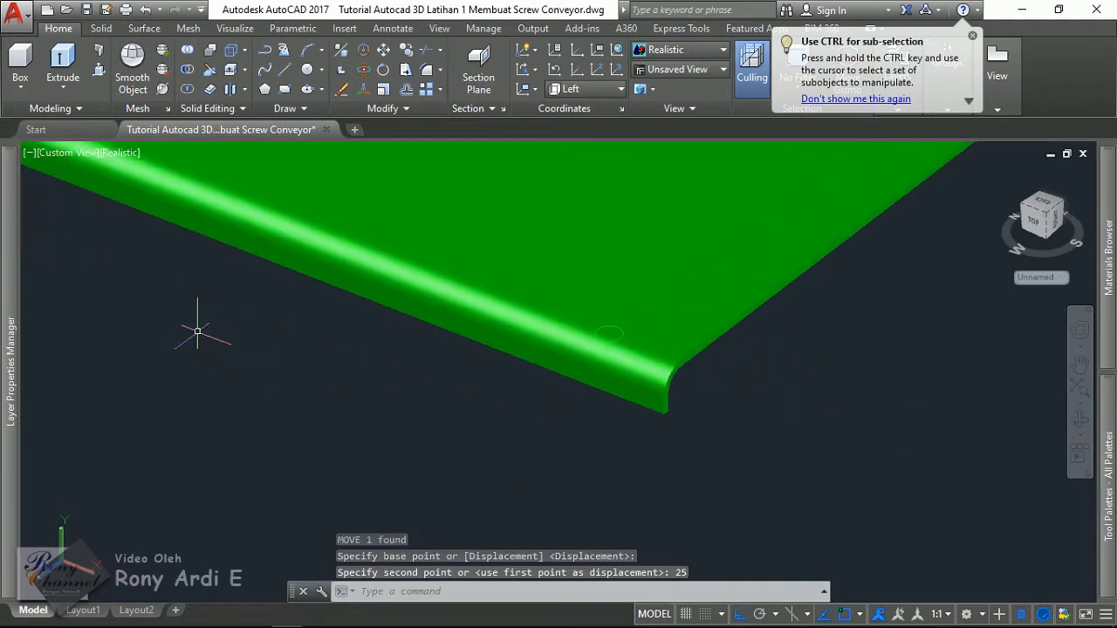
# Move the small circle by a further 20 units.
pyautogui.click(194, 327)
pyautogui.click(703, 427)
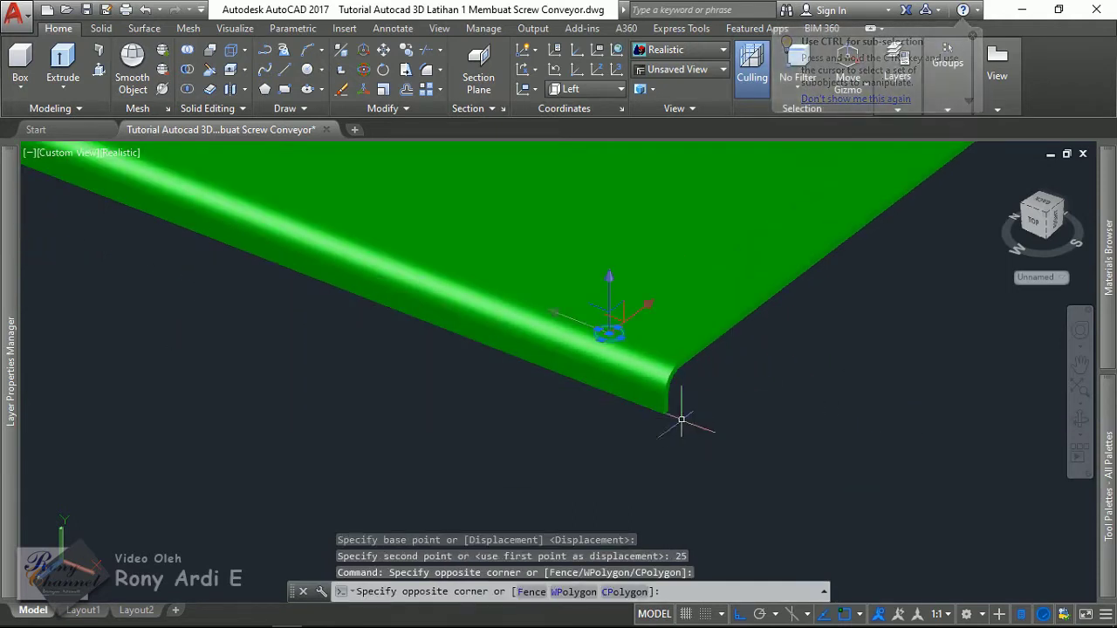
pyautogui.write('m')
pyautogui.press('Return')
pyautogui.click(607, 330)
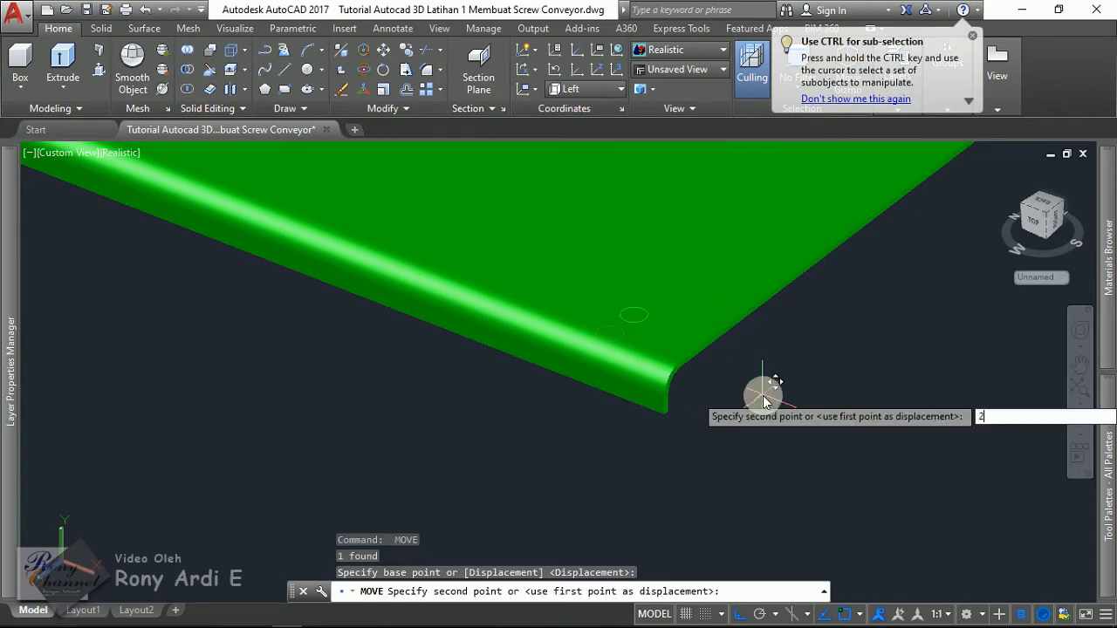
pyautogui.write('20')
pyautogui.press('Return')
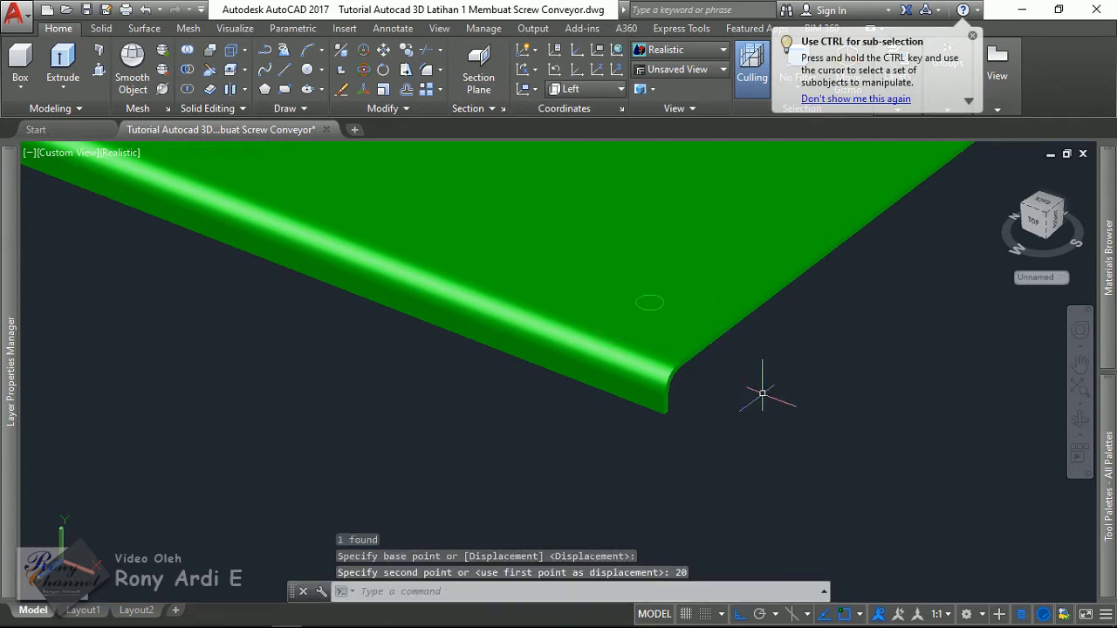
pyautogui.scroll(-5, 893, 407)
pyautogui.scroll(-2, 893, 407)
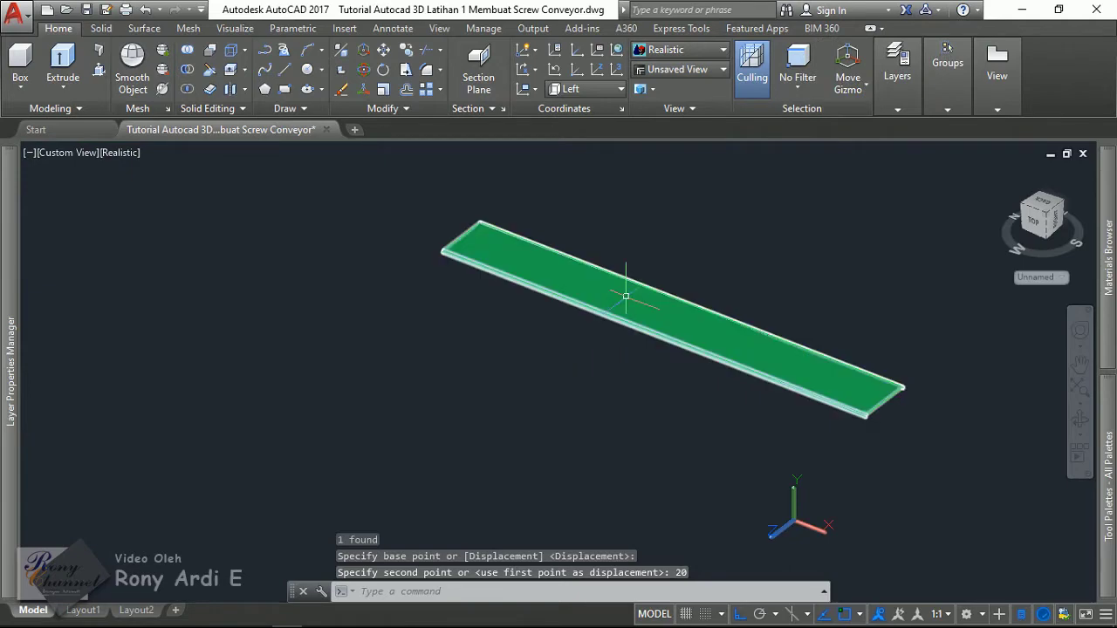
# Switch to Top view and mirror the corner circle across the plate, keeping the original.
pyautogui.press('Escape')
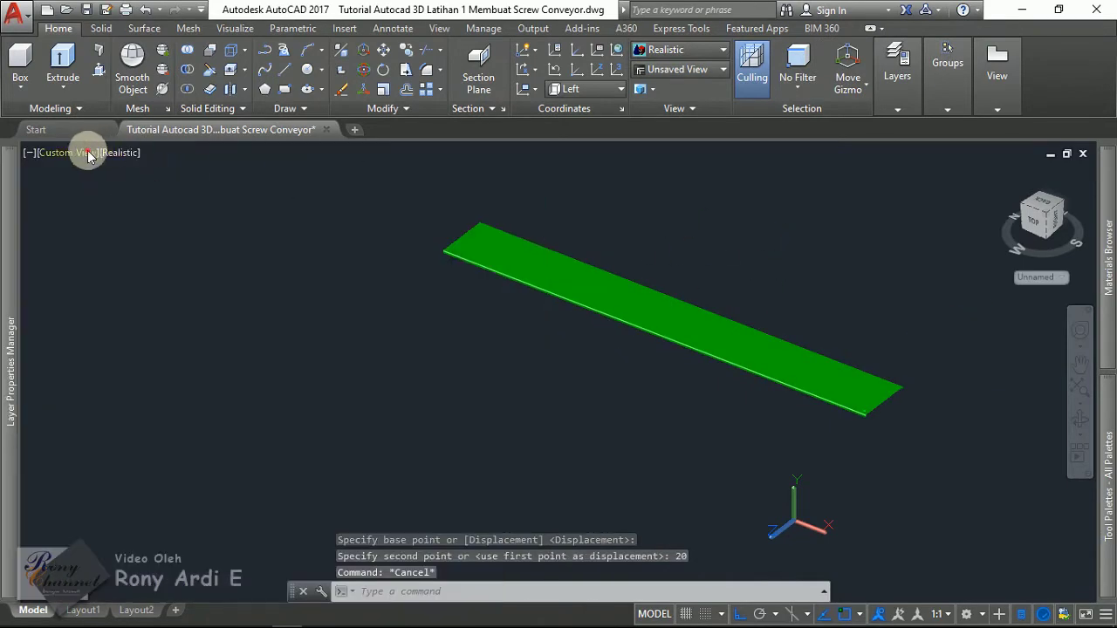
pyautogui.click(88, 154)
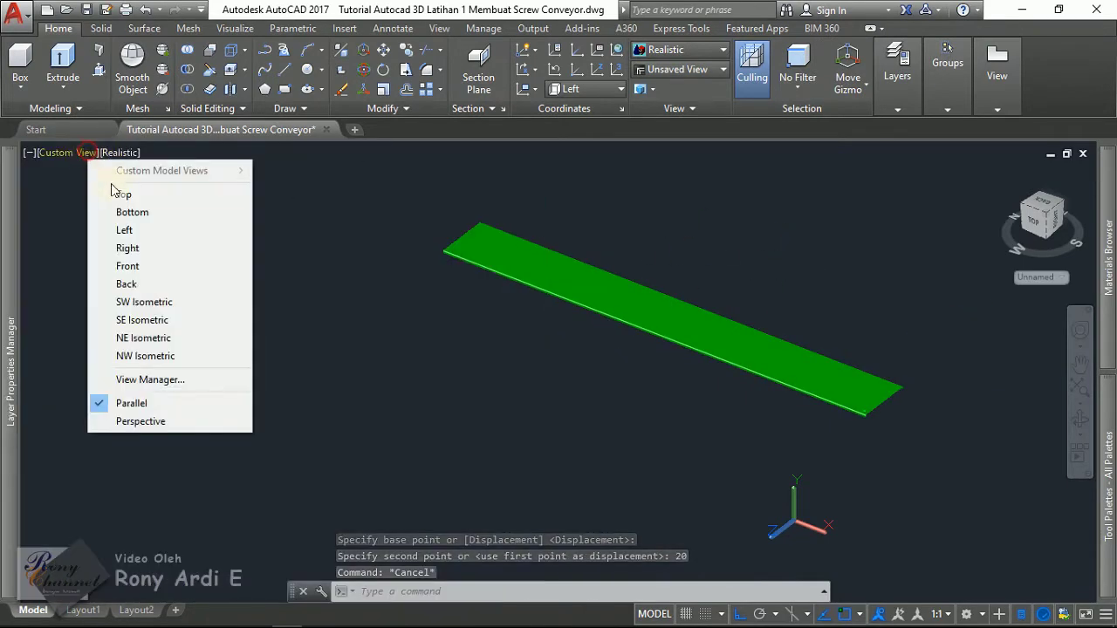
pyautogui.click(105, 193)
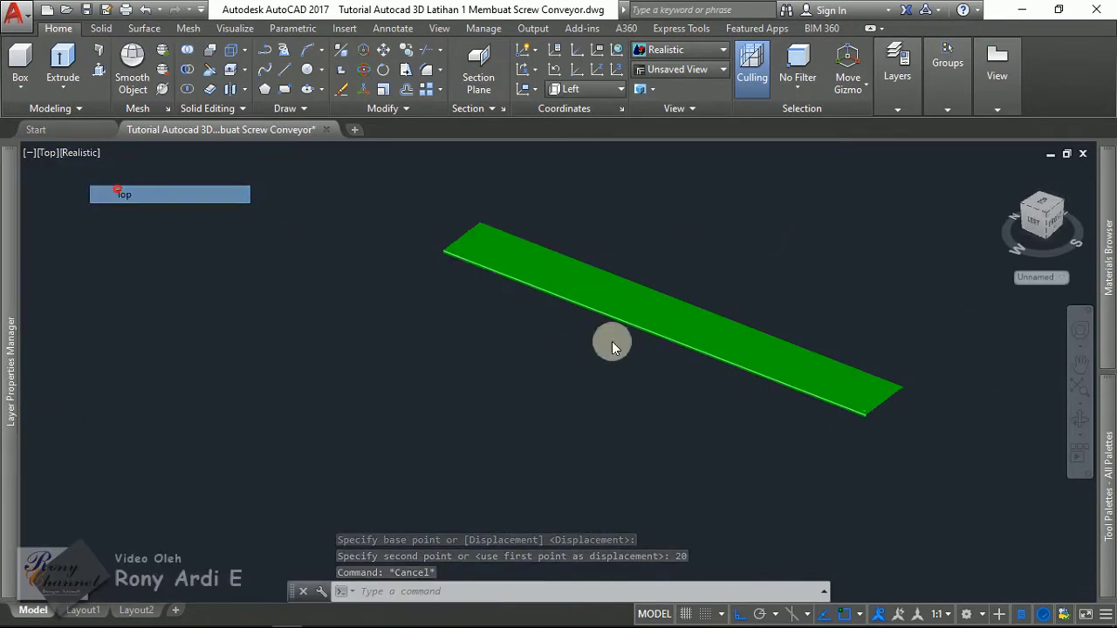
pyautogui.click(444, 259)
pyautogui.click(706, 427)
pyautogui.write('mi')
pyautogui.press('Return')
pyautogui.scroll(3, 559, 398)
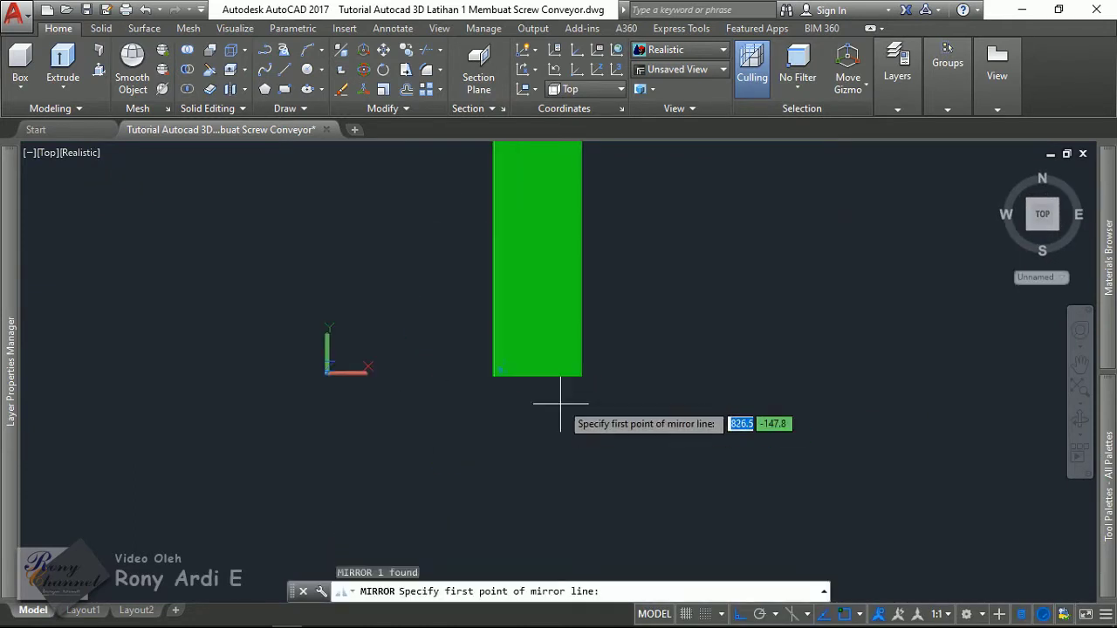
pyautogui.scroll(2, 558, 398)
pyautogui.click(521, 339)
pyautogui.click(521, 401)
pyautogui.press('Return')
# Mirror both circles to the plate's opposite end, keeping the originals.
pyautogui.click(356, 289)
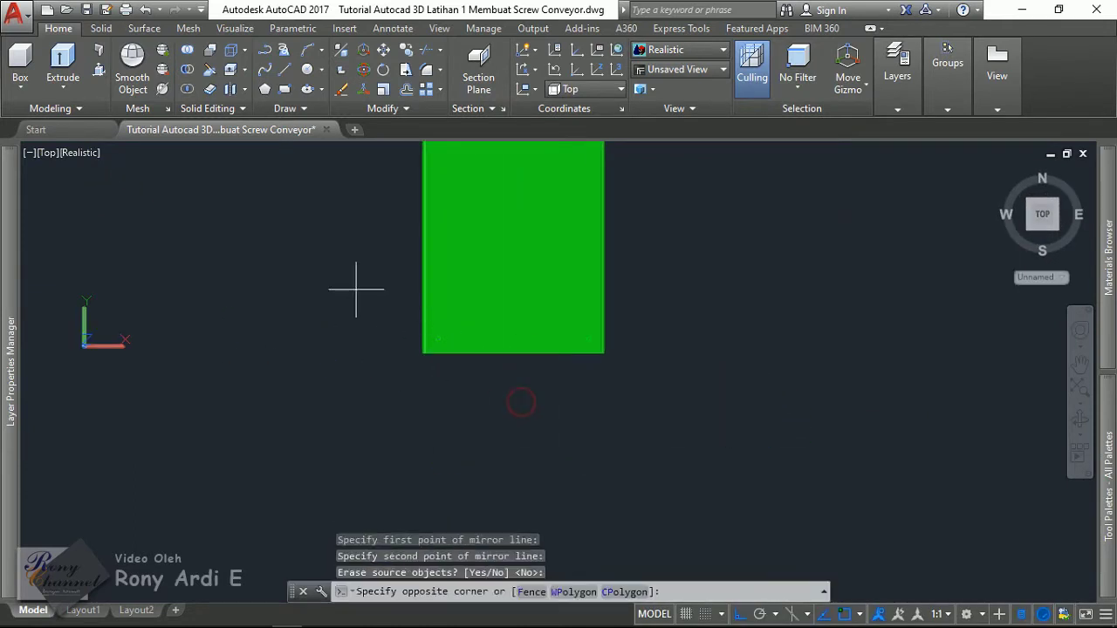
pyautogui.click(611, 398)
pyautogui.scroll(-5, 624, 349)
pyautogui.press('Return')
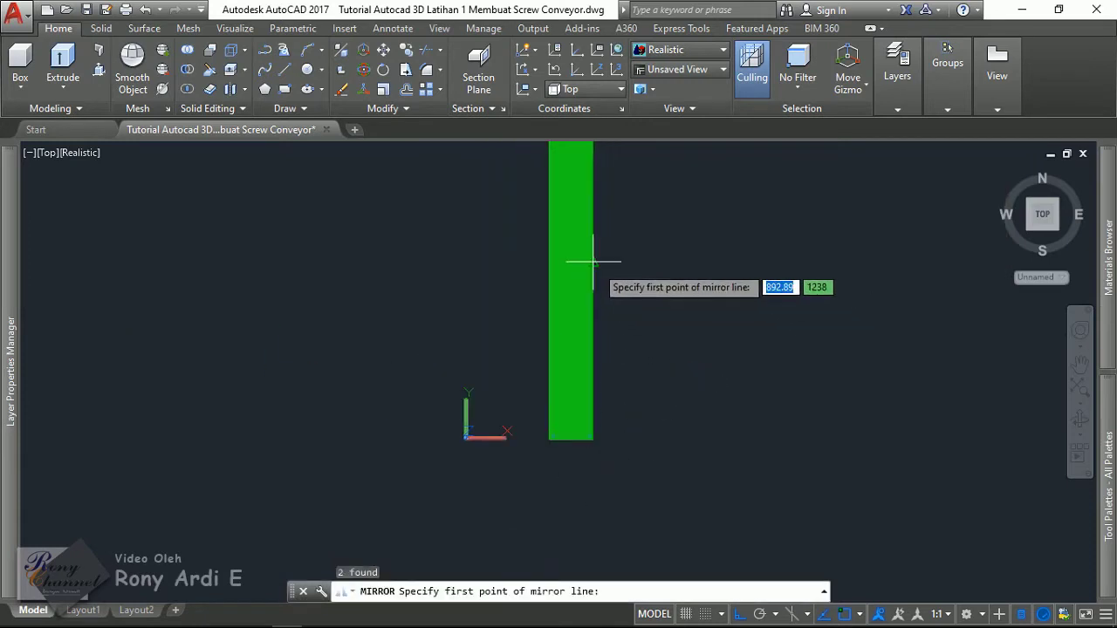
pyautogui.click(594, 262)
pyautogui.click(683, 261)
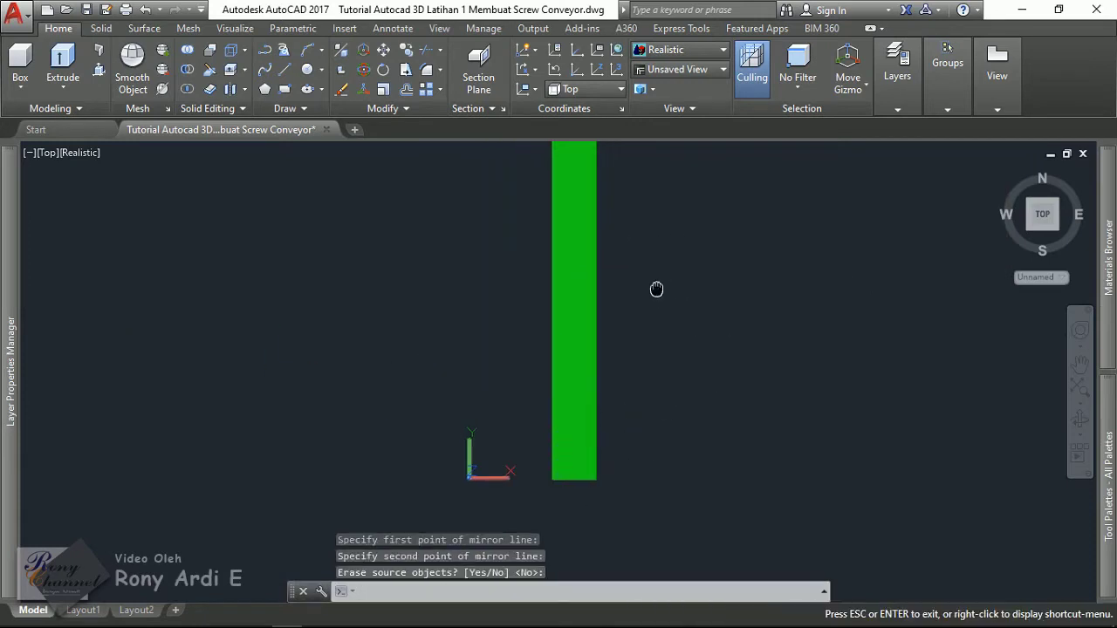
pyautogui.press('Return')
# Return the view to SW Isometric.
pyautogui.scroll(2, 636, 386)
pyautogui.scroll(3, 602, 341)
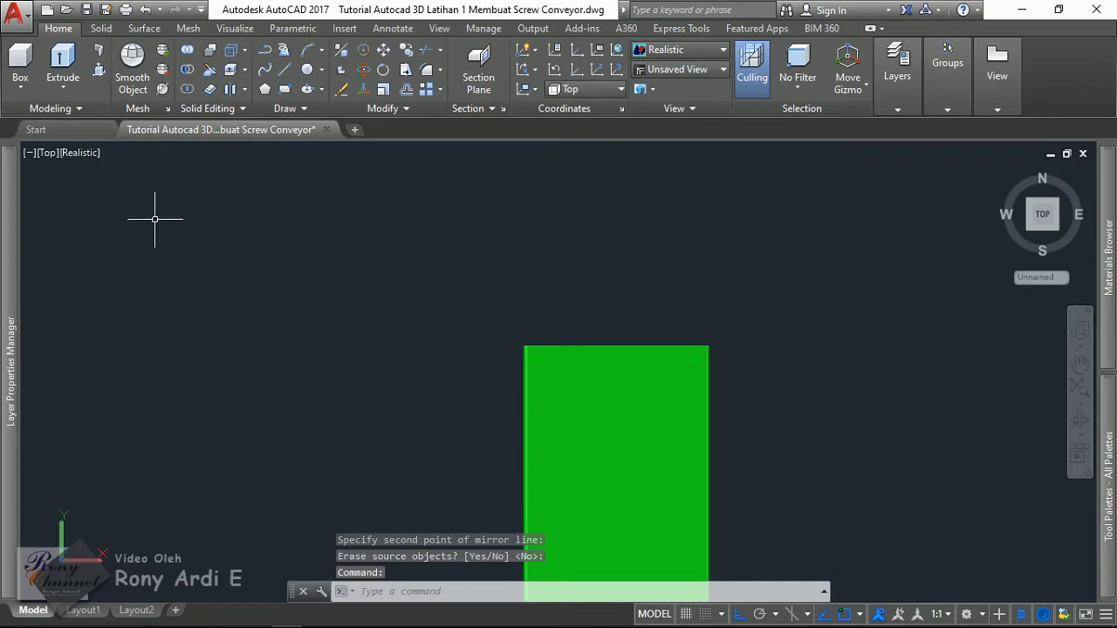
pyautogui.press('Escape')
pyautogui.click(44, 152)
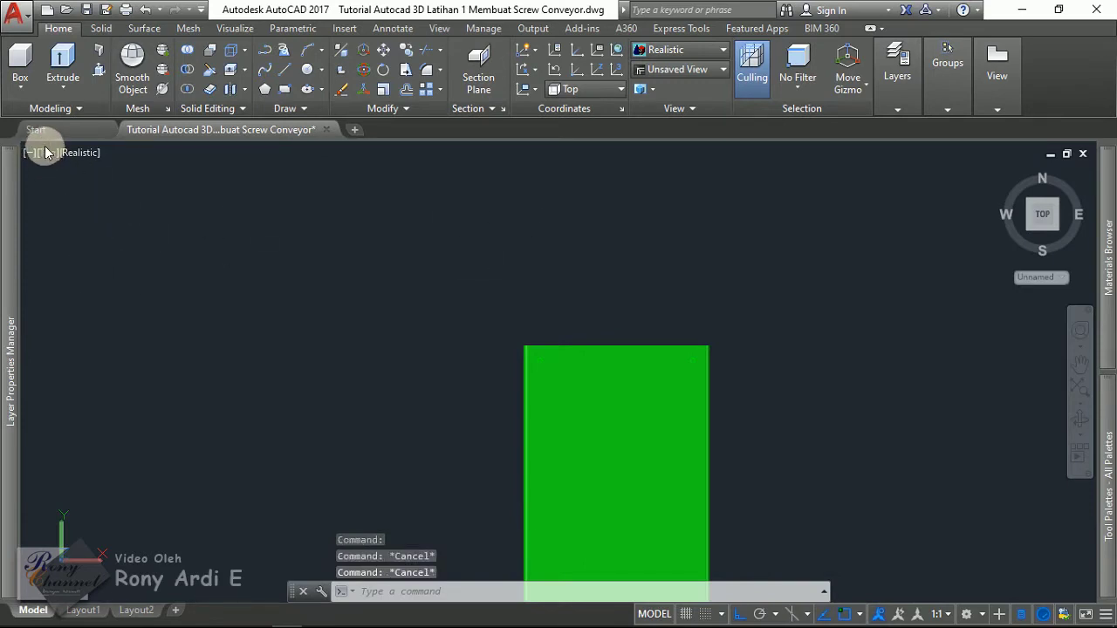
pyautogui.click(130, 302)
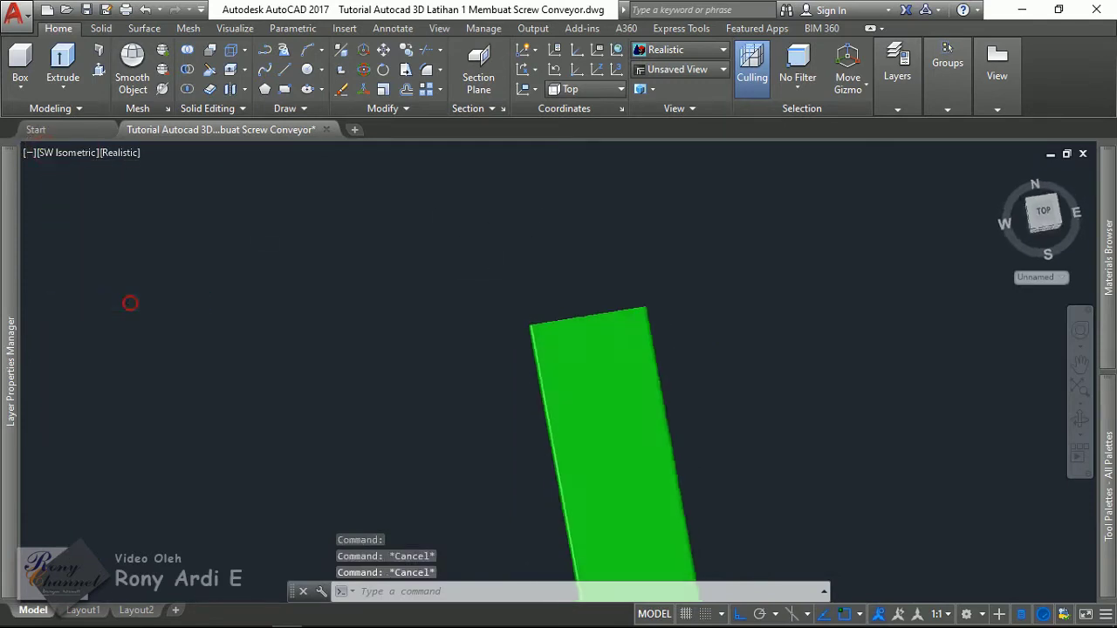
pyautogui.scroll(3, 361, 229)
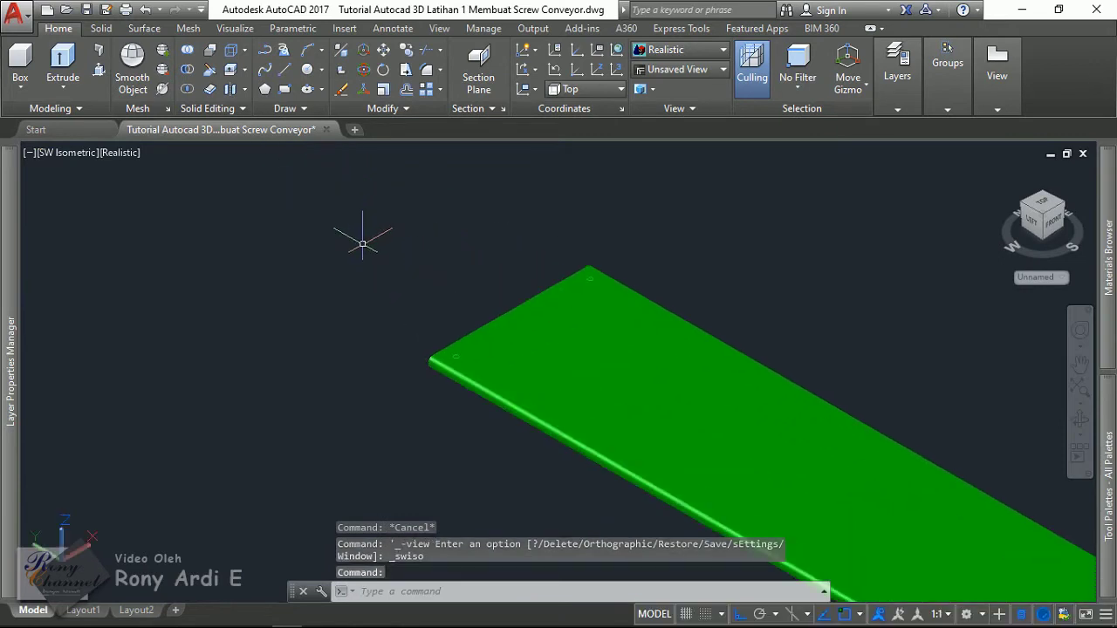
# Draw a line across the green cover plate between two opposite corner circles.
pyautogui.write('l')
pyautogui.press('Return')
pyautogui.scroll(1, 444, 352)
pyautogui.scroll(3, 445, 352)
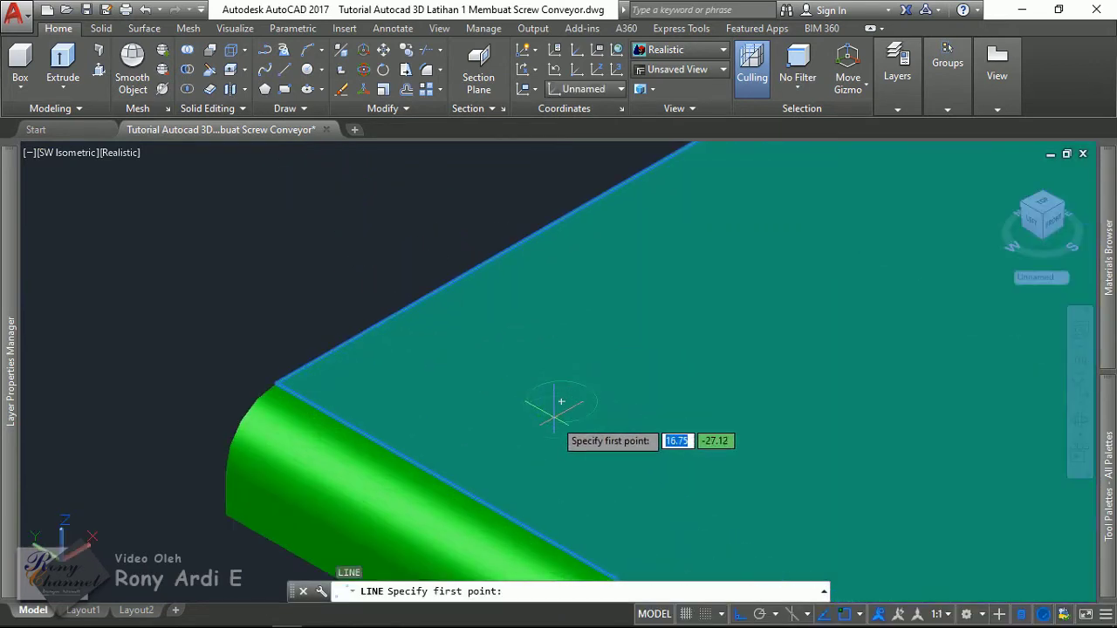
pyautogui.click(539, 389)
pyautogui.scroll(-3, 471, 349)
pyautogui.scroll(-1, 498, 312)
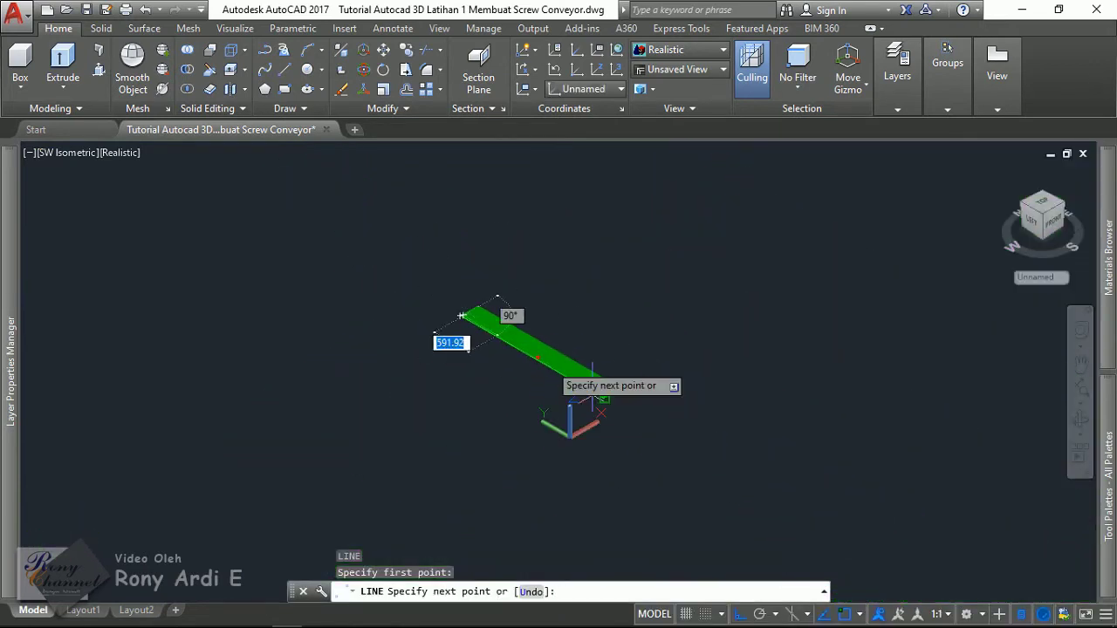
pyautogui.scroll(3, 599, 386)
pyautogui.scroll(2, 586, 402)
pyautogui.scroll(2, 586, 399)
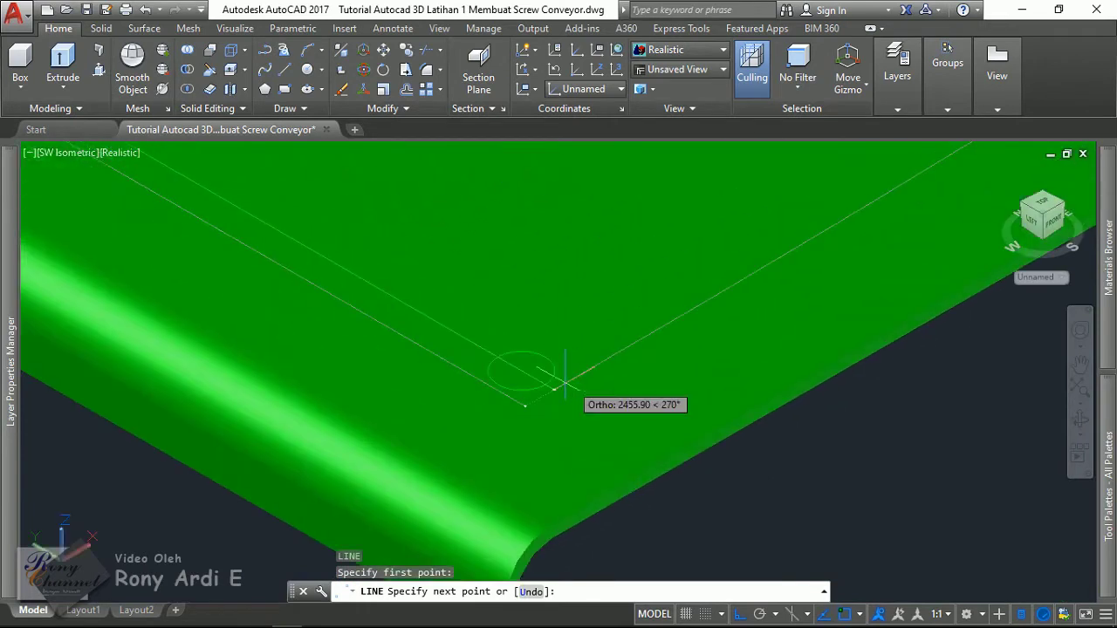
pyautogui.click(520, 371)
pyautogui.press('Escape')
# Window-select the circles at the plate's end, then clear the selection.
pyautogui.scroll(-3, 521, 371)
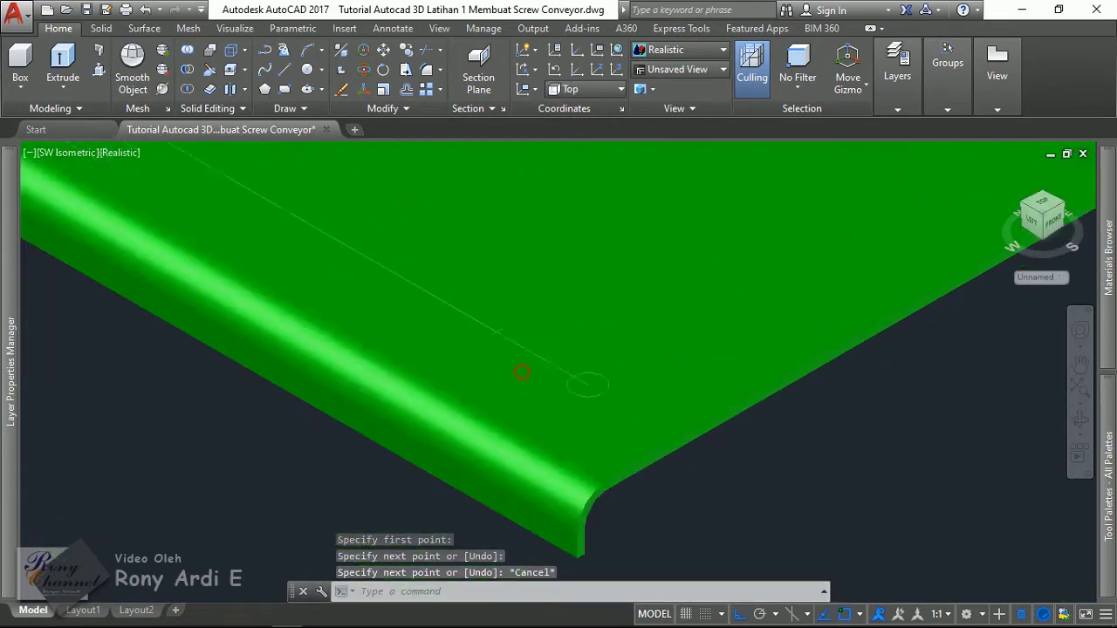
pyautogui.scroll(-2, 864, 471)
pyautogui.scroll(-2, 869, 403)
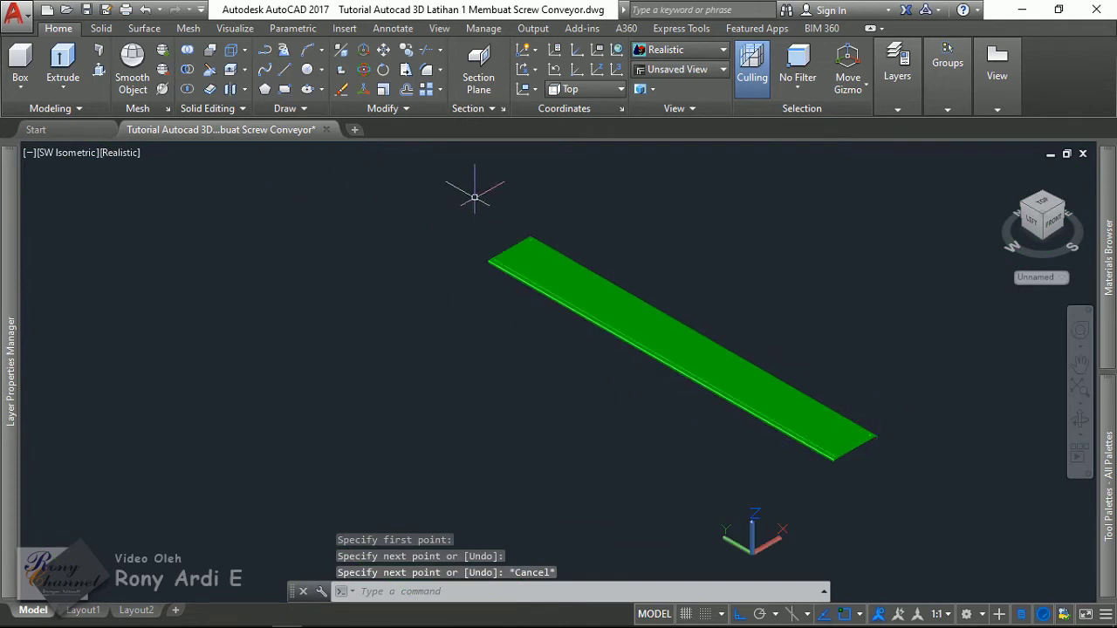
pyautogui.click(442, 194)
pyautogui.click(594, 284)
pyautogui.click(689, 301)
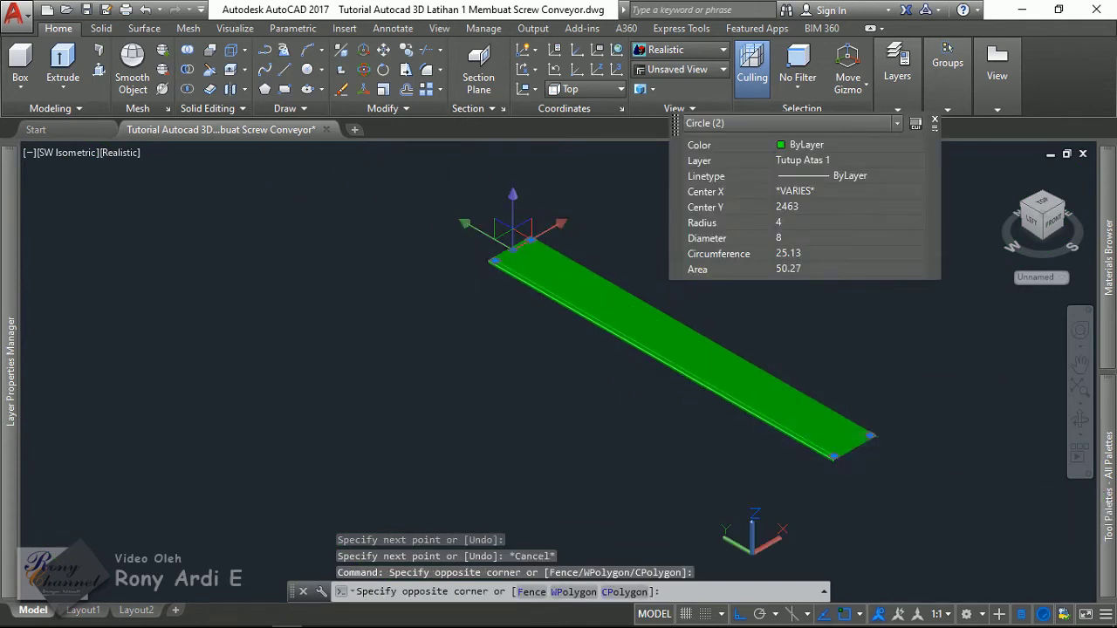
pyautogui.click(237, 224)
pyautogui.press('Escape')
pyautogui.scroll(2, 877, 479)
pyautogui.scroll(-2, 877, 478)
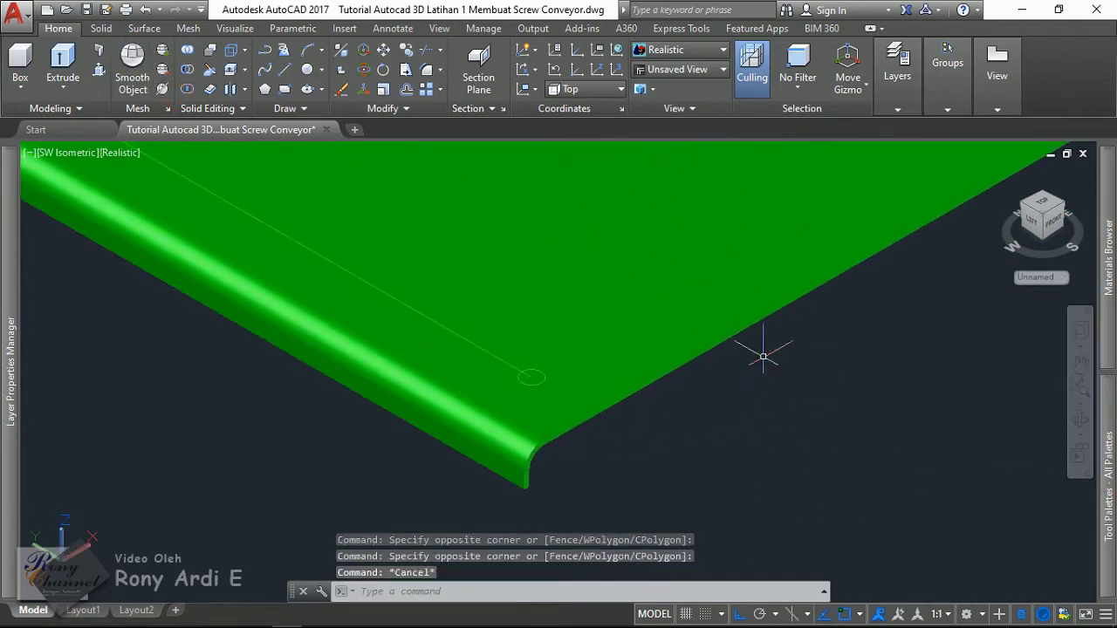
pyautogui.scroll(-1, 760, 349)
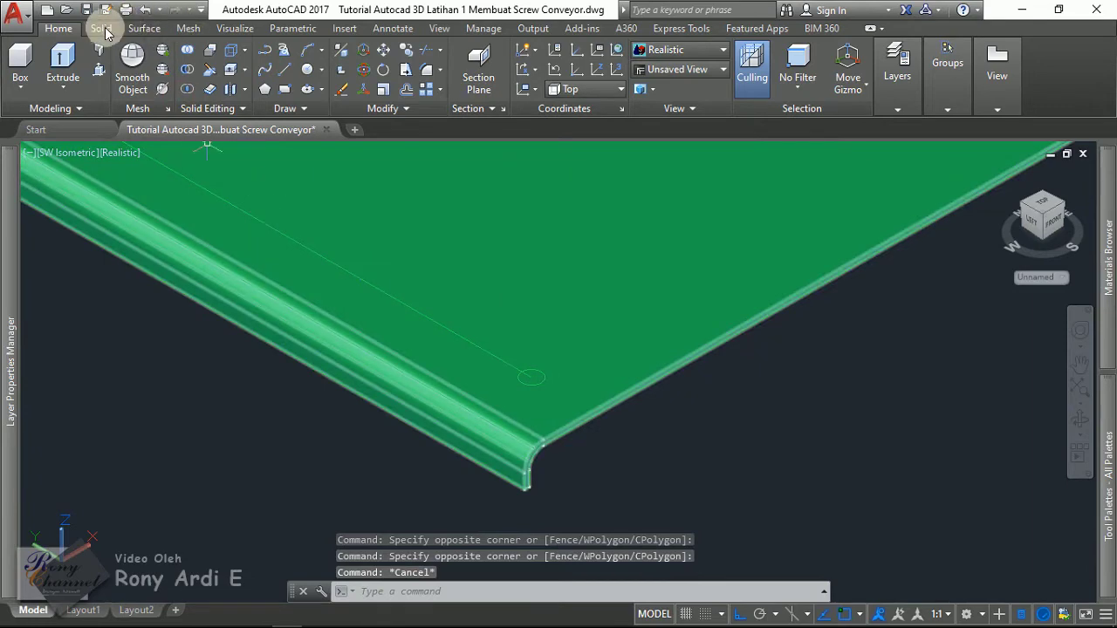
# Measure the green cover plate's thickness with DIST, which reads 2.00 units.
pyautogui.write('di')
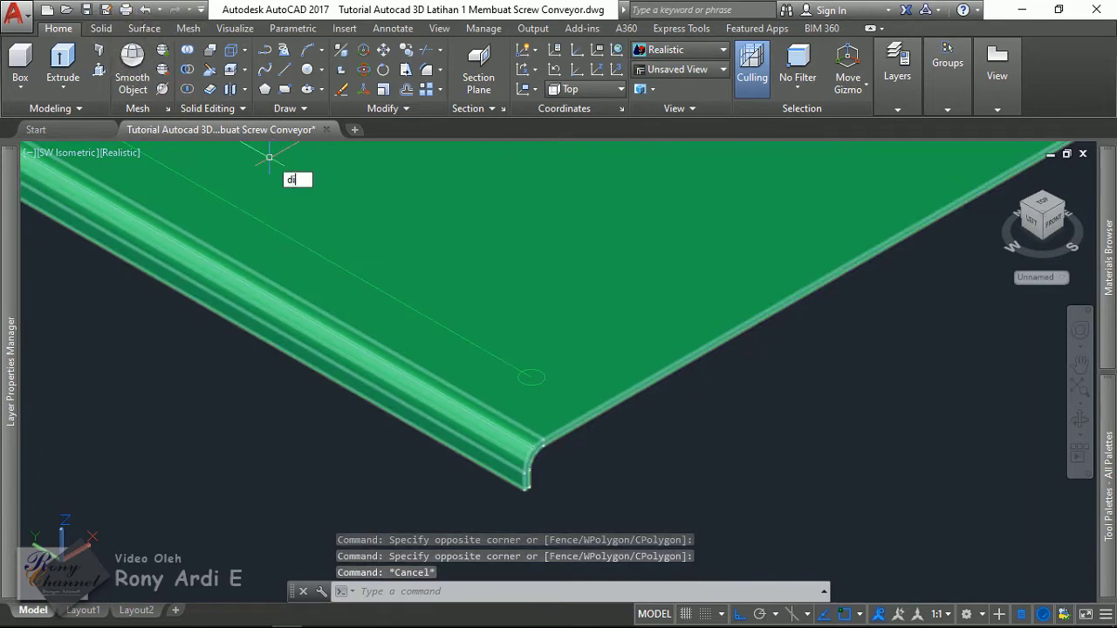
pyautogui.write('st')
pyautogui.press('Return')
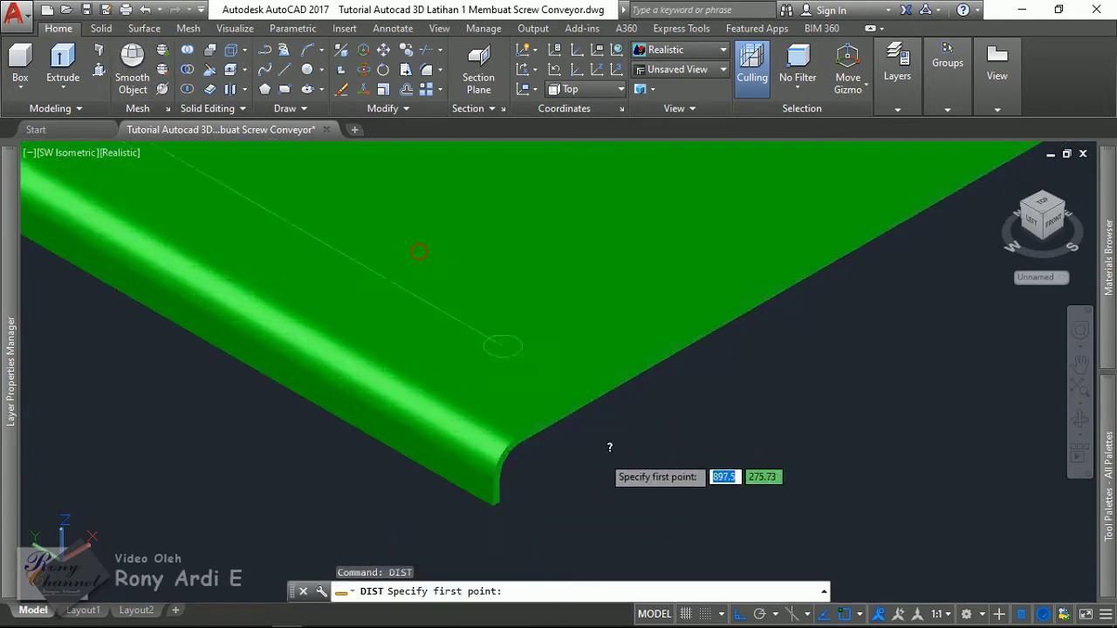
pyautogui.scroll(3, 610, 447)
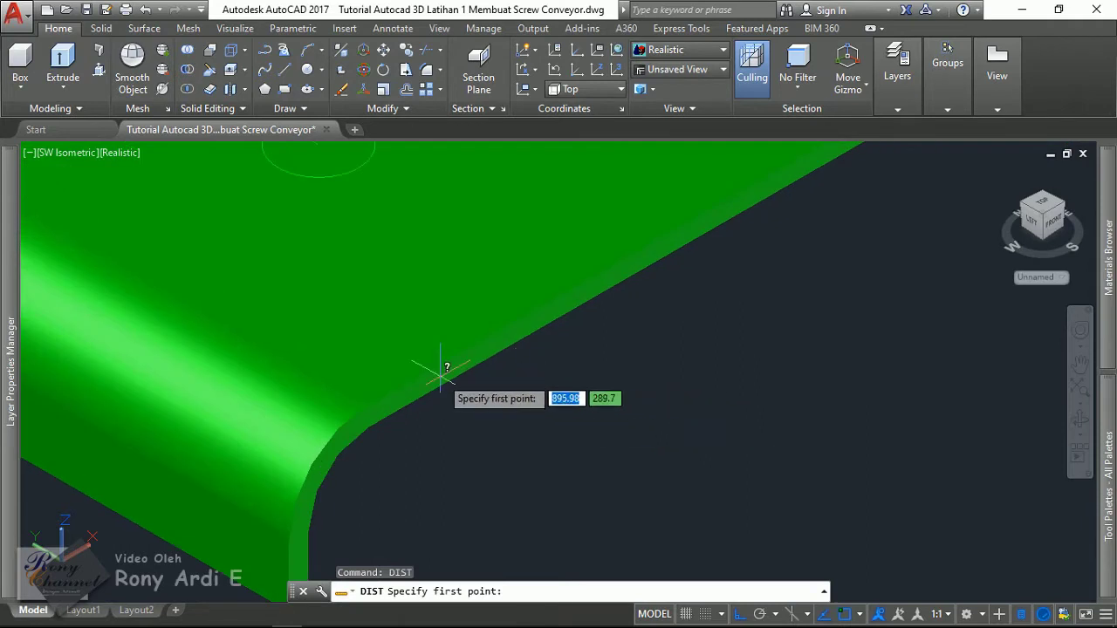
pyautogui.click(408, 403)
pyautogui.scroll(2, 399, 389)
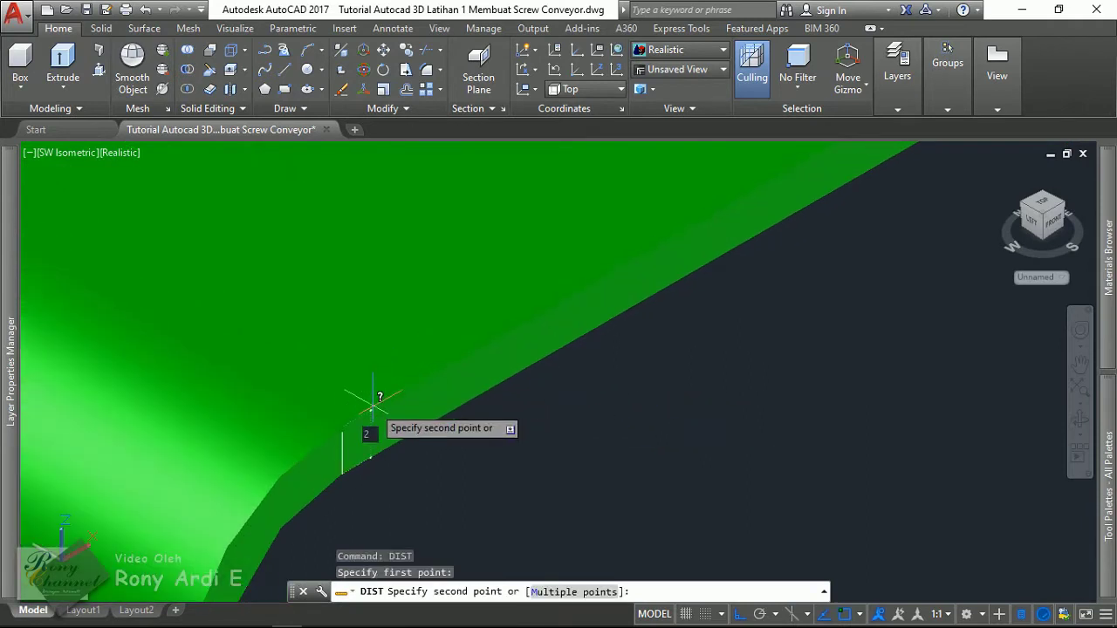
pyautogui.write('en')
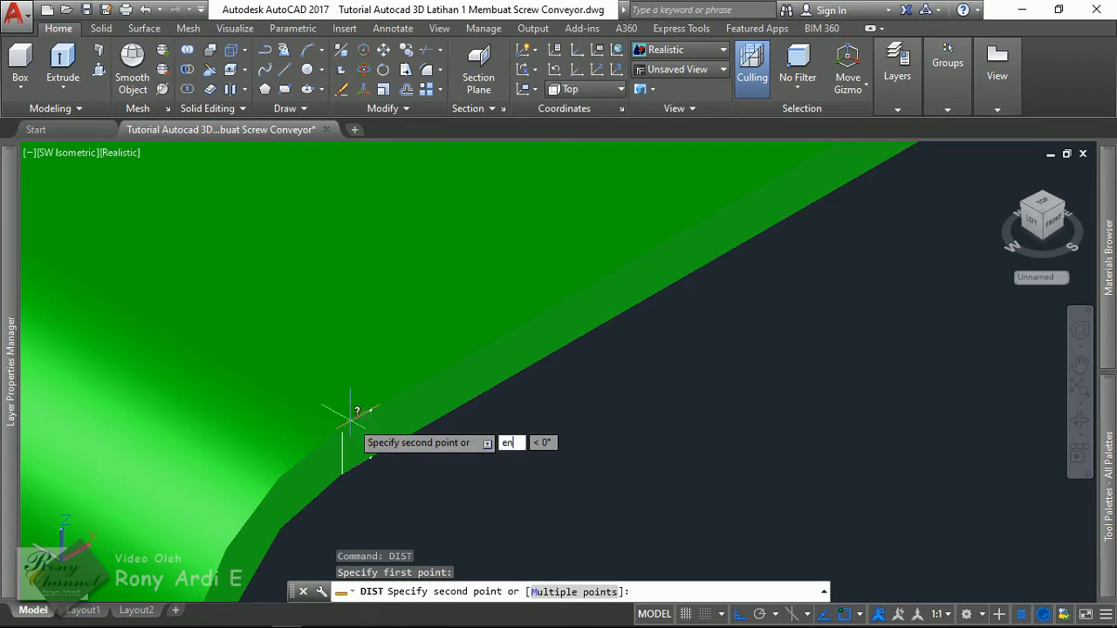
pyautogui.write('d')
pyautogui.press('Return')
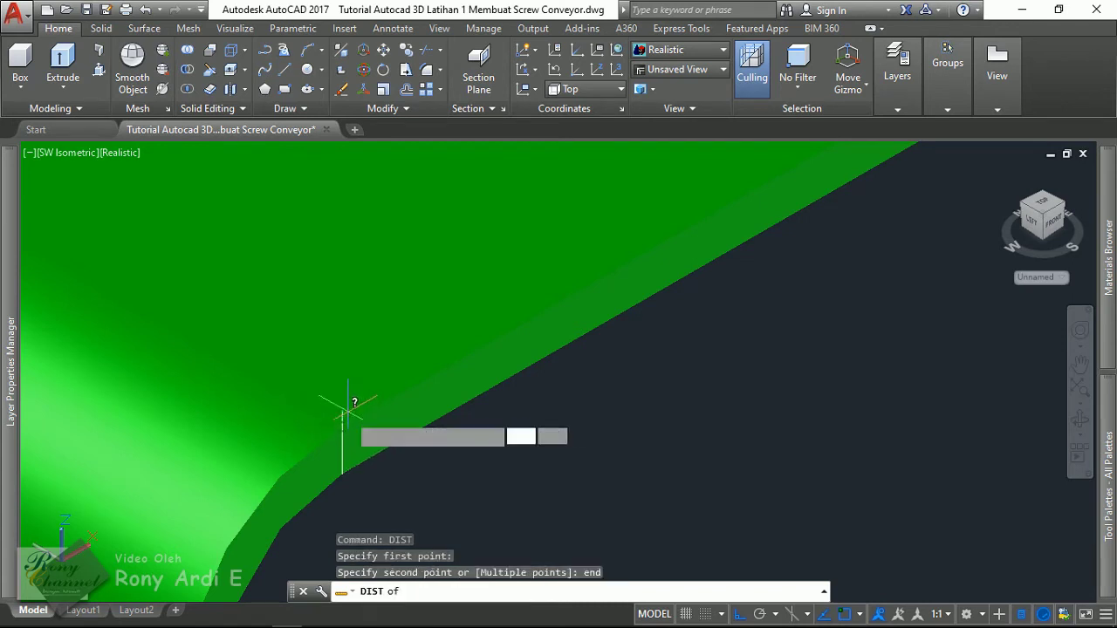
pyautogui.click(347, 414)
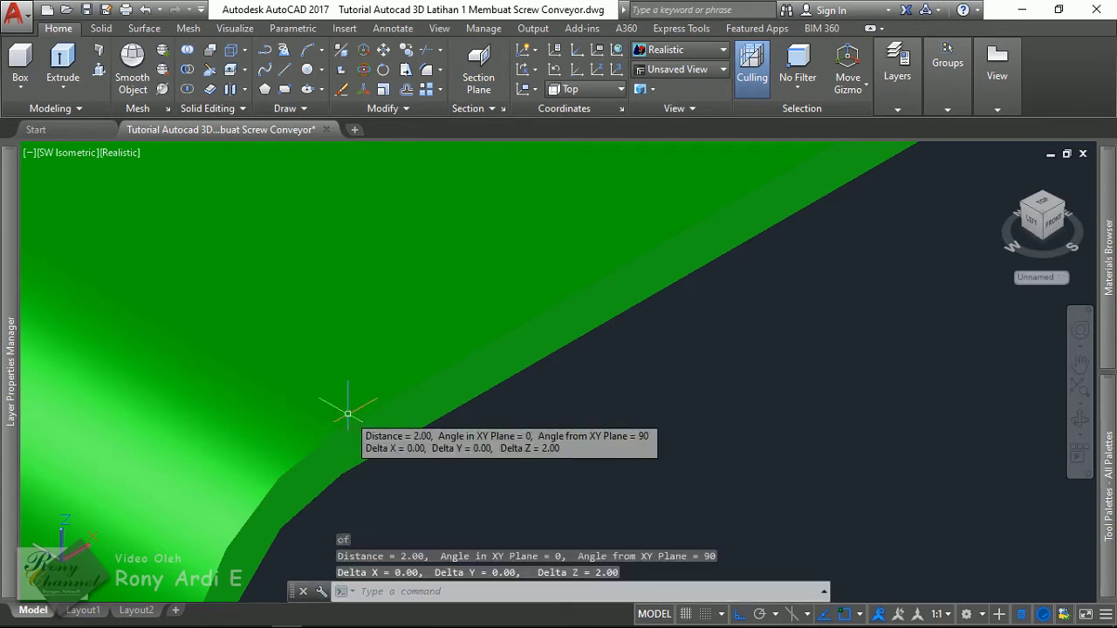
pyautogui.press('Escape')
# Window-select the four radius-4 circles at the plate corners.
pyautogui.scroll(-3, 584, 449)
pyautogui.scroll(-2, 748, 407)
pyautogui.scroll(-2, 800, 436)
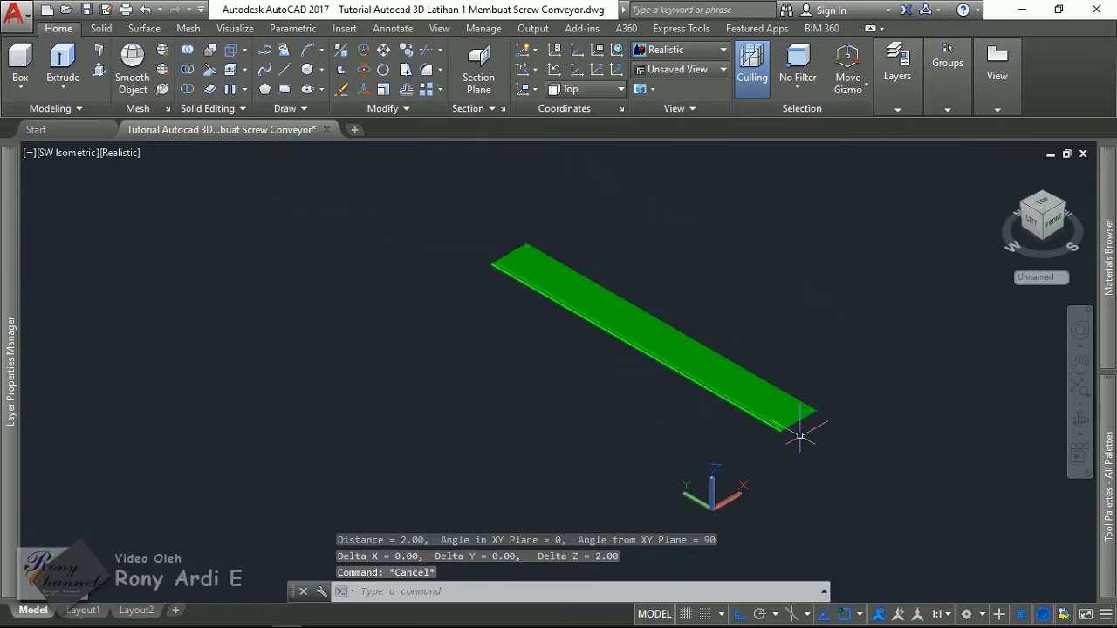
pyautogui.click(724, 312)
pyautogui.click(766, 384)
pyautogui.click(425, 208)
pyautogui.click(621, 321)
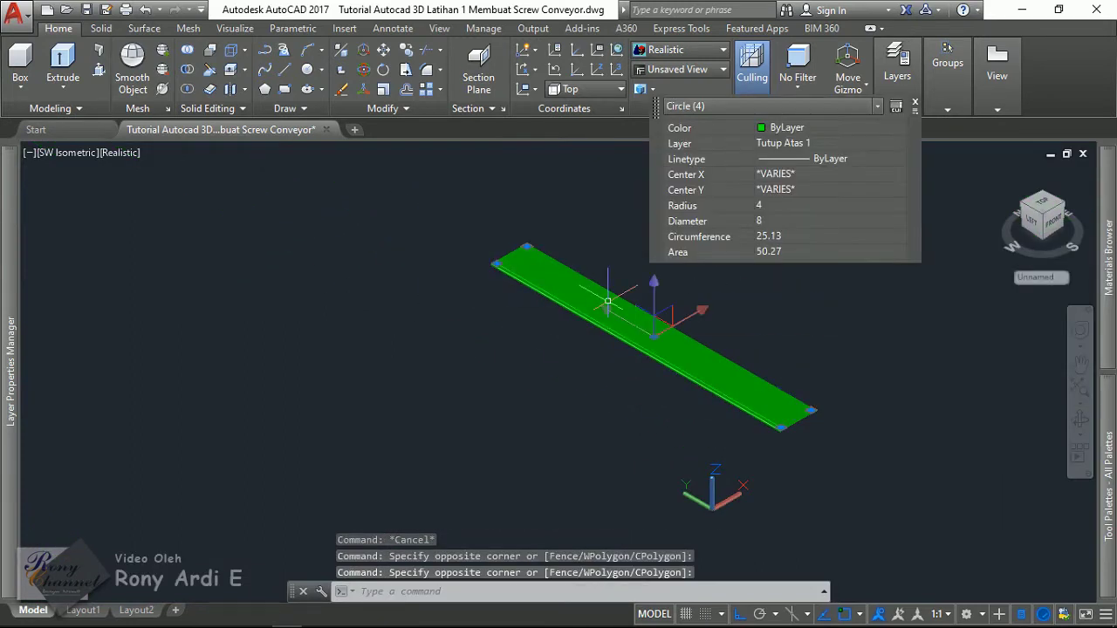
pyautogui.scroll(1, 498, 195)
pyautogui.scroll(1, 513, 205)
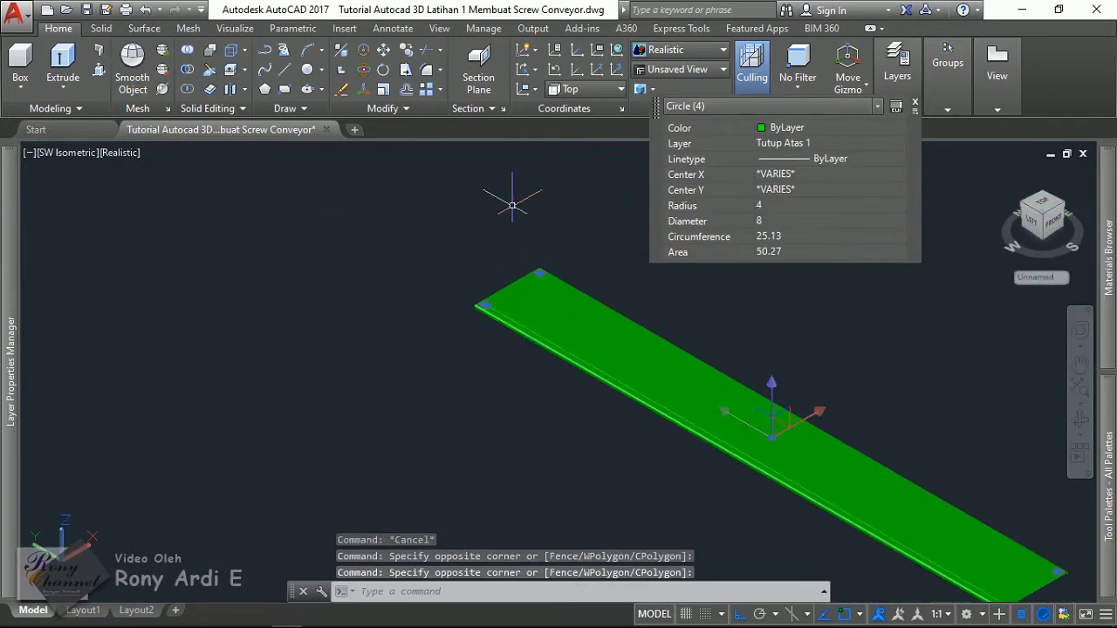
# Extrude the four circles downward into legs 285.57 tall.
pyautogui.click(62, 60)
pyautogui.scroll(-5, 606, 498)
pyautogui.scroll(2, 588, 444)
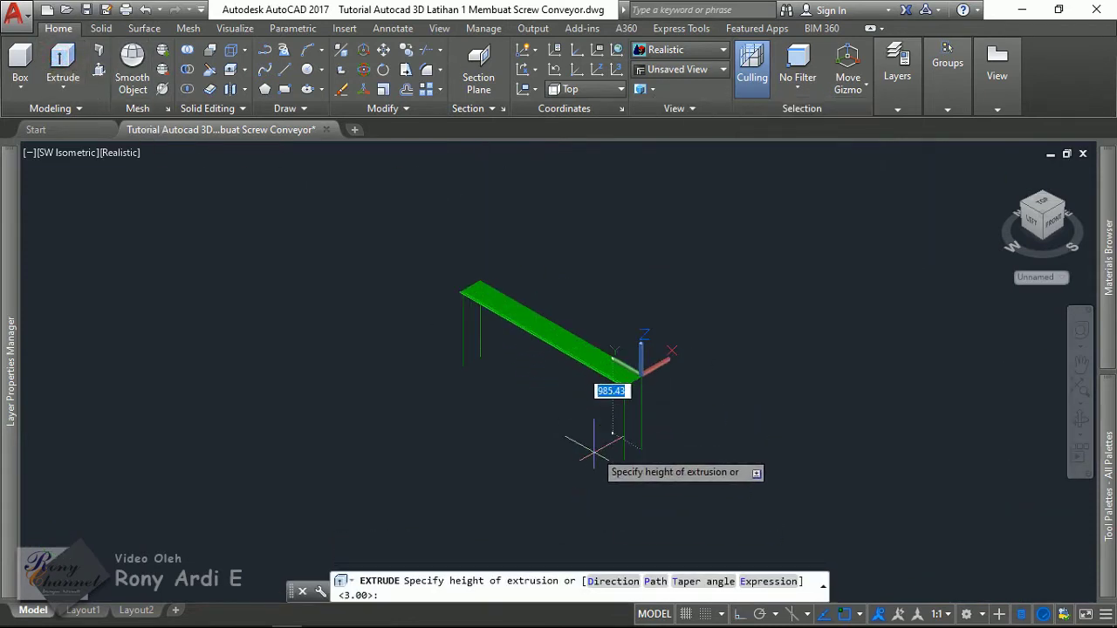
pyautogui.scroll(2, 590, 464)
pyautogui.scroll(1, 586, 463)
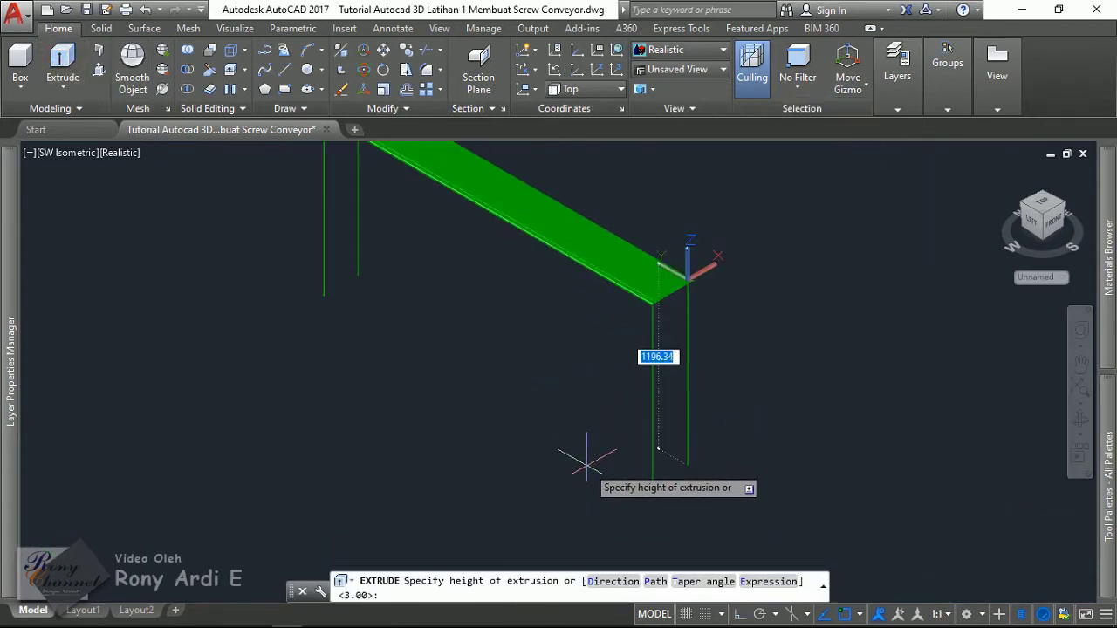
pyautogui.click(534, 317)
pyautogui.scroll(2, 686, 236)
pyautogui.press('Escape')
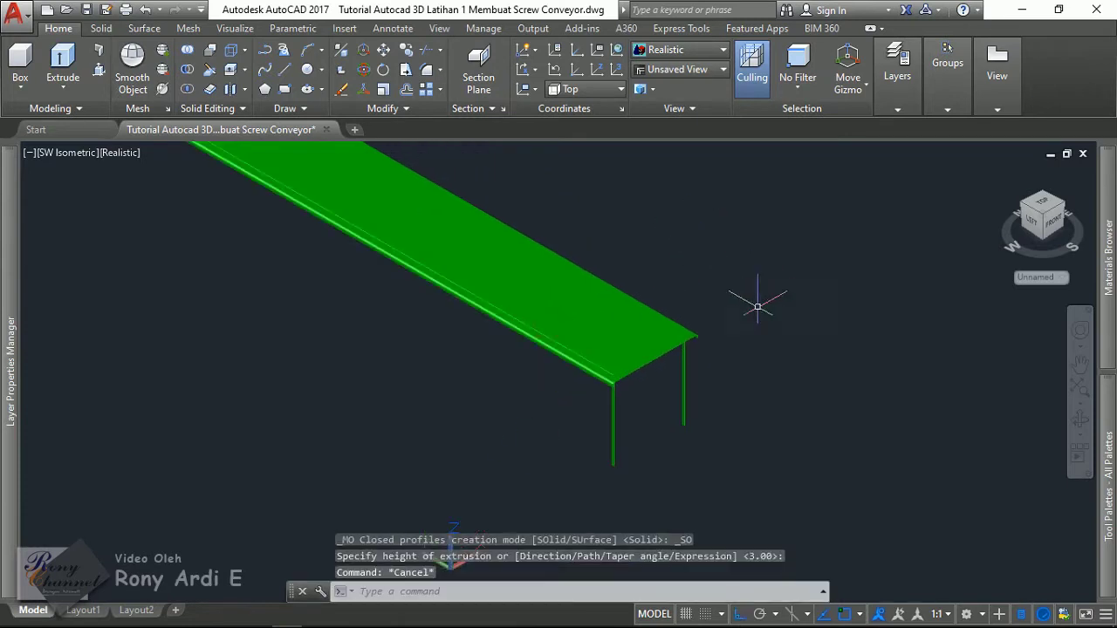
# Pan and zoom to bring the whole plate and its legs back into view.
pyautogui.scroll(3, 748, 306)
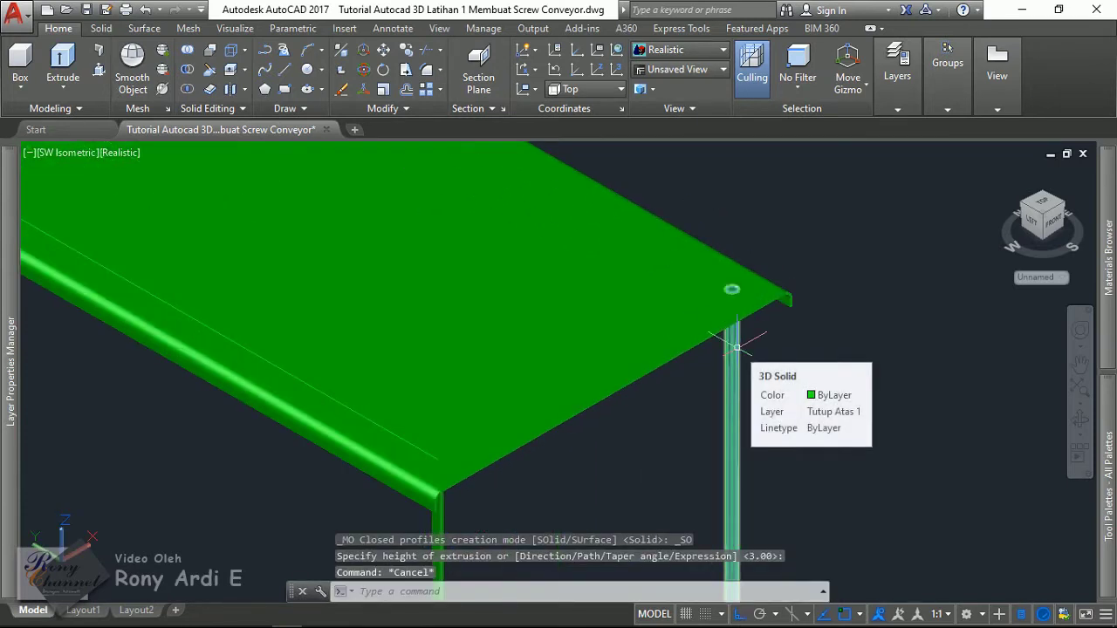
pyautogui.scroll(-4, 737, 348)
pyautogui.moveTo(602, 382); pyautogui.dragTo(633, 418, button='middle')
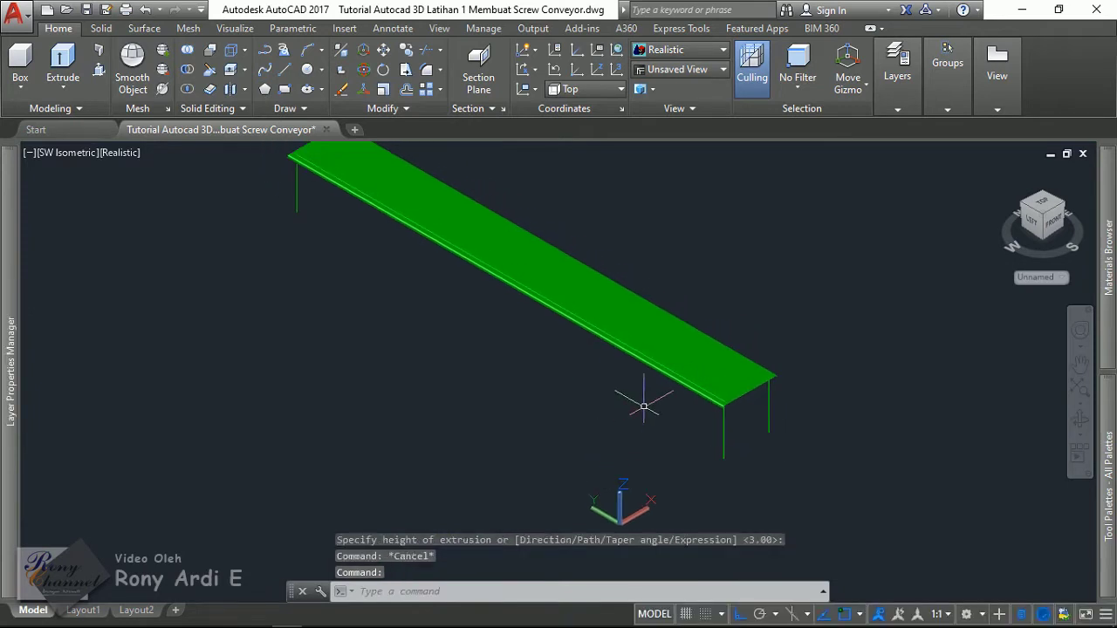
pyautogui.moveTo(369, 299)
pyautogui.mouseDown(button='middle')
pyautogui.moveTo(453, 313)
pyautogui.moveTo(486, 249)
pyautogui.mouseUp(button='middle')
pyautogui.click(445, 349)
# Delete the two legs at one end and select the remaining leg pair.
pyautogui.click(317, 293)
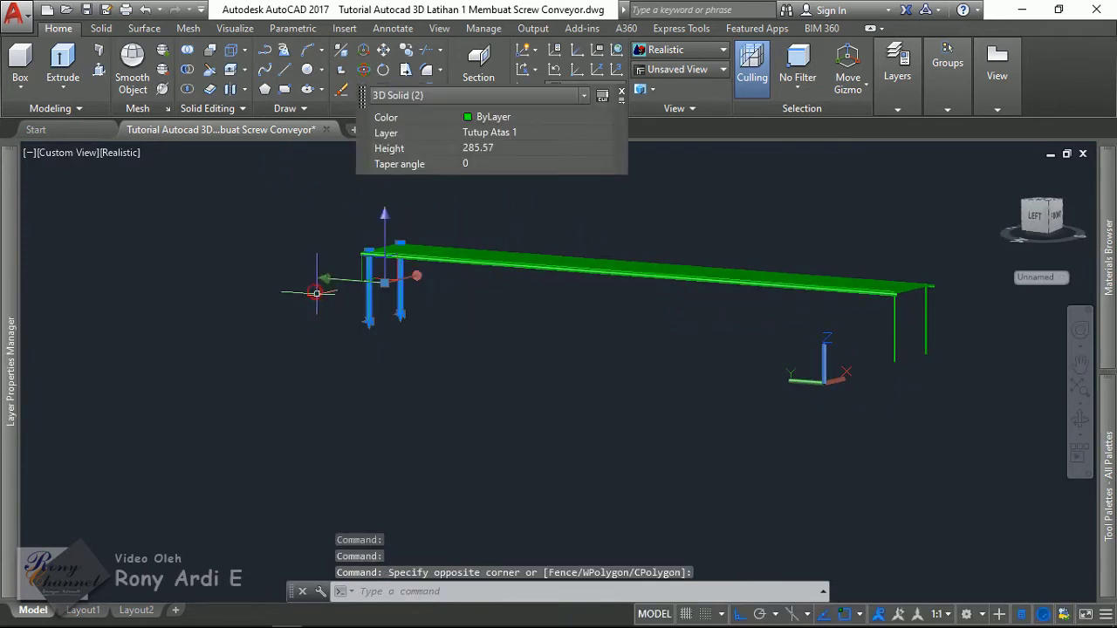
pyautogui.press('Delete')
pyautogui.click(937, 419)
pyautogui.click(855, 339)
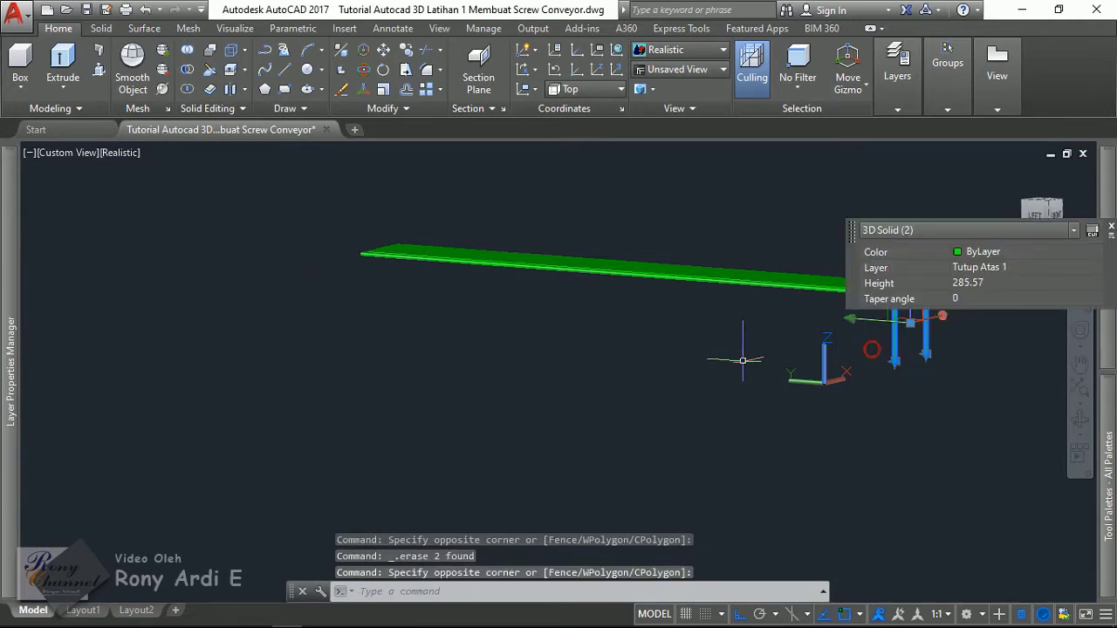
pyautogui.moveTo(743, 359)
pyautogui.keyDown('shift'); pyautogui.mouseDown(button='middle')
pyautogui.moveTo(721, 404)
pyautogui.moveTo(503, 463)
pyautogui.mouseUp(button='middle'); pyautogui.keyUp('shift')
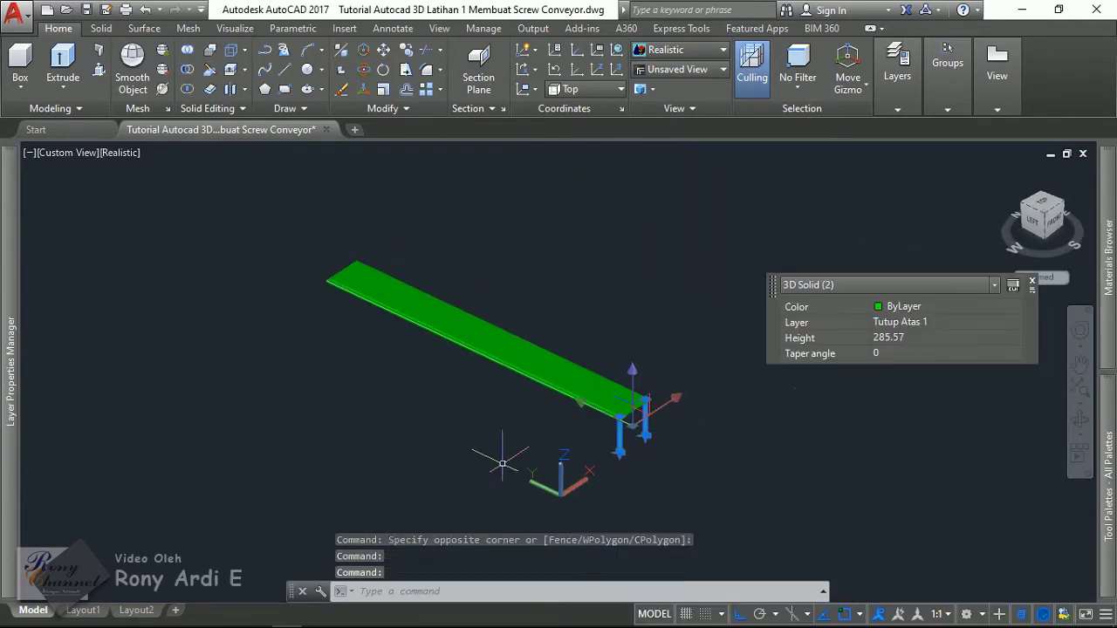
# Path-array the leg pair along the plate's edge line: 7 items spaced 399 apart.
pyautogui.write('a')
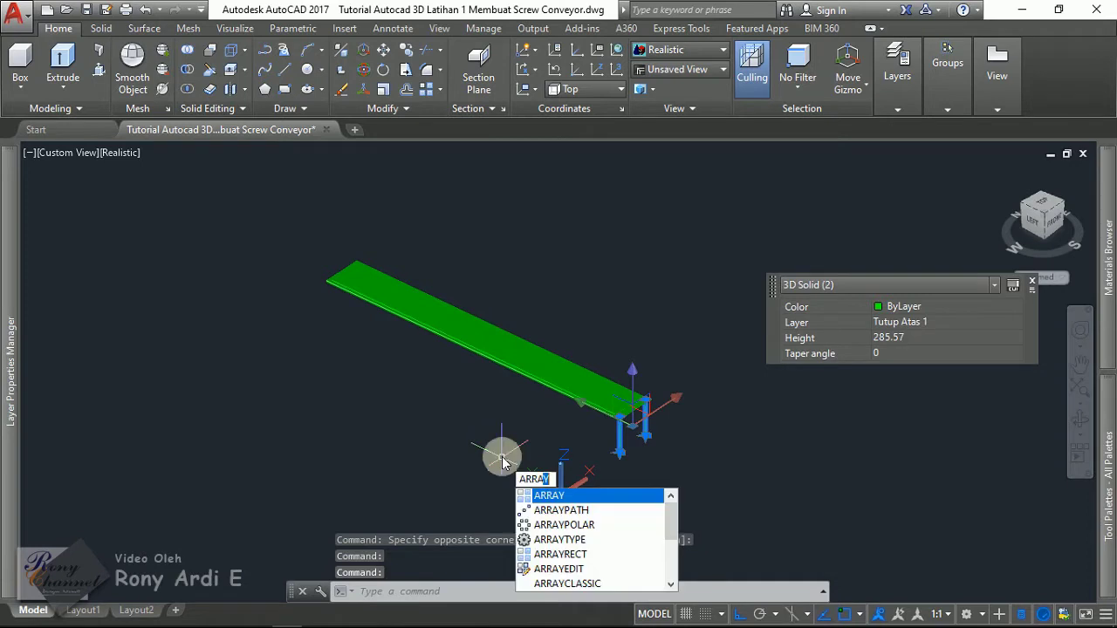
pyautogui.click(592, 510)
pyautogui.scroll(3, 663, 436)
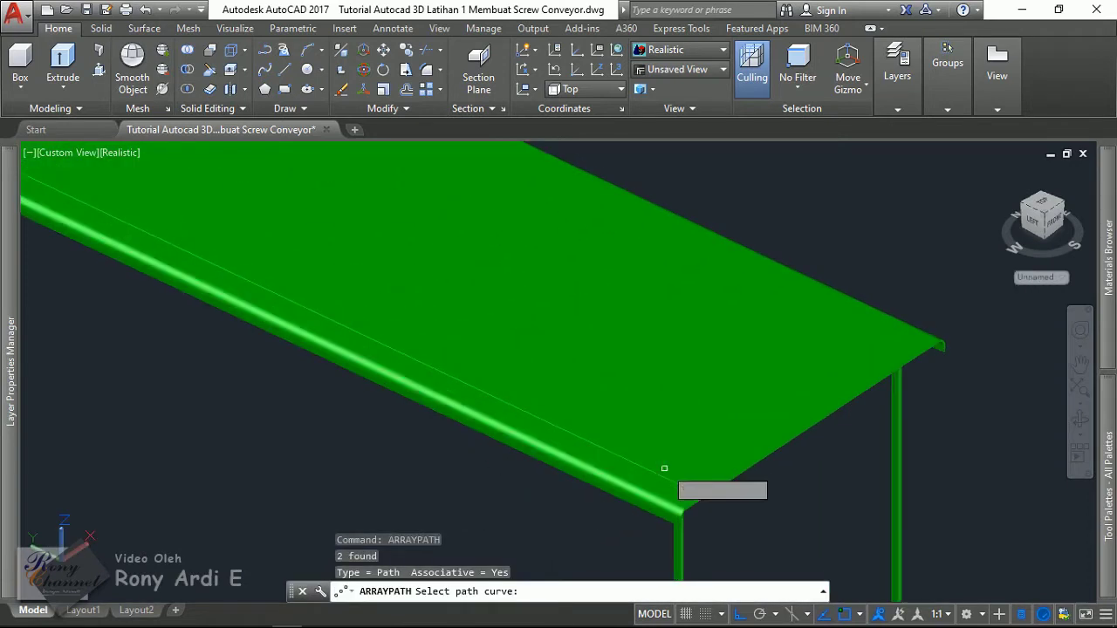
pyautogui.scroll(2, 667, 476)
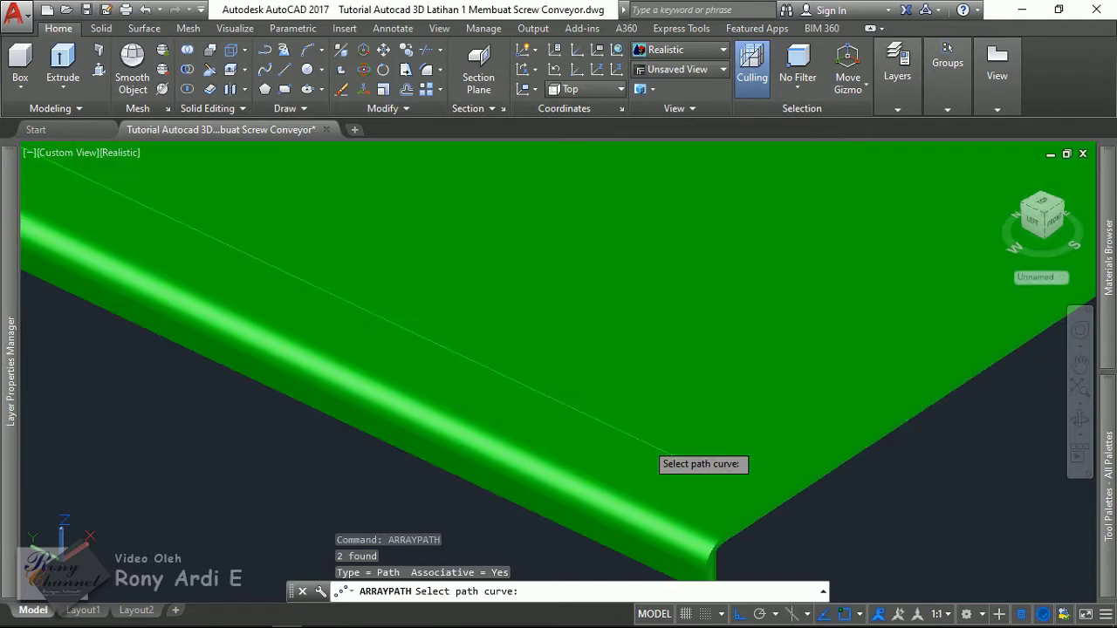
pyautogui.click(646, 441)
pyautogui.scroll(-3, 690, 397)
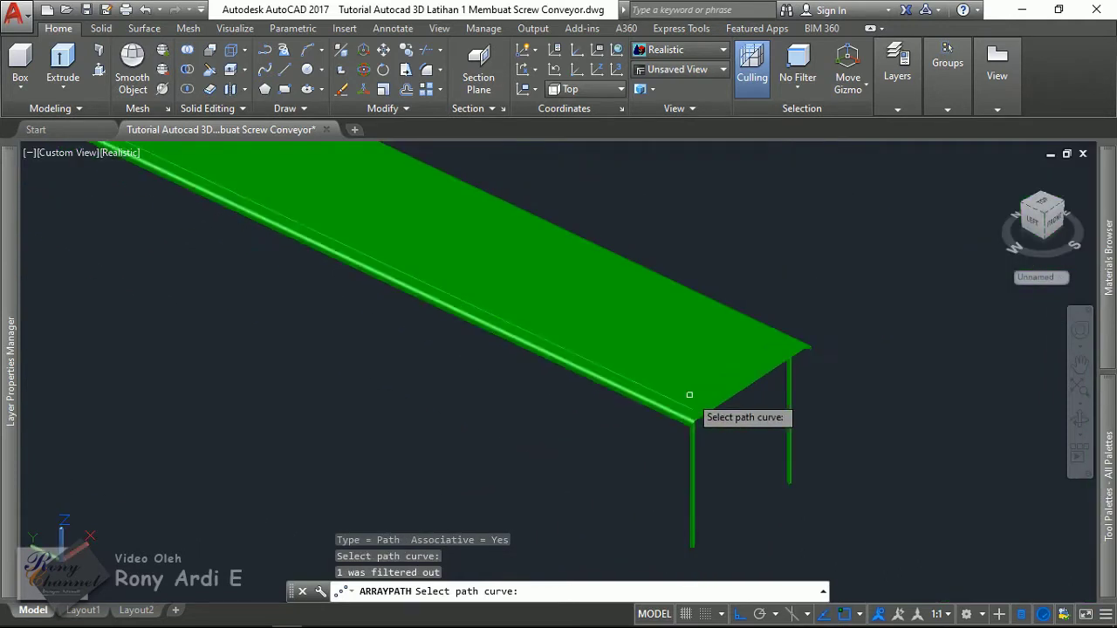
pyautogui.scroll(-1, 725, 428)
pyautogui.scroll(1, 698, 415)
pyautogui.scroll(2, 693, 407)
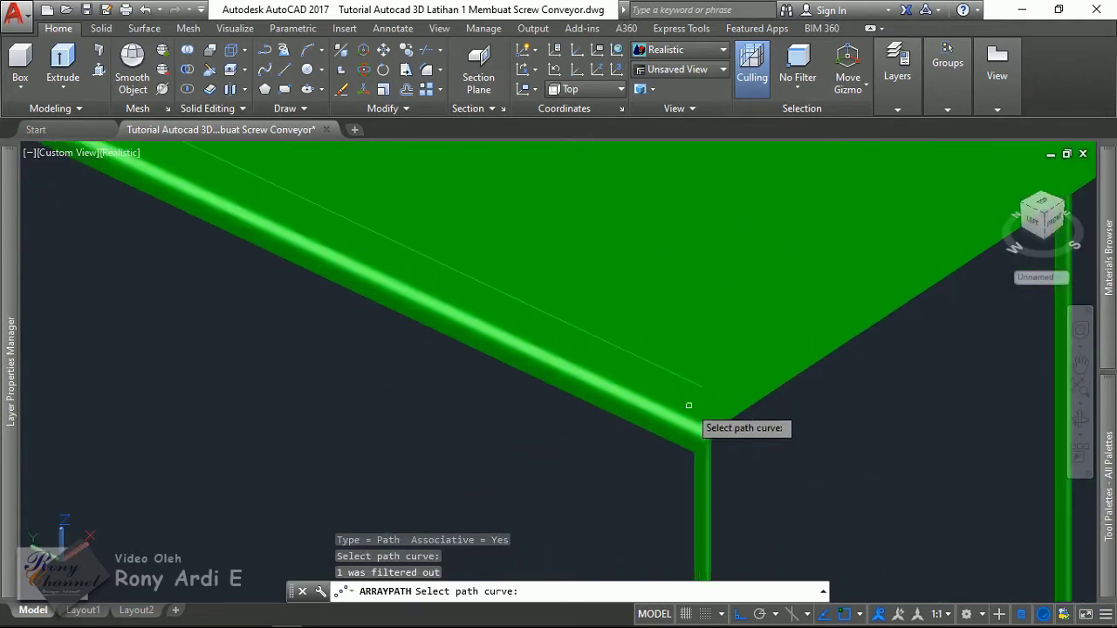
pyautogui.scroll(2, 689, 389)
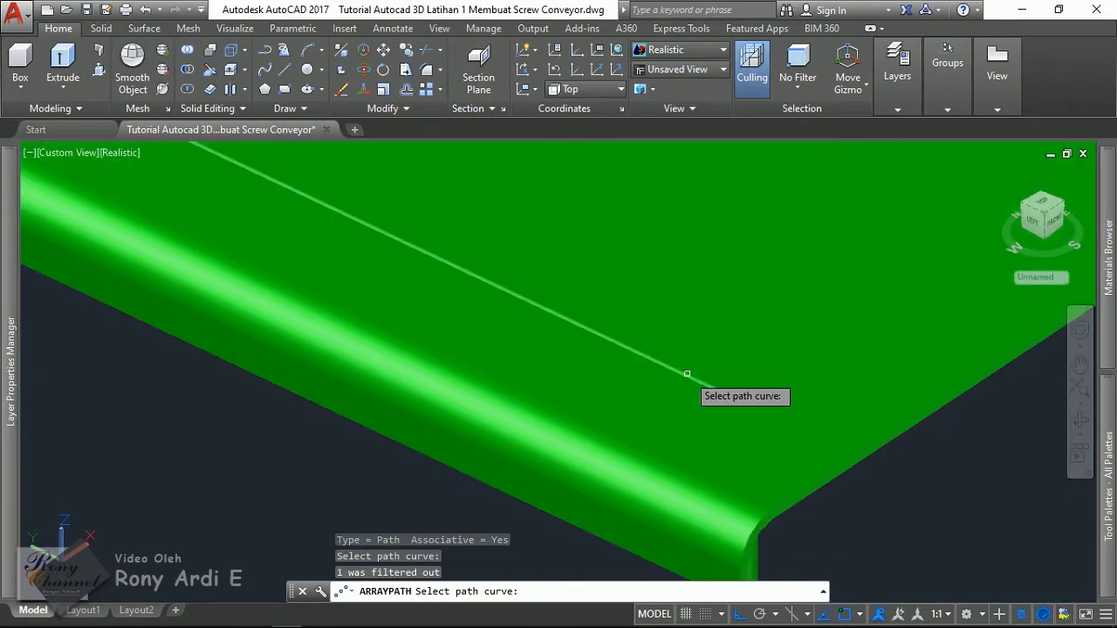
pyautogui.click(686, 374)
pyautogui.scroll(-3, 687, 382)
pyautogui.scroll(-2, 828, 432)
pyautogui.scroll(-1, 768, 410)
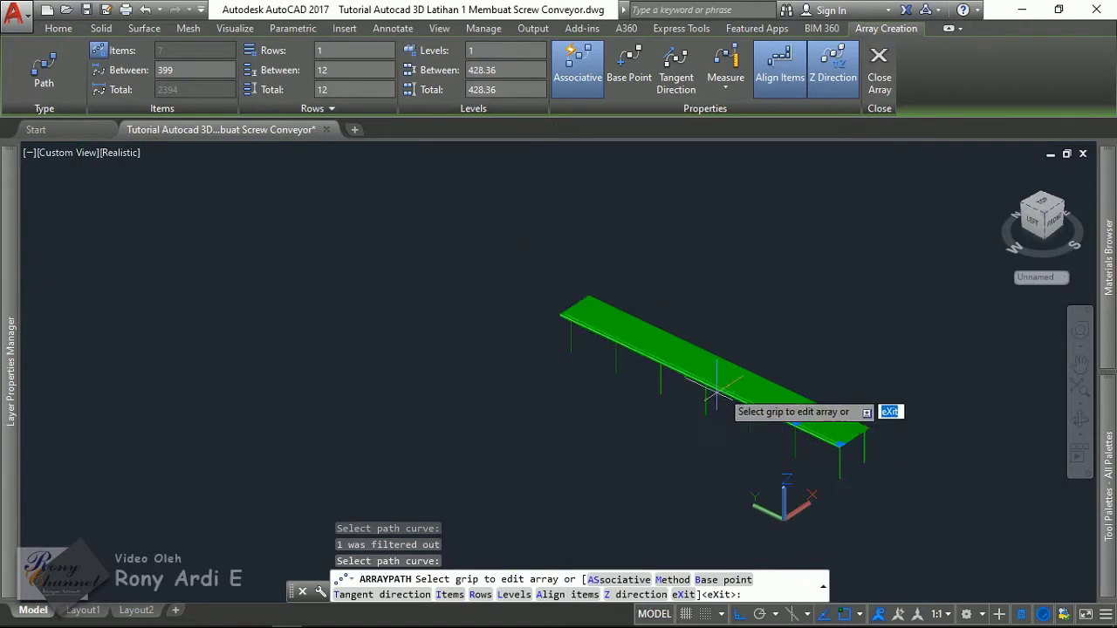
pyautogui.scroll(2, 807, 458)
pyautogui.rightClick(653, 474)
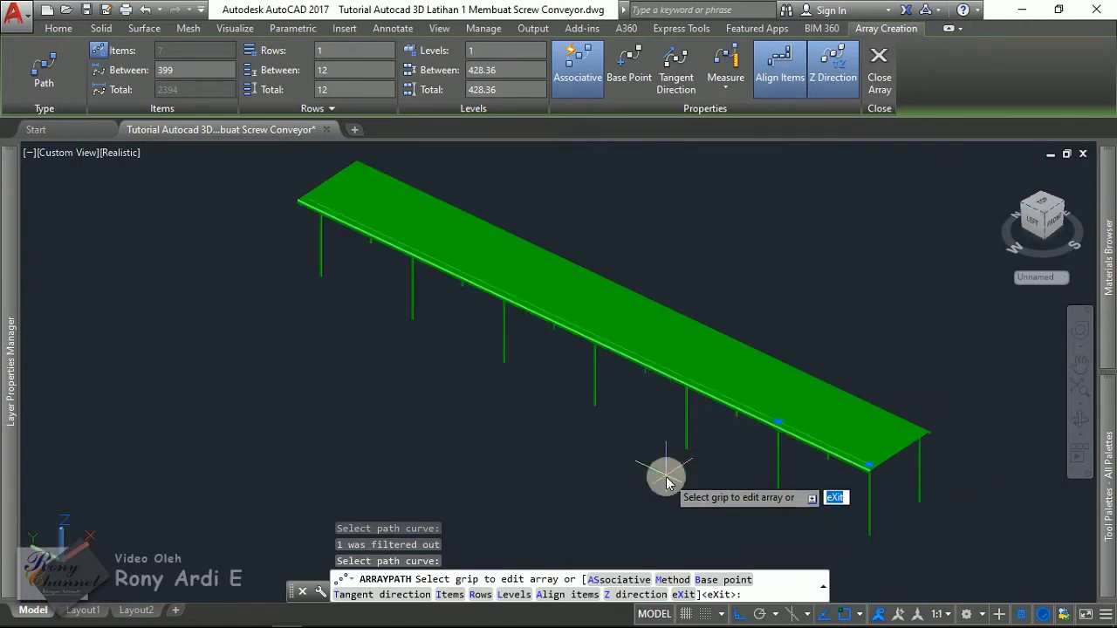
pyautogui.click(711, 136)
# Switch the leg array to Divide spacing with 14 items, 188.46 apart.
pyautogui.click(723, 457)
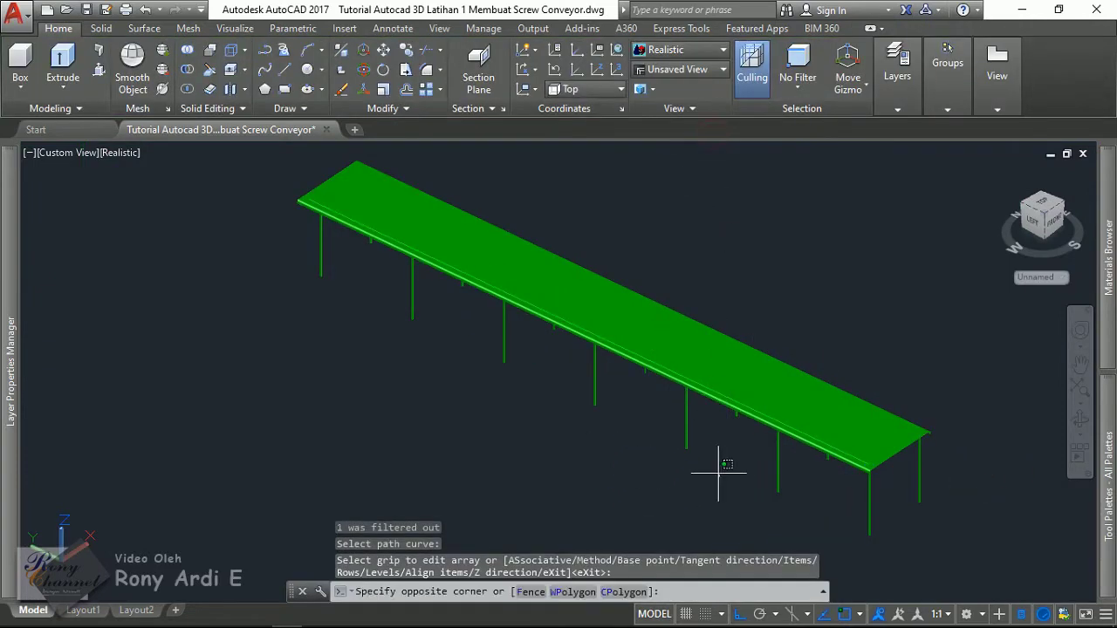
pyautogui.click(658, 435)
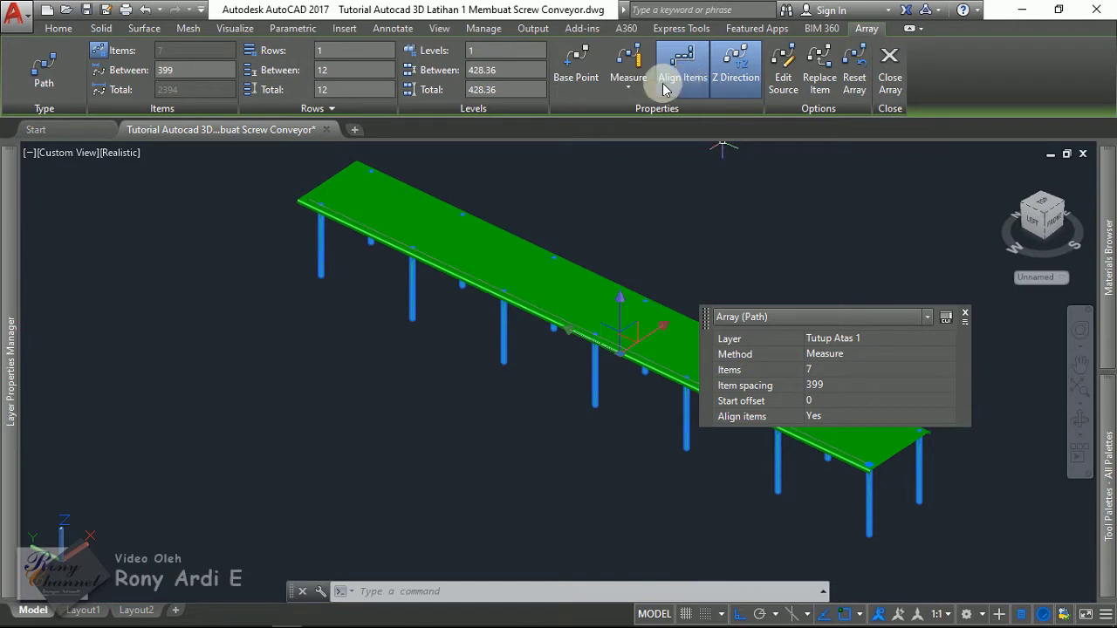
pyautogui.click(632, 91)
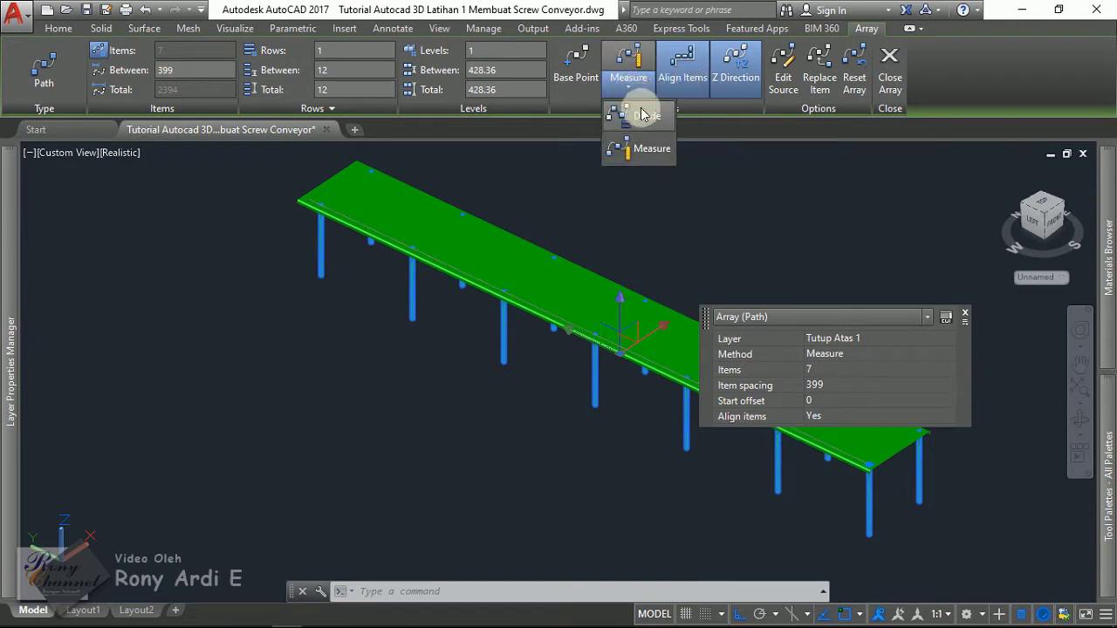
pyautogui.click(643, 119)
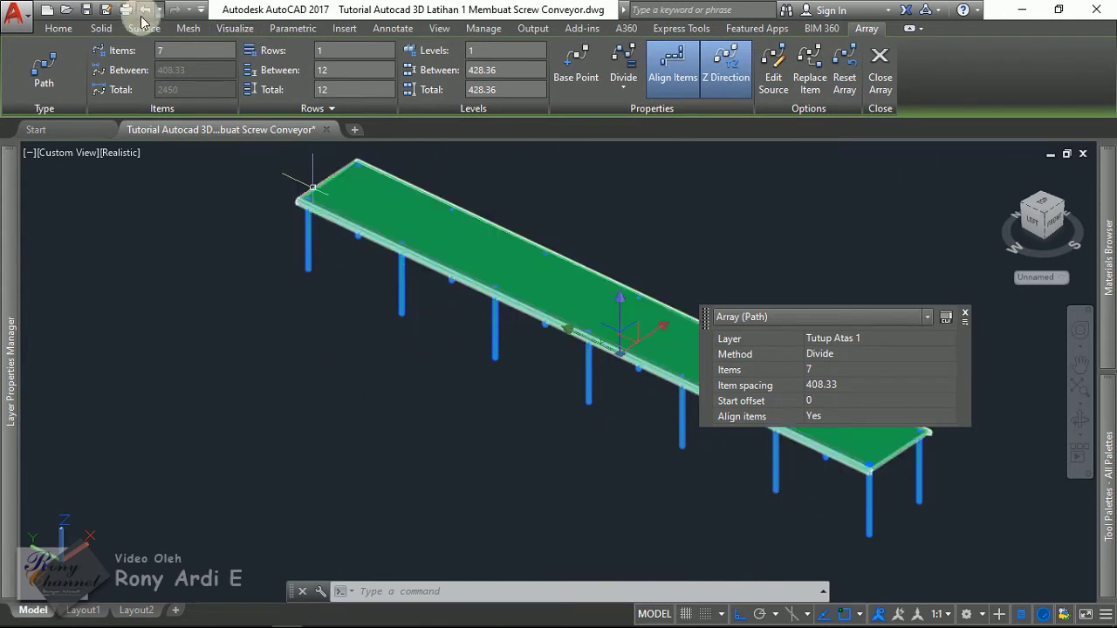
pyautogui.click(175, 51)
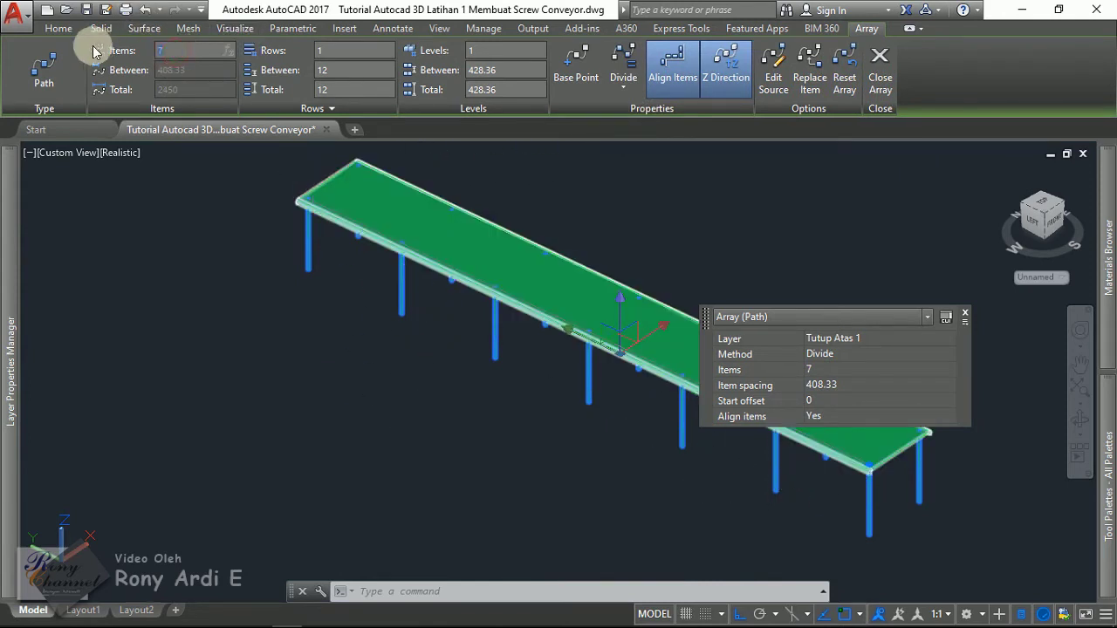
pyautogui.write('14')
pyautogui.press('Return')
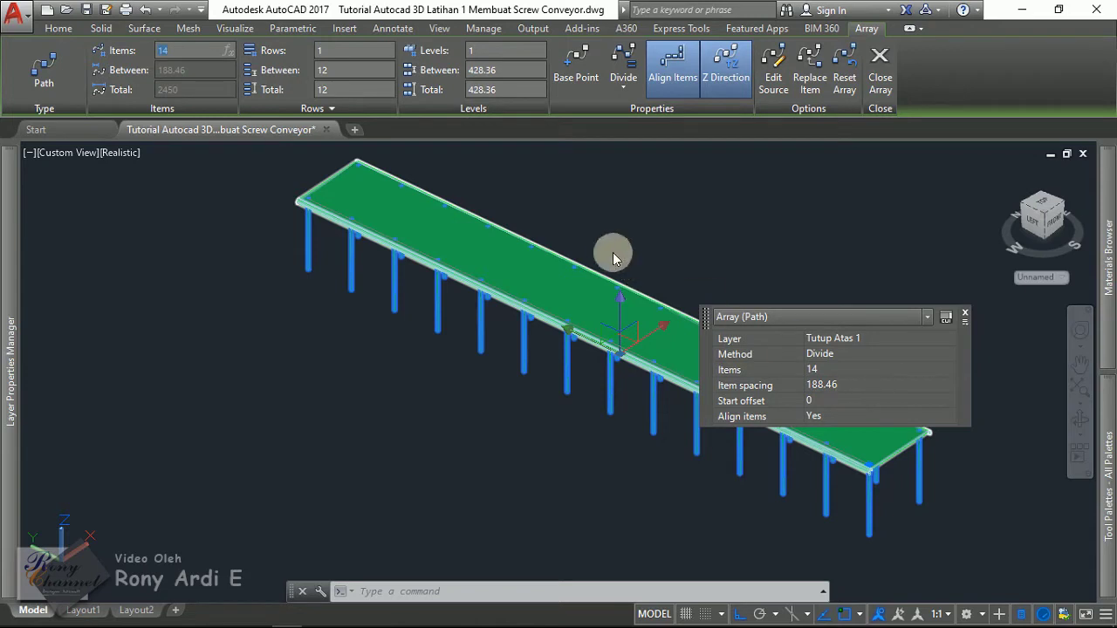
pyautogui.click(651, 225)
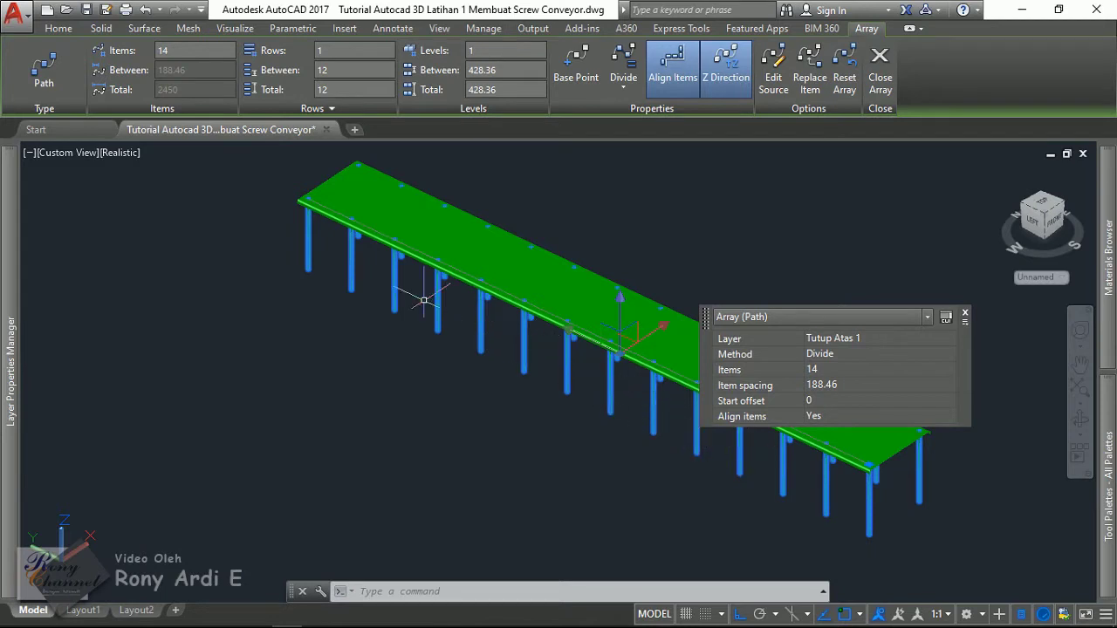
# Clear the stray selection and reselect the whole leg array.
pyautogui.click(295, 244)
pyautogui.press('Escape')
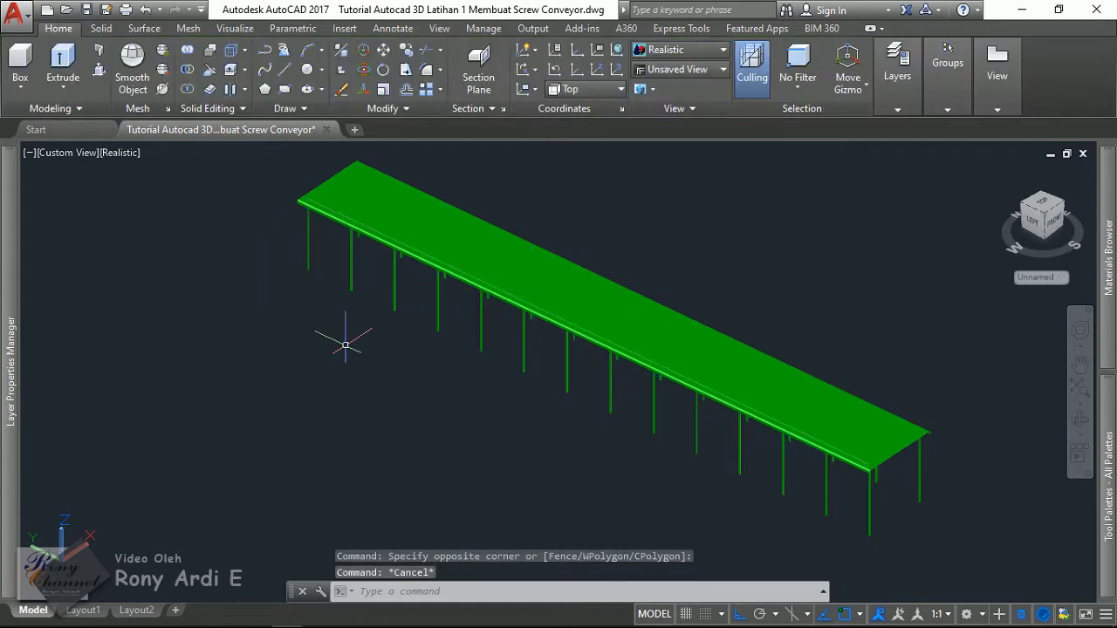
pyautogui.scroll(5, 785, 445)
pyautogui.scroll(-8, 663, 383)
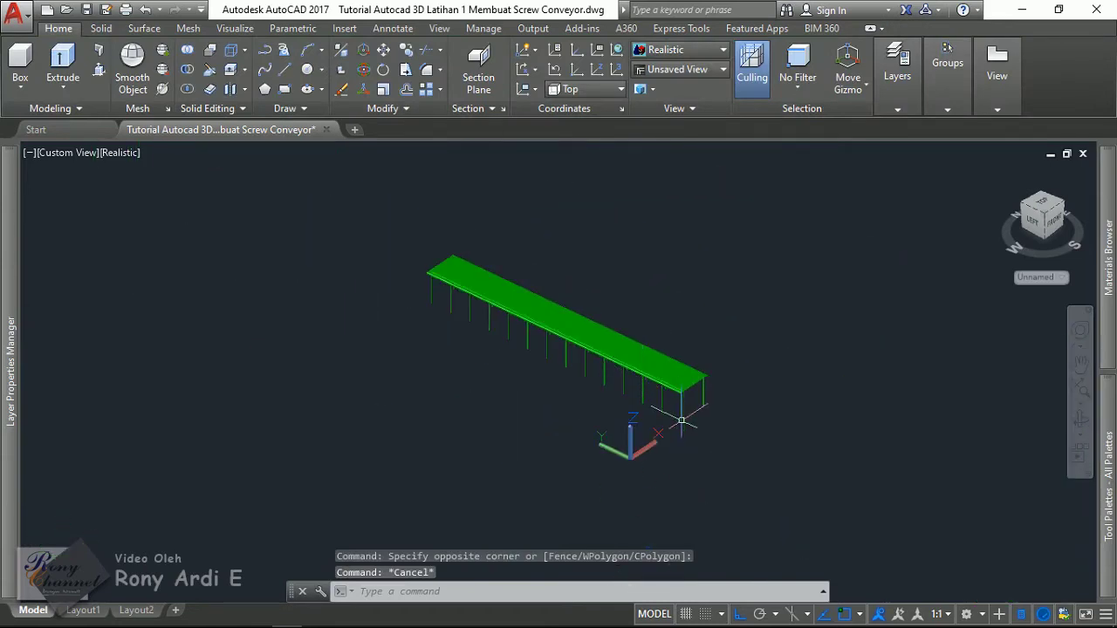
pyautogui.click(679, 412)
pyautogui.click(675, 460)
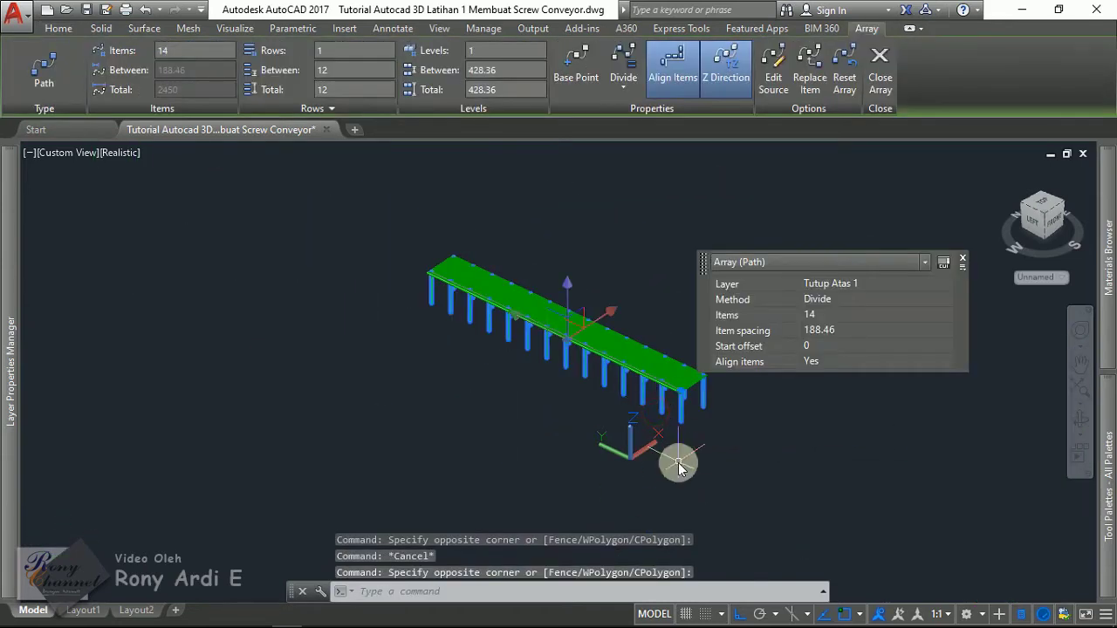
# Copy the leg array with a 1000-unit displacement.
pyautogui.write('co')
pyautogui.press('Return')
pyautogui.click(735, 463)
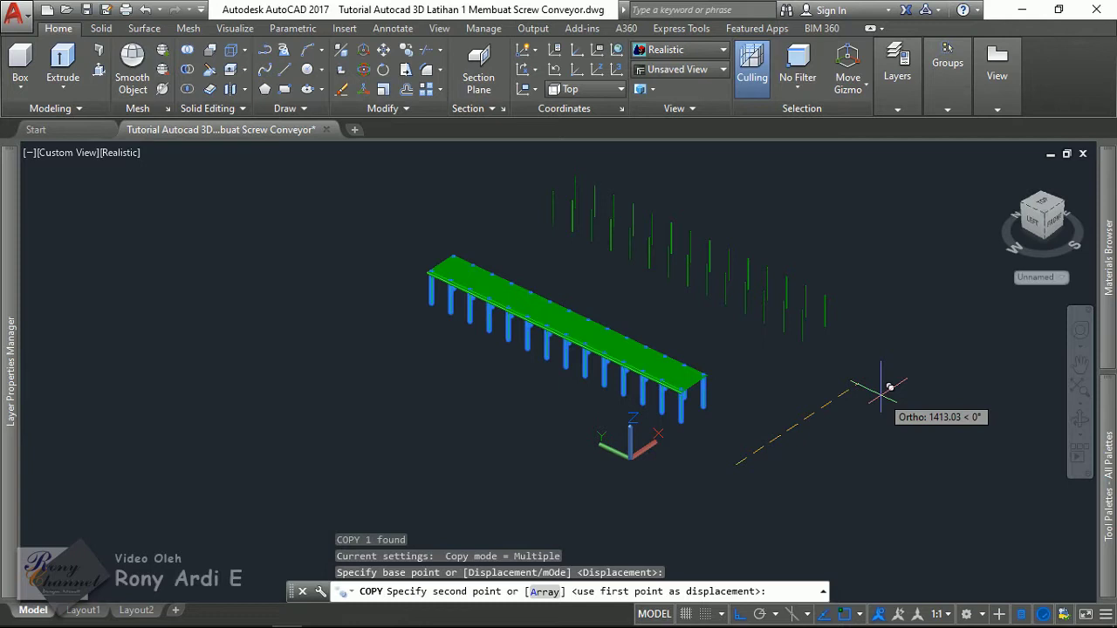
pyautogui.write('5')
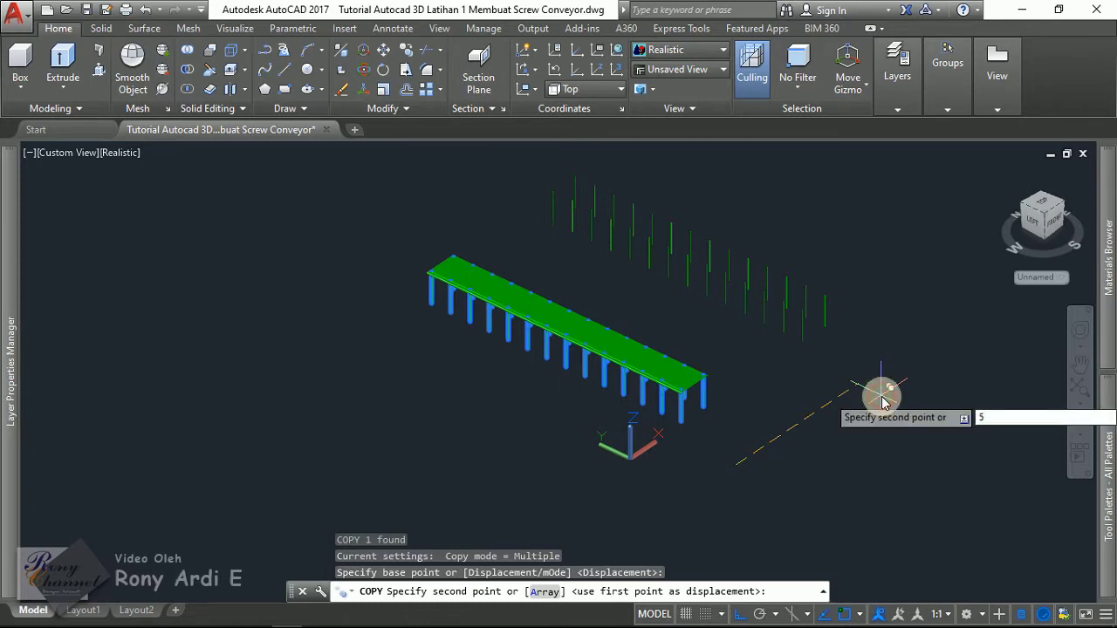
pyautogui.press('BackSpace')
pyautogui.write('1000')
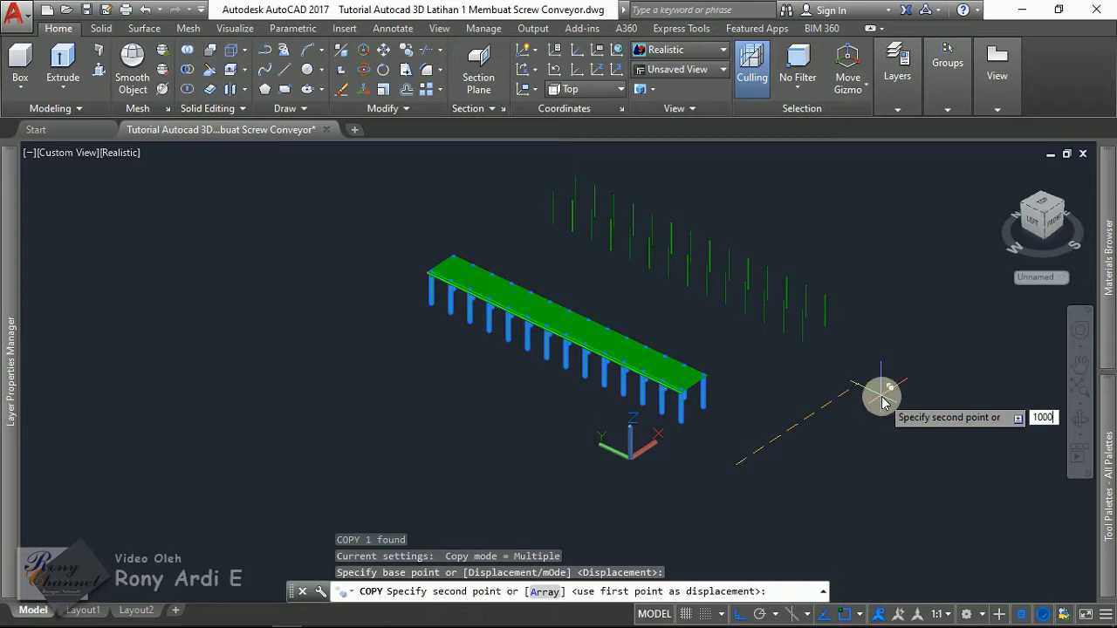
pyautogui.press('Return')
pyautogui.press('Escape')
# Window-select the path array to check it, then deselect it.
pyautogui.scroll(3, 304, 208)
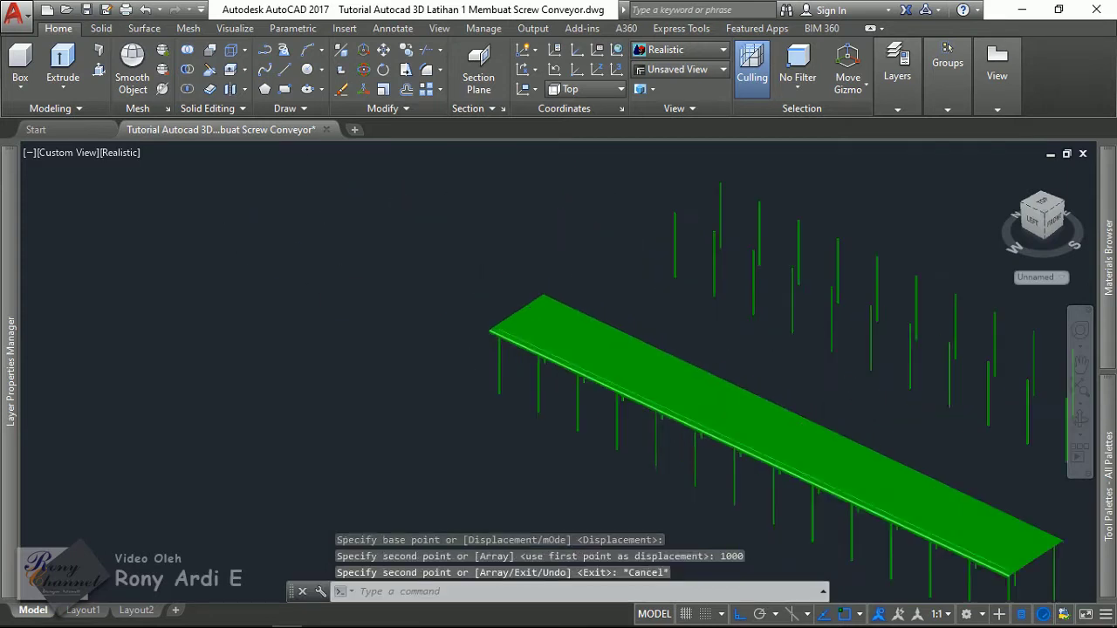
pyautogui.click(623, 466)
pyautogui.click(568, 444)
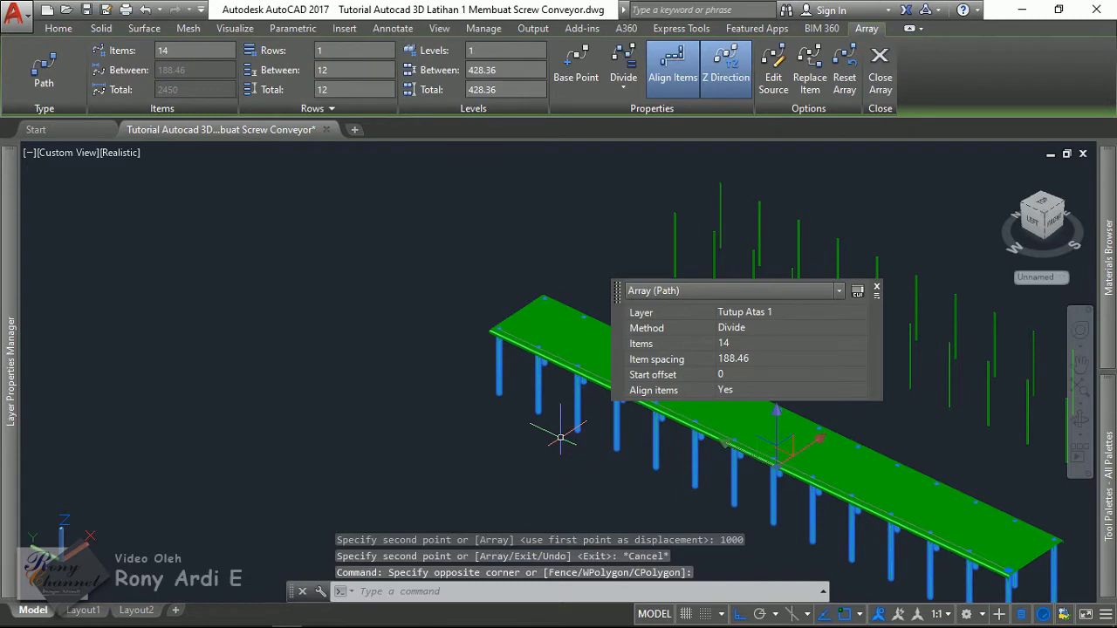
pyautogui.press('Escape')
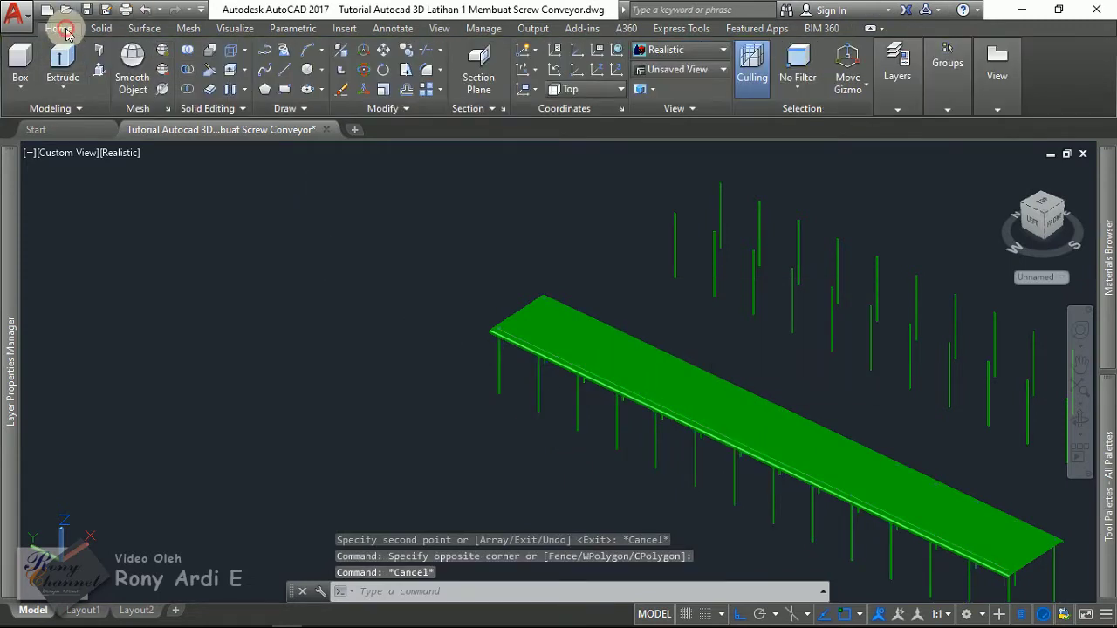
# Explode the leg path array into separate legs with X.
pyautogui.click(68, 33)
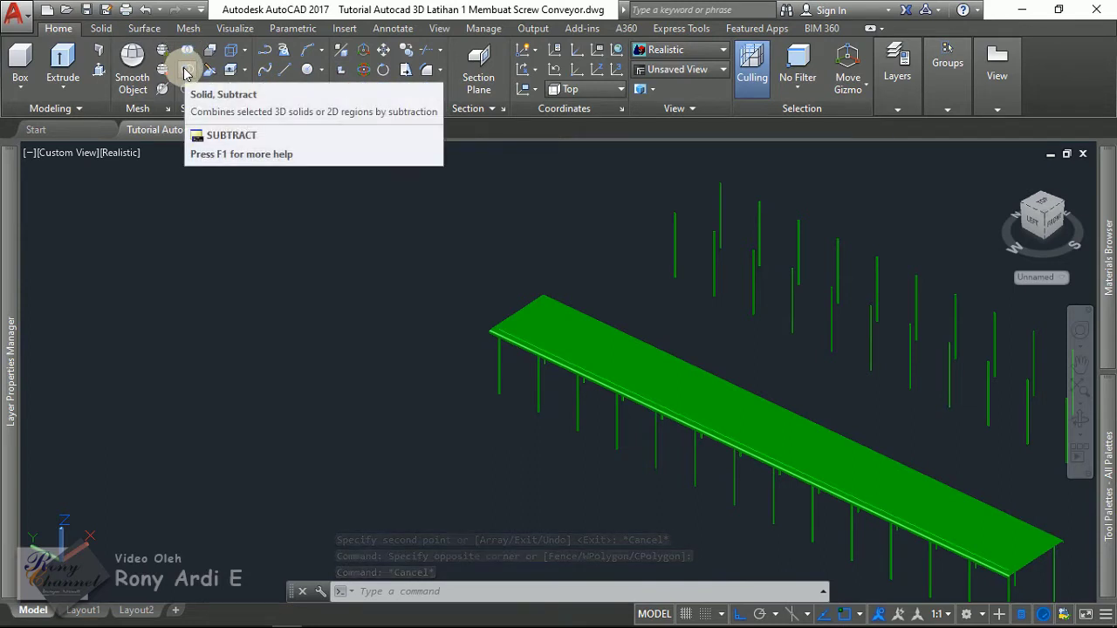
pyautogui.scroll(3, 573, 312)
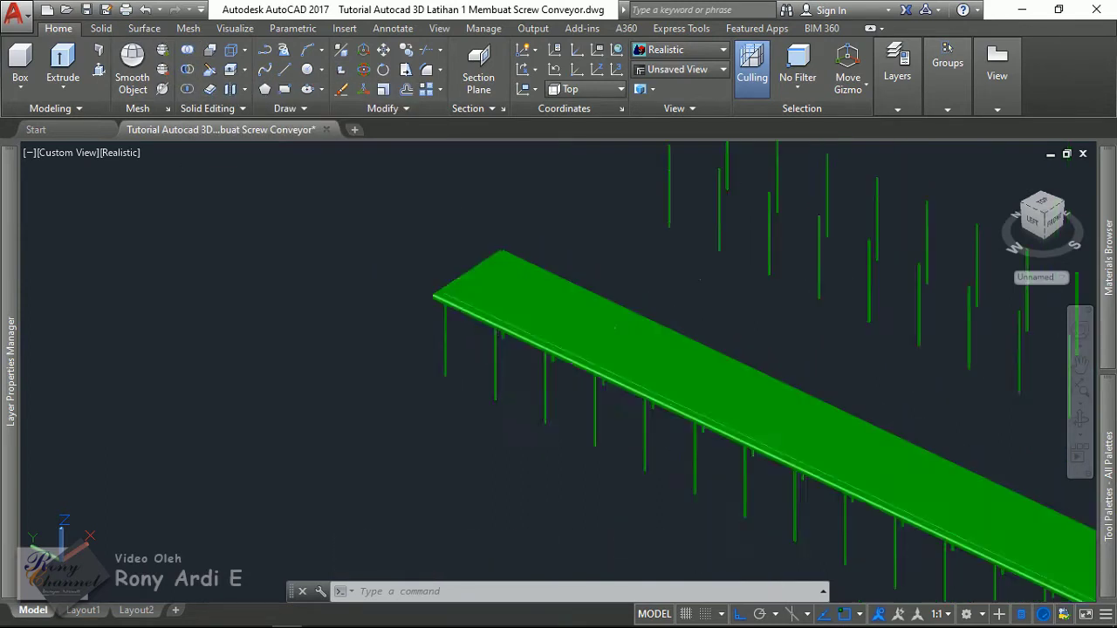
pyautogui.scroll(-2, 554, 312)
pyautogui.click(574, 384)
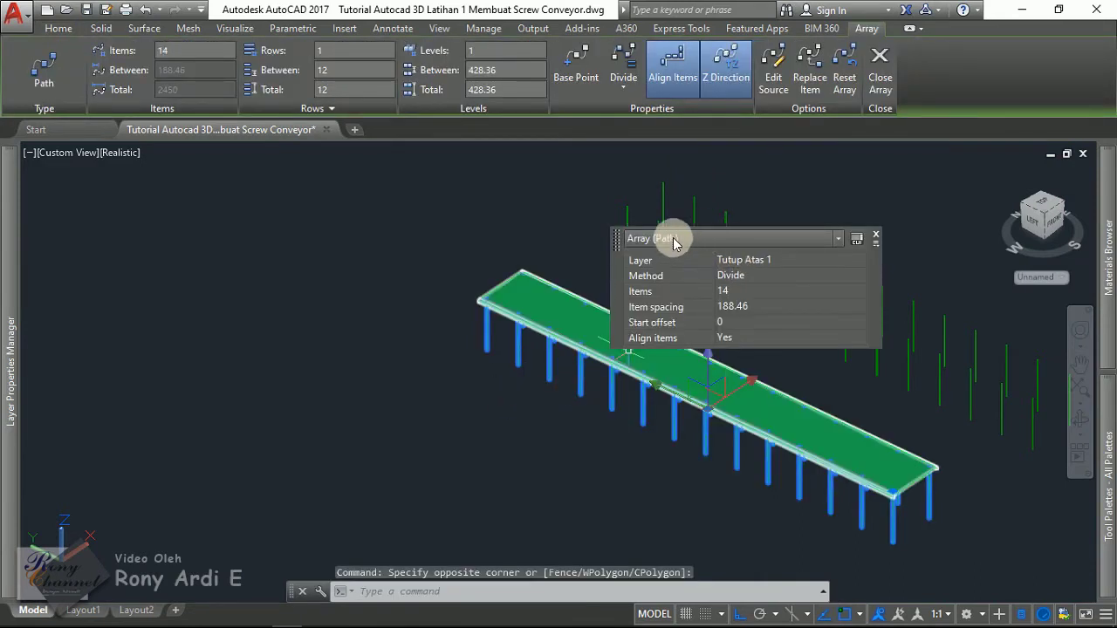
pyautogui.write('x')
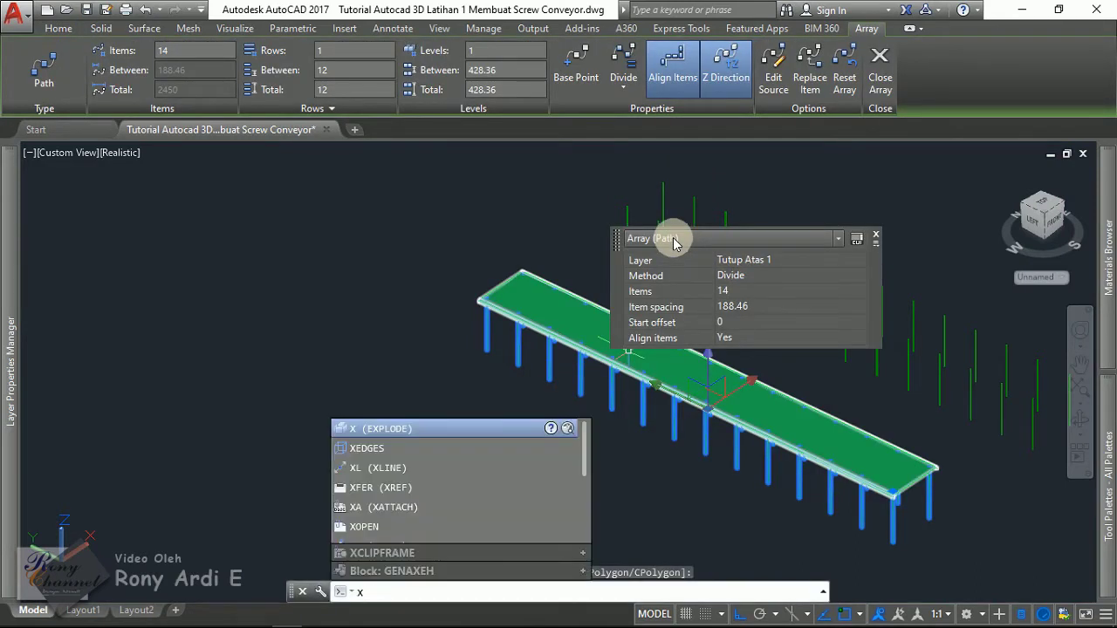
pyautogui.press('Return')
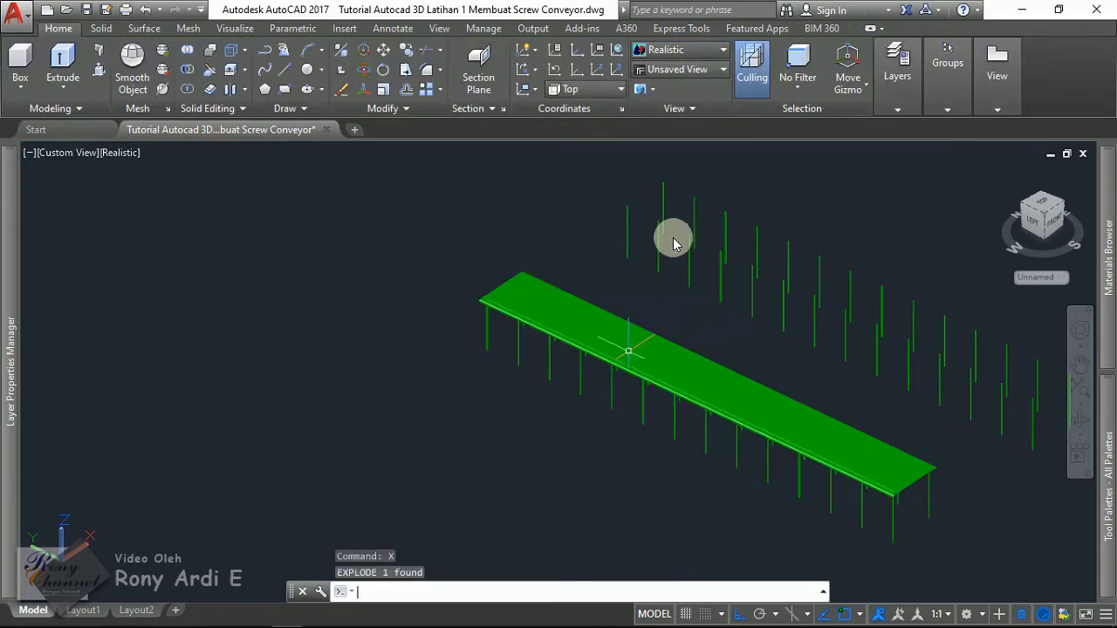
# Turn on the Tutup Atas 2 layer so the green hopper shows again.
pyautogui.scroll(3, 559, 280)
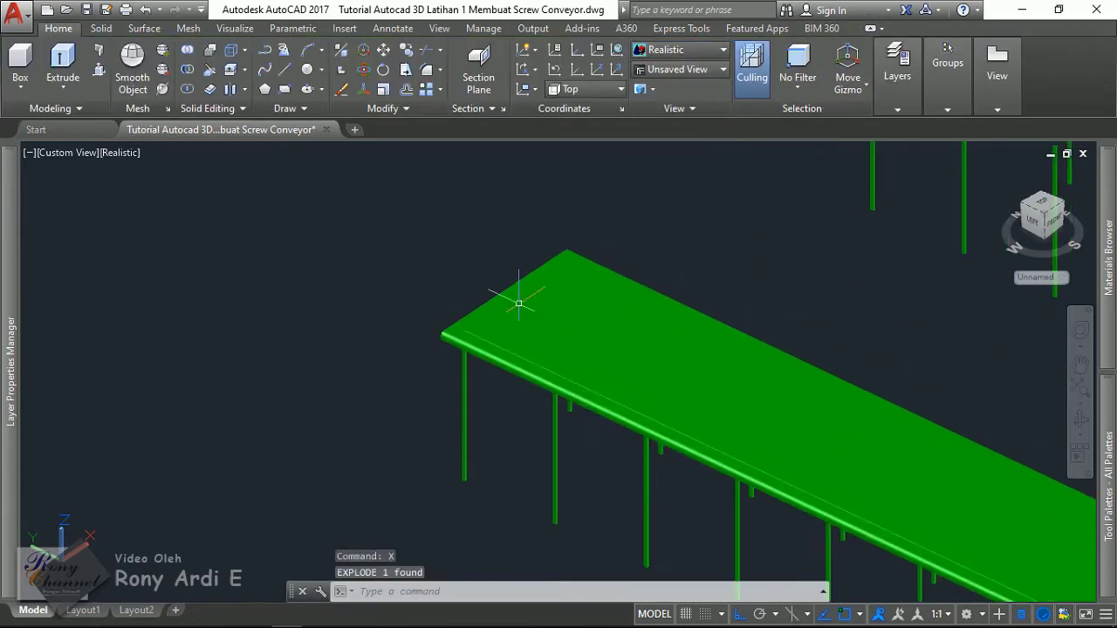
pyautogui.scroll(-2, 518, 299)
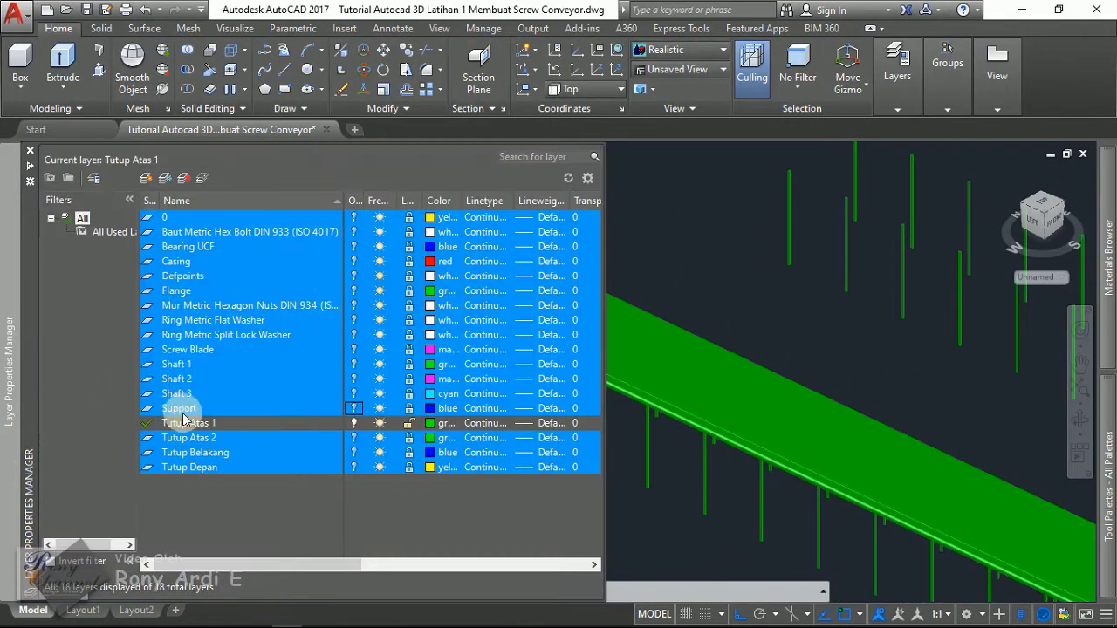
pyautogui.click(190, 439)
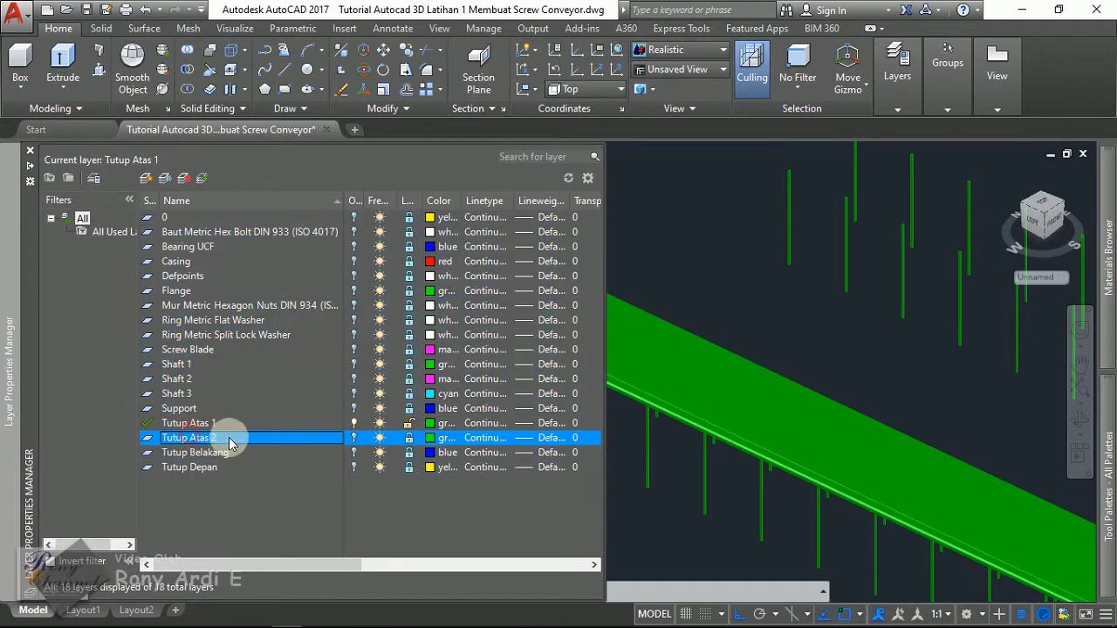
pyautogui.click(354, 438)
pyautogui.scroll(-1, 748, 272)
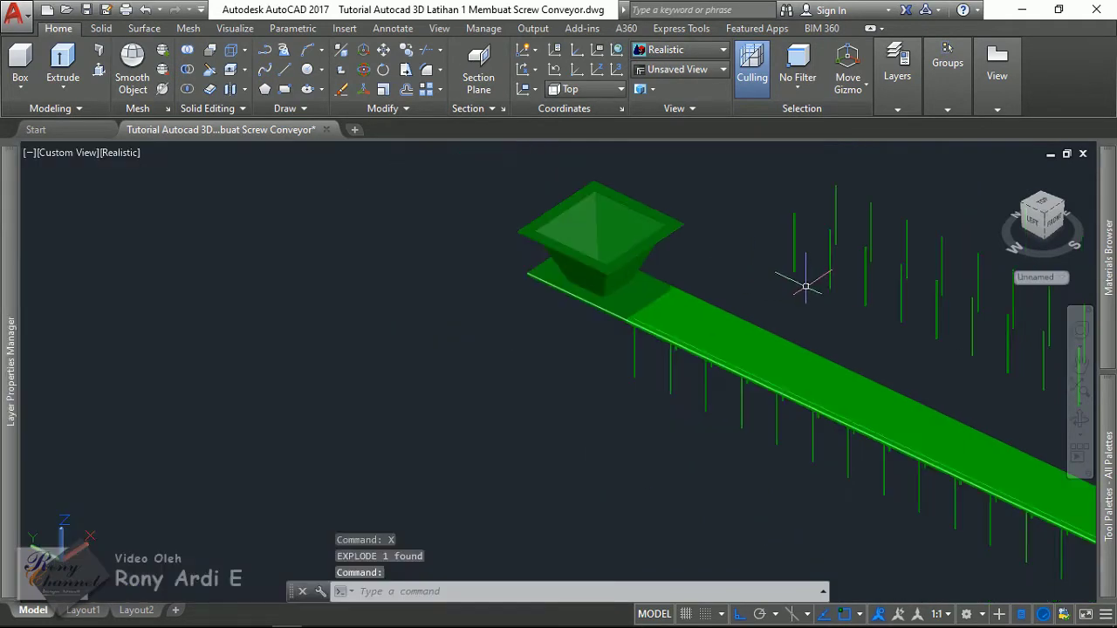
pyautogui.scroll(2, 583, 335)
pyautogui.click(612, 283)
# Check the legs in the Left view, then orbit back and window the two end legs.
pyautogui.press('Escape')
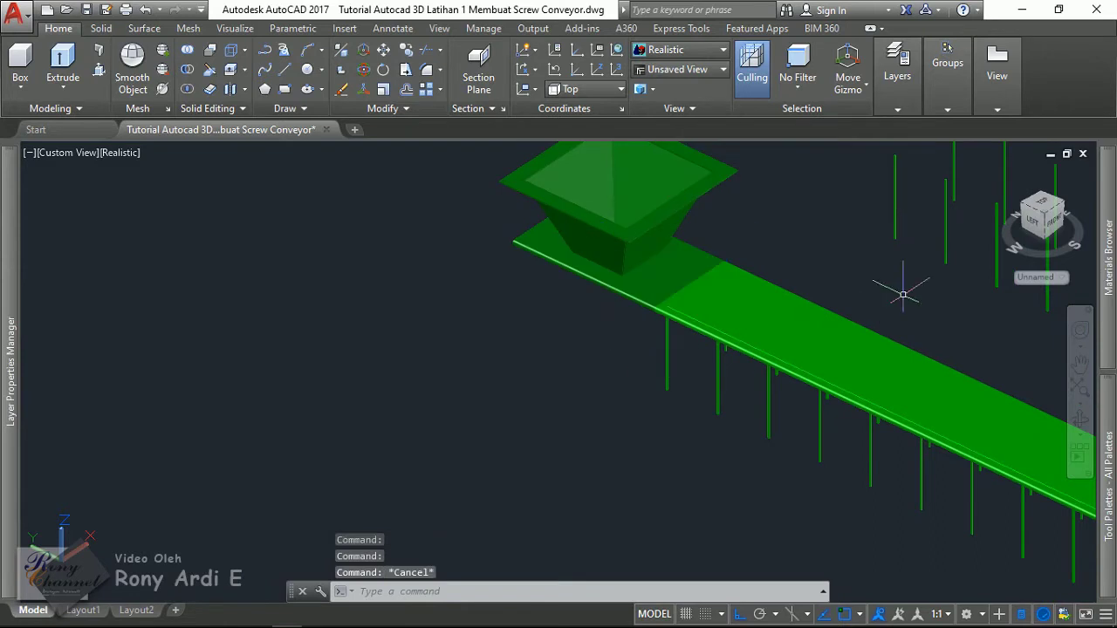
pyautogui.scroll(3, 666, 336)
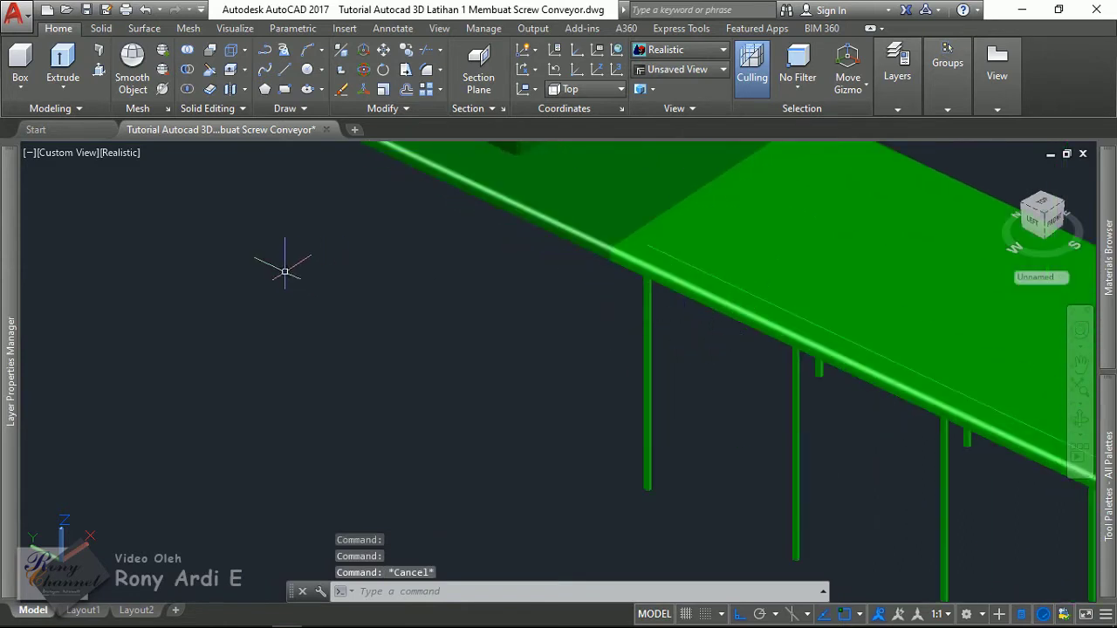
pyautogui.click(54, 152)
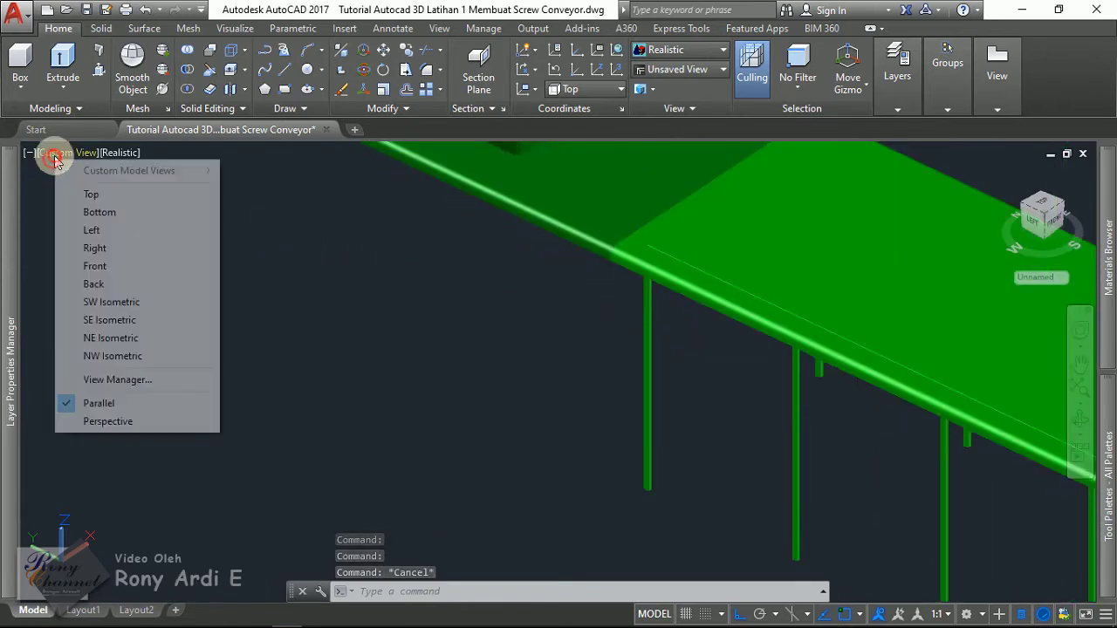
pyautogui.click(109, 233)
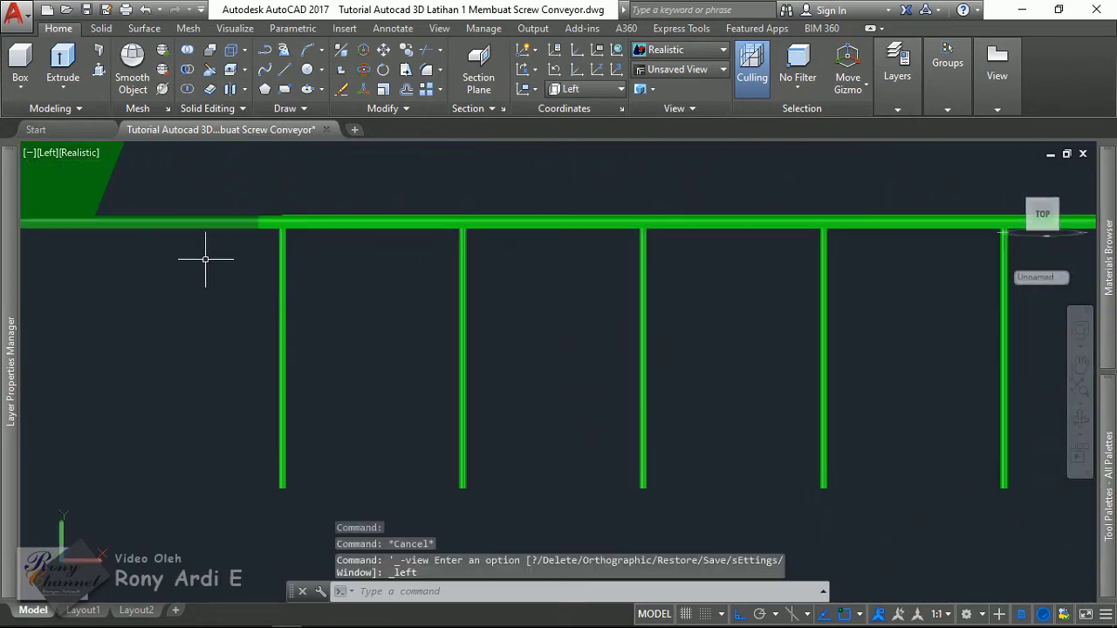
pyautogui.moveTo(328, 308); pyautogui.dragTo(248, 283)
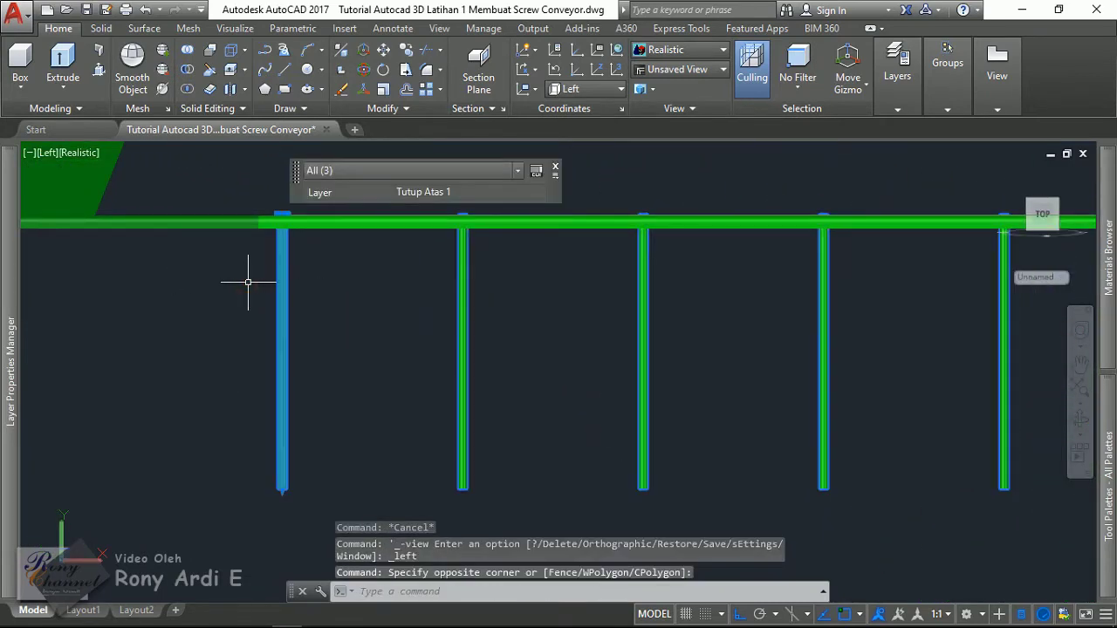
pyautogui.click(307, 308)
pyautogui.press('Escape')
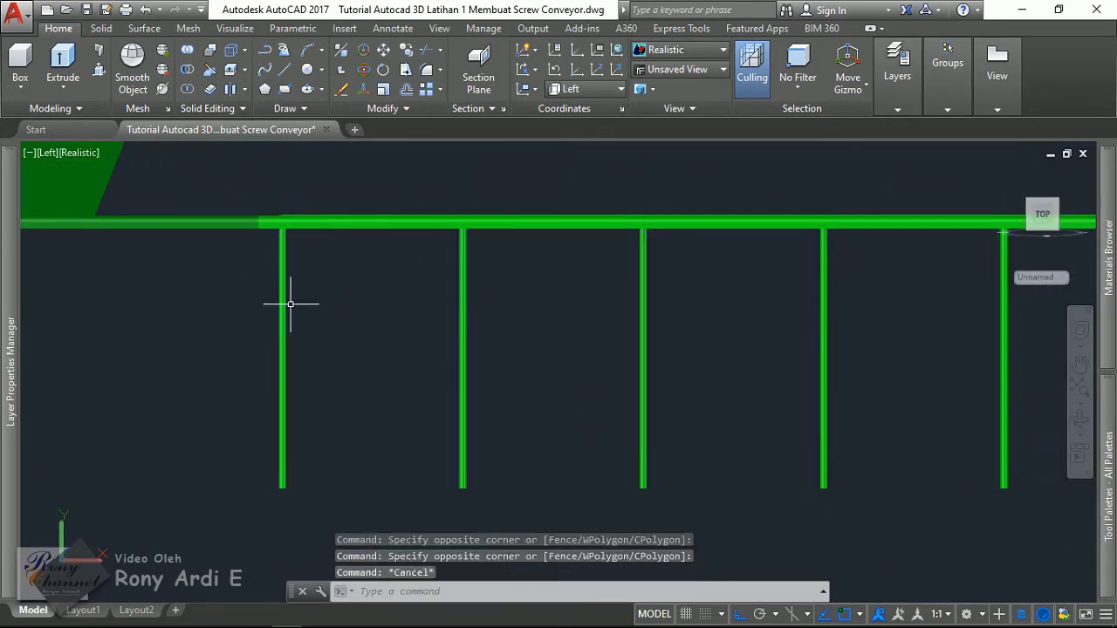
pyautogui.keyDown('shift'); pyautogui.moveTo(289, 304); pyautogui.dragTo(301, 342, button='middle'); pyautogui.keyUp('shift')
pyautogui.click(287, 346)
# Mirror the two selected end legs across a picked mirror line, keeping the originals.
pyautogui.click(192, 338)
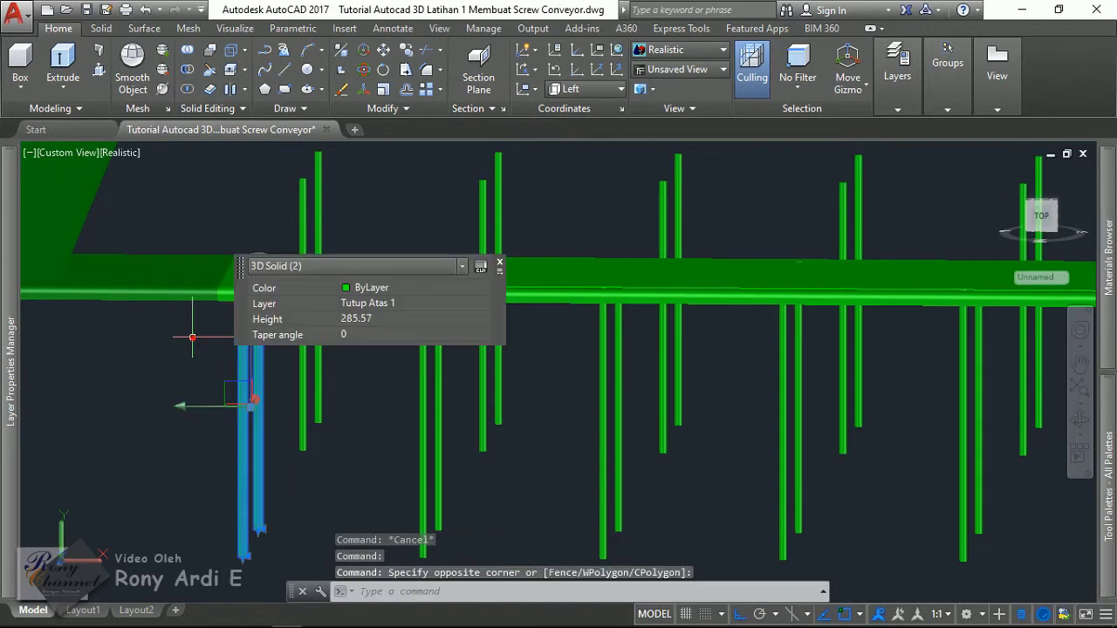
pyautogui.write('mi')
pyautogui.press('Return')
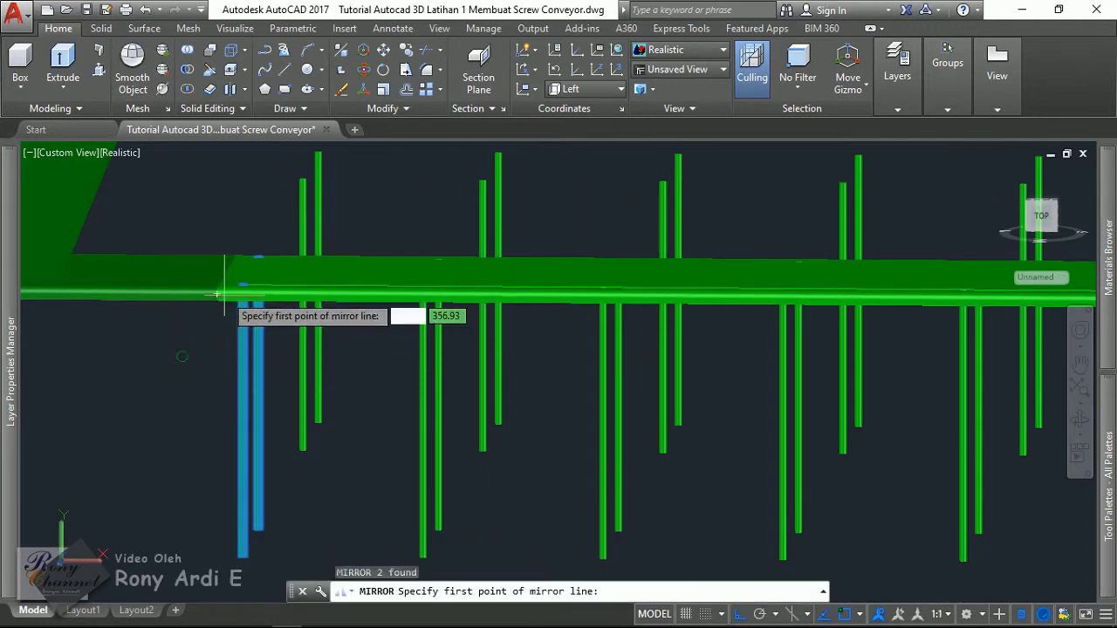
pyautogui.scroll(5, 205, 306)
pyautogui.click(205, 255)
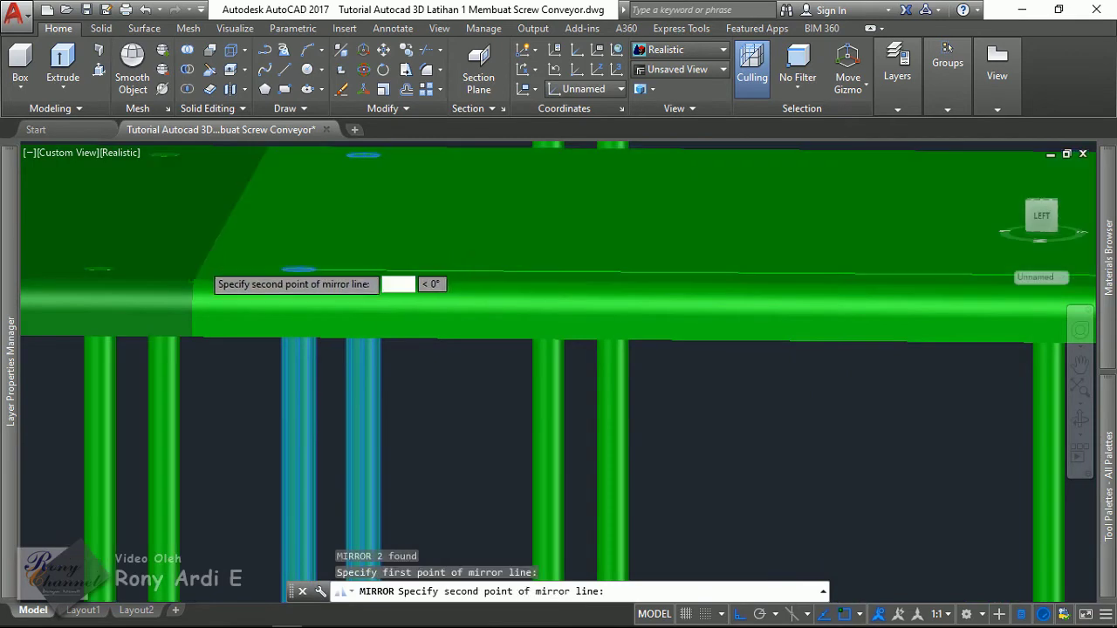
pyautogui.scroll(-2, 224, 227)
pyautogui.scroll(2, 225, 218)
pyautogui.click(225, 214)
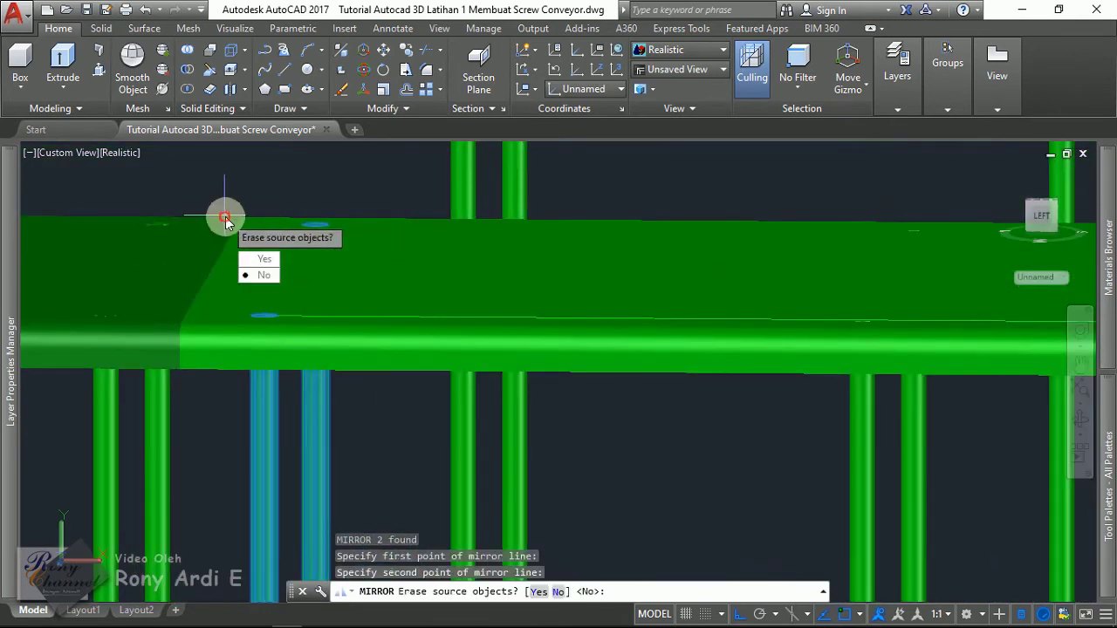
pyautogui.scroll(-2, 339, 220)
pyautogui.click(368, 279)
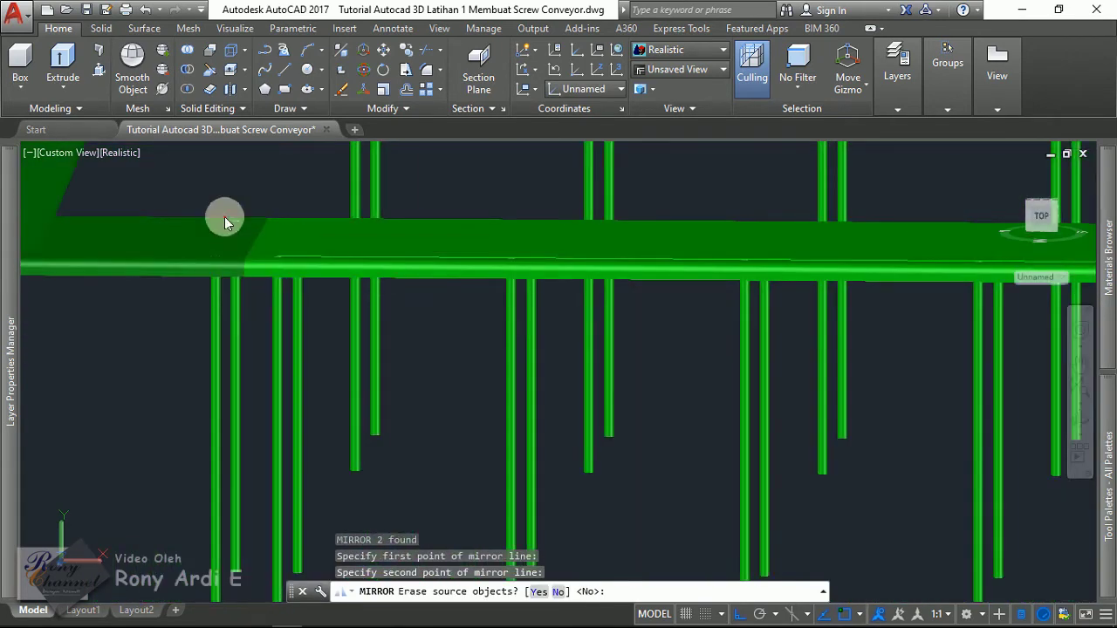
pyautogui.write('N')
# Mirror two more leg rods across a second mirror line, keeping the originals.
pyautogui.moveTo(369, 204)
pyautogui.keyDown('shift'); pyautogui.mouseDown(button='middle')
pyautogui.moveTo(384, 308)
pyautogui.moveTo(245, 322)
pyautogui.moveTo(408, 306)
pyautogui.mouseUp(button='middle'); pyautogui.keyUp('shift')
pyautogui.scroll(3, 407, 305)
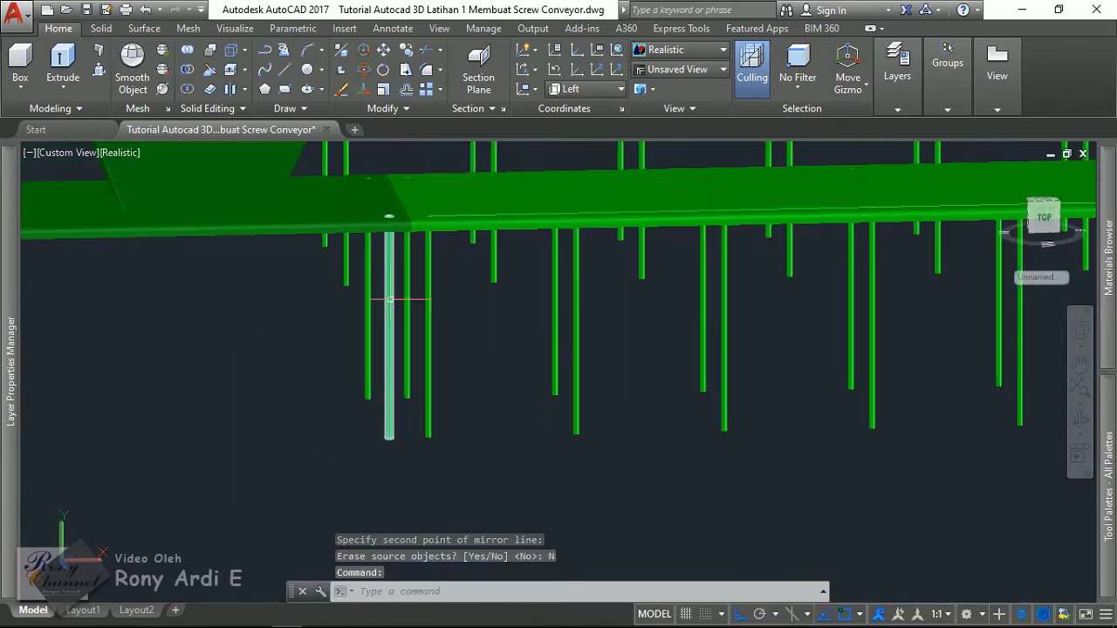
pyautogui.click(389, 307)
pyautogui.click(369, 281)
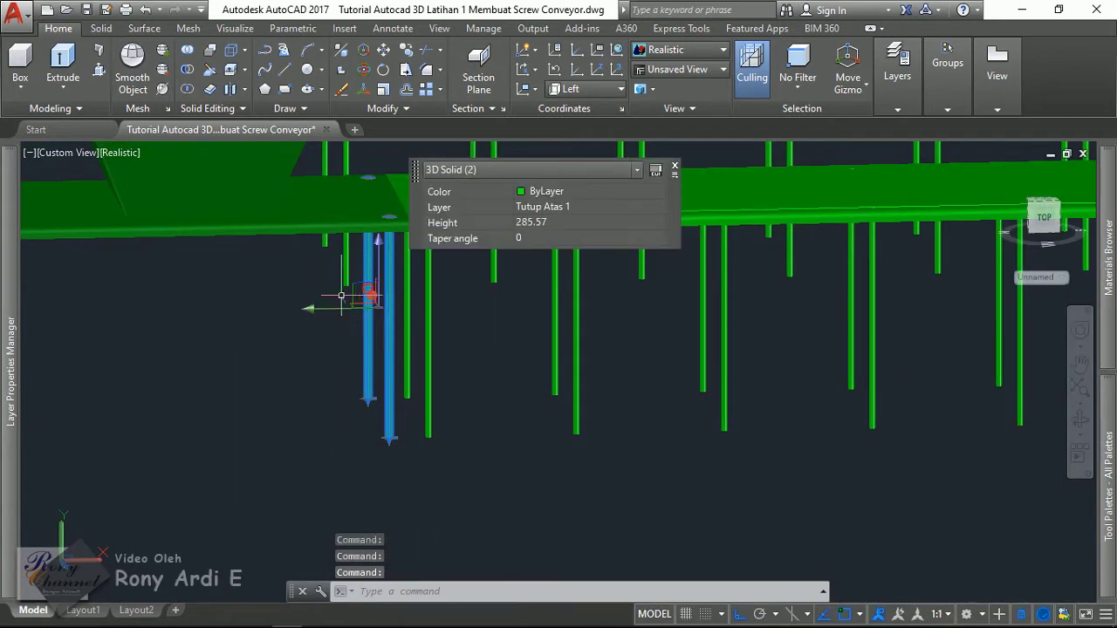
pyautogui.write('mi')
pyautogui.press('Return')
pyautogui.keyDown('shift'); pyautogui.moveTo(299, 281); pyautogui.dragTo(375, 269, button='middle'); pyautogui.keyUp('shift')
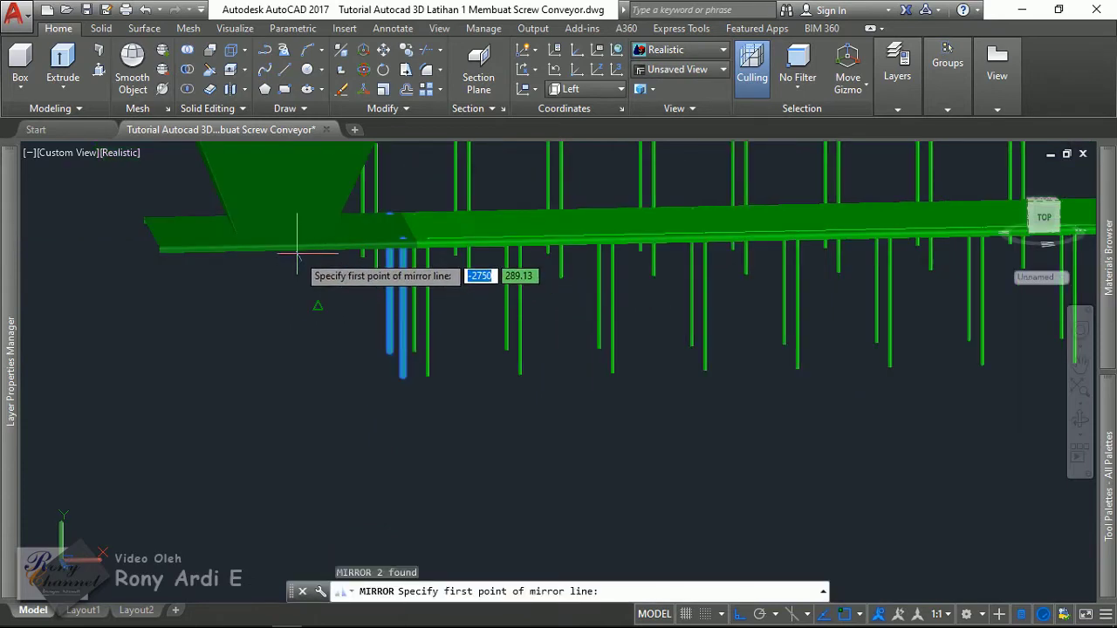
pyautogui.scroll(-3, 297, 253)
pyautogui.keyDown('shift'); pyautogui.moveTo(262, 319); pyautogui.dragTo(250, 299, button='middle'); pyautogui.keyUp('shift')
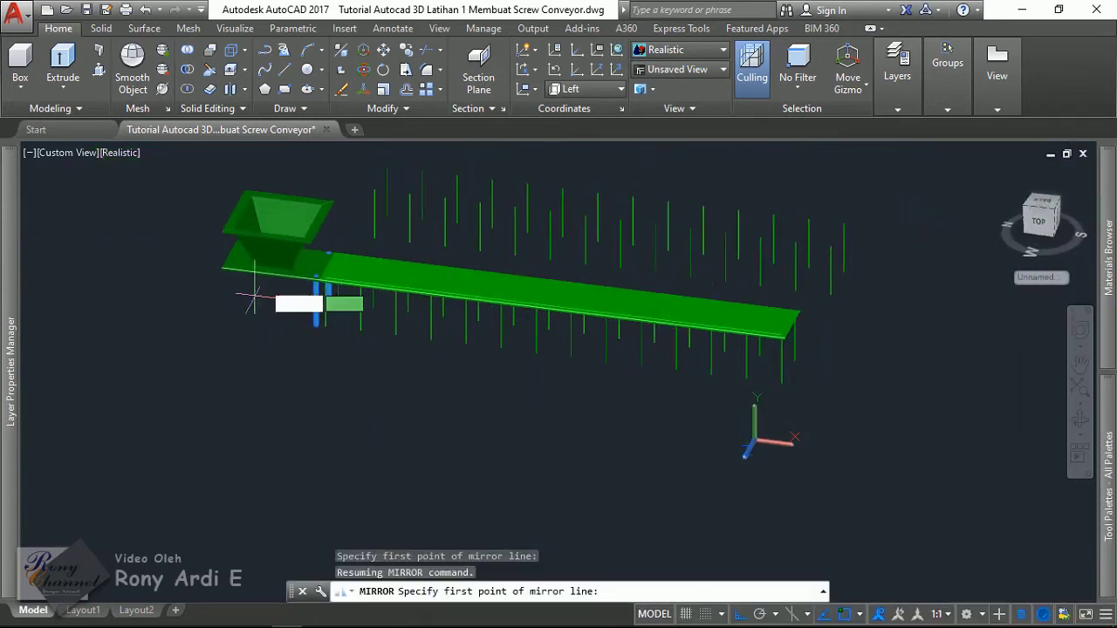
pyautogui.scroll(5, 275, 257)
pyautogui.click(293, 288)
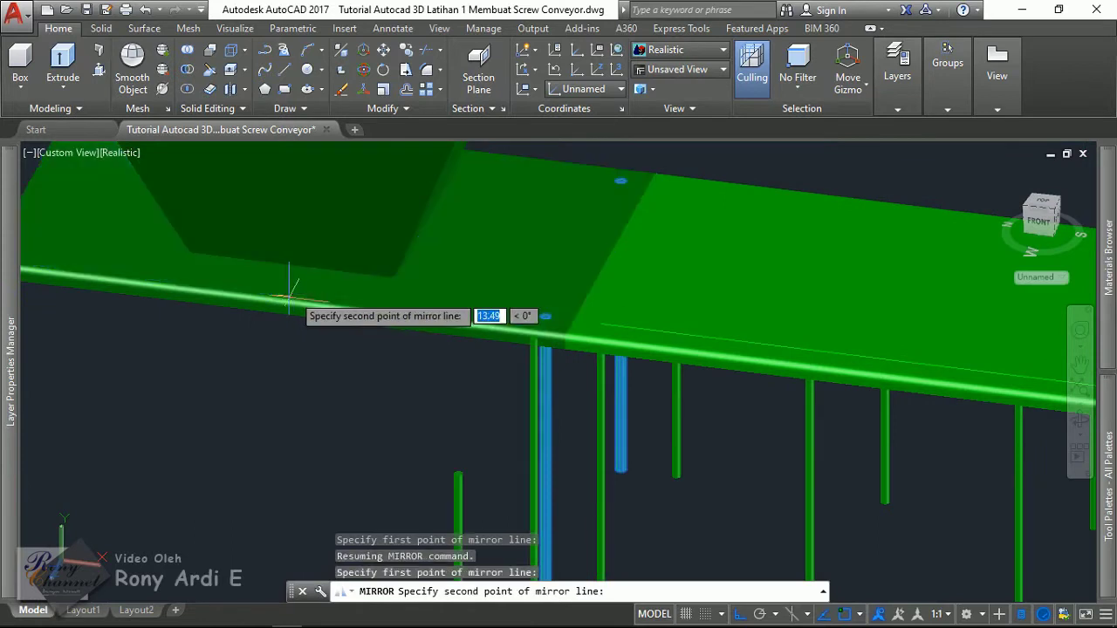
pyautogui.click(201, 417)
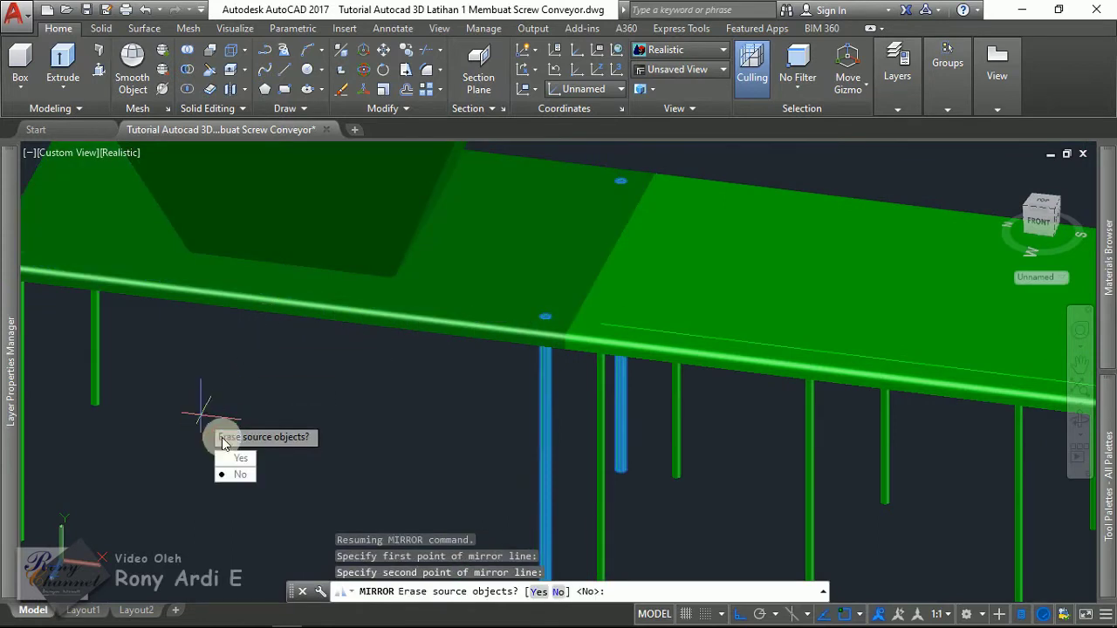
pyautogui.click(245, 477)
pyautogui.keyDown('shift'); pyautogui.moveTo(294, 349); pyautogui.dragTo(384, 281, button='middle'); pyautogui.keyUp('shift')
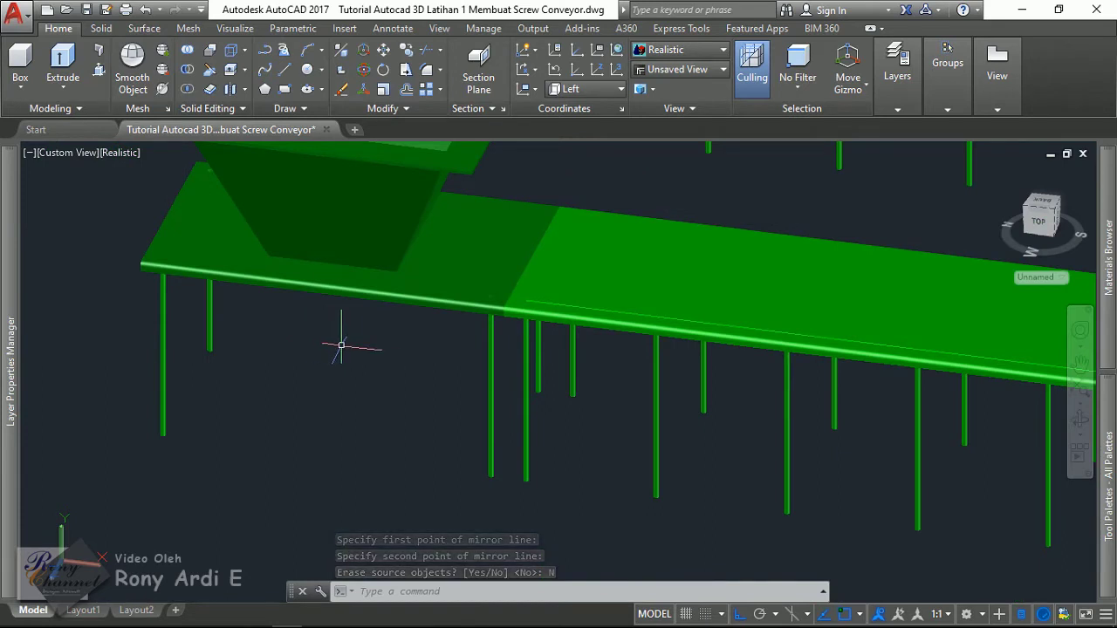
# Draw a straight guide line along the edge of the green cover plate.
pyautogui.write('l')
pyautogui.press('Return')
pyautogui.scroll(5, 536, 281)
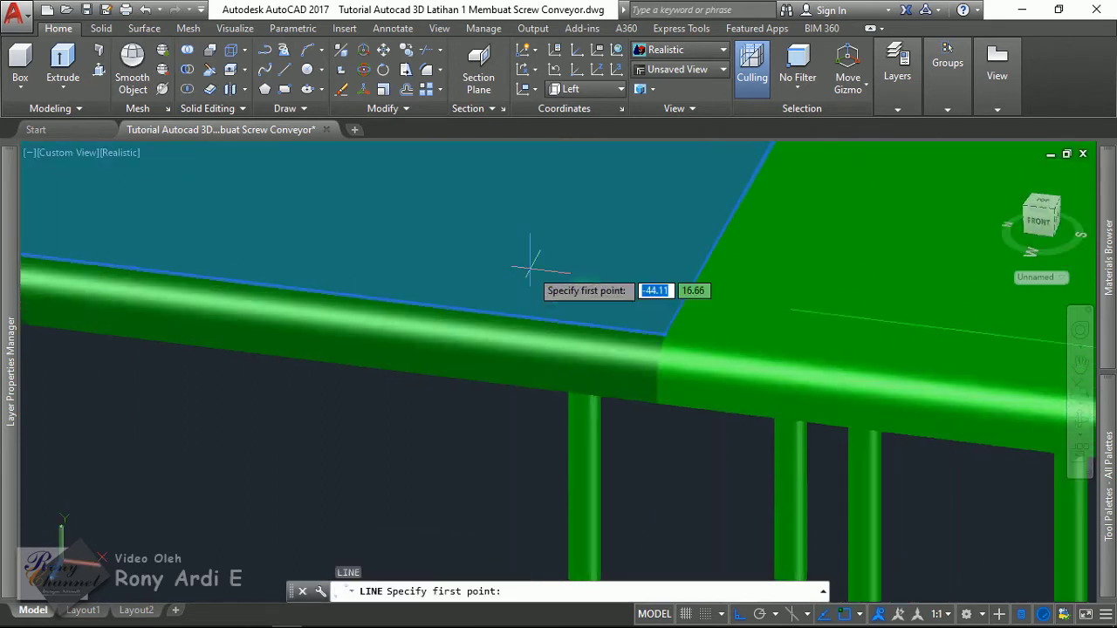
pyautogui.scroll(1, 602, 288)
pyautogui.click(603, 290)
pyautogui.scroll(-5, 524, 270)
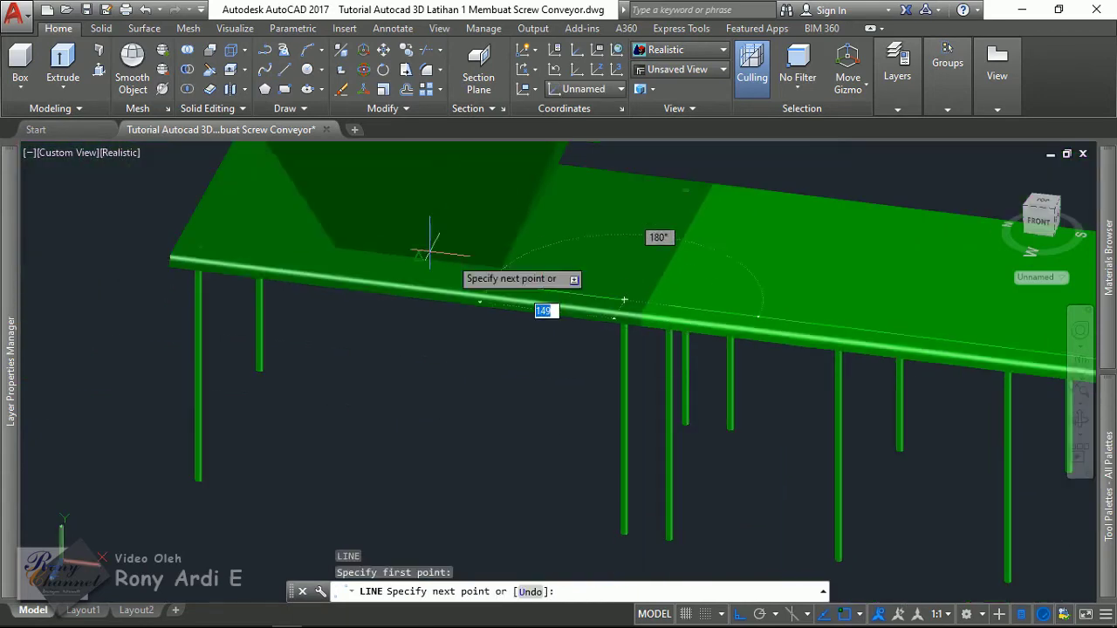
pyautogui.scroll(5, 125, 252)
pyautogui.scroll(3, 48, 234)
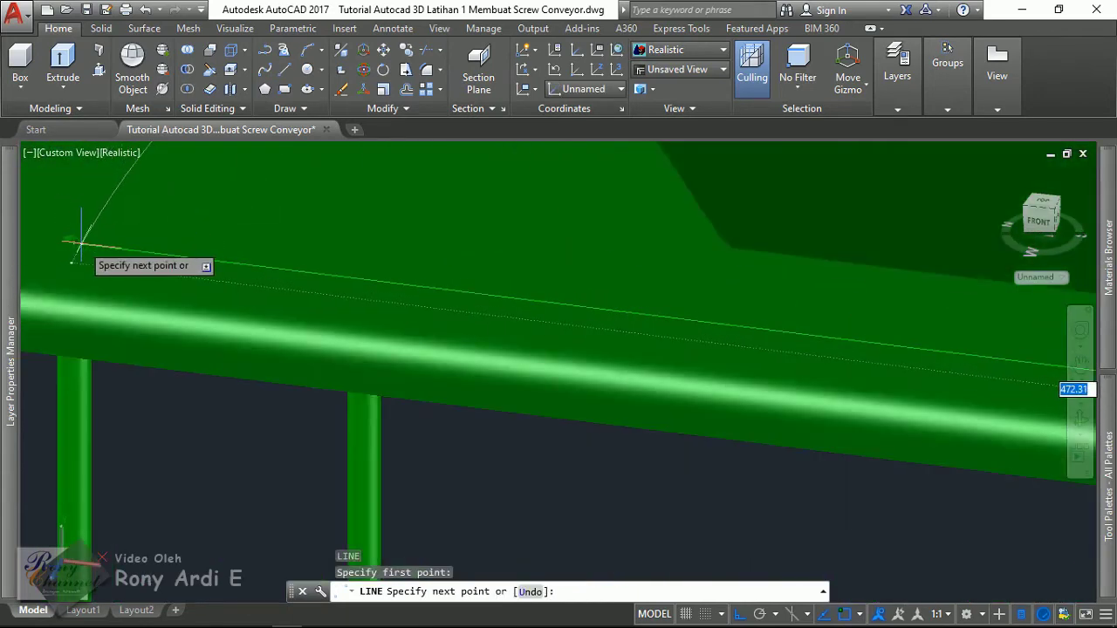
pyautogui.click(74, 242)
pyautogui.scroll(-5, 75, 236)
pyautogui.press('Escape')
# Erase the two unwanted lines near the cover plate edge with a crossing window.
pyautogui.click(252, 319)
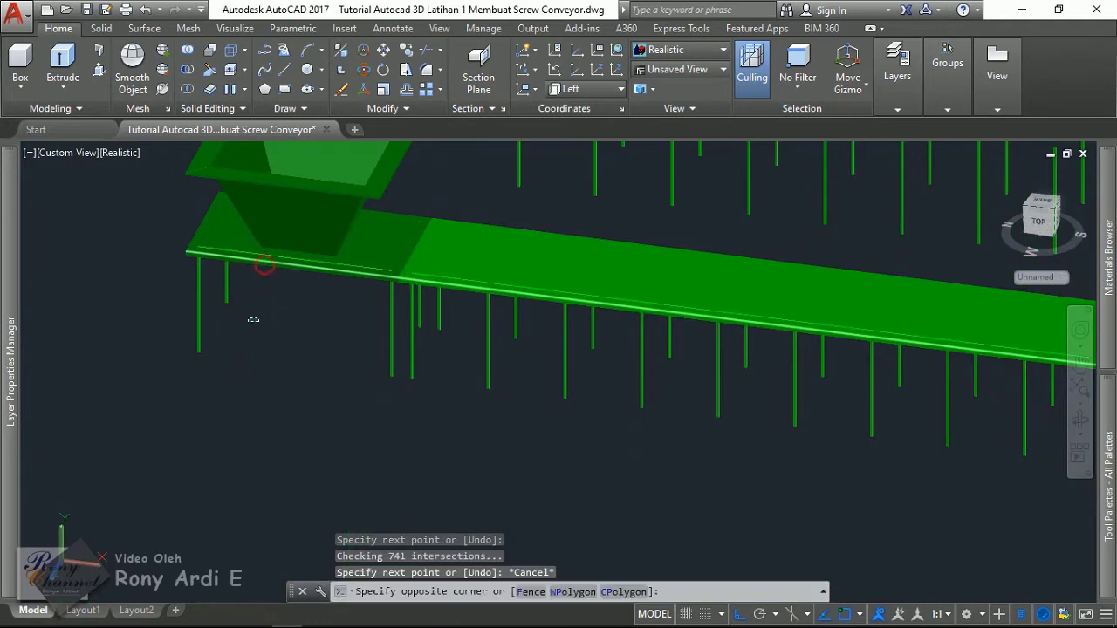
pyautogui.click(139, 227)
pyautogui.press('Delete')
pyautogui.scroll(3, 236, 301)
pyautogui.click(434, 342)
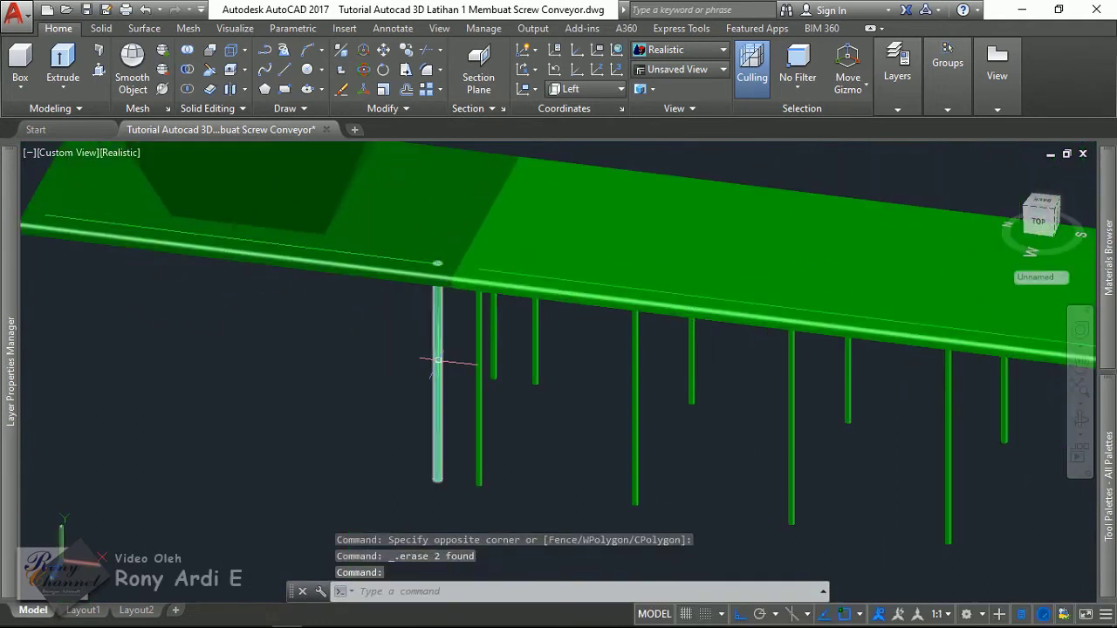
pyautogui.moveTo(435, 342)
pyautogui.keyDown('shift'); pyautogui.mouseDown(button='middle')
pyautogui.moveTo(418, 316)
pyautogui.moveTo(471, 330)
pyautogui.mouseUp(button='middle'); pyautogui.keyUp('shift')
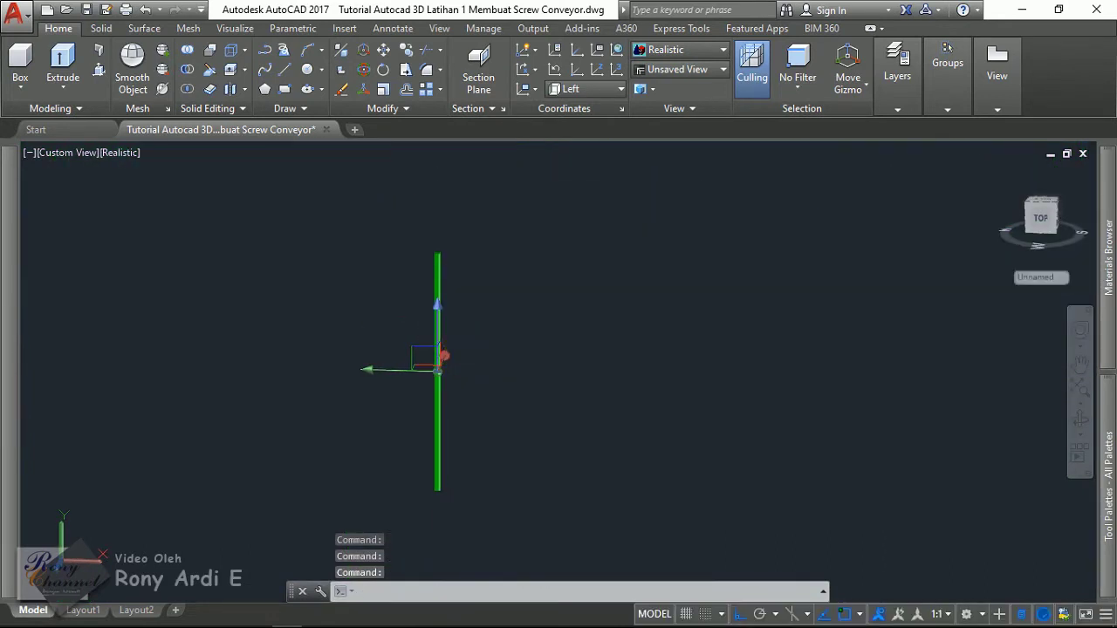
# Create a path array of the two support legs along the edge guide line.
pyautogui.click(460, 318)
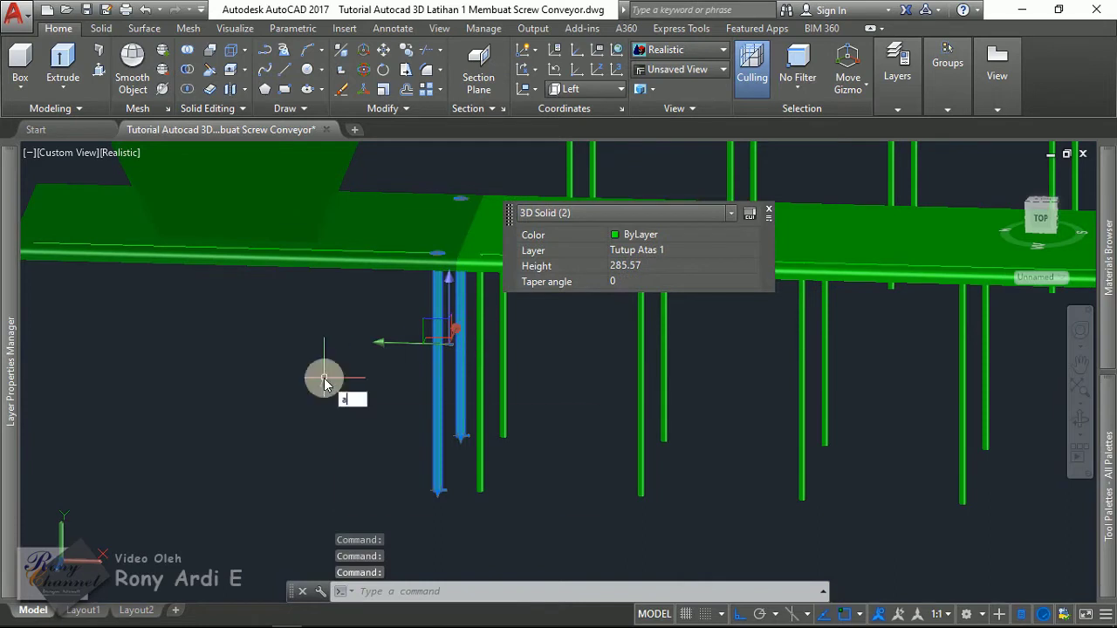
pyautogui.write('rra')
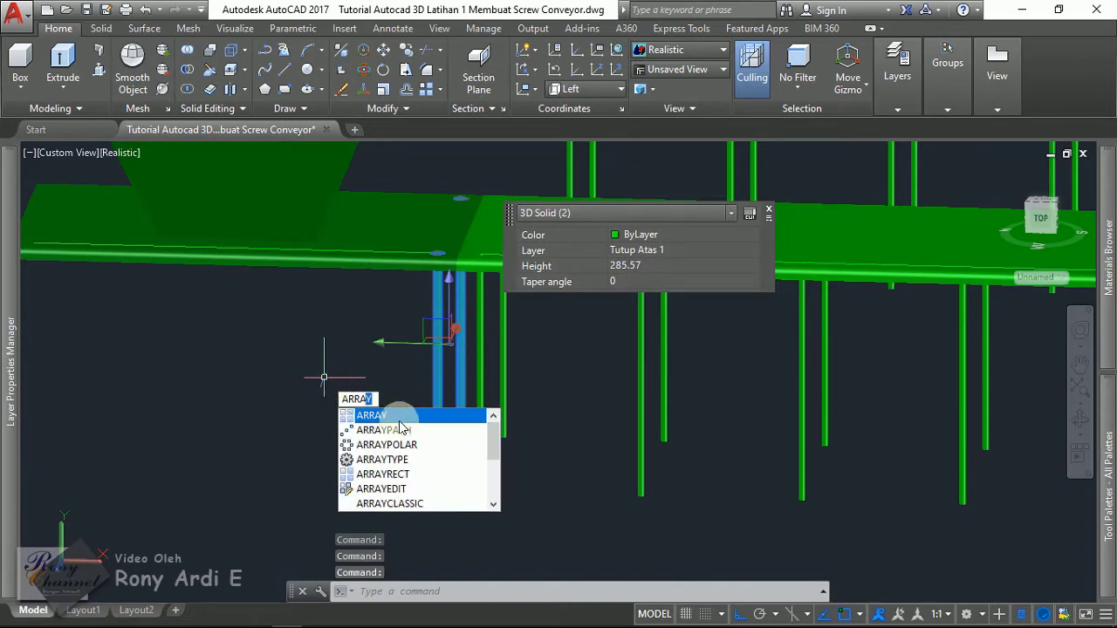
pyautogui.click(400, 430)
pyautogui.scroll(3, 418, 262)
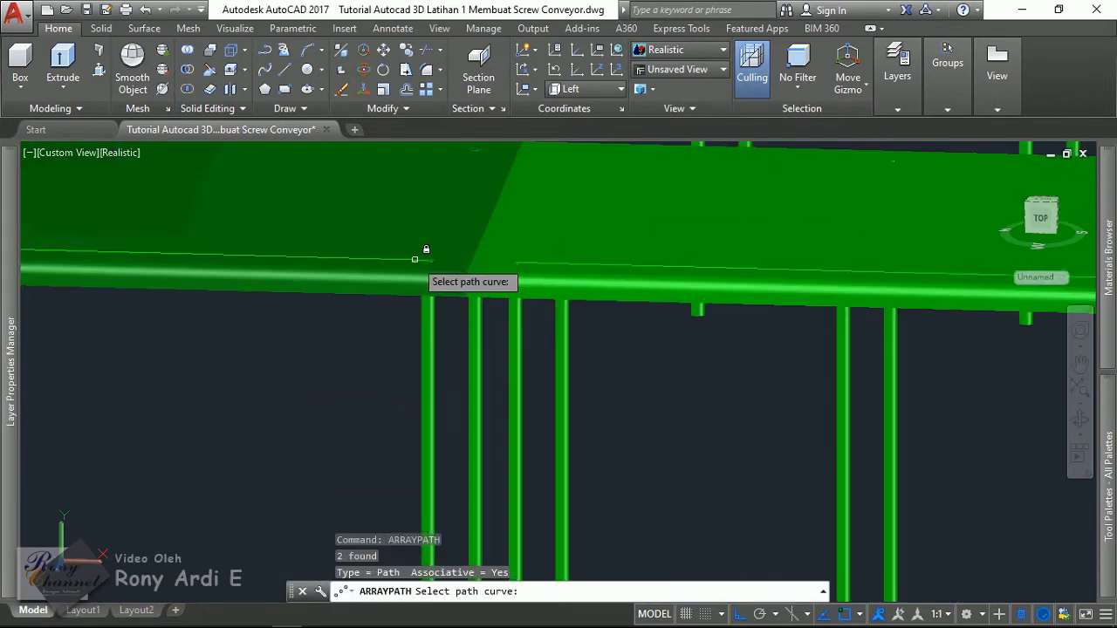
pyautogui.scroll(2, 414, 259)
pyautogui.scroll(2, 419, 259)
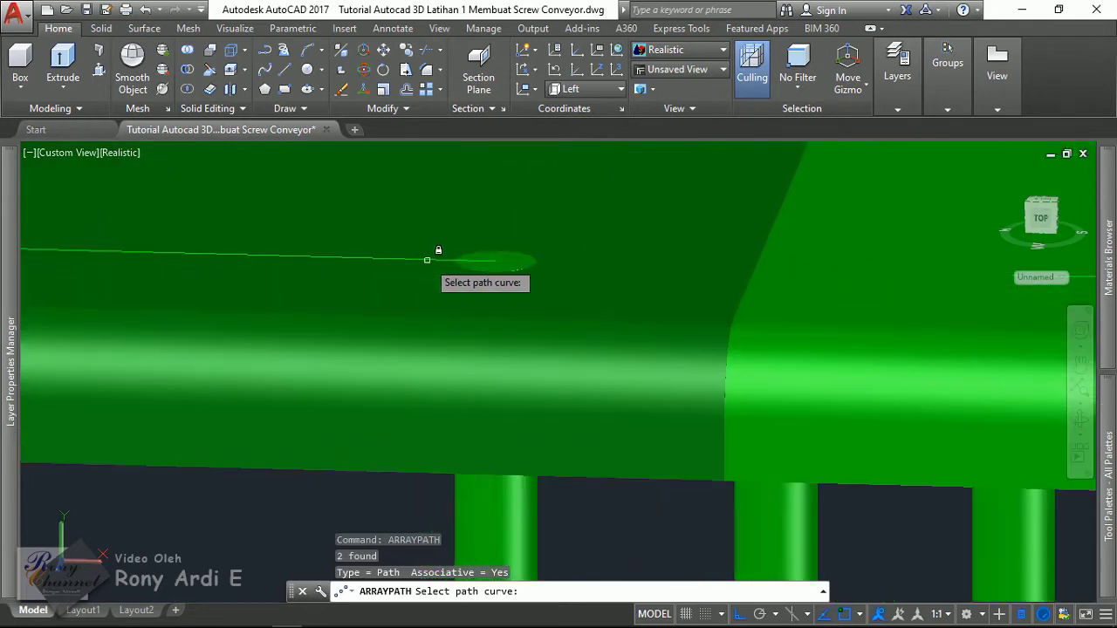
pyautogui.click(498, 260)
pyautogui.scroll(-2, 504, 260)
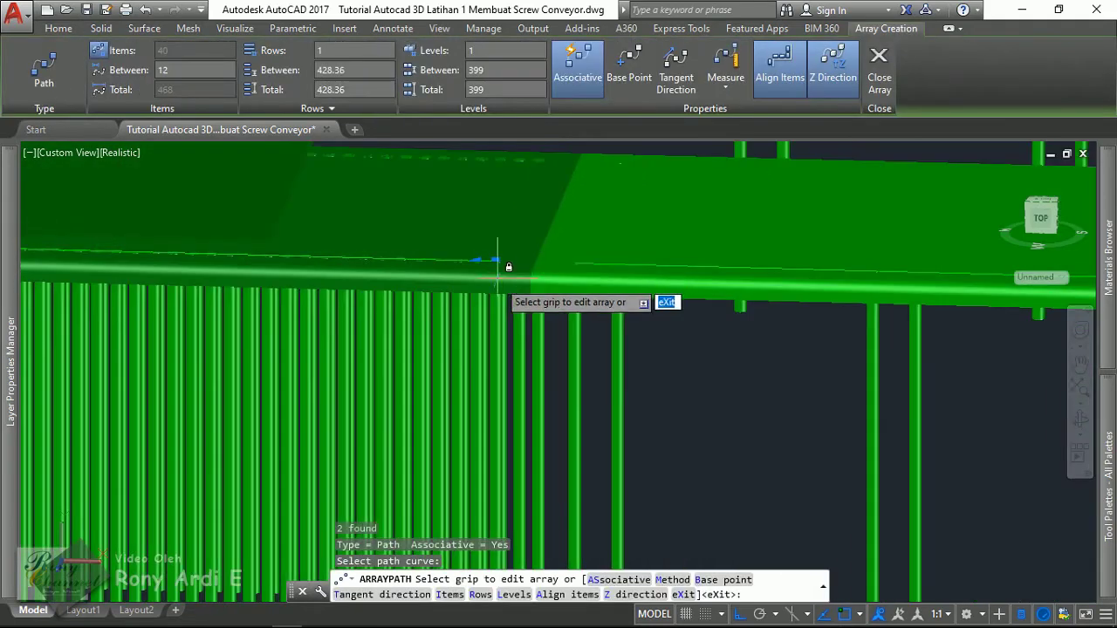
pyautogui.scroll(-2, 497, 279)
pyautogui.press('Return')
# Switch the leg path array to the Divide method with 4 items.
pyautogui.click(305, 340)
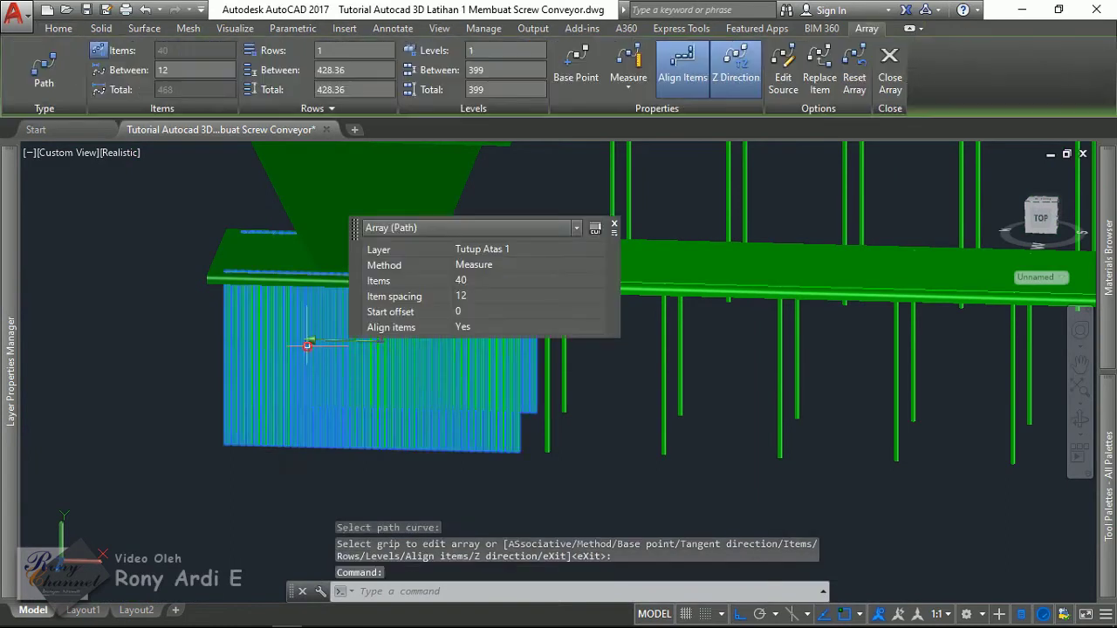
pyautogui.click(627, 79)
pyautogui.click(646, 116)
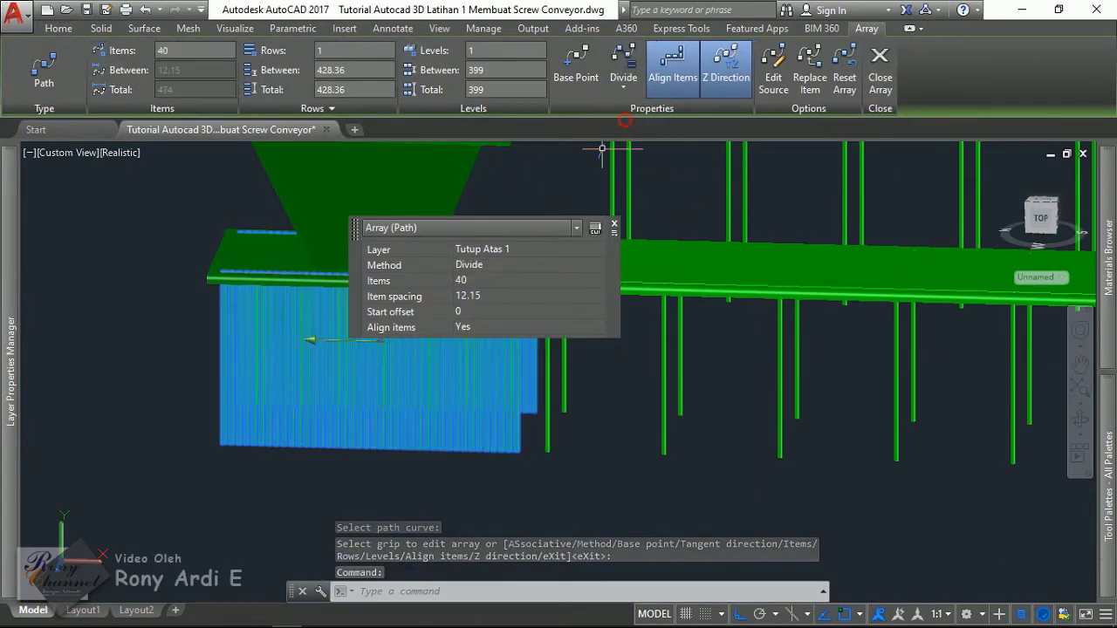
pyautogui.click(493, 281)
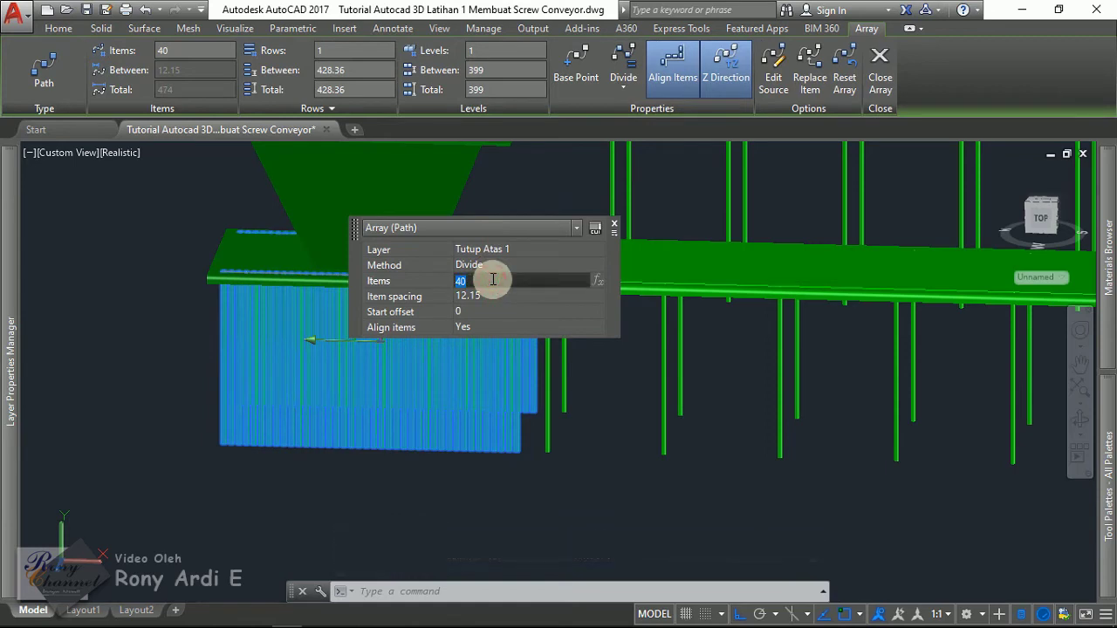
pyautogui.write('3')
pyautogui.press('Tab')
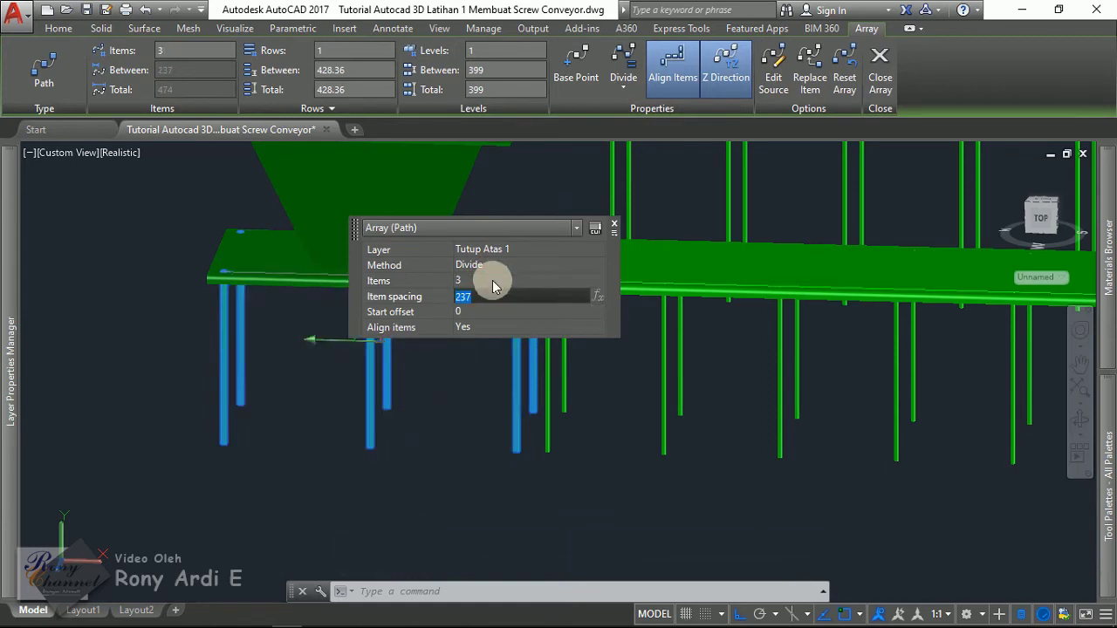
pyautogui.click(490, 280)
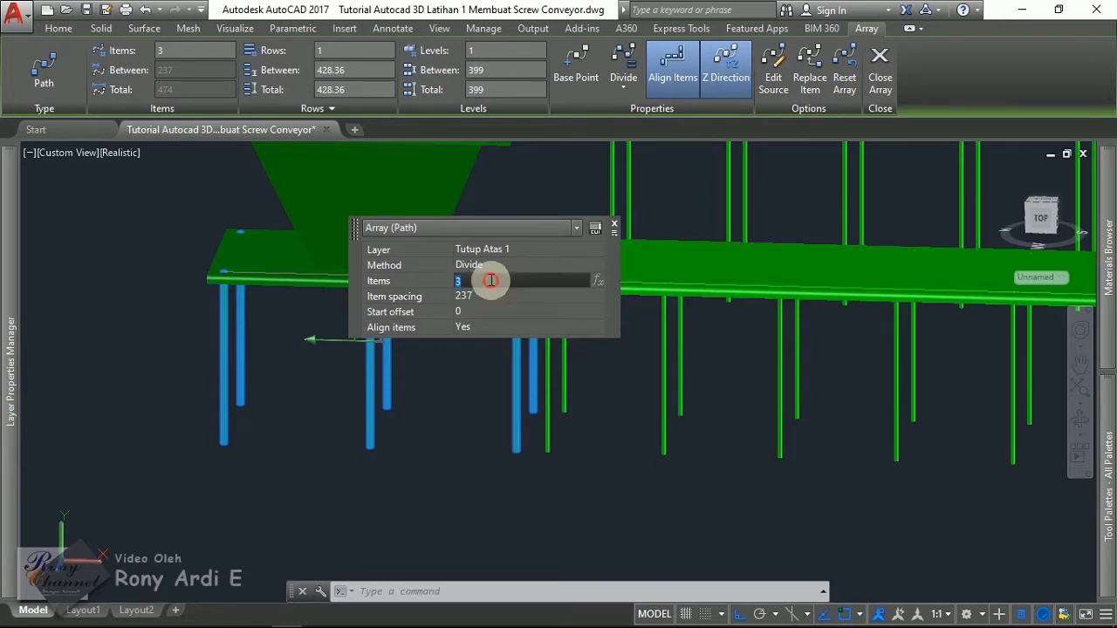
pyautogui.write('4')
pyautogui.press('Tab')
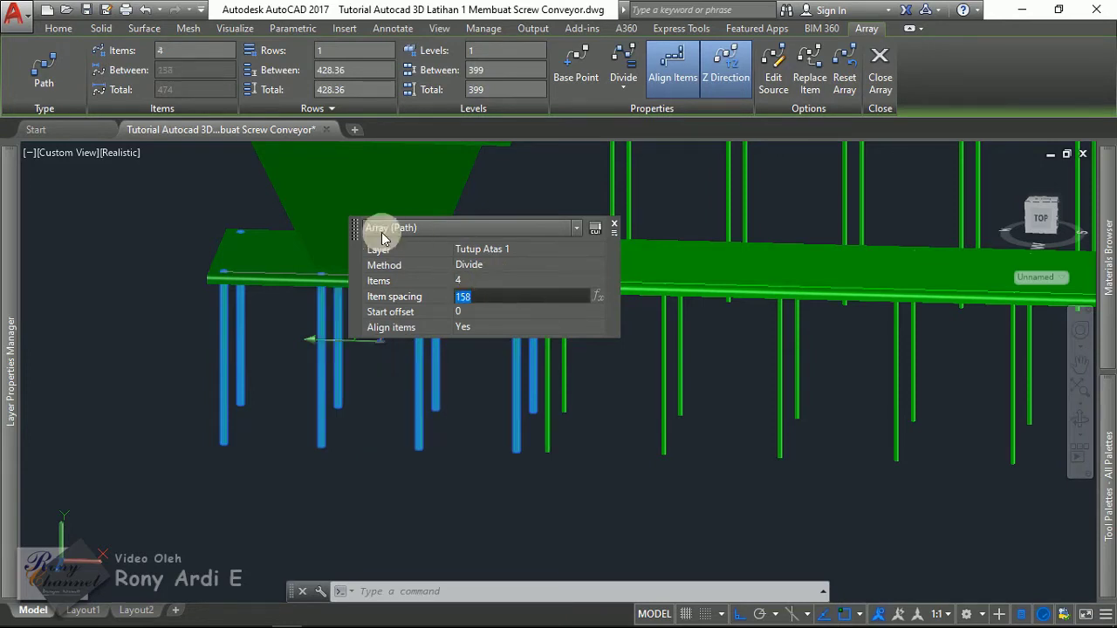
pyautogui.press('Escape')
pyautogui.moveTo(282, 457)
pyautogui.keyDown('shift'); pyautogui.mouseDown(button='middle')
pyautogui.moveTo(611, 342)
pyautogui.moveTo(547, 365)
pyautogui.mouseUp(button='middle'); pyautogui.keyUp('shift')
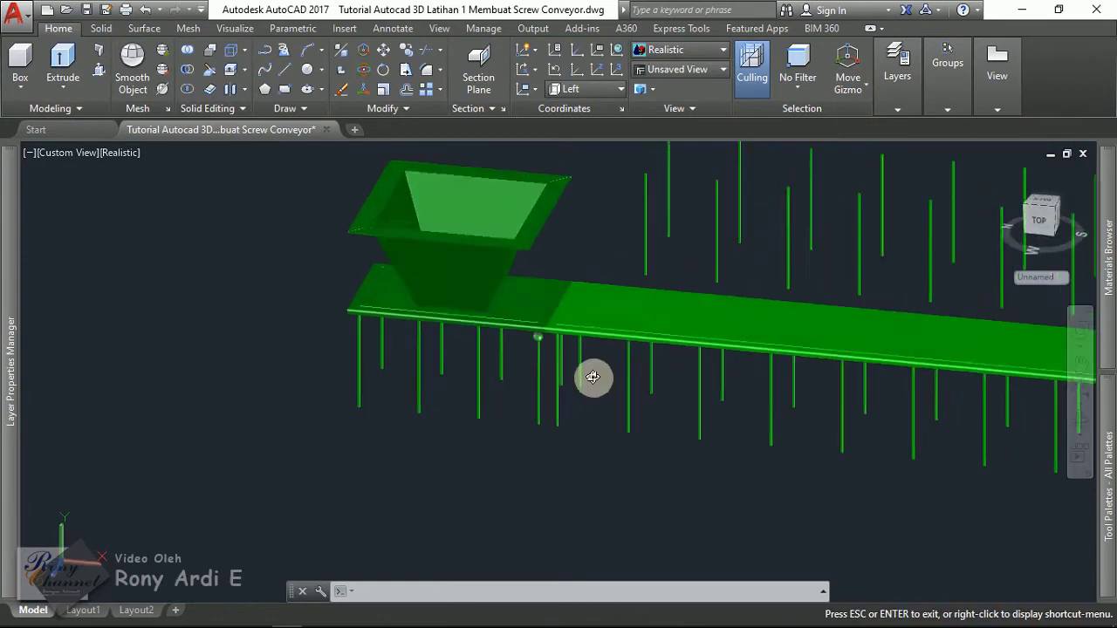
# Copy the leg path array 100 units from a picked base point.
pyautogui.click(484, 355)
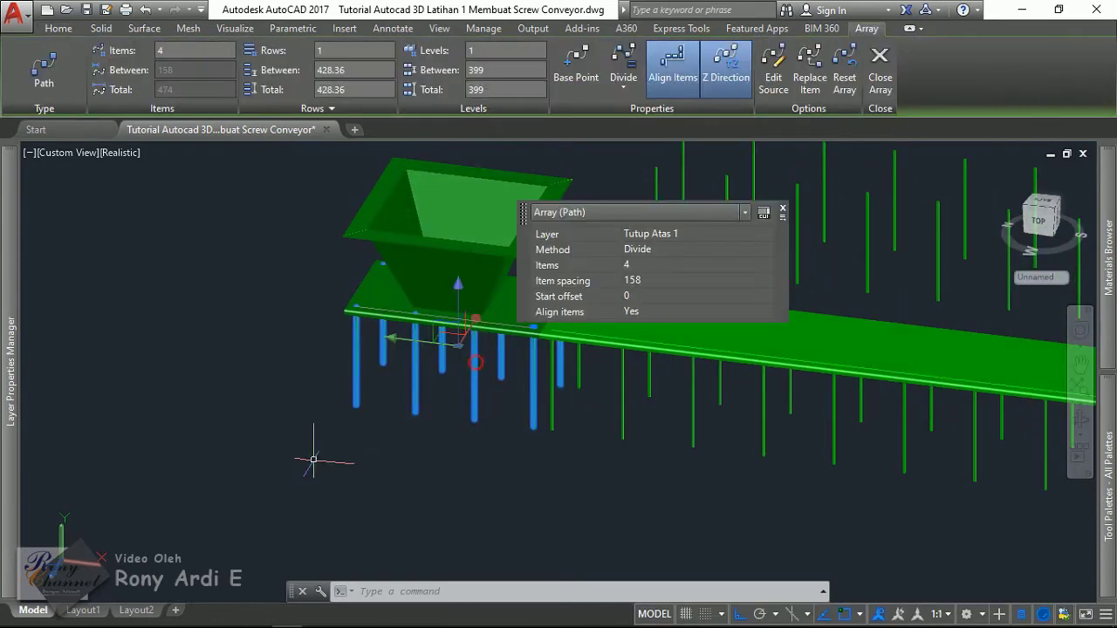
pyautogui.write('co')
pyautogui.press('Return')
pyautogui.click(204, 463)
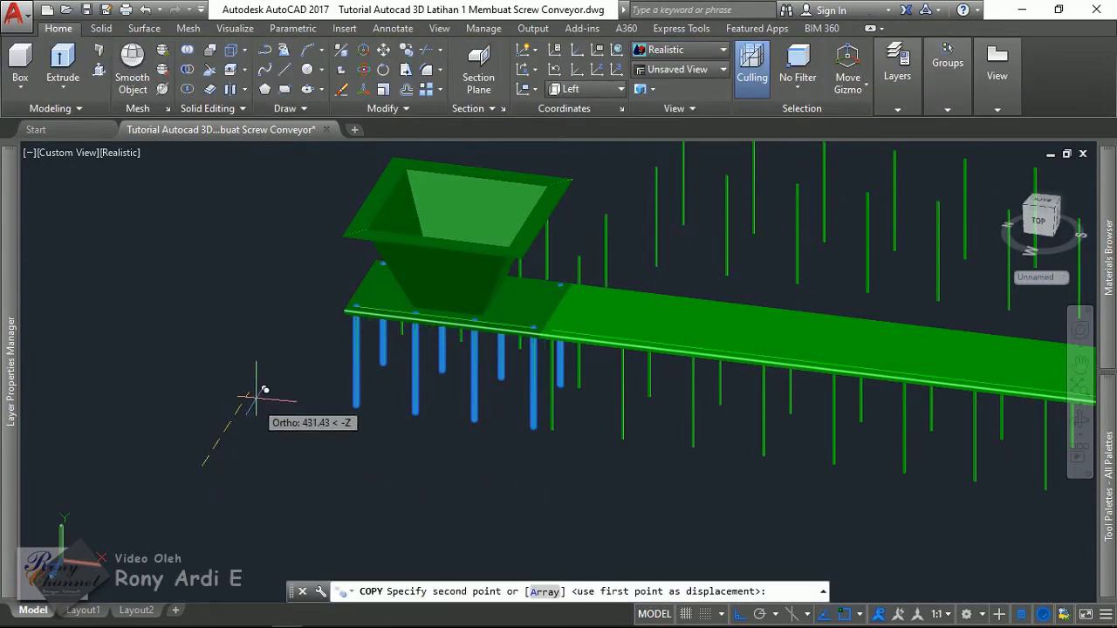
pyautogui.write('100')
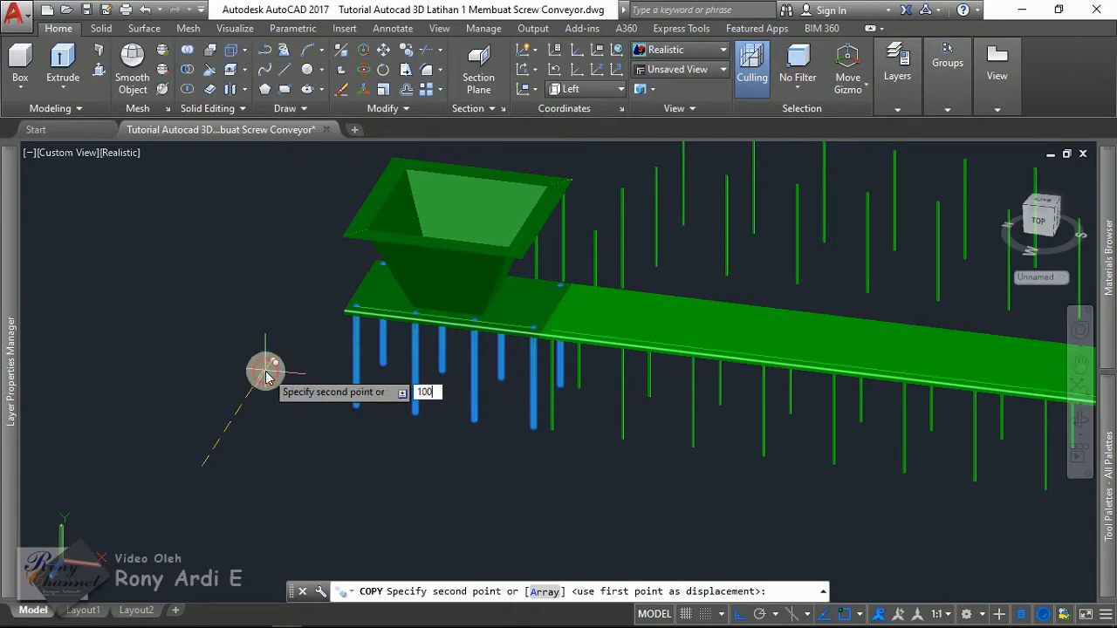
pyautogui.press('Return')
pyautogui.press('Return')
pyautogui.scroll(-3, 294, 357)
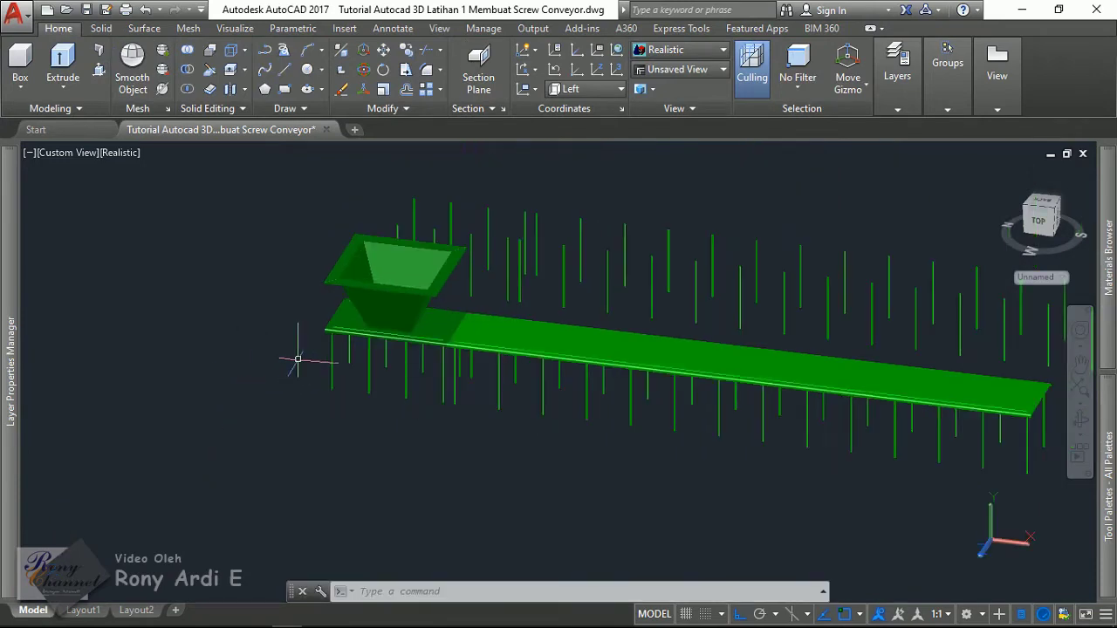
pyautogui.scroll(5, 397, 355)
pyautogui.scroll(2, 521, 346)
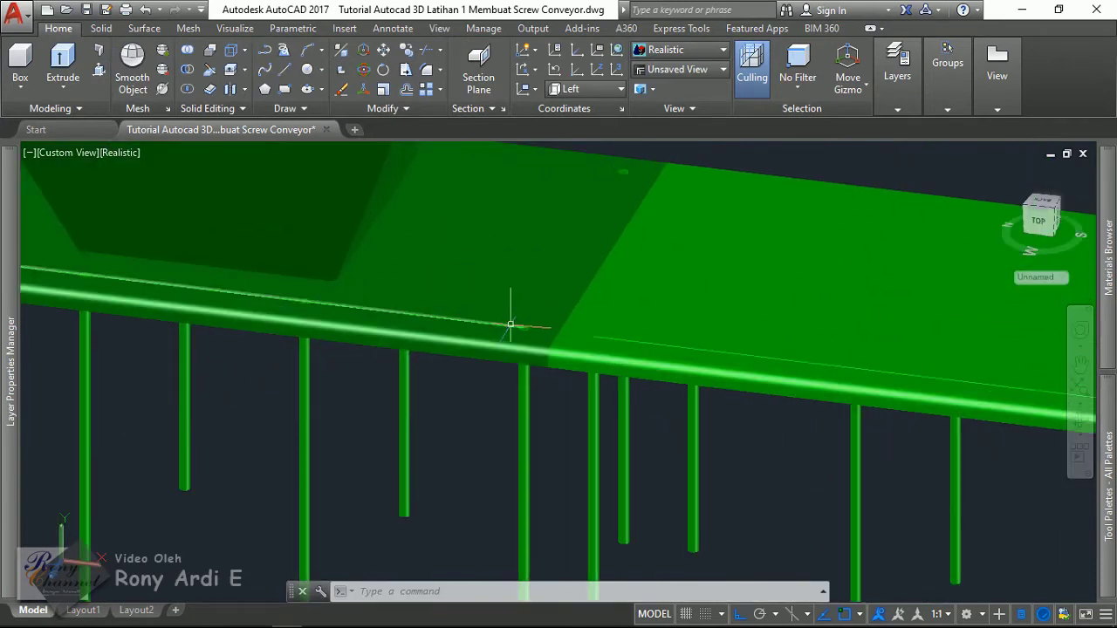
pyautogui.scroll(-2, 511, 319)
pyautogui.scroll(2, 521, 329)
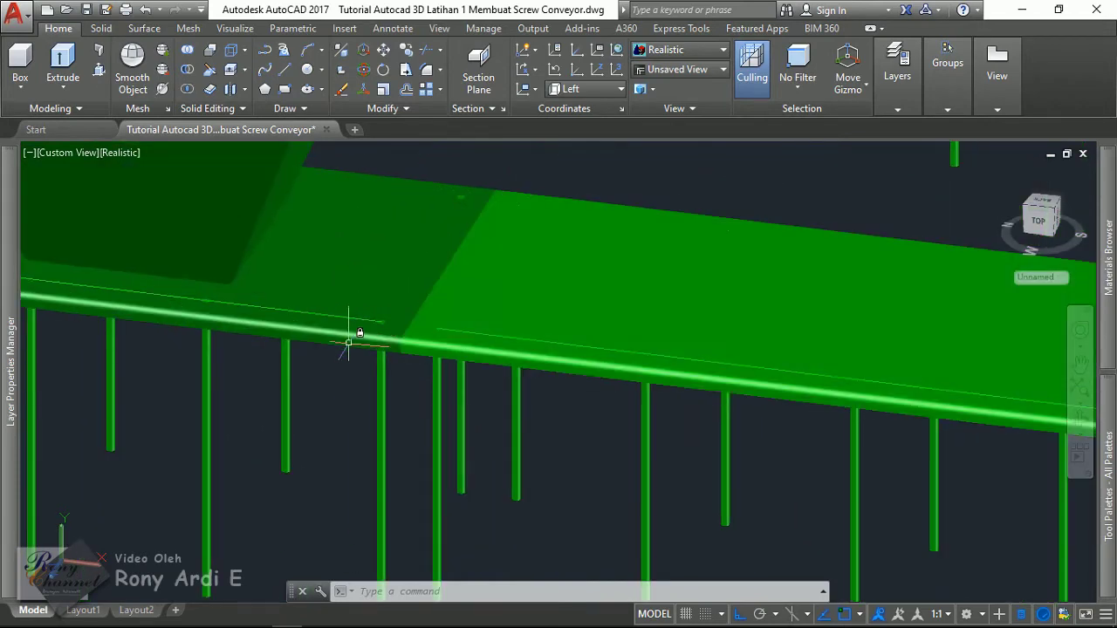
pyautogui.moveTo(347, 343)
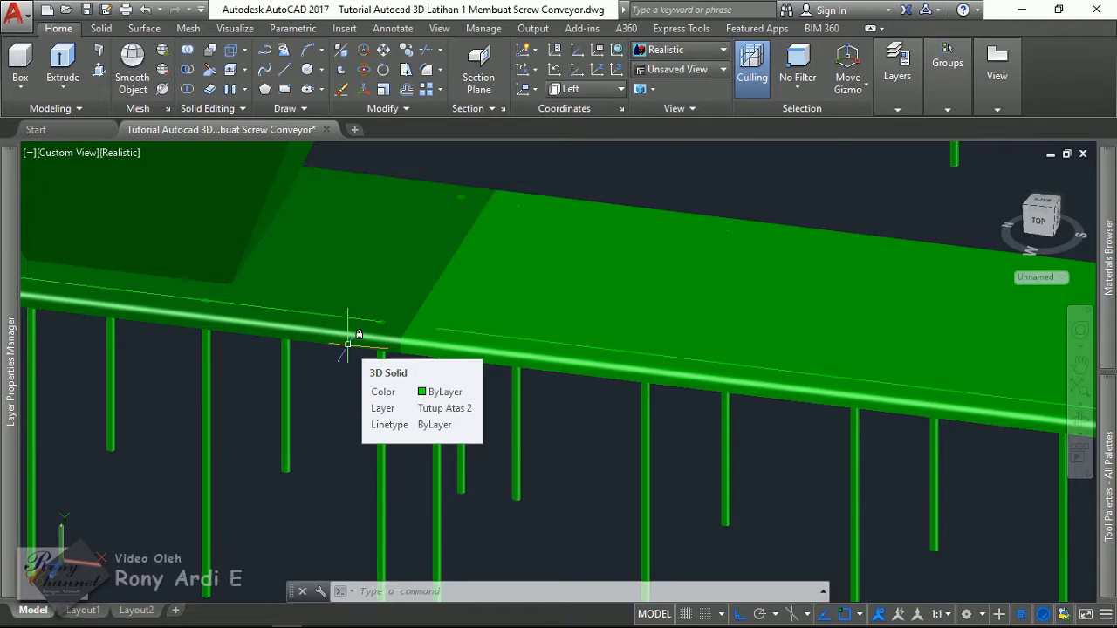
# Explode the leg path array into separate leg solids.
pyautogui.keyDown('shift'); pyautogui.moveTo(347, 344); pyautogui.dragTo(347, 247, button='middle'); pyautogui.keyUp('shift')
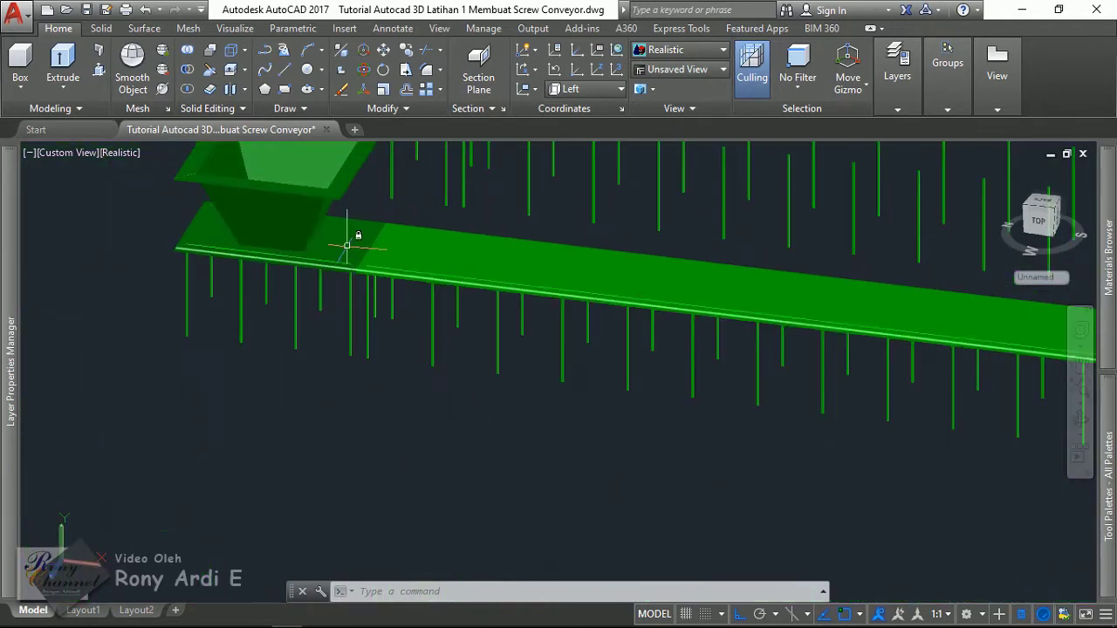
pyautogui.scroll(3, 420, 241)
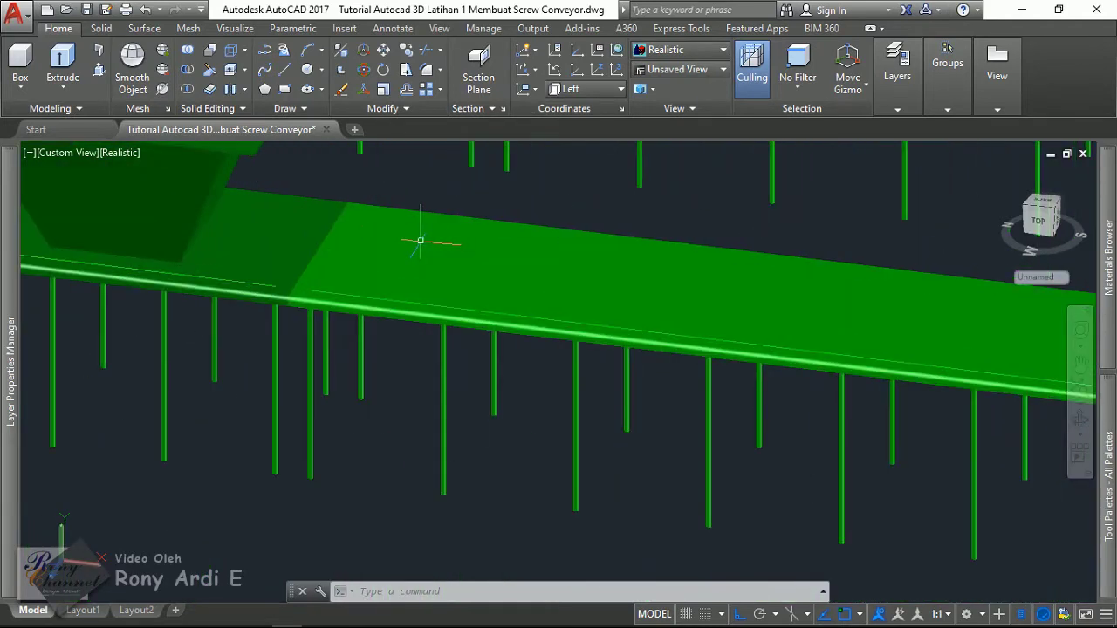
pyautogui.click(265, 315)
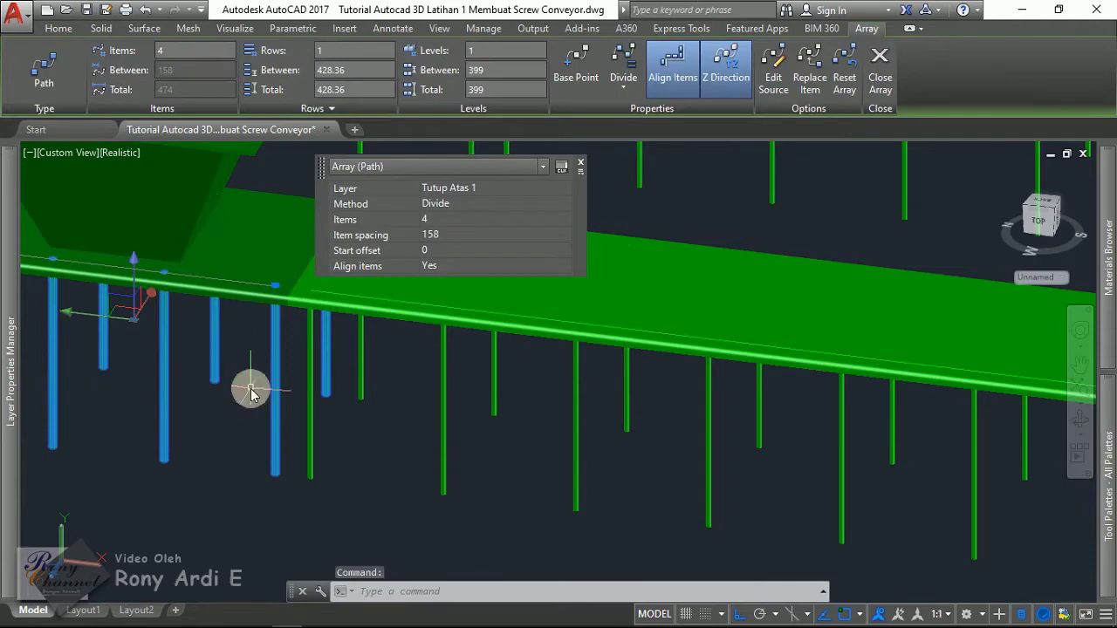
pyautogui.write('X')
pyautogui.press('Return')
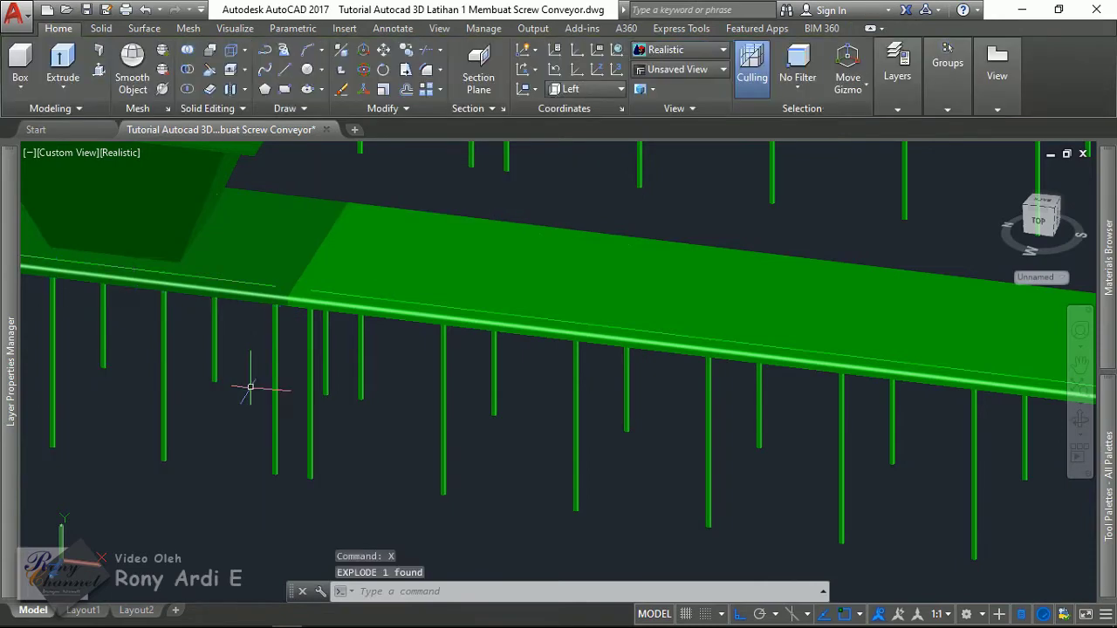
pyautogui.scroll(-5, 390, 350)
pyautogui.scroll(4, 361, 349)
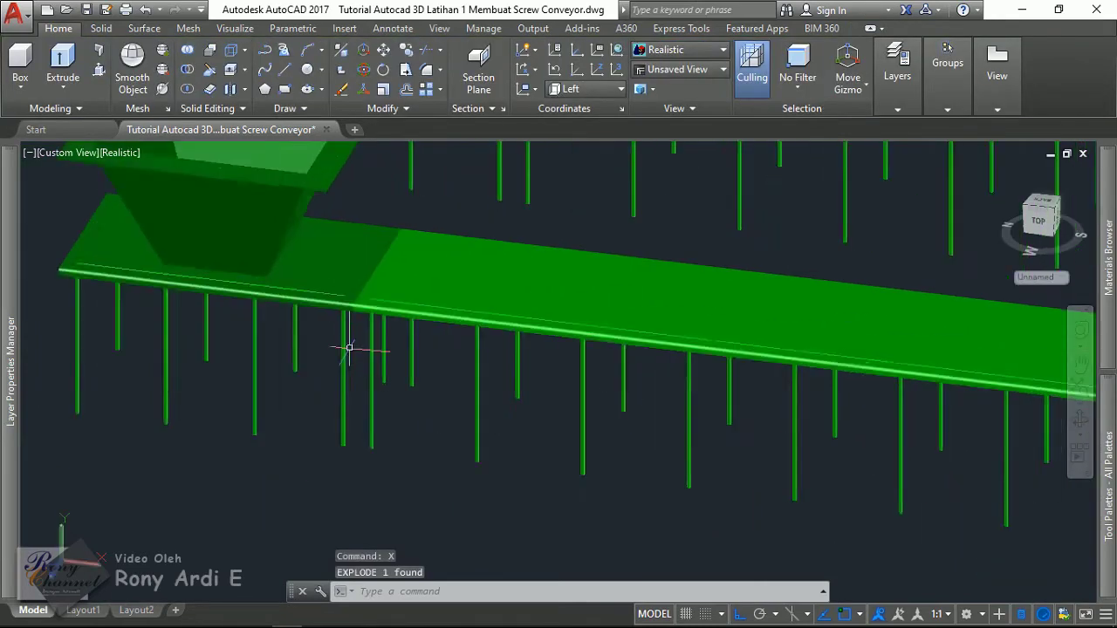
pyautogui.scroll(2, 349, 348)
# Check the layer of a plate piece, then orbit to a low side view of the legs.
pyautogui.click(317, 167)
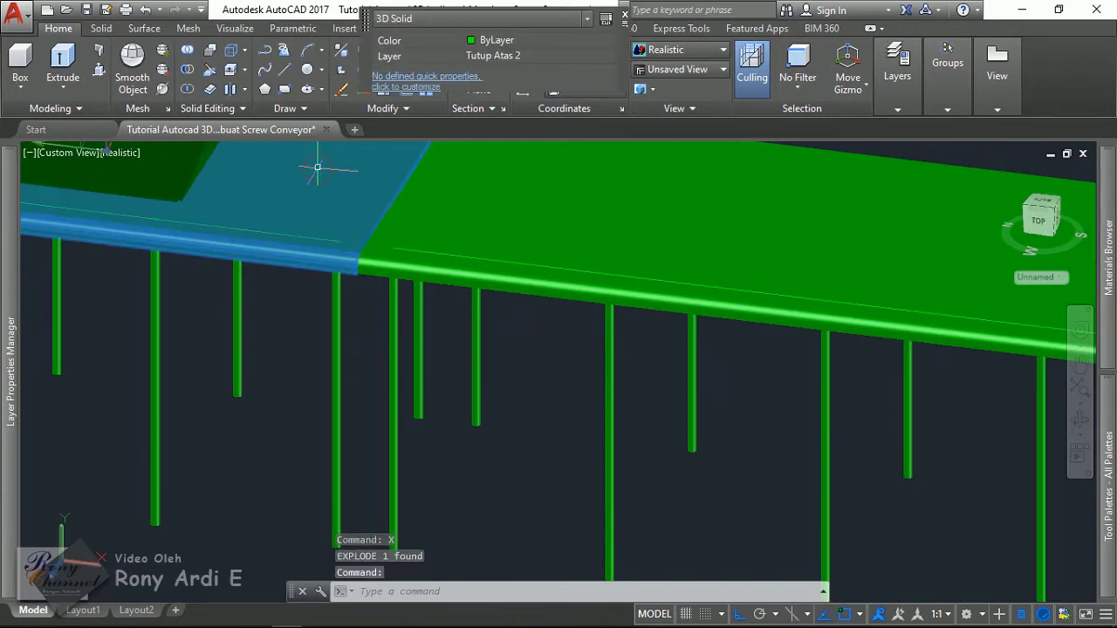
pyautogui.press('Escape')
pyautogui.scroll(-3, 632, 166)
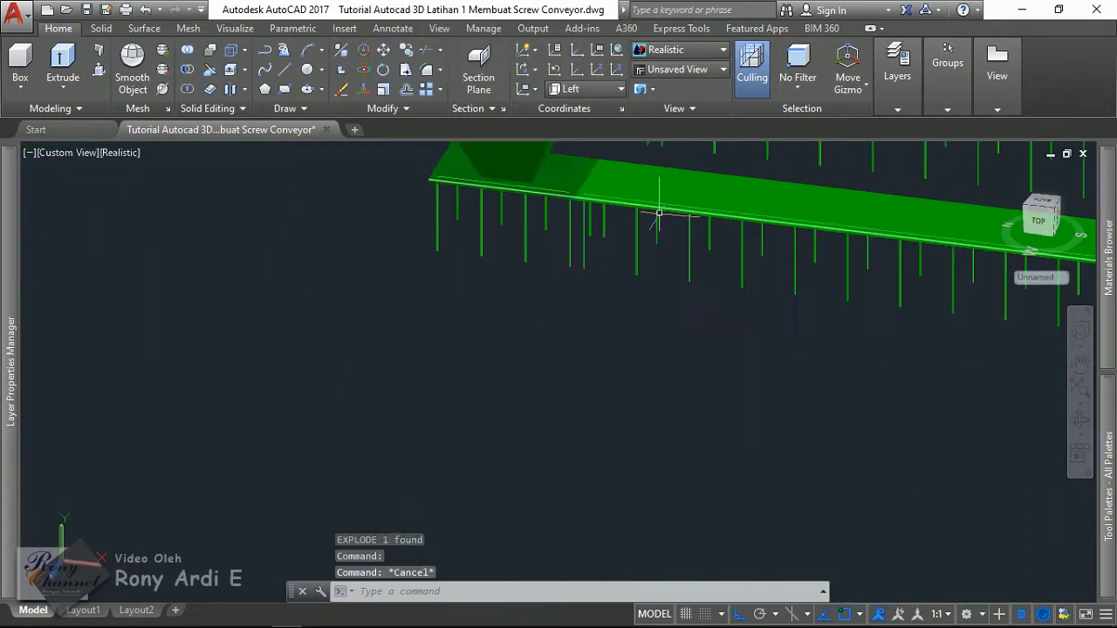
pyautogui.scroll(-2, 639, 187)
pyautogui.scroll(3, 673, 342)
pyautogui.scroll(1, 554, 328)
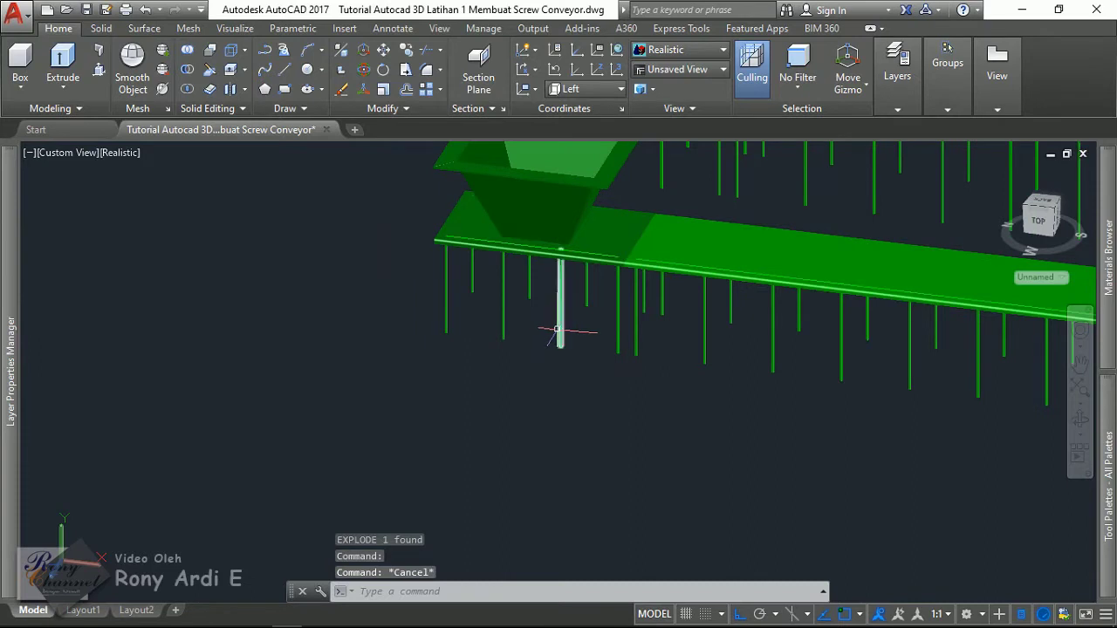
pyautogui.keyDown('shift'); pyautogui.moveTo(558, 332); pyautogui.dragTo(581, 299, button='middle'); pyautogui.keyUp('shift')
# Move eight support legs onto layer Tutup Atas 2.
pyautogui.scroll(2, 630, 285)
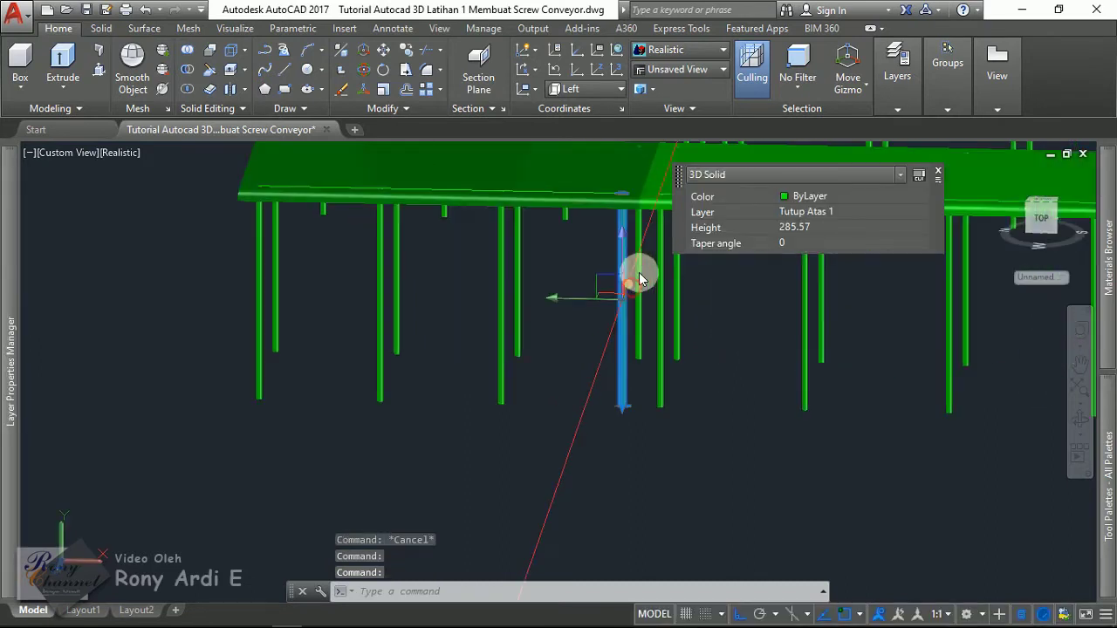
pyautogui.click(642, 266)
pyautogui.click(560, 318)
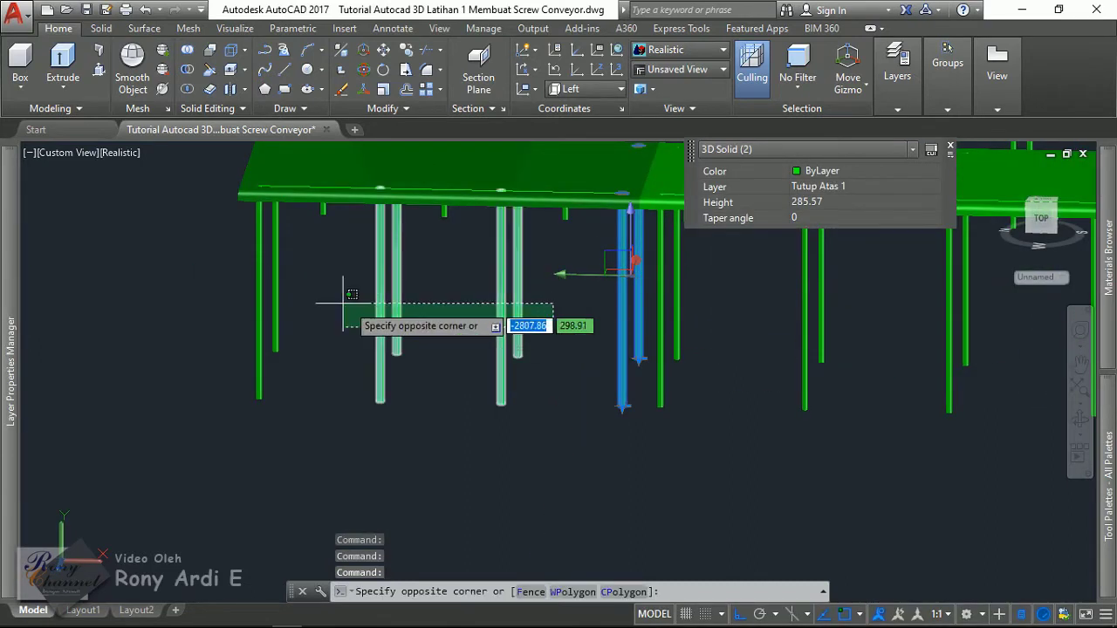
pyautogui.click(253, 296)
pyautogui.click(481, 216)
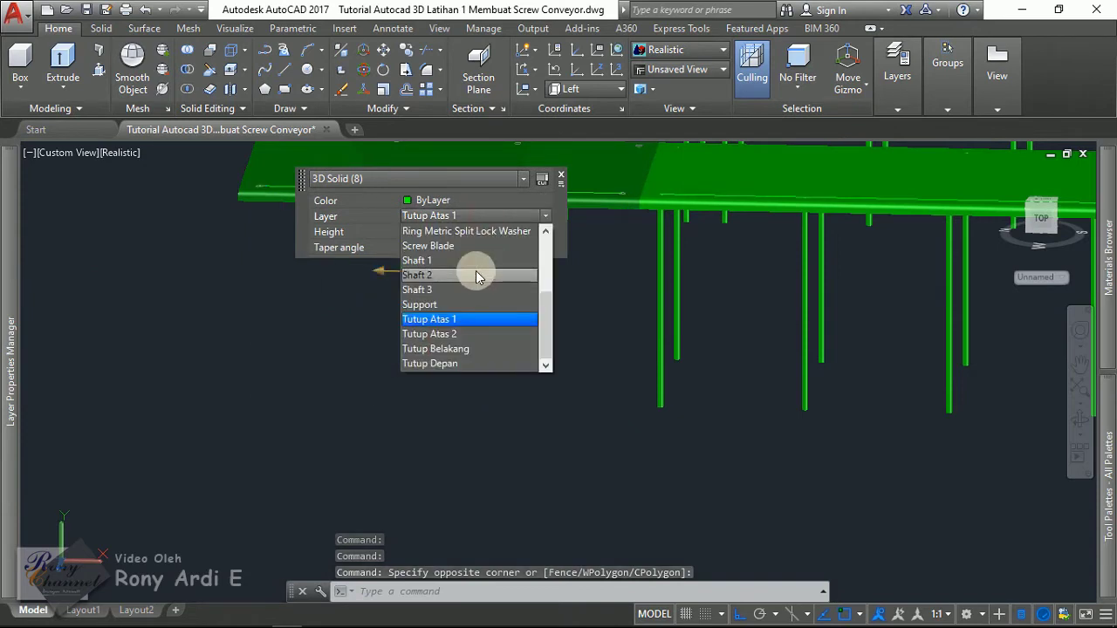
pyautogui.click(468, 335)
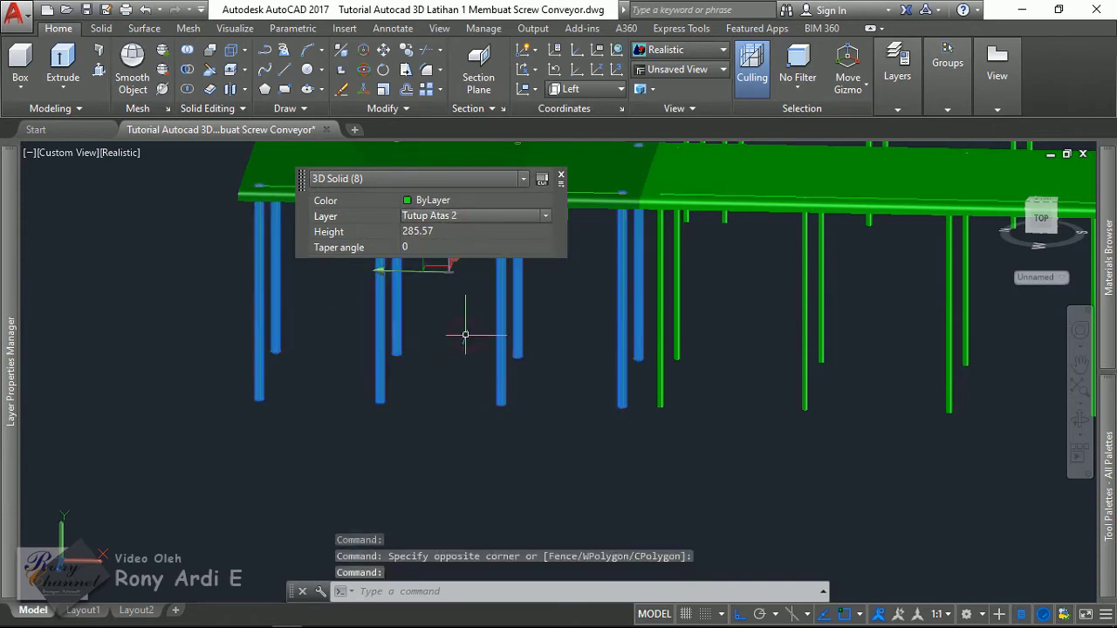
pyautogui.press('Escape')
# Turn off layer Tutup Atas 2.
pyautogui.click(10, 418)
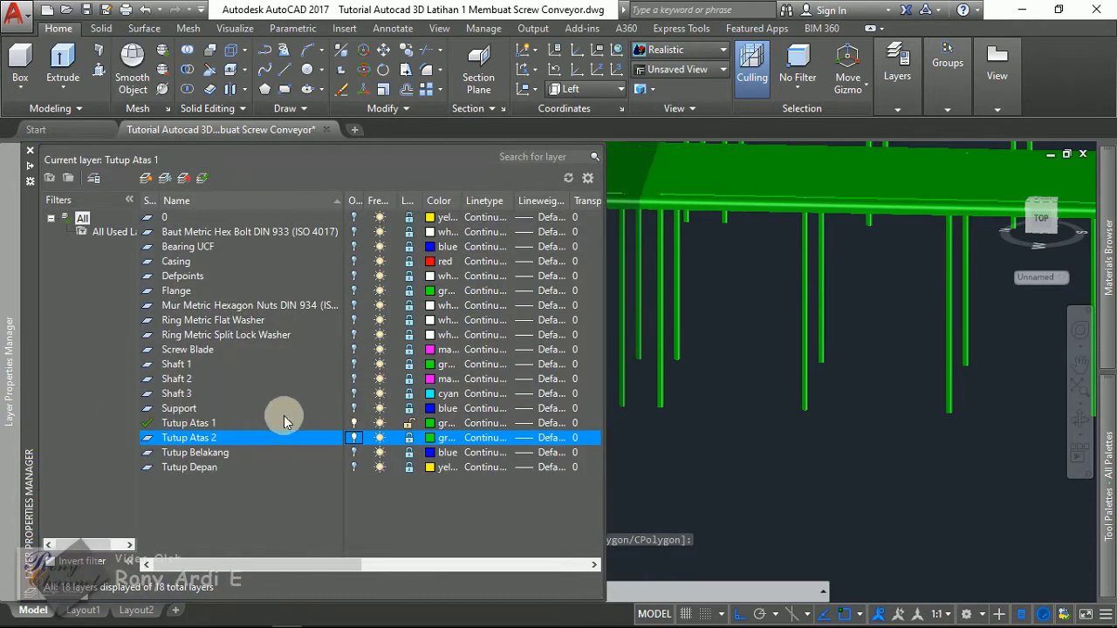
pyautogui.click(353, 438)
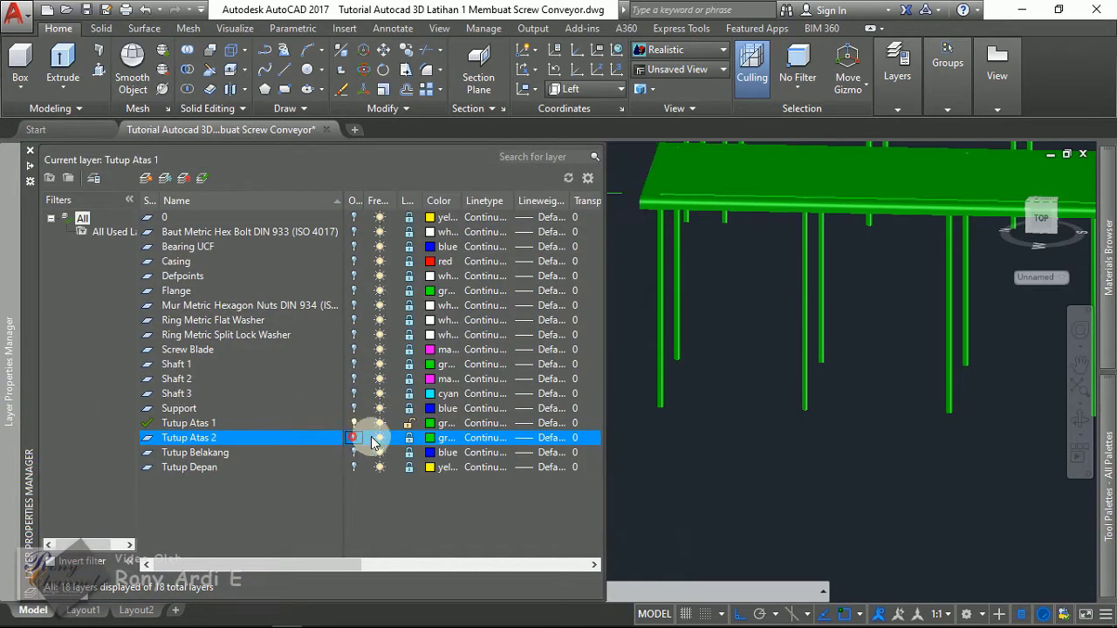
pyautogui.scroll(-2, 665, 415)
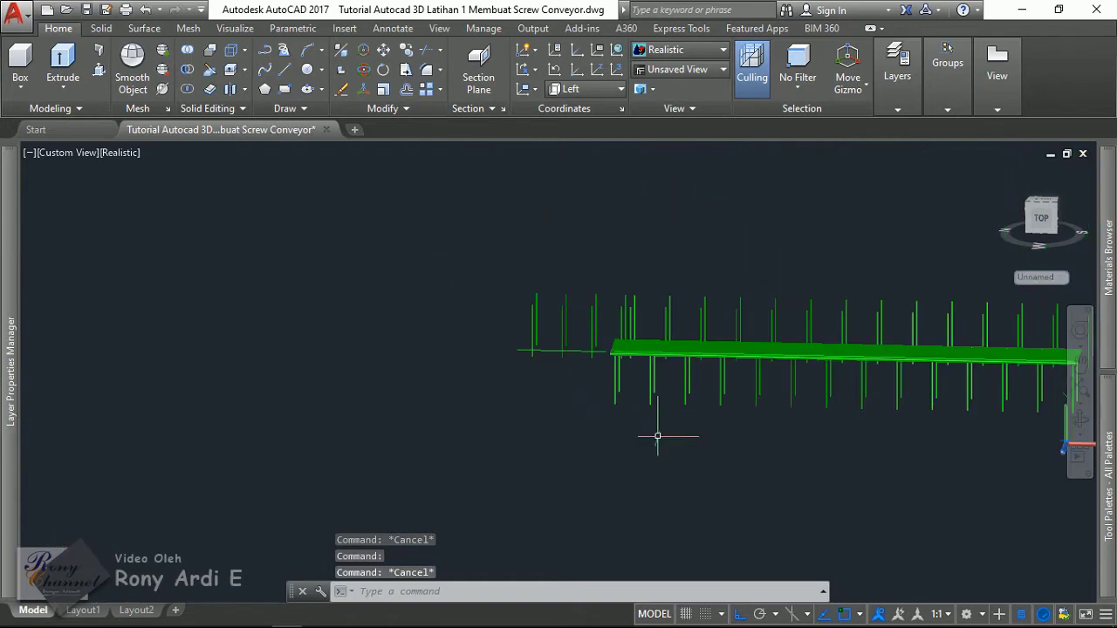
pyautogui.keyDown('shift'); pyautogui.moveTo(655, 436); pyautogui.dragTo(705, 479, button='middle'); pyautogui.keyUp('shift')
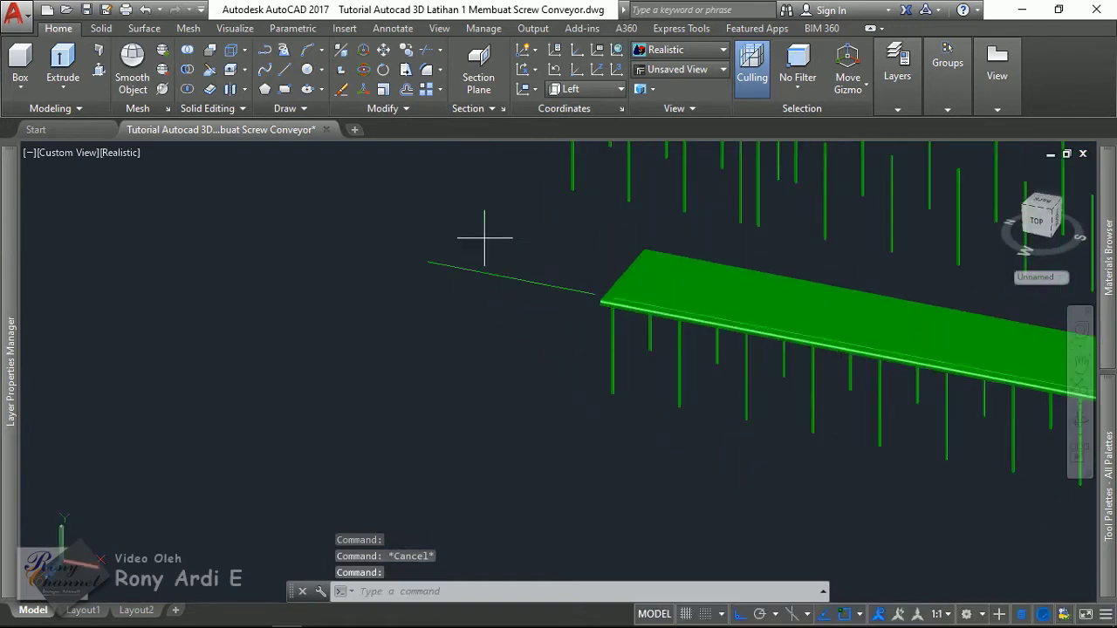
# Move the stray green guide line onto layer Tutup Atas 2, dismissing the layer warning.
pyautogui.click(449, 287)
pyautogui.click(686, 213)
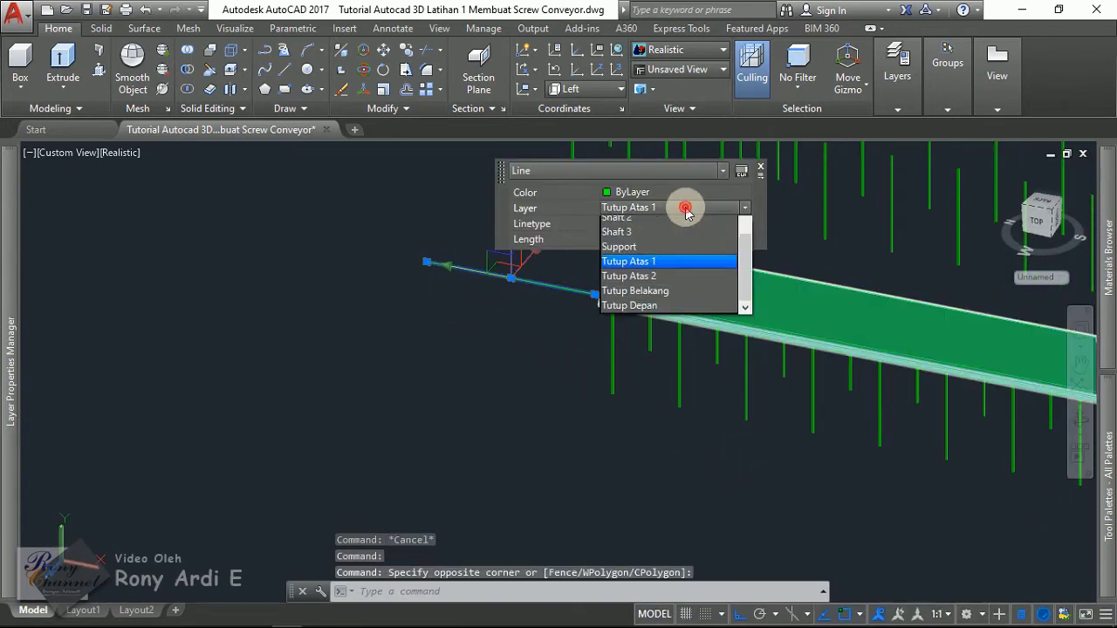
pyautogui.scroll(1, 681, 253)
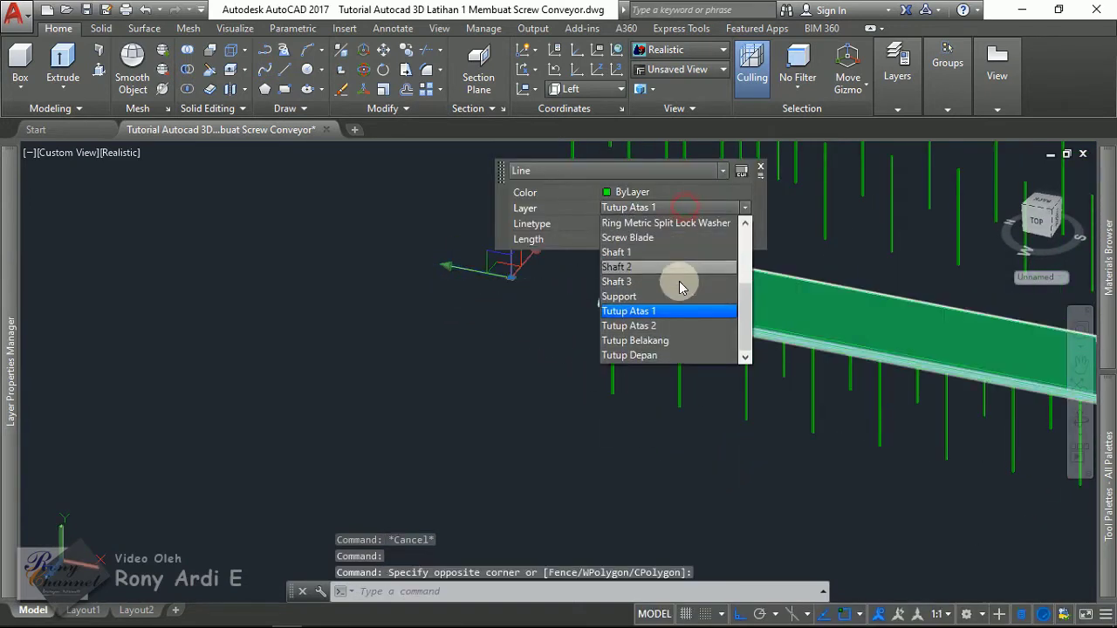
pyautogui.click(675, 328)
pyautogui.click(653, 332)
pyautogui.scroll(-2, 629, 317)
pyautogui.scroll(2, 686, 282)
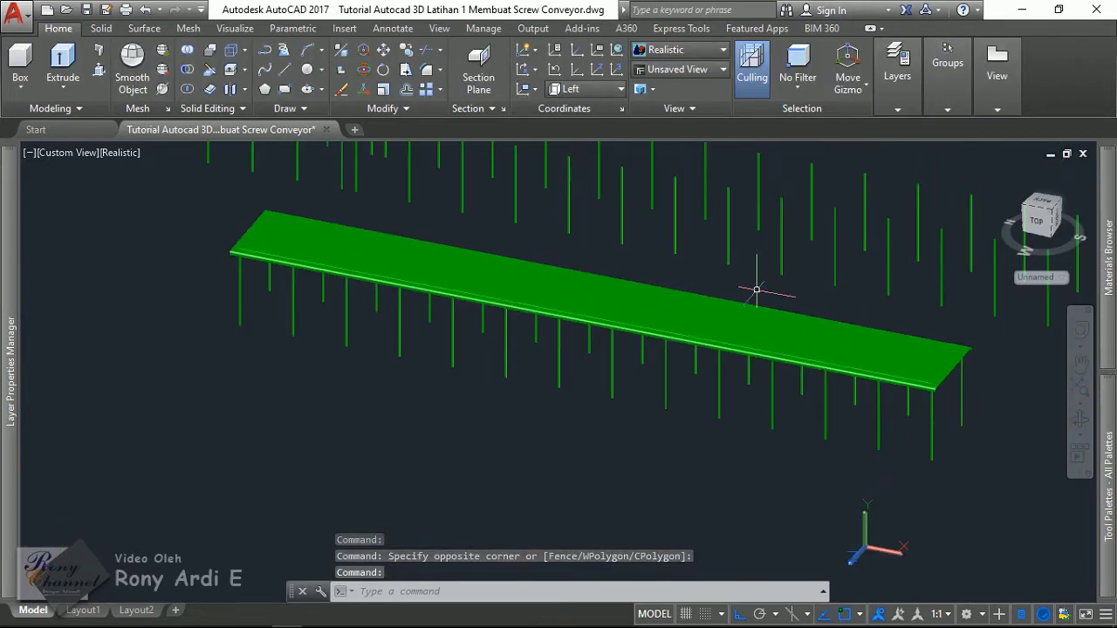
pyautogui.scroll(1, 925, 354)
pyautogui.scroll(-2, 792, 407)
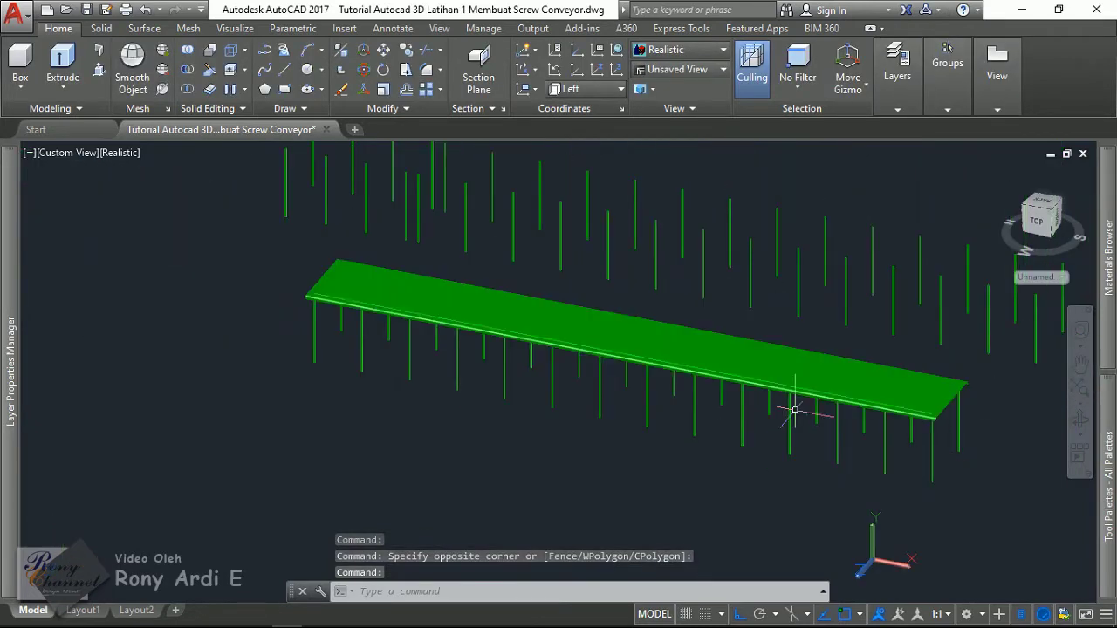
# Start a Subtract with the green cover plate as the base solid.
pyautogui.click(191, 69)
pyautogui.click(670, 350)
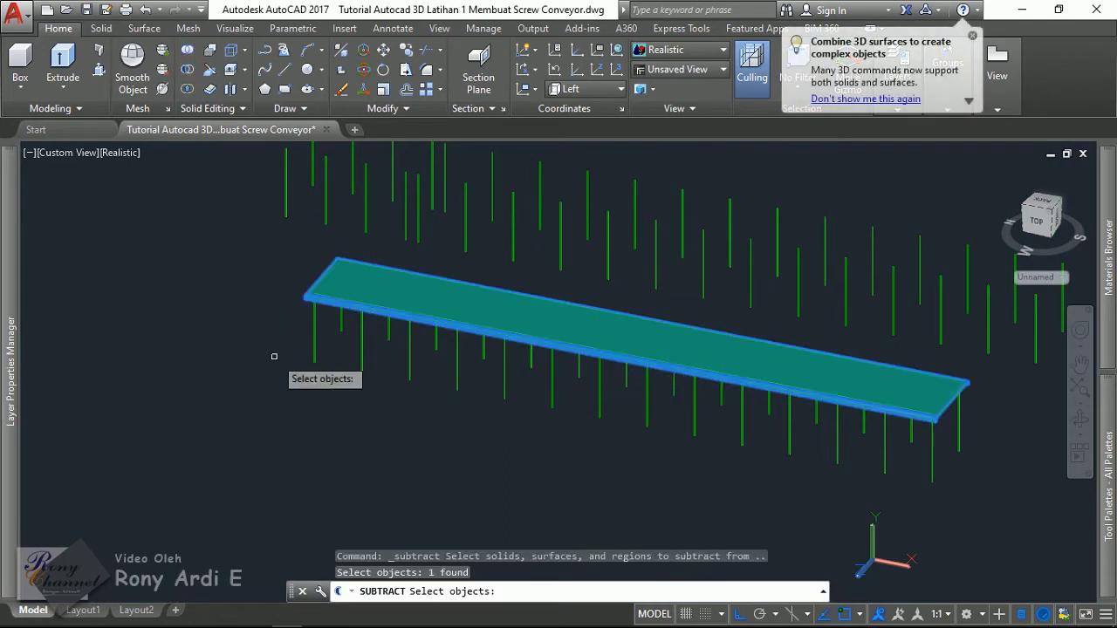
pyautogui.press('Escape')
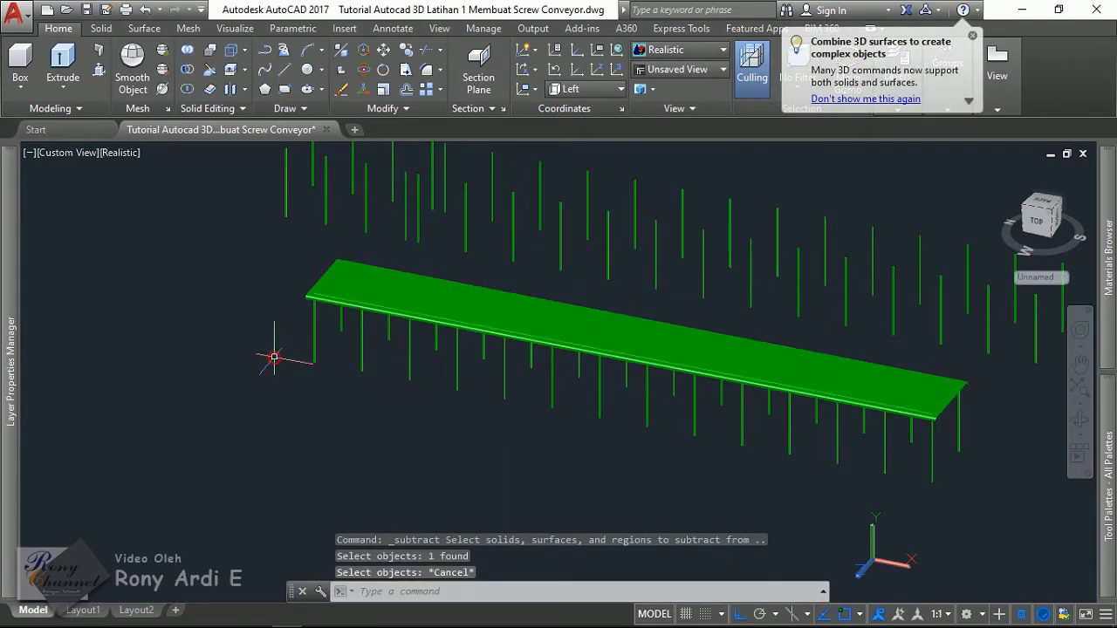
pyautogui.click(190, 70)
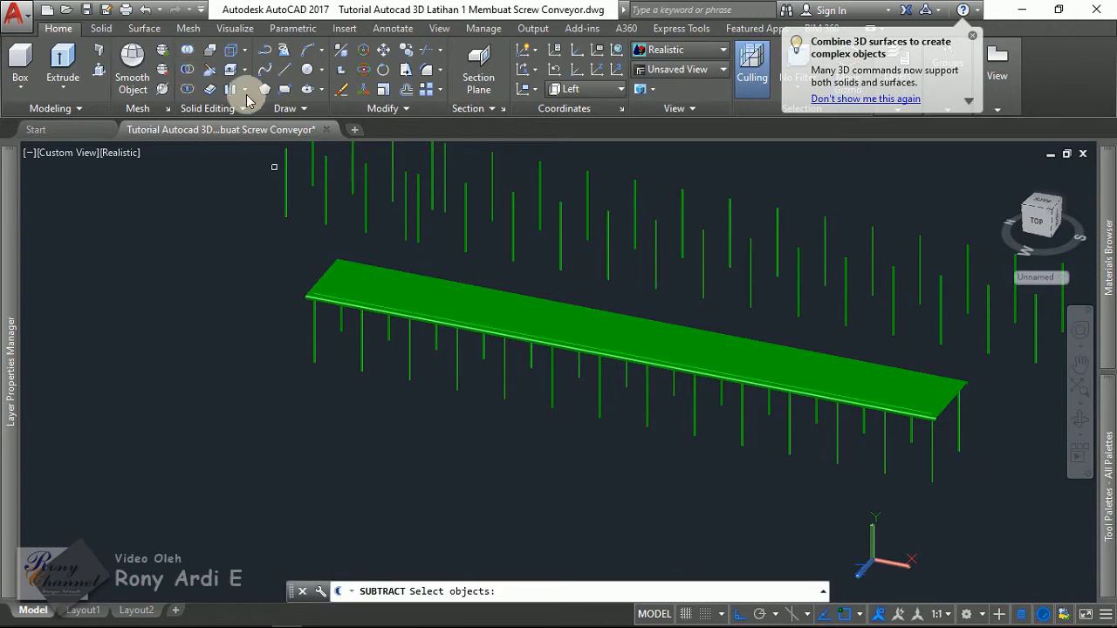
pyautogui.click(352, 262)
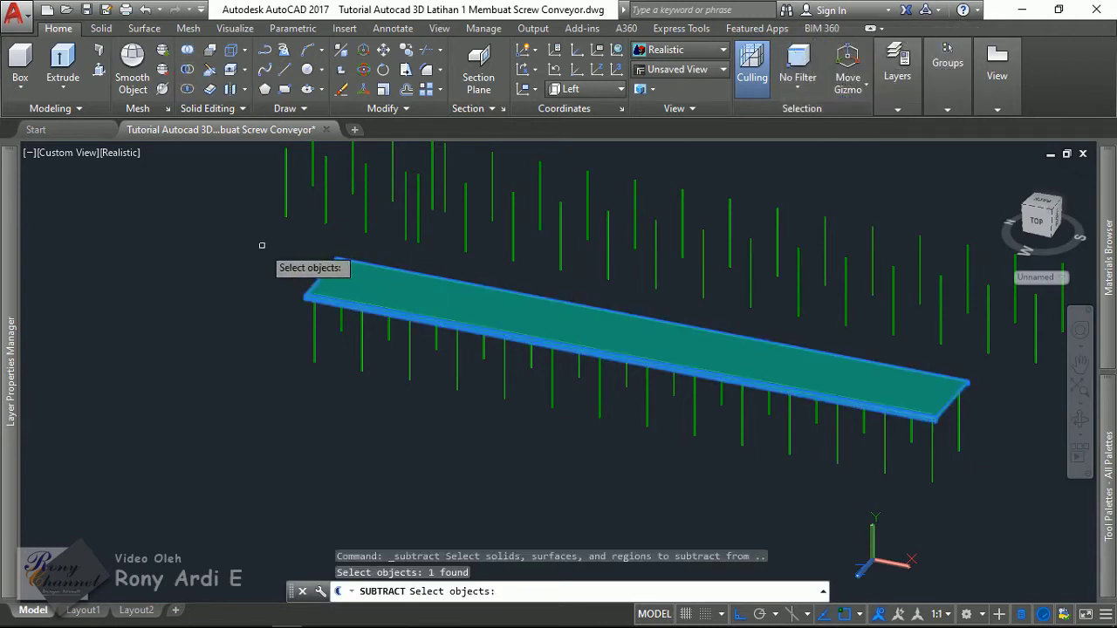
pyautogui.press('Return')
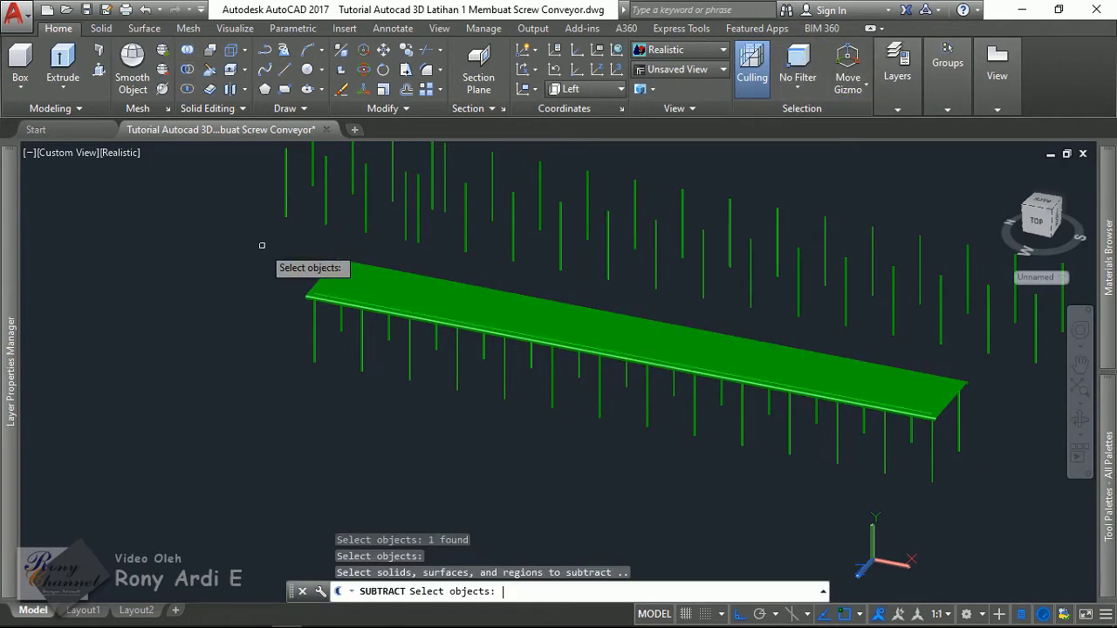
# Window-select all support legs as cutters, exclude the plate, and complete the subtraction.
pyautogui.click(984, 492)
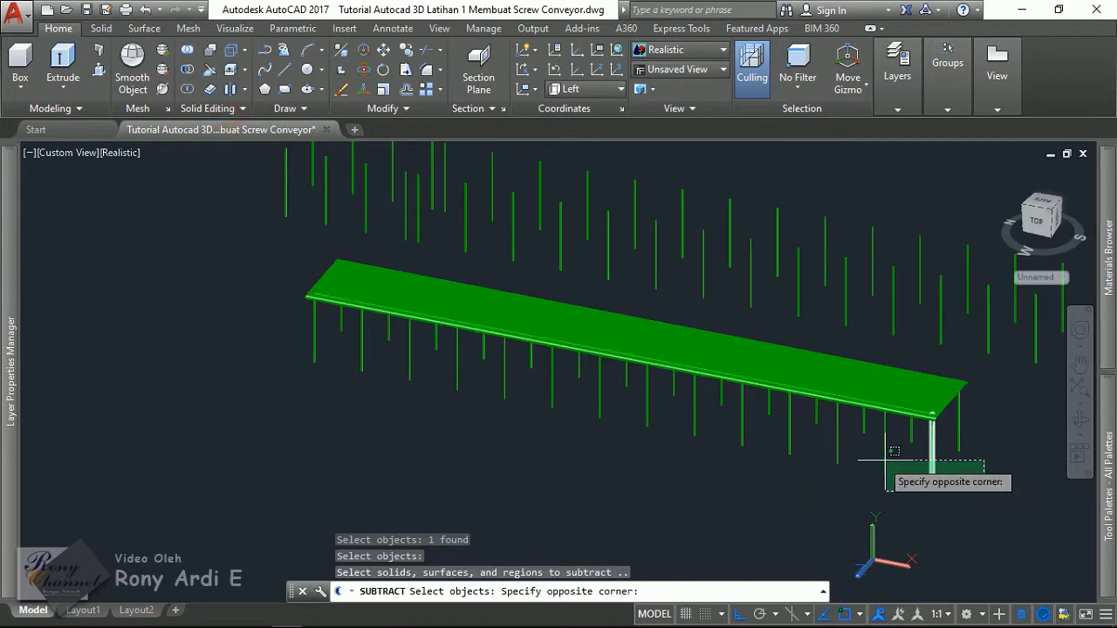
pyautogui.click(828, 422)
pyautogui.scroll(2, 811, 449)
pyautogui.click(817, 458)
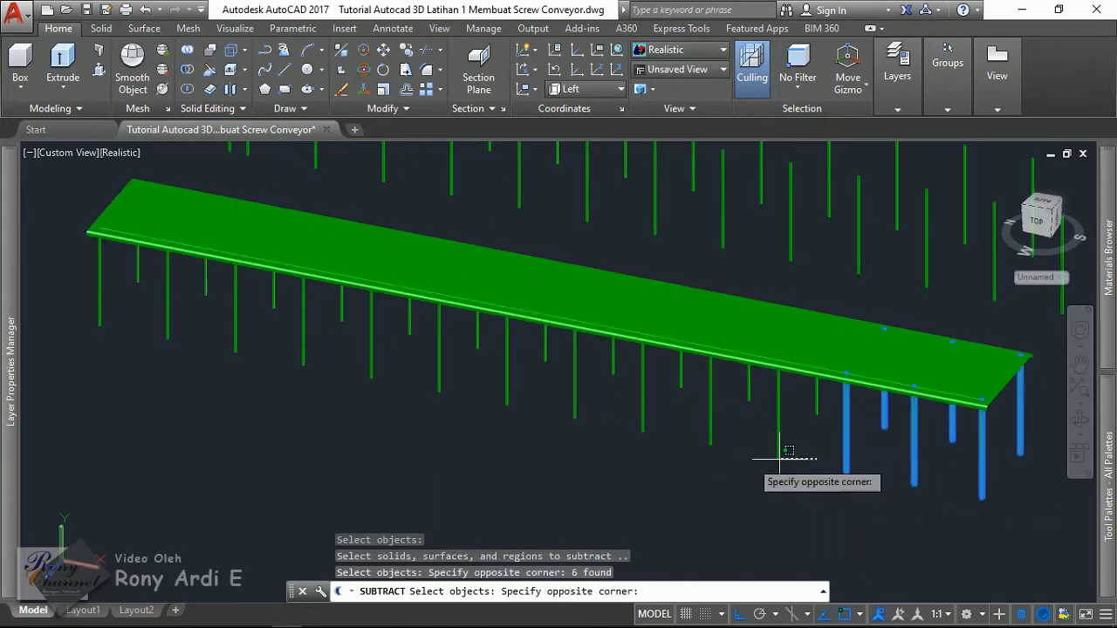
pyautogui.click(497, 377)
pyautogui.moveTo(443, 406); pyautogui.dragTo(705, 454, button='middle')
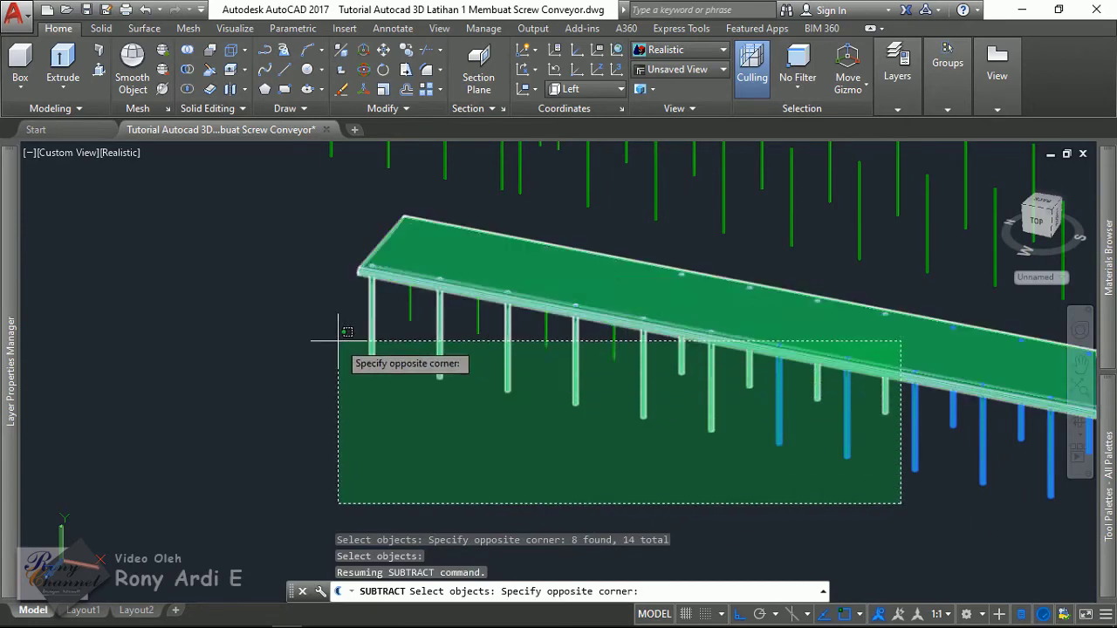
pyautogui.click(292, 290)
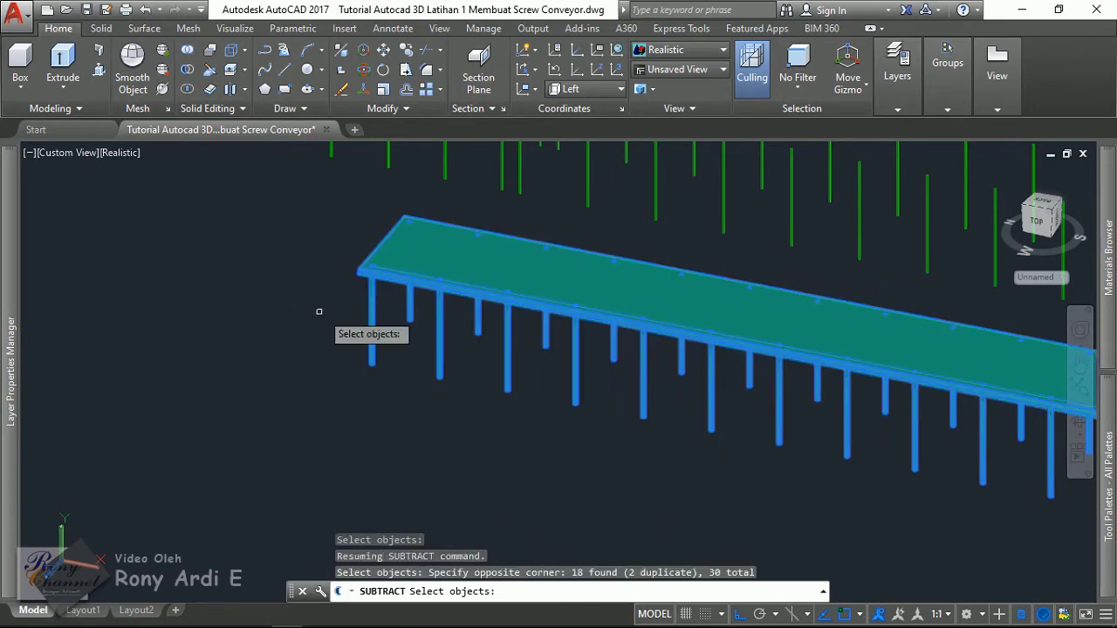
pyautogui.scroll(-2, 311, 321)
pyautogui.scroll(4, 584, 329)
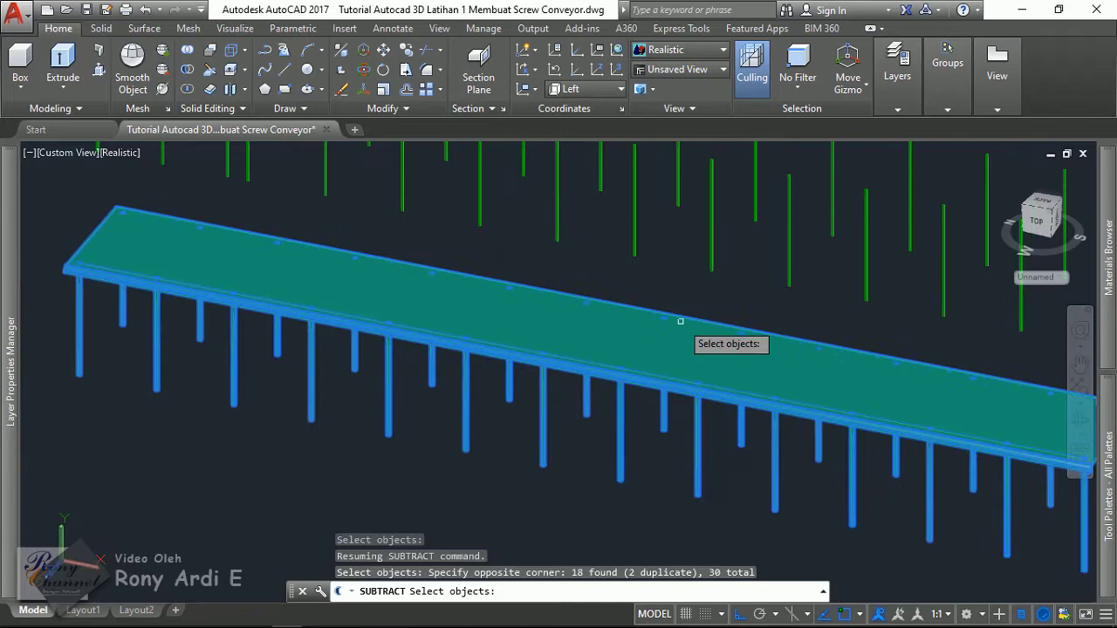
pyautogui.keyDown('shift'); pyautogui.click(586, 329); pyautogui.keyUp('shift')
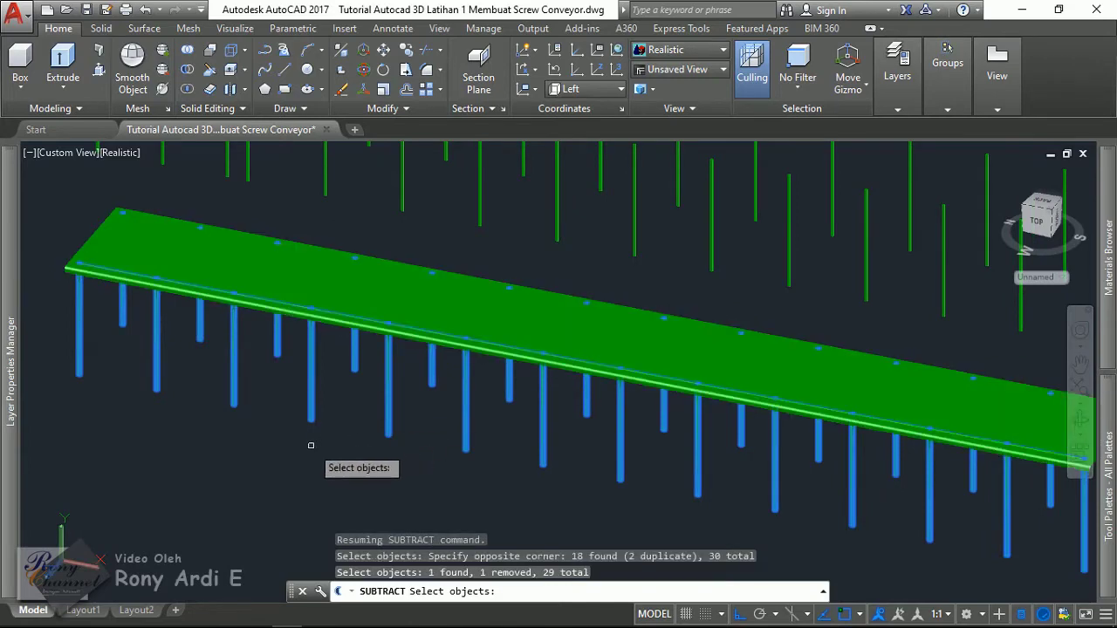
pyautogui.press('Return')
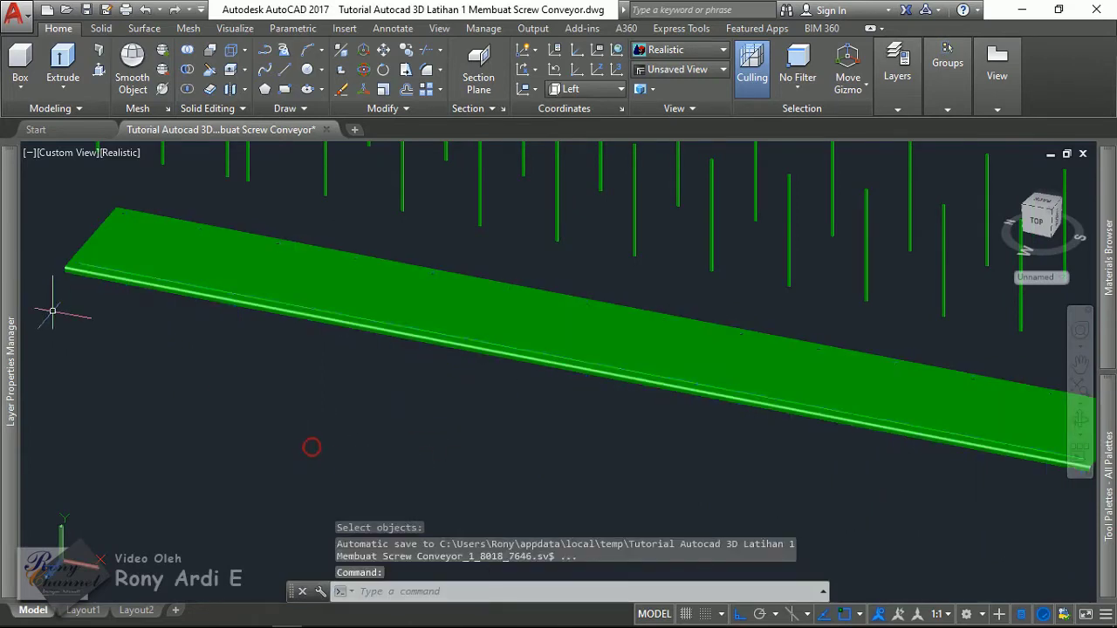
pyautogui.scroll(3, 413, 215)
pyautogui.scroll(2, 413, 215)
pyautogui.scroll(-1, 295, 250)
pyautogui.scroll(-3, 558, 322)
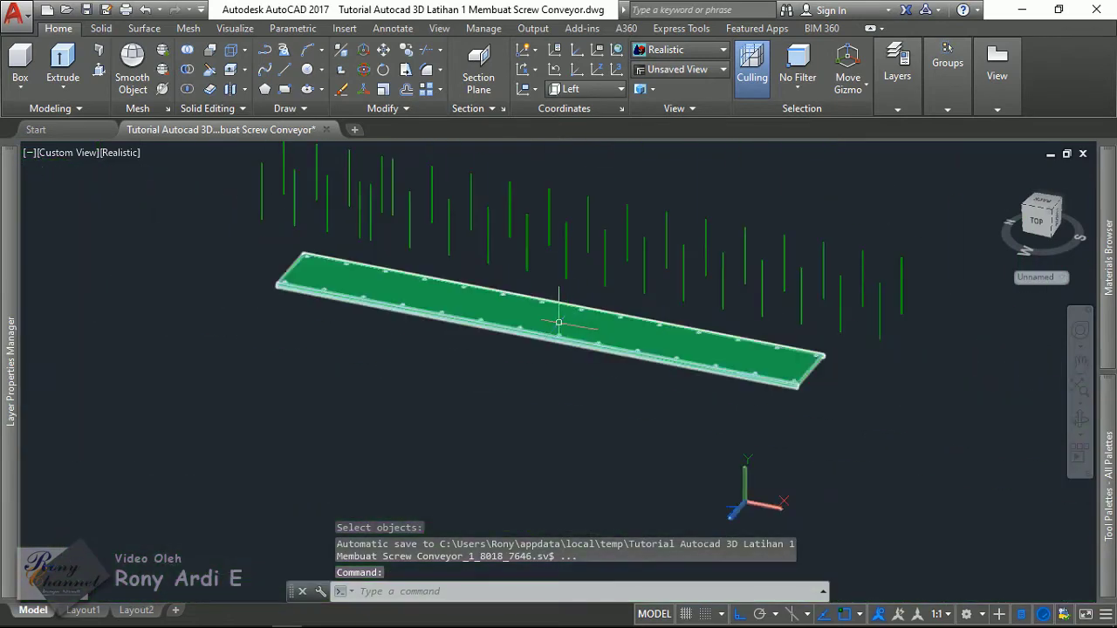
# Turn layer Tutup Atas 2 on and current layer Tutup Atas 1 off.
pyautogui.click(12, 419)
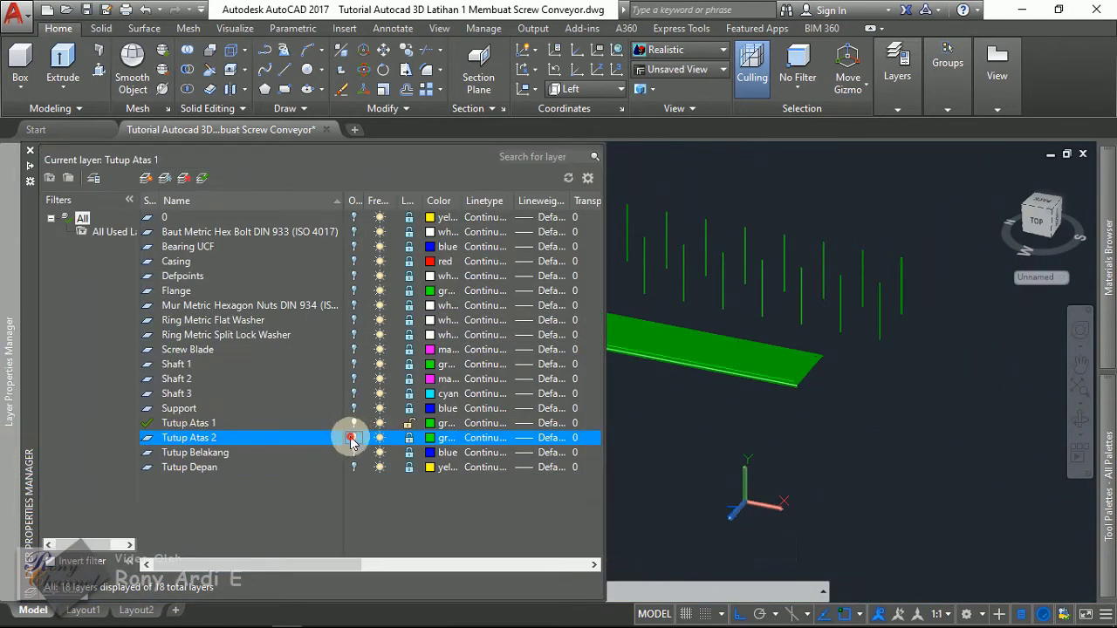
pyautogui.click(352, 439)
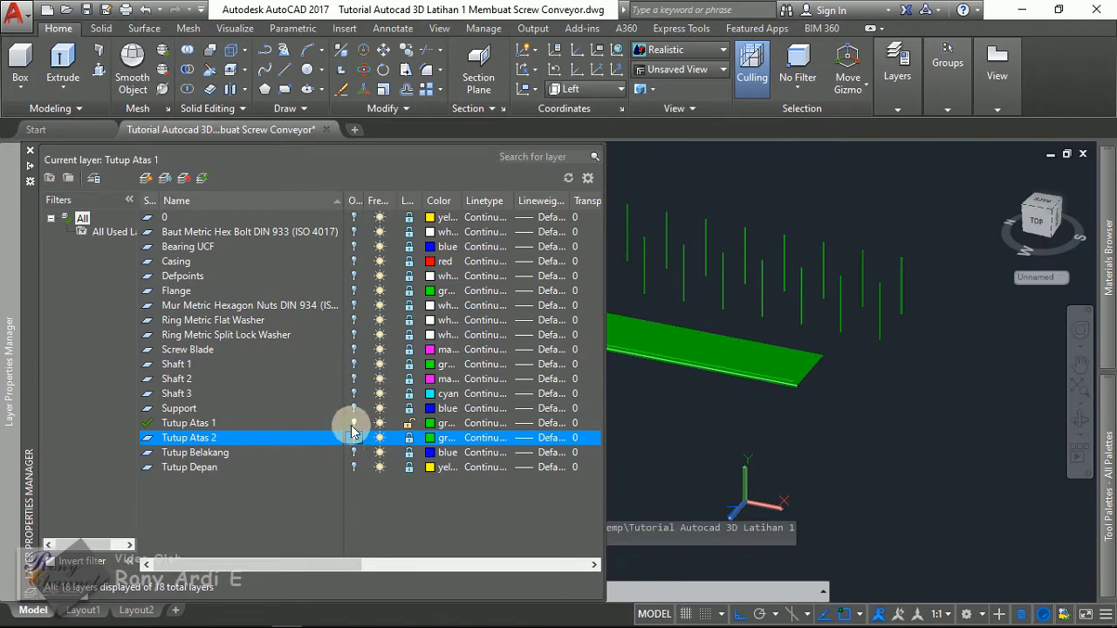
pyautogui.click(353, 423)
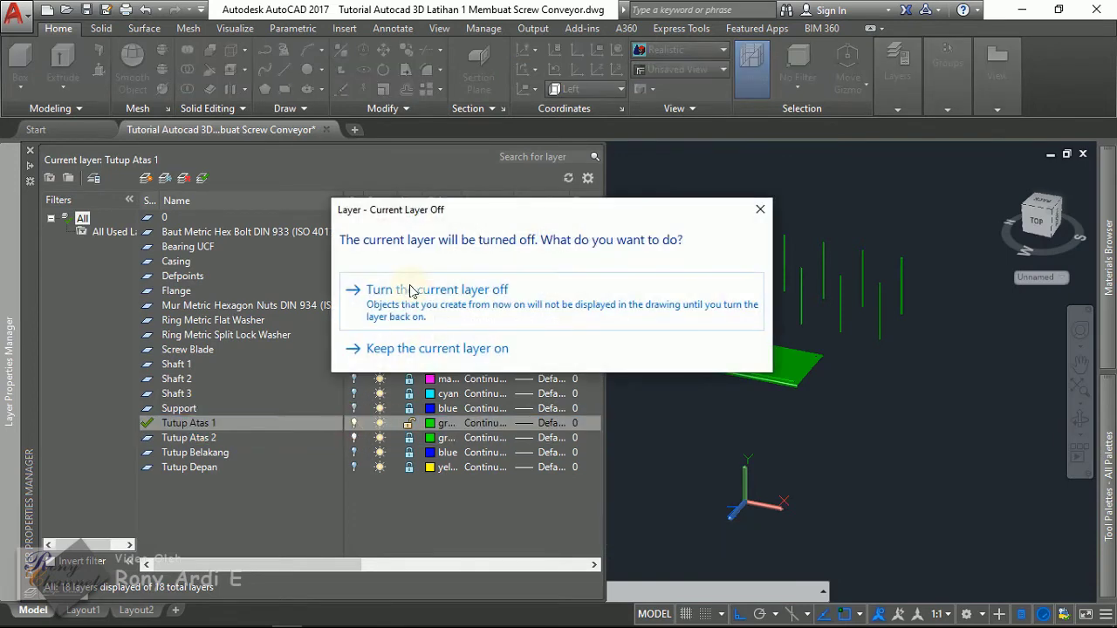
pyautogui.click(407, 297)
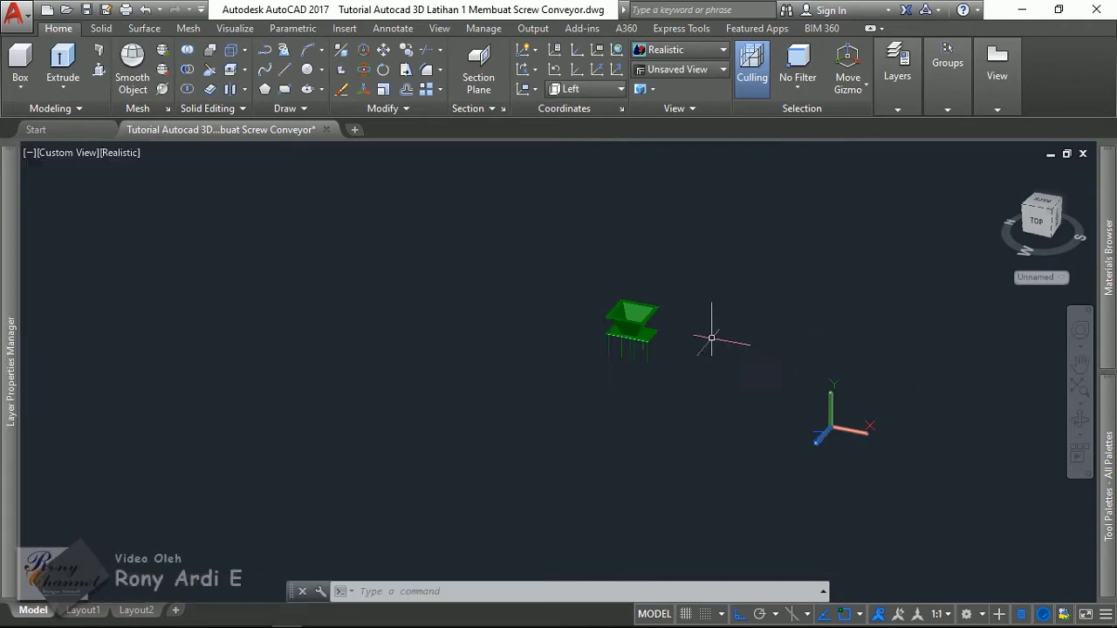
pyautogui.scroll(3, 716, 417)
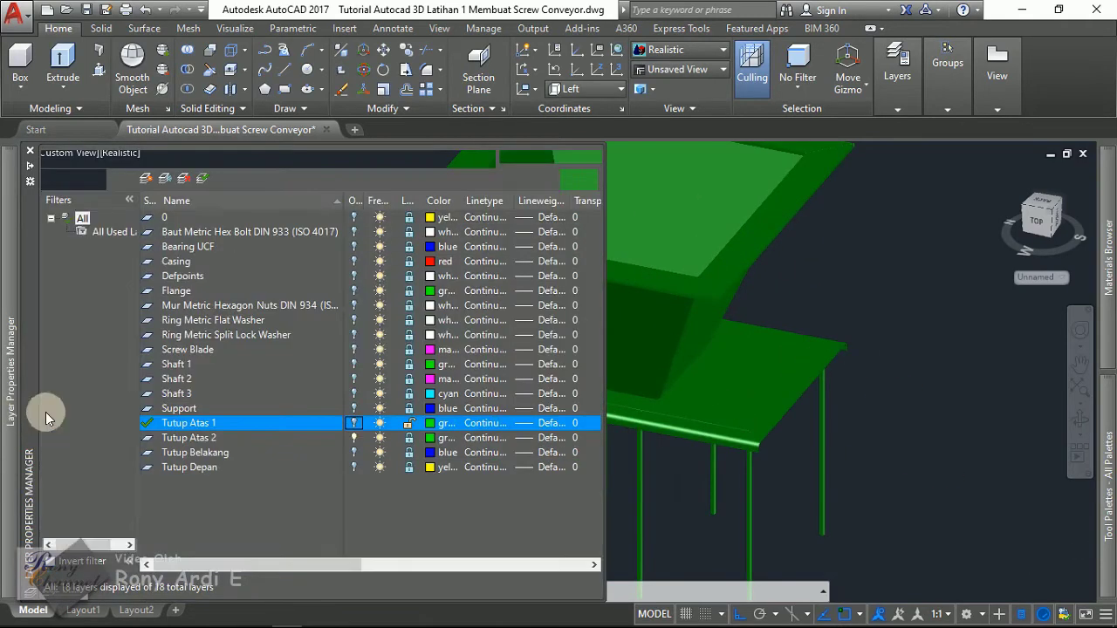
pyautogui.click(404, 437)
pyautogui.scroll(-3, 907, 369)
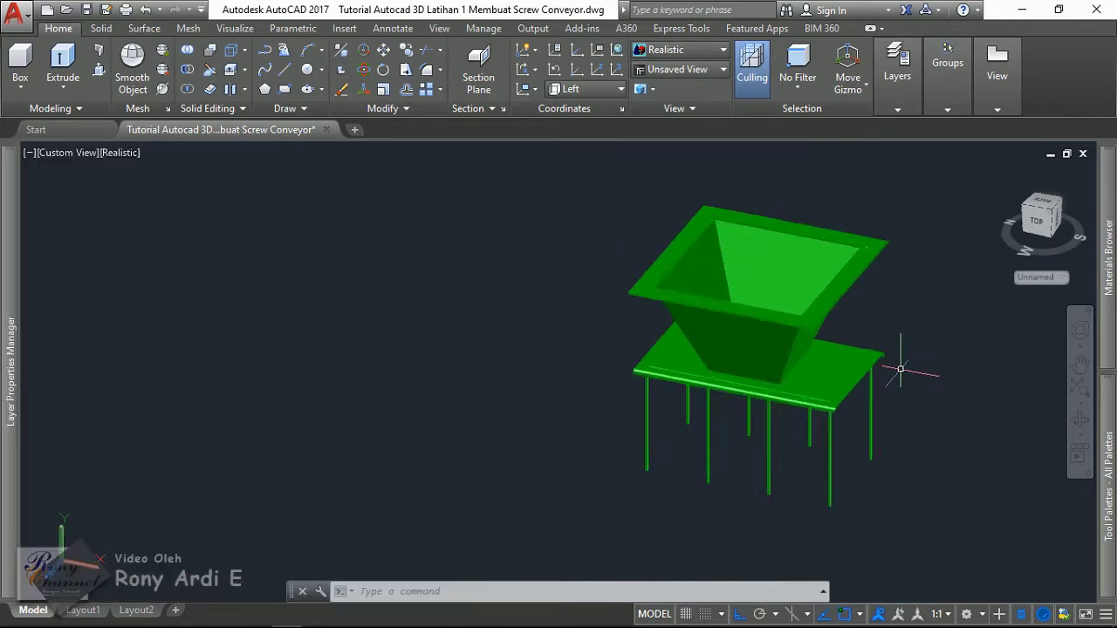
pyautogui.scroll(3, 901, 369)
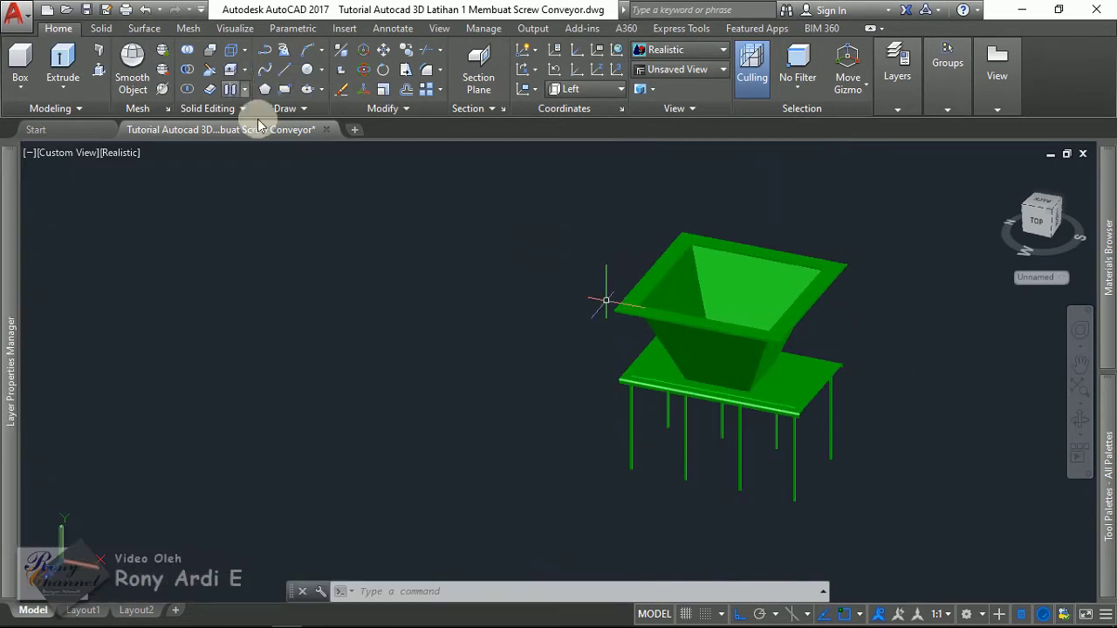
# Start a Subtract keeping the green Tutup Atas 2 cover plate as the base solid.
pyautogui.click(829, 375)
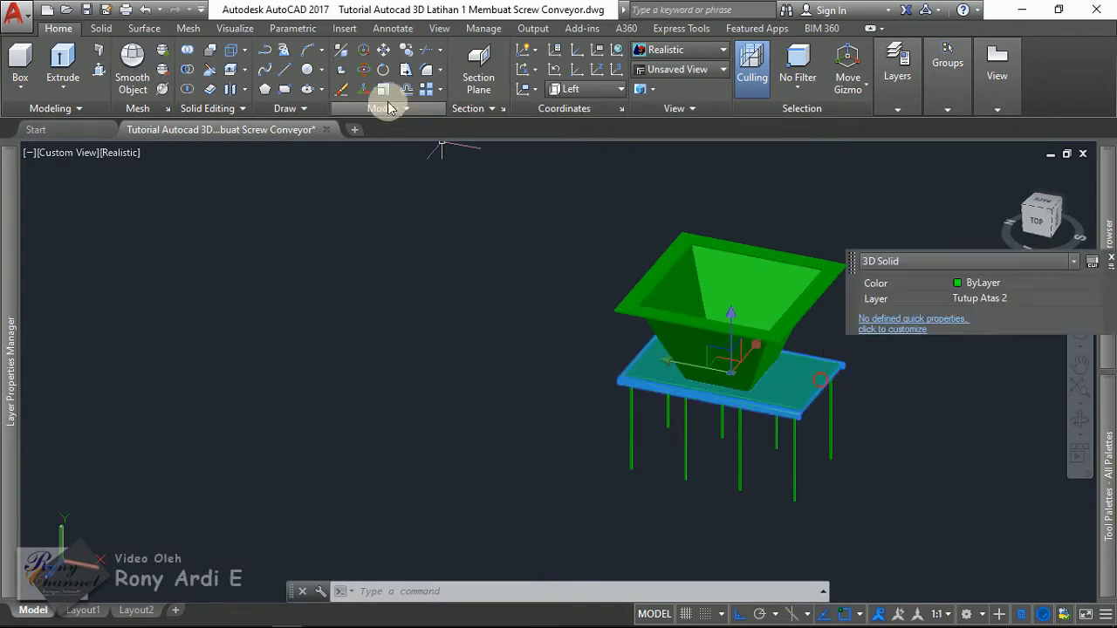
pyautogui.press('Escape')
pyautogui.click(188, 75)
pyautogui.click(807, 397)
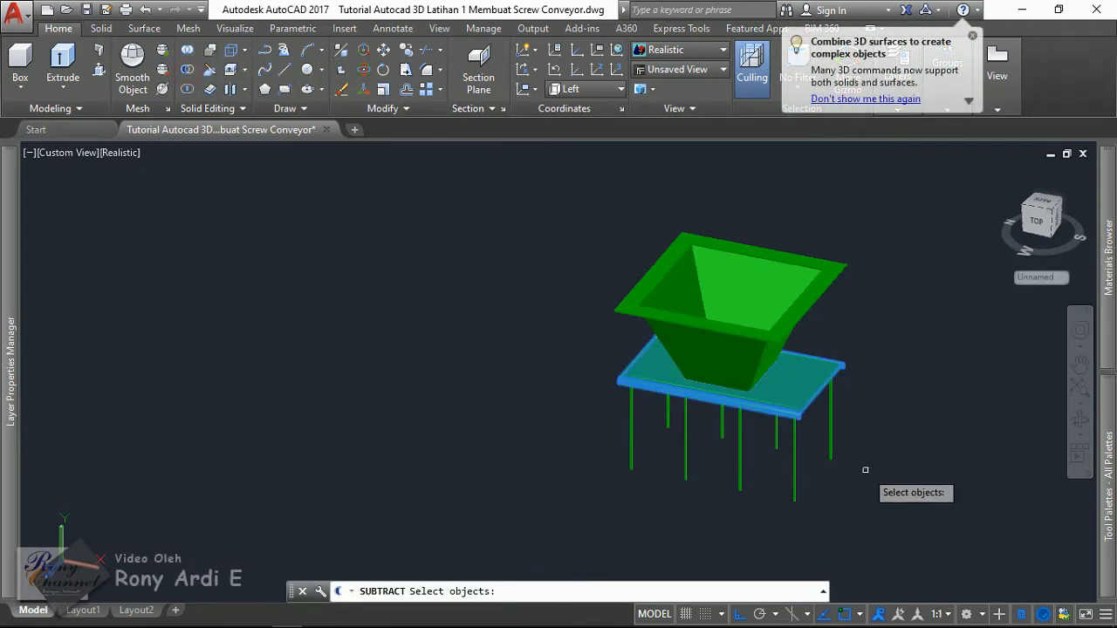
pyautogui.scroll(3, 842, 445)
pyautogui.press('Return')
# Window-select the support legs and cut them out, leaving small holes along the plate edge.
pyautogui.click(867, 445)
pyautogui.click(543, 423)
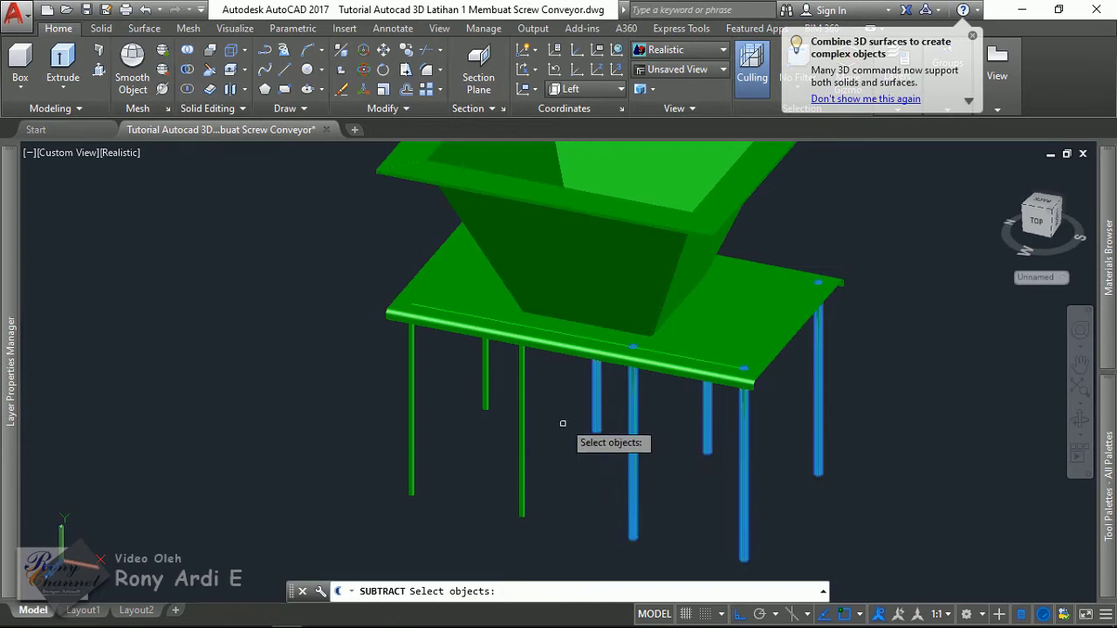
pyautogui.click(569, 430)
pyautogui.click(414, 382)
pyautogui.press('Return')
pyautogui.scroll(3, 424, 281)
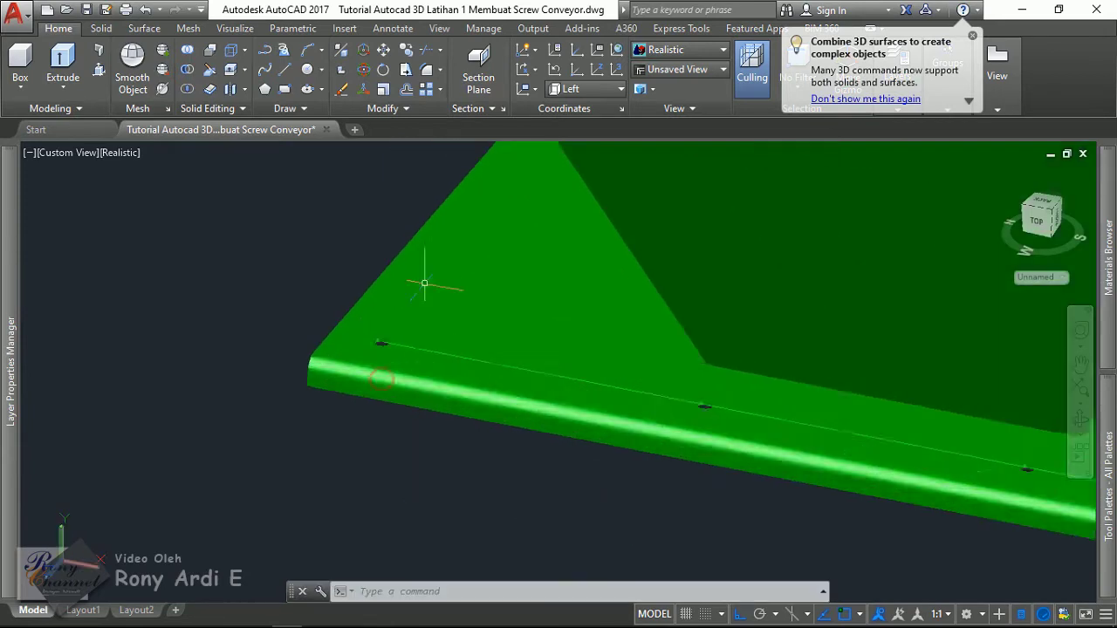
pyautogui.scroll(3, 303, 377)
pyautogui.scroll(-5, 718, 515)
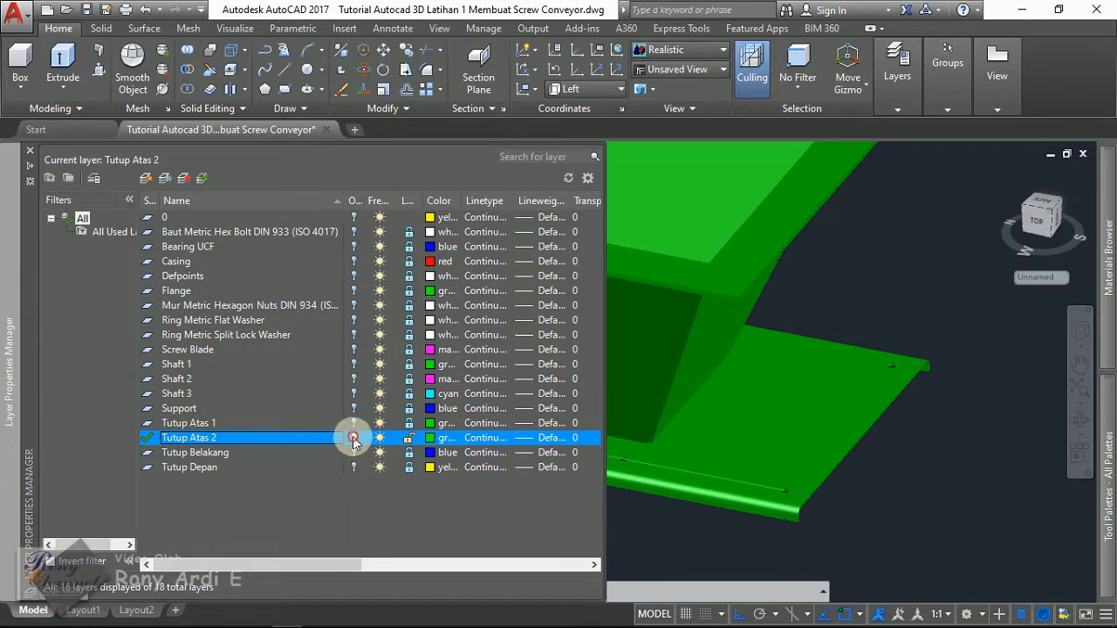
# Turn off layer Tutup Atas 2, then make Tutup Atas 1 current and turned on.
pyautogui.click(353, 438)
pyautogui.click(392, 311)
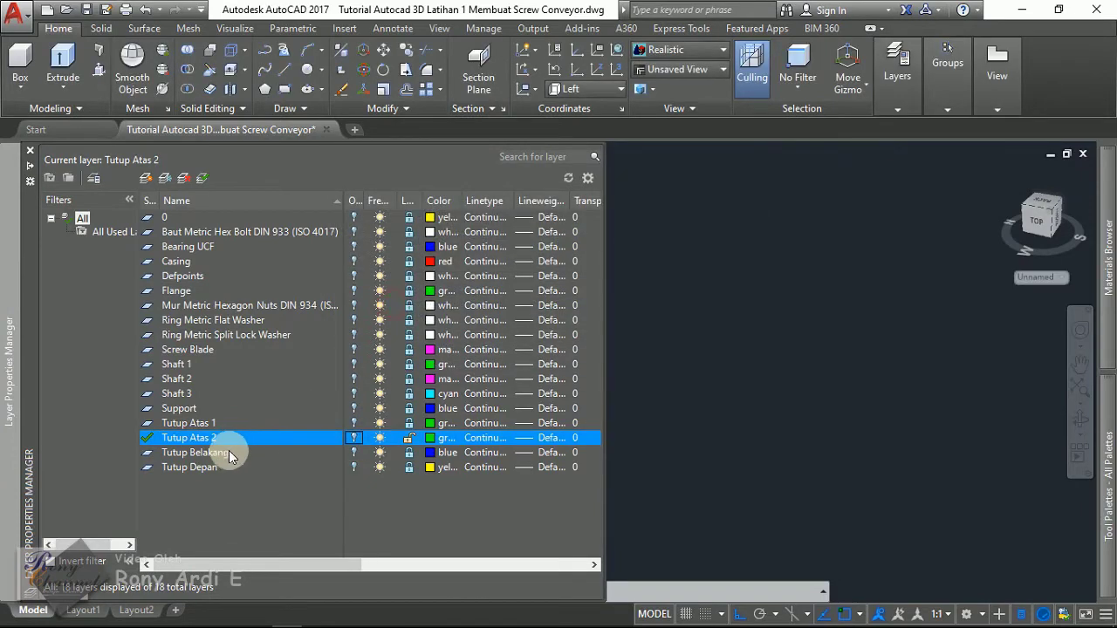
pyautogui.click(218, 423)
pyautogui.click(354, 423)
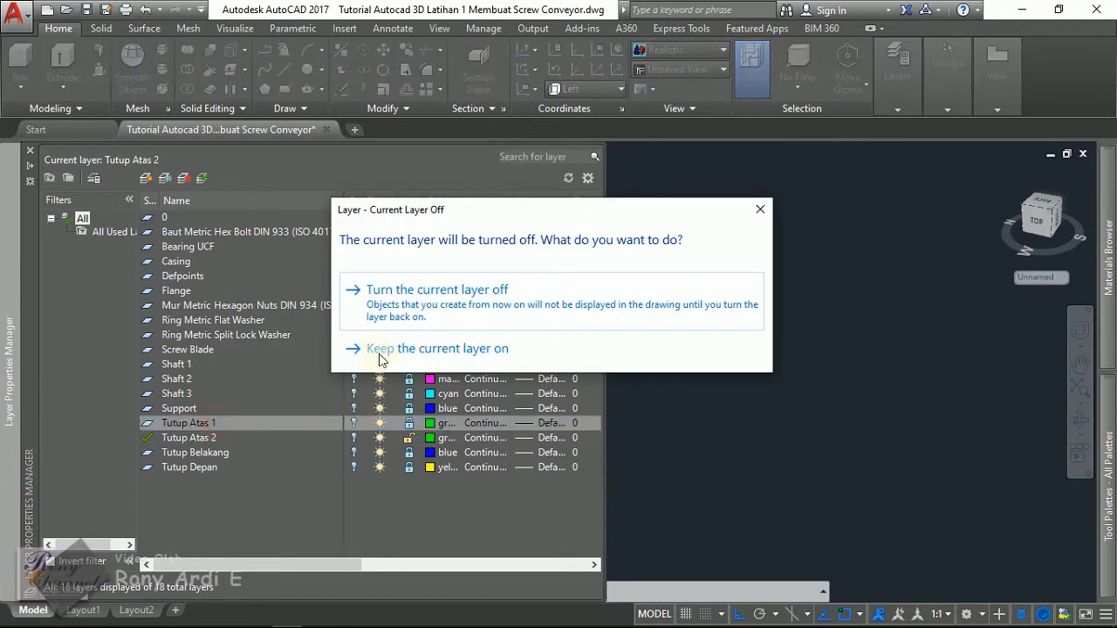
pyautogui.click(386, 297)
pyautogui.click(353, 423)
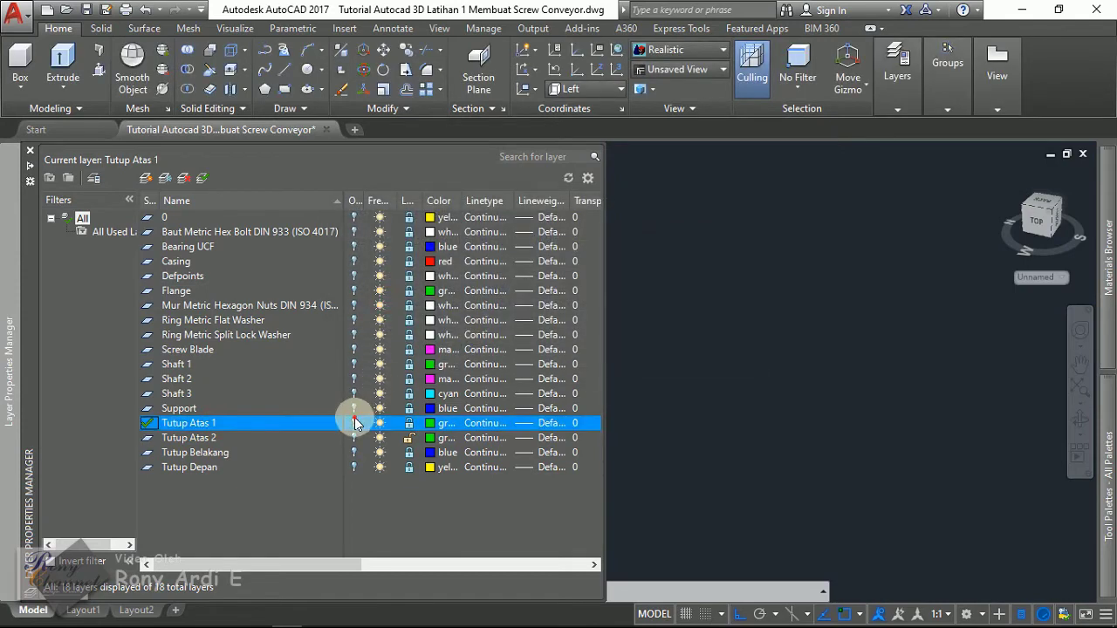
pyautogui.scroll(-3, 731, 369)
# Select a leg path array and start EXPLODE (X), then cancel it.
pyautogui.moveTo(835, 363); pyautogui.dragTo(436, 324, button='middle')
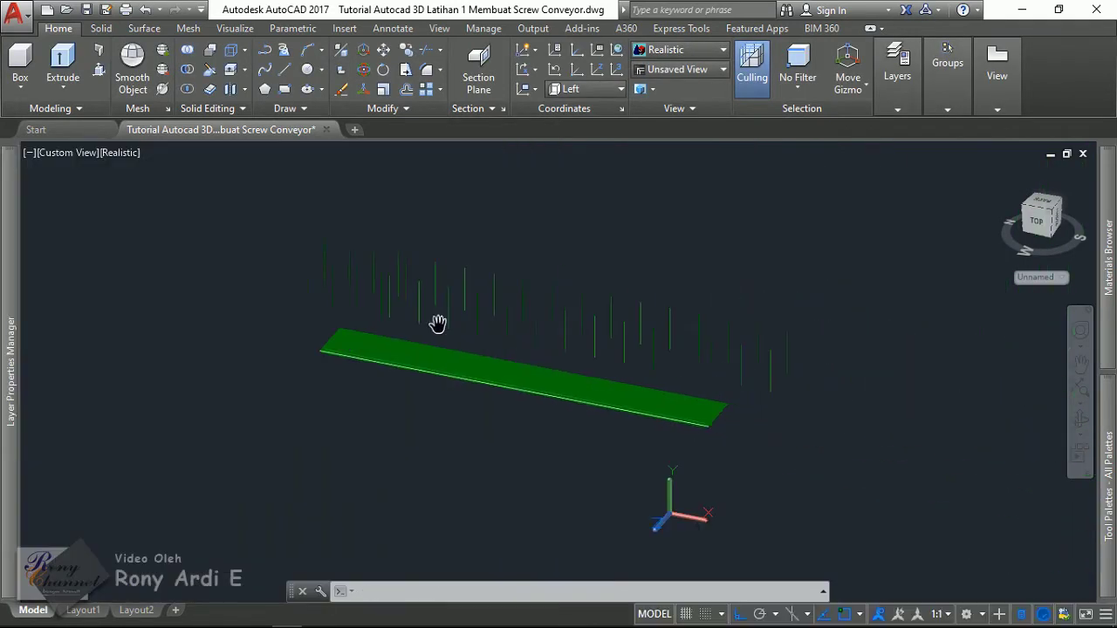
pyautogui.scroll(1, 654, 349)
pyautogui.click(874, 370)
pyautogui.click(739, 324)
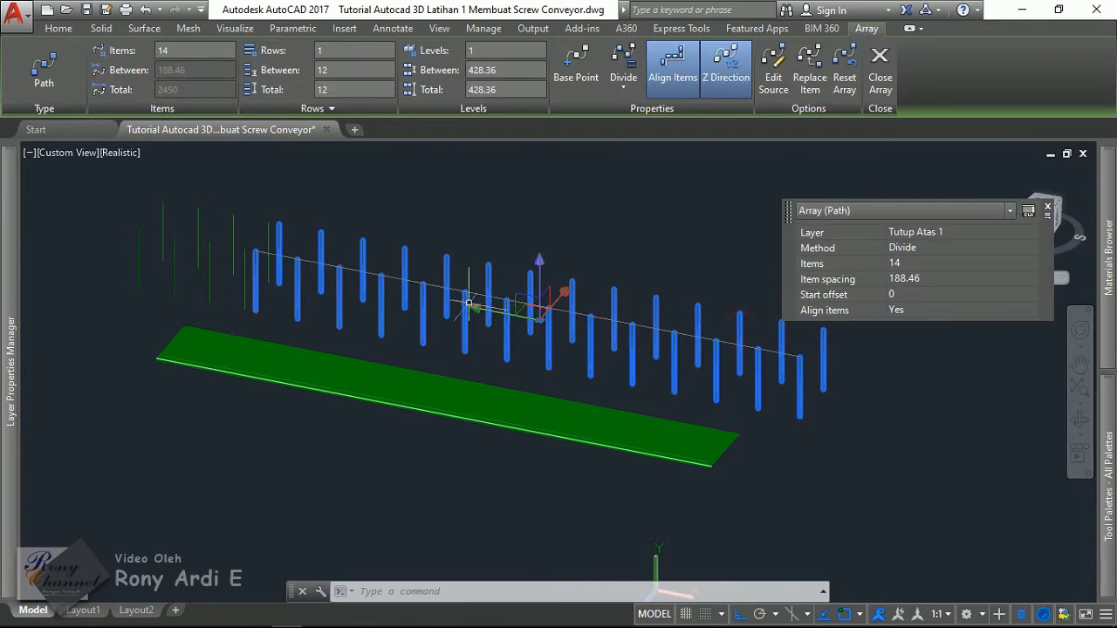
pyautogui.write('x')
pyautogui.press('Return')
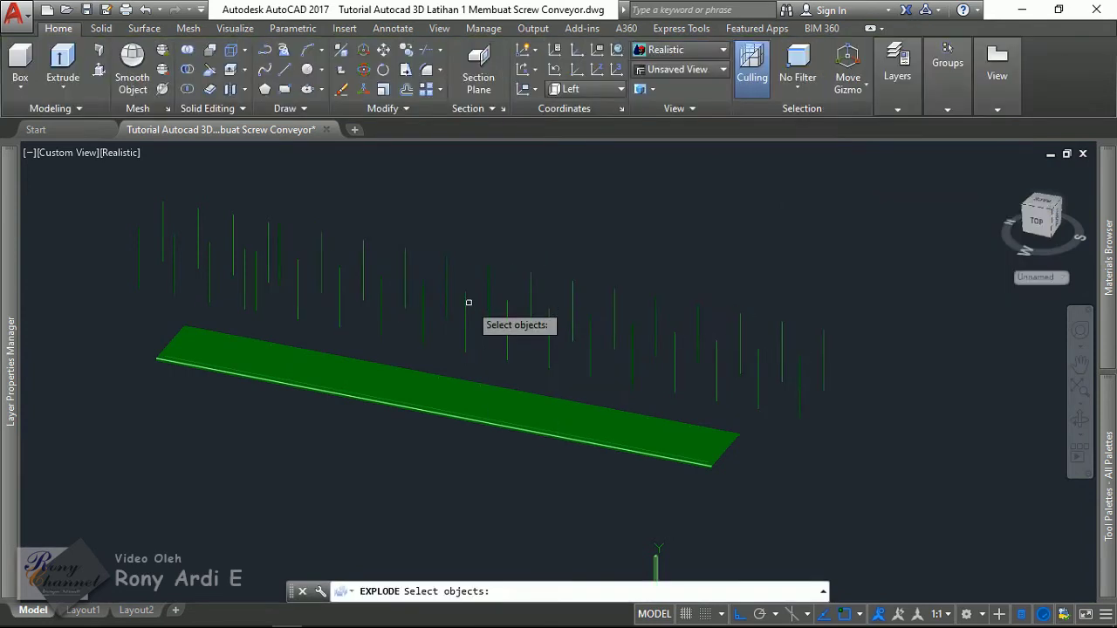
pyautogui.press('Escape')
# Select the left and right leg arrays, then clear the selection.
pyautogui.click(287, 187)
pyautogui.click(174, 261)
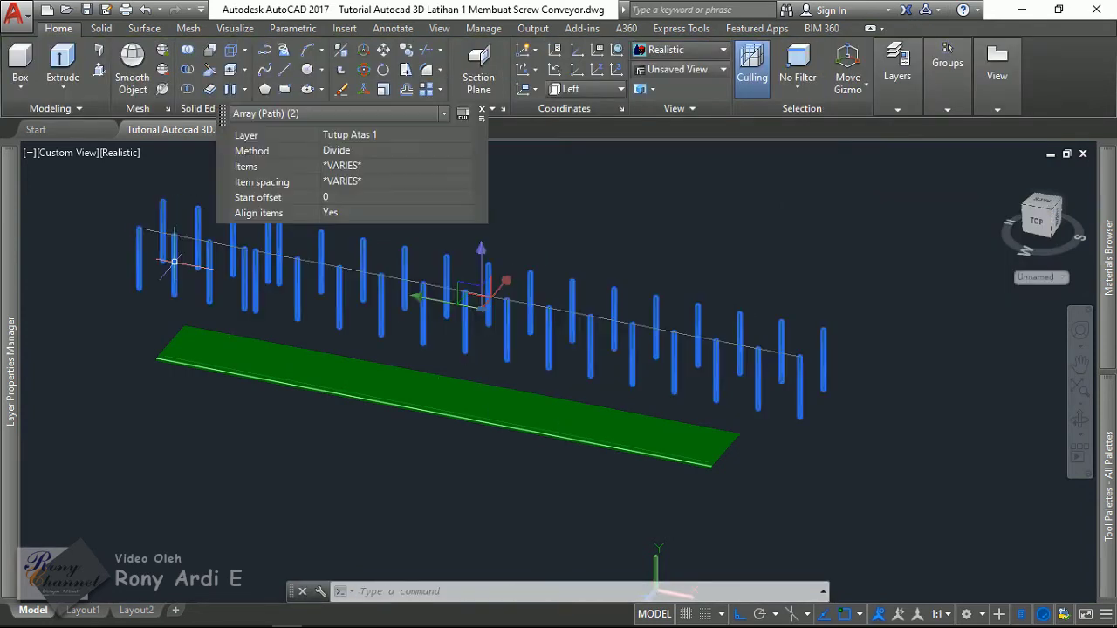
pyautogui.press('Escape')
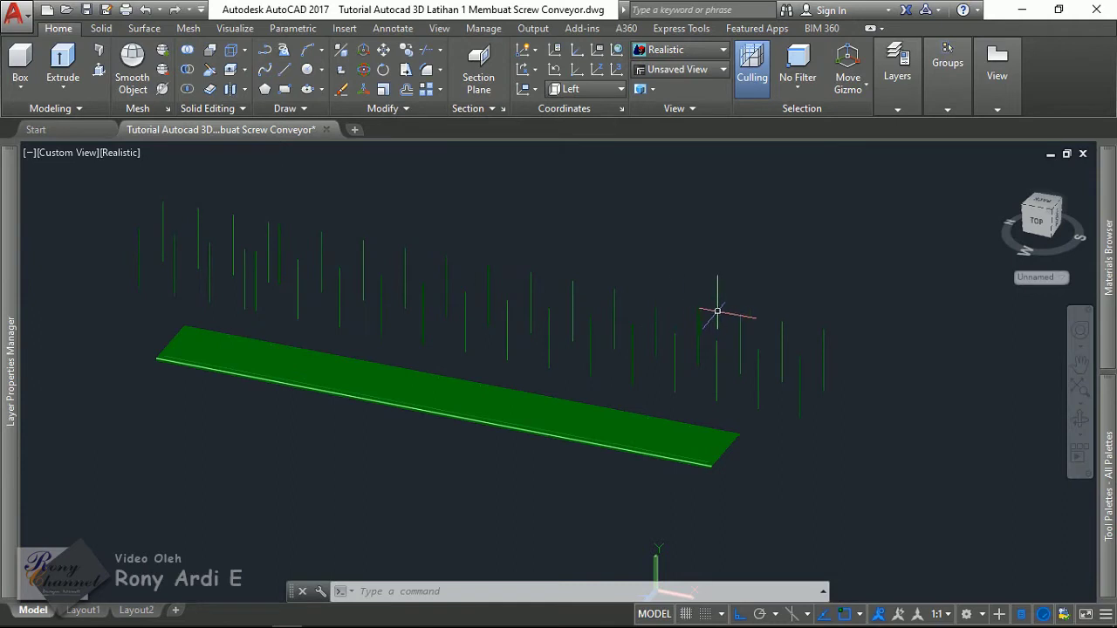
pyautogui.click(568, 329)
pyautogui.click(571, 338)
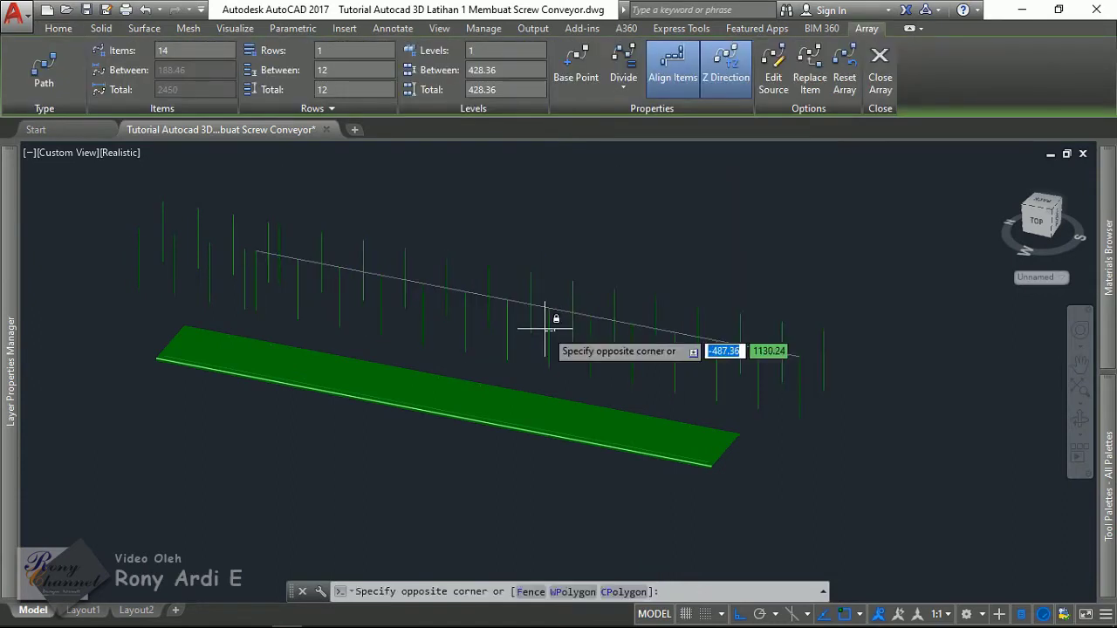
pyautogui.click(541, 327)
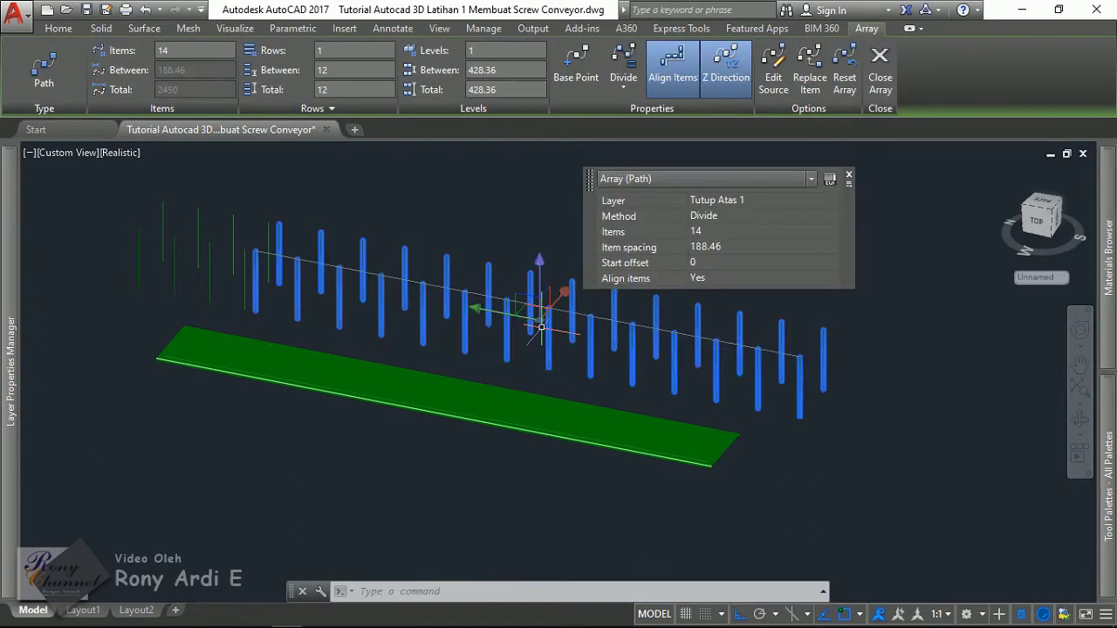
pyautogui.click(210, 258)
pyautogui.press('Escape')
# Start MOVE on the leg arrays and cancel it without moving anything.
pyautogui.write('m')
pyautogui.press('Return')
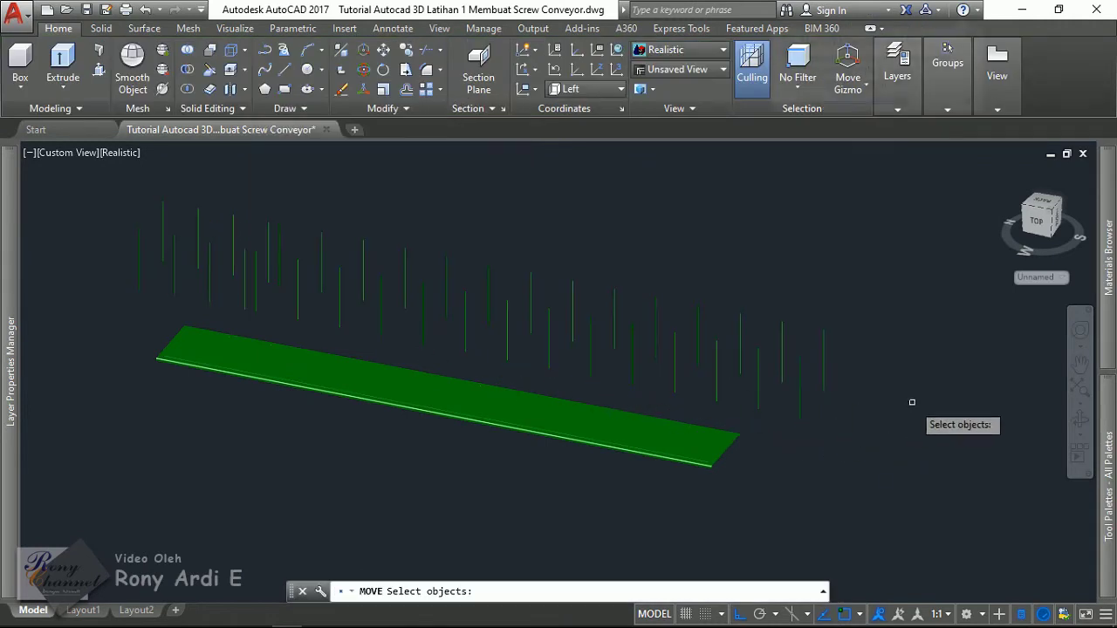
pyautogui.click(913, 404)
pyautogui.click(837, 450)
pyautogui.click(854, 370)
pyautogui.click(665, 276)
pyautogui.moveTo(10, 371)
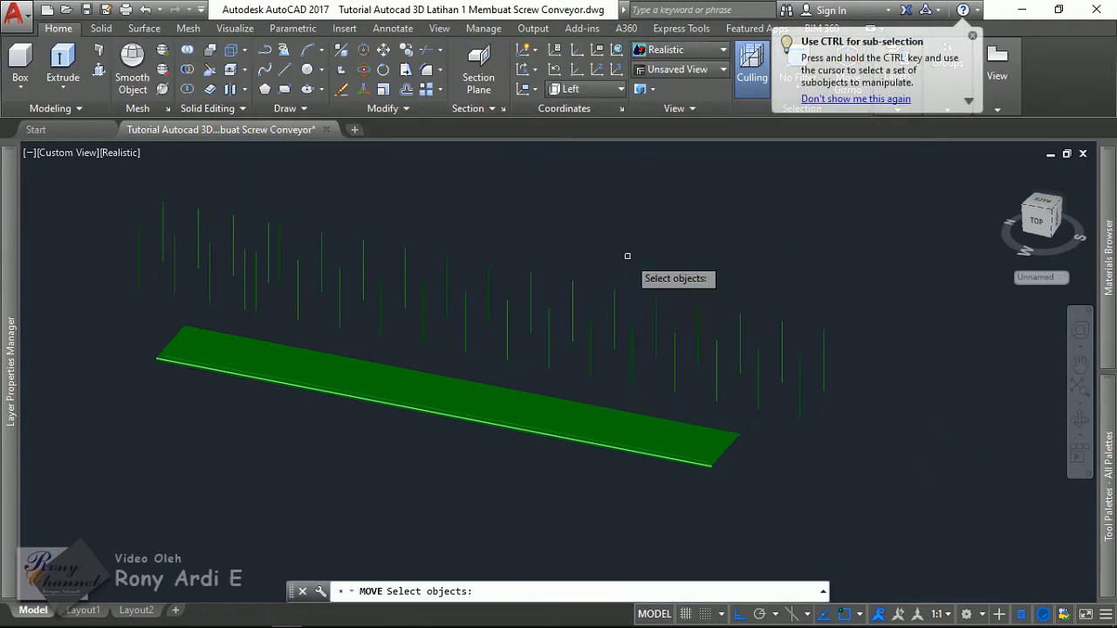
pyautogui.press('Escape')
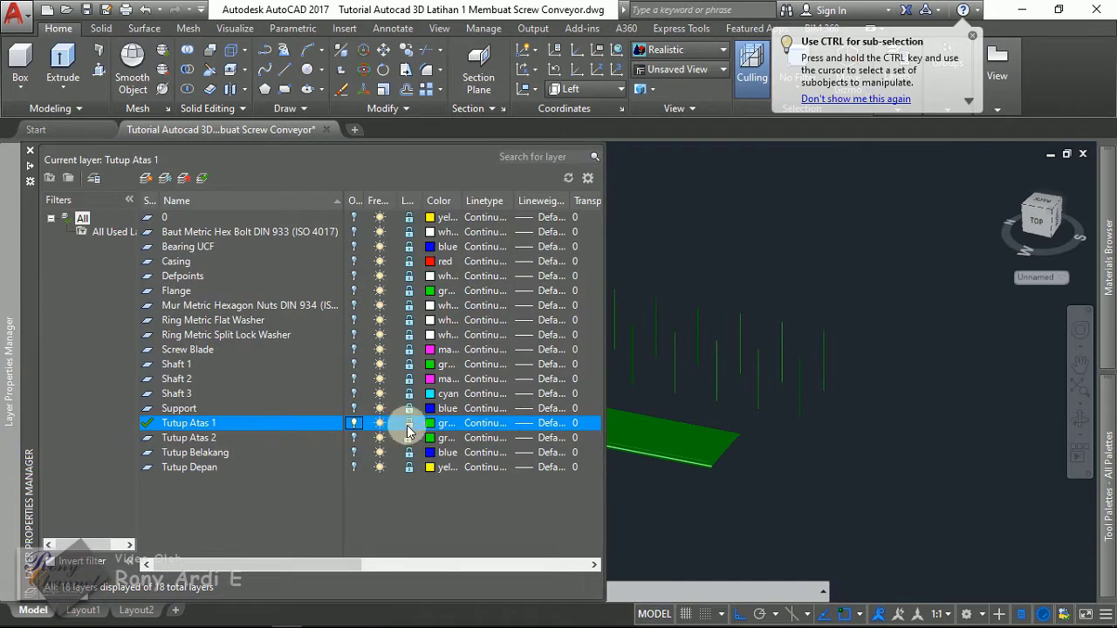
# Lock the Tutup Atas 1 layer and select Tutup Atas 2 in the layer list.
pyautogui.click(407, 425)
pyautogui.click(408, 438)
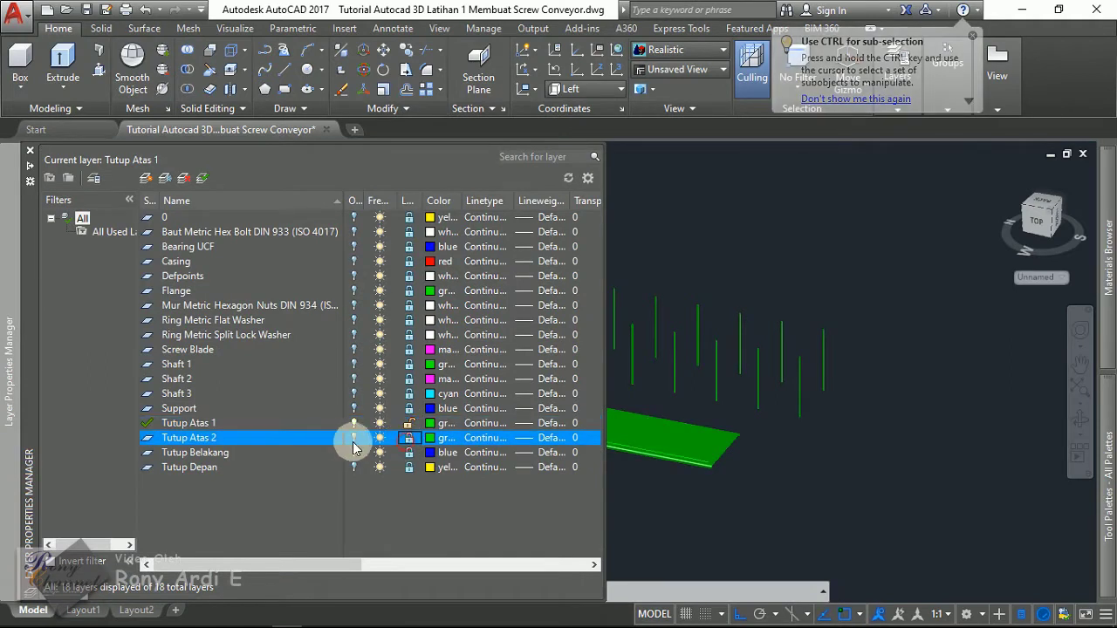
pyautogui.scroll(-3, 872, 386)
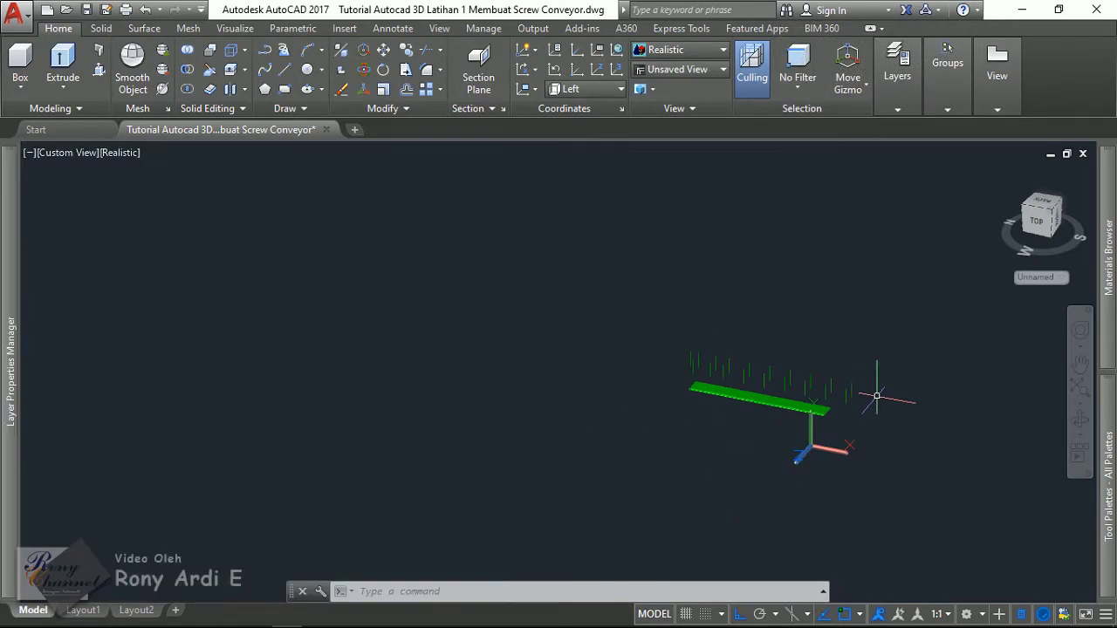
# Move both leg path arrays down so they hang beneath the long green plate.
pyautogui.click(707, 349)
pyautogui.click(859, 384)
pyautogui.scroll(3, 696, 356)
pyautogui.click(696, 356)
pyautogui.click(573, 407)
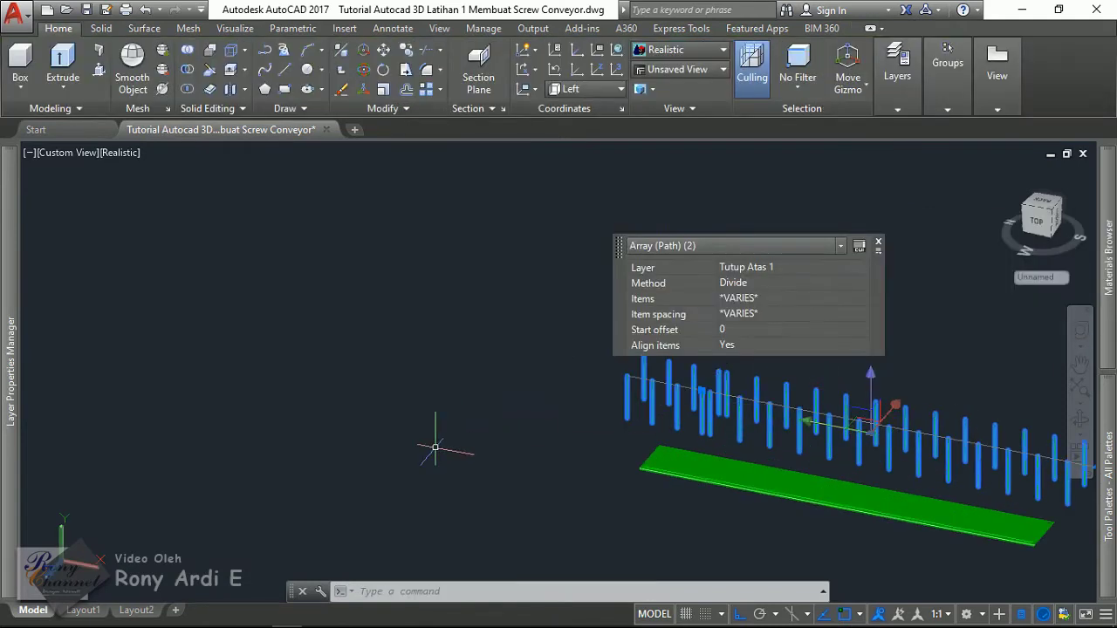
pyautogui.write('m')
pyautogui.press('Return')
pyautogui.click(459, 438)
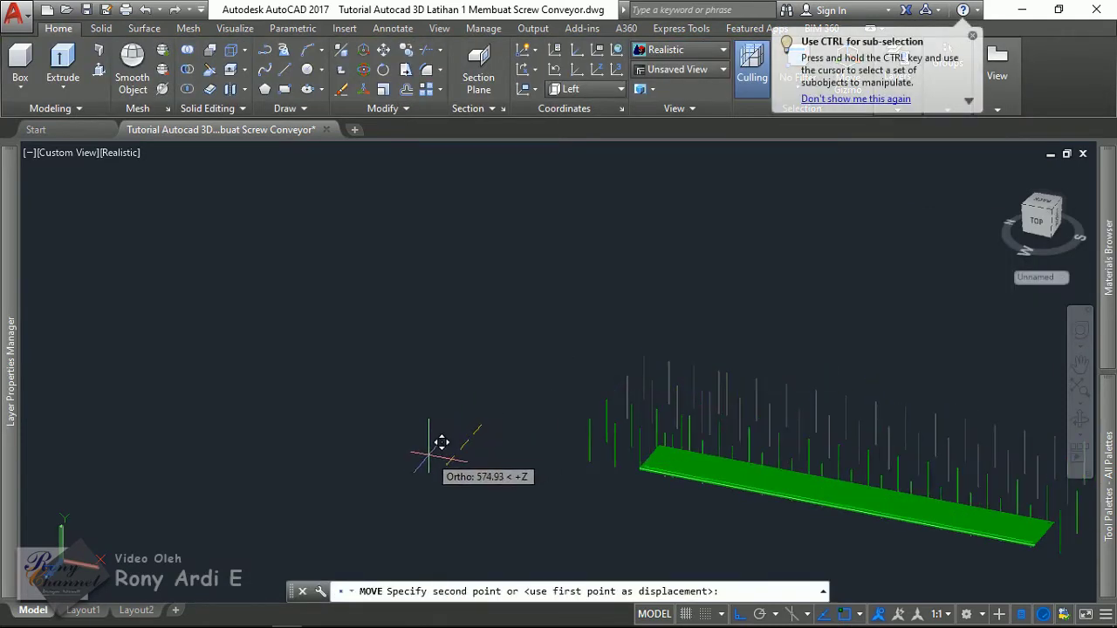
pyautogui.write('1000')
pyautogui.press('Return')
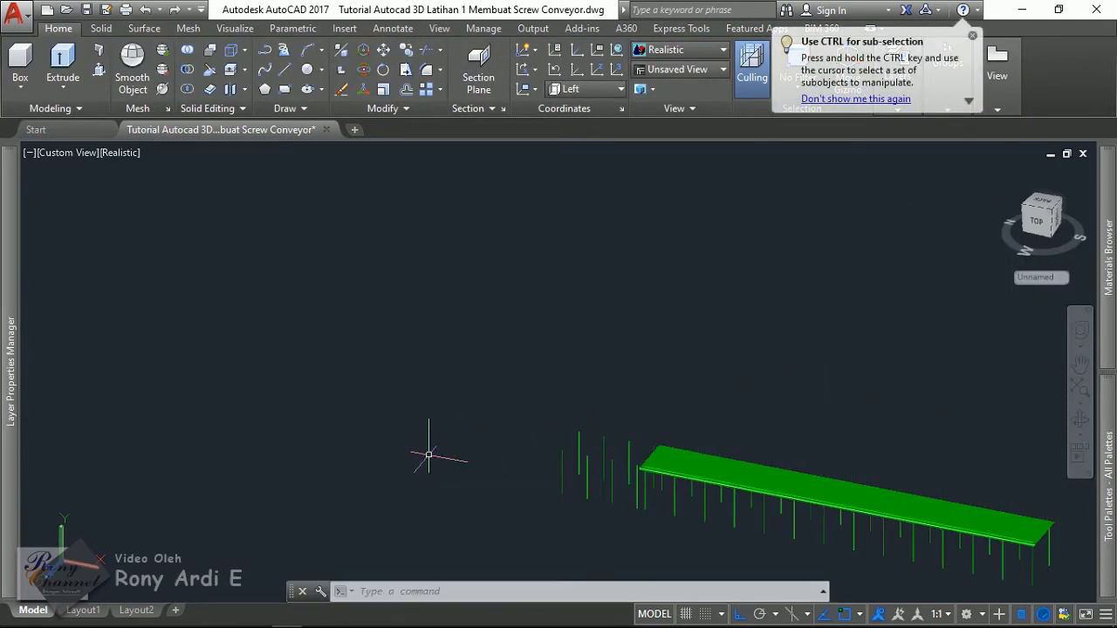
# Select both rod path arrays and explode them with X into individual rods.
pyautogui.keyDown('shift'); pyautogui.moveTo(389, 433); pyautogui.dragTo(735, 392, button='middle'); pyautogui.keyUp('shift')
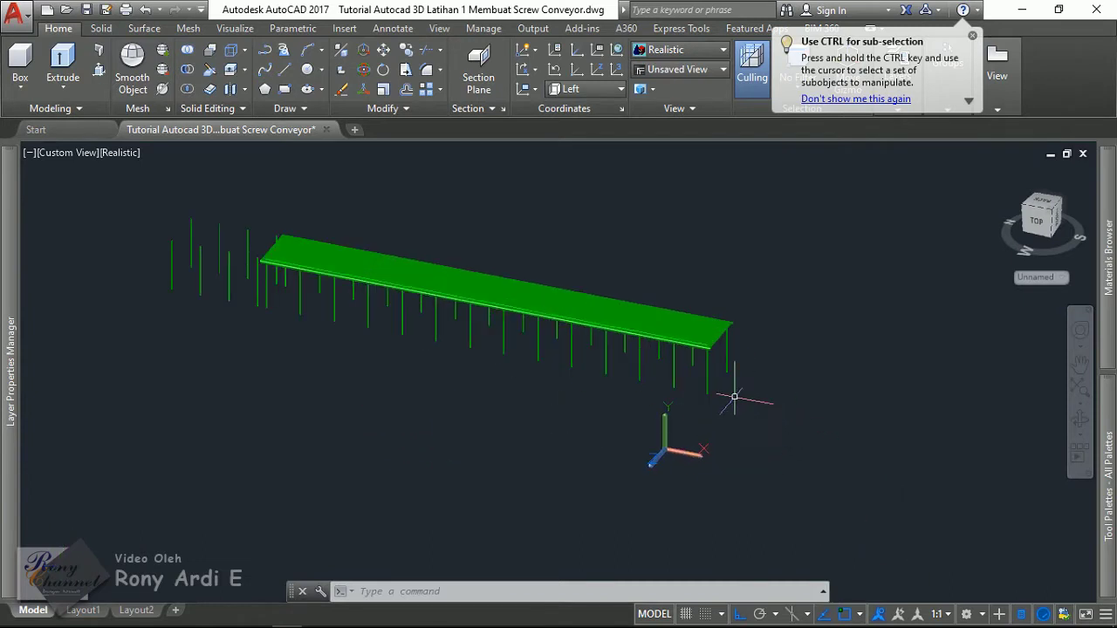
pyautogui.click(731, 392)
pyautogui.click(224, 378)
pyautogui.click(225, 379)
pyautogui.click(126, 261)
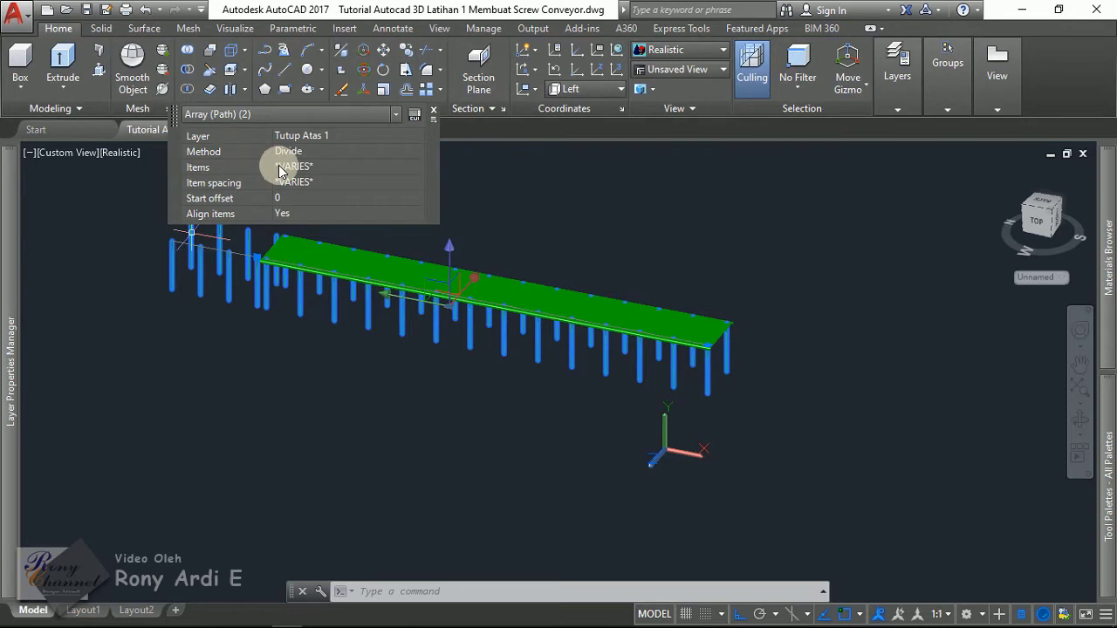
pyautogui.write('x')
pyautogui.press('Return')
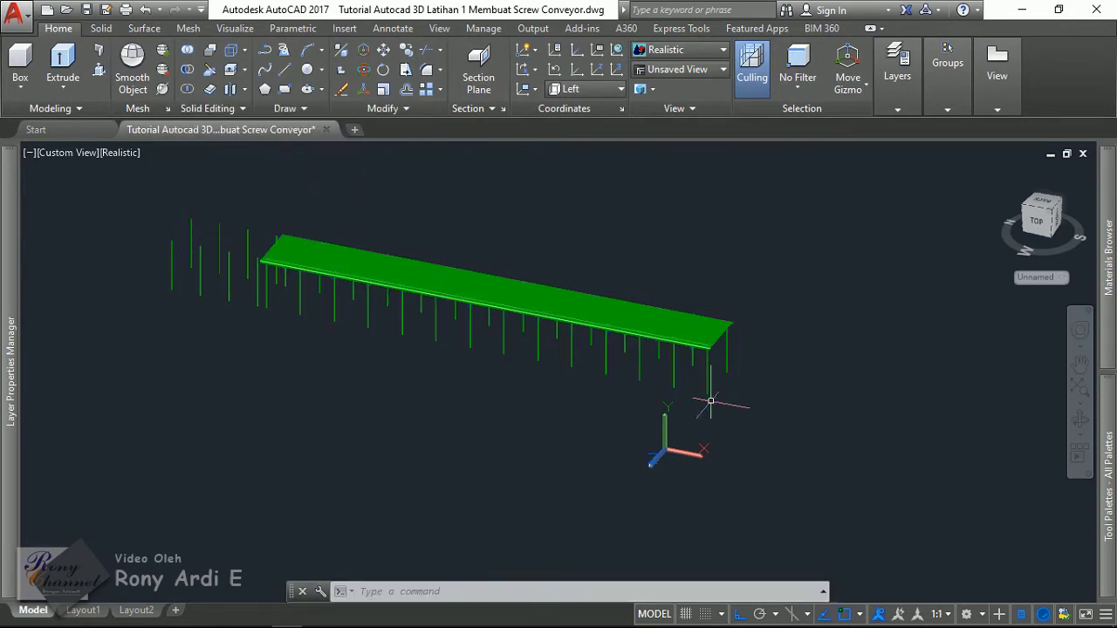
pyautogui.scroll(2, 710, 402)
# Window-select all 38 objects, then remove the cover plate, leaving the 37 rods.
pyautogui.click(768, 387)
pyautogui.click(468, 320)
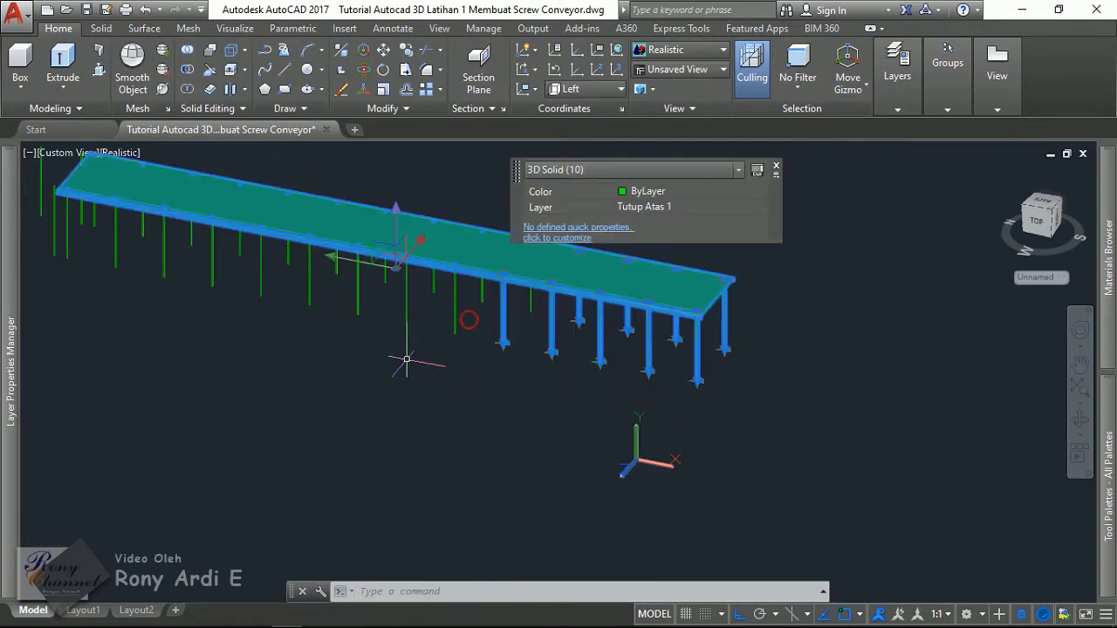
pyautogui.moveTo(406, 358); pyautogui.dragTo(638, 376, button='middle')
pyautogui.scroll(-3, 641, 379)
pyautogui.click(724, 430)
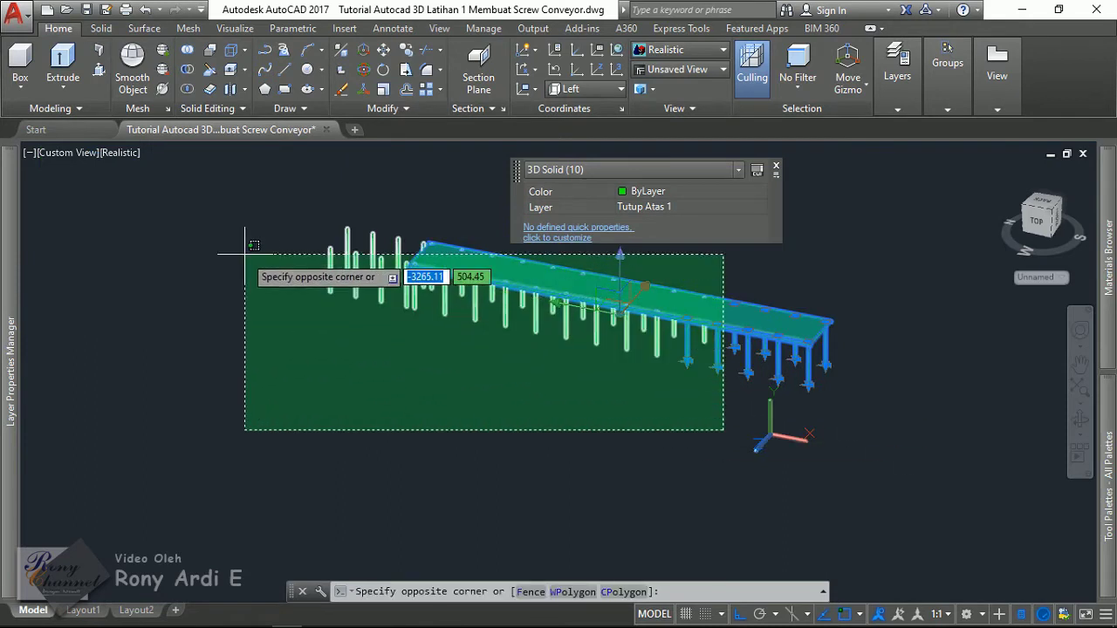
pyautogui.click(243, 212)
pyautogui.scroll(3, 641, 221)
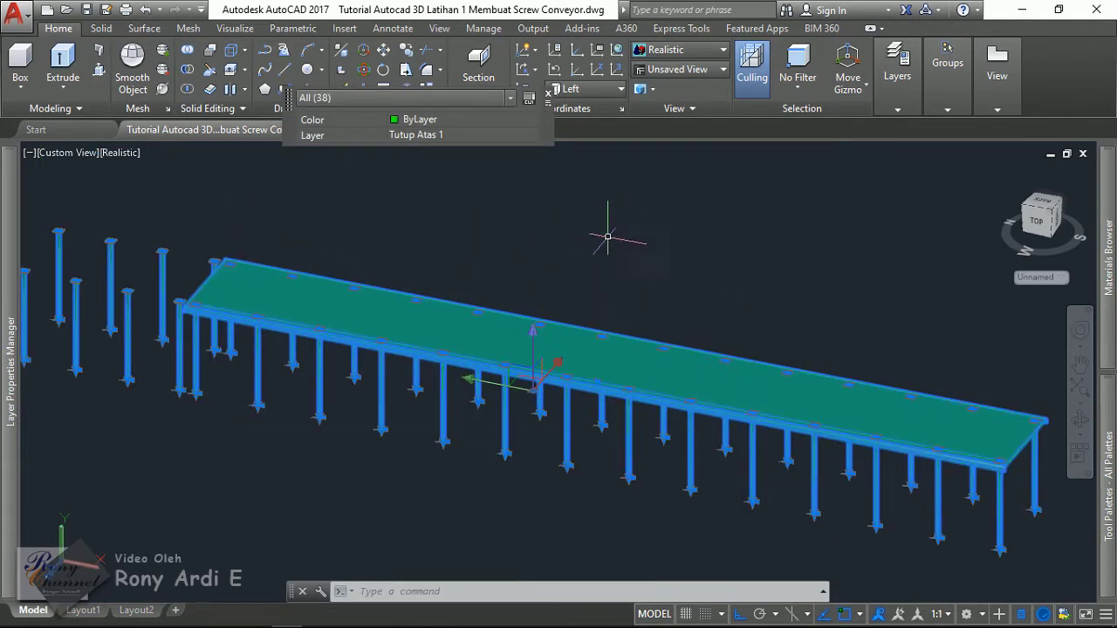
pyautogui.keyDown('shift'); pyautogui.click(336, 300); pyautogui.keyUp('shift')
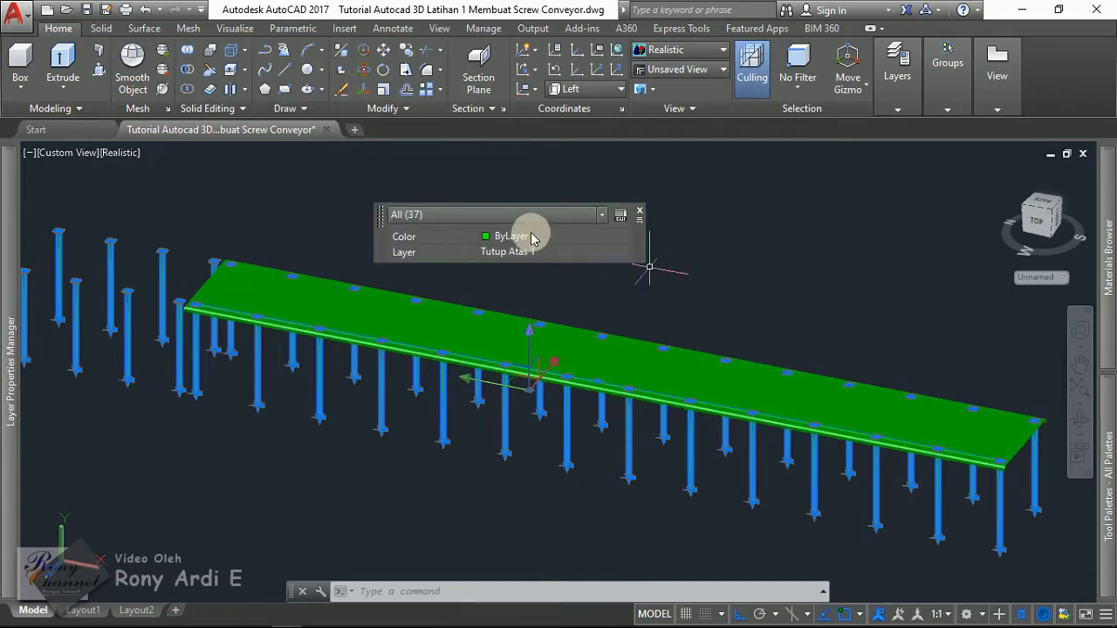
pyautogui.scroll(5, 615, 382)
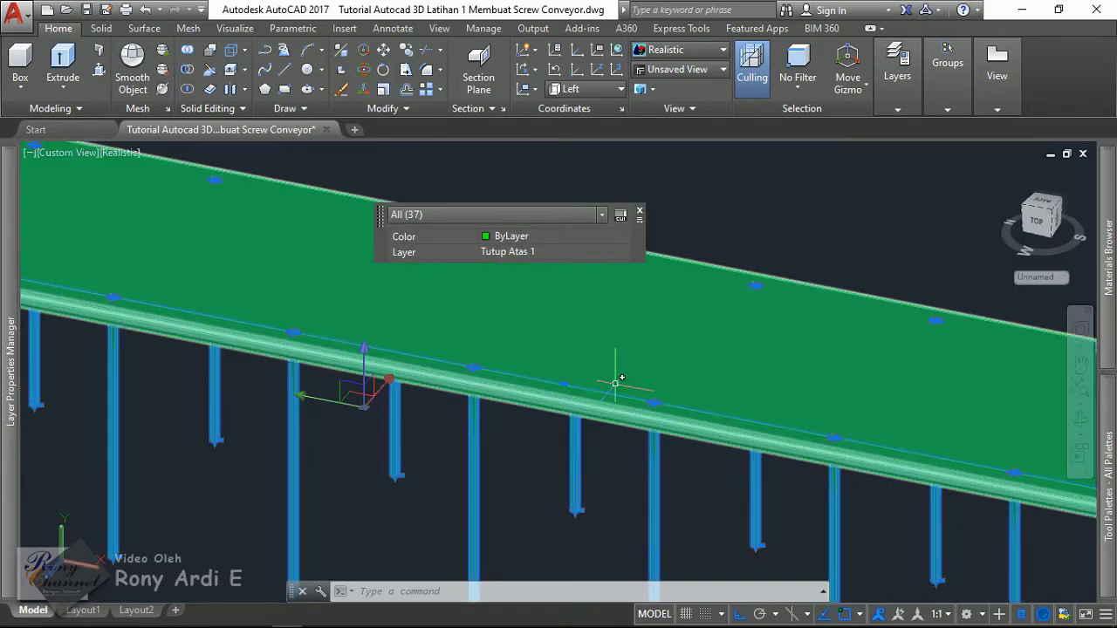
pyautogui.scroll(3, 602, 395)
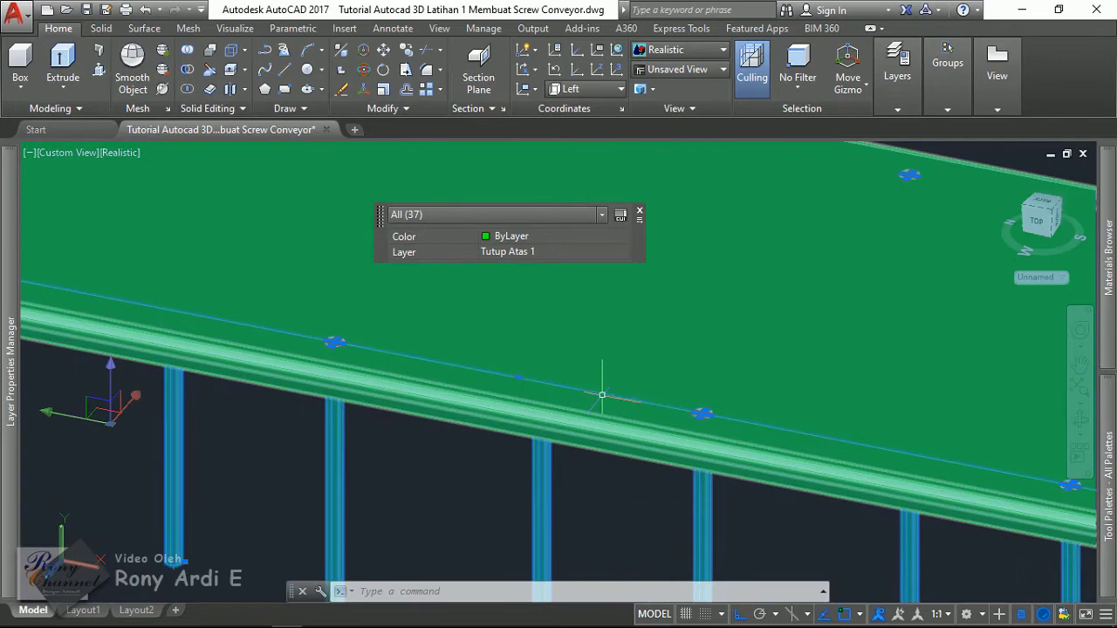
pyautogui.scroll(-5, 615, 389)
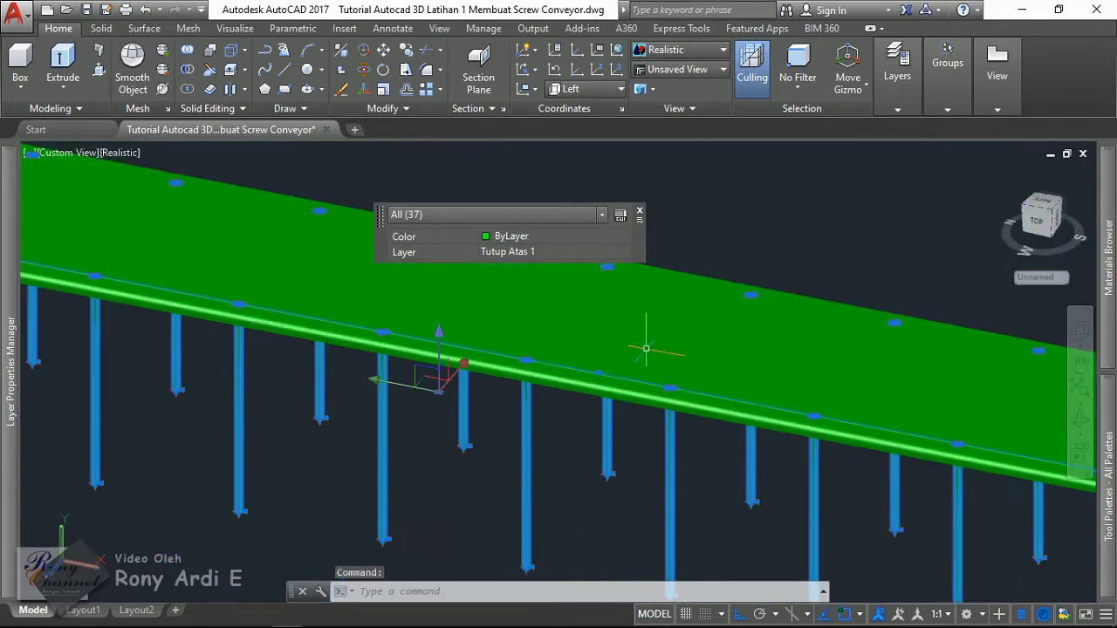
pyautogui.scroll(1, 641, 331)
# Assign the selected rods to the Casing layer in Quick Properties and dismiss the warning.
pyautogui.click(559, 238)
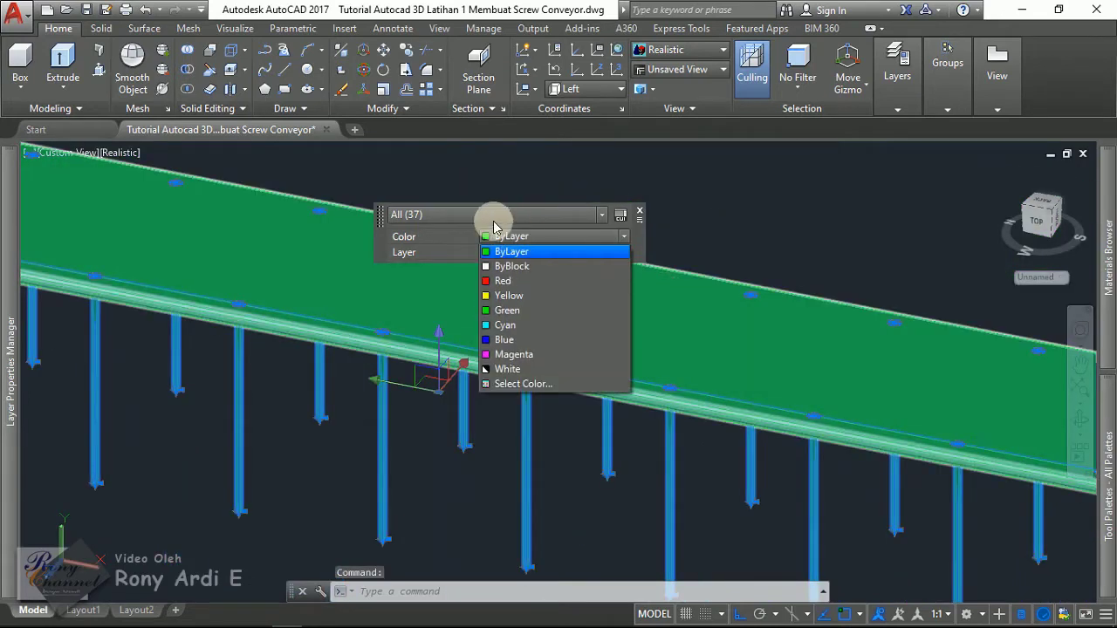
pyautogui.click(416, 243)
pyautogui.click(510, 252)
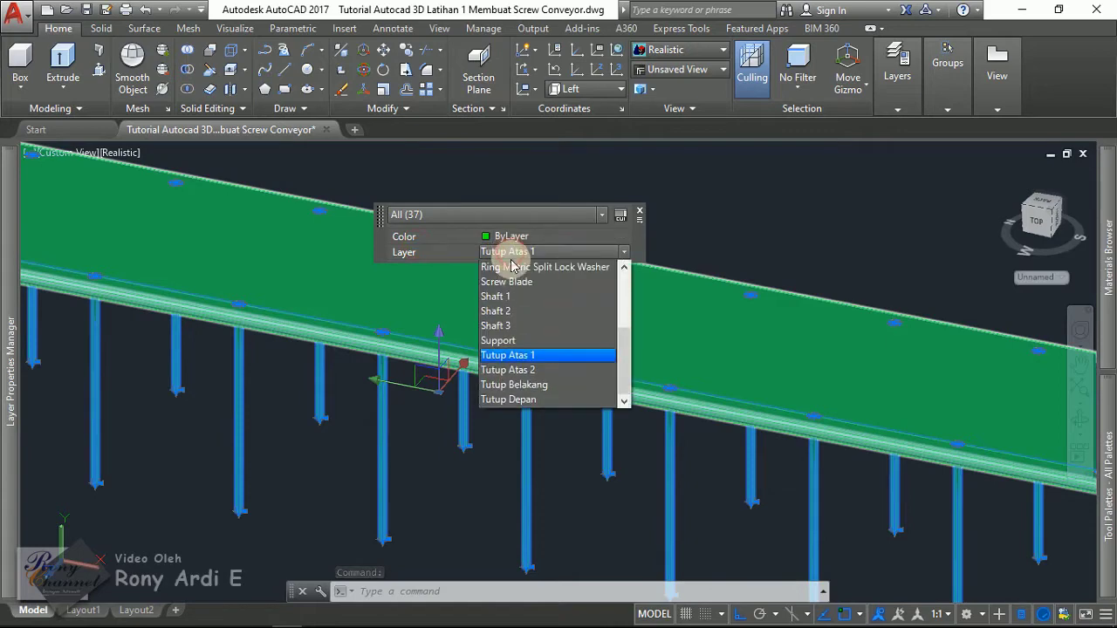
pyautogui.scroll(3, 524, 314)
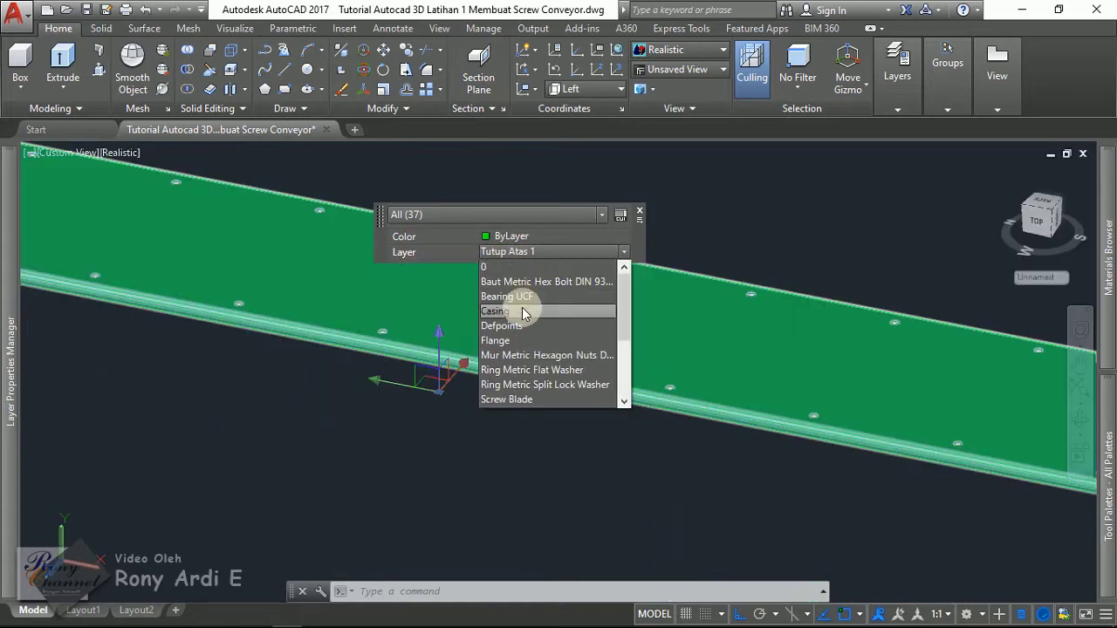
pyautogui.click(521, 306)
pyautogui.click(681, 338)
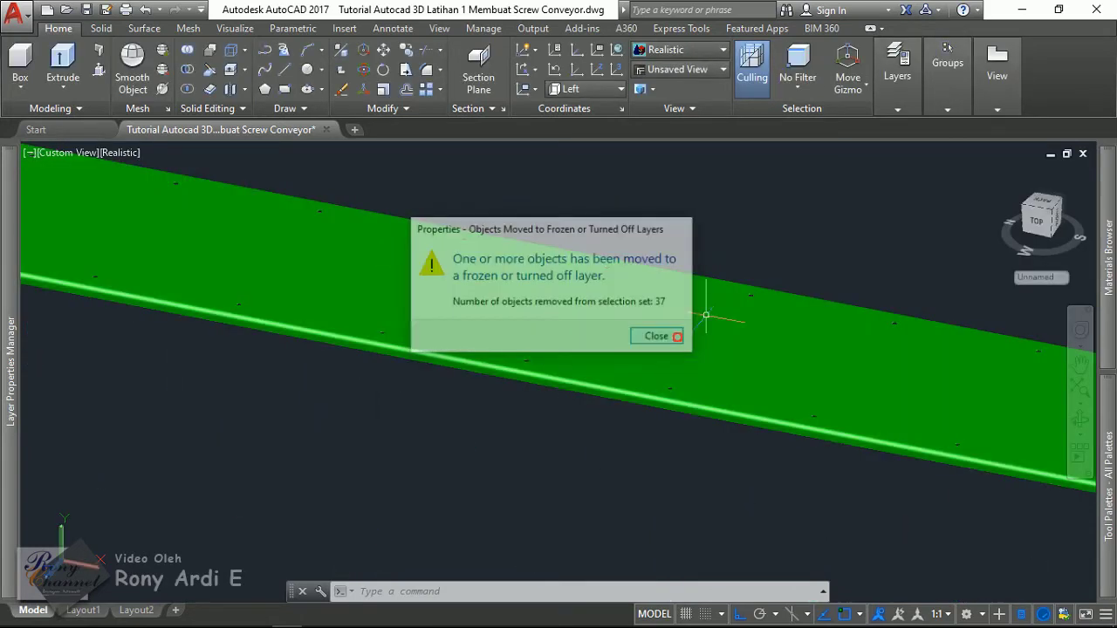
pyautogui.scroll(-2, 628, 336)
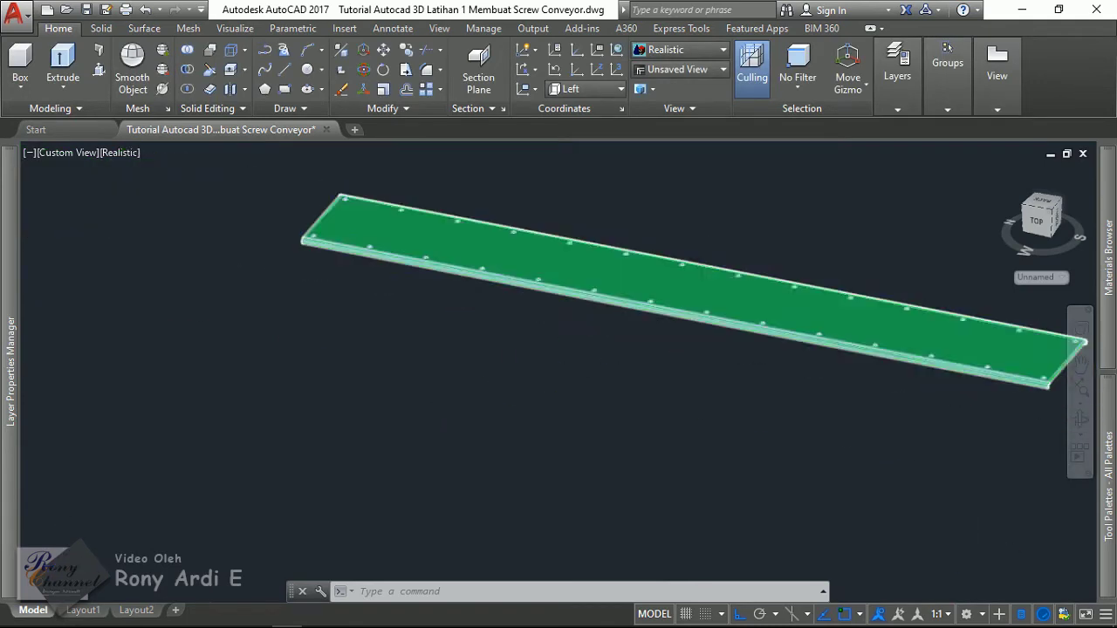
pyautogui.scroll(-2, 627, 336)
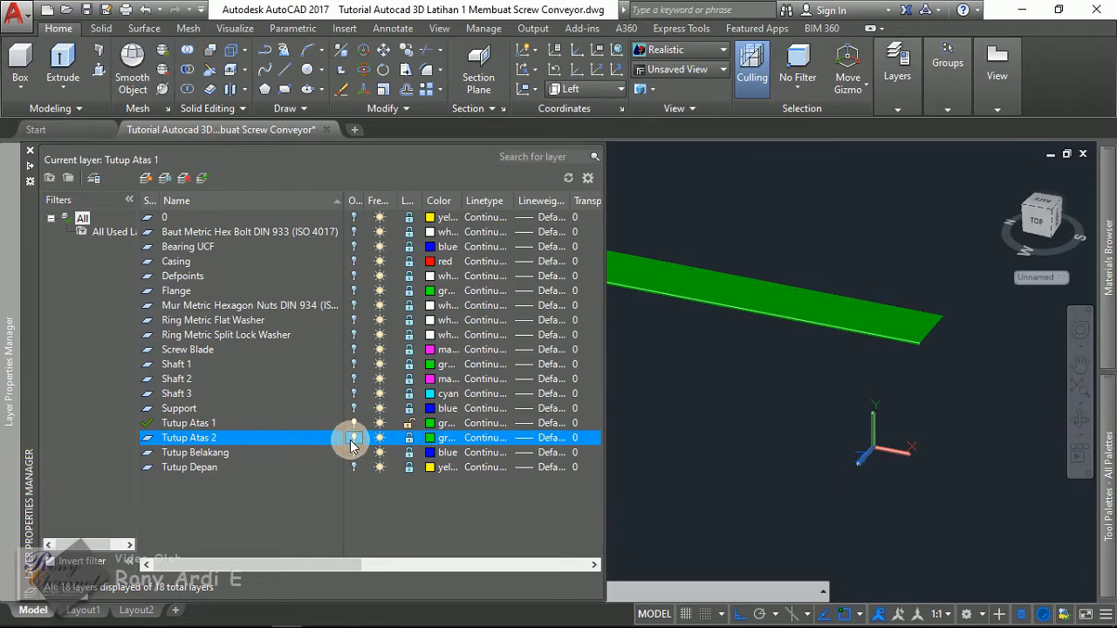
# Turn off Tutup Atas 1, then turn on and unlock the Casing layer.
pyautogui.click(353, 424)
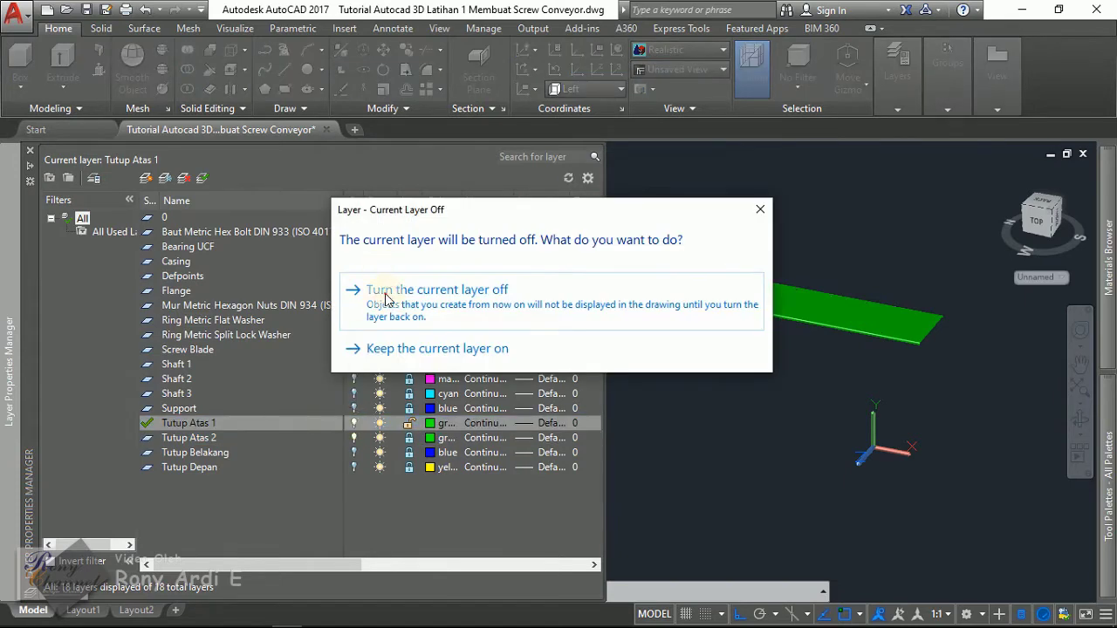
pyautogui.click(385, 299)
pyautogui.click(354, 436)
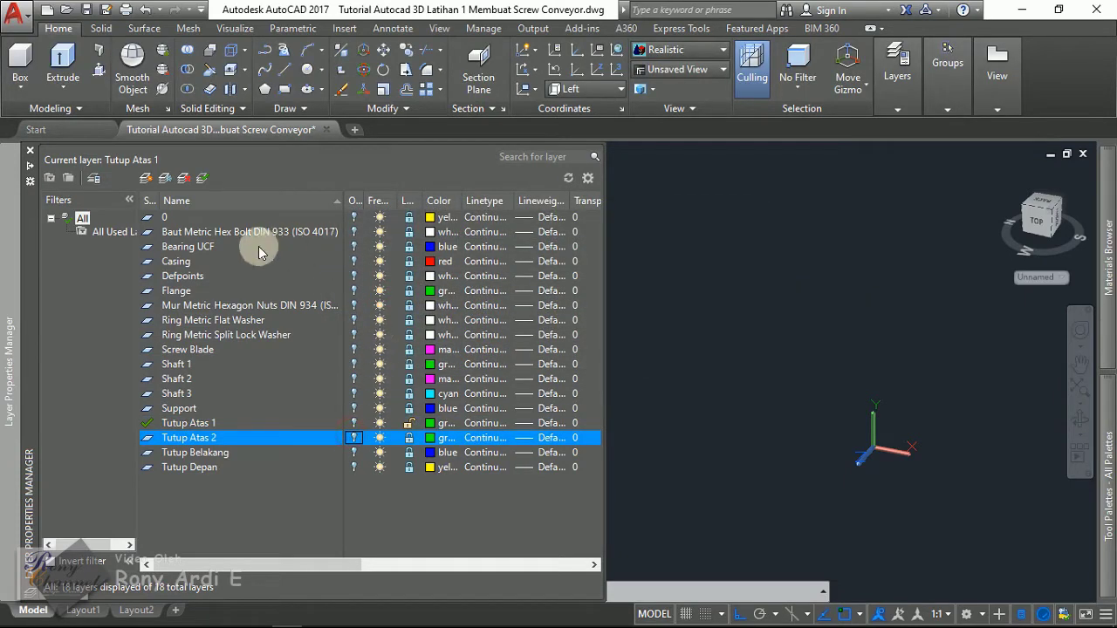
pyautogui.click(195, 260)
pyautogui.click(409, 423)
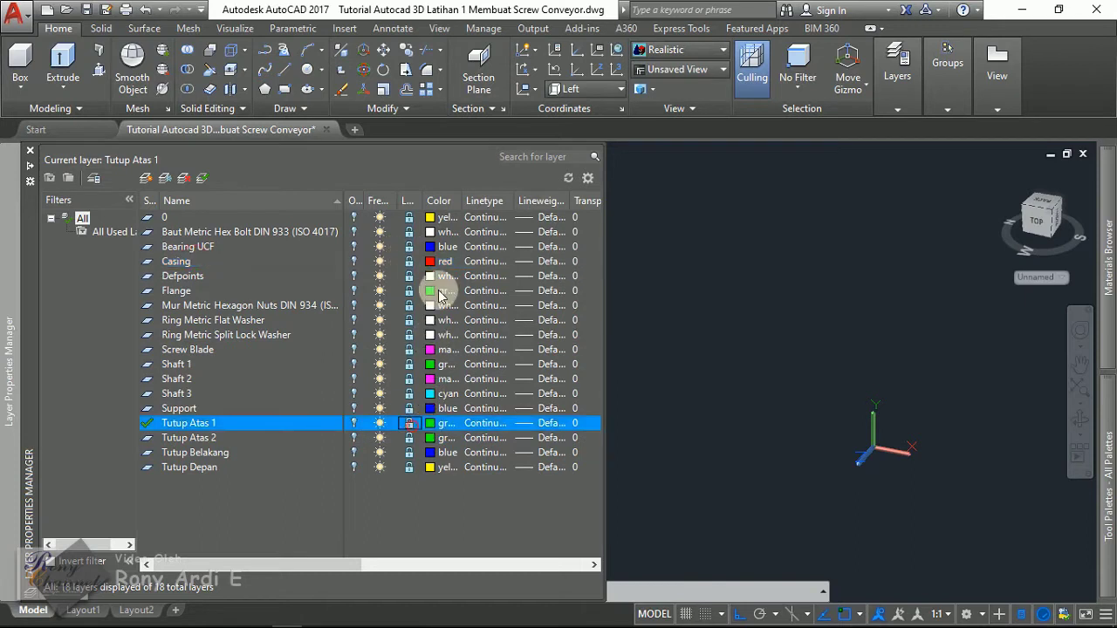
pyautogui.click(225, 261)
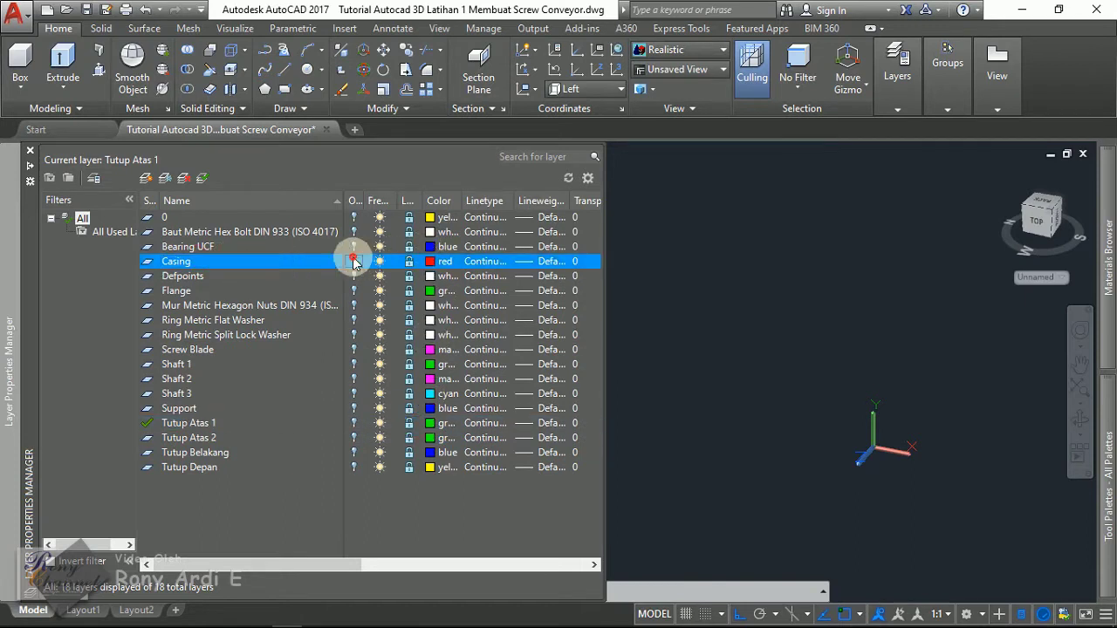
pyautogui.click(354, 261)
pyautogui.click(409, 261)
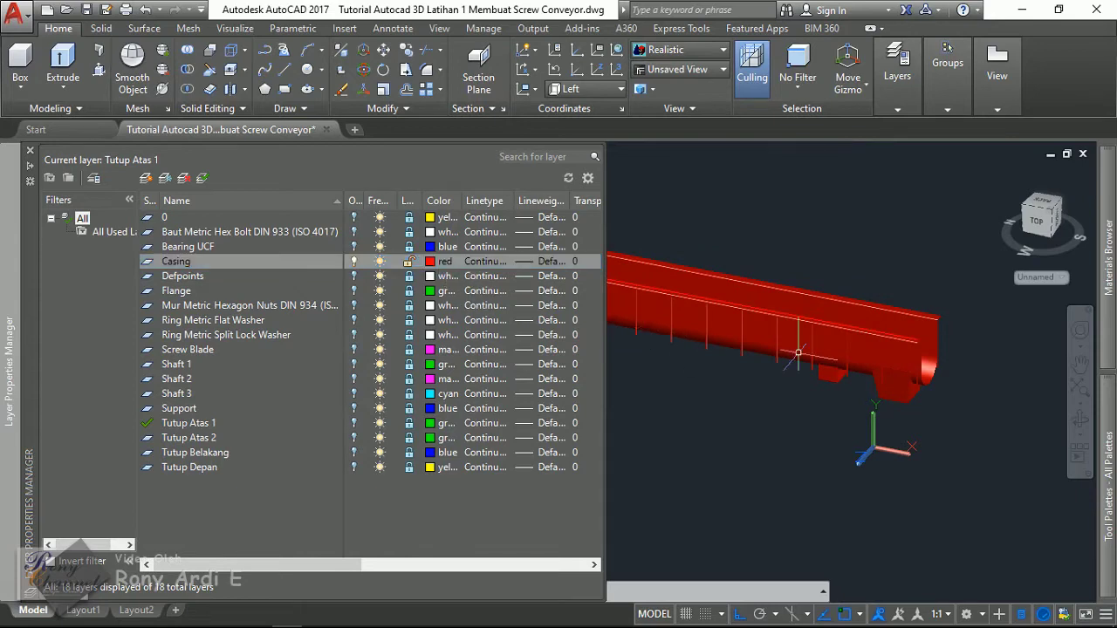
pyautogui.scroll(2, 698, 332)
pyautogui.scroll(3, 727, 311)
pyautogui.scroll(3, 671, 346)
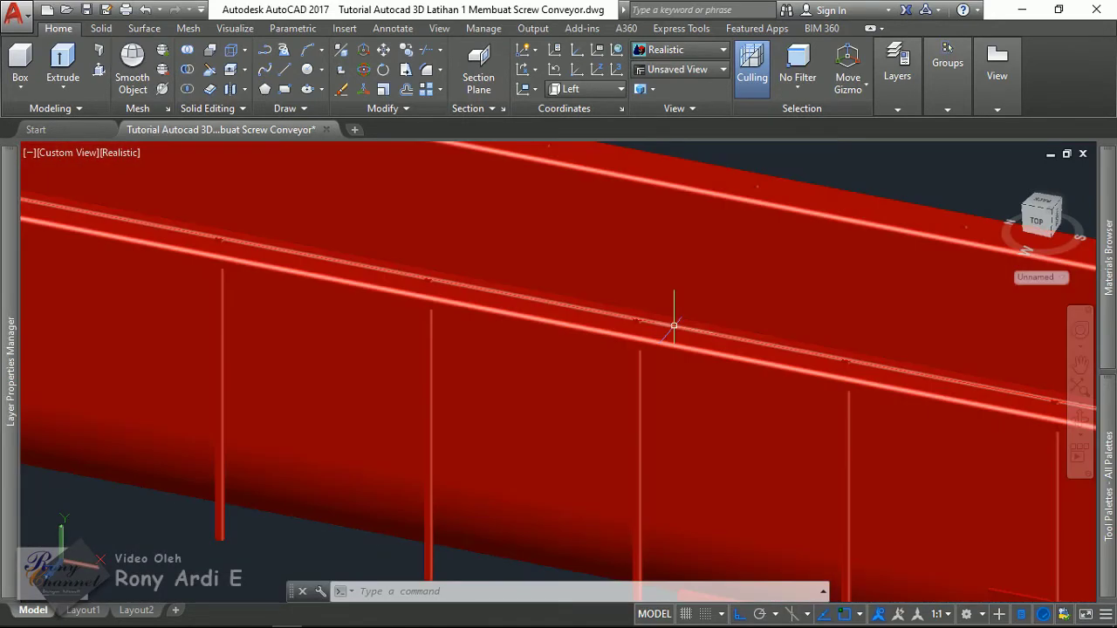
# Put the 2450-long stray casing line on a hidden Tutup Atas layer.
pyautogui.click(672, 322)
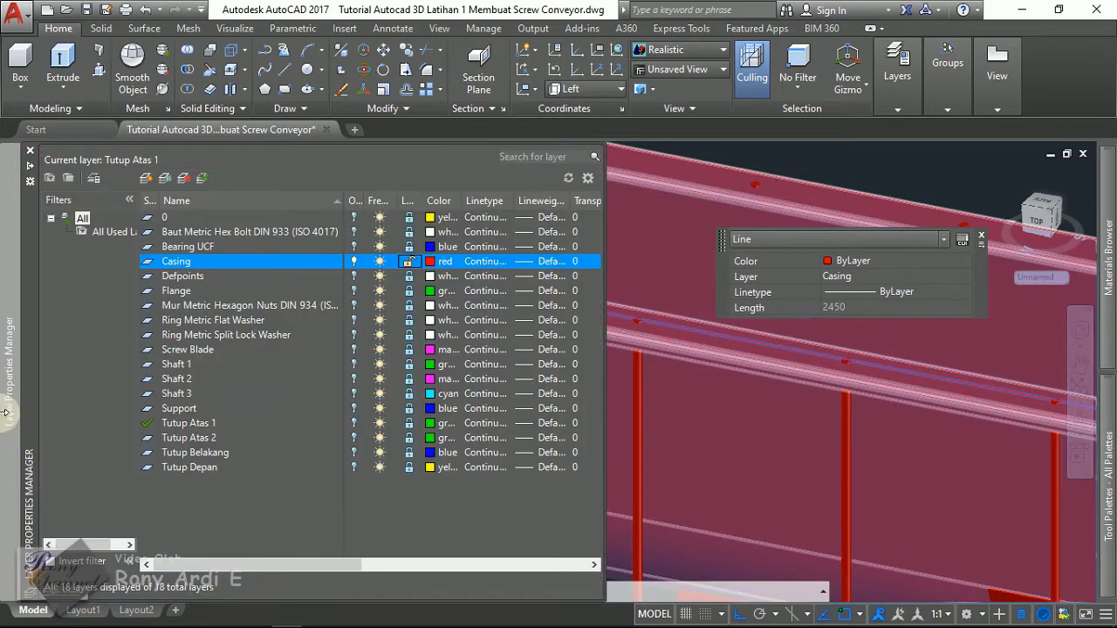
pyautogui.click(879, 276)
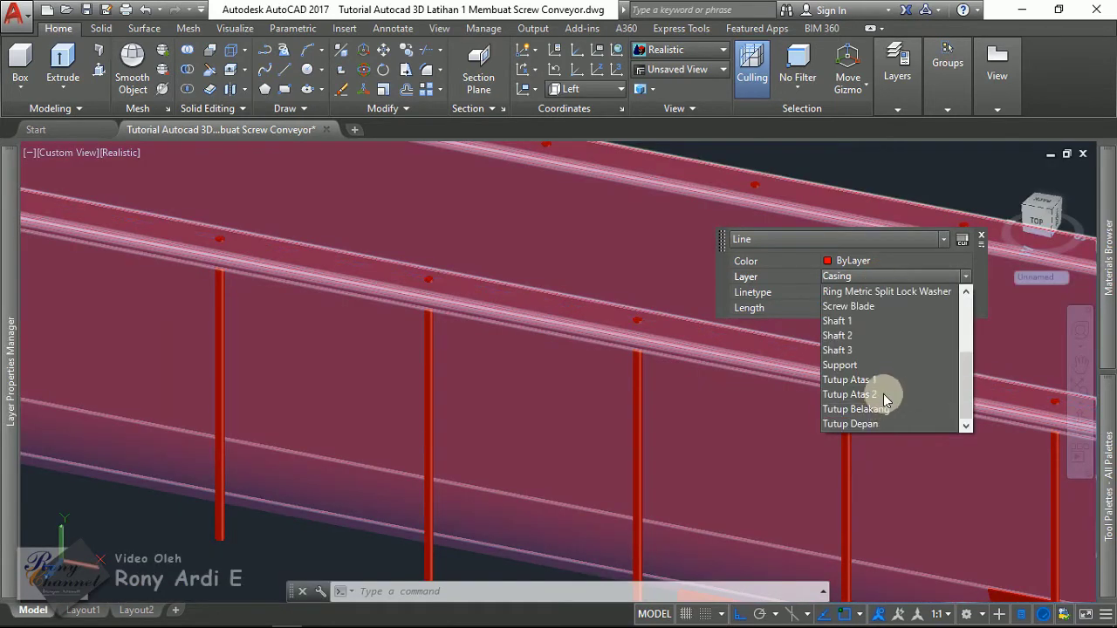
pyautogui.click(882, 379)
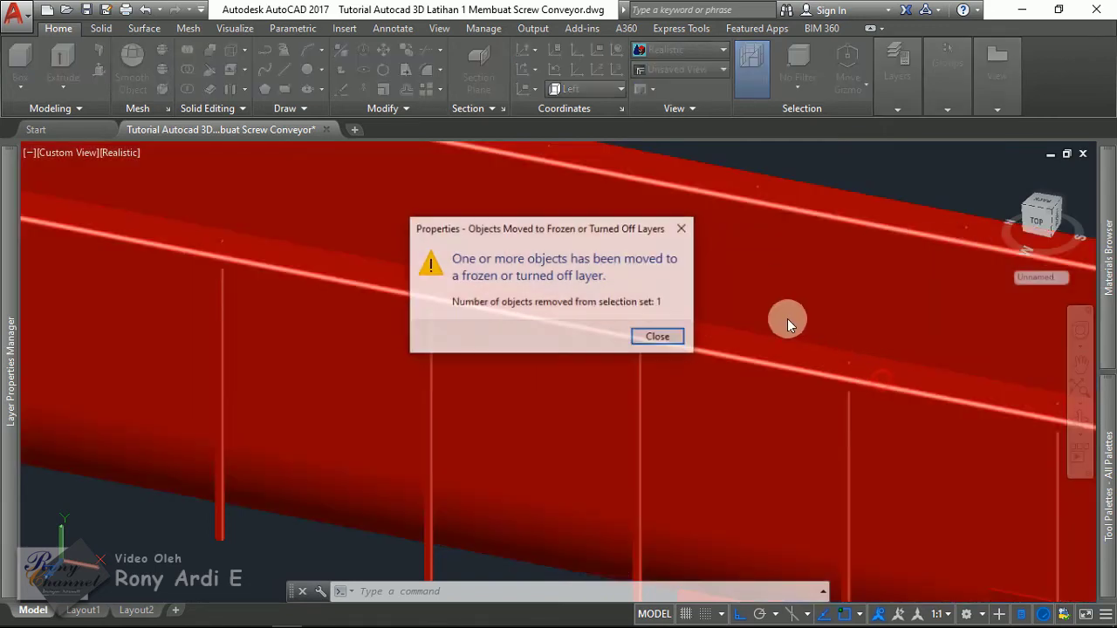
pyautogui.click(661, 335)
pyautogui.scroll(-5, 839, 329)
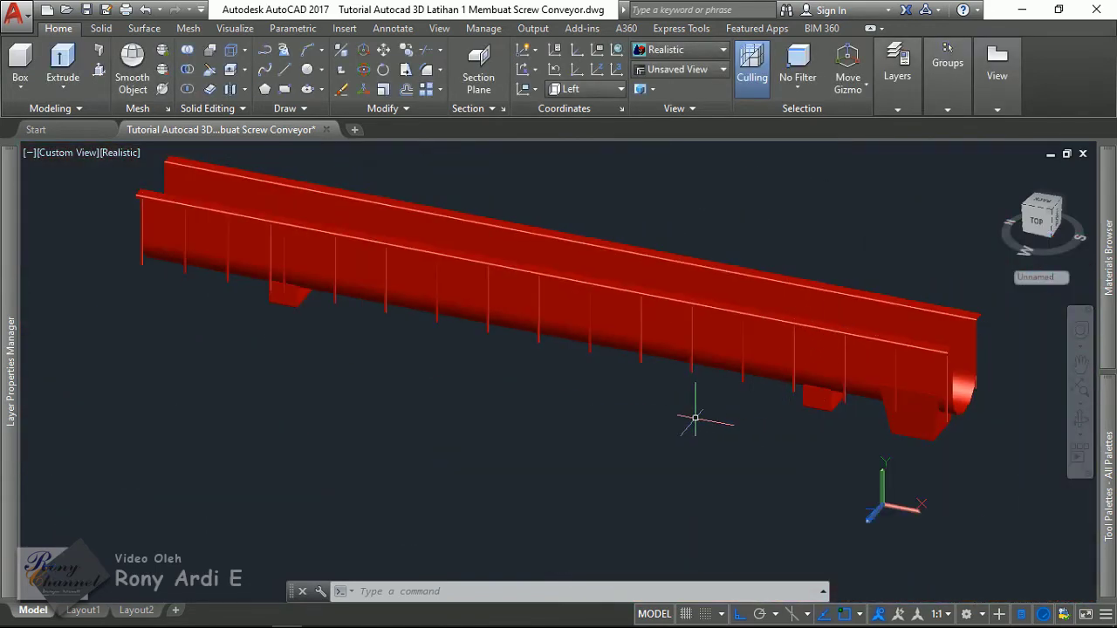
# Cancel a Subtract begun on the red trough, then switch to the Left preset view.
pyautogui.click(189, 78)
pyautogui.click(511, 264)
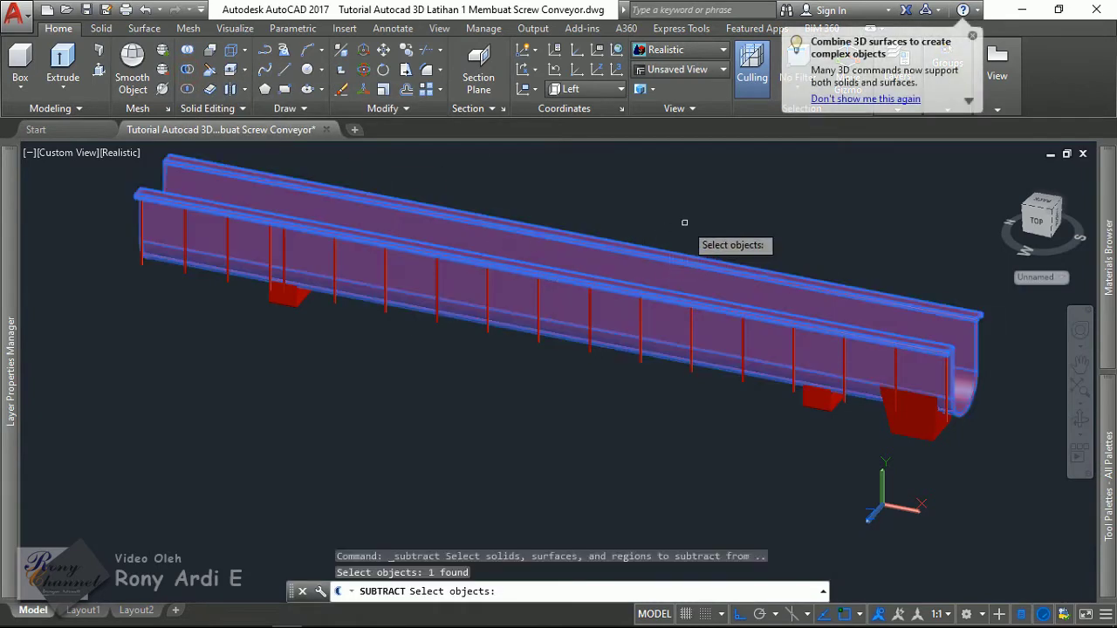
pyautogui.press('Return')
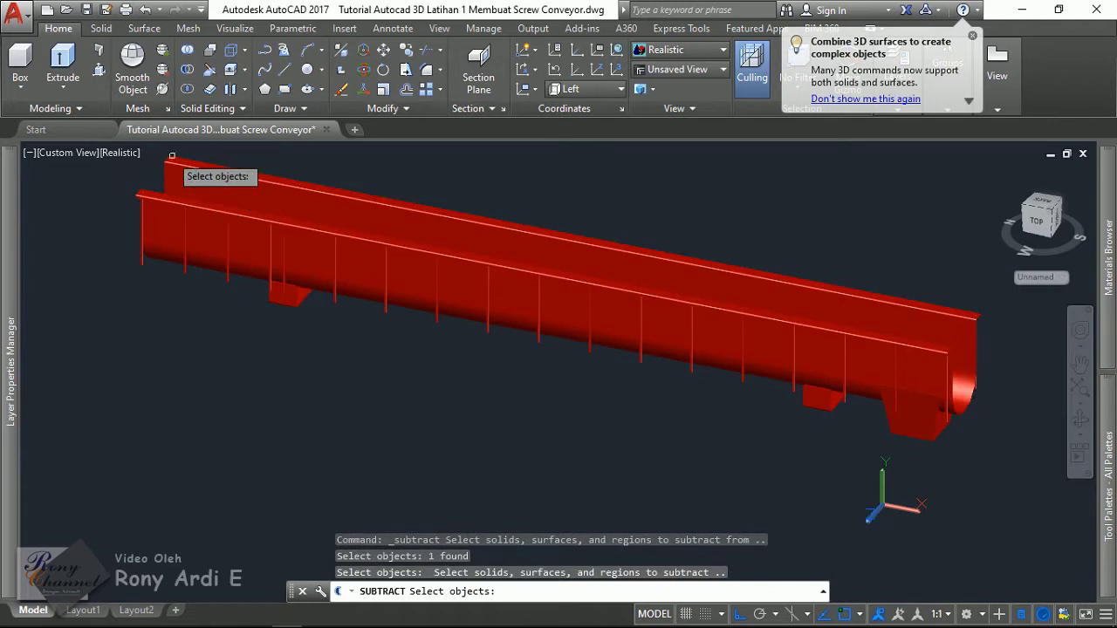
pyautogui.press('Escape')
pyautogui.click(66, 153)
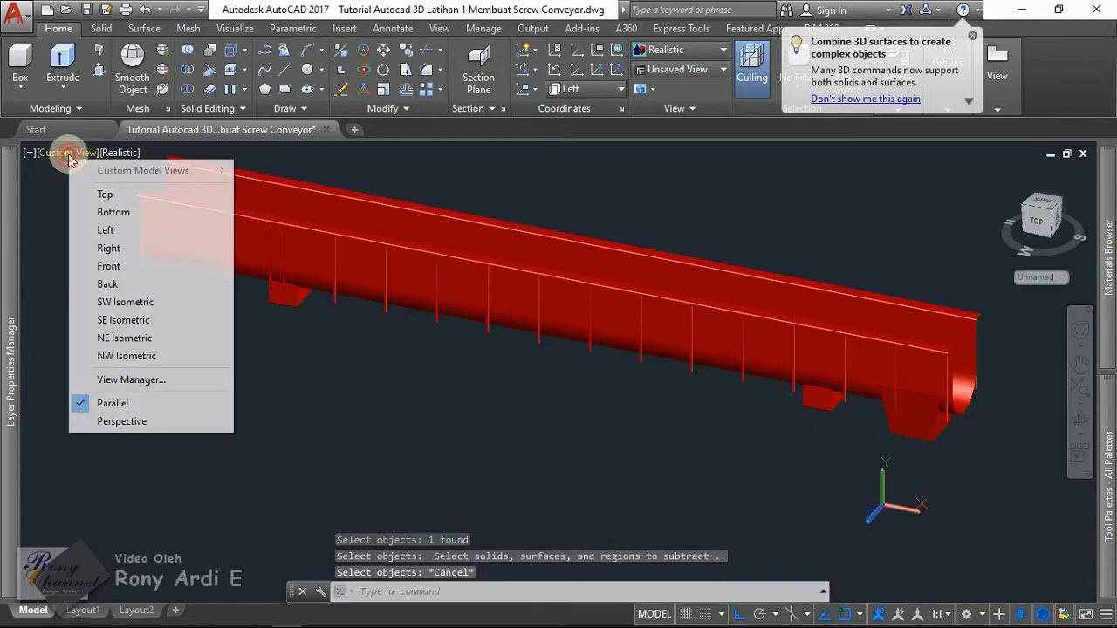
pyautogui.click(129, 231)
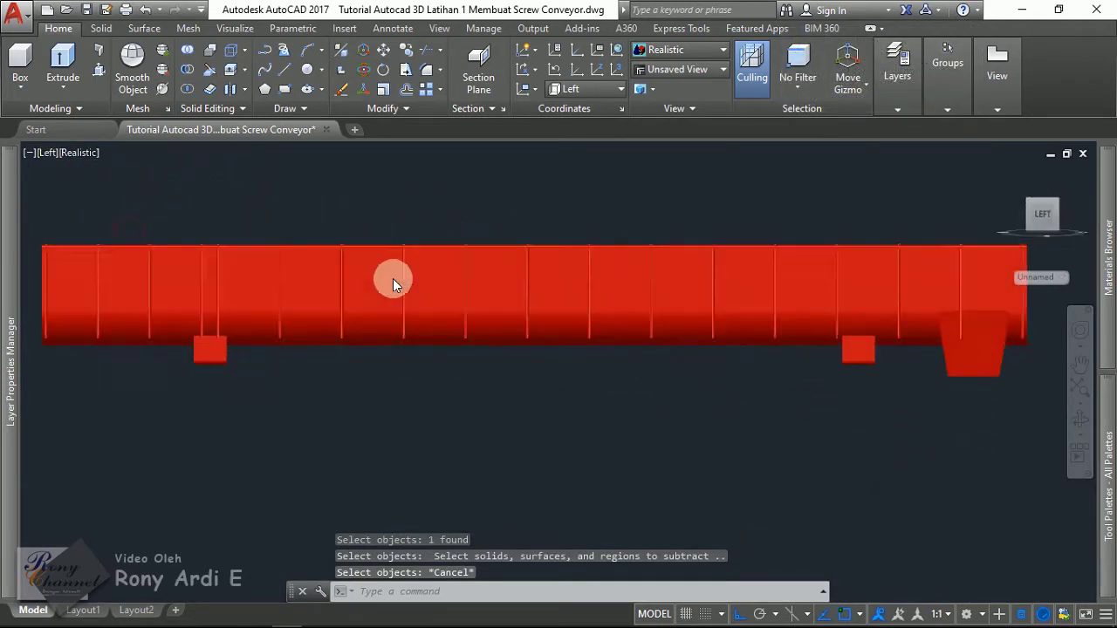
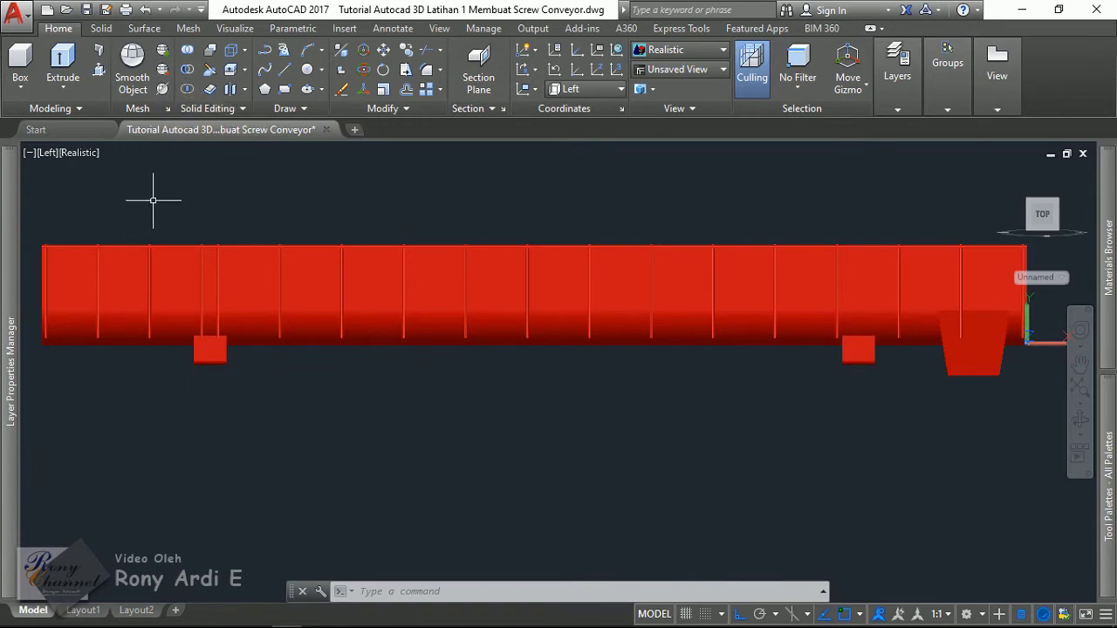
# Start Subtract and pick the red conveyor body as the solid to keep.
pyautogui.click(186, 70)
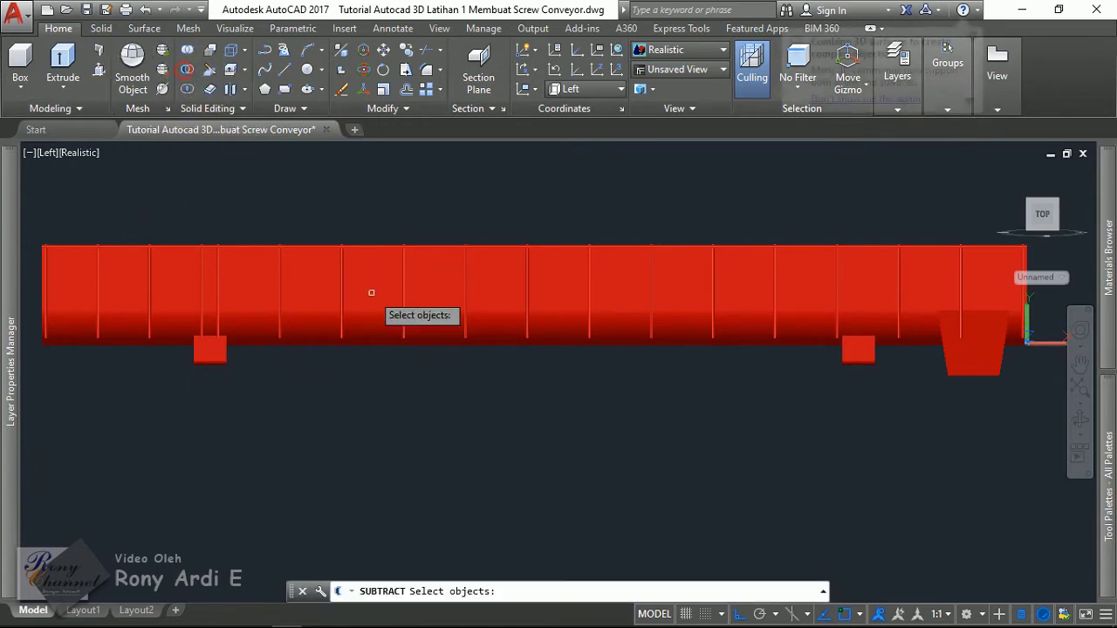
pyautogui.click(375, 294)
pyautogui.scroll(-2, 455, 220)
pyautogui.scroll(-2, 464, 225)
pyautogui.press('Return')
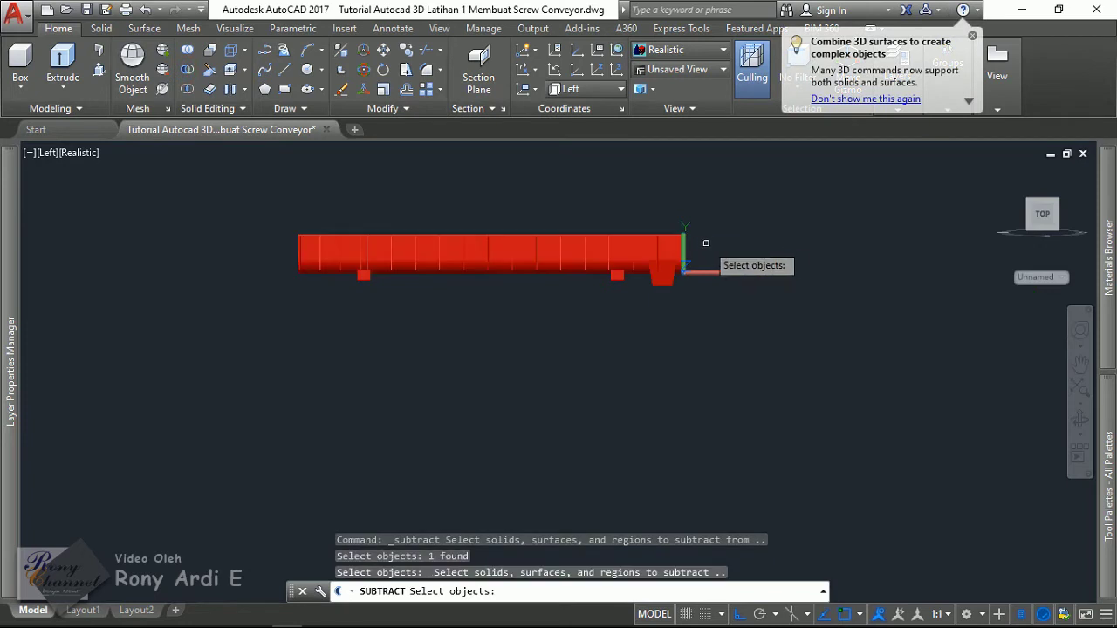
# Crossing-window the 36 blue inner solids, excluding the body, and finish the subtraction.
pyautogui.click(718, 275)
pyautogui.click(206, 164)
pyautogui.scroll(2, 359, 228)
pyautogui.scroll(5, 390, 216)
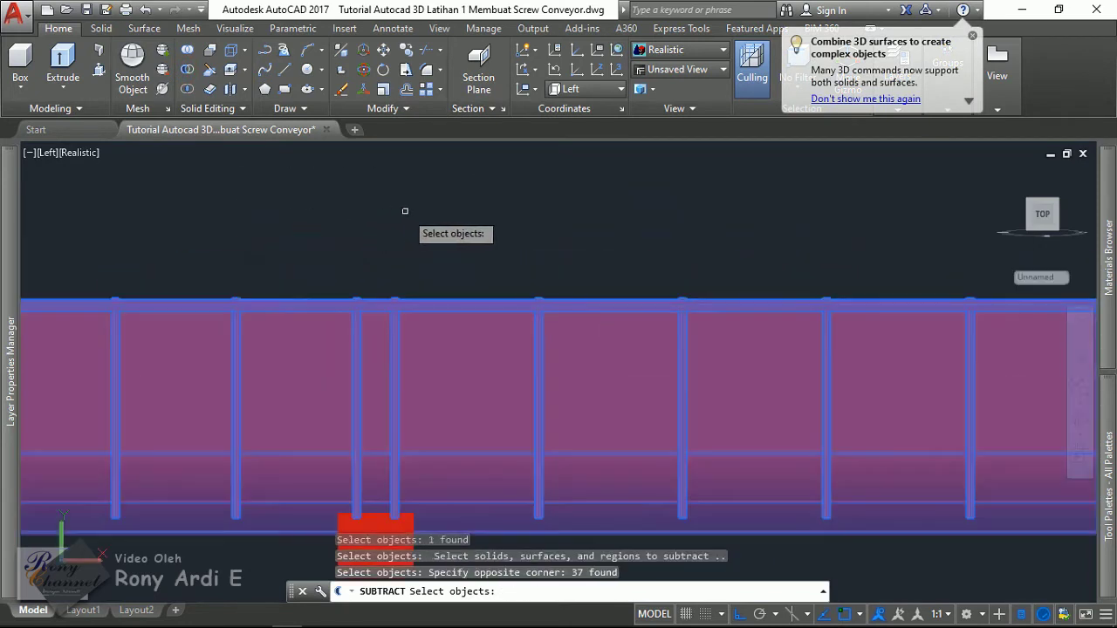
pyautogui.keyDown('shift'); pyautogui.click(469, 393); pyautogui.keyUp('shift')
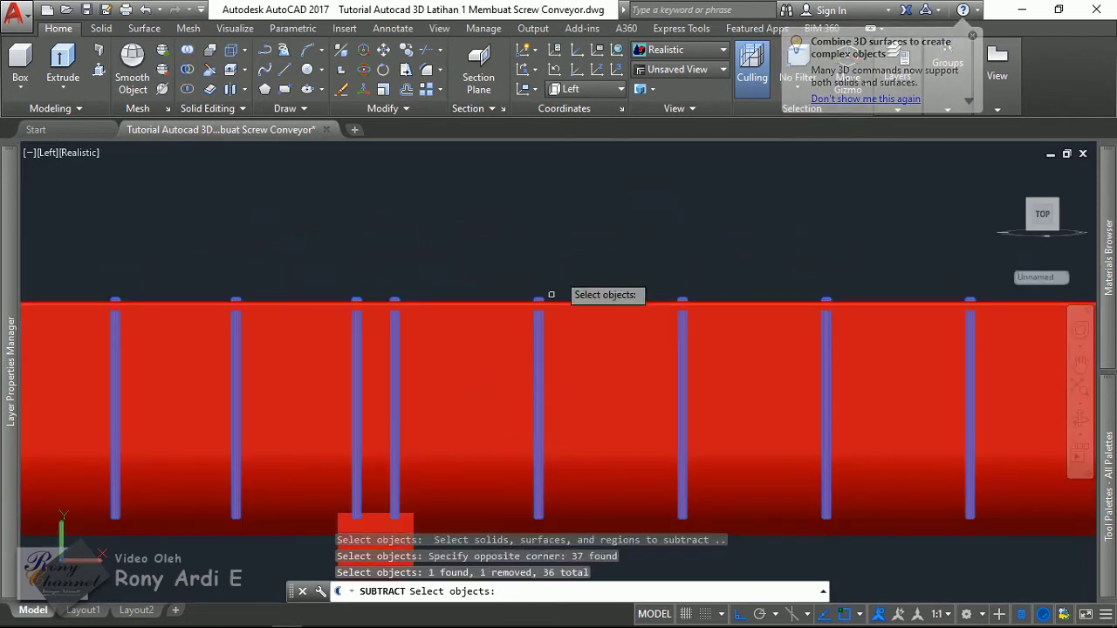
pyautogui.scroll(-3, 559, 243)
pyautogui.scroll(-2, 557, 218)
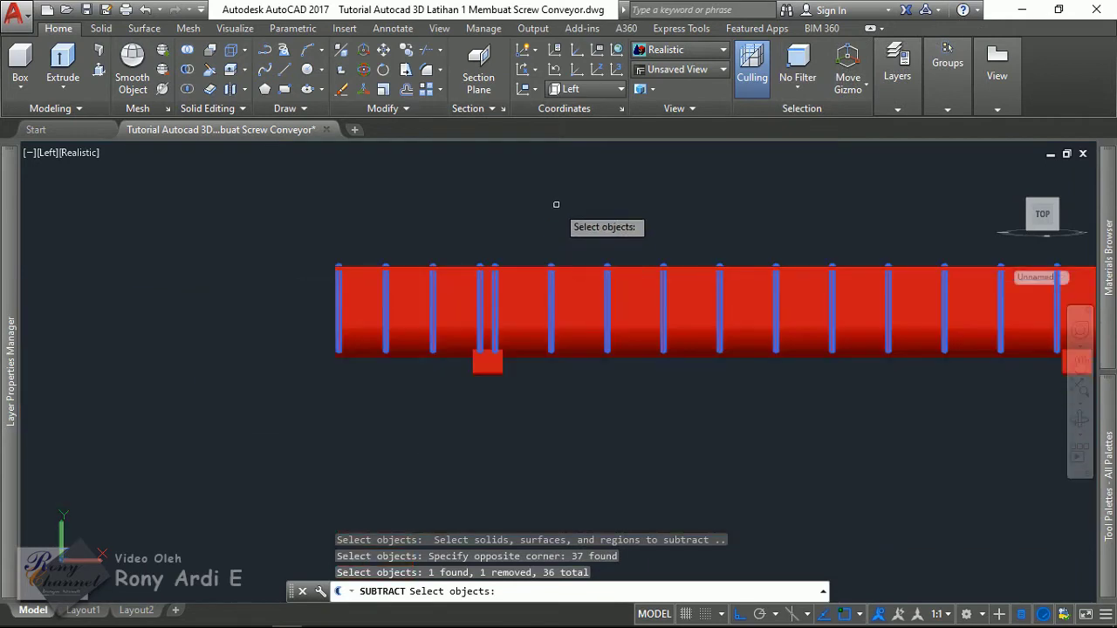
pyautogui.rightClick(556, 207)
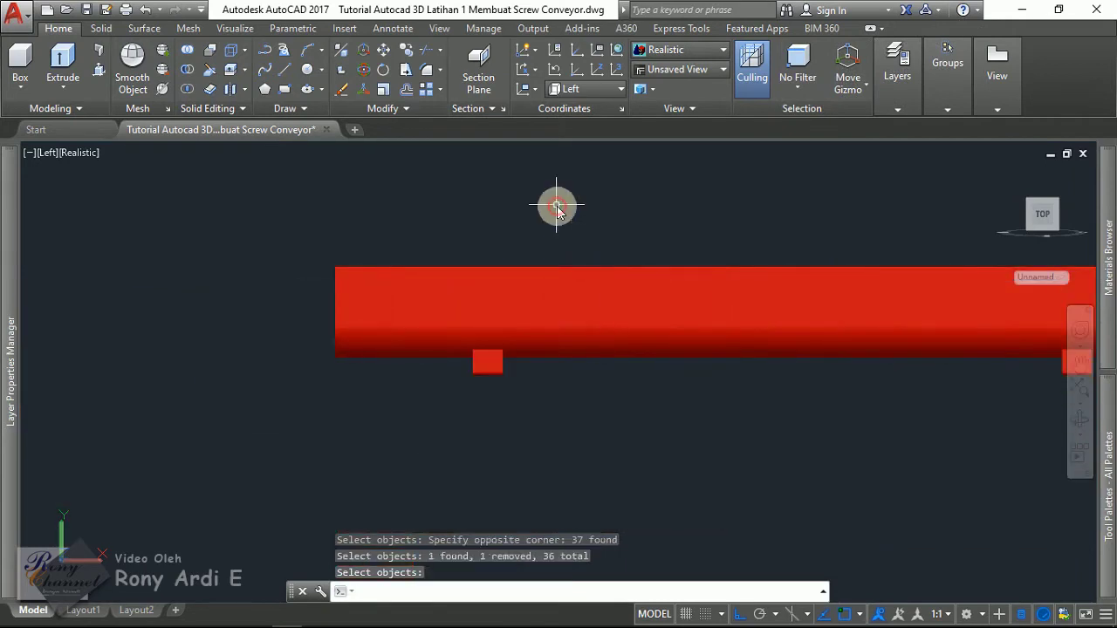
pyautogui.keyDown('shift'); pyautogui.moveTo(494, 299); pyautogui.dragTo(531, 343, button='middle'); pyautogui.keyUp('shift')
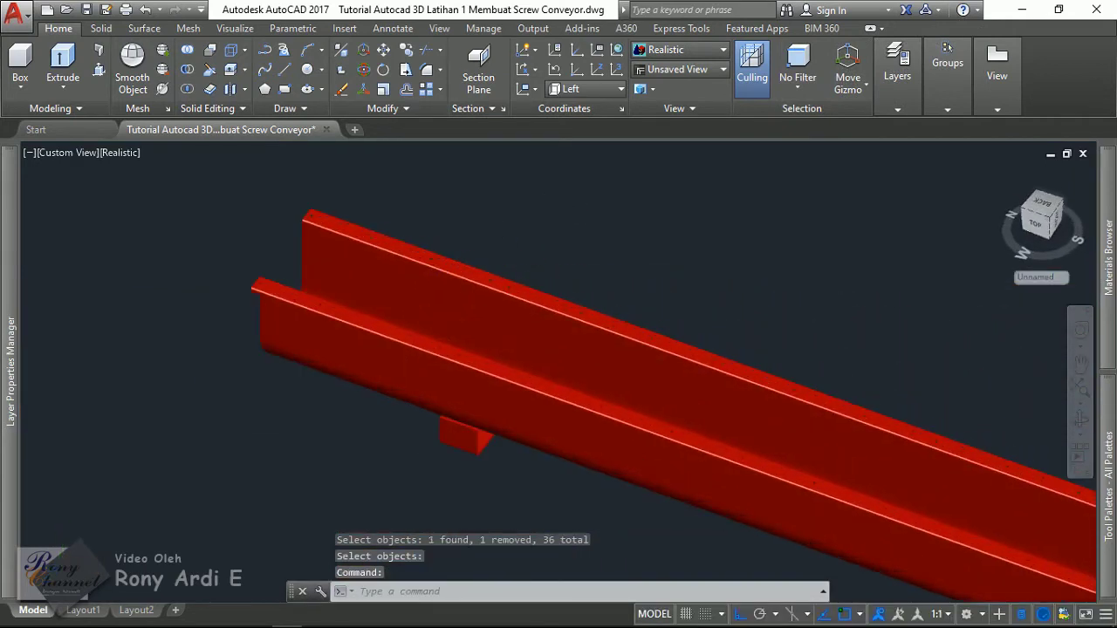
# Select all layers and turn them on so covers, end plates and supports reappear.
pyautogui.scroll(-2, 531, 343)
pyautogui.scroll(-2, 910, 448)
pyautogui.scroll(2, 611, 392)
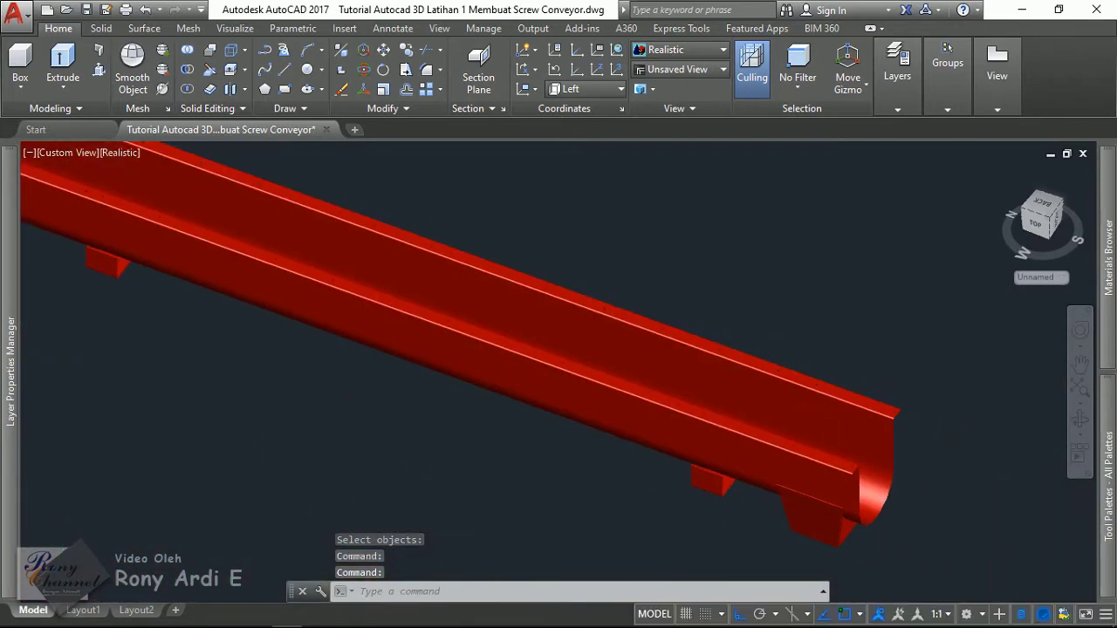
pyautogui.scroll(2, 351, 426)
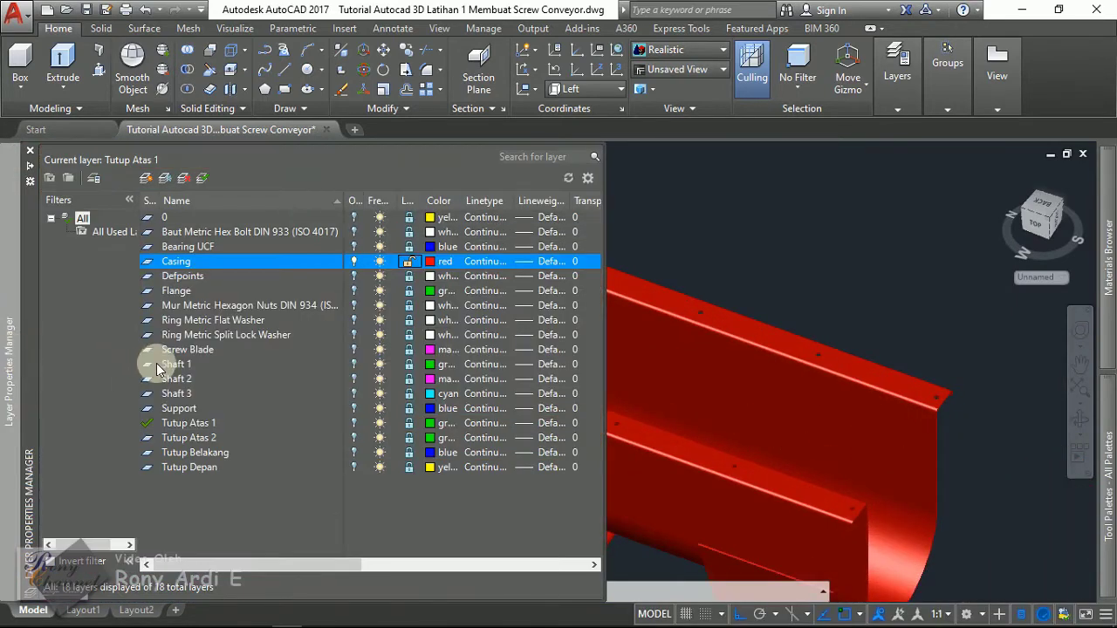
pyautogui.hotkey('ctrl', 'a')
pyautogui.click(355, 219)
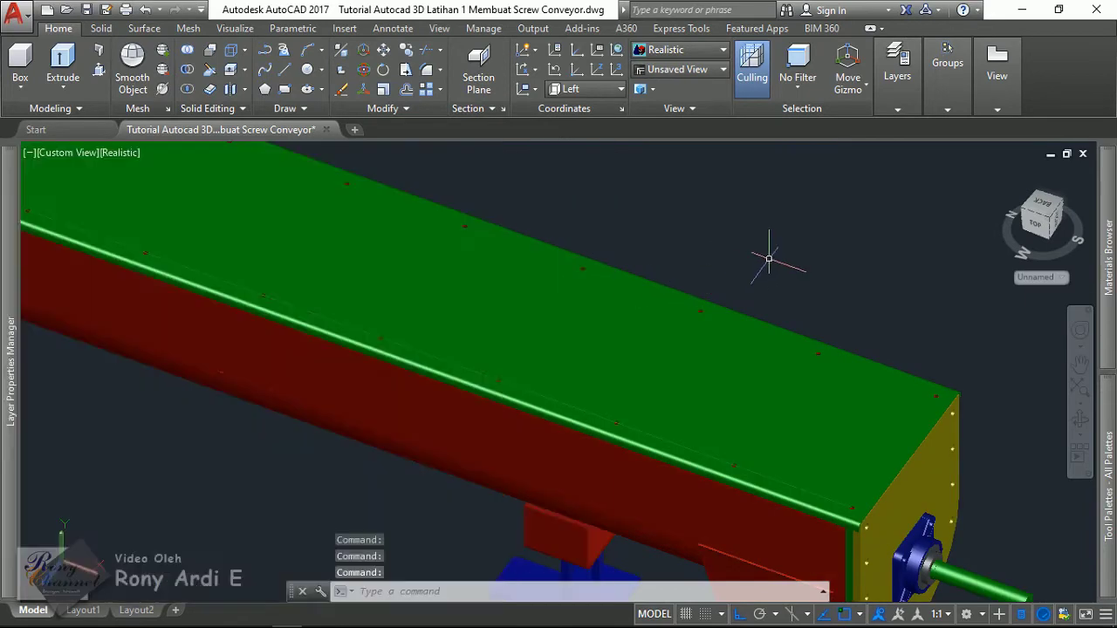
# Make layer 0 the current layer and toggle its lock.
pyautogui.scroll(-2, 821, 273)
pyautogui.scroll(-2, 862, 294)
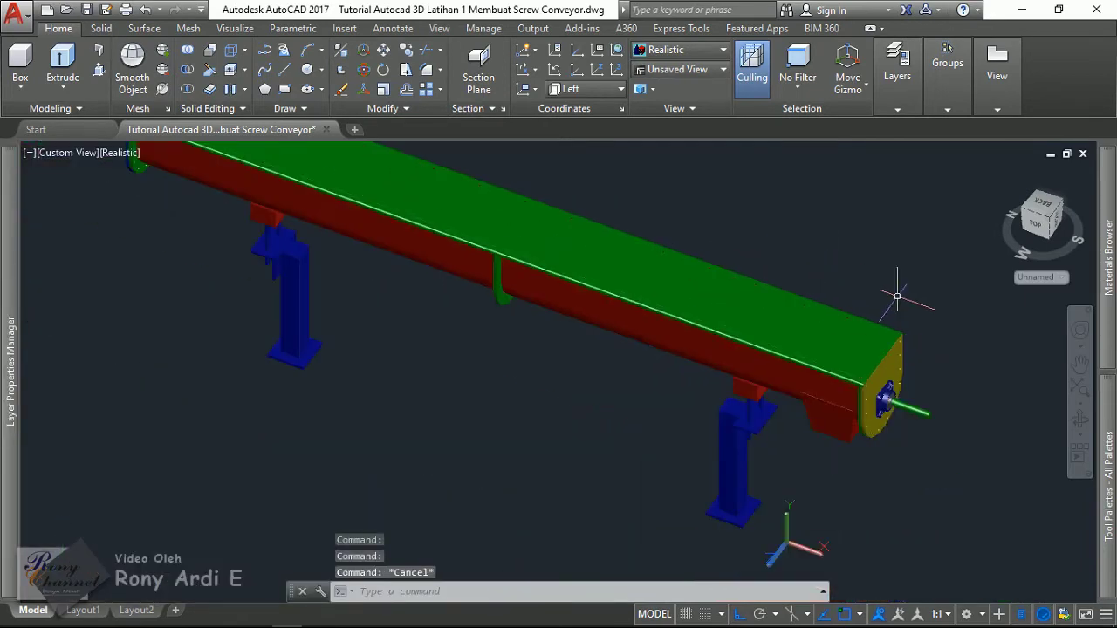
pyautogui.moveTo(897, 294)
pyautogui.mouseDown(button='middle')
pyautogui.moveTo(896, 474)
pyautogui.moveTo(777, 324)
pyautogui.mouseUp(button='middle')
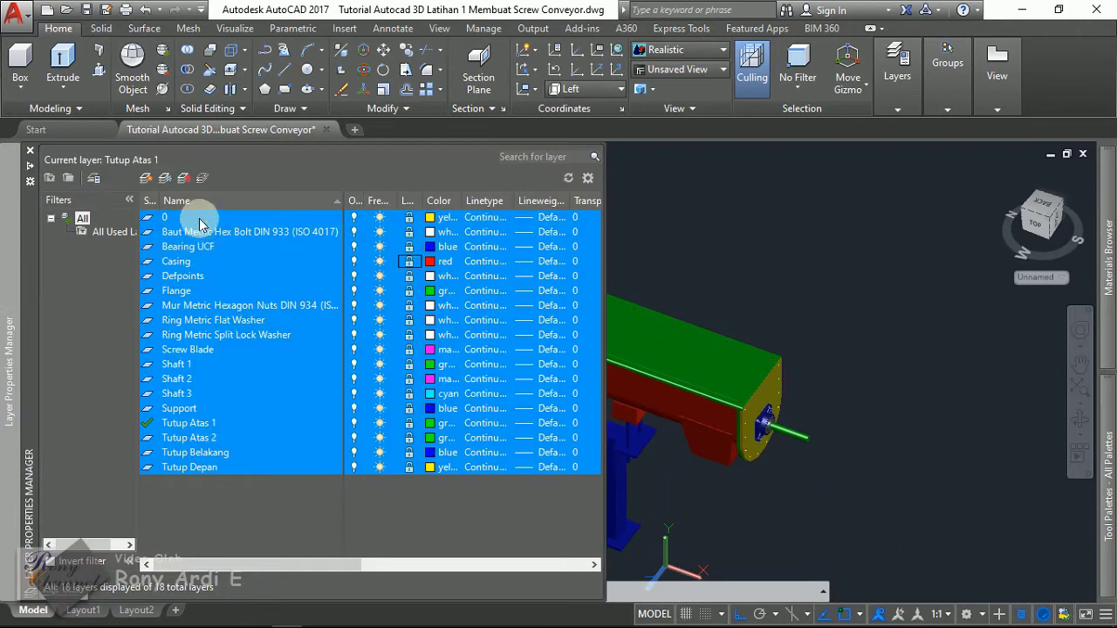
pyautogui.doubleClick(199, 219)
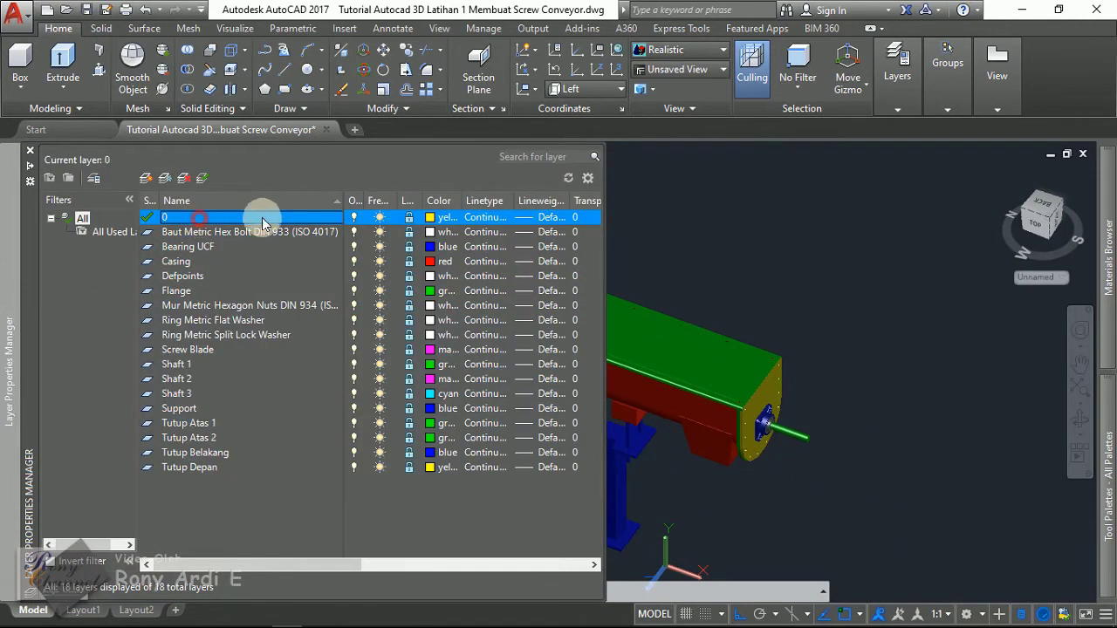
pyautogui.click(407, 218)
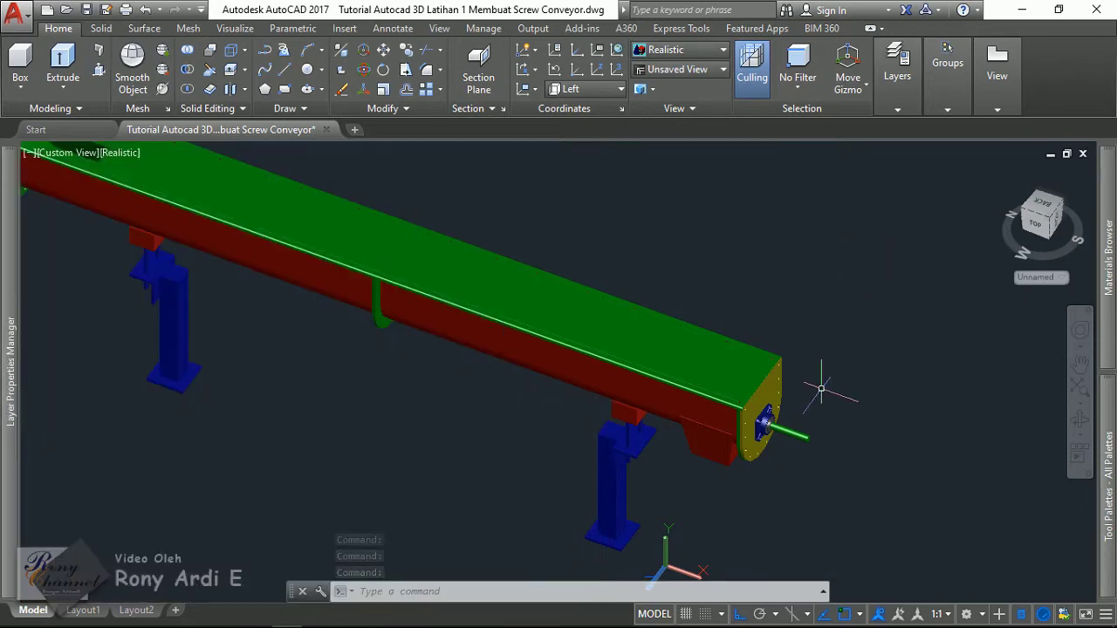
pyautogui.scroll(3, 794, 410)
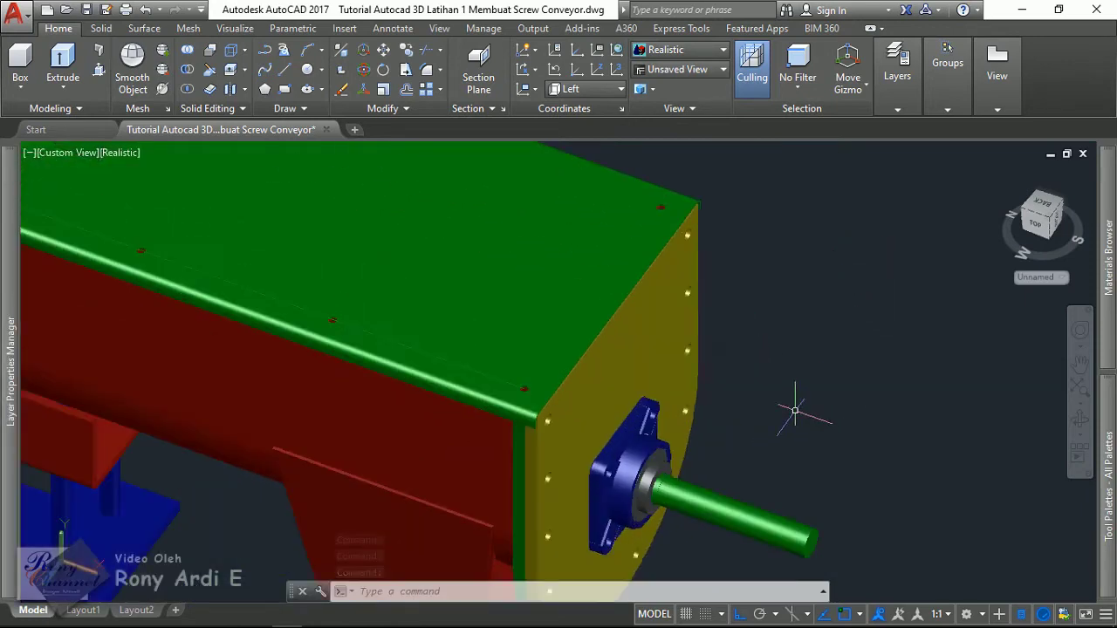
# Select the yellow front end plate, start and cancel a trial COPY.
pyautogui.click(626, 381)
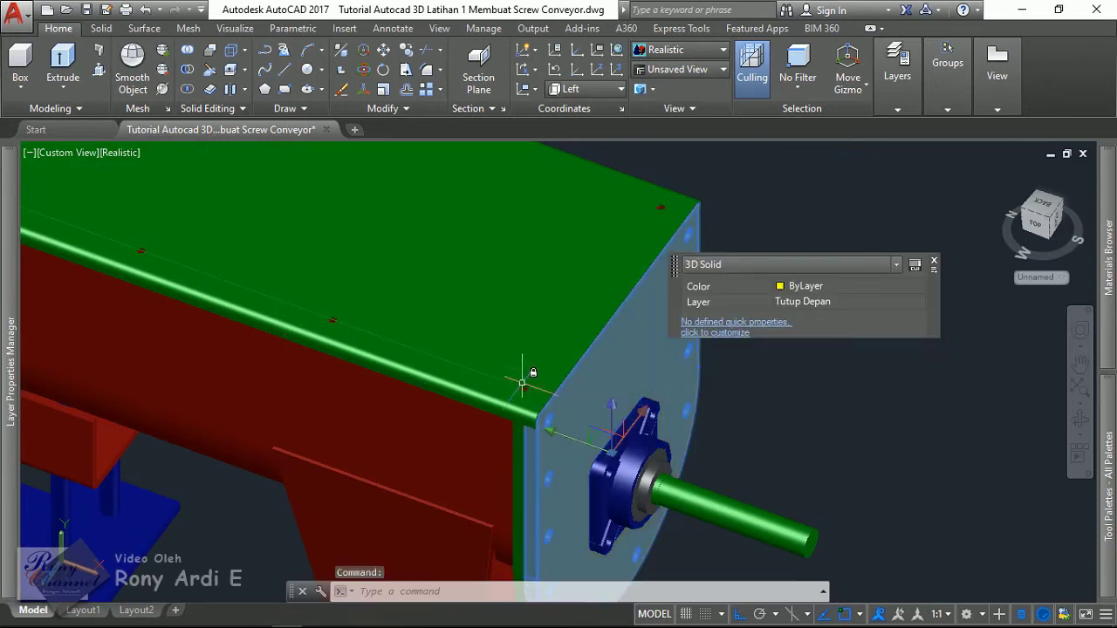
pyautogui.scroll(-2, 416, 413)
pyautogui.write('co')
pyautogui.press('Return')
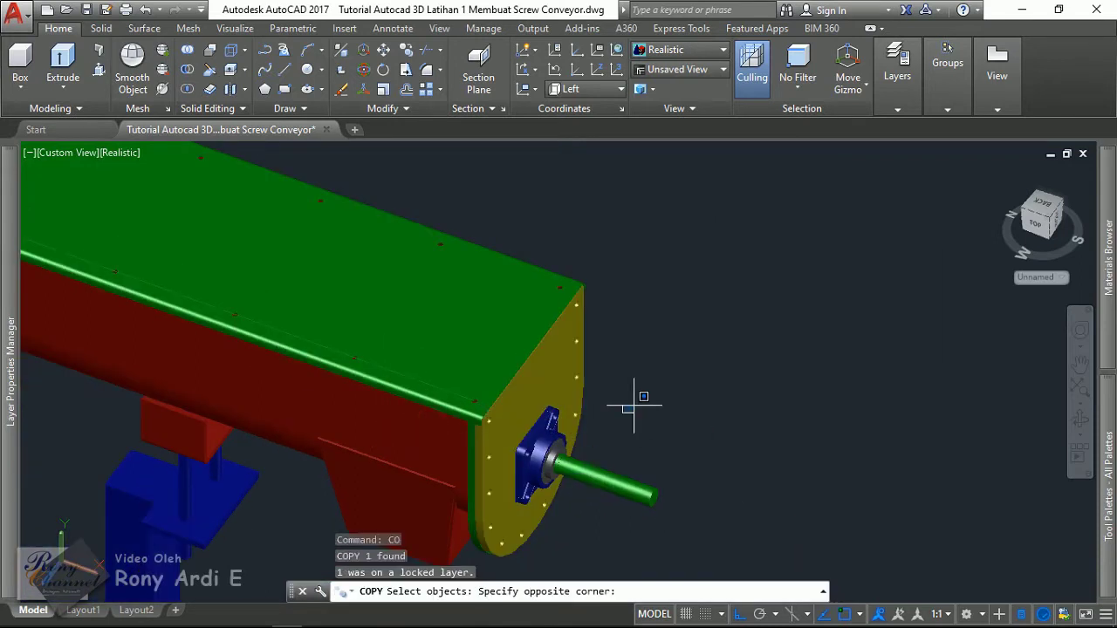
pyautogui.press('Escape')
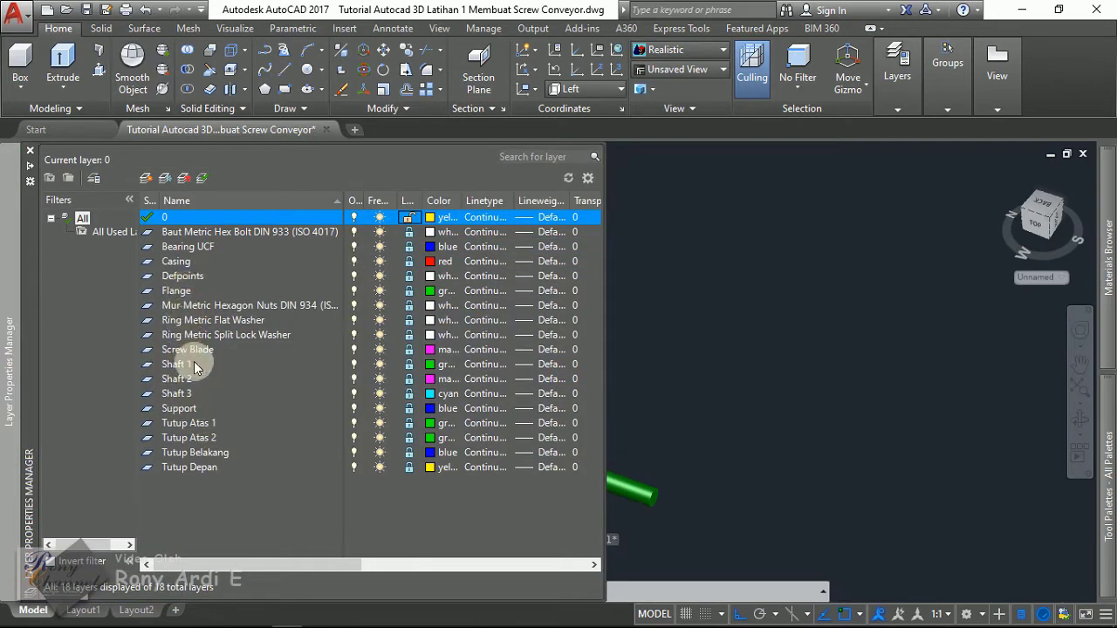
pyautogui.click(218, 467)
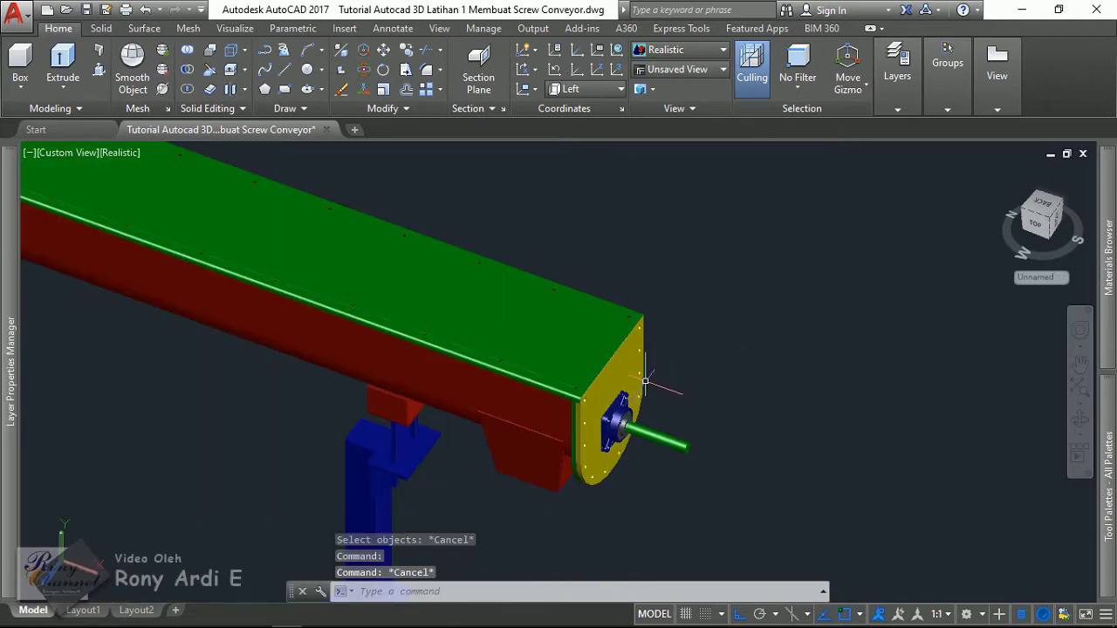
# Reselect the front end plate, start a copy from a base point, then cancel it.
pyautogui.click(644, 381)
pyautogui.write('co')
pyautogui.press('Return')
pyautogui.click(680, 389)
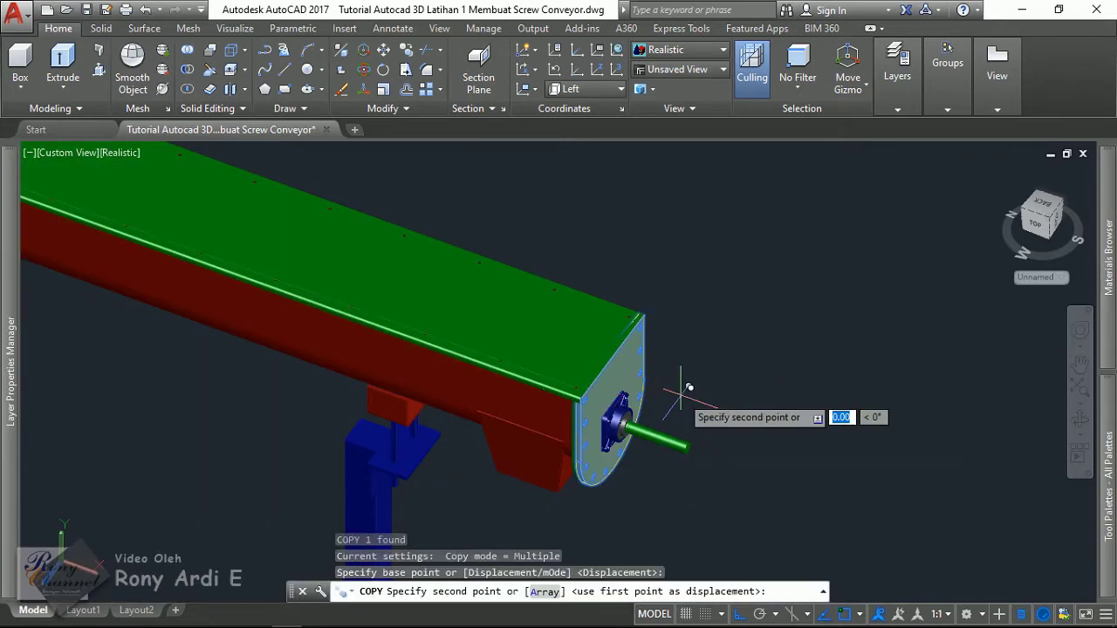
pyautogui.scroll(2, 704, 341)
pyautogui.scroll(2, 710, 251)
pyautogui.scroll(1, 710, 253)
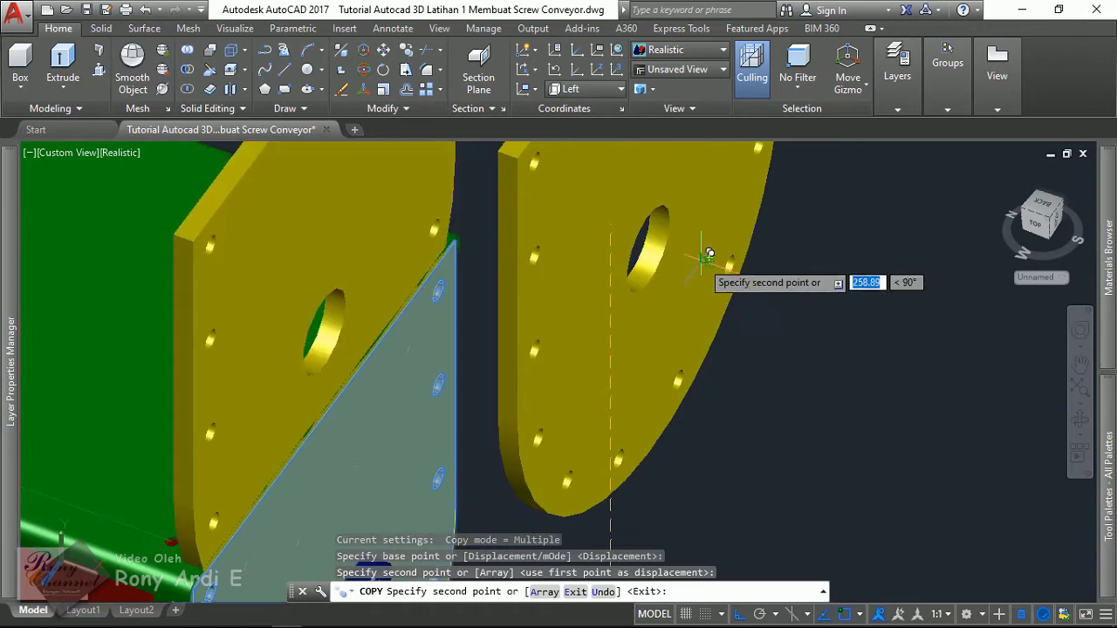
pyautogui.scroll(-5, 723, 274)
pyautogui.press('Escape')
# Delete the selected Tutup Depan front end plate.
pyautogui.press('Delete')
pyautogui.scroll(-2, 748, 288)
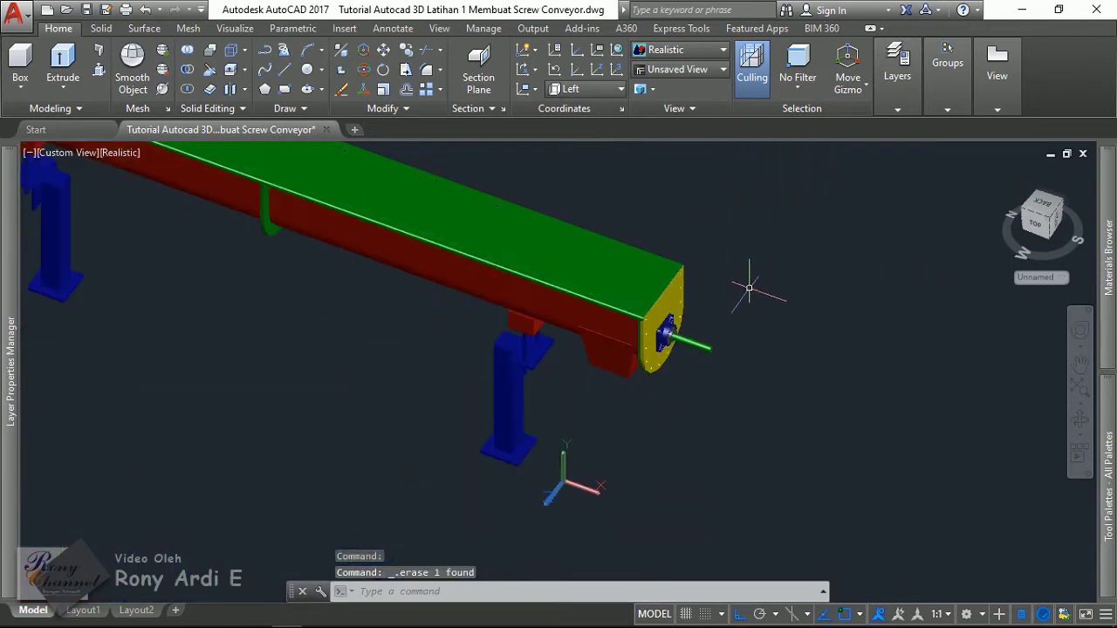
pyautogui.moveTo(572, 273); pyautogui.dragTo(593, 326, button='middle')
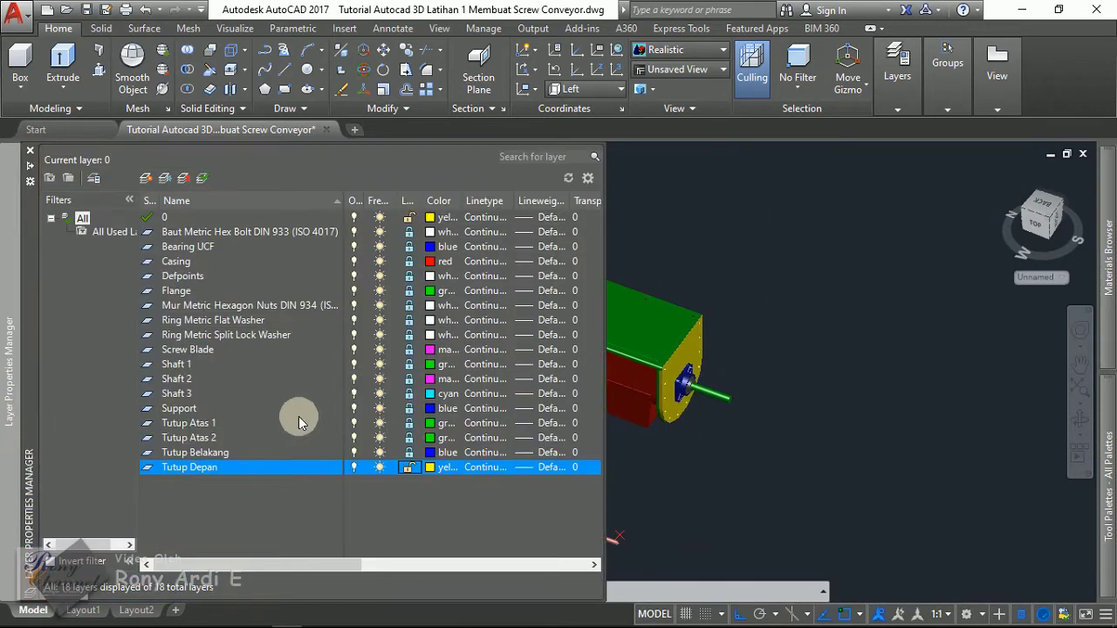
# Lock Tutup Belakang and turn off layers 0 through Tutup Atas 2, including the current one.
pyautogui.click(397, 217)
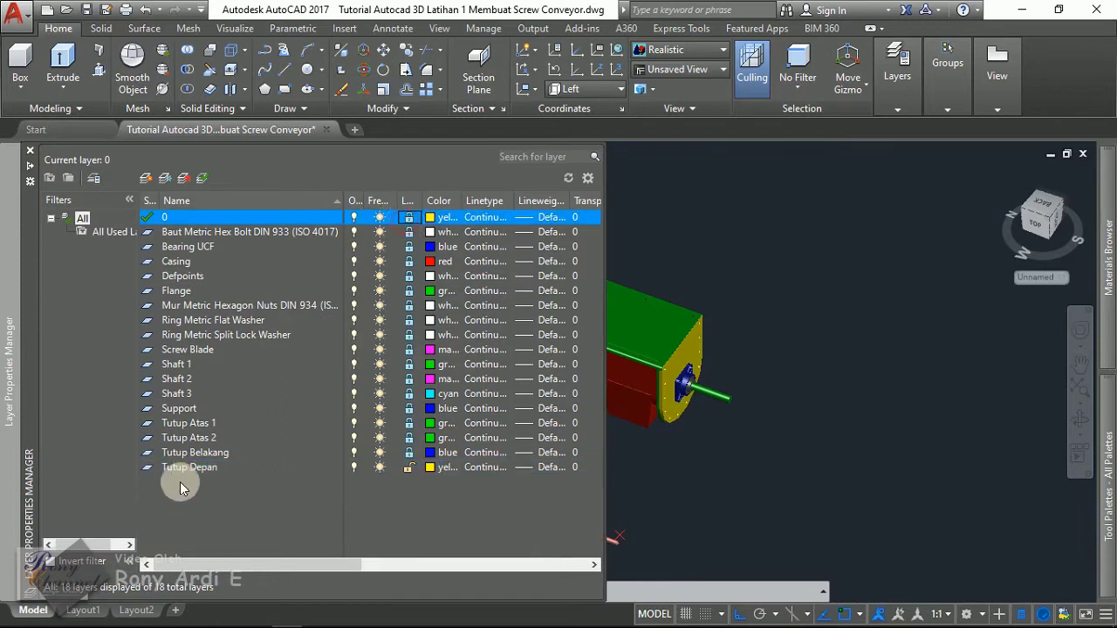
pyautogui.click(188, 454)
pyautogui.click(409, 454)
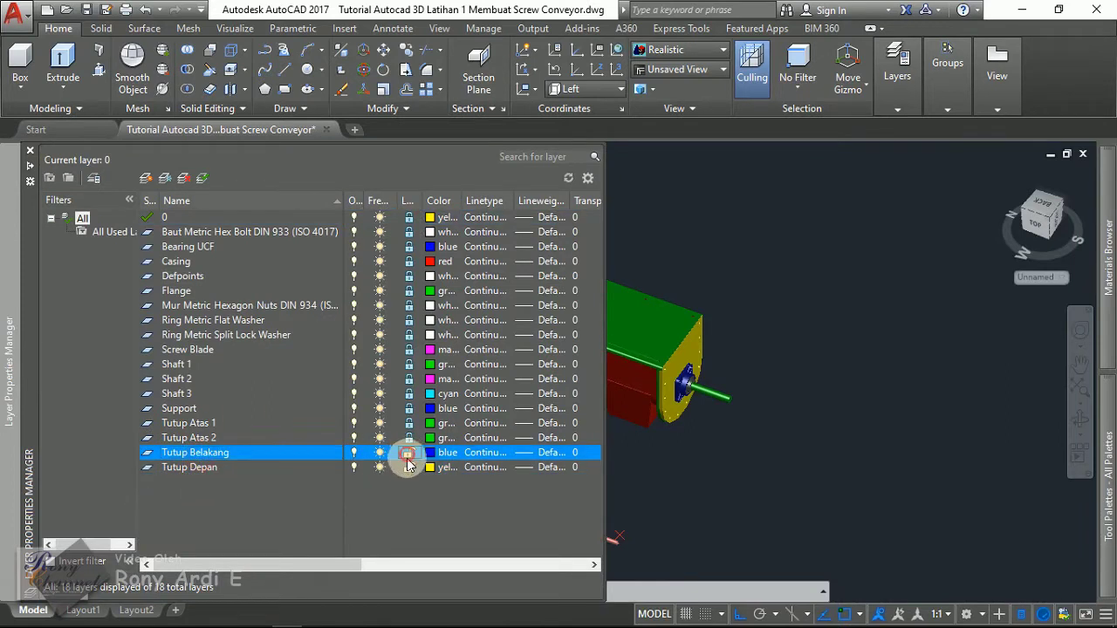
pyautogui.click(221, 436)
pyautogui.keyDown('ctrl'); pyautogui.moveTo(260, 249); pyautogui.dragTo(247, 225); pyautogui.keyUp('ctrl')
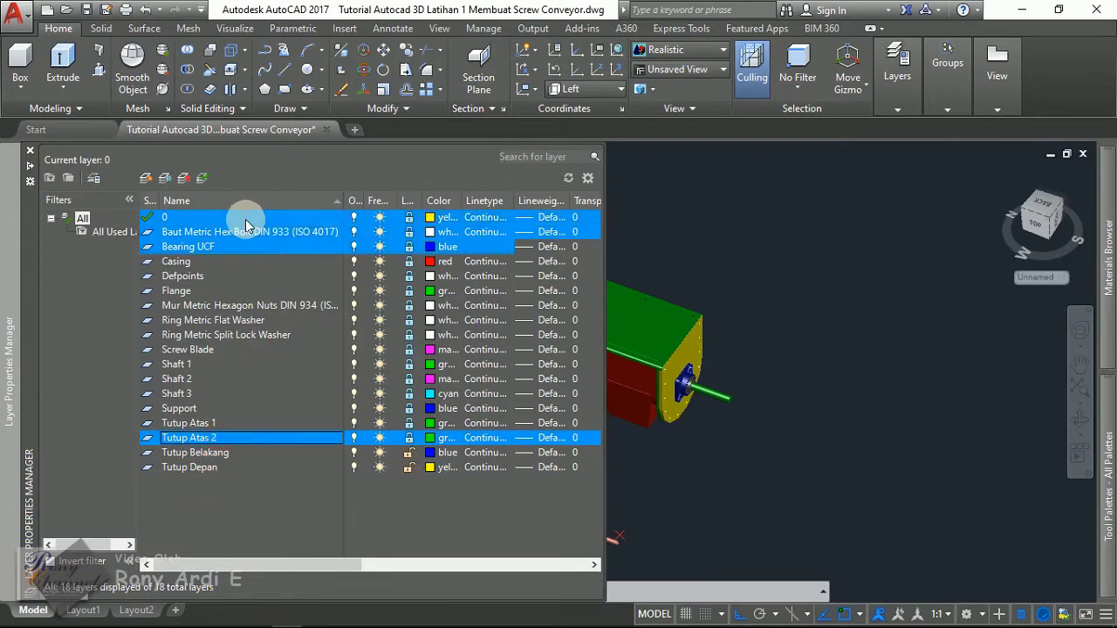
pyautogui.keyDown('shift'); pyautogui.click(247, 226); pyautogui.keyUp('shift')
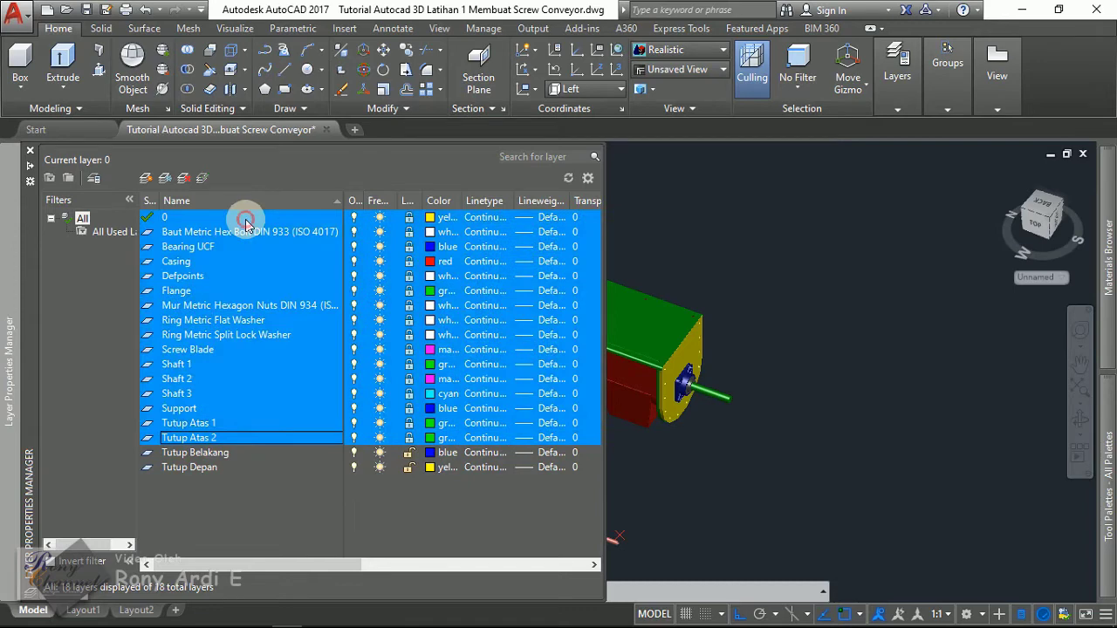
pyautogui.click(354, 216)
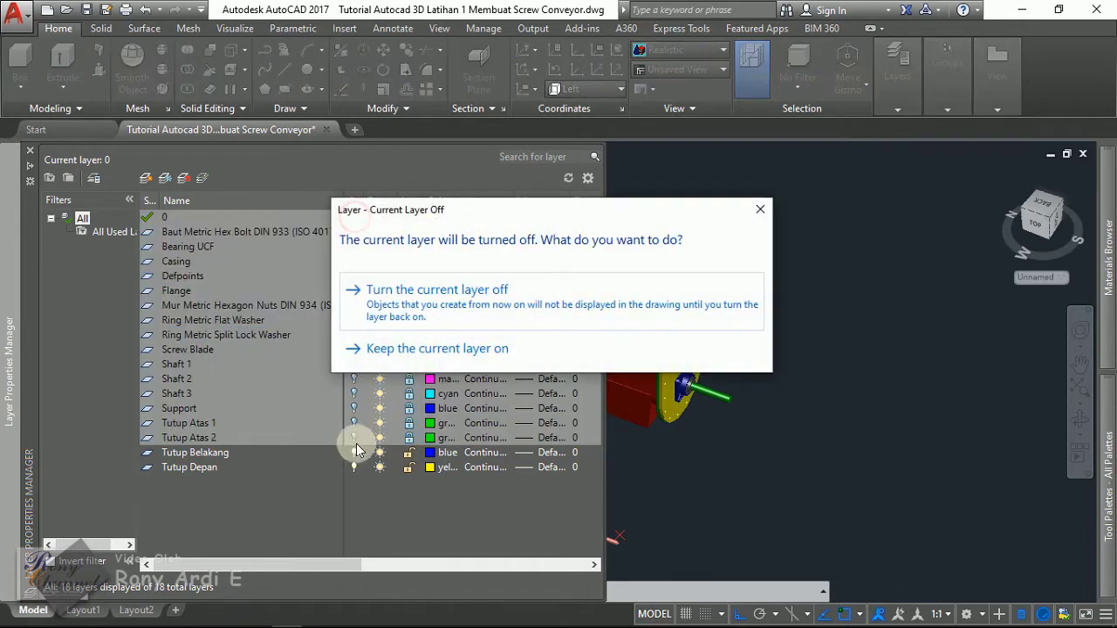
pyautogui.click(381, 303)
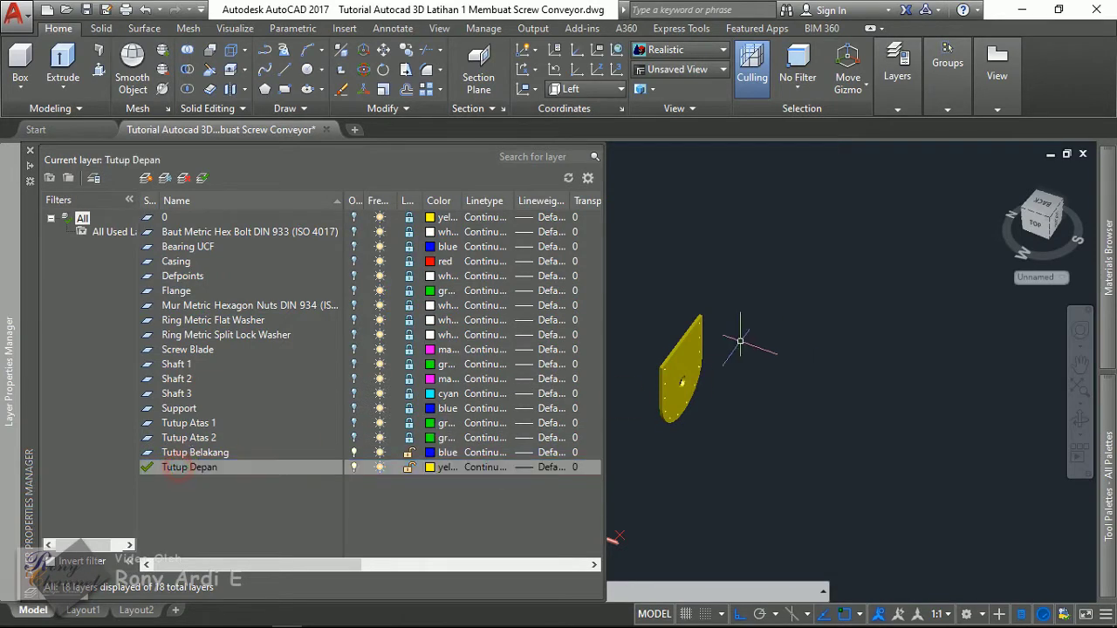
# Select layer 0 and zoom to frame the yellow front end plate.
pyautogui.scroll(6, 699, 385)
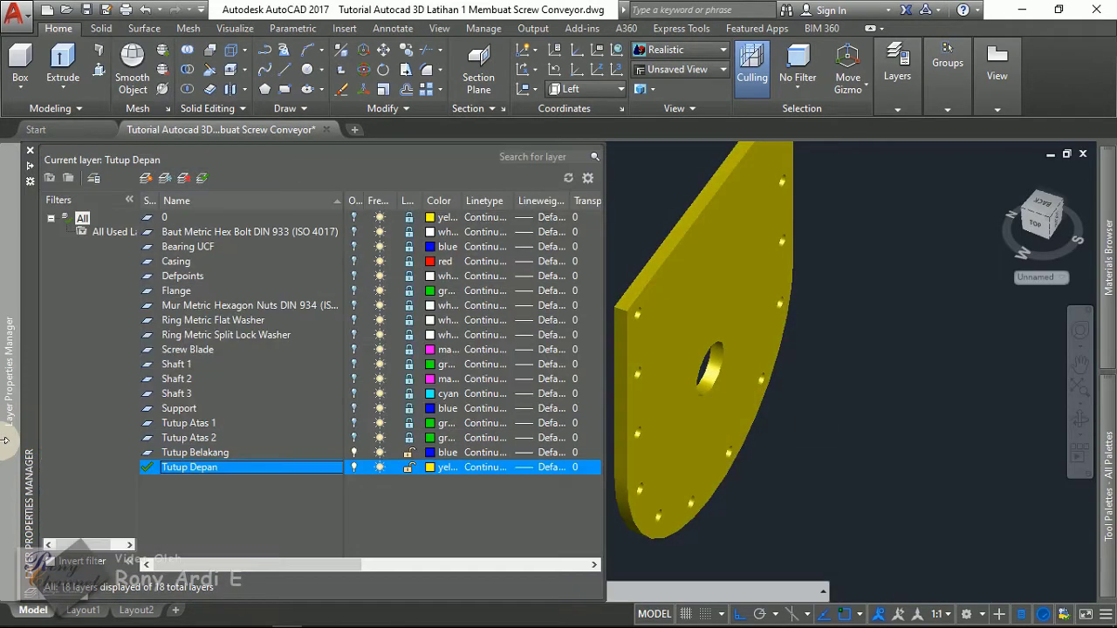
pyautogui.click(356, 218)
pyautogui.scroll(-3, 937, 329)
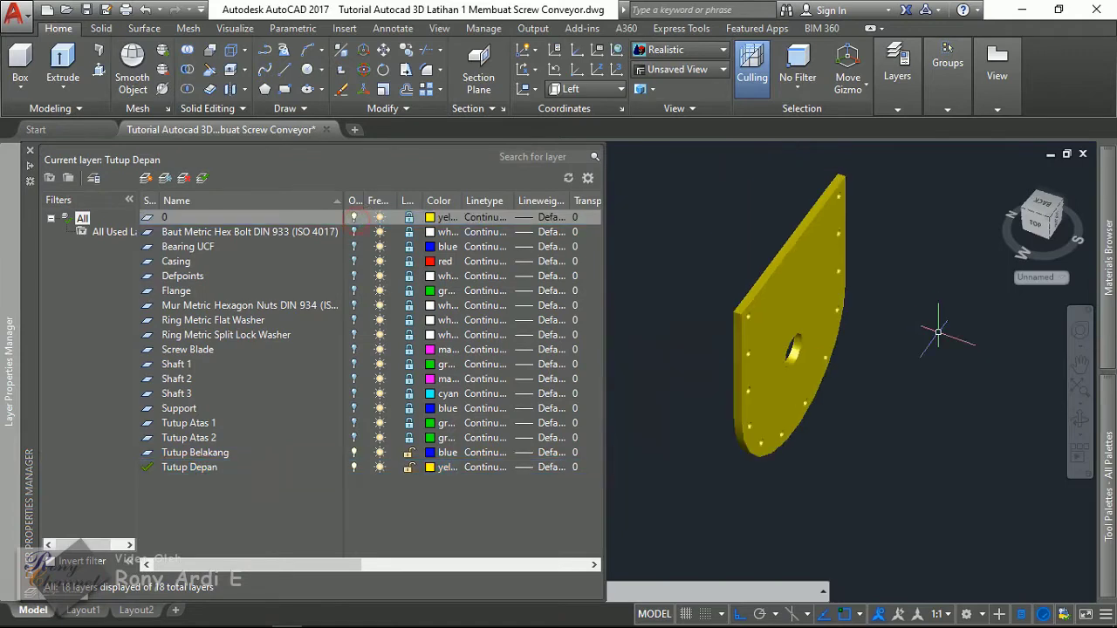
pyautogui.scroll(-3, 936, 336)
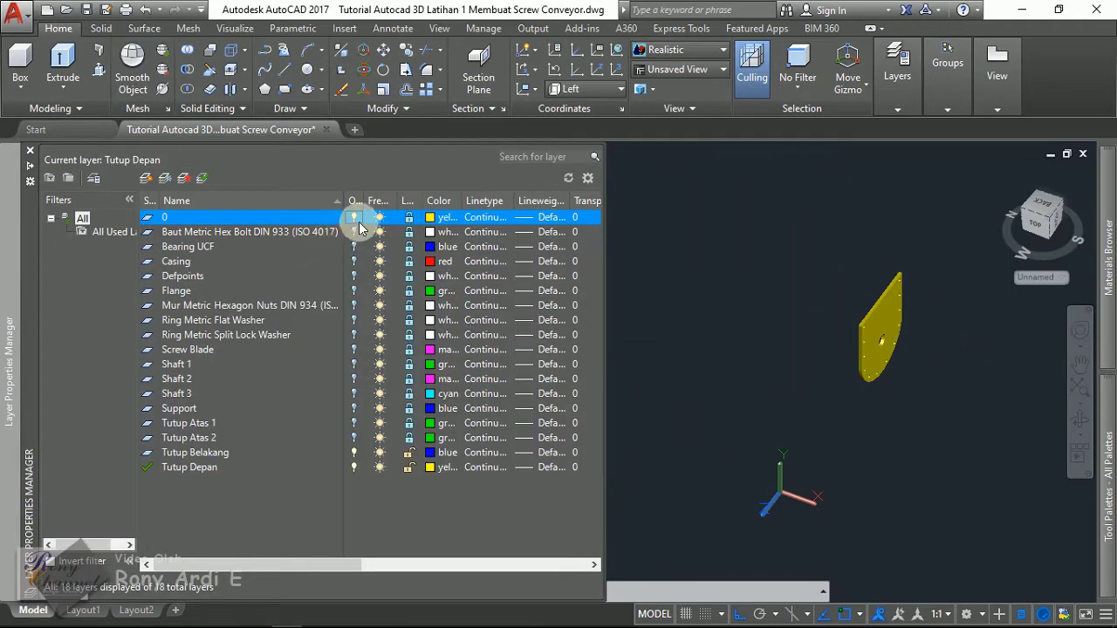
pyautogui.scroll(3, 922, 331)
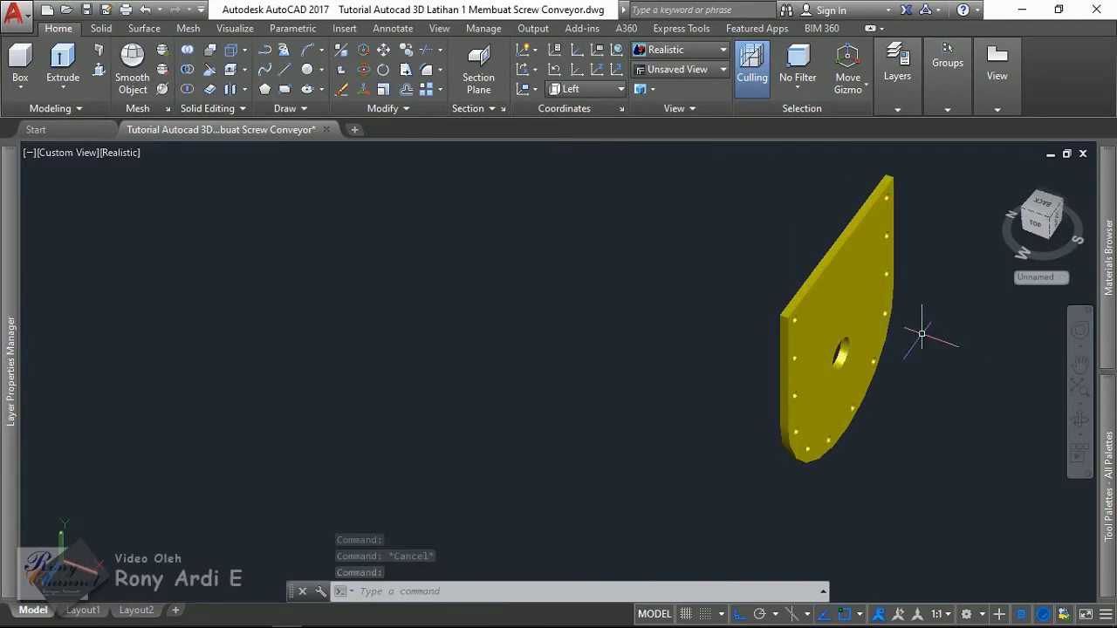
pyautogui.scroll(-3, 747, 324)
pyautogui.scroll(-2, 665, 333)
pyautogui.scroll(4, 621, 299)
# Turn on the Bearing UCF layer and orbit around the bearing and plate.
pyautogui.scroll(5, 419, 237)
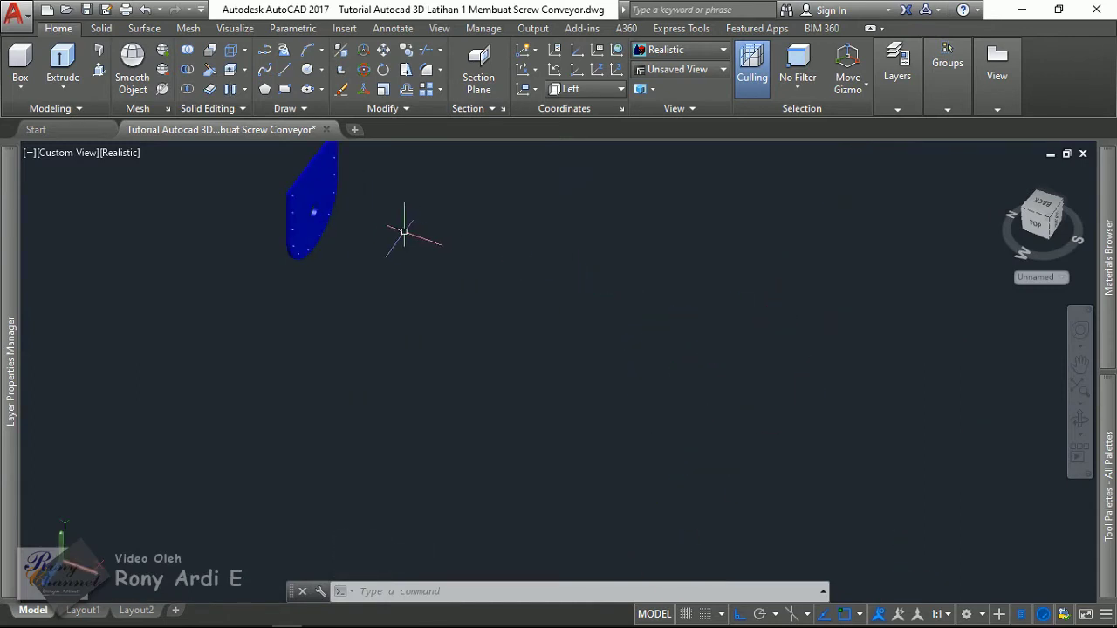
pyautogui.moveTo(10, 371)
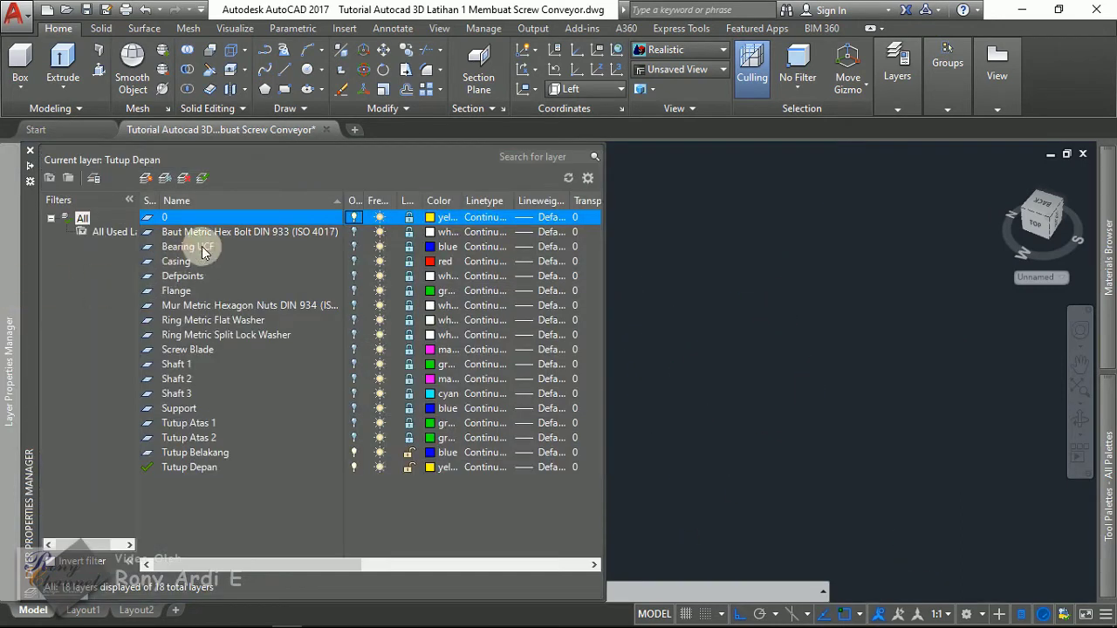
pyautogui.click(202, 250)
pyautogui.click(352, 248)
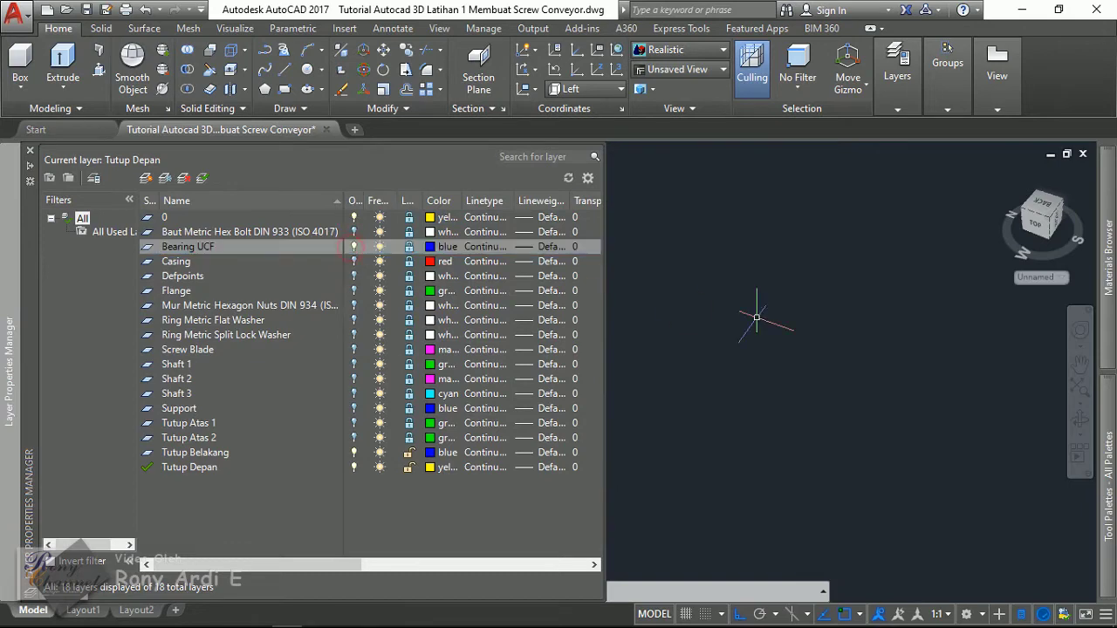
pyautogui.scroll(3, 815, 349)
pyautogui.scroll(5, 723, 358)
pyautogui.scroll(4, 710, 375)
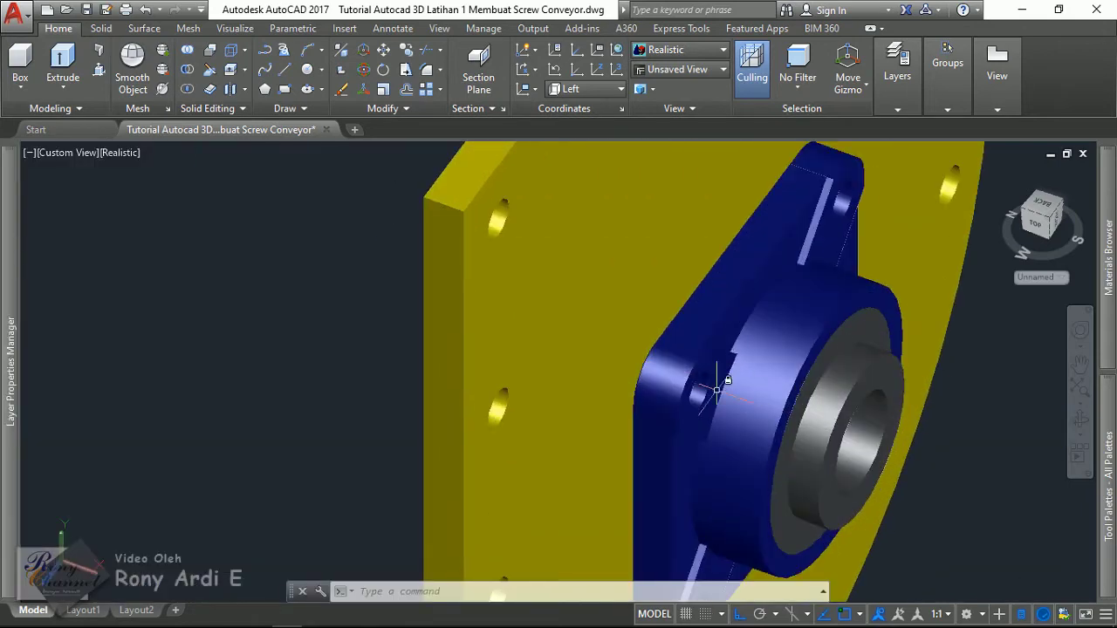
pyautogui.moveTo(707, 390)
pyautogui.keyDown('shift'); pyautogui.mouseDown(button='middle')
pyautogui.moveTo(637, 318)
pyautogui.moveTo(579, 294)
pyautogui.mouseUp(button='middle'); pyautogui.keyUp('shift')
# Try a circle and cancel it, then select the bearing and turn Bearing UCF off.
pyautogui.write('c')
pyautogui.press('Return')
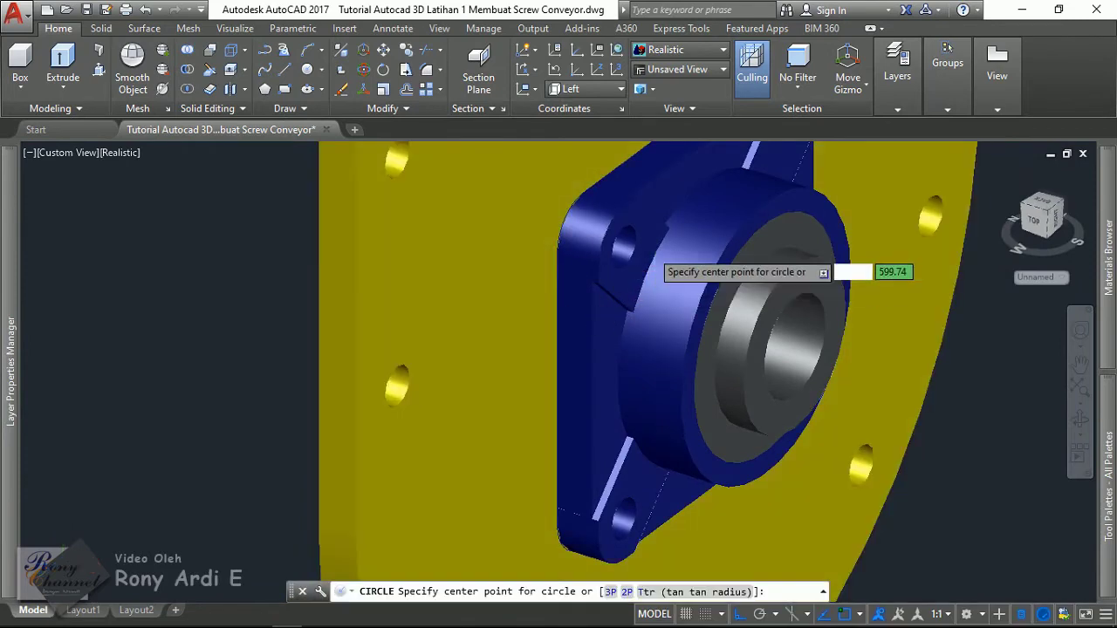
pyautogui.scroll(5, 641, 241)
pyautogui.scroll(-3, 573, 315)
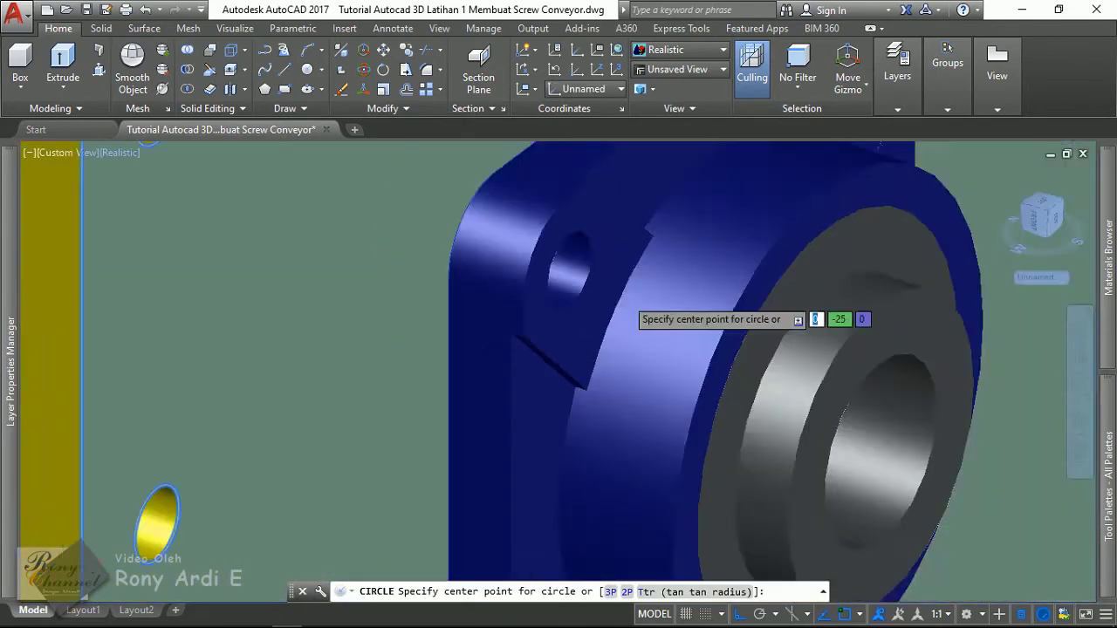
pyautogui.scroll(-3, 523, 284)
pyautogui.press('Escape')
pyautogui.click(567, 296)
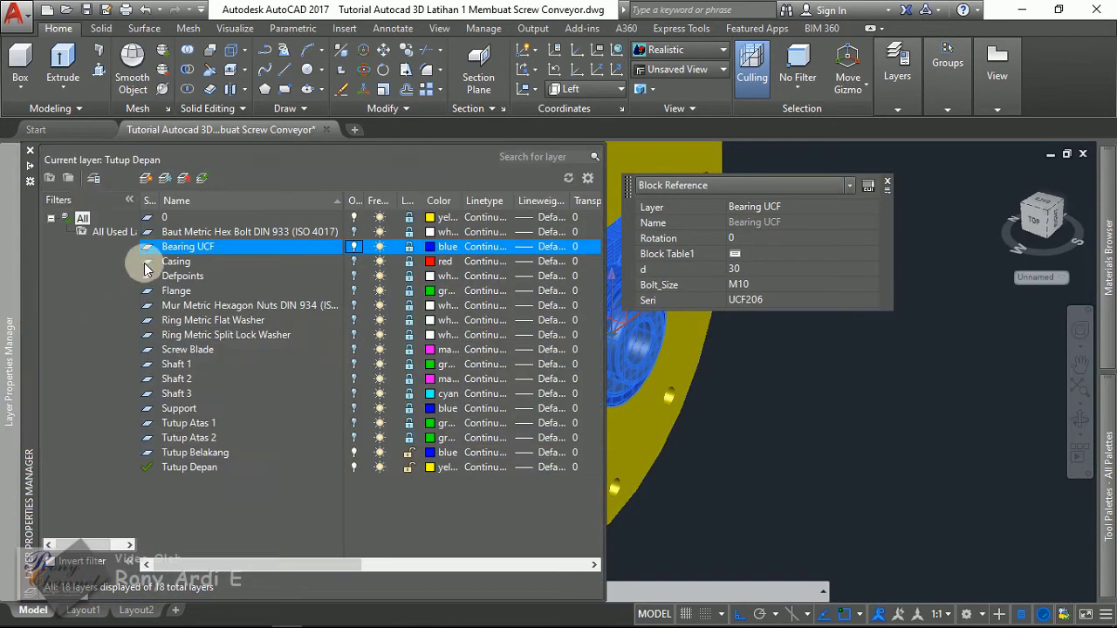
pyautogui.click(354, 248)
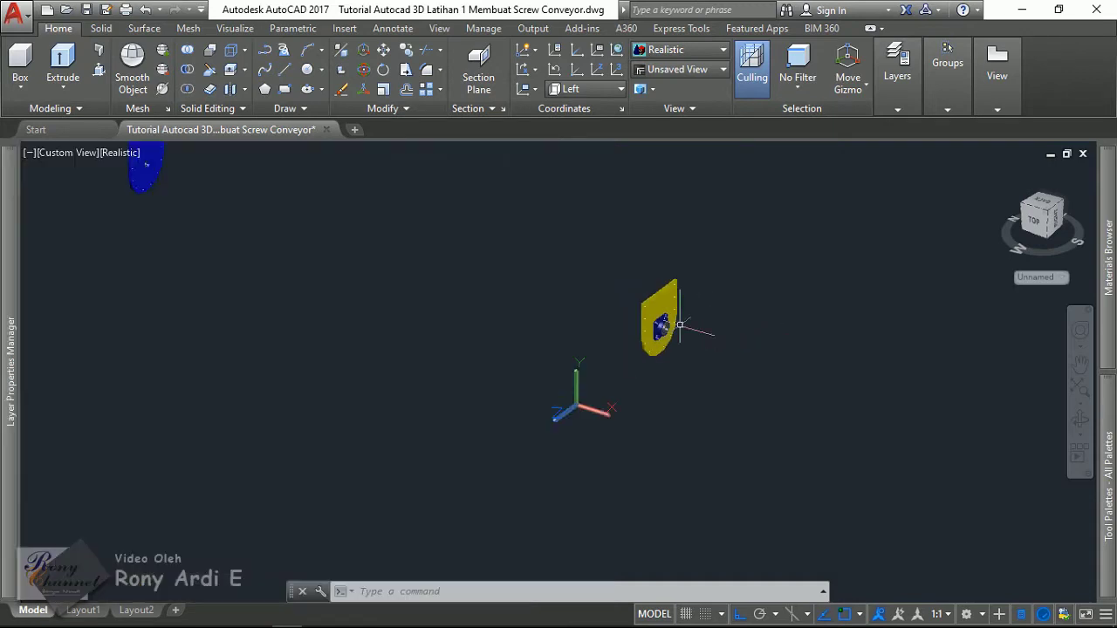
# Try Extract Edges and cancel, then select the bearing housing and lock Bearing UCF.
pyautogui.scroll(3, 680, 324)
pyautogui.scroll(3, 842, 350)
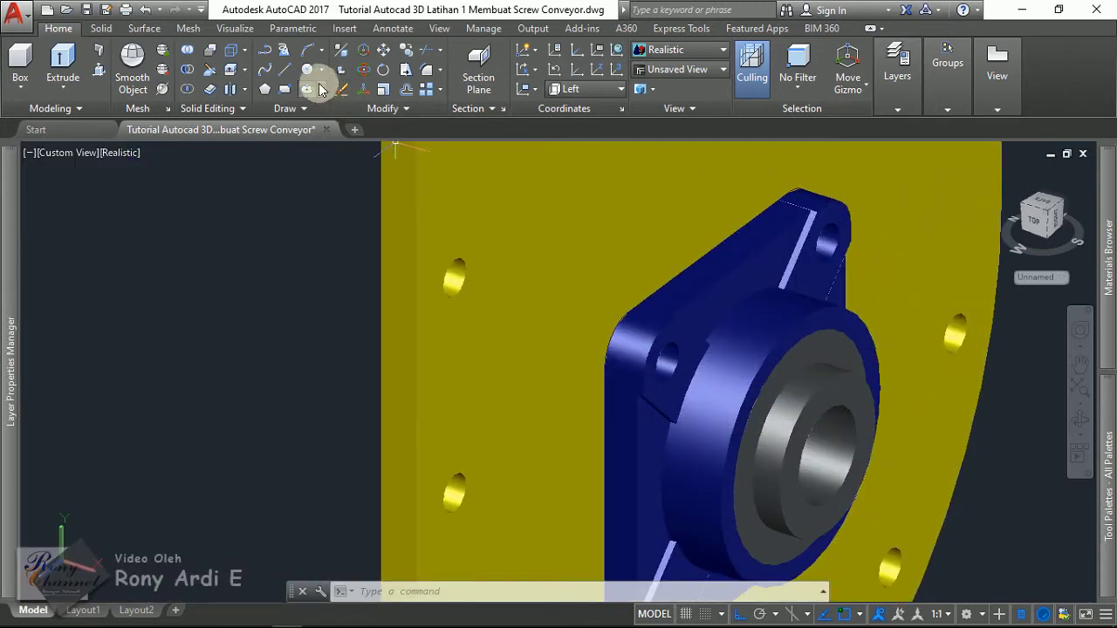
pyautogui.click(232, 52)
pyautogui.scroll(8, 698, 369)
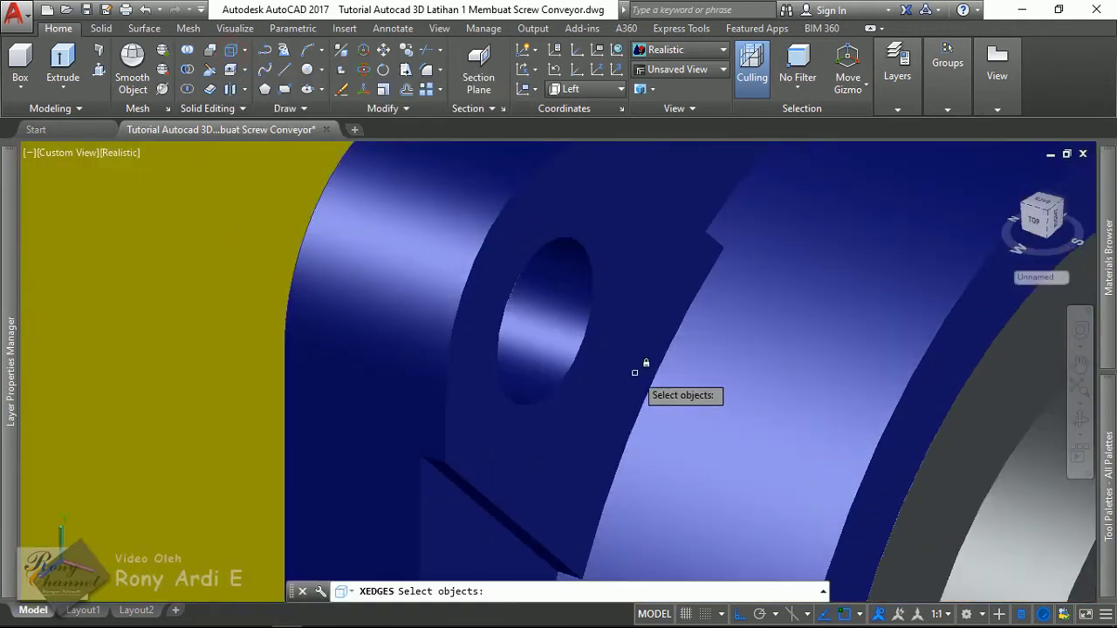
pyautogui.scroll(-5, 593, 336)
pyautogui.press('Escape')
pyautogui.click(595, 326)
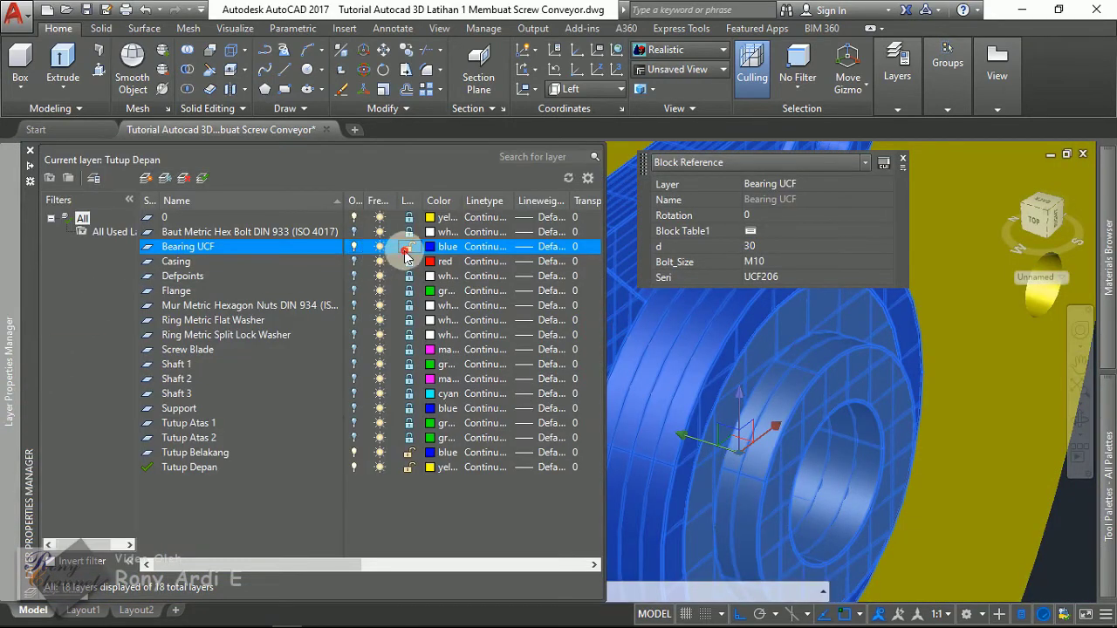
pyautogui.click(406, 249)
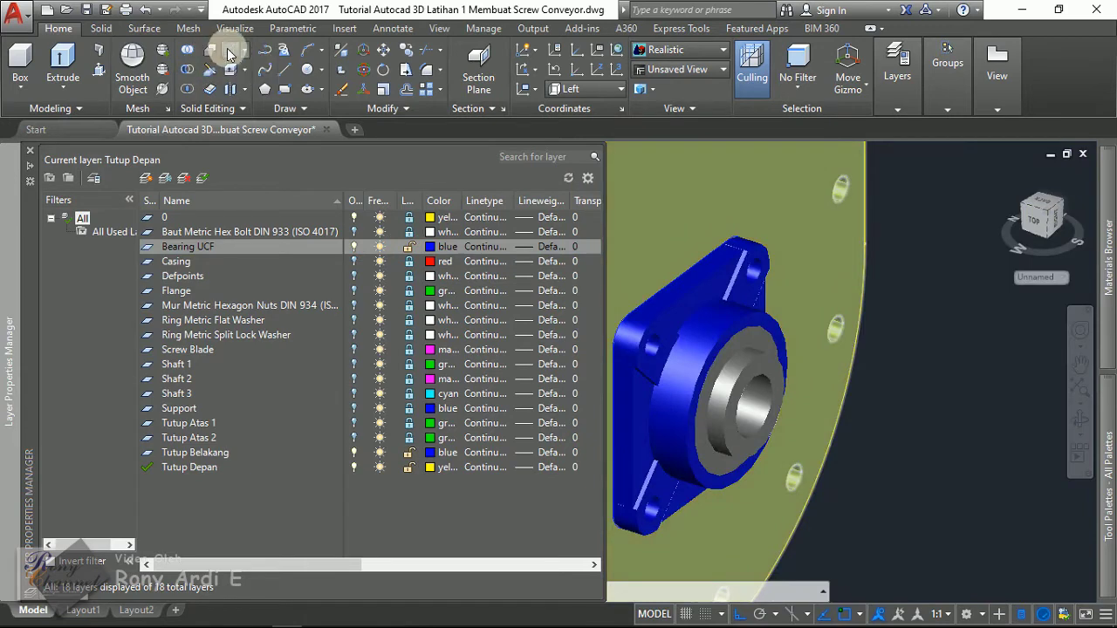
# Extract edges from the bearing, then select it to check its properties.
pyautogui.click(228, 55)
pyautogui.scroll(5, 553, 320)
pyautogui.scroll(3, 532, 299)
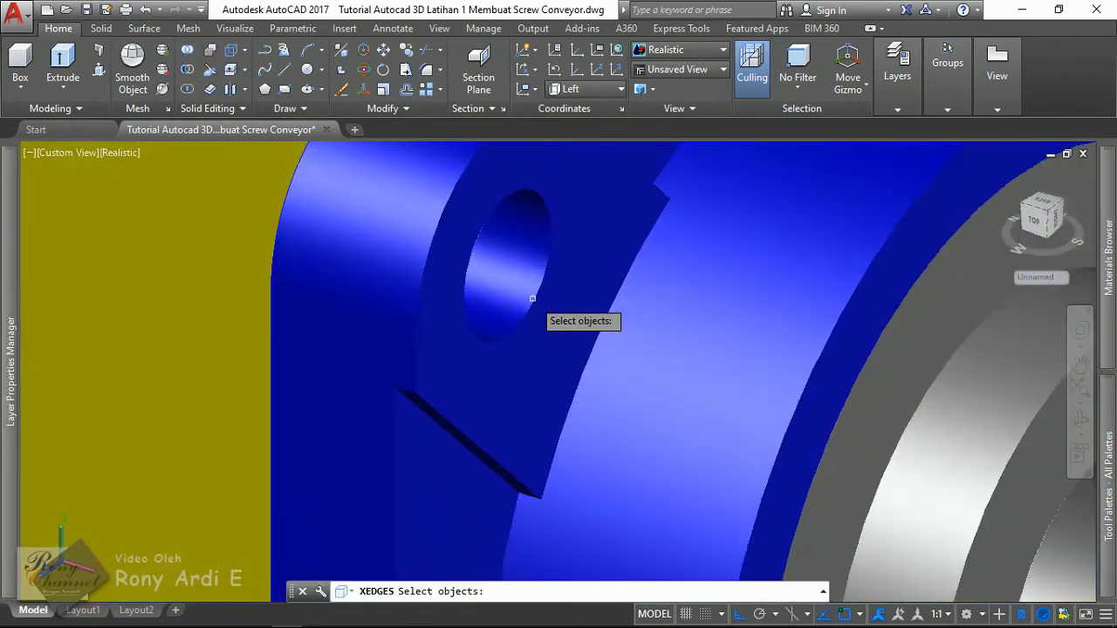
pyautogui.scroll(-2, 534, 288)
pyautogui.click(532, 289)
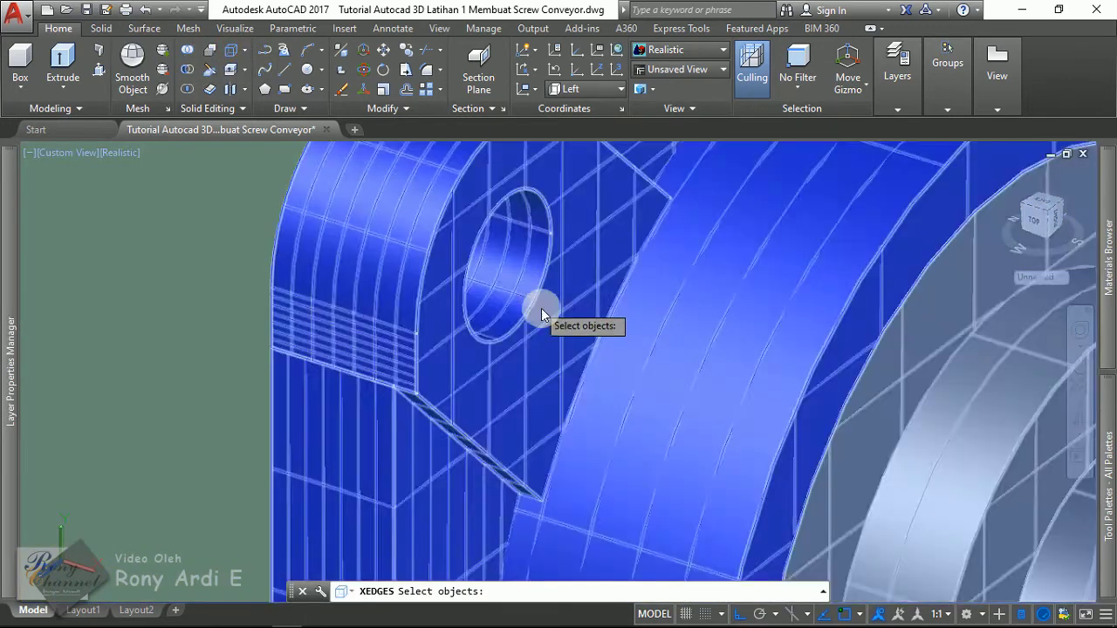
pyautogui.press('Return')
pyautogui.click(530, 291)
pyautogui.scroll(-5, 485, 316)
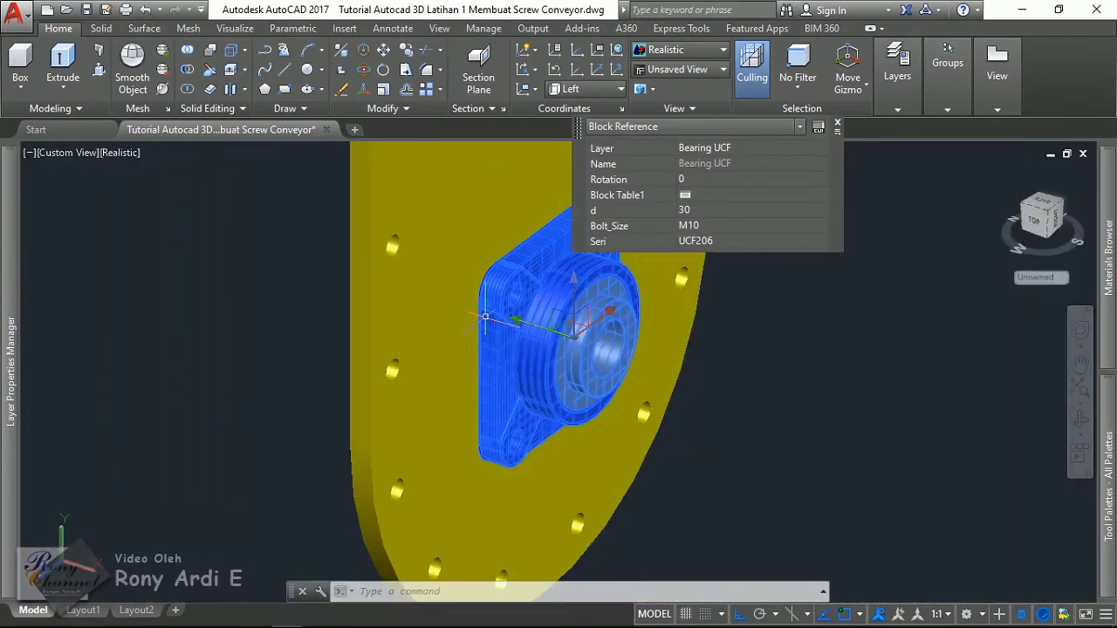
pyautogui.press('Escape')
pyautogui.scroll(5, 512, 291)
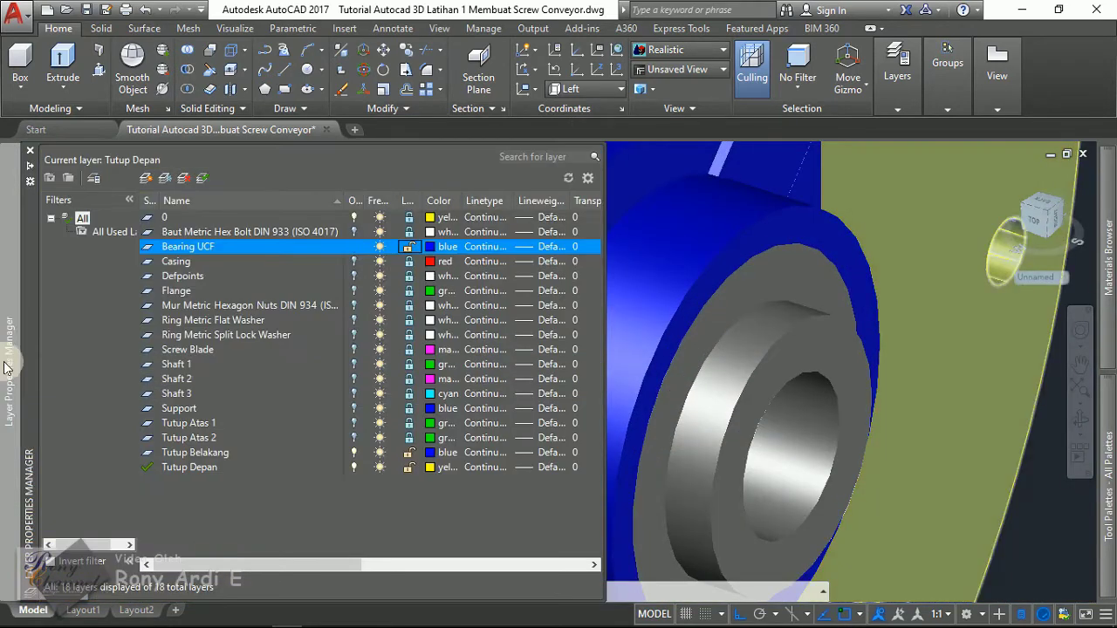
# Toggle Bearing UCF off and on, then place the 12.4-radius circle beside the bearing.
pyautogui.click(354, 247)
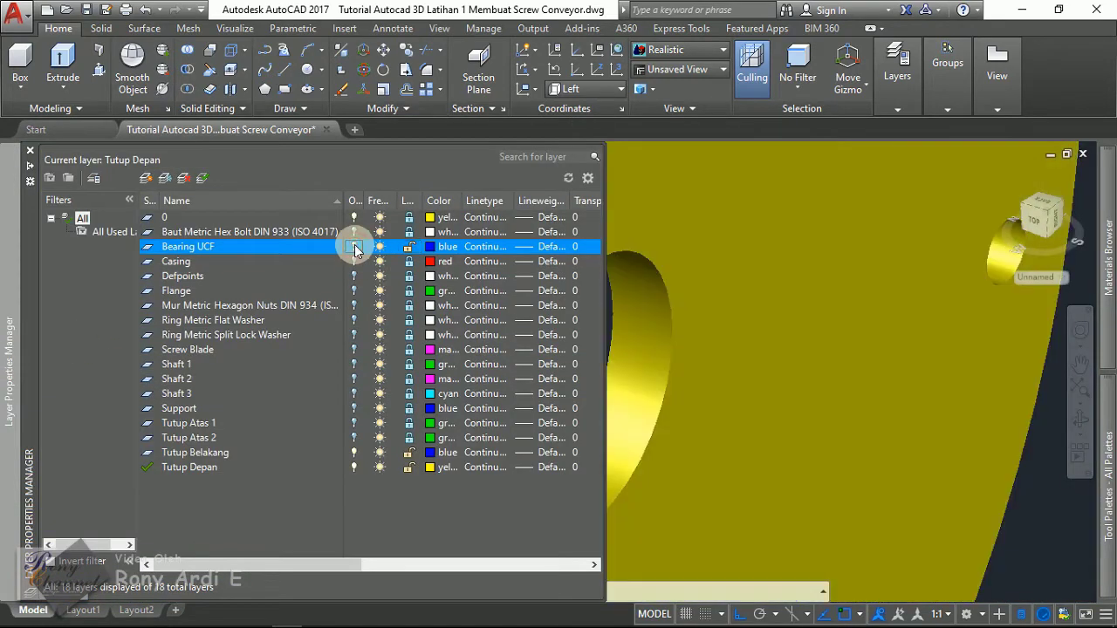
pyautogui.click(354, 248)
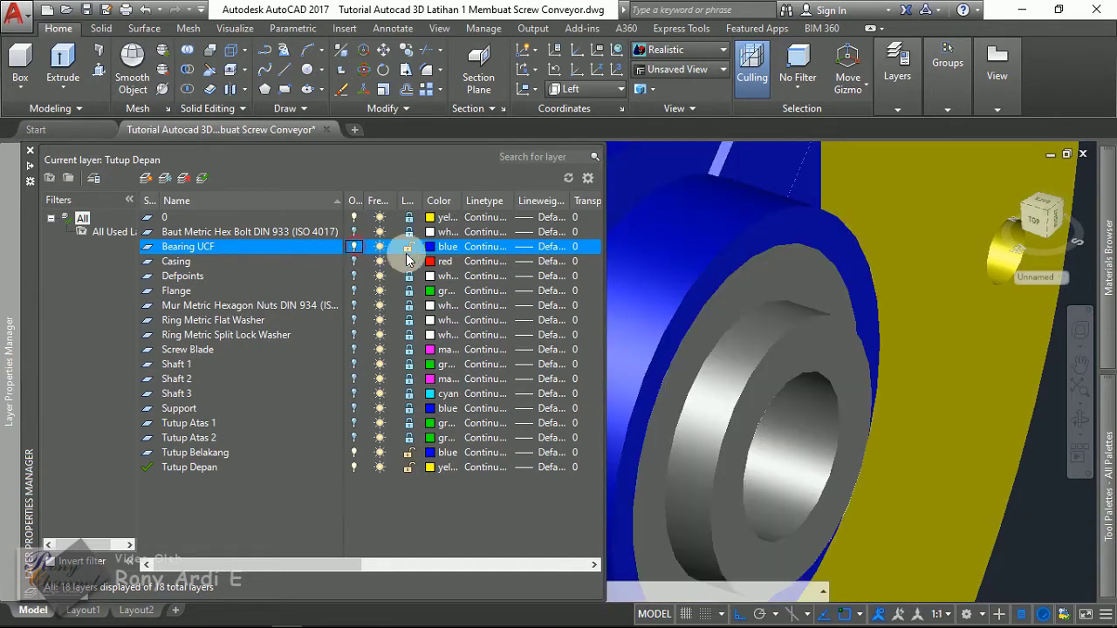
pyautogui.click(704, 301)
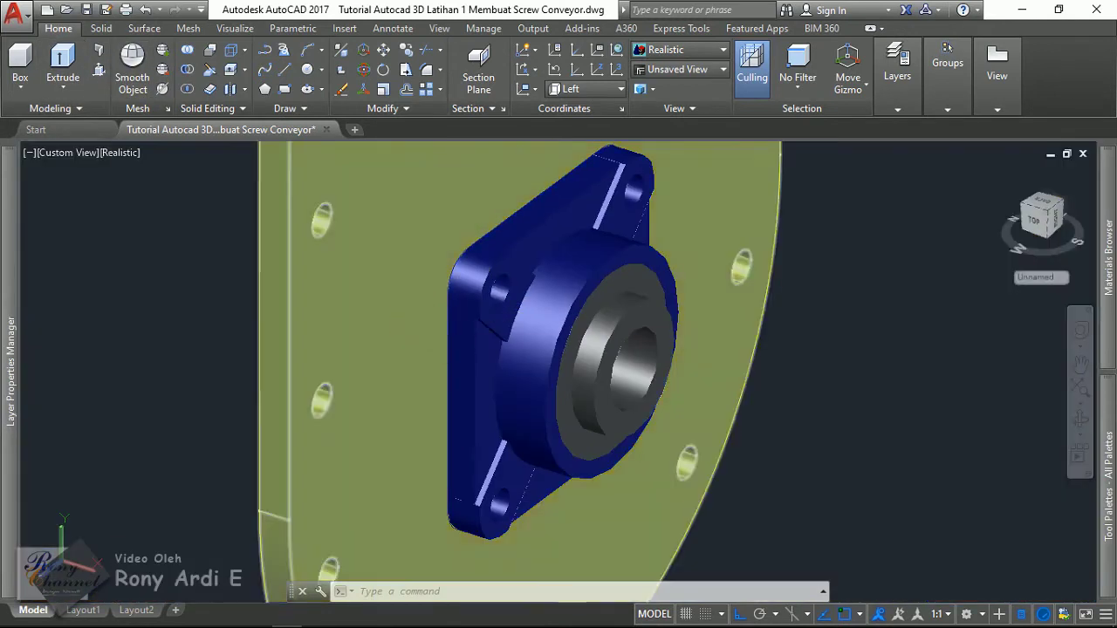
pyautogui.click(361, 305)
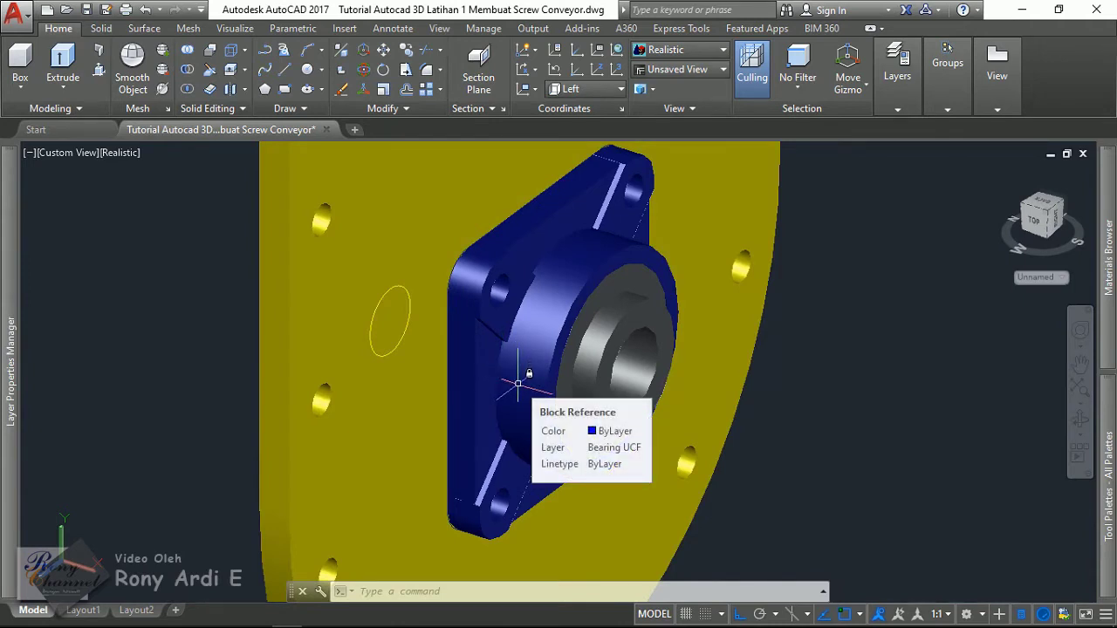
# Orbit around the plate and bearing, selecting and clearing the bearing along the way.
pyautogui.click(534, 272)
pyautogui.keyDown('shift'); pyautogui.moveTo(534, 272); pyautogui.dragTo(447, 410, button='middle'); pyautogui.keyUp('shift')
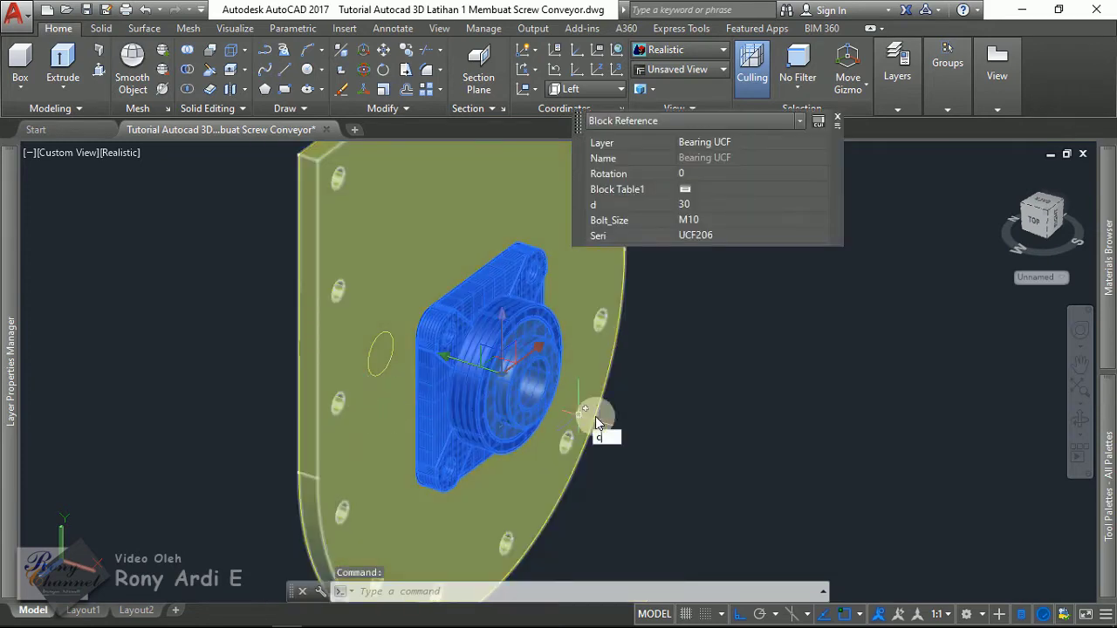
pyautogui.click(747, 428)
pyautogui.press('Escape')
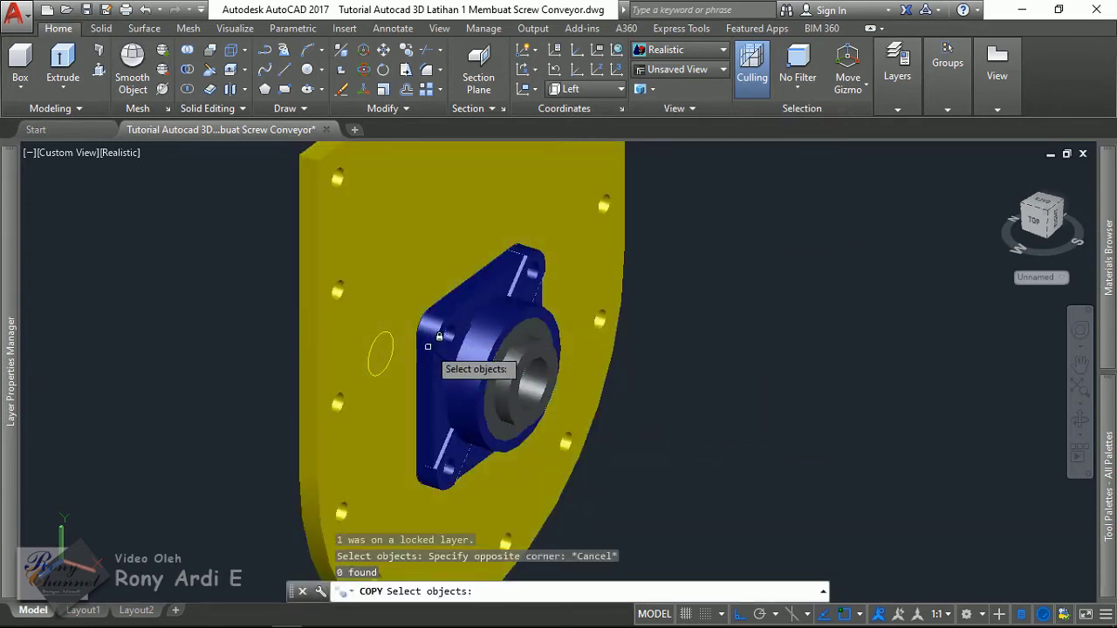
pyautogui.scroll(4, 502, 343)
pyautogui.click(502, 343)
pyautogui.scroll(2, 362, 358)
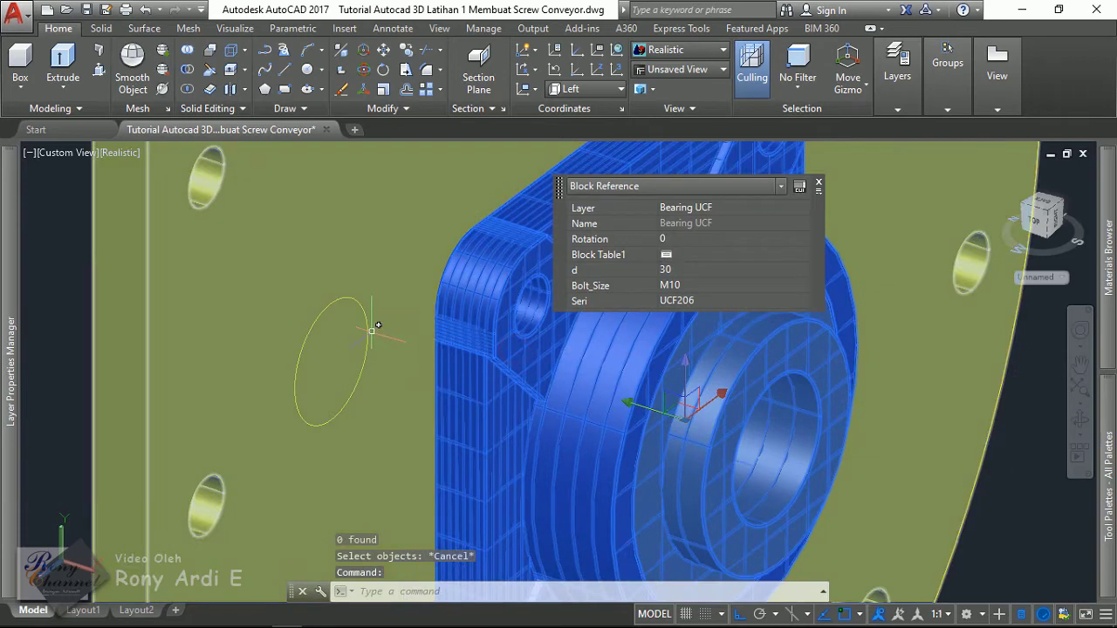
pyautogui.press('Escape')
pyautogui.scroll(-3, 372, 329)
# Window-select the new circle to confirm its 12.4 radius in Quick Properties.
pyautogui.click(194, 279)
pyautogui.click(441, 392)
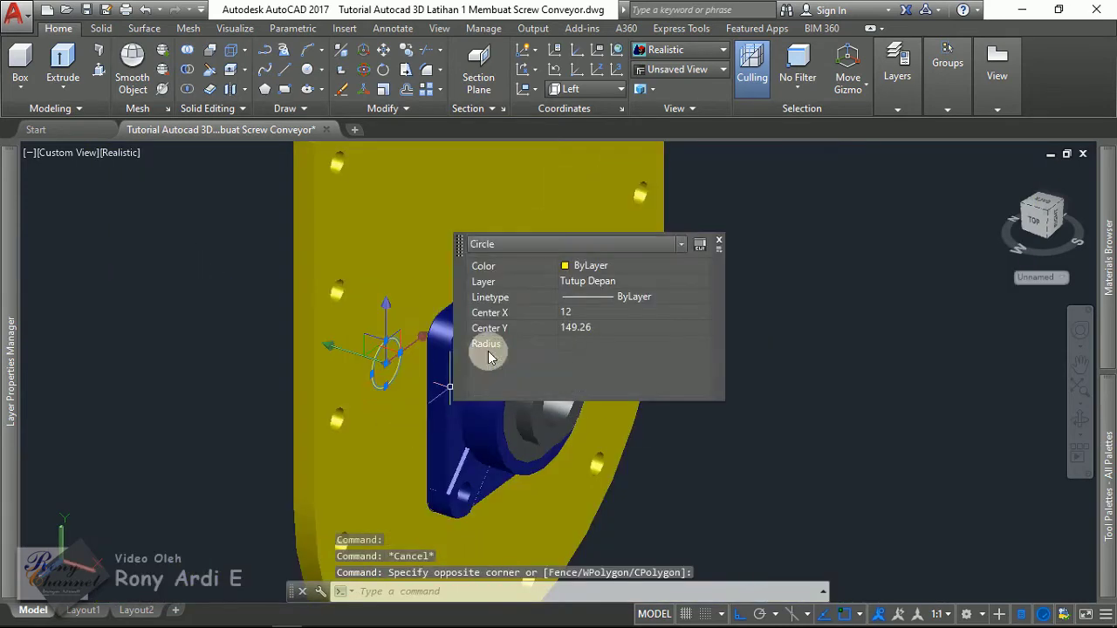
pyautogui.scroll(3, 429, 373)
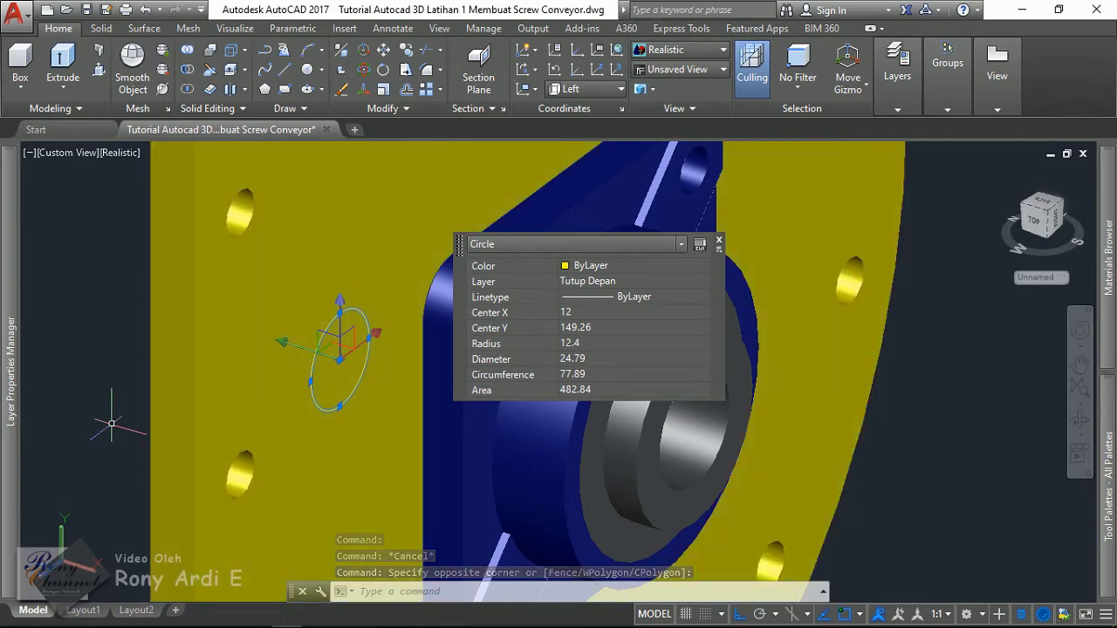
pyautogui.press('Escape')
pyautogui.scroll(-2, 319, 427)
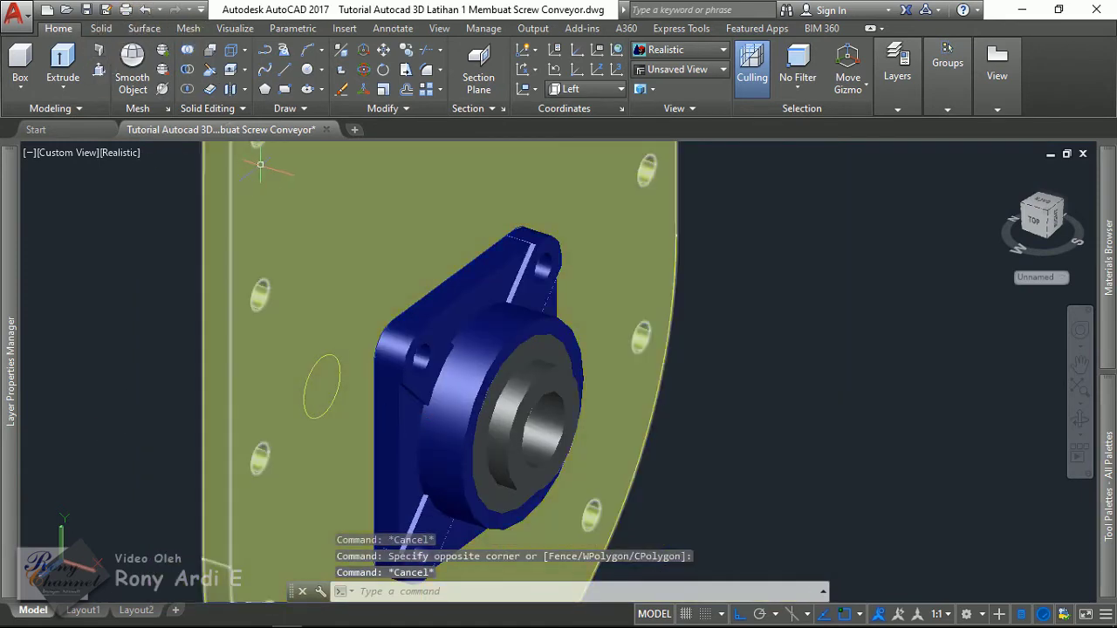
# Start DIST and snap the first point to the bearing's bolt-hole centre.
pyautogui.write('DI')
pyautogui.press('Return')
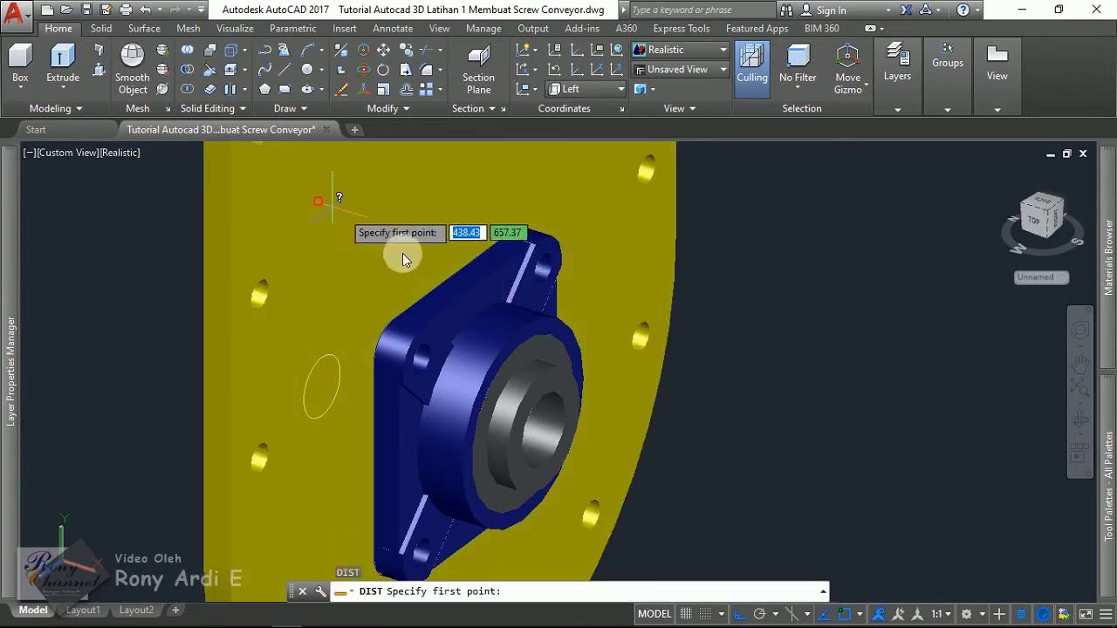
pyautogui.scroll(4, 430, 383)
pyautogui.scroll(2, 430, 384)
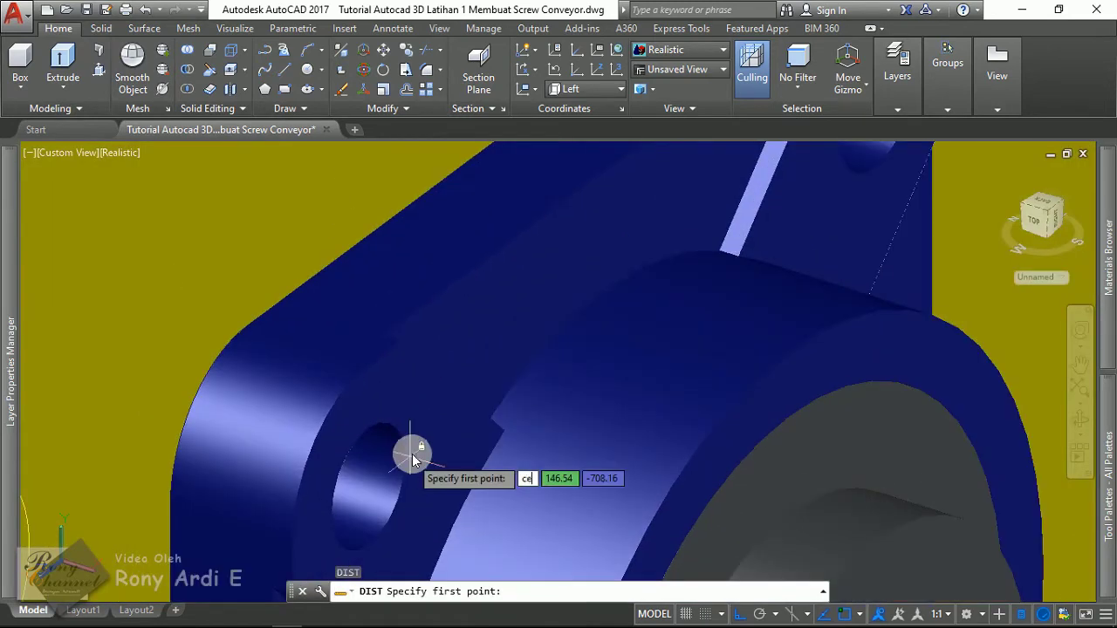
pyautogui.write('cen')
pyautogui.press('Return')
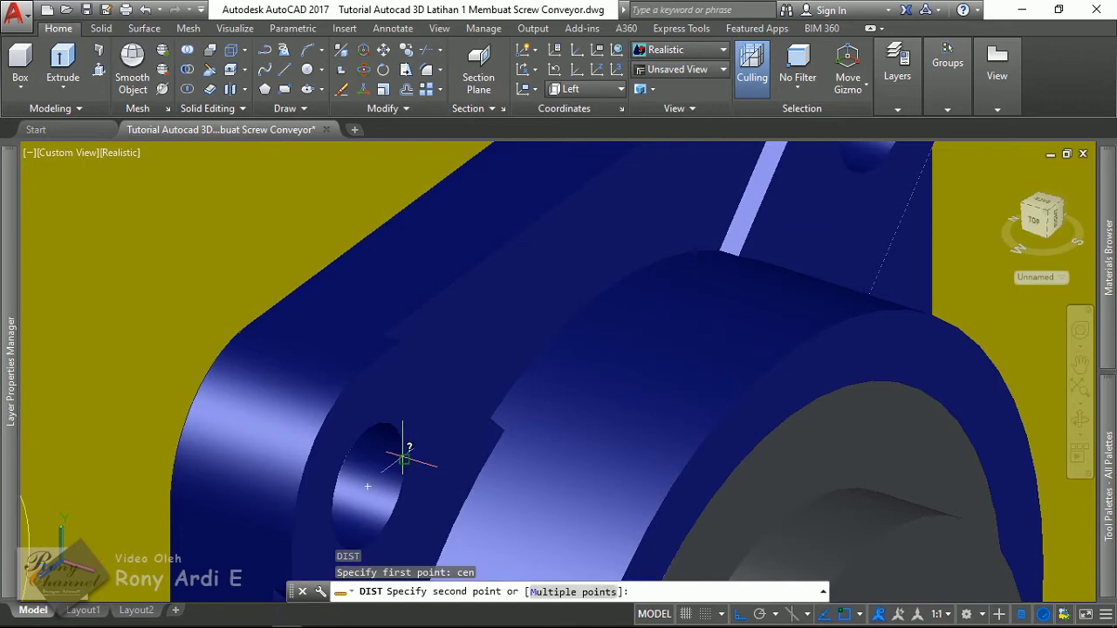
pyautogui.scroll(-3, 698, 311)
pyautogui.scroll(2, 739, 257)
pyautogui.scroll(2, 763, 212)
# Snap the second point to the next hole centre, reading 83.00.
pyautogui.moveTo(763, 212)
pyautogui.mouseDown(button='middle')
pyautogui.moveTo(710, 226)
pyautogui.moveTo(621, 345)
pyautogui.mouseUp(button='middle')
pyautogui.write('ce')
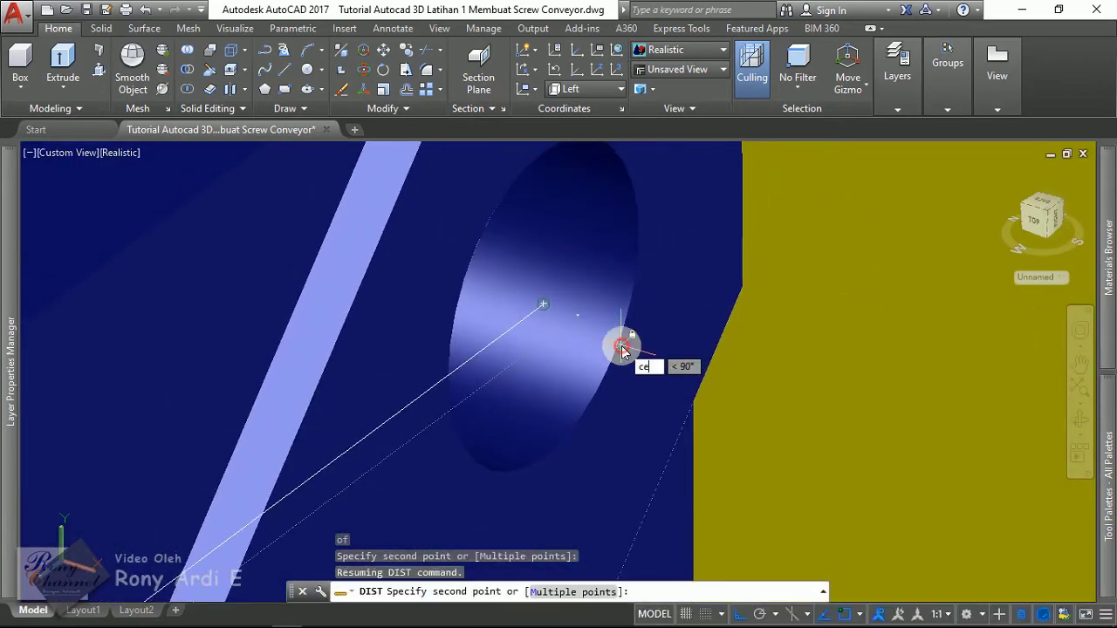
pyautogui.write('n')
pyautogui.press('Return')
pyautogui.click(620, 337)
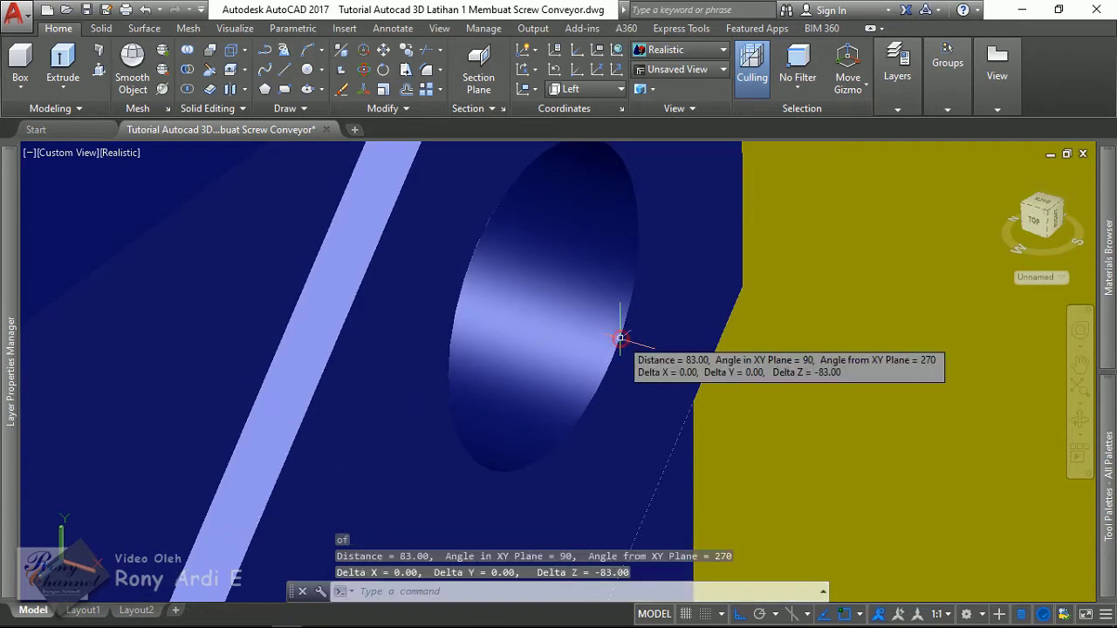
pyautogui.press('Escape')
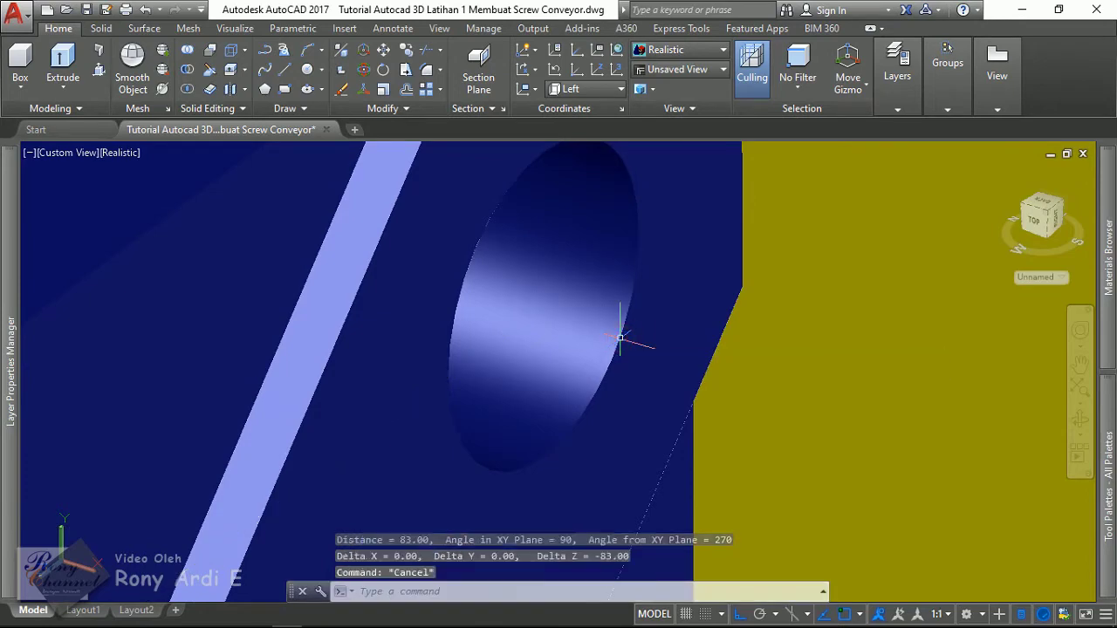
# Select the bearing to inspect its Quick Properties, then clear the selection.
pyautogui.scroll(-5, 450, 444)
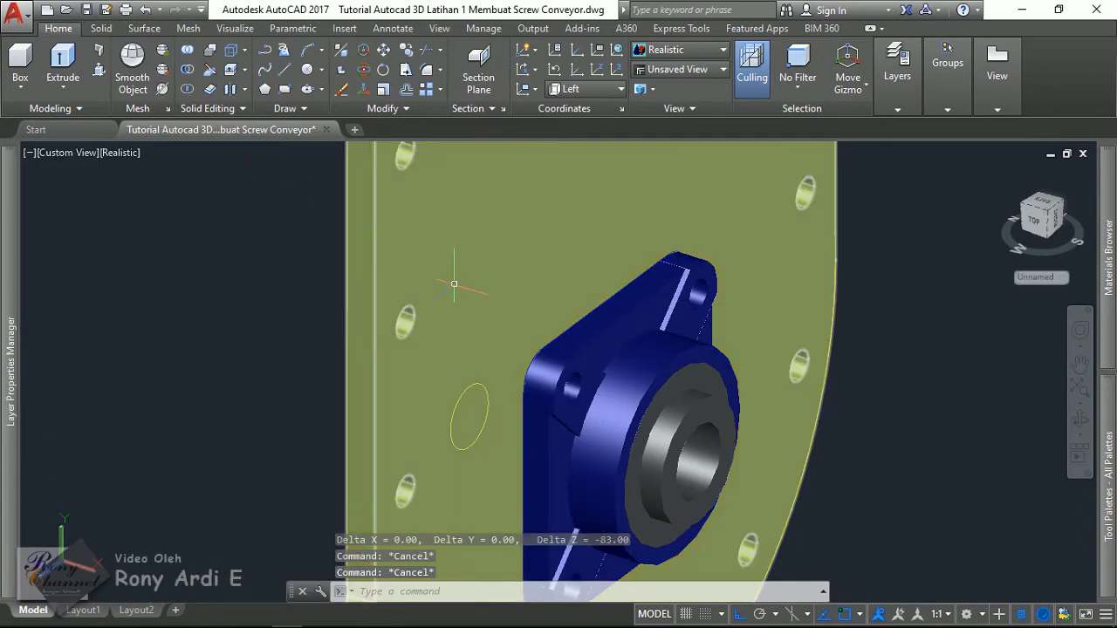
pyautogui.scroll(2, 581, 381)
pyautogui.scroll(2, 583, 389)
pyautogui.write('d')
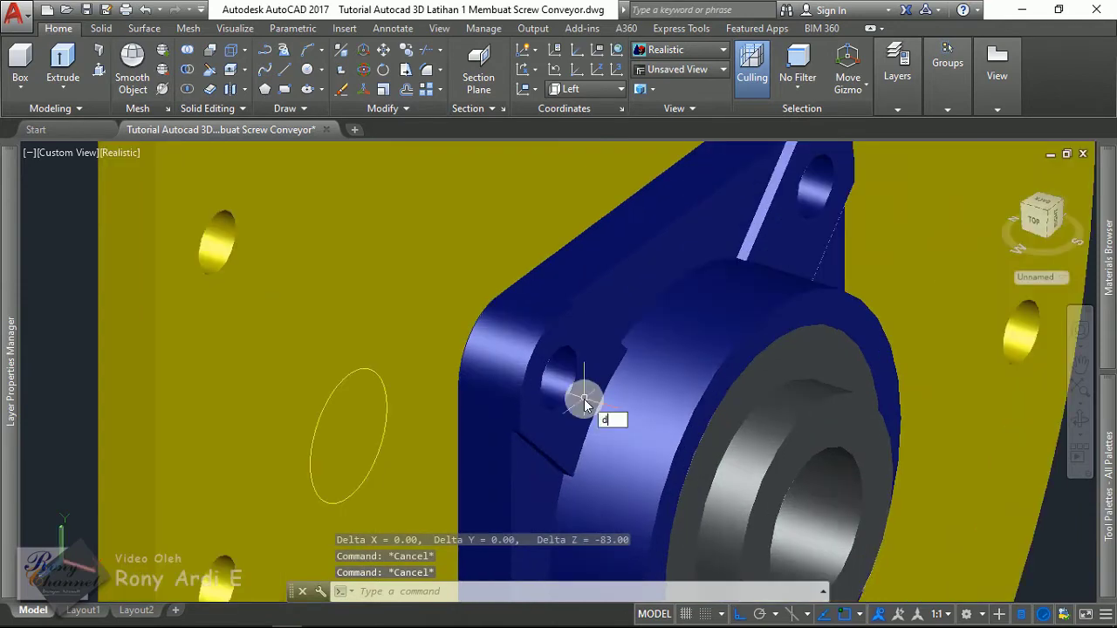
pyautogui.press('Escape')
pyautogui.click(643, 323)
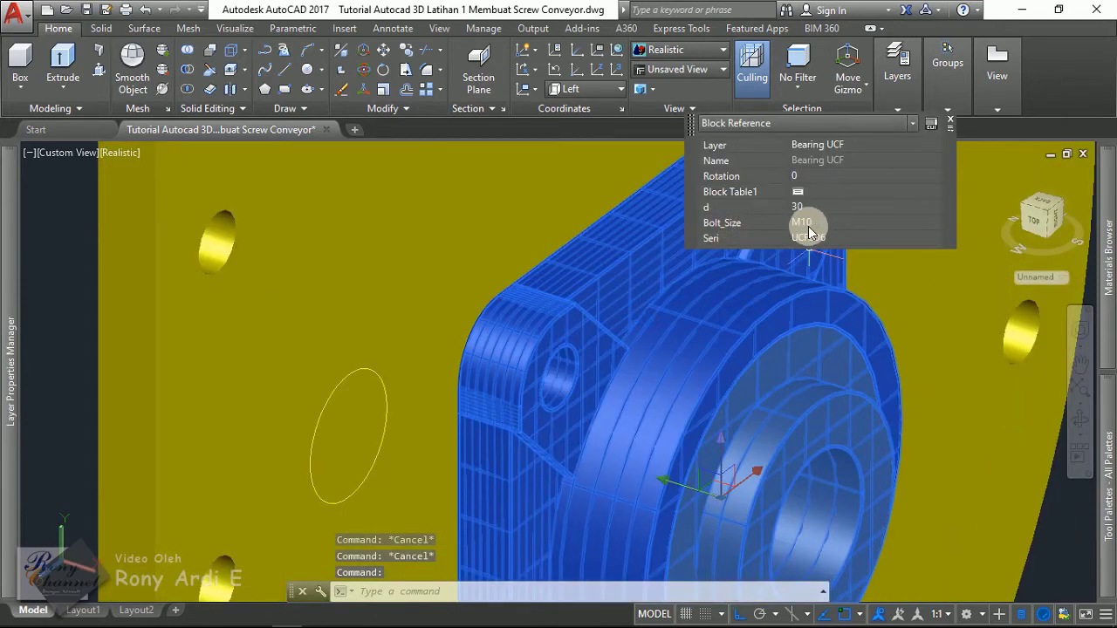
pyautogui.press('Escape')
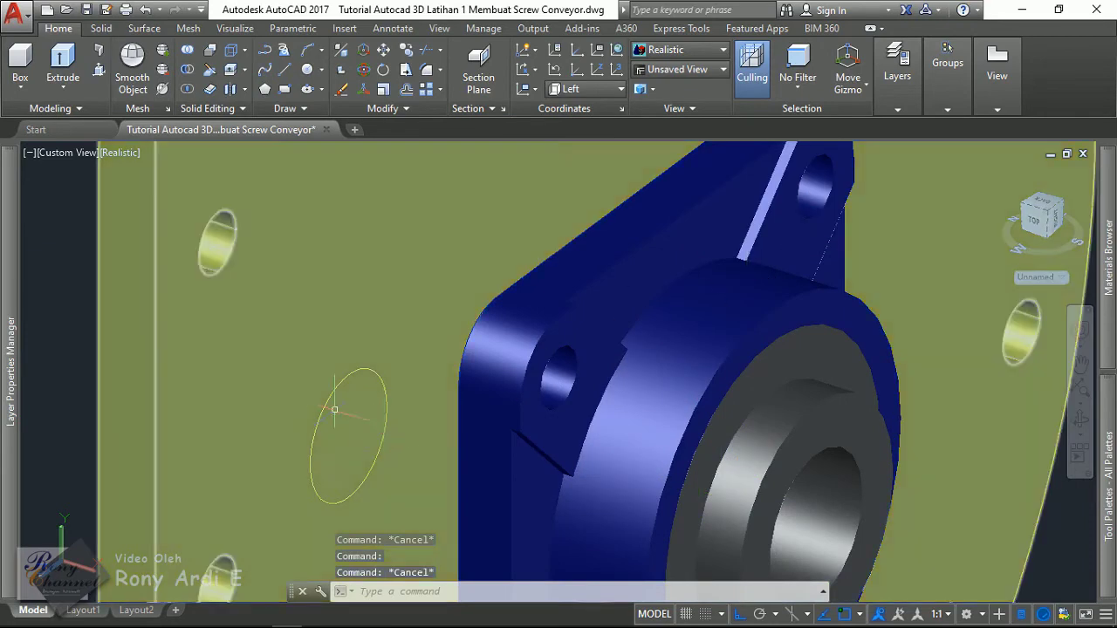
pyautogui.scroll(-5, 597, 380)
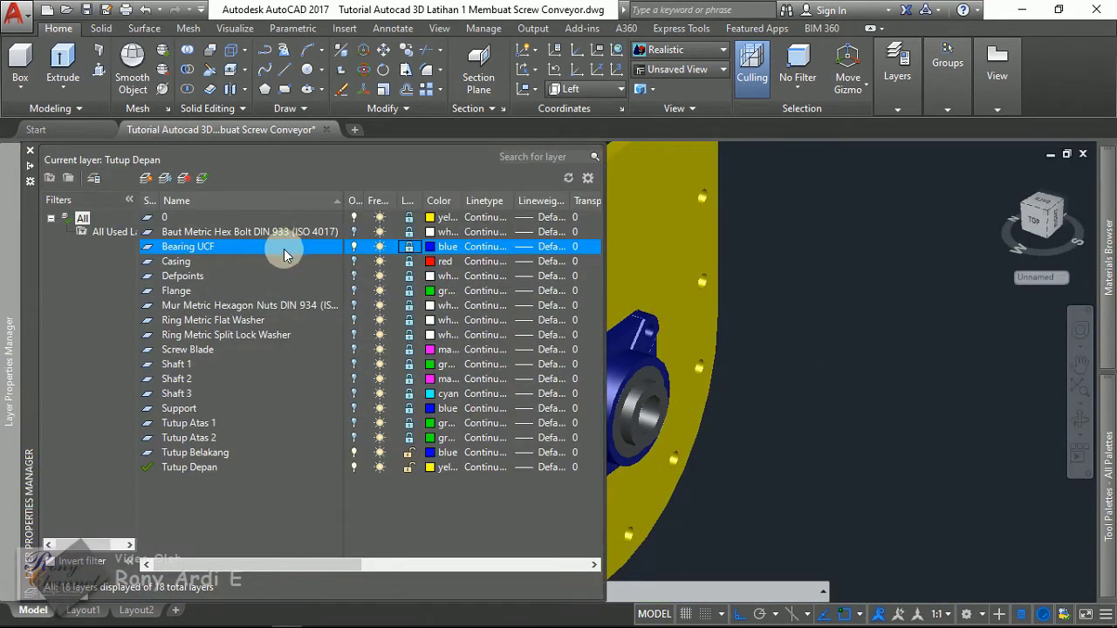
# Turn off the Bearing UCF layer and set the small front-plate circle's diameter to 12.
pyautogui.click(360, 251)
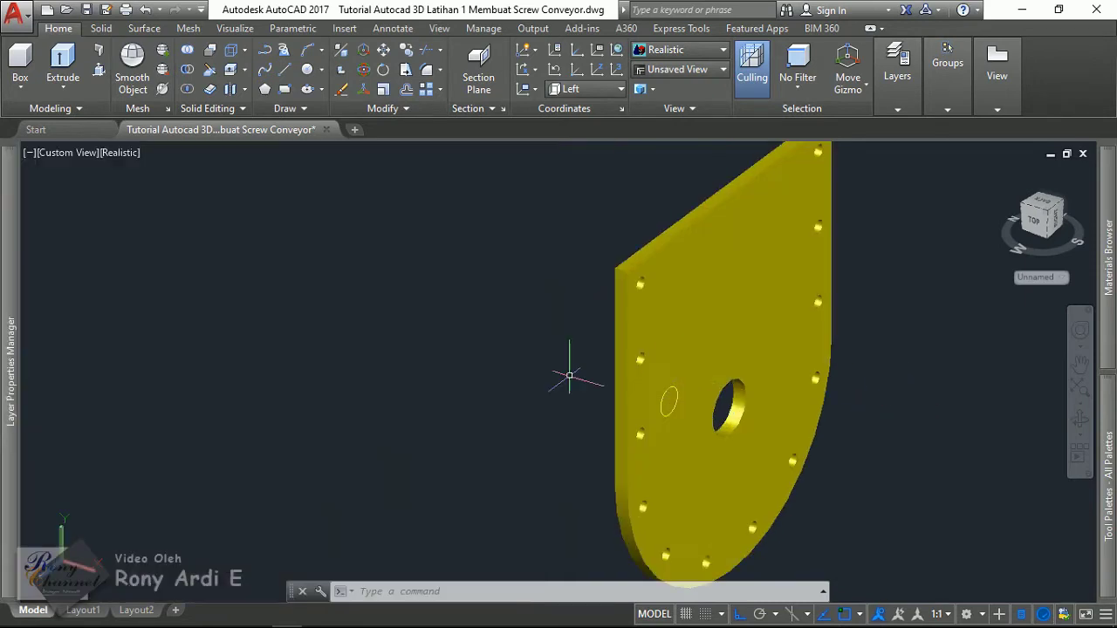
pyautogui.click(725, 456)
pyautogui.click(725, 457)
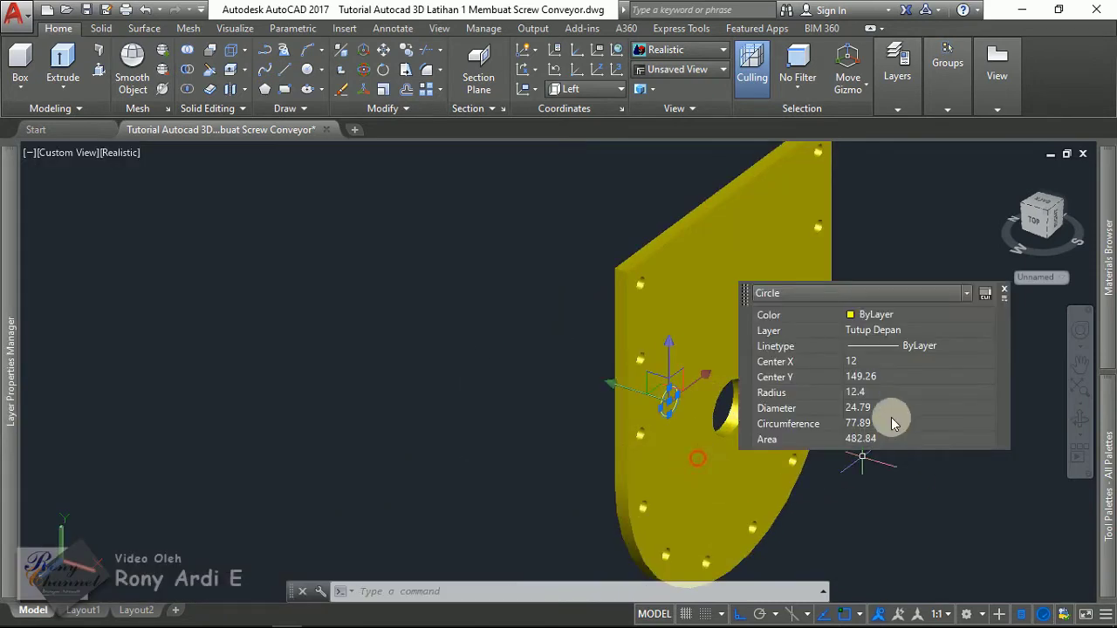
pyautogui.click(883, 362)
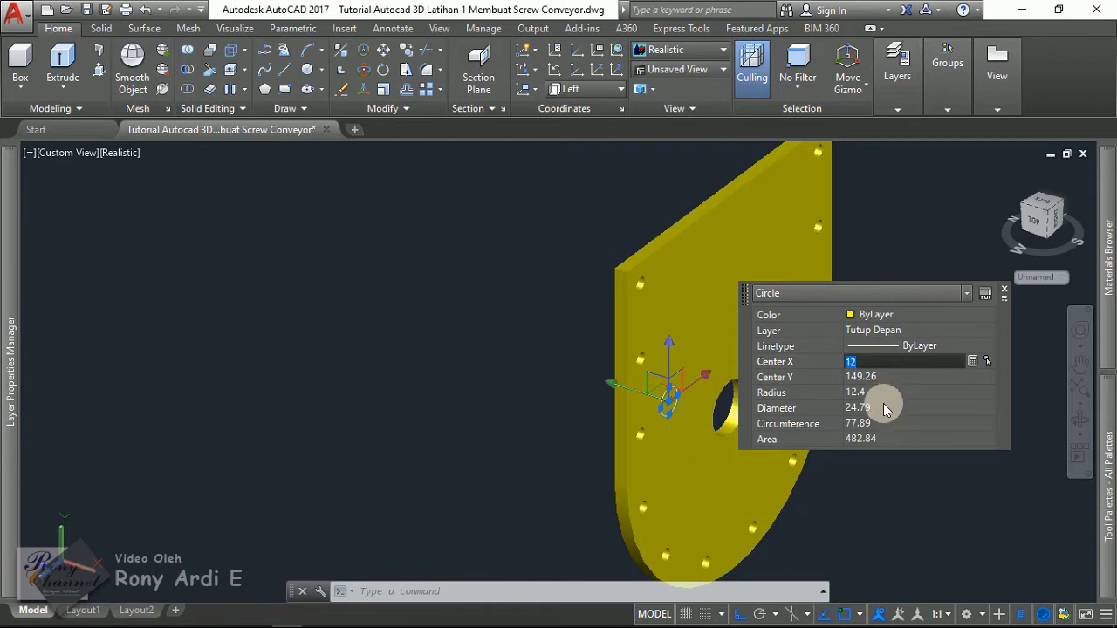
pyautogui.click(884, 404)
pyautogui.write('12')
pyautogui.press('Tab')
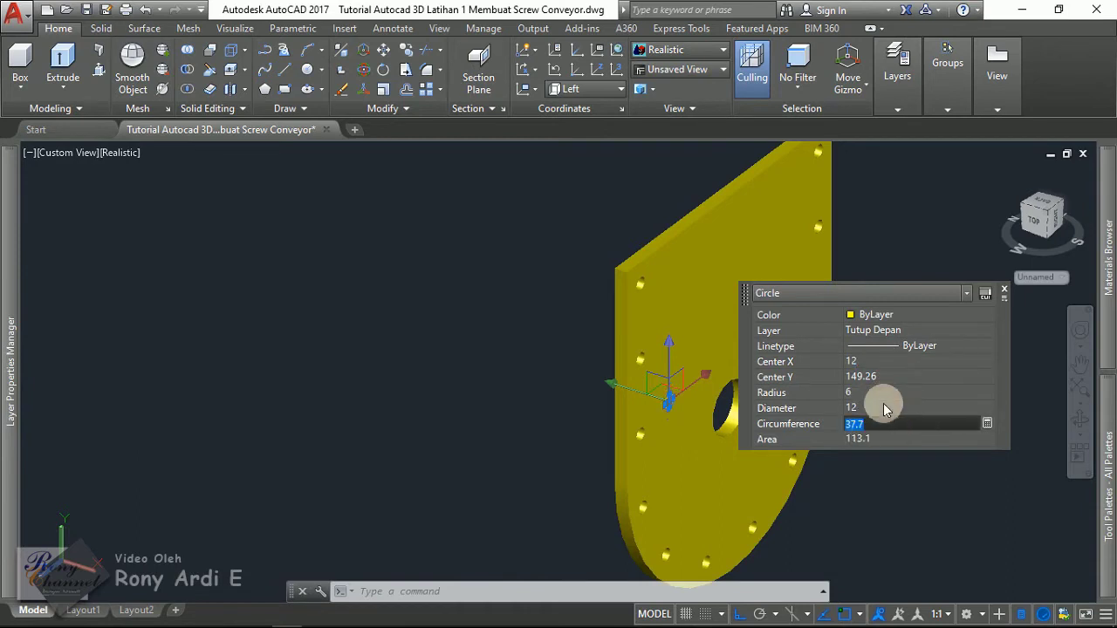
pyautogui.press('Escape')
# Start a circle at the hole centre with the C command, then cancel it.
pyautogui.moveTo(330, 453); pyautogui.dragTo(236, 436, button='middle')
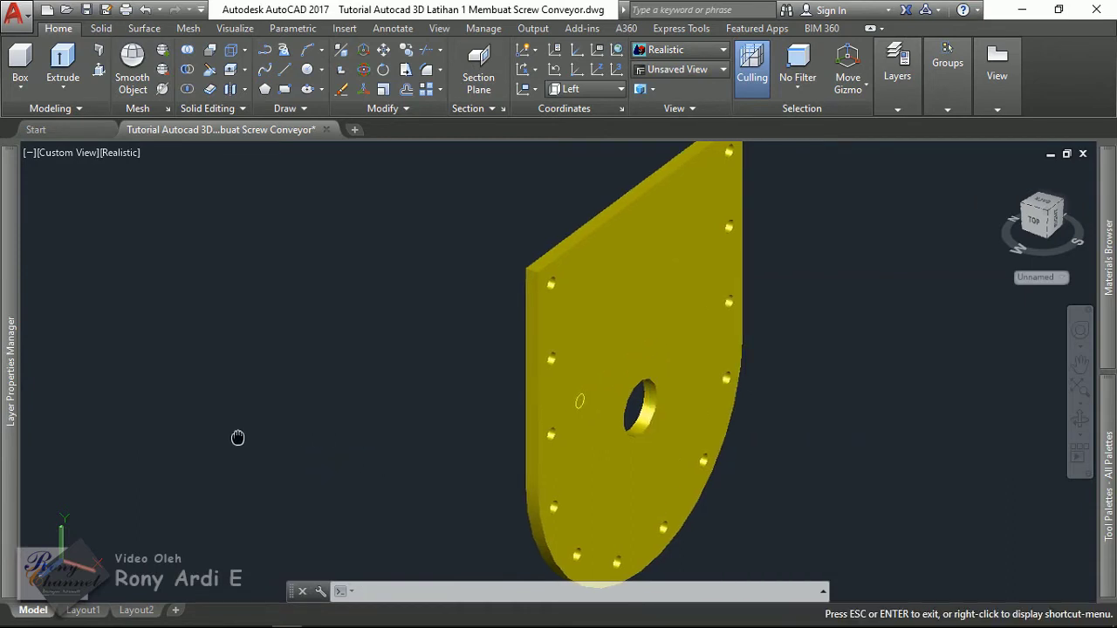
pyautogui.scroll(2, 408, 462)
pyautogui.write('c')
pyautogui.press('Return')
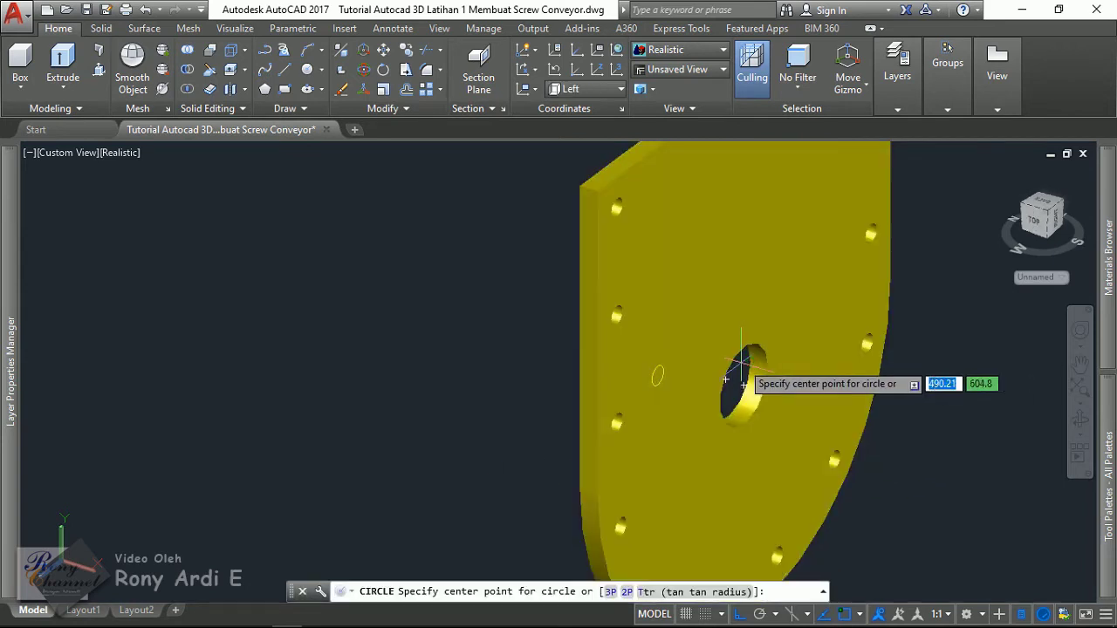
pyautogui.scroll(2, 733, 384)
pyautogui.write('ce')
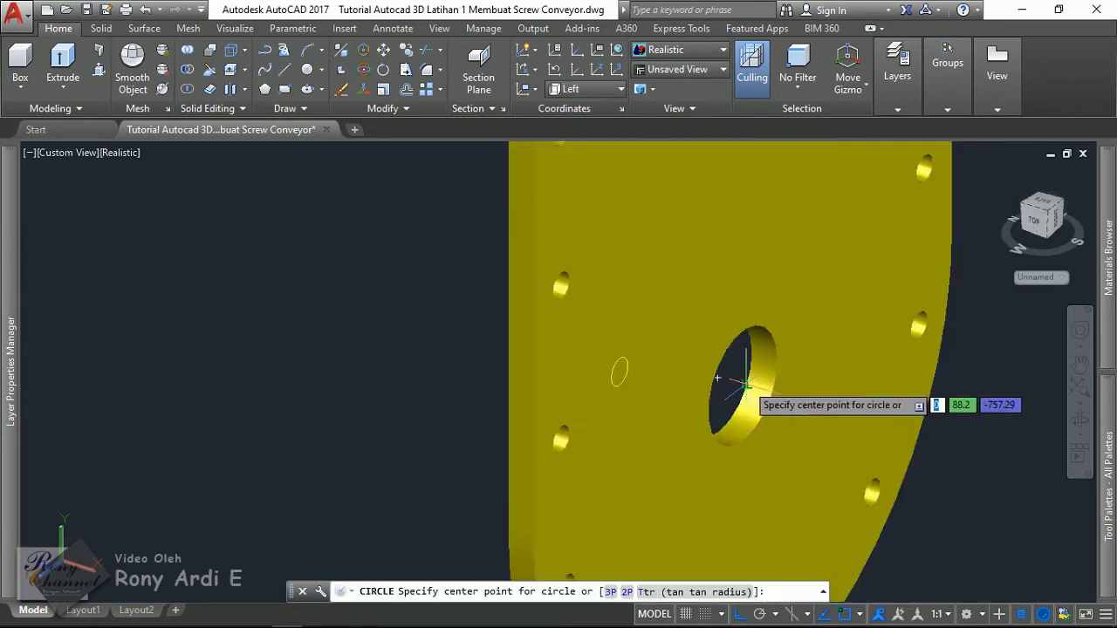
pyautogui.press('Return')
pyautogui.click(712, 433)
pyautogui.press('Escape')
pyautogui.write('c')
pyautogui.press('Return')
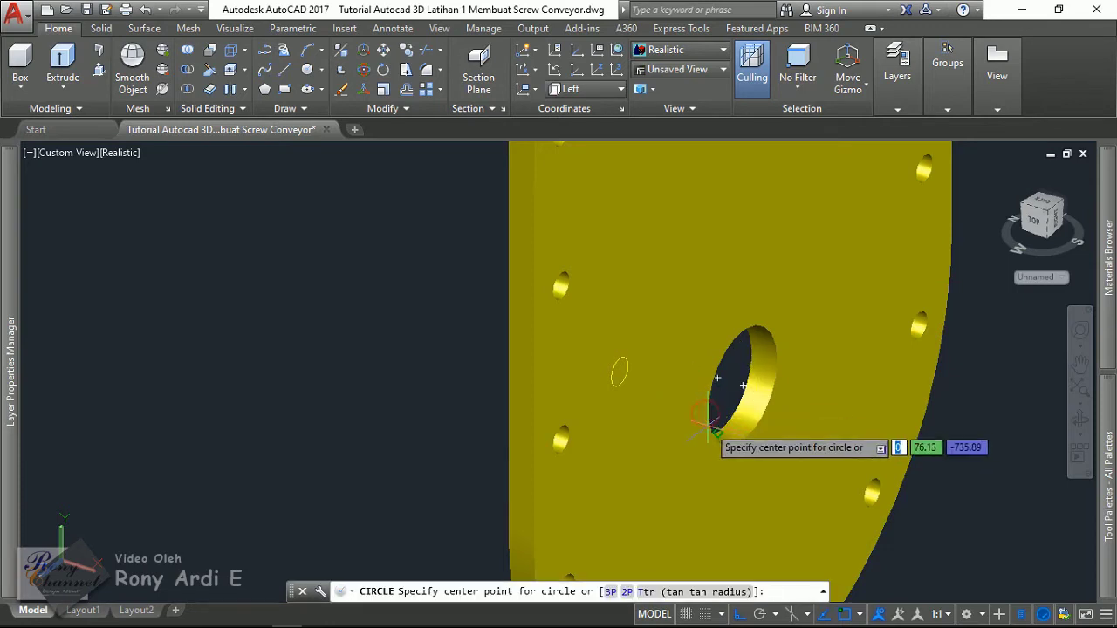
pyautogui.press('Escape')
# Reselect the small circle, deselect it, and shift the view toward the plate's left holes.
pyautogui.click(369, 267)
pyautogui.click(730, 432)
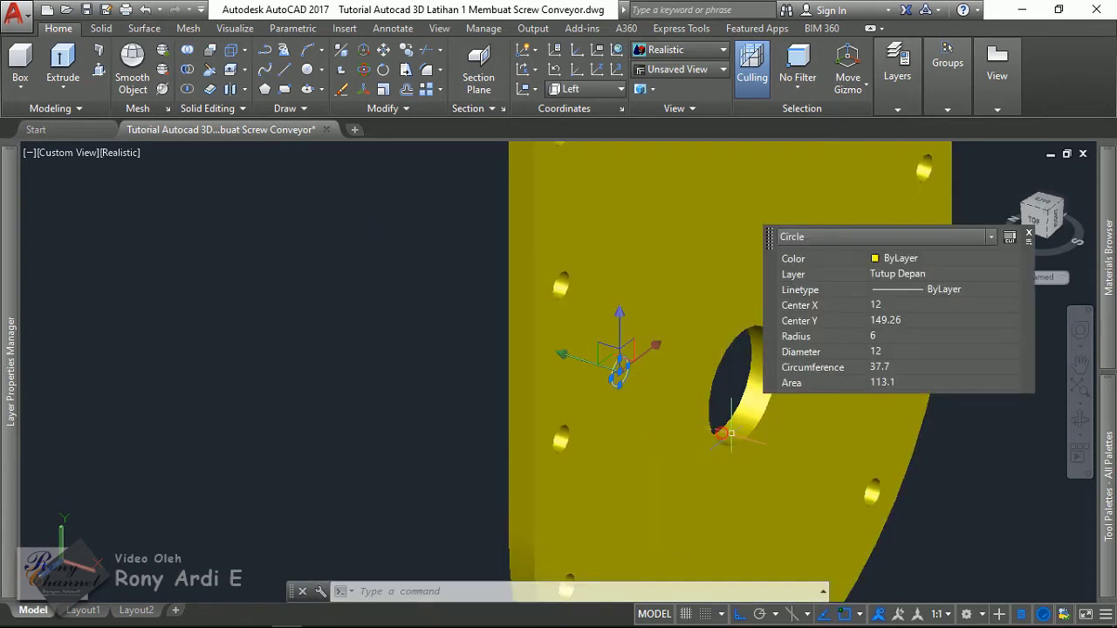
pyautogui.press('Escape')
pyautogui.moveTo(729, 433); pyautogui.dragTo(623, 442, button='middle')
# Copy the small circle 8 units over with ortho.
pyautogui.write('c')
pyautogui.press('Escape')
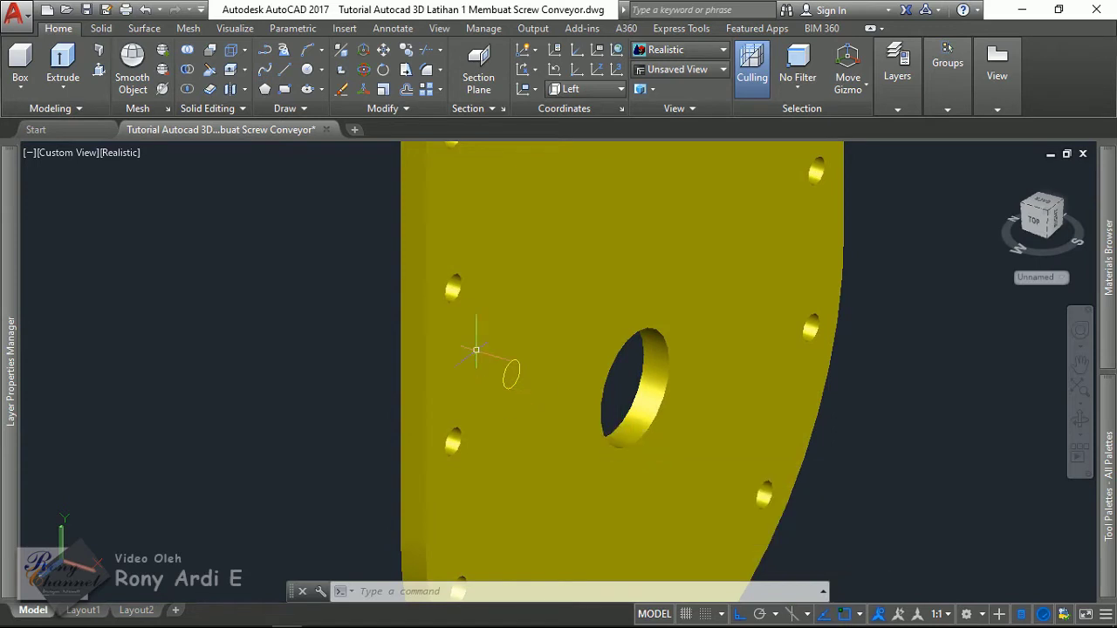
pyautogui.click(282, 265)
pyautogui.click(620, 426)
pyautogui.write('c')
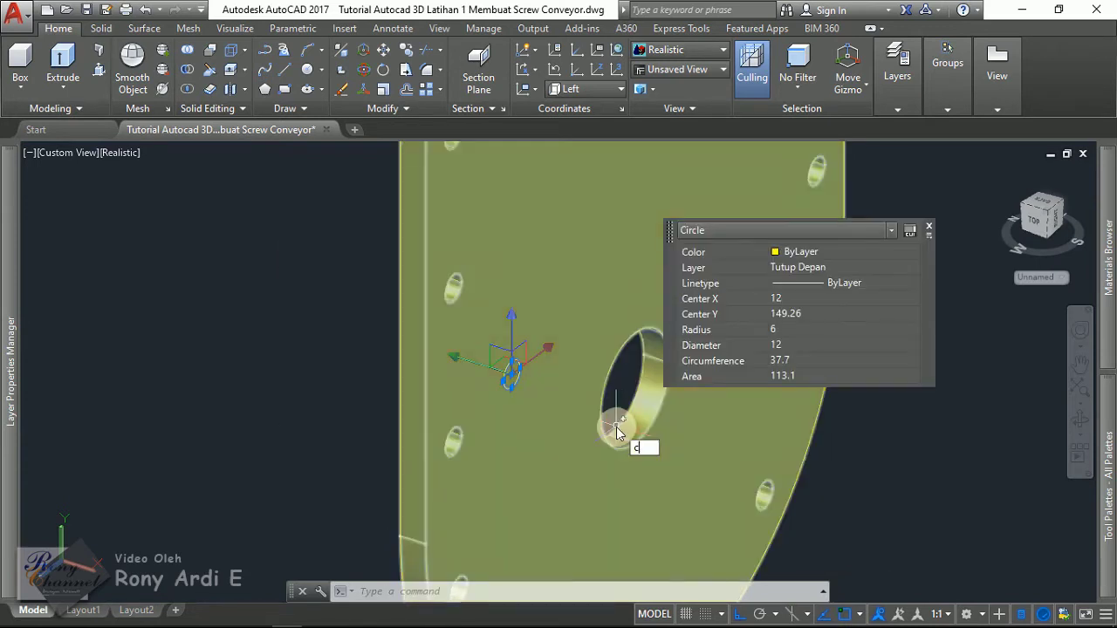
pyautogui.write('o')
pyautogui.press('Return')
pyautogui.click(541, 458)
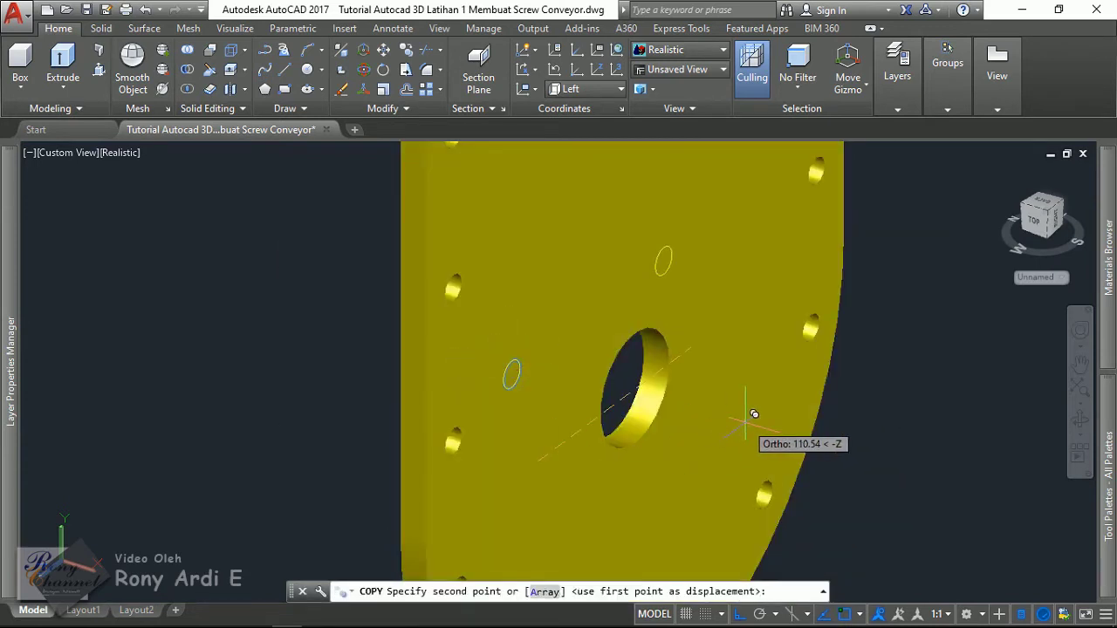
pyautogui.write('83')
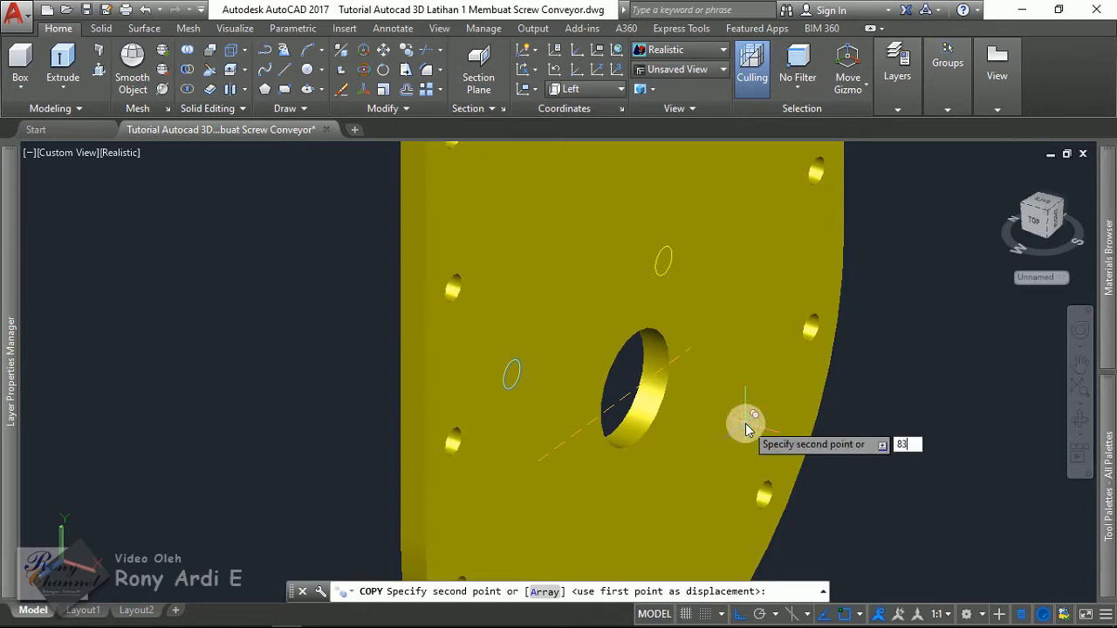
pyautogui.press('Return')
pyautogui.press('Return')
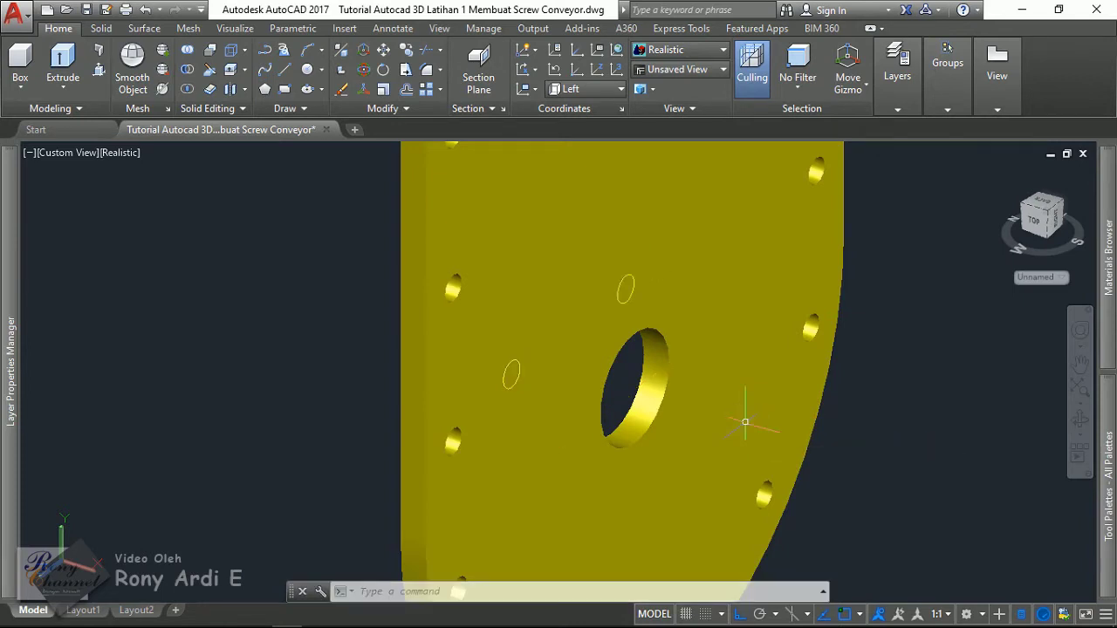
# Copy both small circles 83 units down, giving four circles.
pyautogui.keyDown('shift'); pyautogui.moveTo(742, 407); pyautogui.dragTo(514, 277, button='middle'); pyautogui.keyUp('shift')
pyautogui.click(431, 259)
pyautogui.click(733, 437)
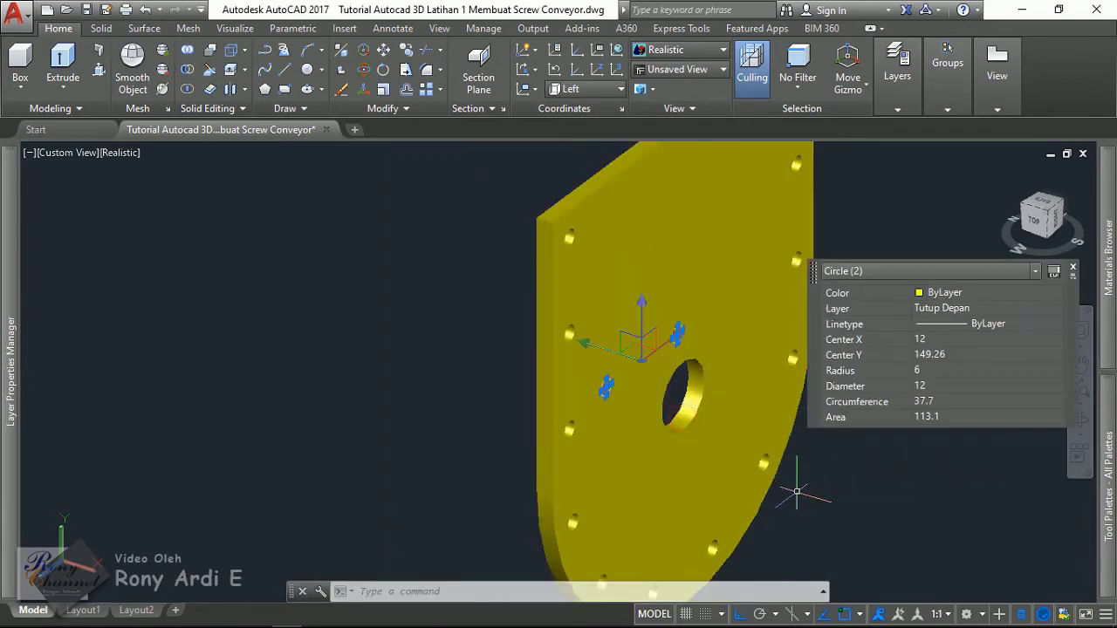
pyautogui.write('co')
pyautogui.press('Return')
pyautogui.click(886, 301)
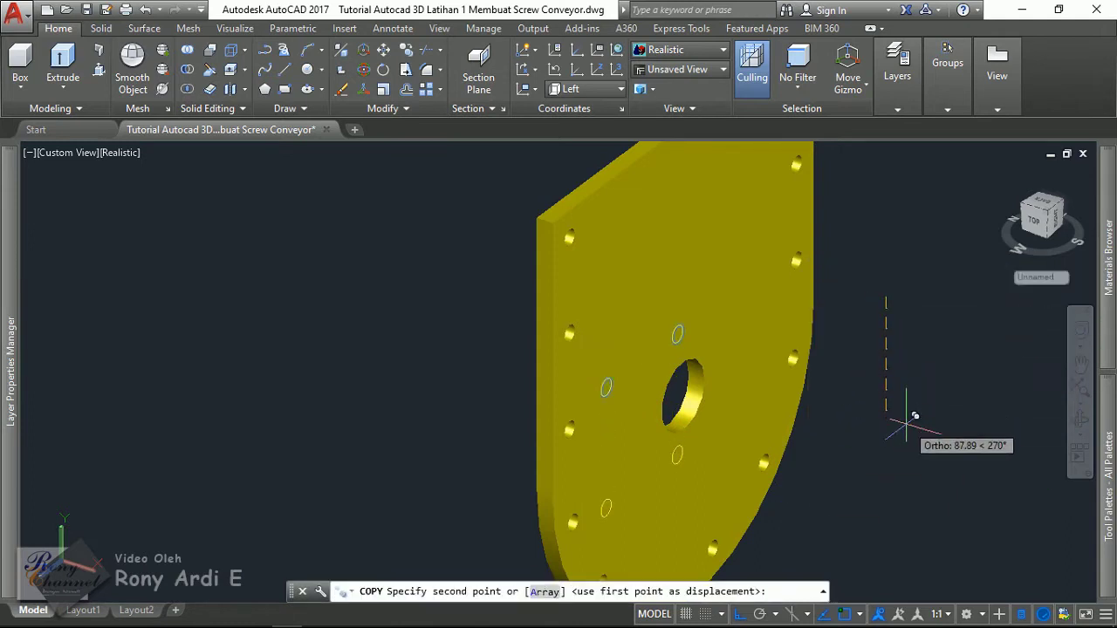
pyautogui.write('85')
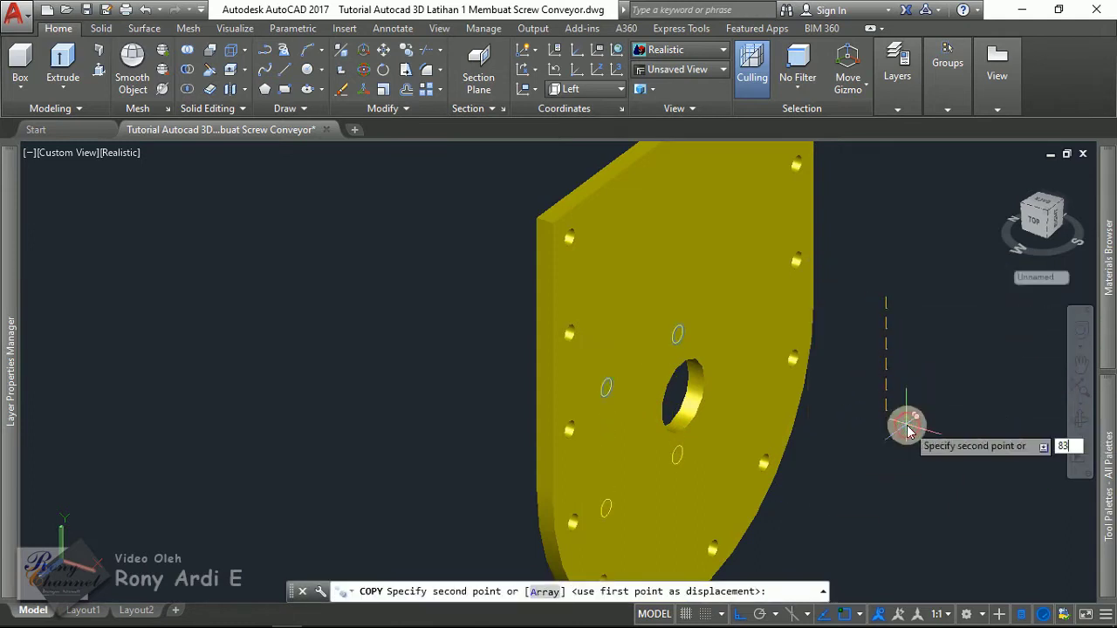
pyautogui.press('Return')
pyautogui.press('Return')
# Draw a diagonal helper line between opposite small circle centres.
pyautogui.write('l')
pyautogui.press('Return')
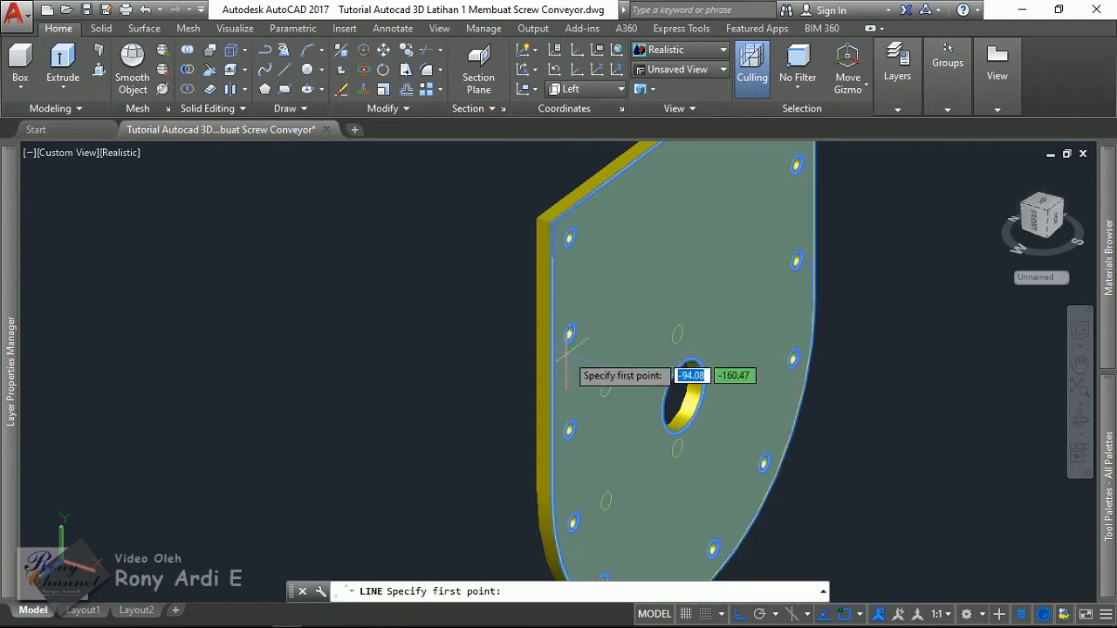
pyautogui.scroll(5, 685, 375)
pyautogui.click(644, 410)
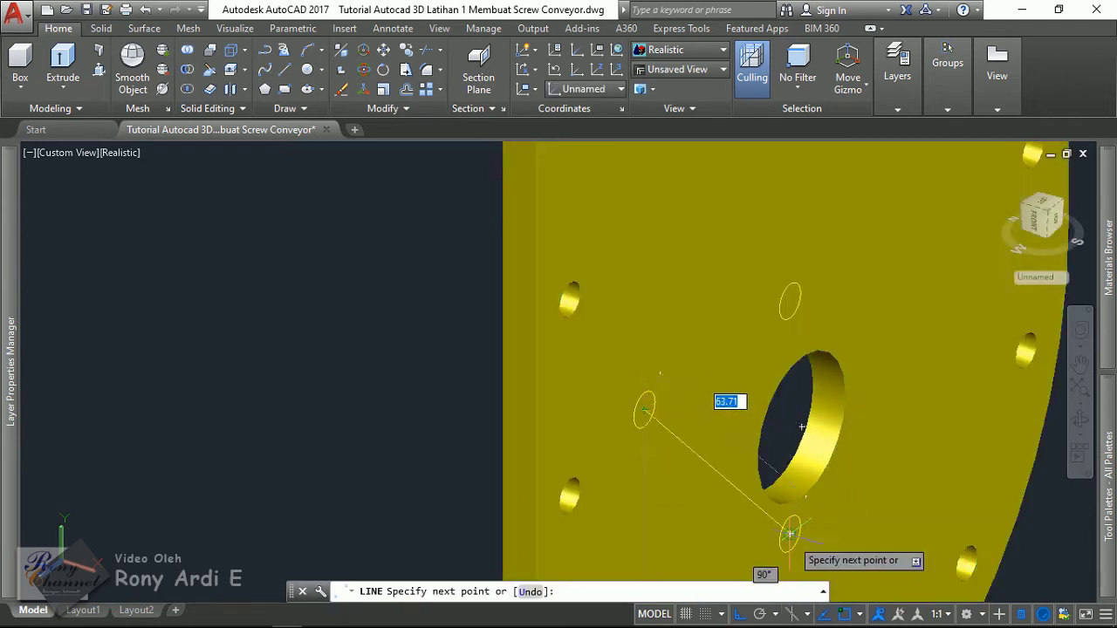
pyautogui.click(791, 533)
pyautogui.press('Return')
# Move the four circles and line from the line's midpoint to the plate's middle hole centre.
pyautogui.scroll(-5, 685, 428)
pyautogui.click(513, 305)
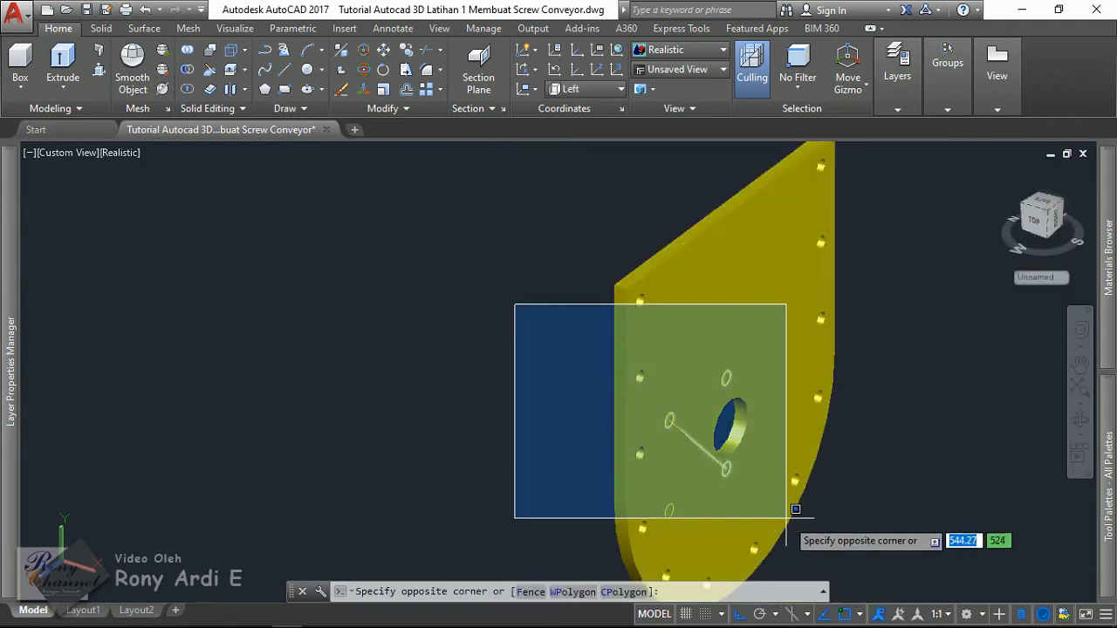
pyautogui.click(808, 546)
pyautogui.write('m')
pyautogui.press('Return')
pyautogui.scroll(3, 768, 515)
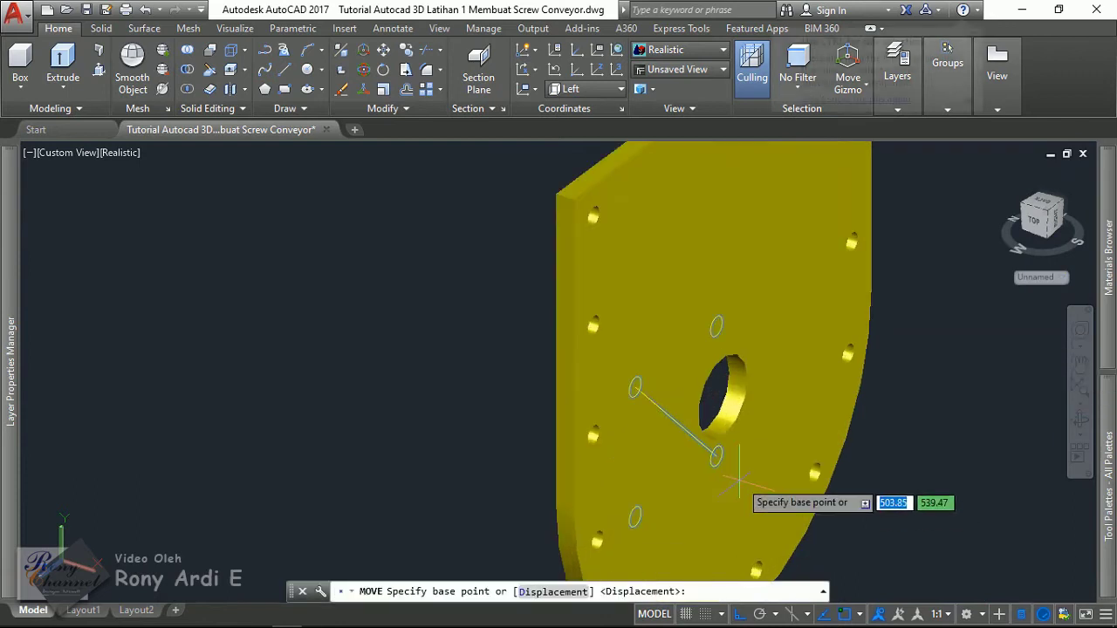
pyautogui.scroll(3, 690, 410)
pyautogui.click(628, 383)
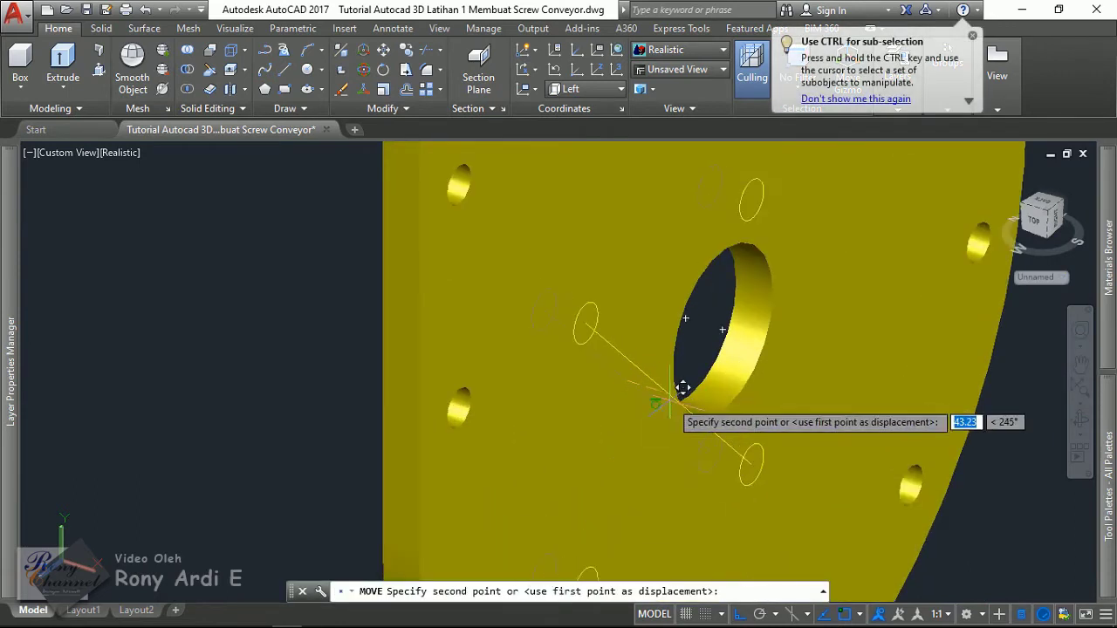
pyautogui.click(722, 337)
# Delete the helper line and window-select the four small circles.
pyautogui.click(720, 327)
pyautogui.scroll(-3, 722, 331)
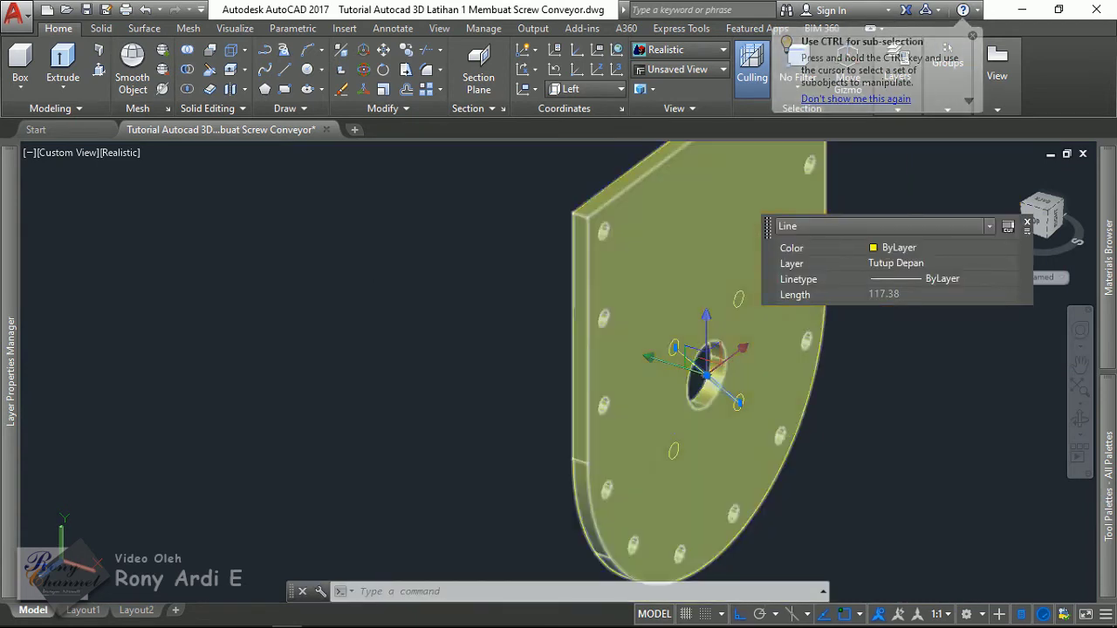
pyautogui.scroll(-2, 823, 358)
pyautogui.press('Escape')
pyautogui.click(460, 262)
pyautogui.click(864, 524)
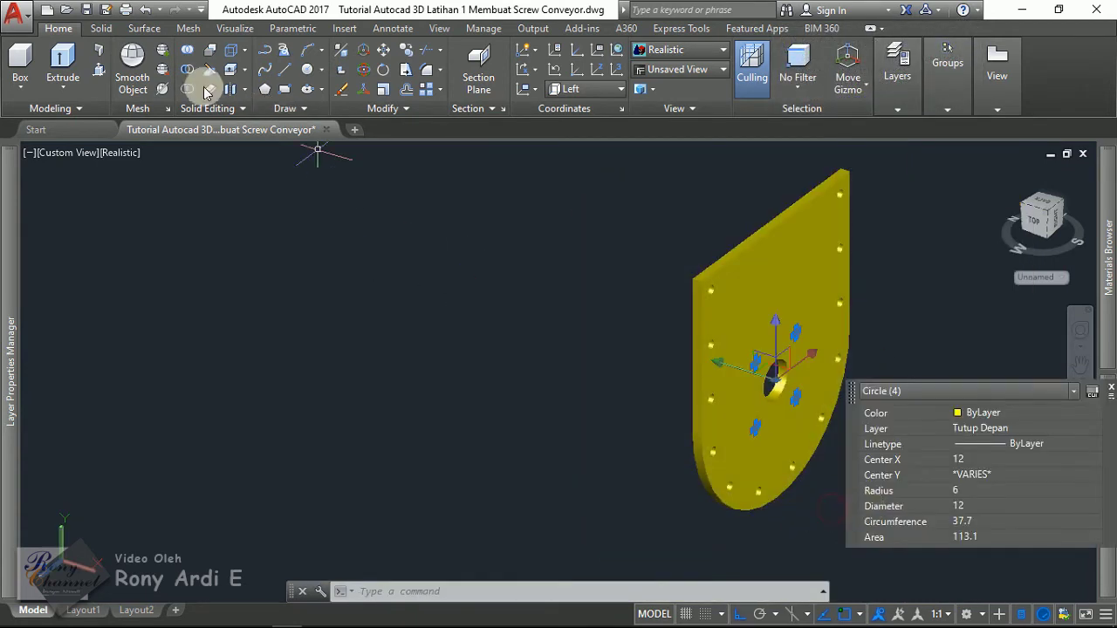
# Extrude the four circles into 245.41-long rods and move them through the yellow plate.
pyautogui.click(84, 54)
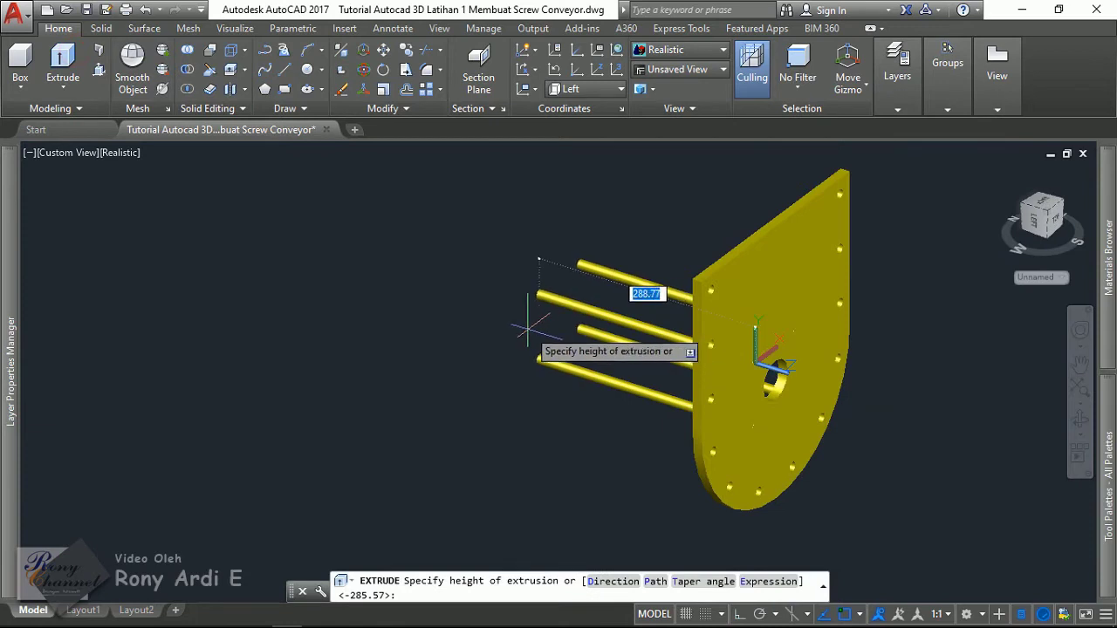
pyautogui.click(558, 340)
pyautogui.click(669, 240)
pyautogui.click(533, 522)
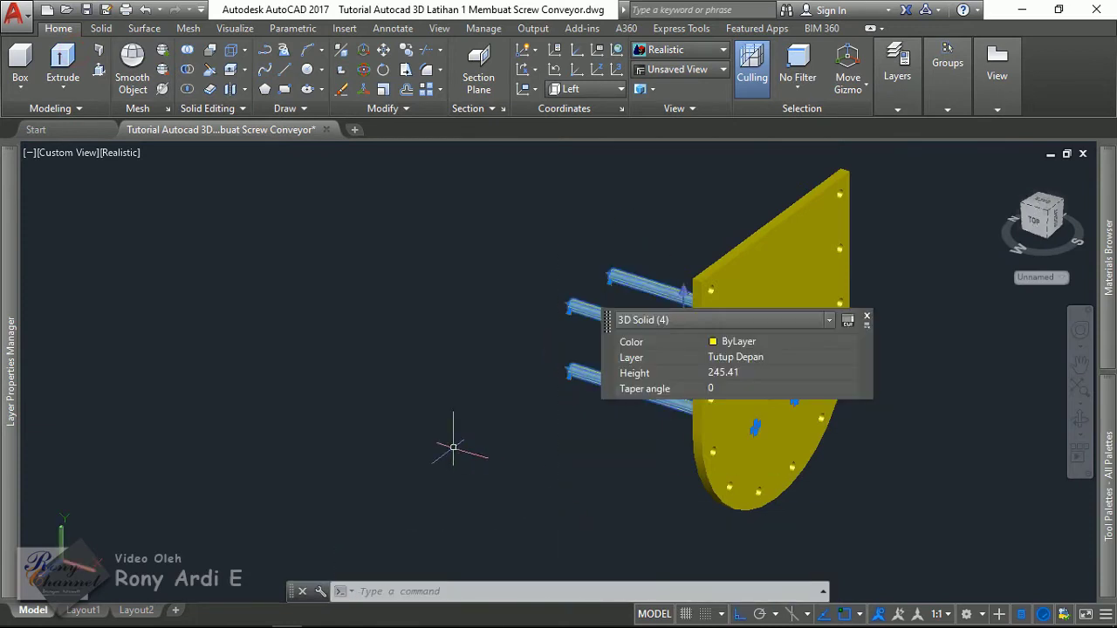
pyautogui.write('m')
pyautogui.press('Return')
pyautogui.click(420, 443)
pyautogui.click(444, 444)
pyautogui.scroll(-5, 910, 461)
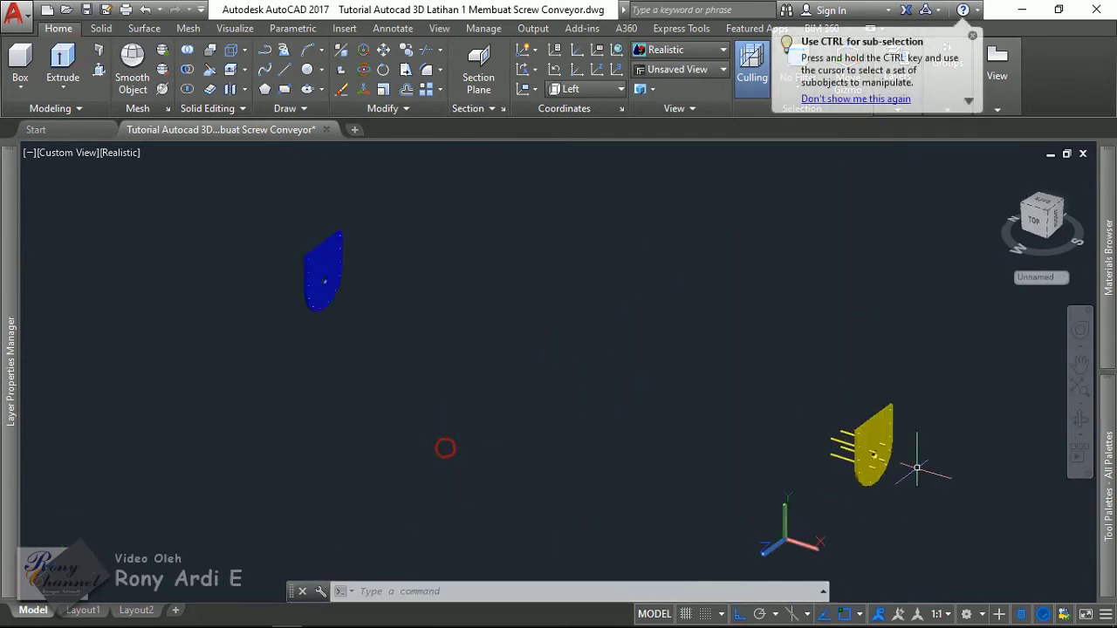
pyautogui.scroll(5, 918, 468)
pyautogui.scroll(3, 785, 400)
# Copy the four rods from the yellow plate corner onto the matching blue plate corner.
pyautogui.click(796, 369)
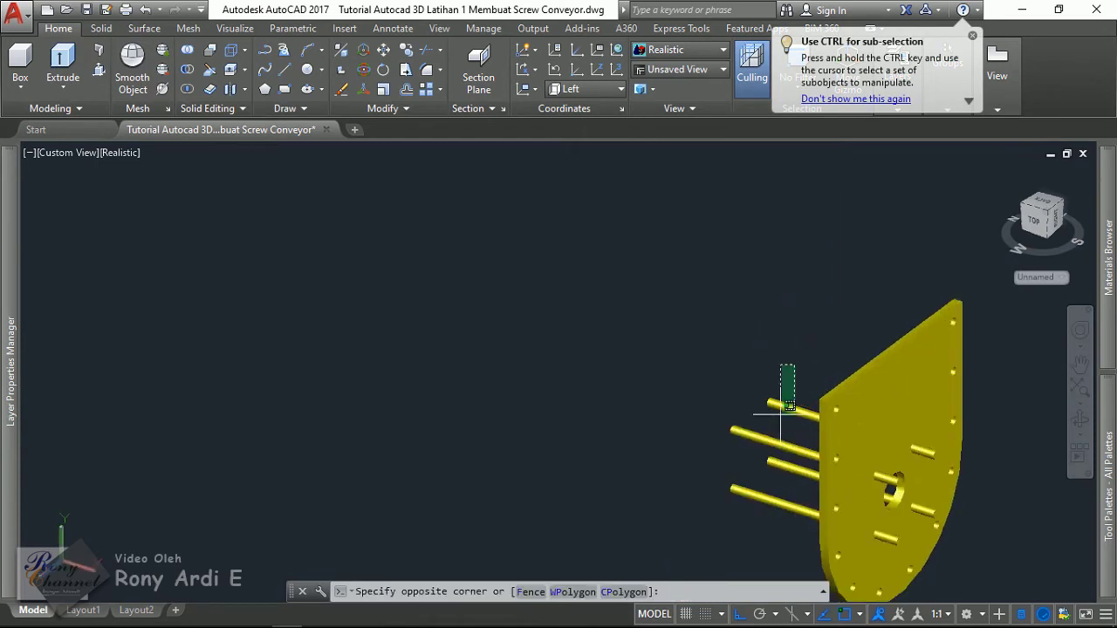
pyautogui.click(706, 514)
pyautogui.write('co')
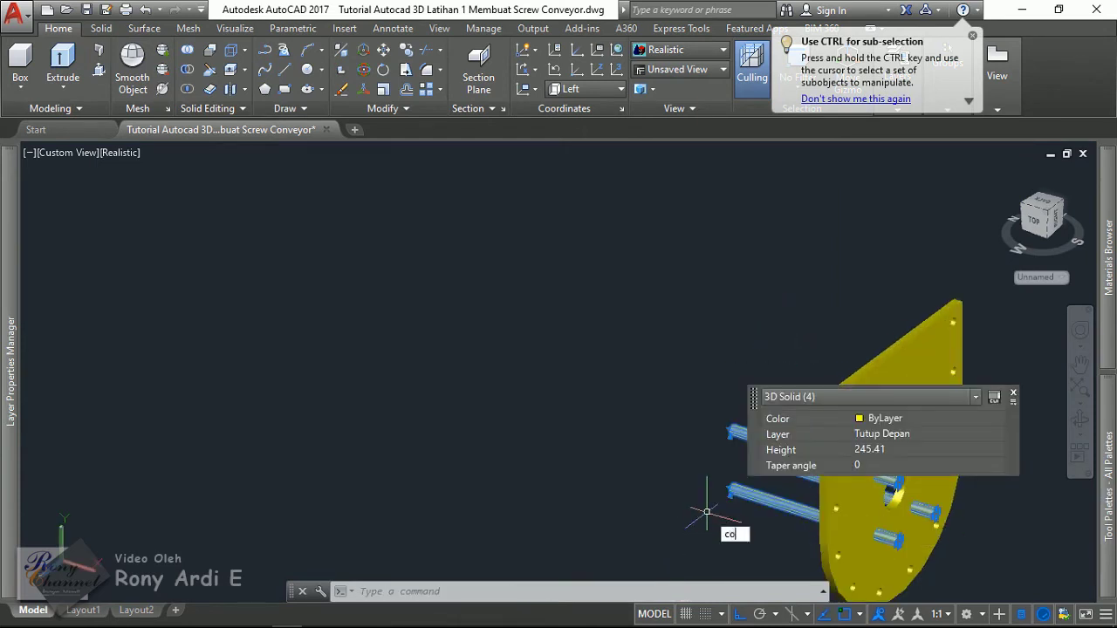
pyautogui.press('Return')
pyautogui.scroll(3, 903, 314)
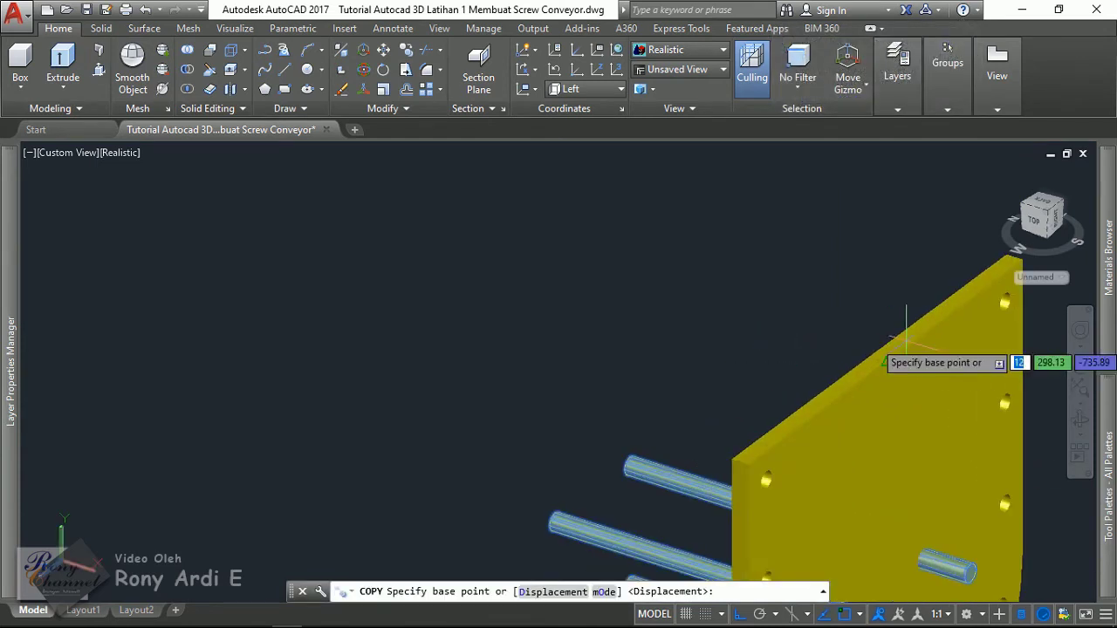
pyautogui.click(908, 334)
pyautogui.scroll(-8, 916, 336)
pyautogui.scroll(6, 471, 210)
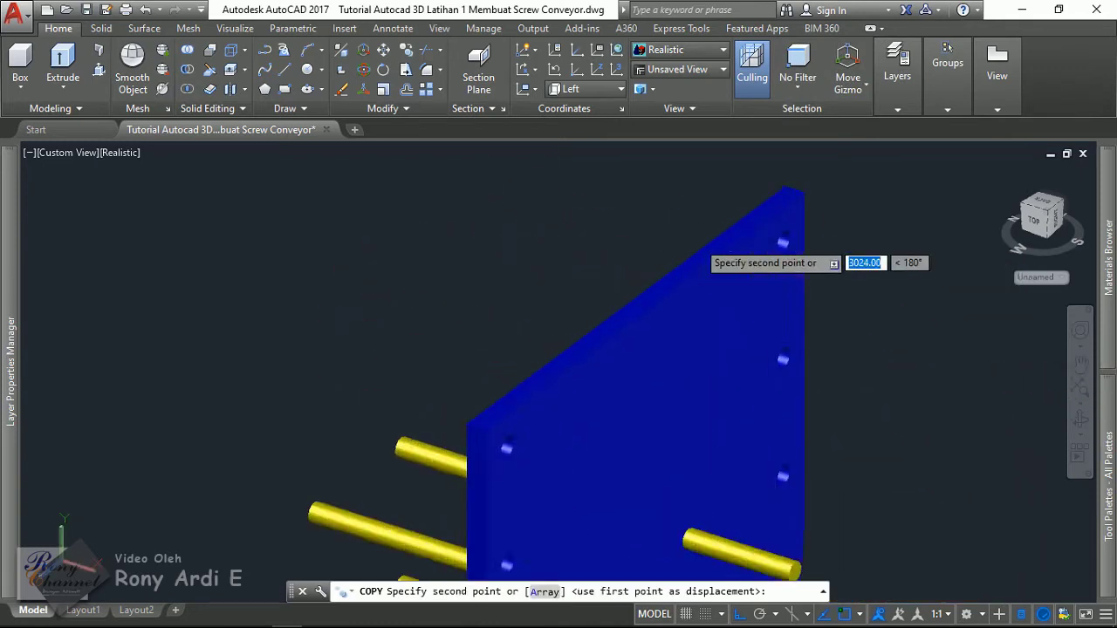
pyautogui.scroll(2, 698, 232)
pyautogui.click(687, 281)
pyautogui.press('Return')
pyautogui.scroll(-6, 688, 281)
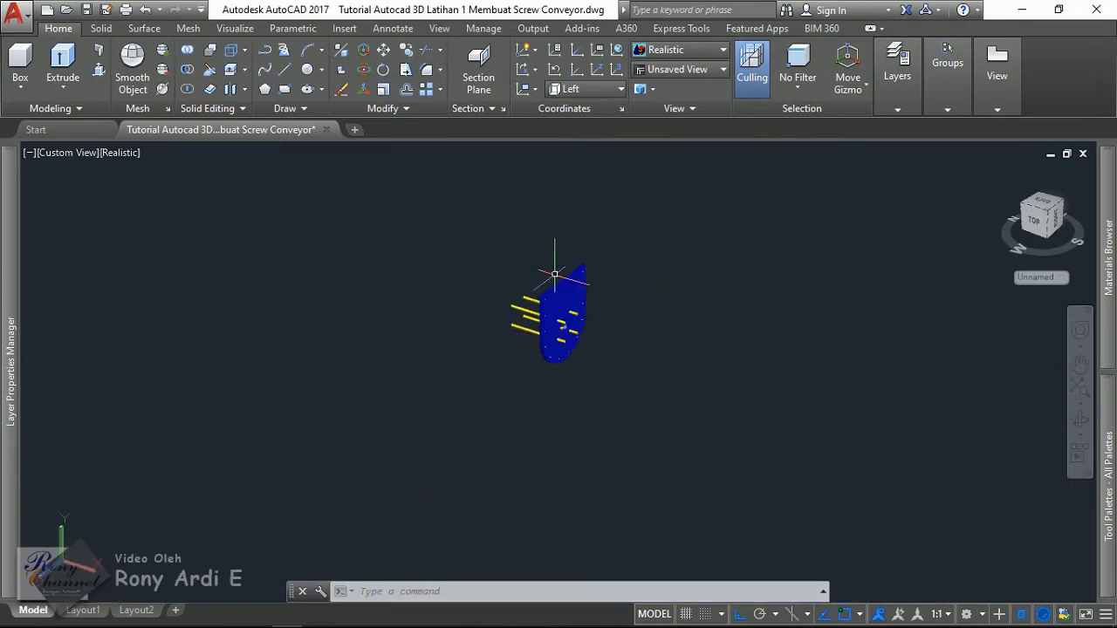
pyautogui.moveTo(773, 428); pyautogui.dragTo(424, 314, button='middle')
pyautogui.scroll(-2, 424, 314)
pyautogui.scroll(5, 722, 399)
pyautogui.moveTo(728, 477); pyautogui.dragTo(381, 375, button='middle')
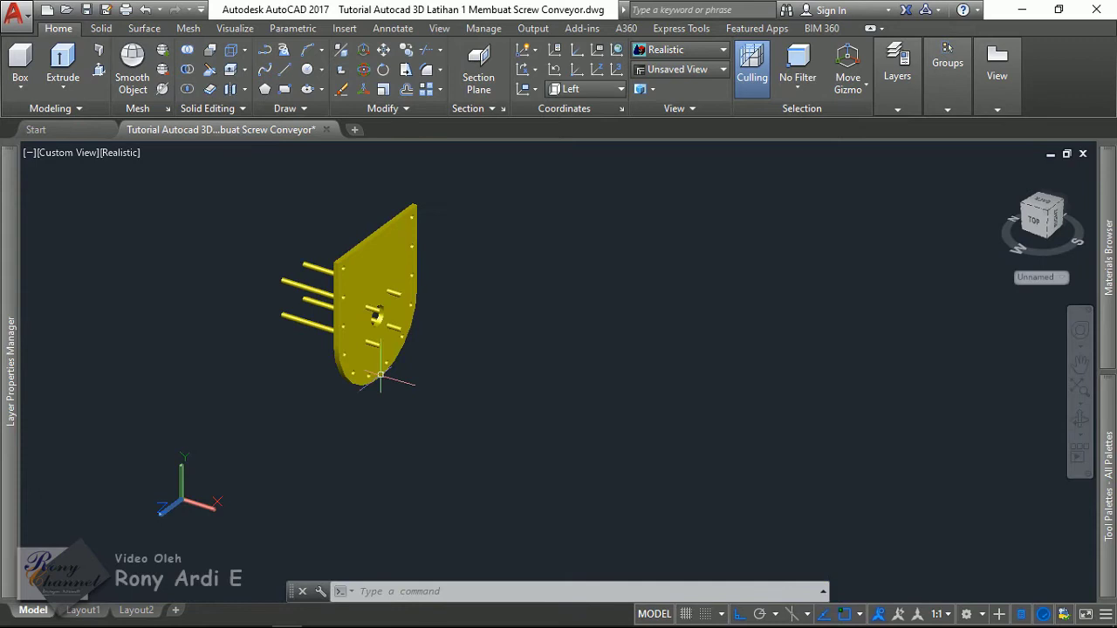
# Subtract the four rods from the yellow plate, leaving holes.
pyautogui.click(196, 59)
pyautogui.scroll(3, 328, 237)
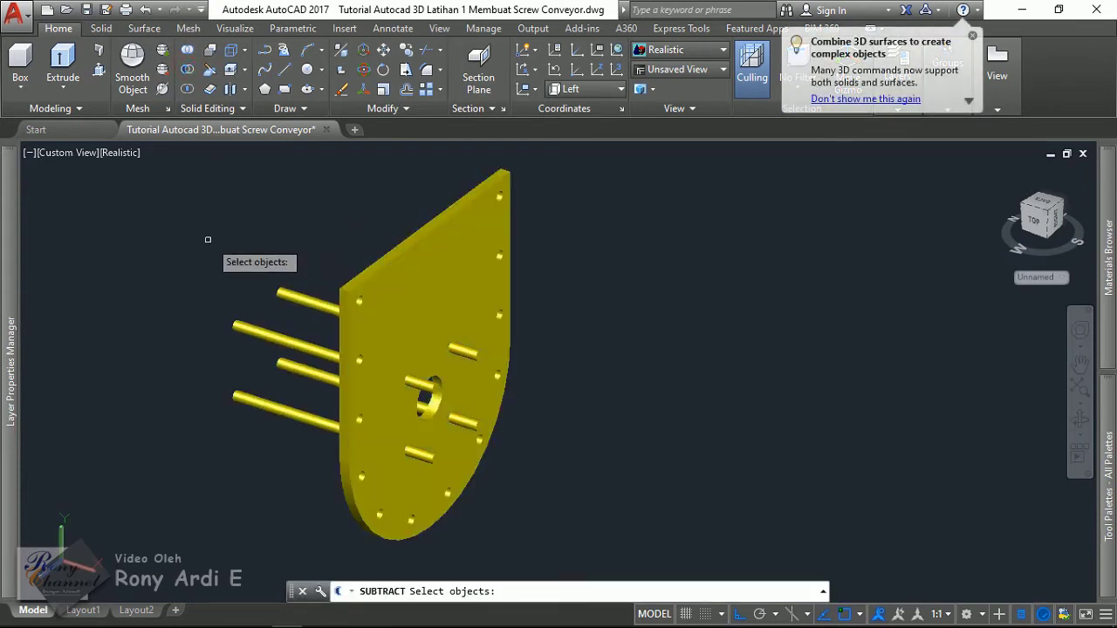
pyautogui.click(318, 259)
pyautogui.click(238, 419)
pyautogui.press('Return')
pyautogui.scroll(4, 372, 401)
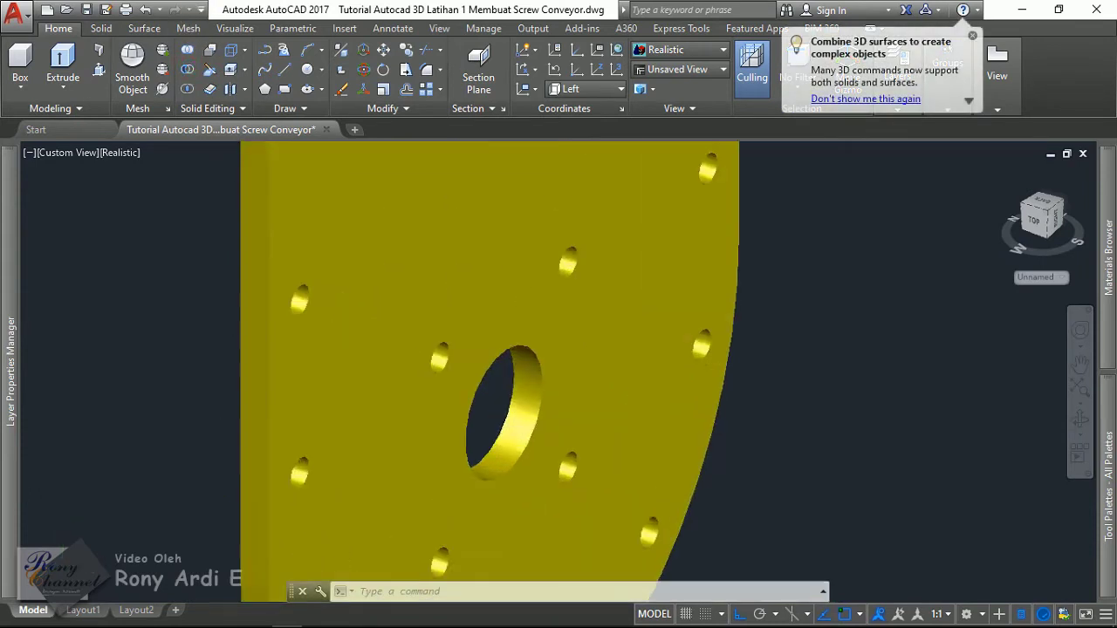
pyautogui.scroll(-3, 488, 359)
pyautogui.scroll(-2, 487, 359)
pyautogui.hotkey('ctrl', 'z')
pyautogui.scroll(3, 488, 358)
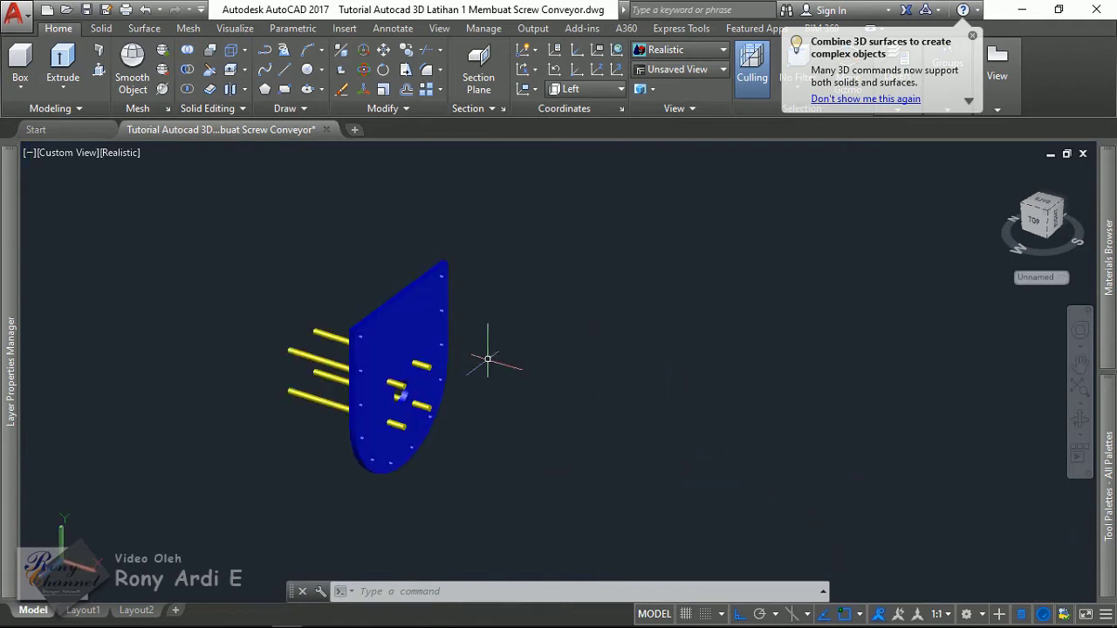
# Make Tutup Belakang the current layer and move the blue plate's rods onto it.
pyautogui.click(390, 297)
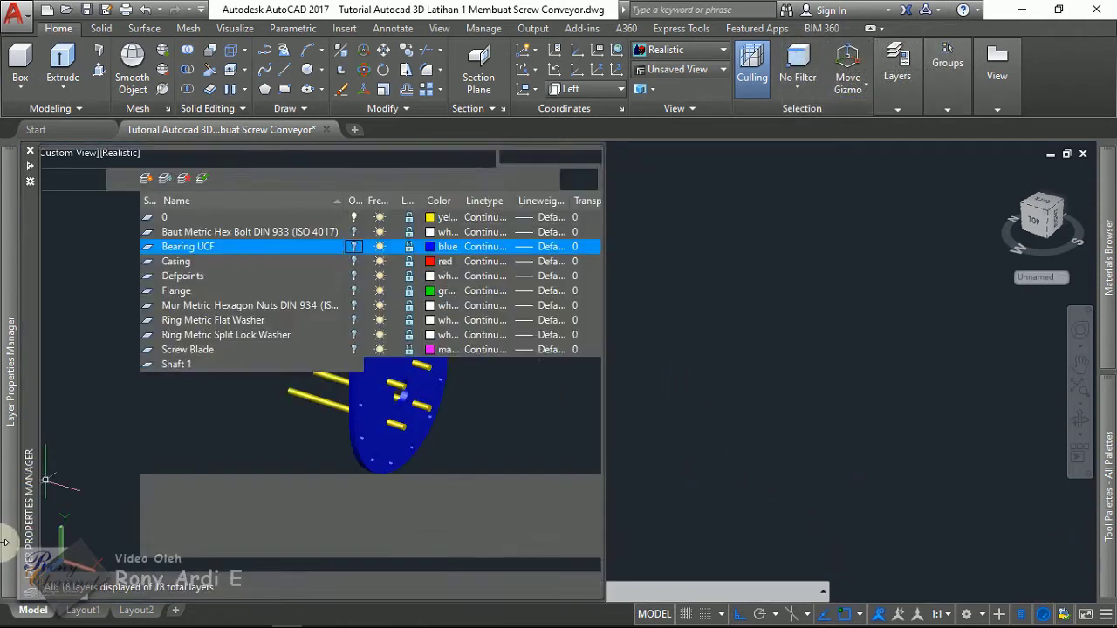
pyautogui.doubleClick(201, 455)
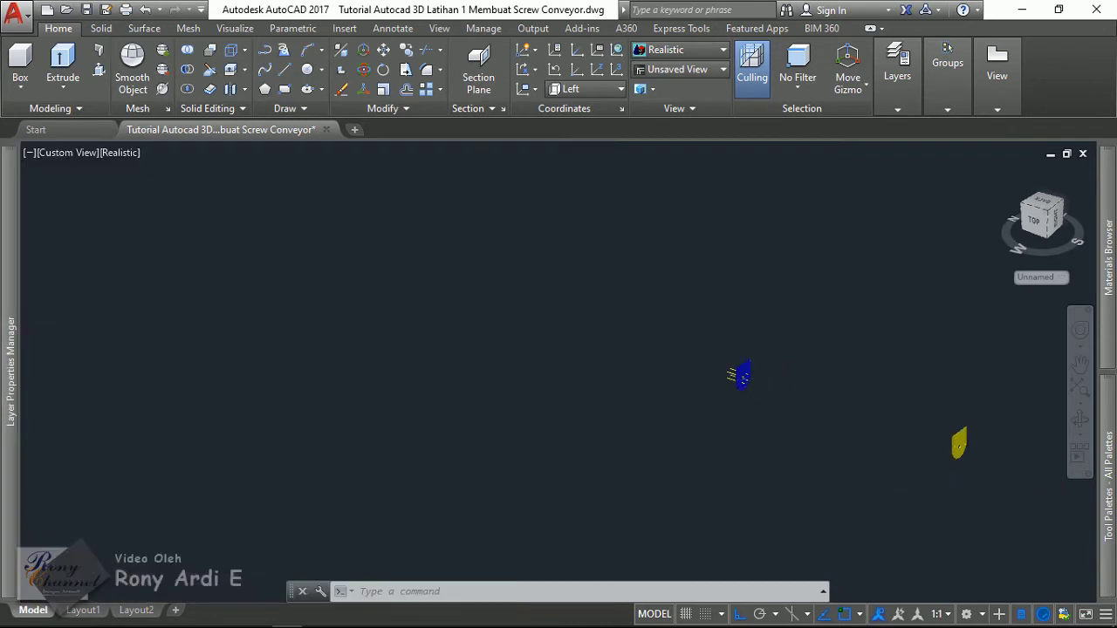
pyautogui.scroll(5, 739, 376)
pyautogui.click(665, 320)
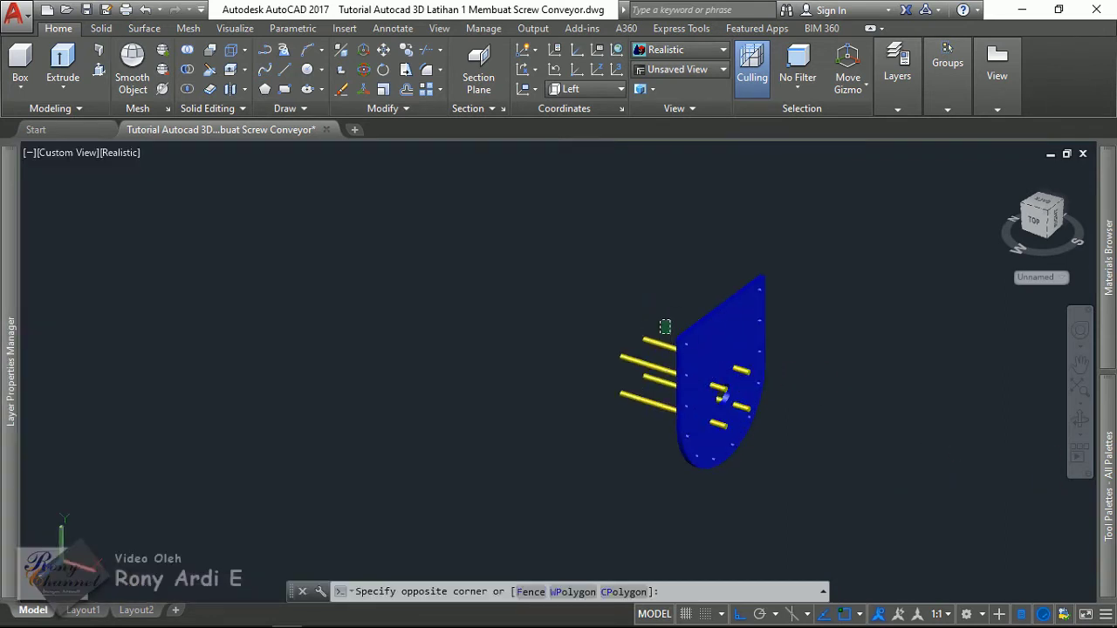
pyautogui.click(545, 427)
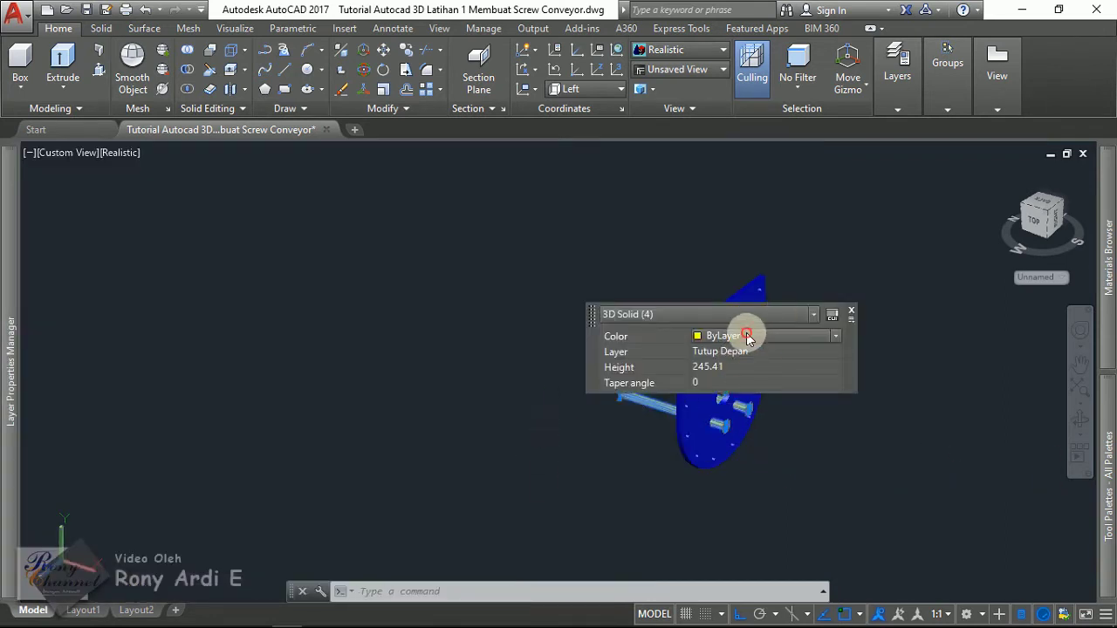
pyautogui.click(741, 354)
pyautogui.click(740, 353)
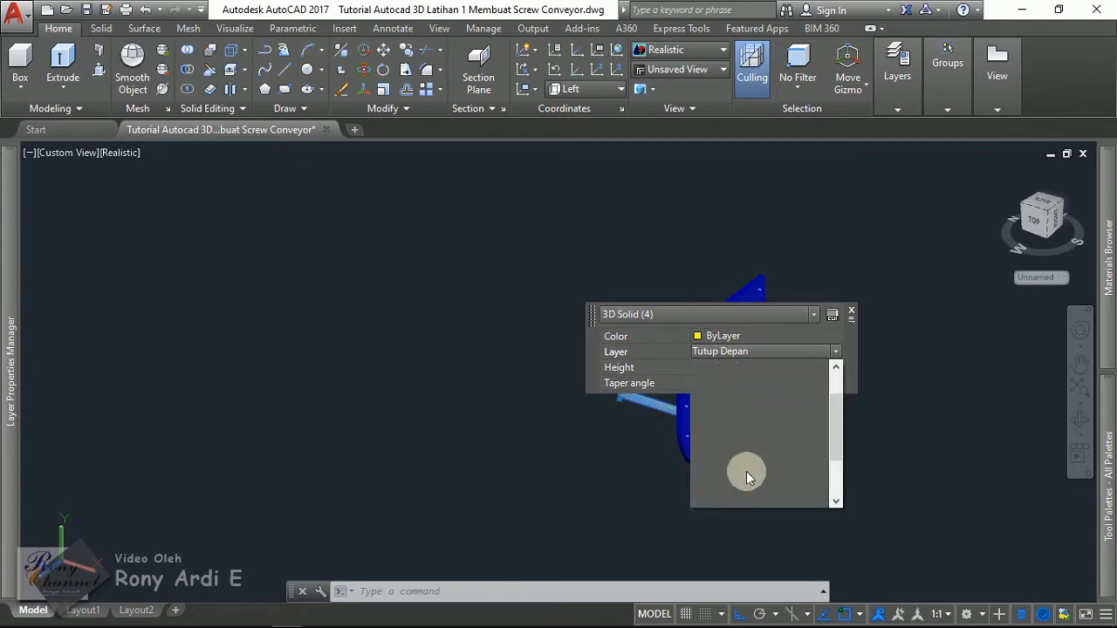
pyautogui.click(747, 489)
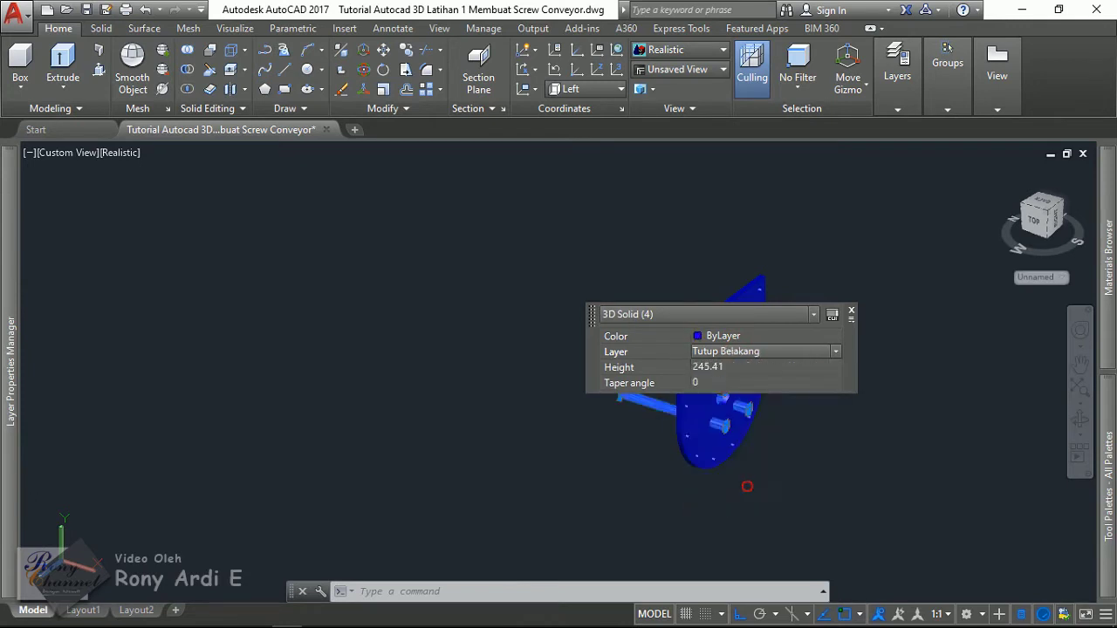
pyautogui.press('Escape')
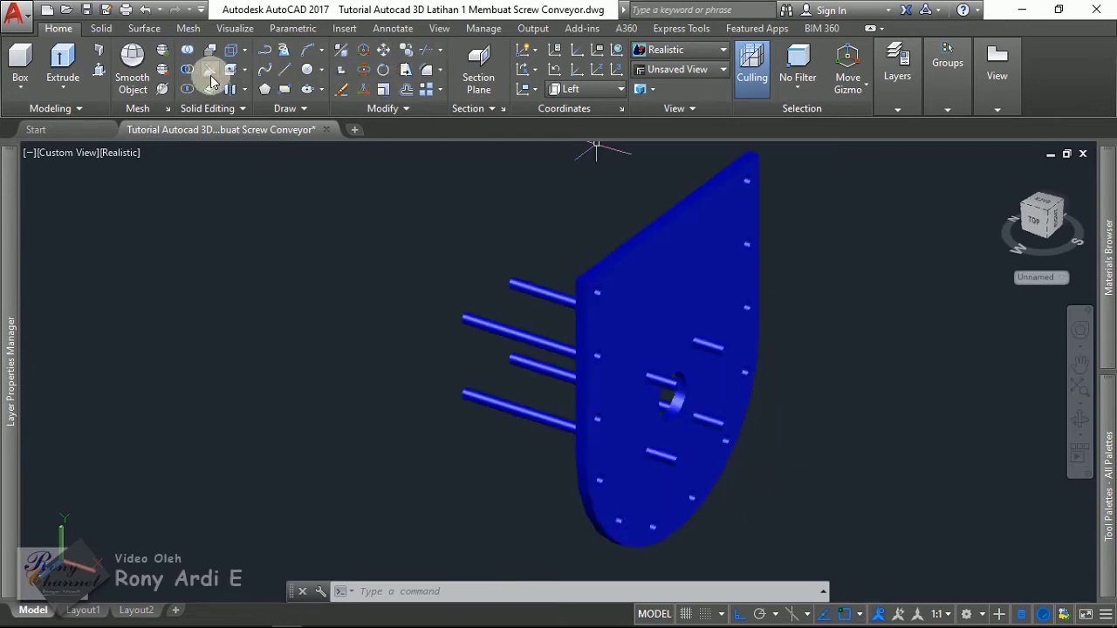
# Subtract the four rods from the blue plate, leaving holes.
pyautogui.click(187, 69)
pyautogui.click(729, 250)
pyautogui.press('Return')
pyautogui.click(561, 267)
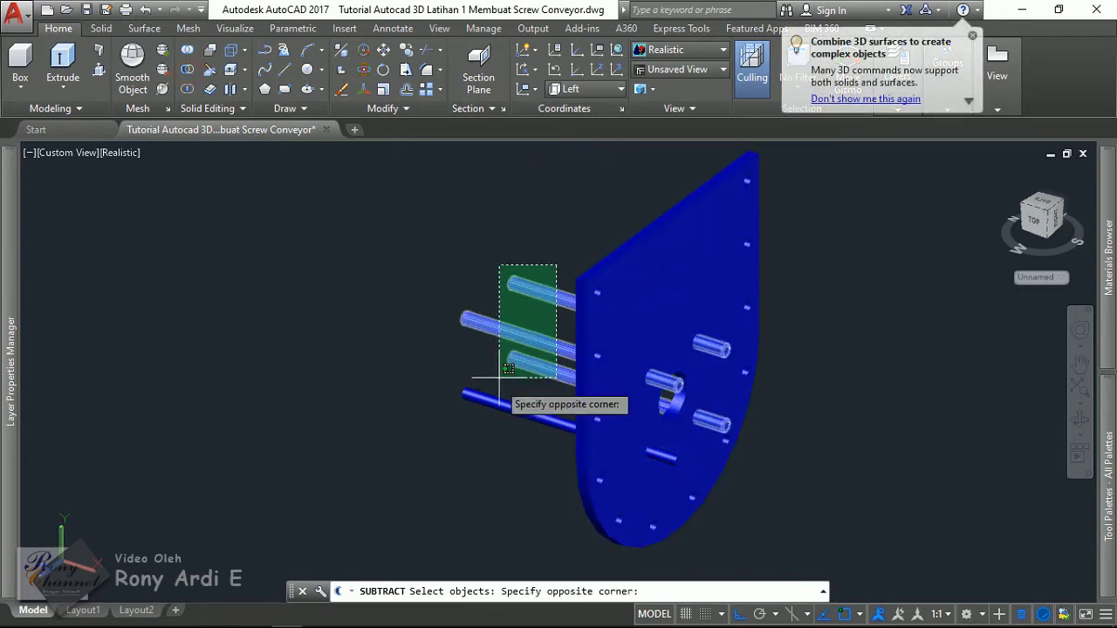
pyautogui.click(471, 432)
pyautogui.press('Return')
pyautogui.scroll(2, 681, 362)
pyautogui.scroll(-5, 349, 294)
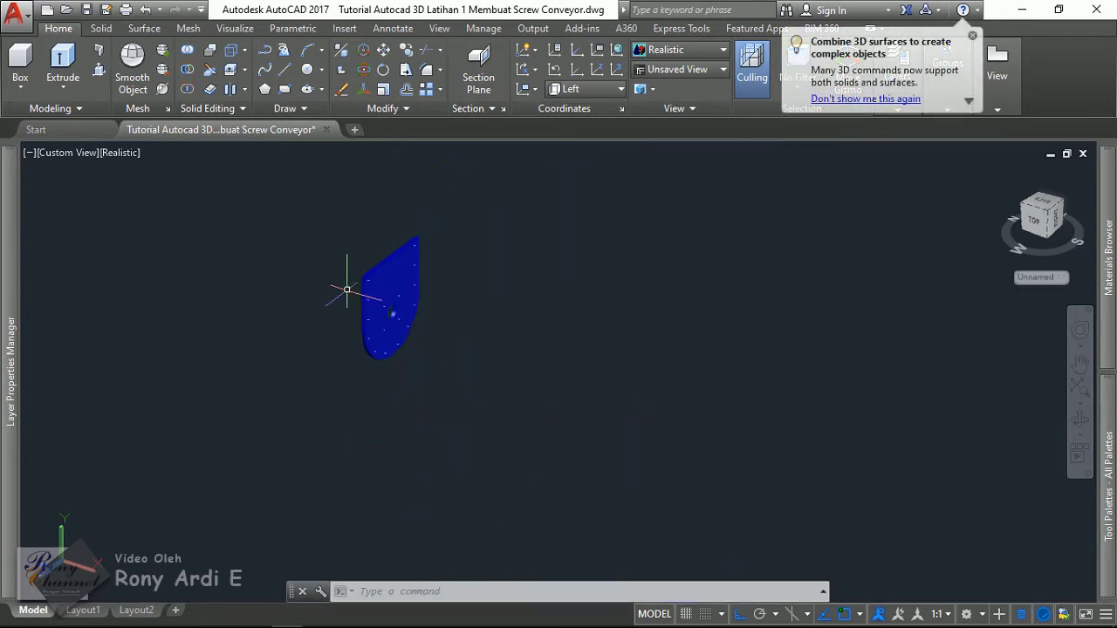
pyautogui.scroll(-2, 314, 249)
pyautogui.scroll(-1, 415, 314)
pyautogui.scroll(1, 415, 315)
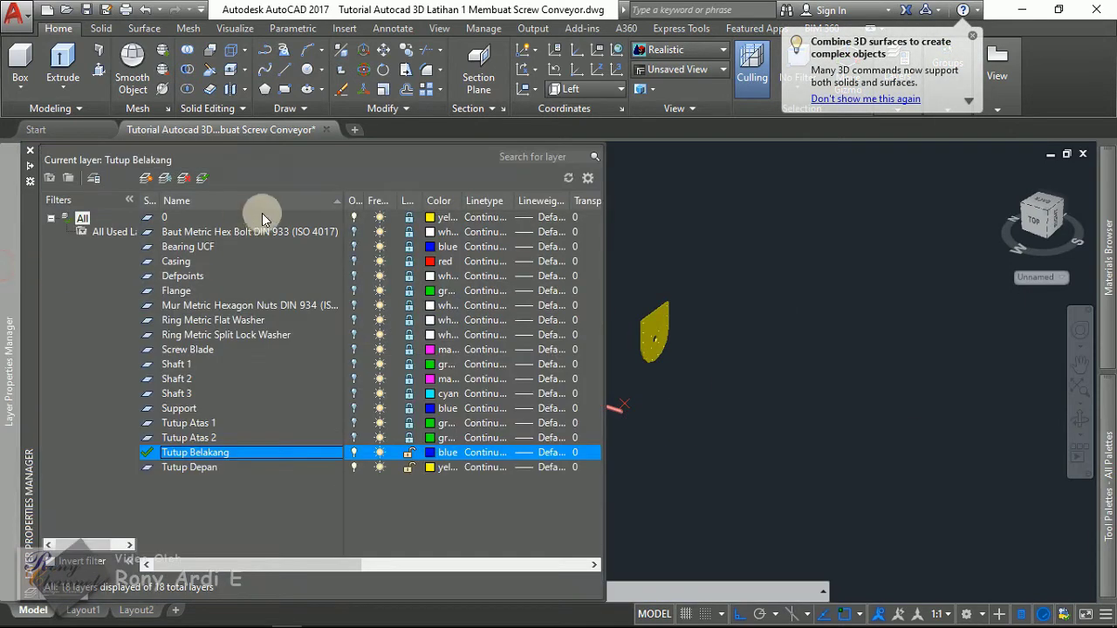
# Turn all 18 layers back on and set layer 0 current.
pyautogui.hotkey('ctrl', 'a')
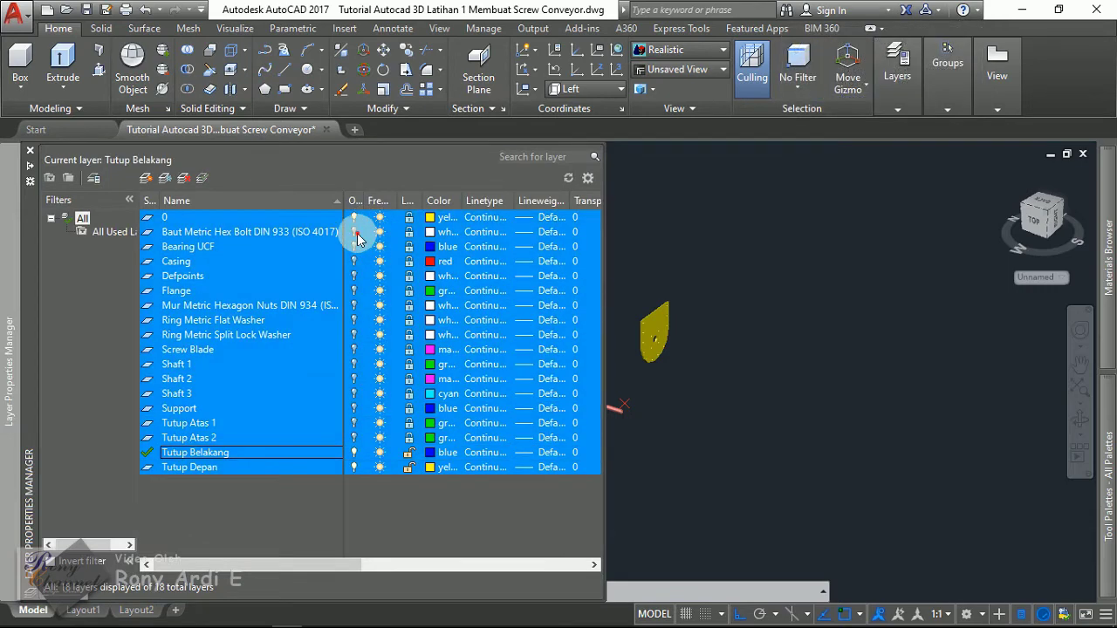
pyautogui.click(354, 232)
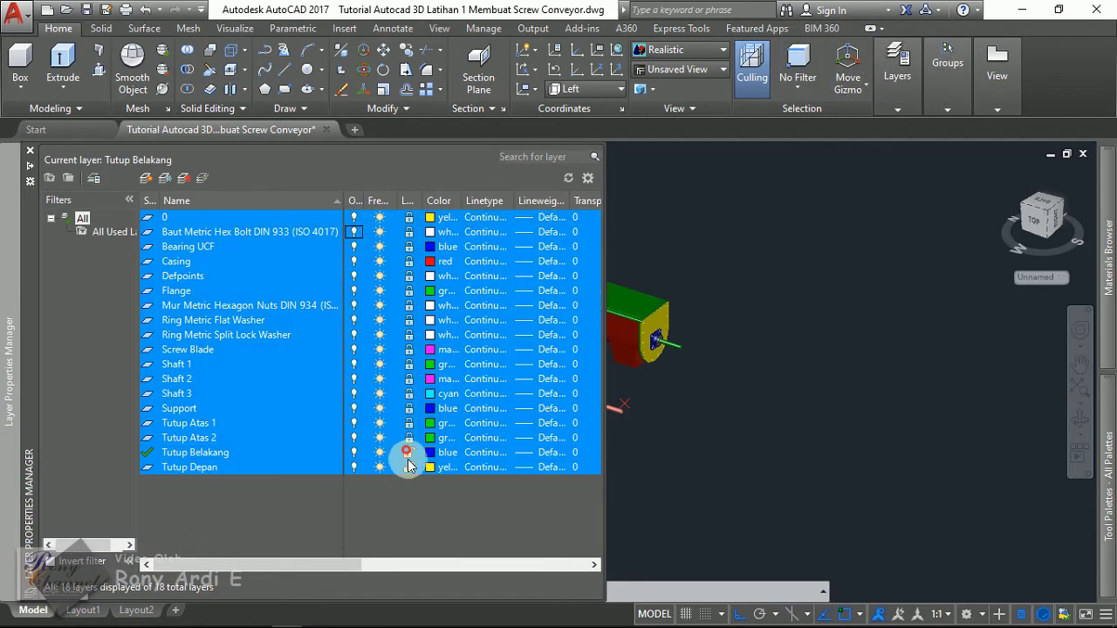
pyautogui.click(410, 462)
pyautogui.click(786, 456)
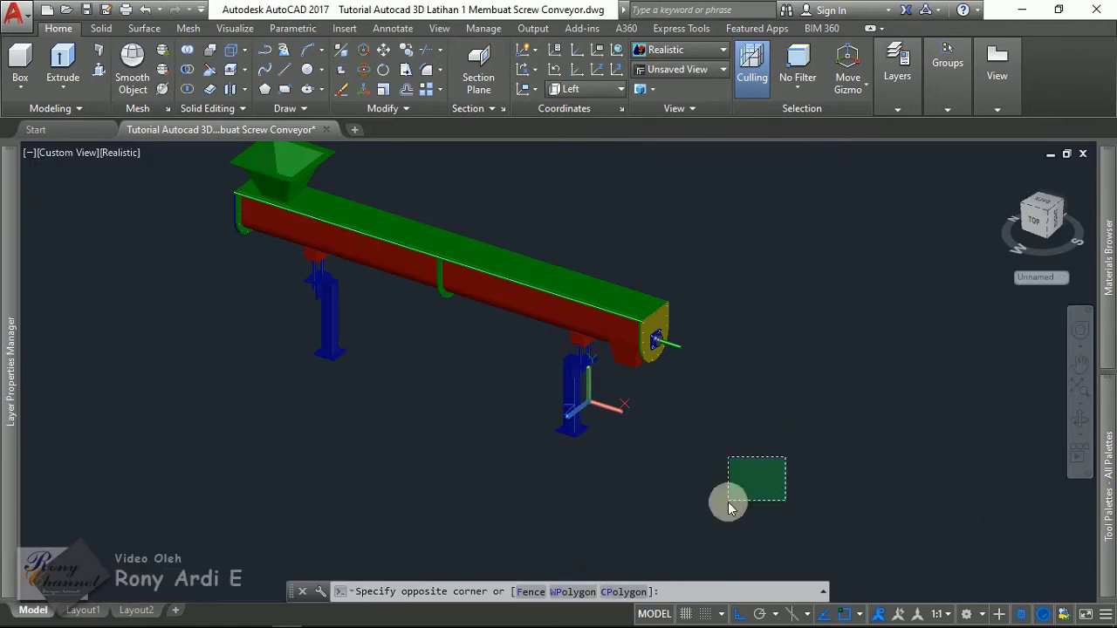
pyautogui.click(730, 508)
pyautogui.scroll(4, 637, 305)
pyautogui.scroll(3, 636, 305)
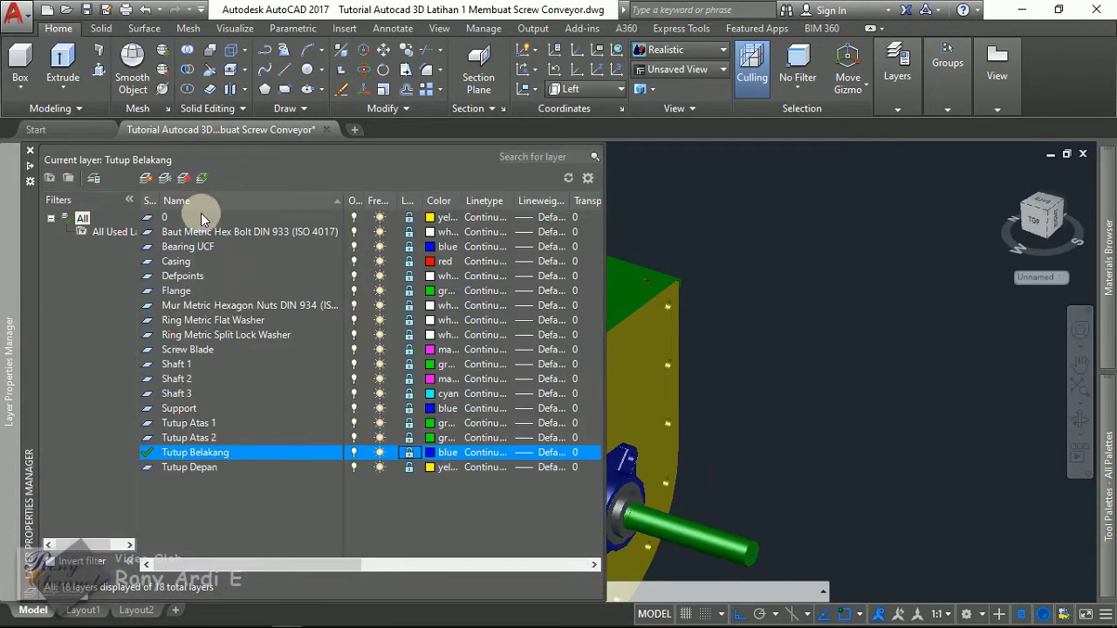
pyautogui.click(406, 217)
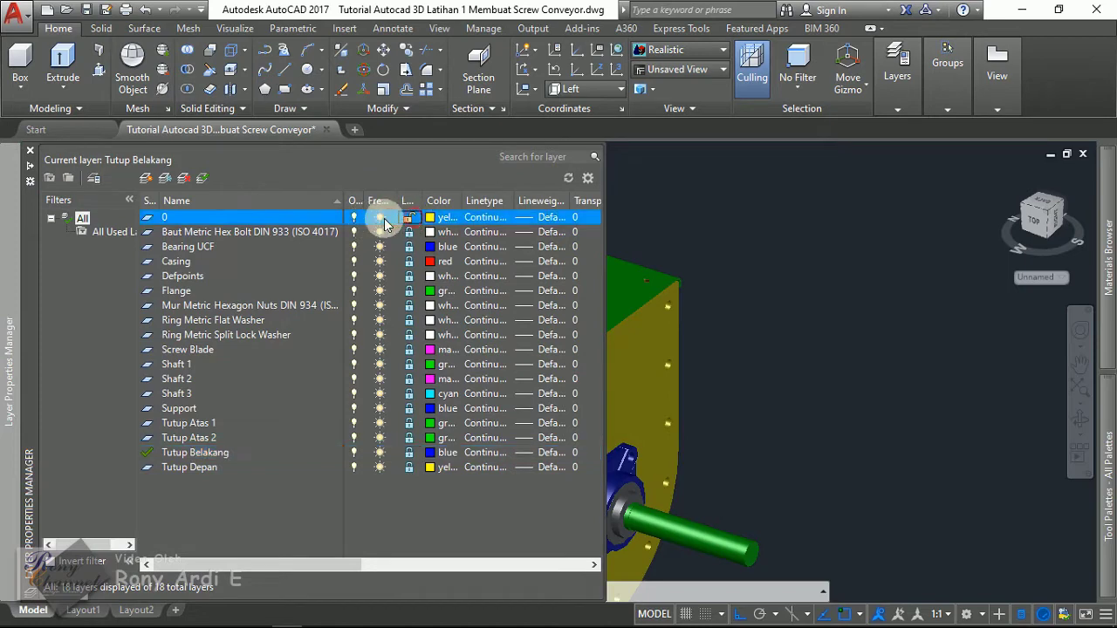
pyautogui.doubleClick(212, 217)
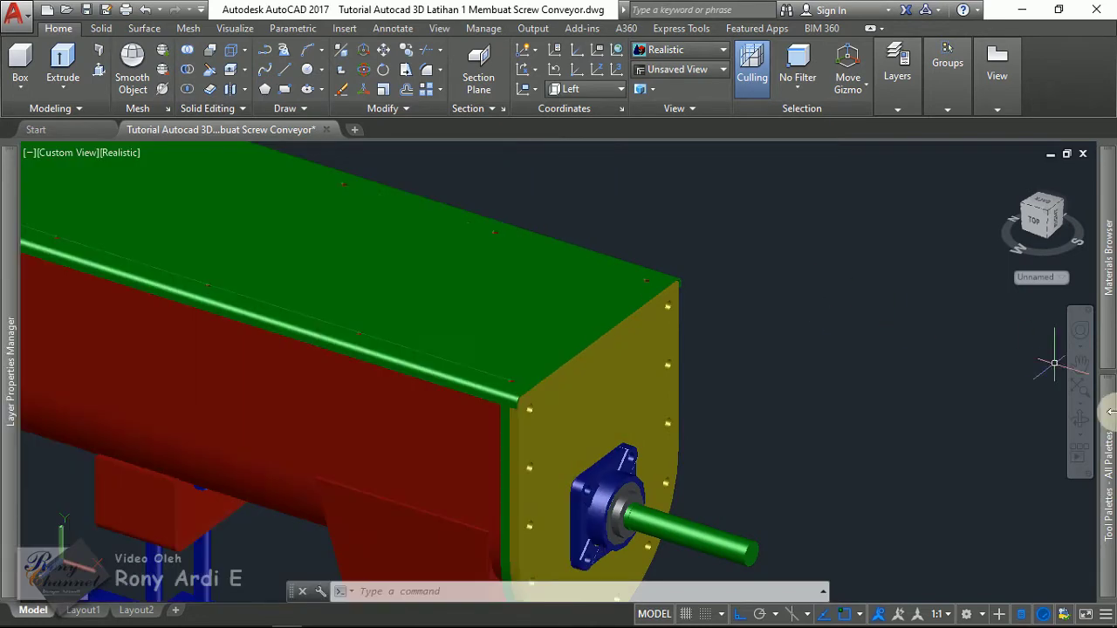
# Place Metric Hex Bolt, Hexagon Nut, Flat Washer and Split Lock Washer blocks from Tool Palettes beside the conveyor.
pyautogui.click(1021, 168)
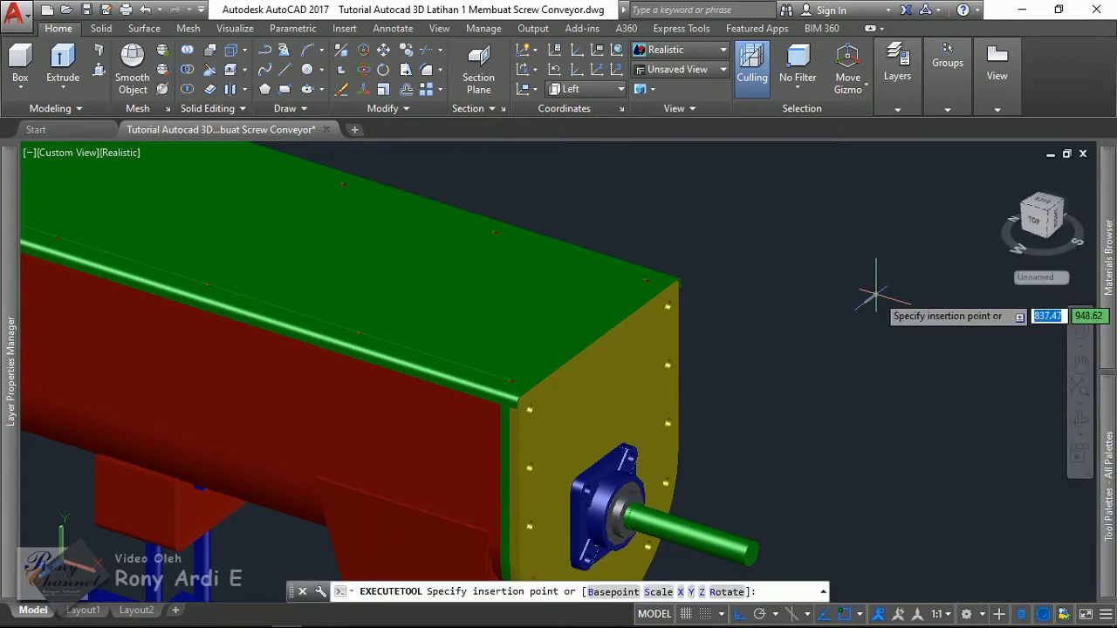
pyautogui.press('Escape')
pyautogui.moveTo(1088, 506)
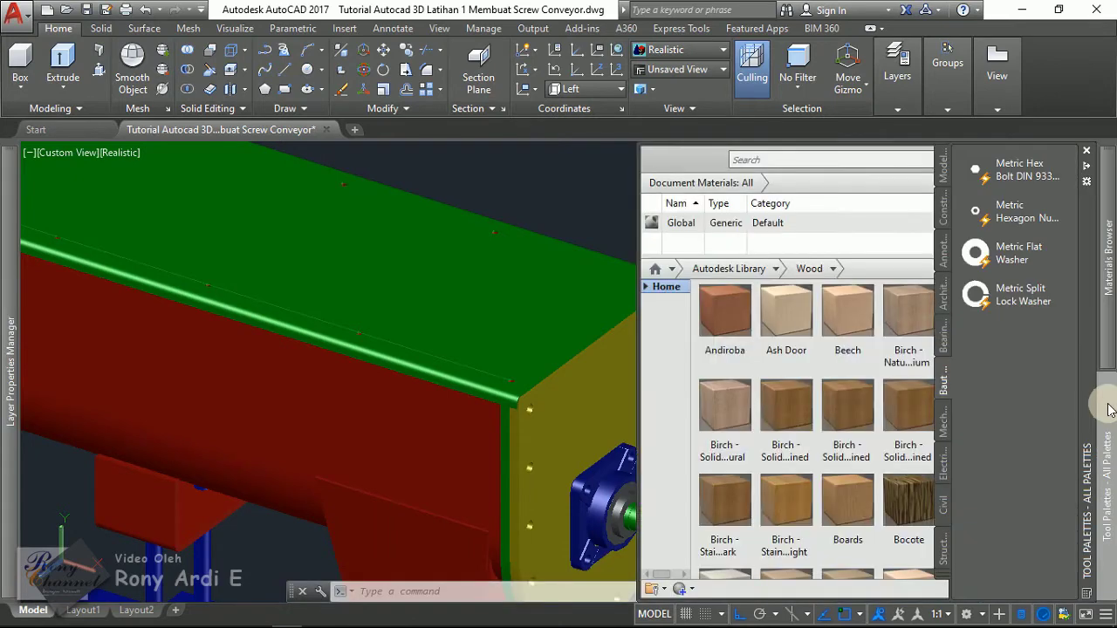
pyautogui.click(873, 322)
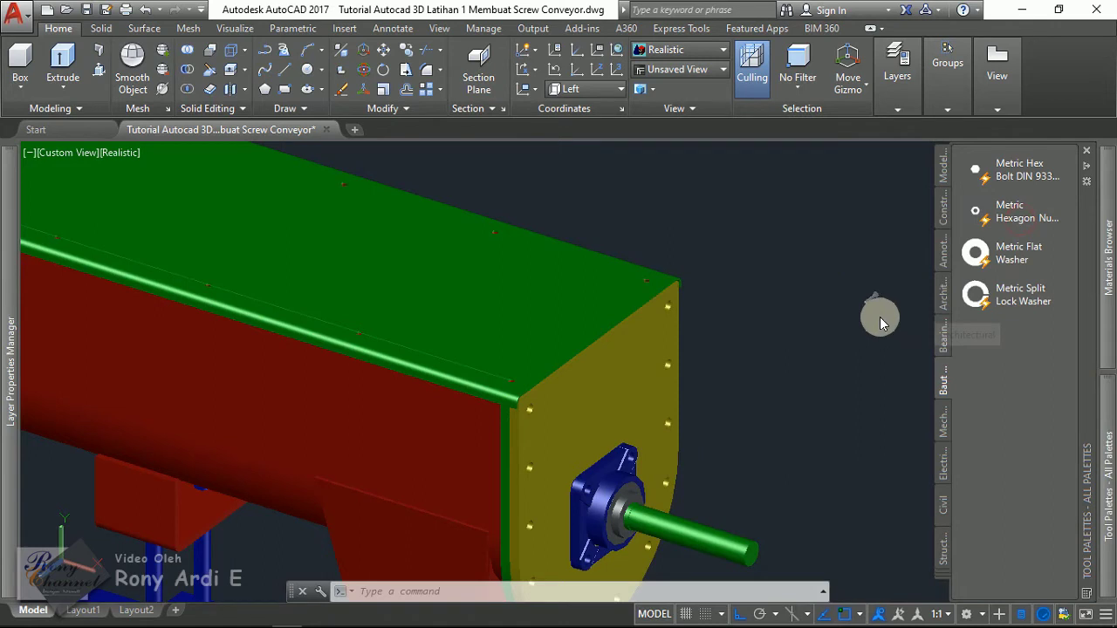
pyautogui.press('Escape')
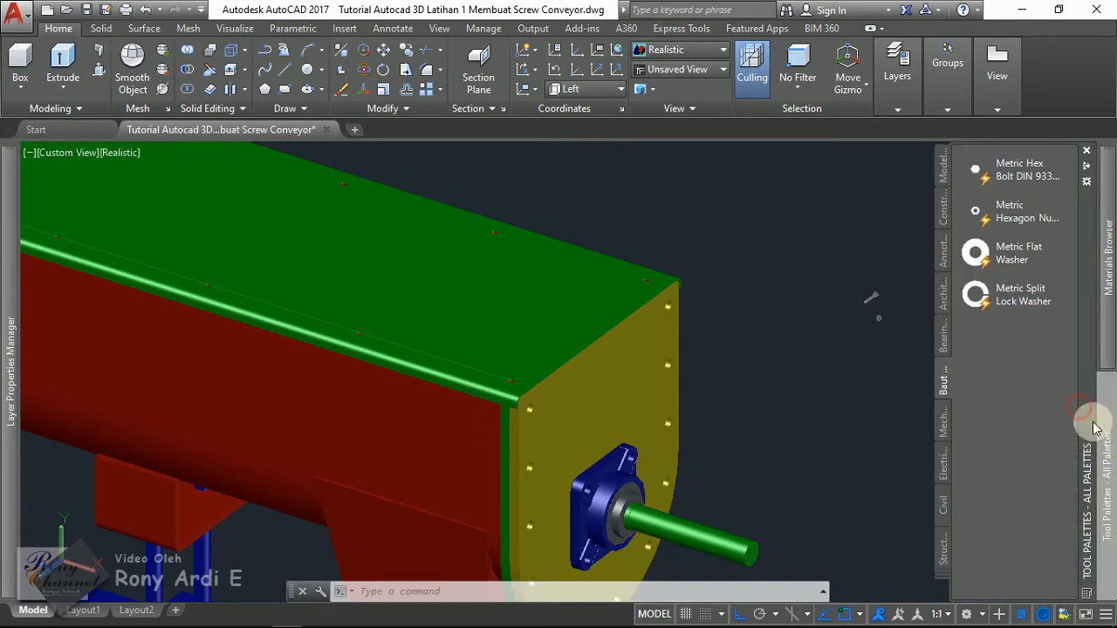
pyautogui.click(1012, 253)
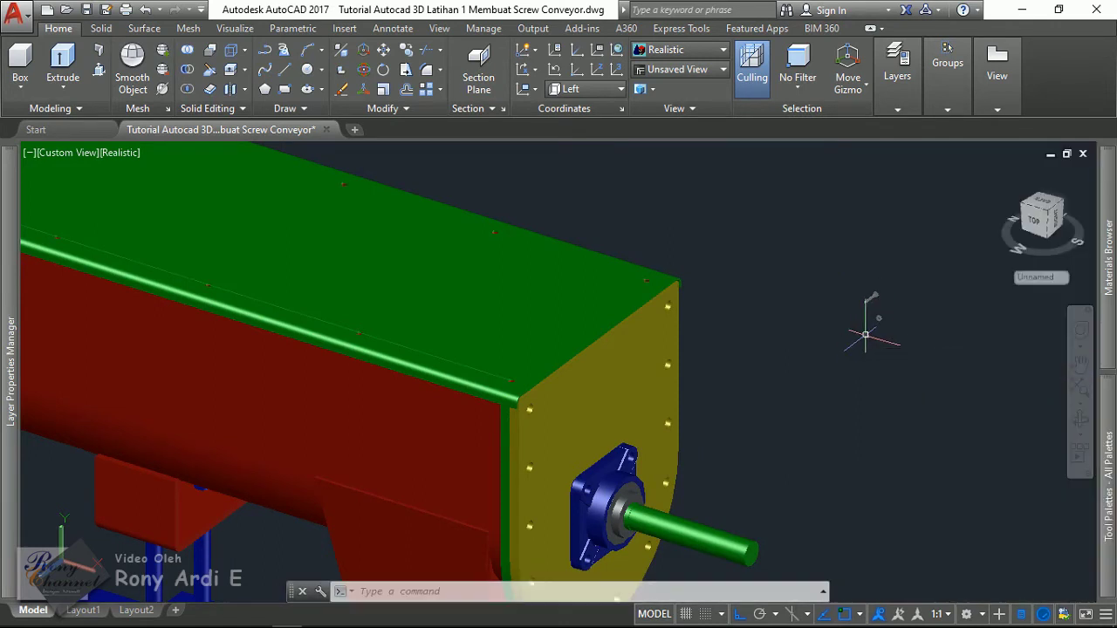
pyautogui.moveTo(1107, 498)
pyautogui.click(1026, 301)
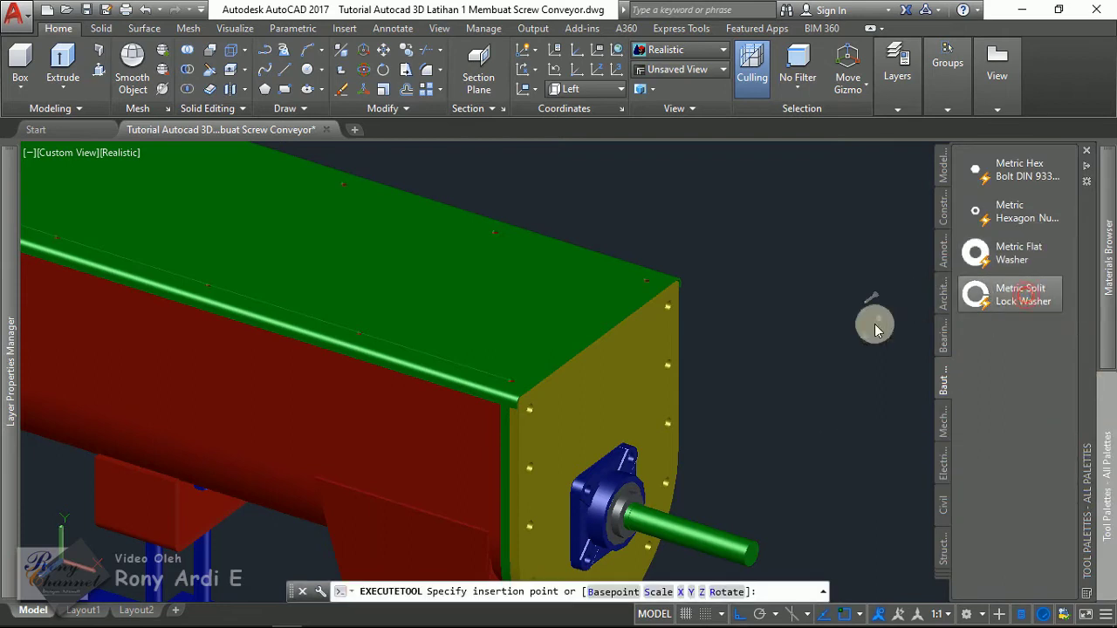
pyautogui.scroll(5, 875, 330)
pyautogui.click(882, 369)
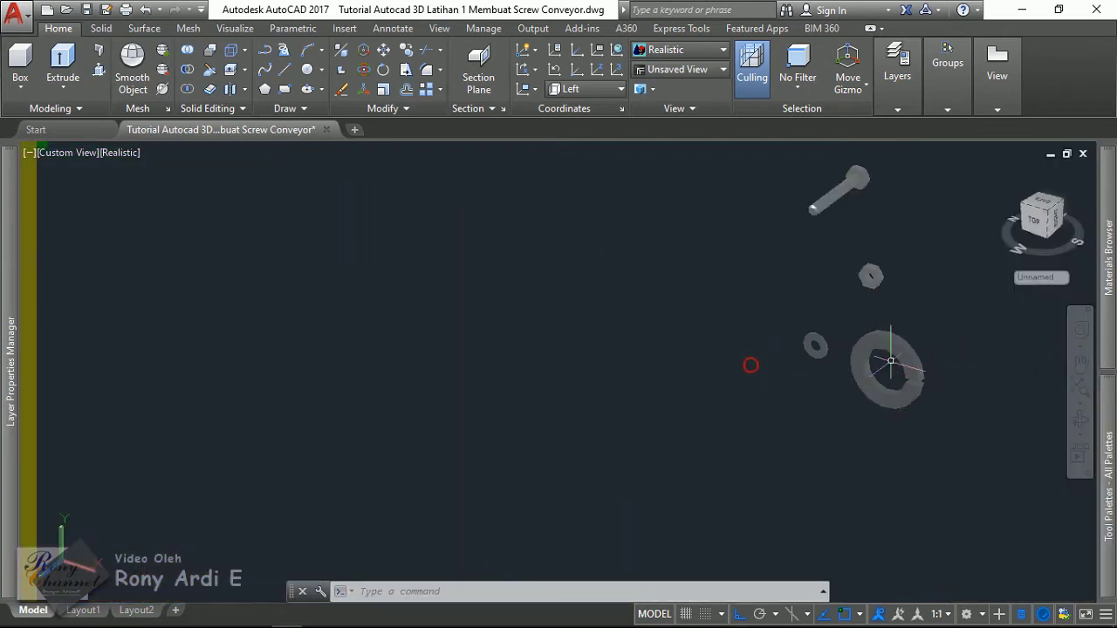
# Lock the Baut Metric Hex Bolt, hexagon nuts, flat washer and split lock washer layers.
pyautogui.scroll(-3, 890, 360)
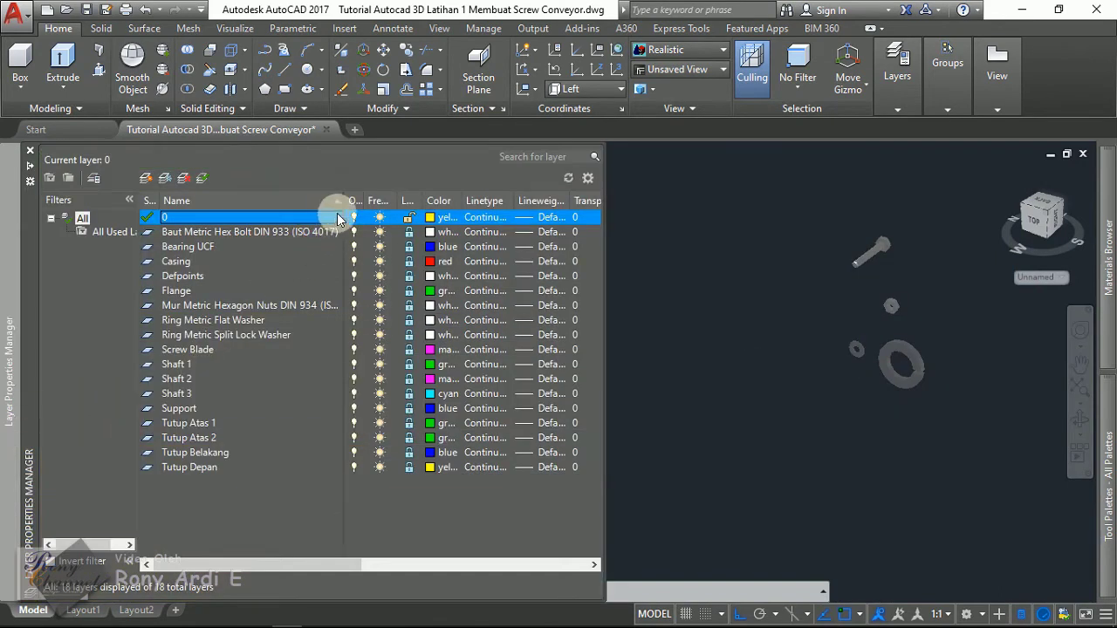
pyautogui.click(409, 220)
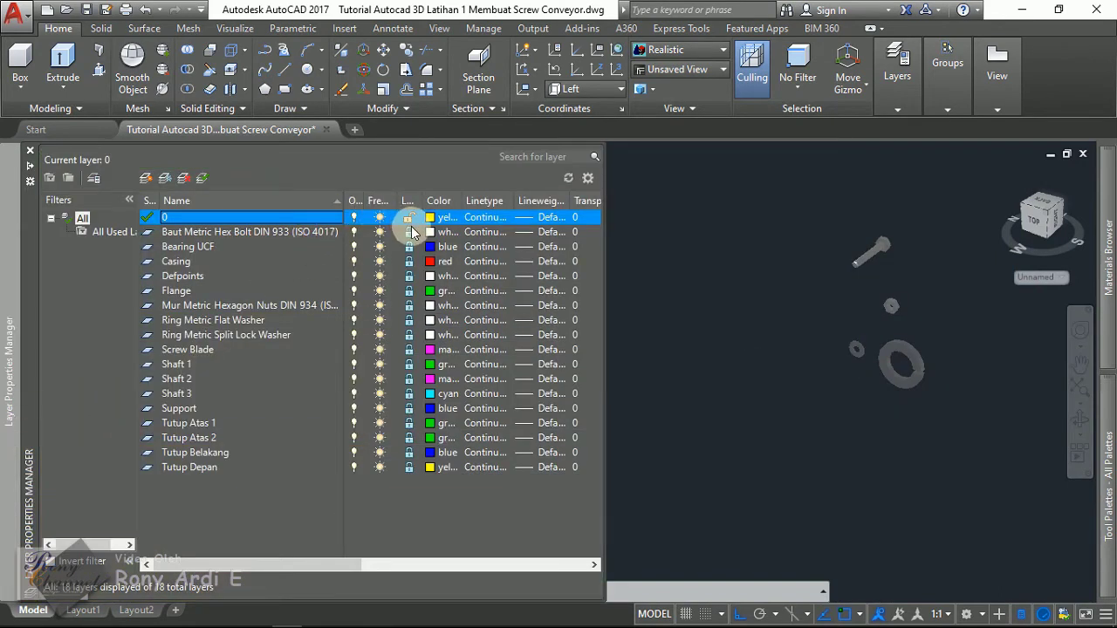
pyautogui.click(310, 230)
pyautogui.keyDown('ctrl'); pyautogui.click(240, 249); pyautogui.keyUp('ctrl')
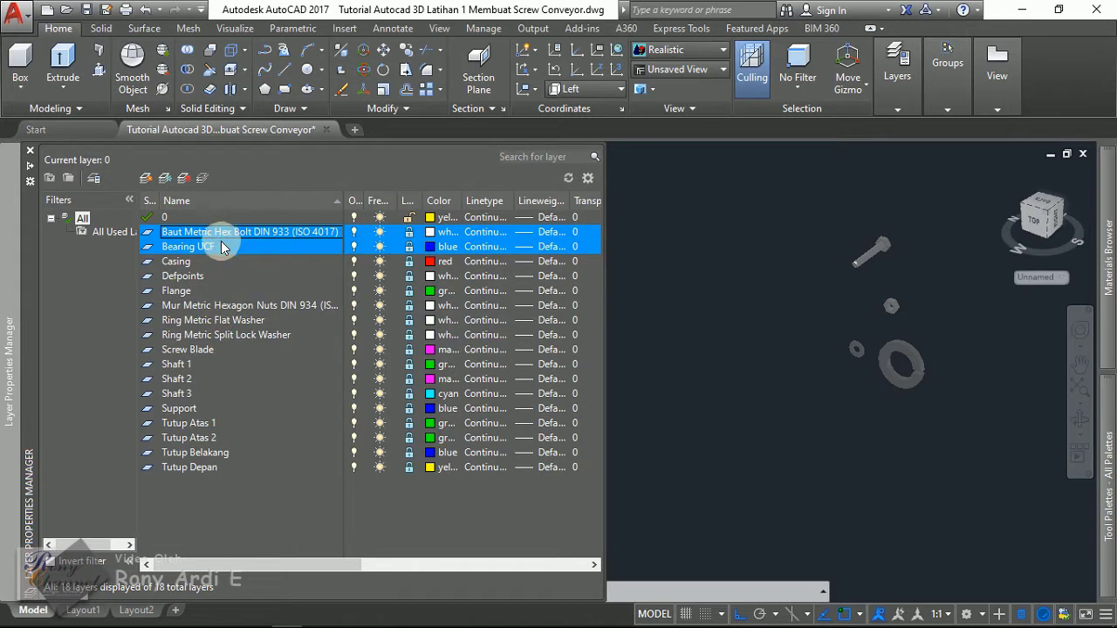
pyautogui.keyDown('ctrl'); pyautogui.click(208, 304); pyautogui.keyUp('ctrl')
pyautogui.keyDown('ctrl'); pyautogui.click(207, 321); pyautogui.keyUp('ctrl')
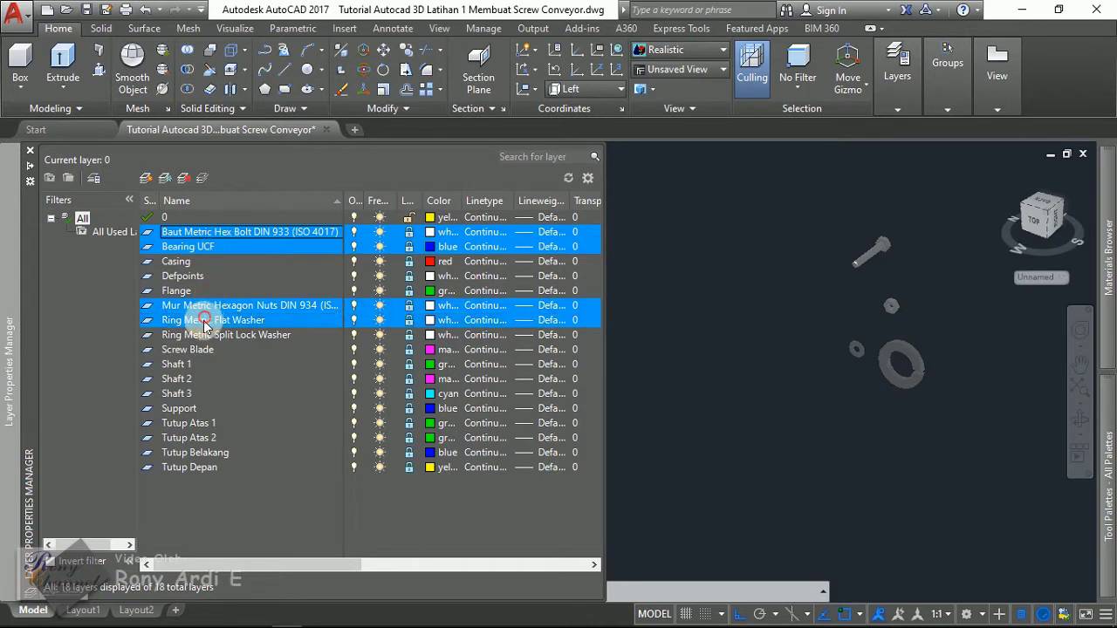
pyautogui.keyDown('ctrl'); pyautogui.click(202, 341); pyautogui.keyUp('ctrl')
pyautogui.keyDown('ctrl'); pyautogui.click(195, 244); pyautogui.keyUp('ctrl')
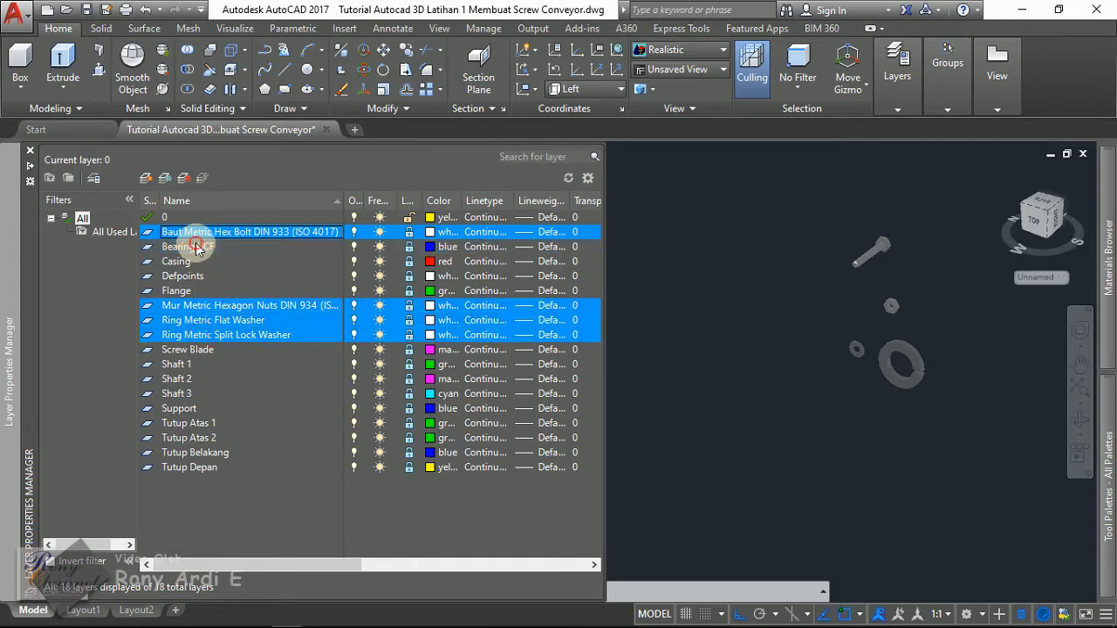
pyautogui.click(409, 306)
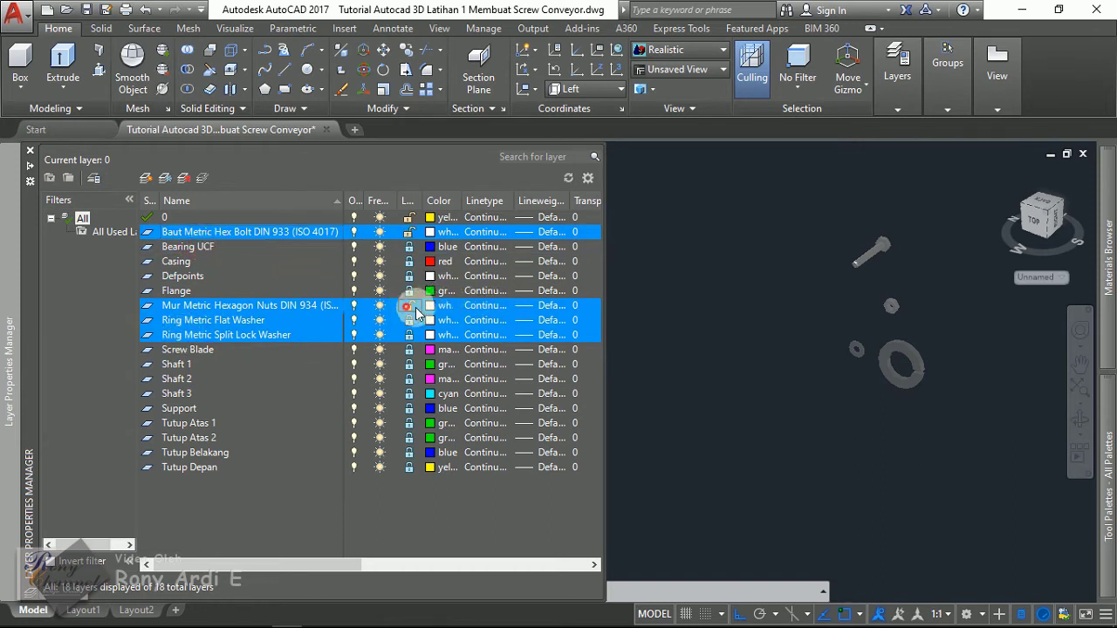
pyautogui.click(971, 401)
pyautogui.click(827, 181)
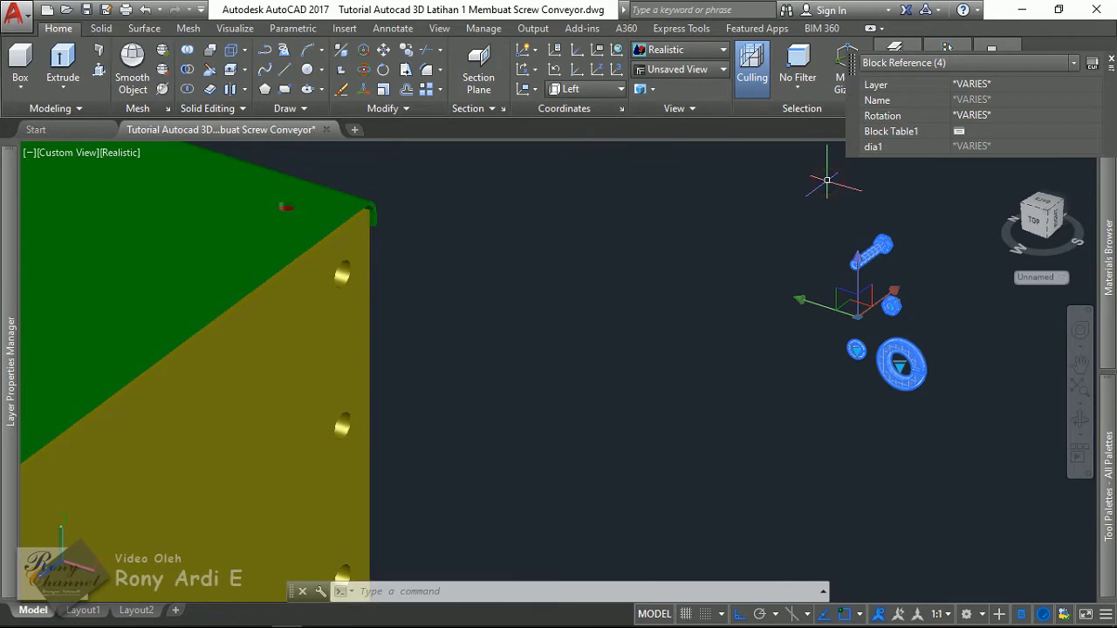
# Put the hex bolt on the Baut Metric Hex Bolt layer and the nut on the hexagon nuts layer.
pyautogui.press('Escape')
pyautogui.click(864, 253)
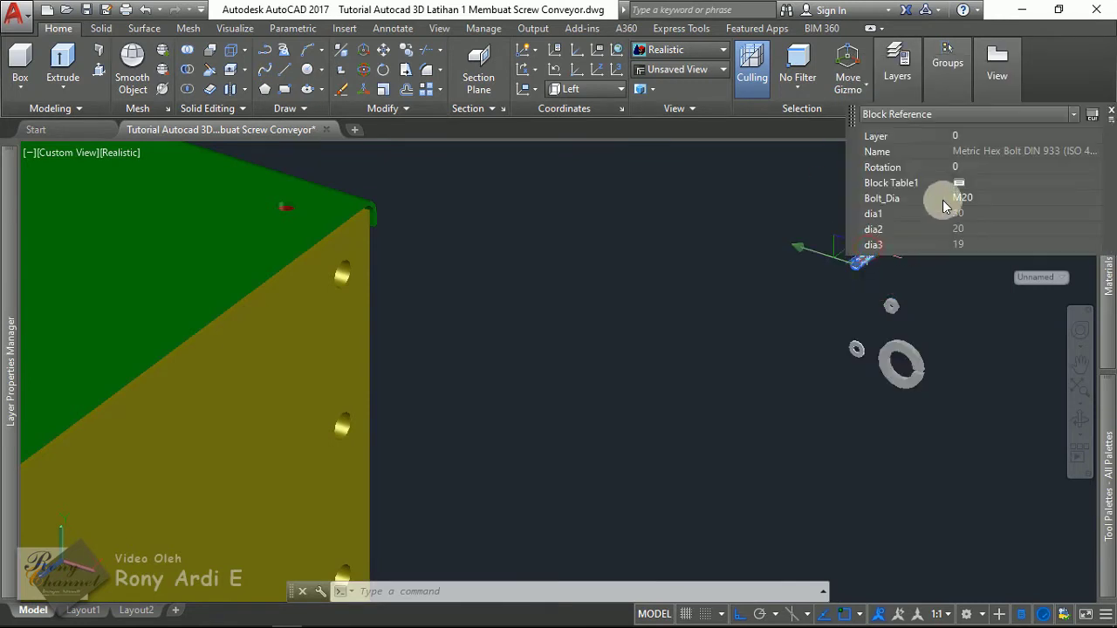
pyautogui.moveTo(643, 154); pyautogui.dragTo(315, 250, button='middle')
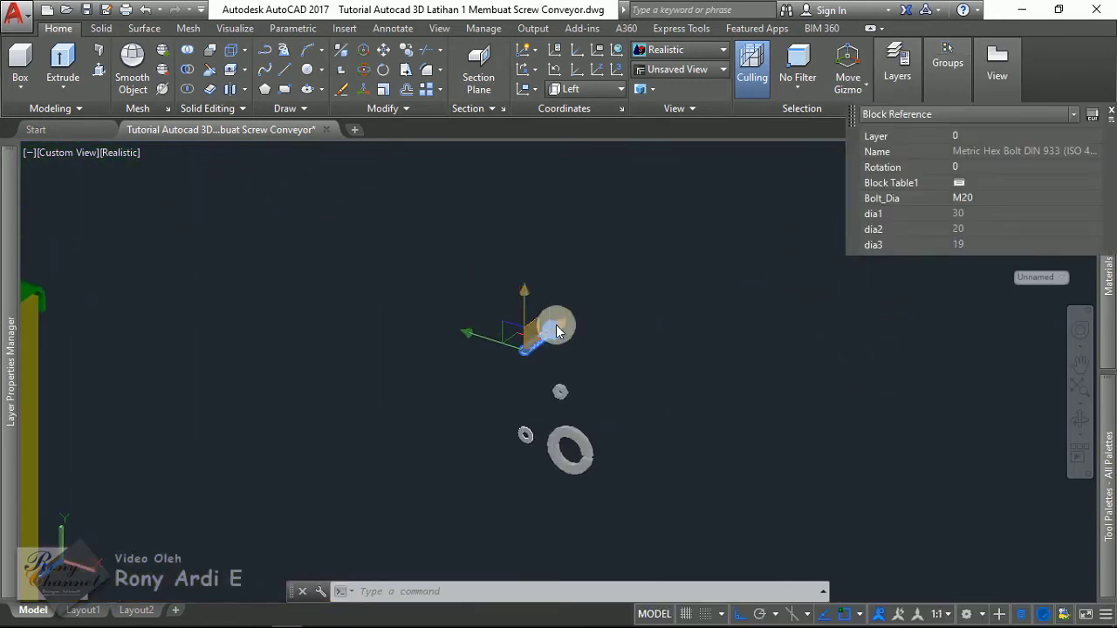
pyautogui.click(986, 138)
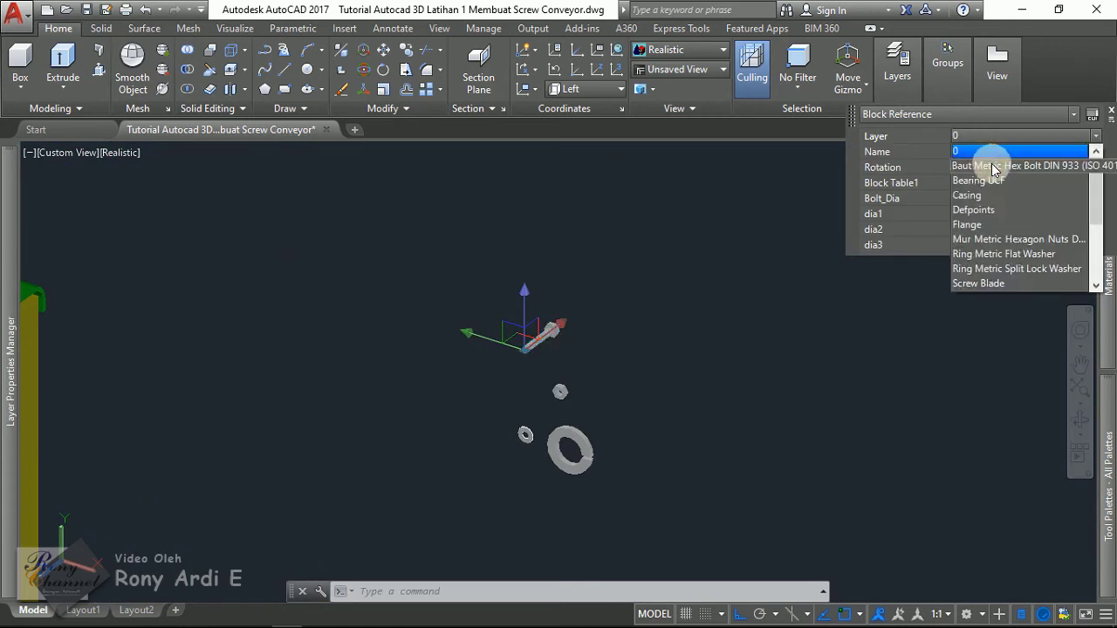
pyautogui.click(994, 169)
pyautogui.click(560, 391)
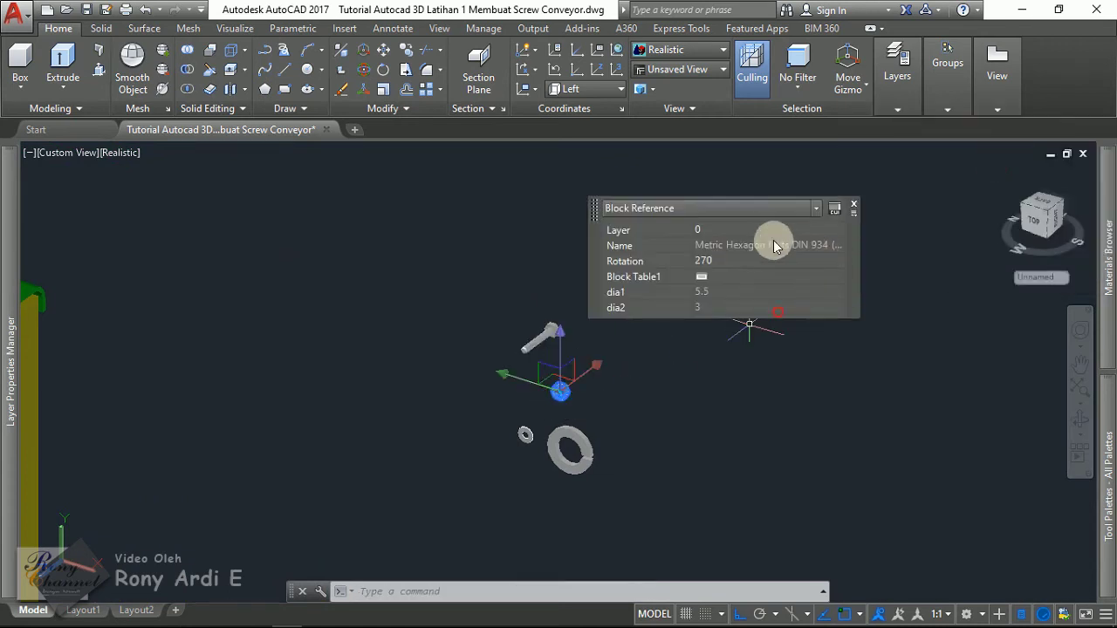
pyautogui.click(719, 231)
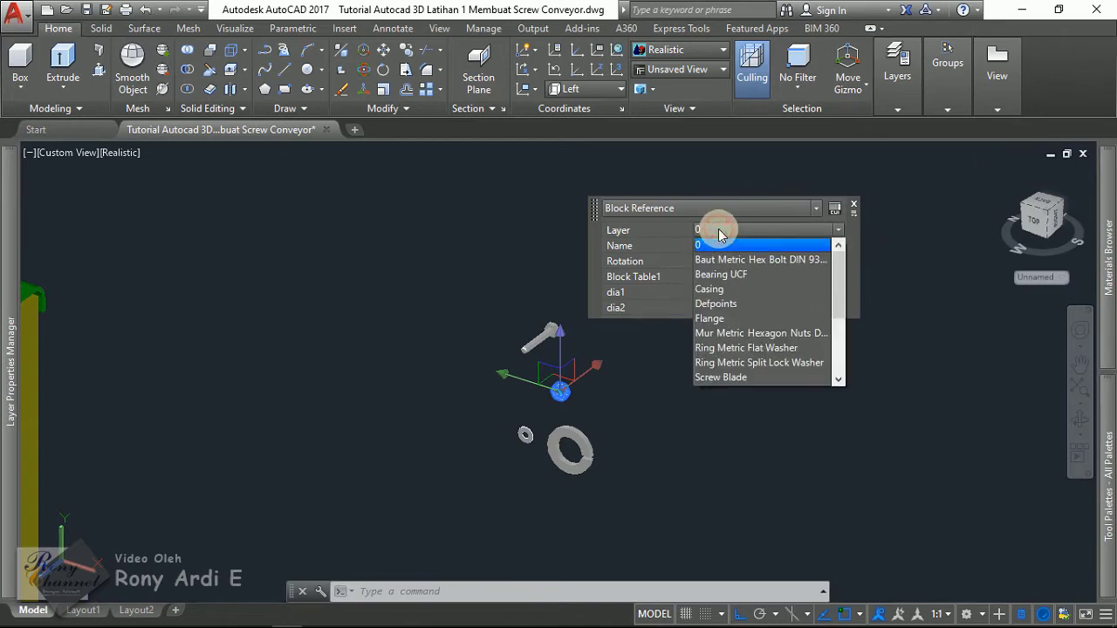
pyautogui.click(740, 333)
# Check the layers of the flat washer, lock washer, nut and bolt by selecting each.
pyautogui.press('Escape')
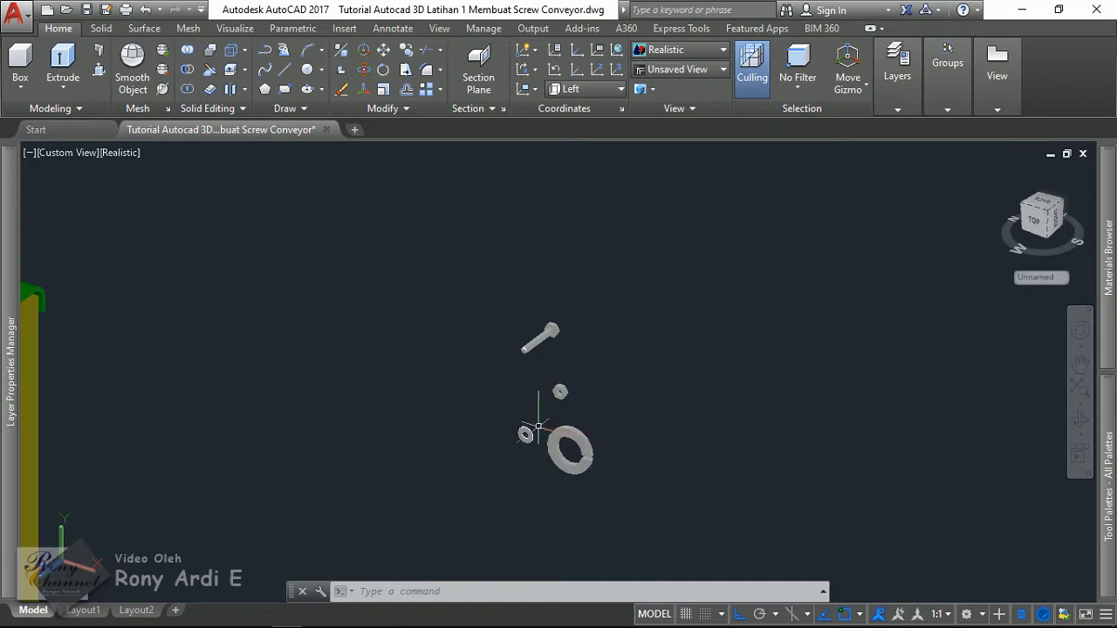
pyautogui.click(525, 434)
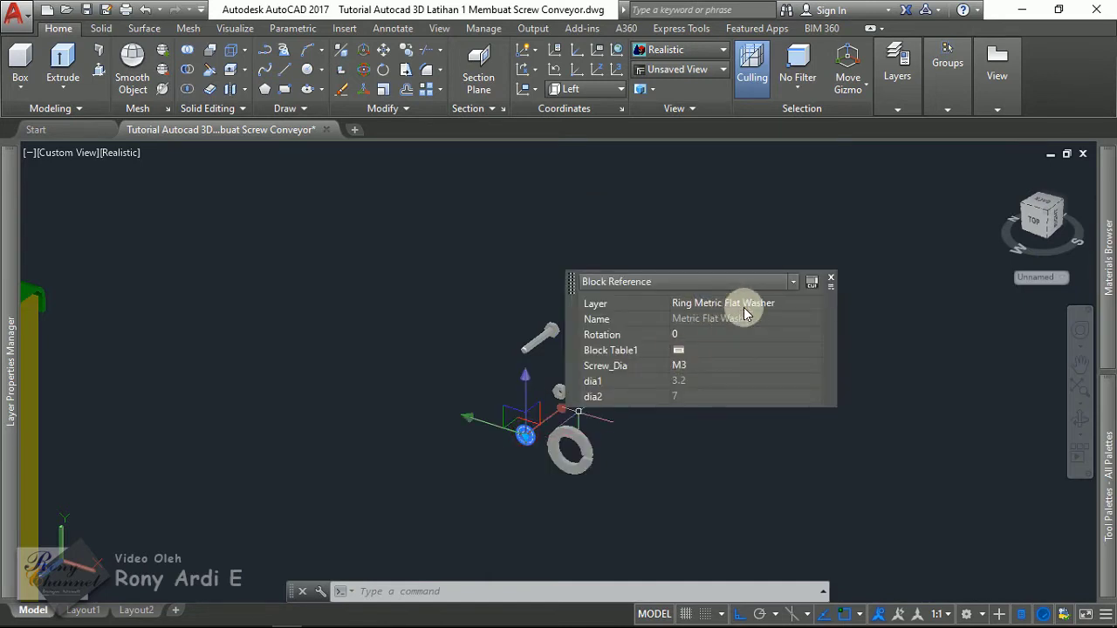
pyautogui.press('Escape')
pyautogui.click(586, 445)
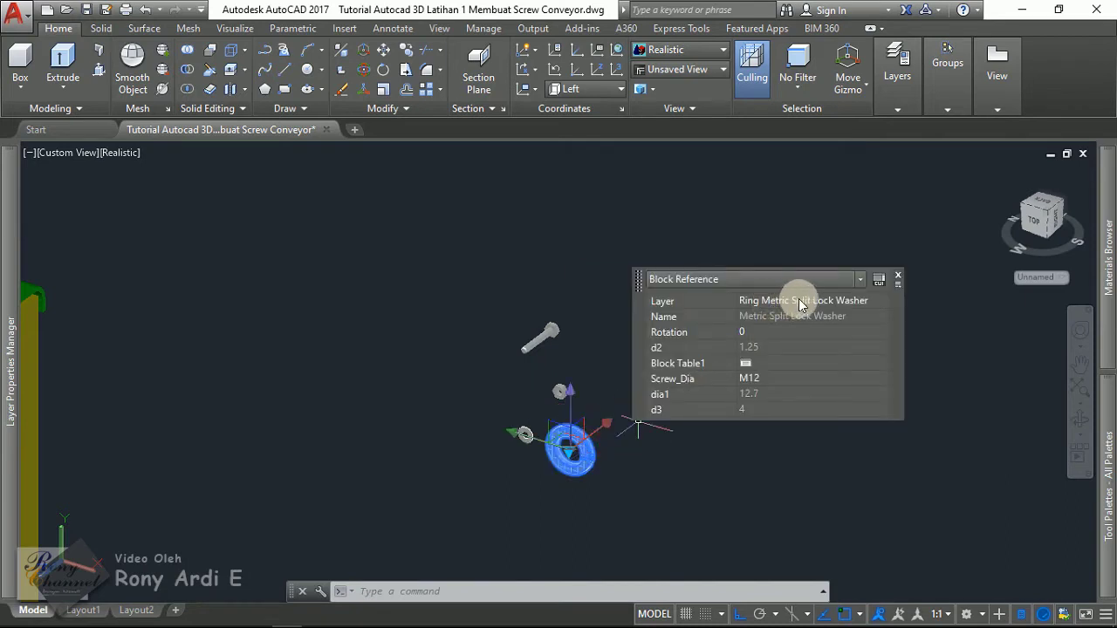
pyautogui.press('Escape')
pyautogui.click(560, 391)
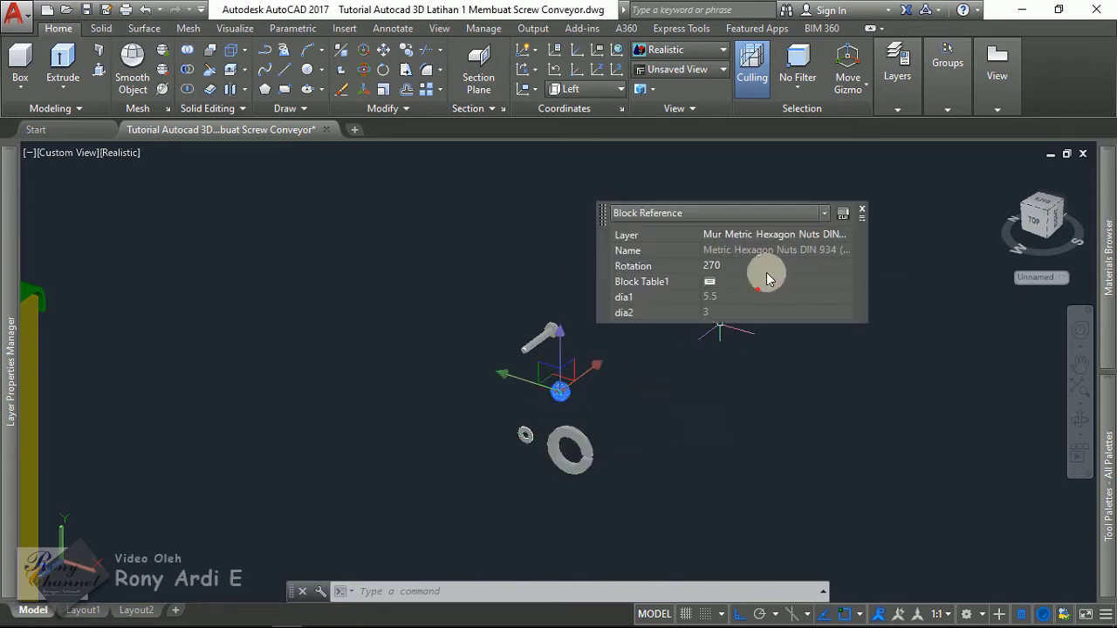
pyautogui.press('Escape')
pyautogui.click(558, 330)
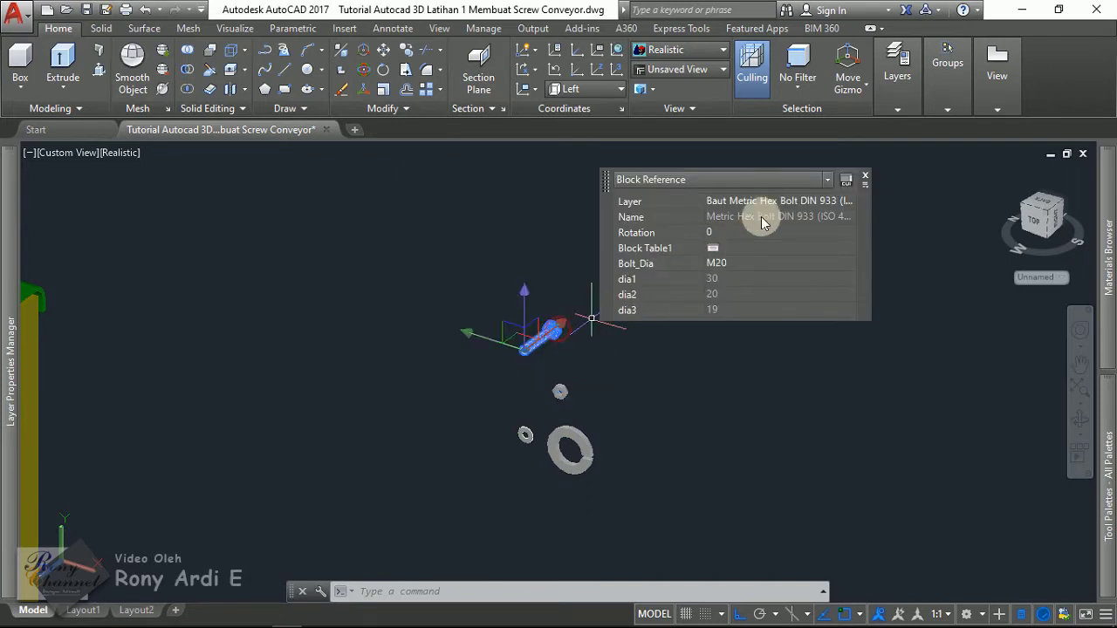
pyautogui.press('Escape')
pyautogui.scroll(-4, 839, 247)
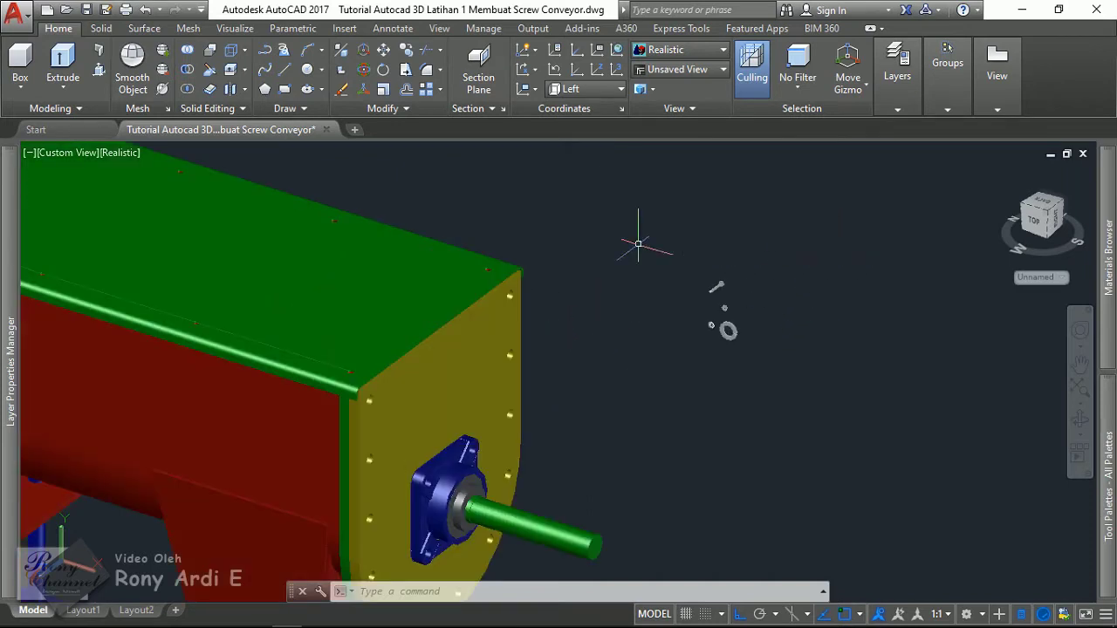
# Check the split lock washer's layer.
pyautogui.moveTo(638, 245); pyautogui.dragTo(685, 217, button='middle')
pyautogui.scroll(3, 764, 268)
pyautogui.scroll(1, 806, 291)
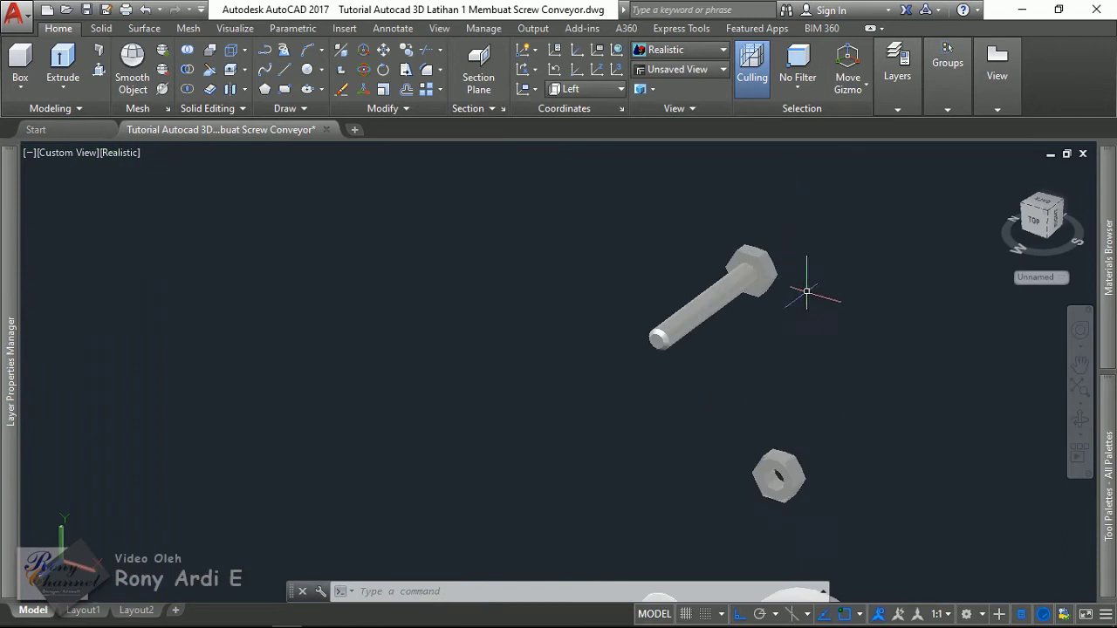
pyautogui.scroll(-1, 669, 379)
pyautogui.scroll(3, 753, 428)
pyautogui.click(727, 425)
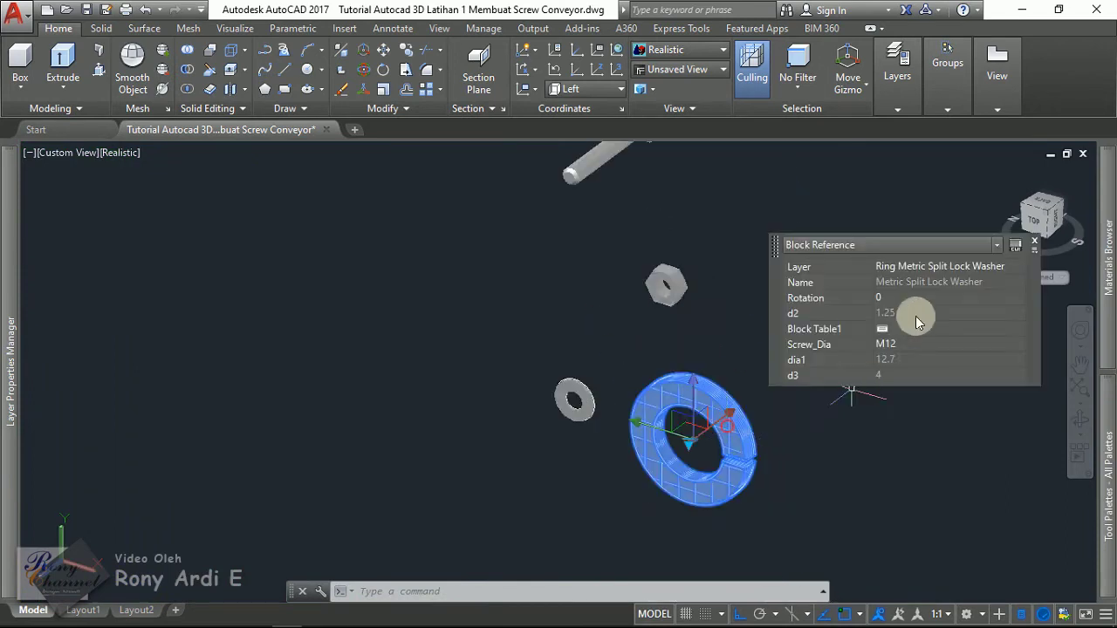
pyautogui.scroll(-2, 556, 279)
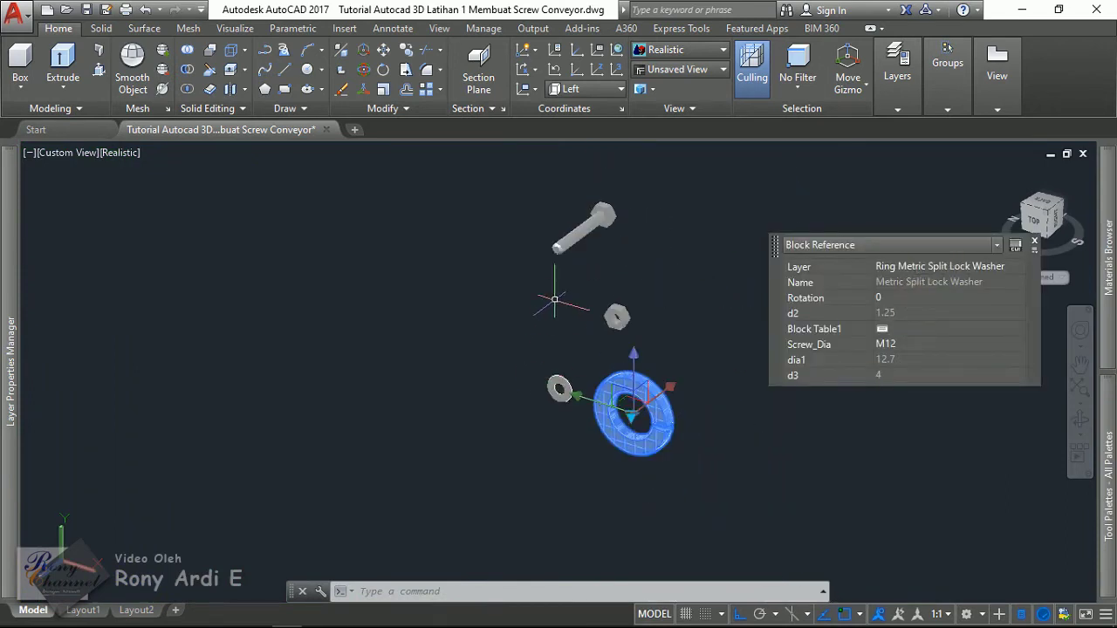
pyautogui.press('Escape')
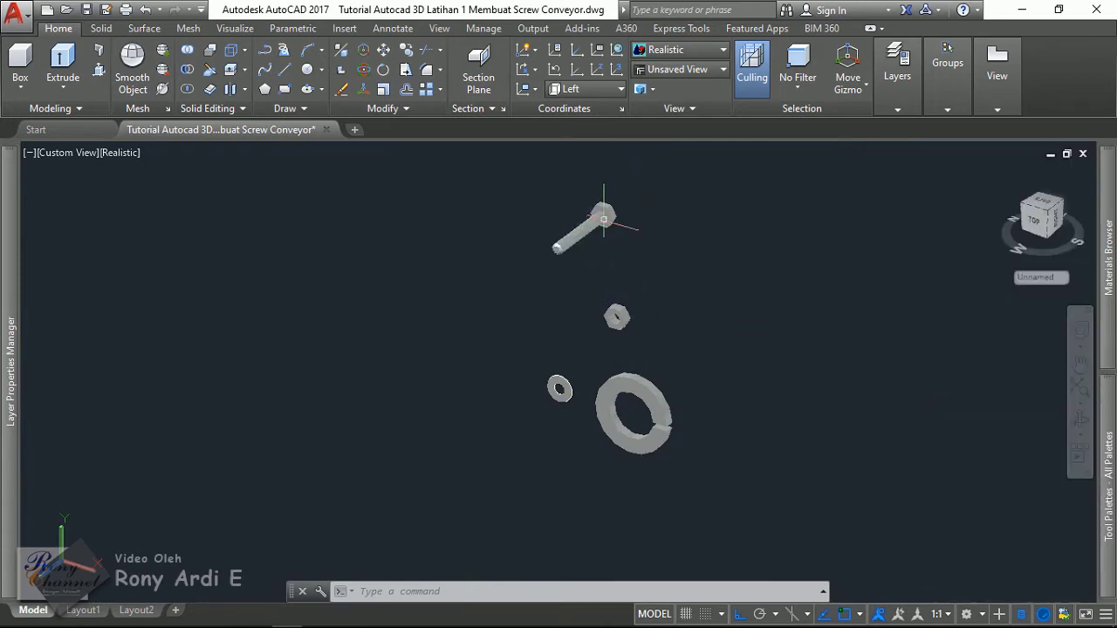
# Place another Metric Hex Bolt from the Tool Palette, then delete it.
pyautogui.moveTo(1012, 178); pyautogui.dragTo(794, 247)
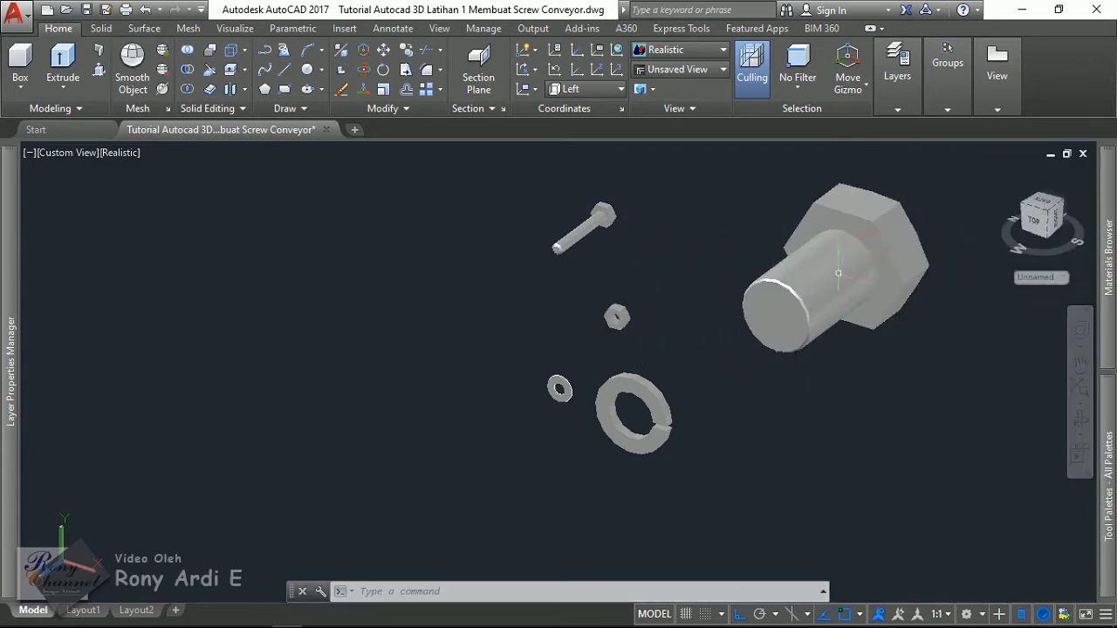
pyautogui.click(838, 273)
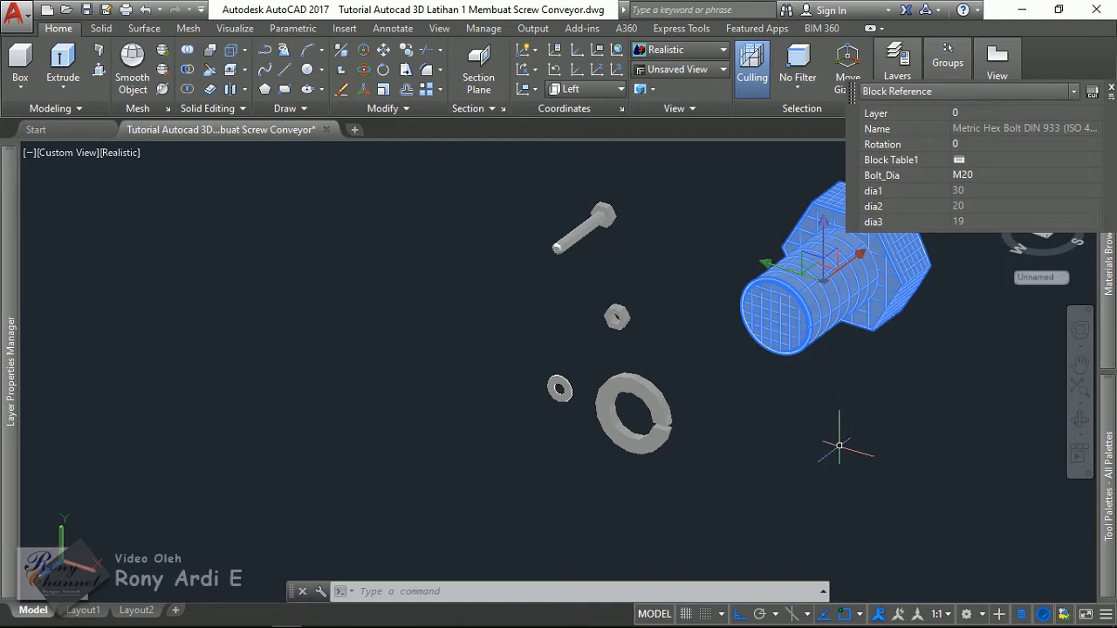
pyautogui.press('Delete')
pyautogui.scroll(-3, 848, 212)
pyautogui.moveTo(847, 212); pyautogui.dragTo(731, 407, button='middle')
pyautogui.scroll(4, 730, 406)
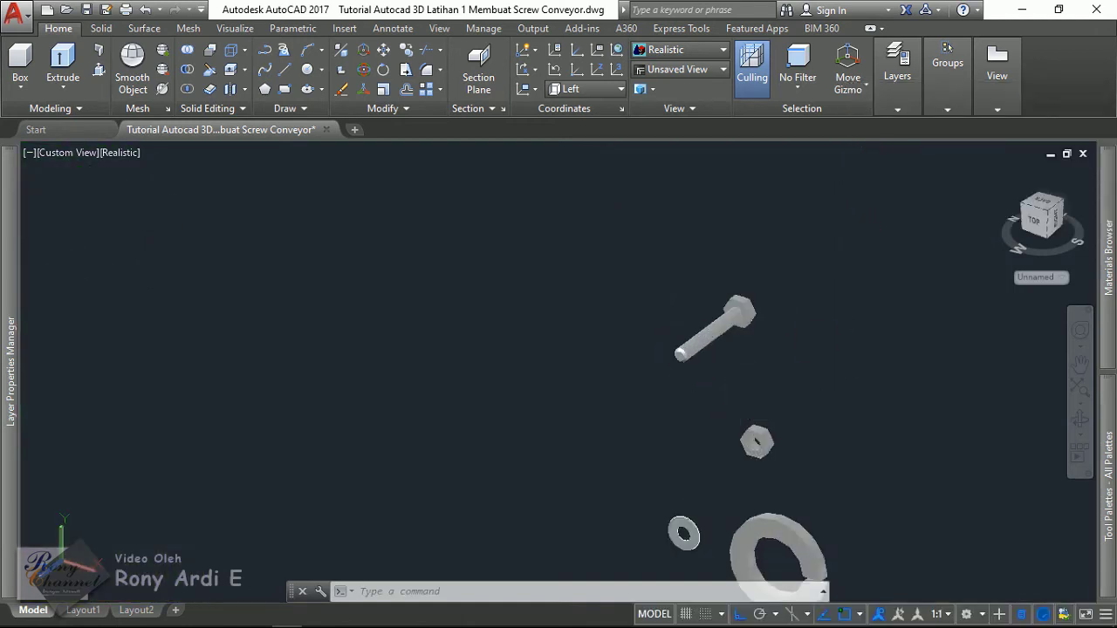
# Resize the existing hex bolt to M10, 35 long from its Block Table1 sizes.
pyautogui.click(792, 348)
pyautogui.click(743, 312)
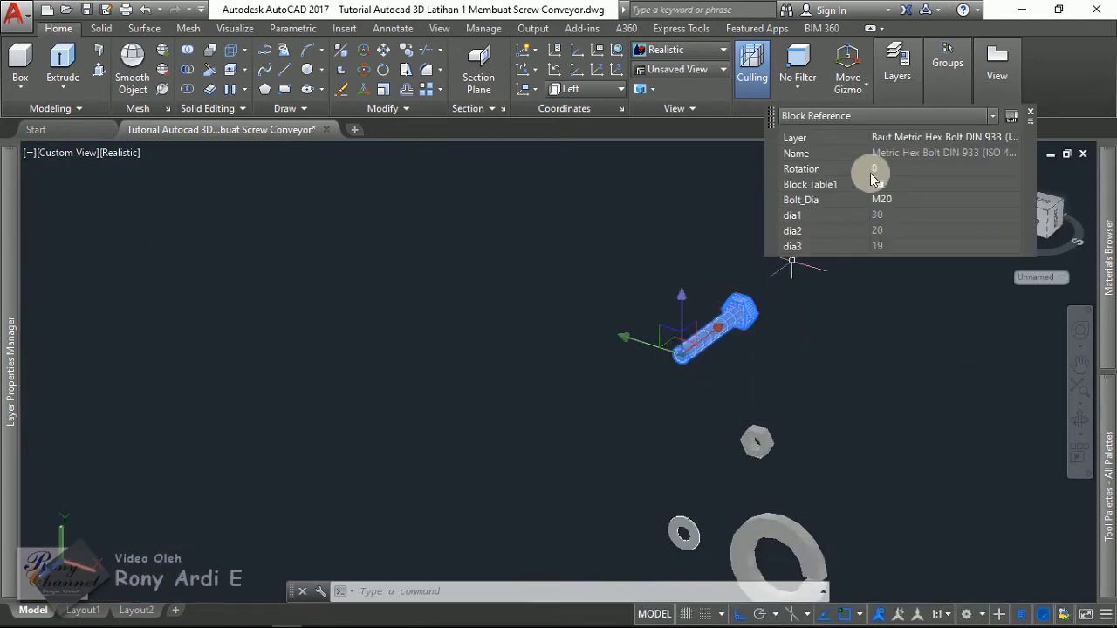
pyautogui.click(877, 185)
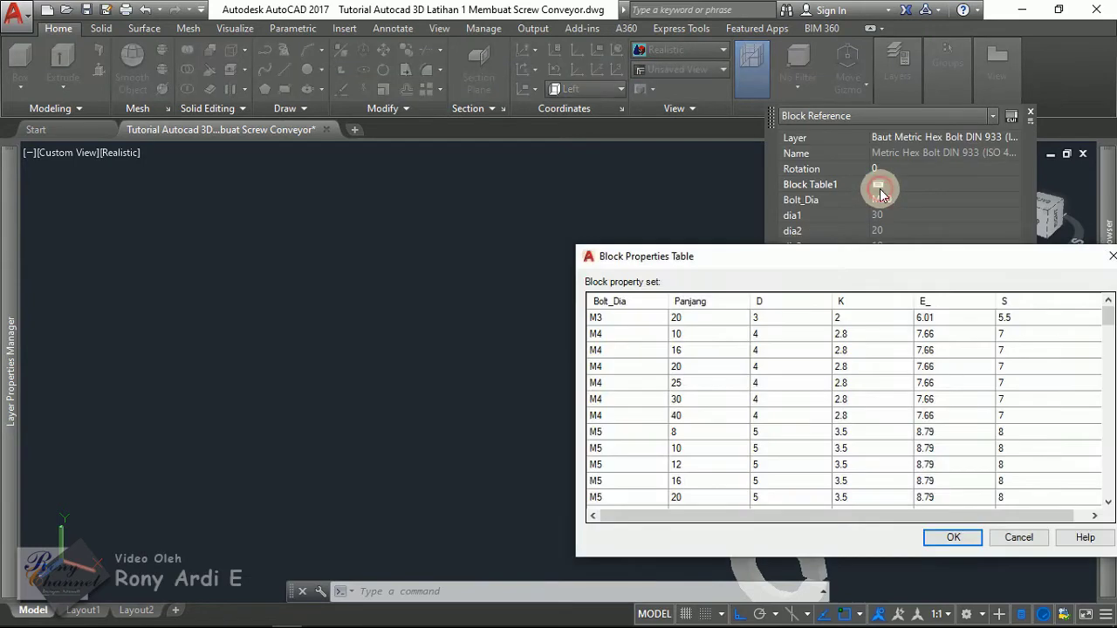
pyautogui.scroll(-4, 598, 428)
pyautogui.scroll(-4, 607, 443)
pyautogui.scroll(-4, 611, 450)
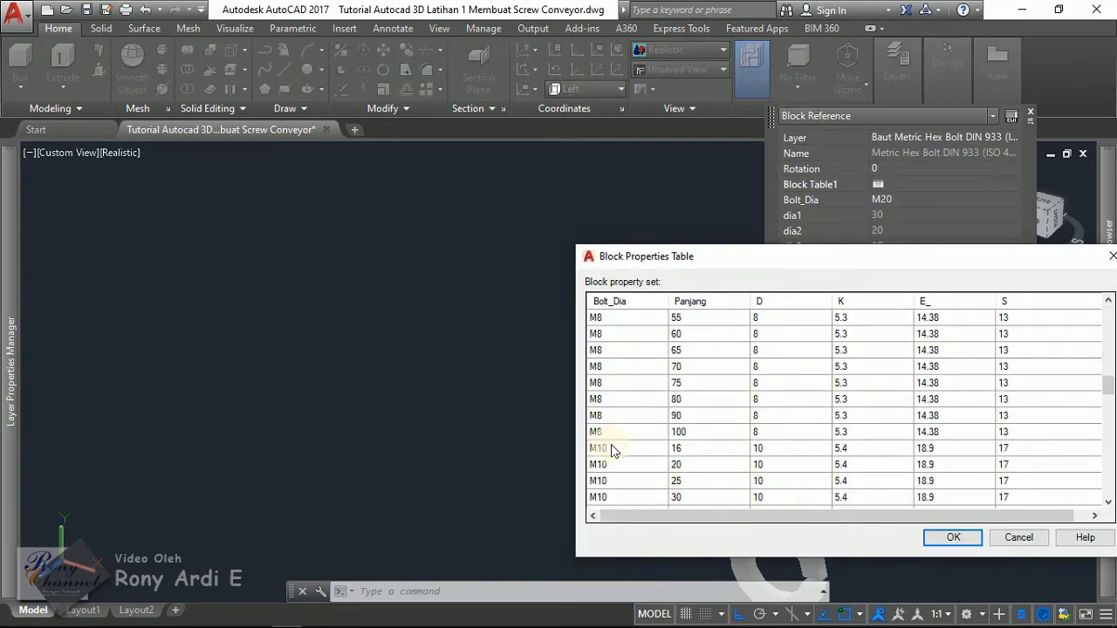
pyautogui.scroll(-2, 614, 438)
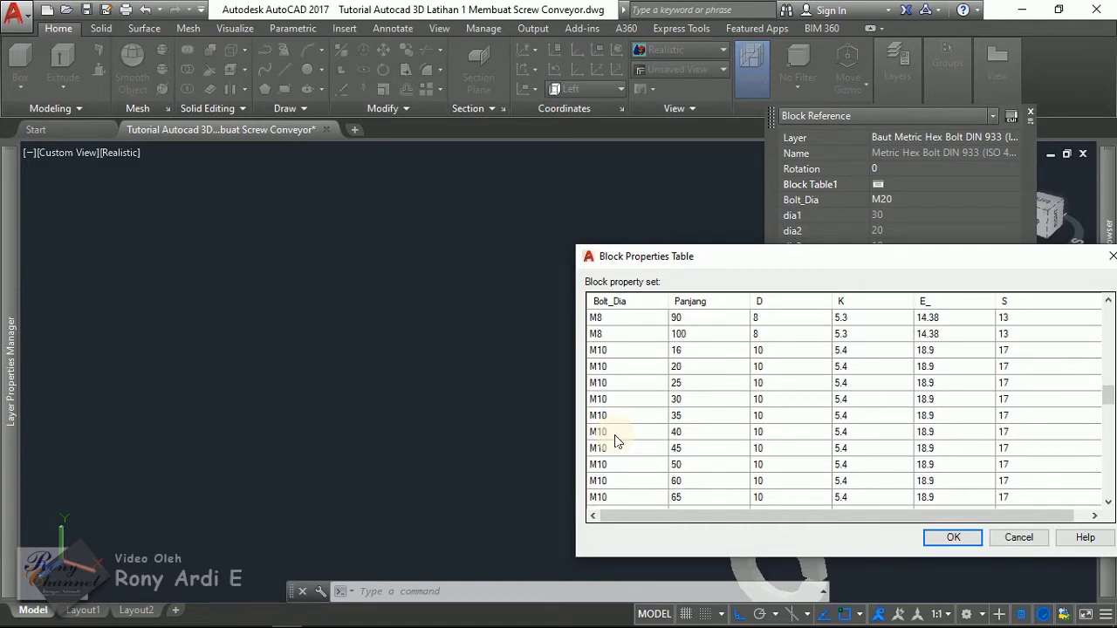
pyautogui.doubleClick(598, 415)
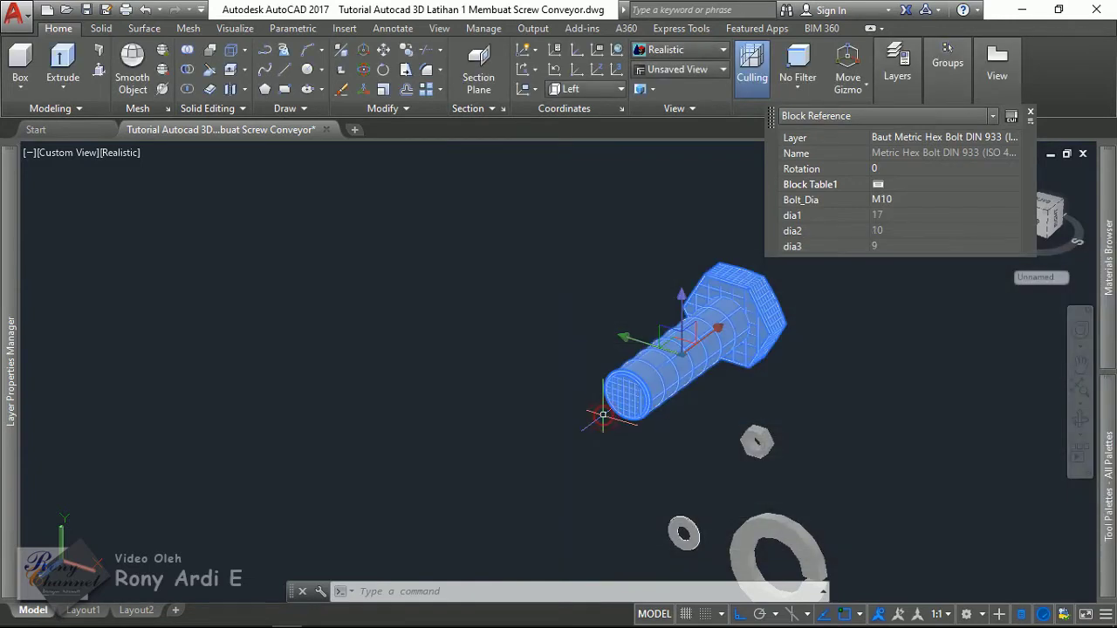
pyautogui.press('Escape')
pyautogui.scroll(3, 434, 361)
pyautogui.scroll(2, 434, 360)
# Set the hex nut to size M10-1.5 through its block table.
pyautogui.scroll(2, 434, 361)
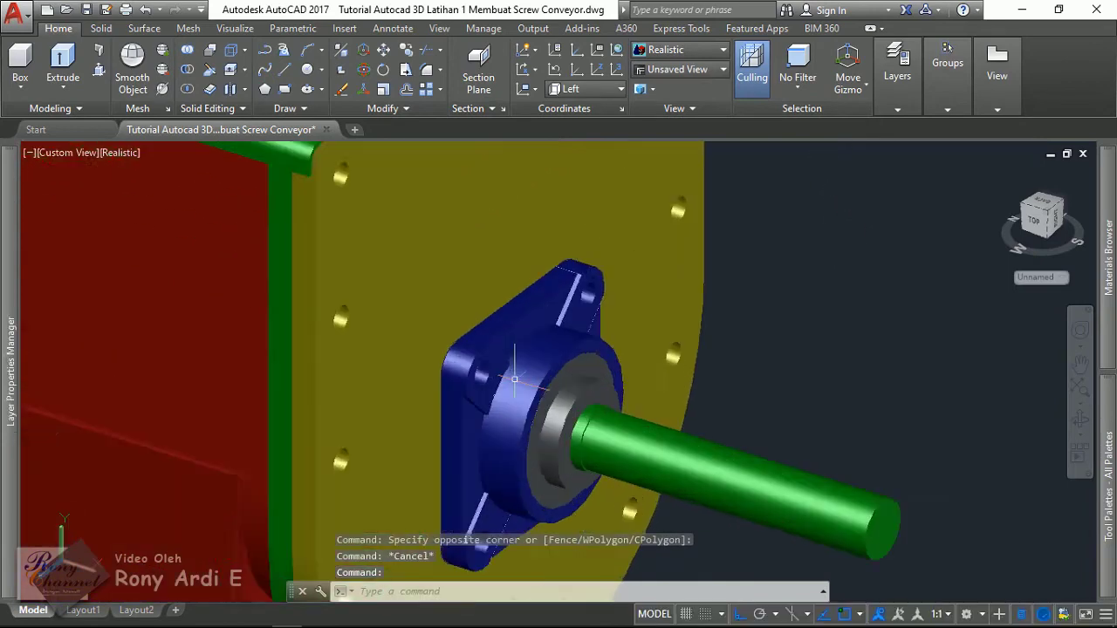
pyautogui.scroll(2, 433, 361)
pyautogui.scroll(-5, 633, 299)
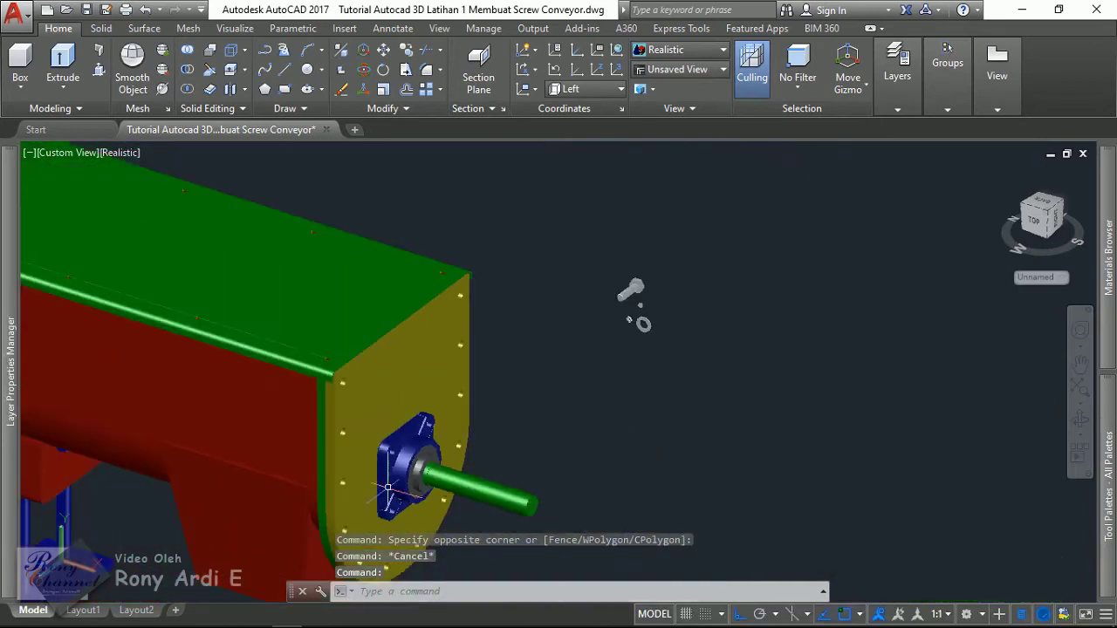
pyautogui.scroll(2, 628, 288)
pyautogui.scroll(3, 643, 227)
pyautogui.scroll(2, 672, 337)
pyautogui.click(636, 339)
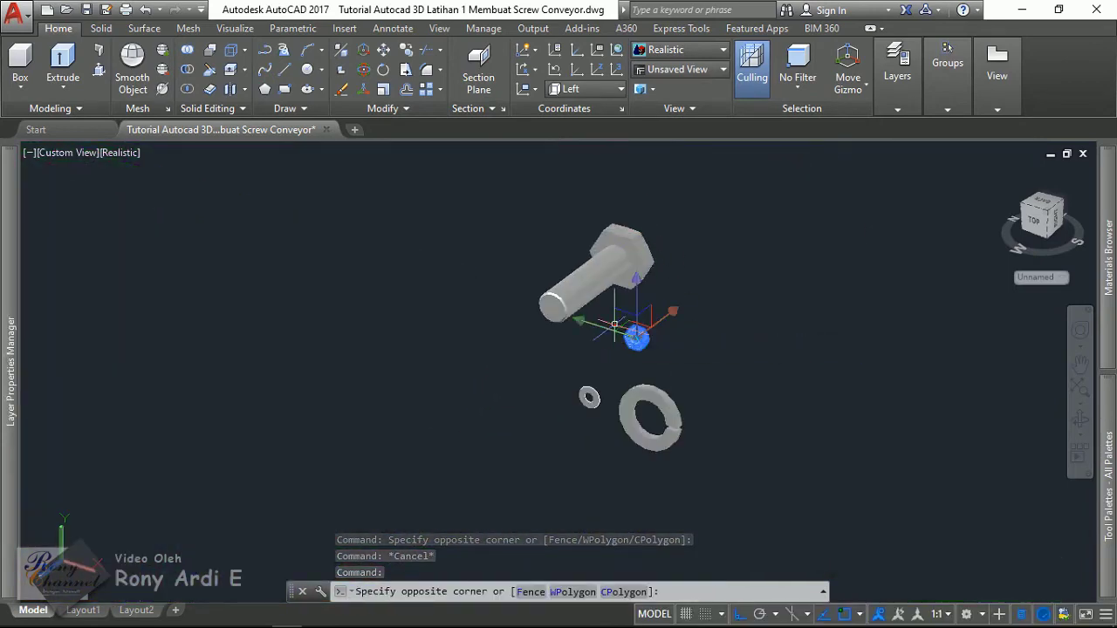
pyautogui.click(768, 215)
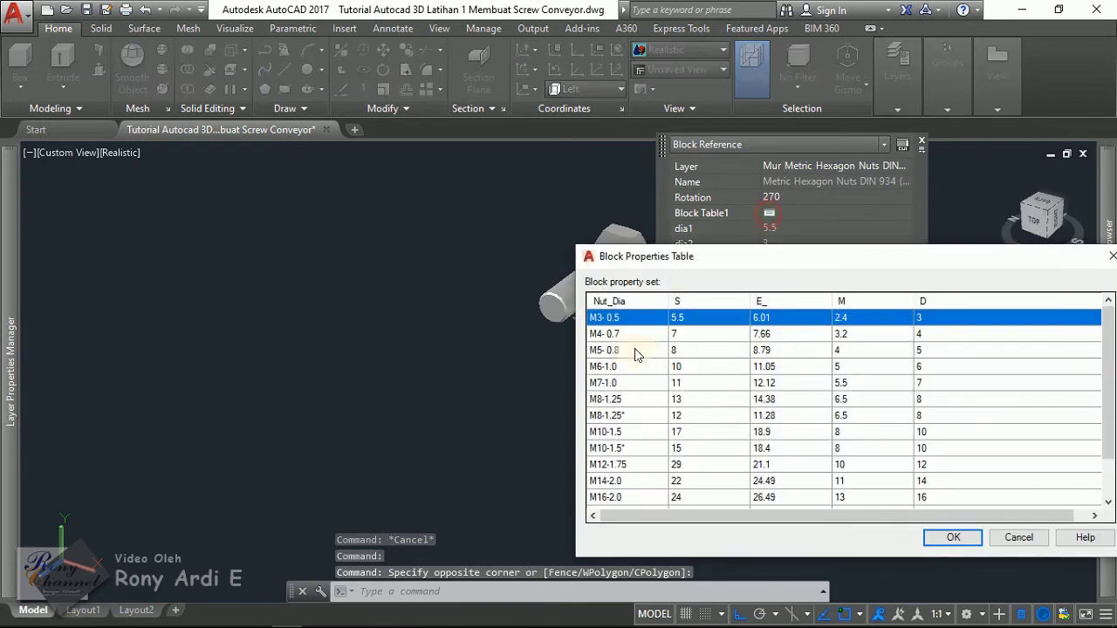
pyautogui.scroll(-1, 634, 348)
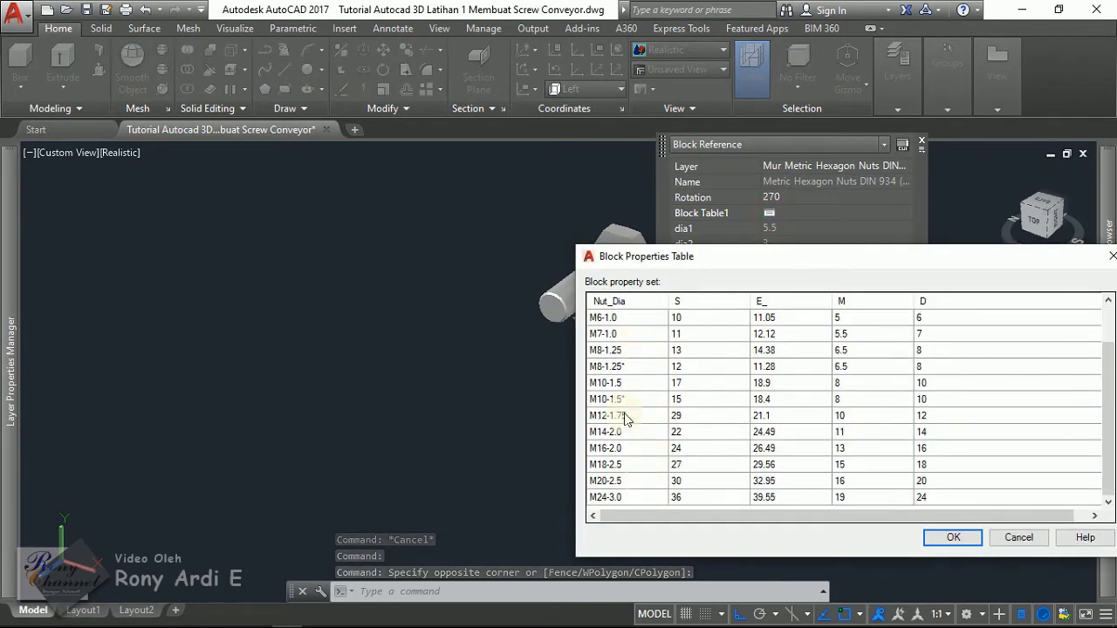
pyautogui.click(613, 384)
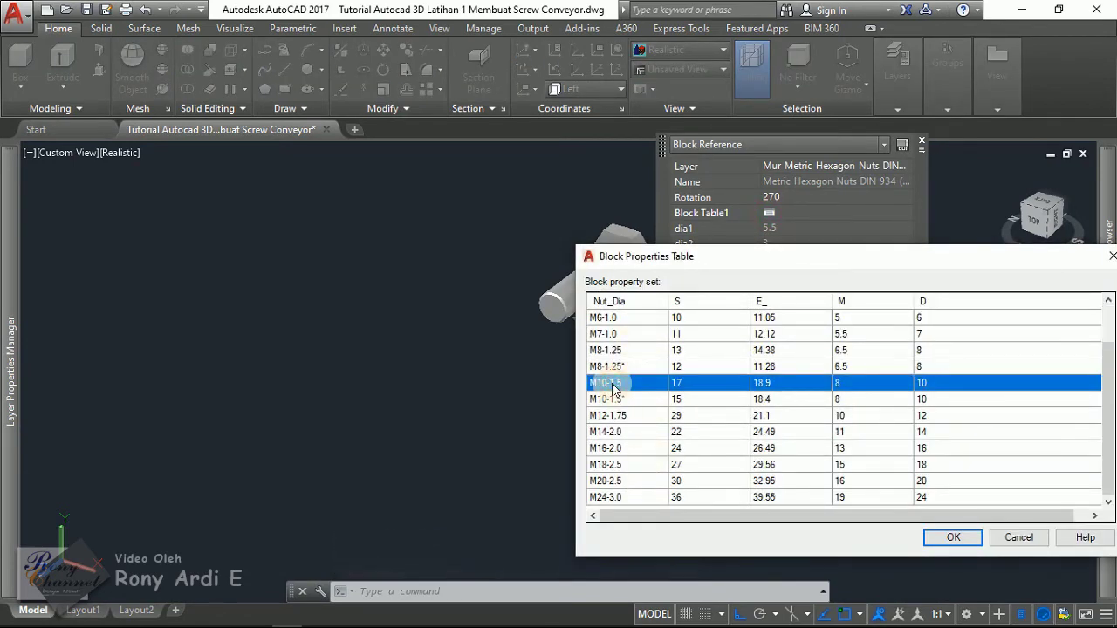
pyautogui.moveTo(743, 270); pyautogui.dragTo(713, 280)
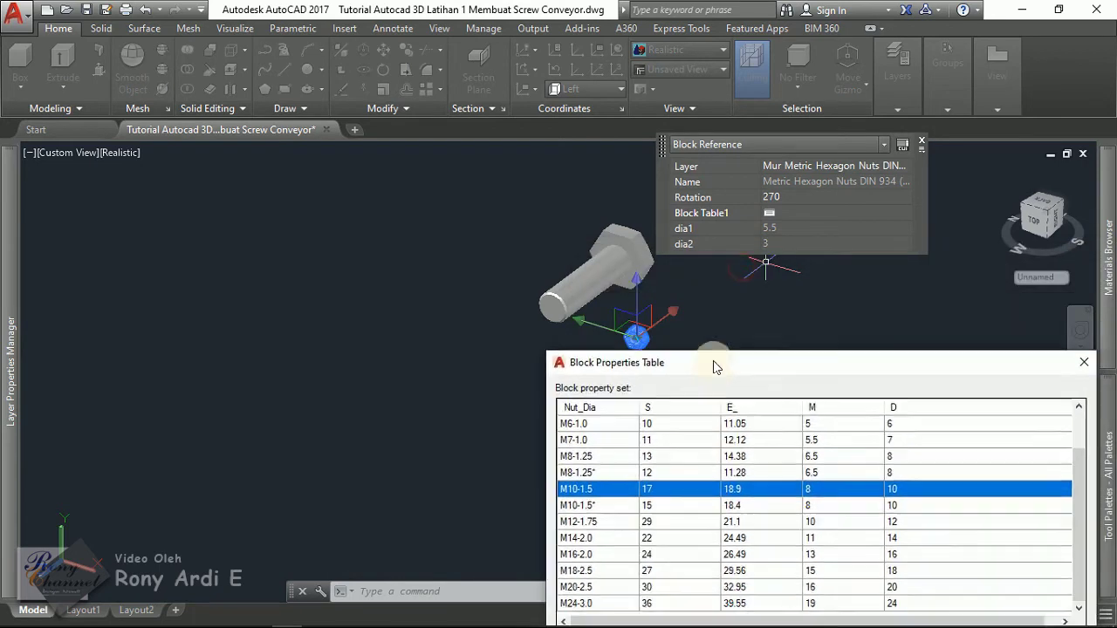
pyautogui.doubleClick(579, 394)
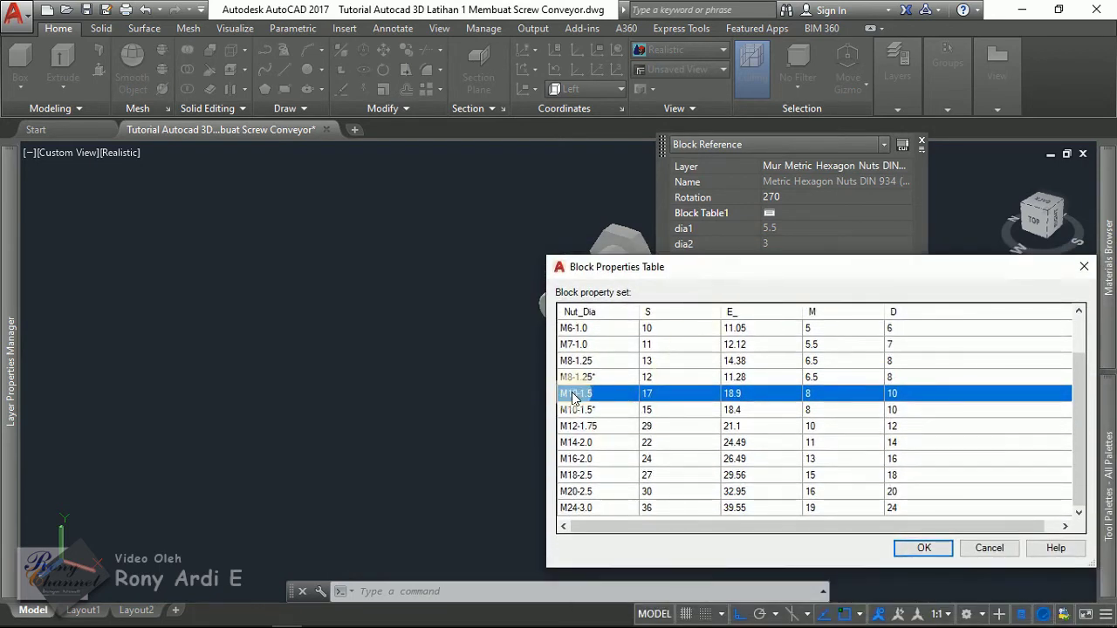
pyautogui.click(574, 411)
pyautogui.click(577, 393)
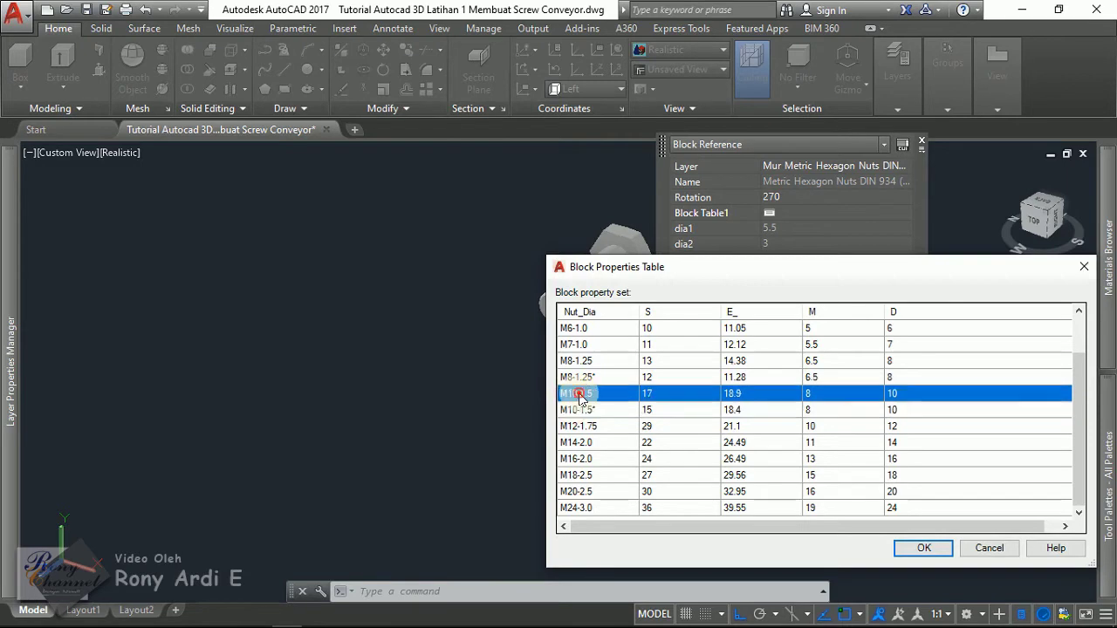
pyautogui.press('Return')
pyautogui.press('Escape')
# Set the split lock washer to size M10.
pyautogui.click(667, 410)
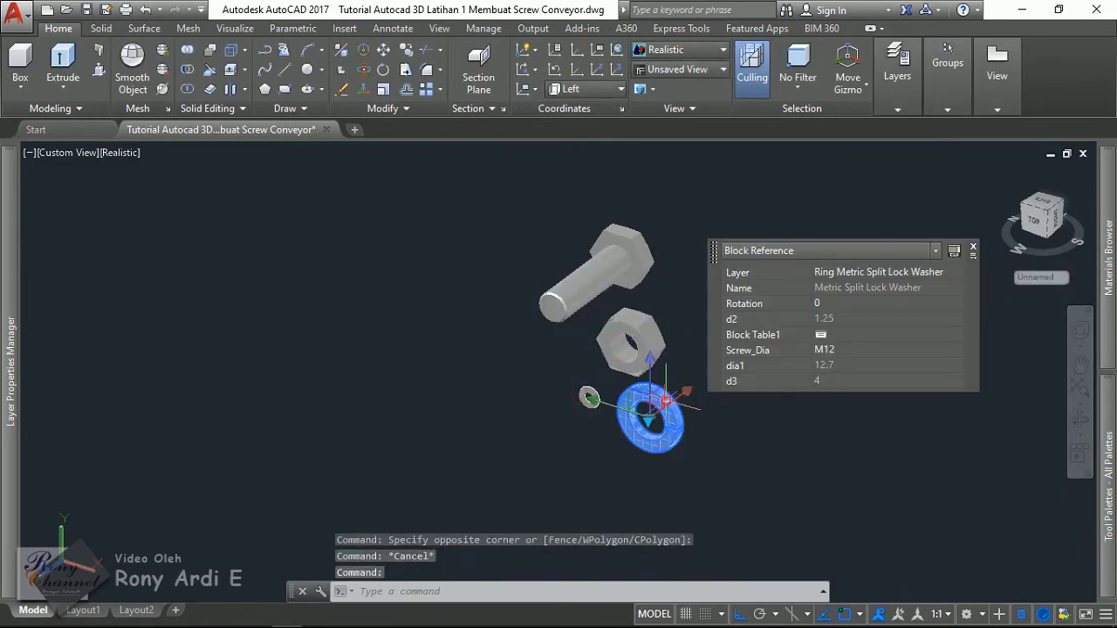
pyautogui.click(821, 336)
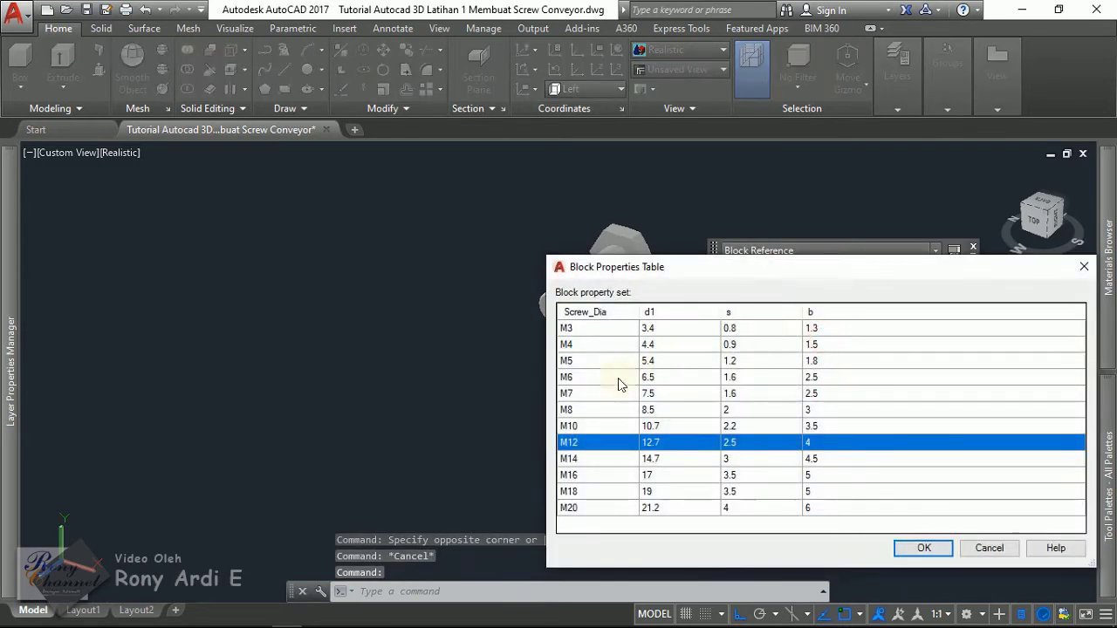
pyautogui.press('Return')
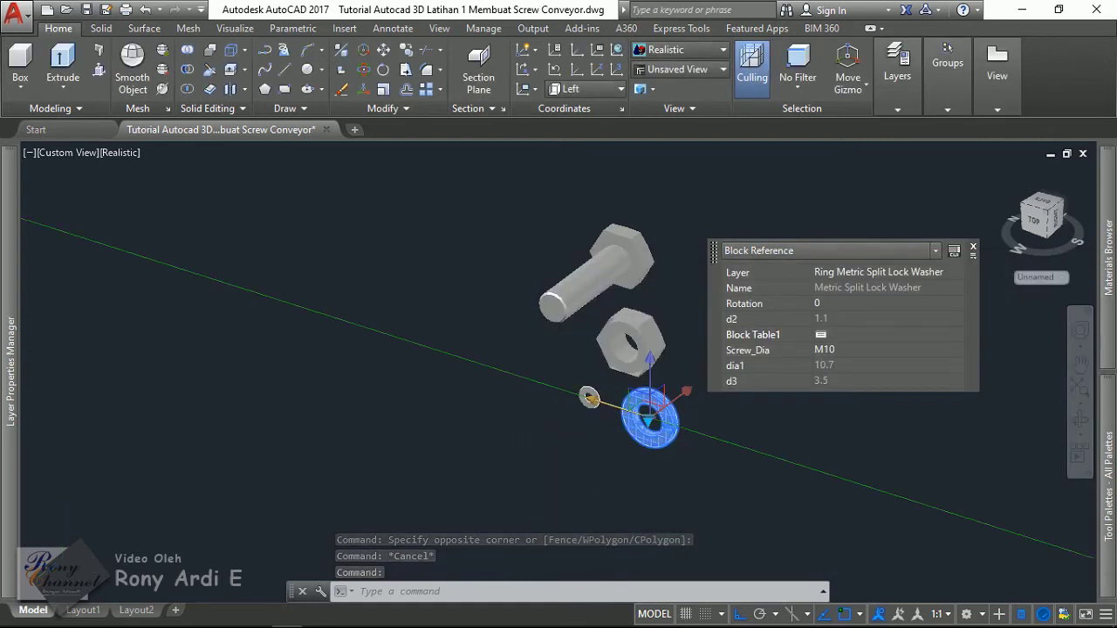
pyautogui.click(661, 406)
pyautogui.press('Escape')
# Set the flat washer to size M10.
pyautogui.click(590, 398)
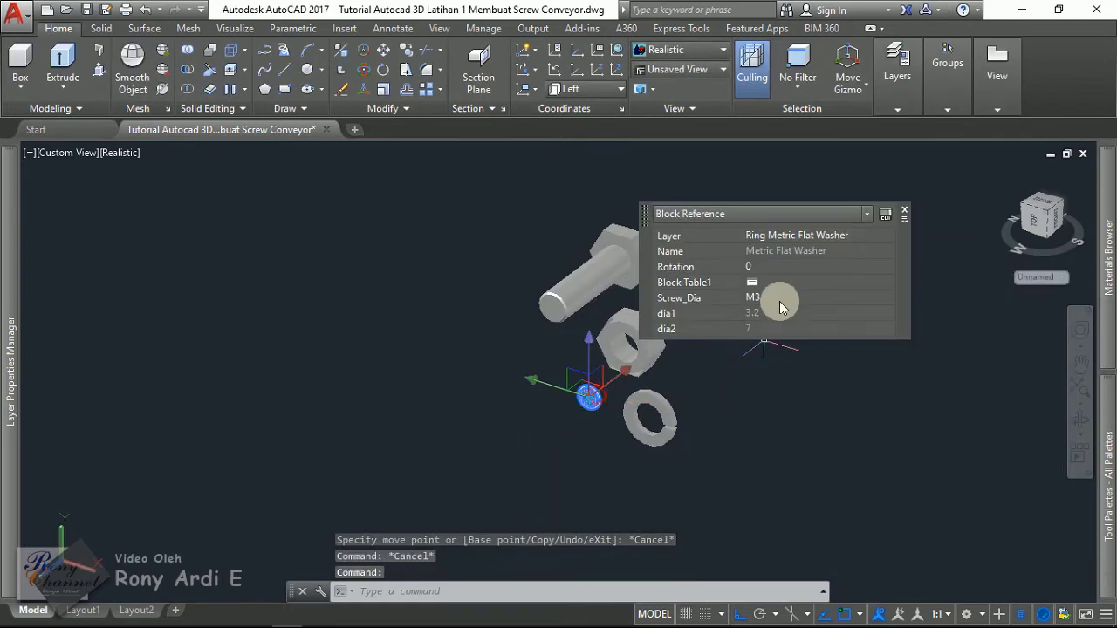
pyautogui.click(754, 282)
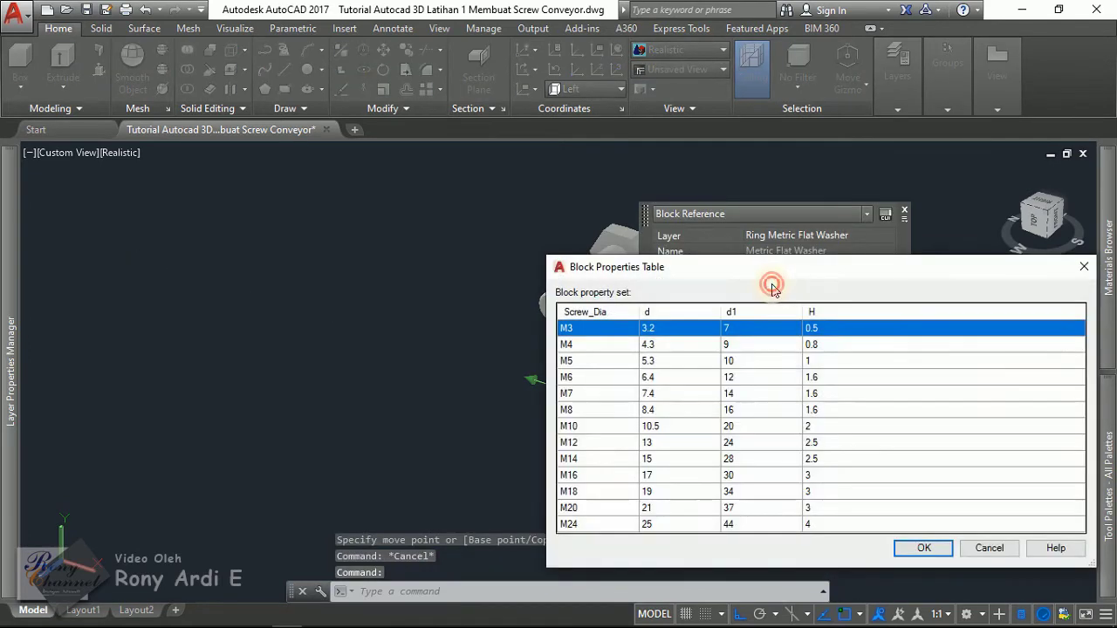
pyautogui.click(586, 434)
pyautogui.press('Return')
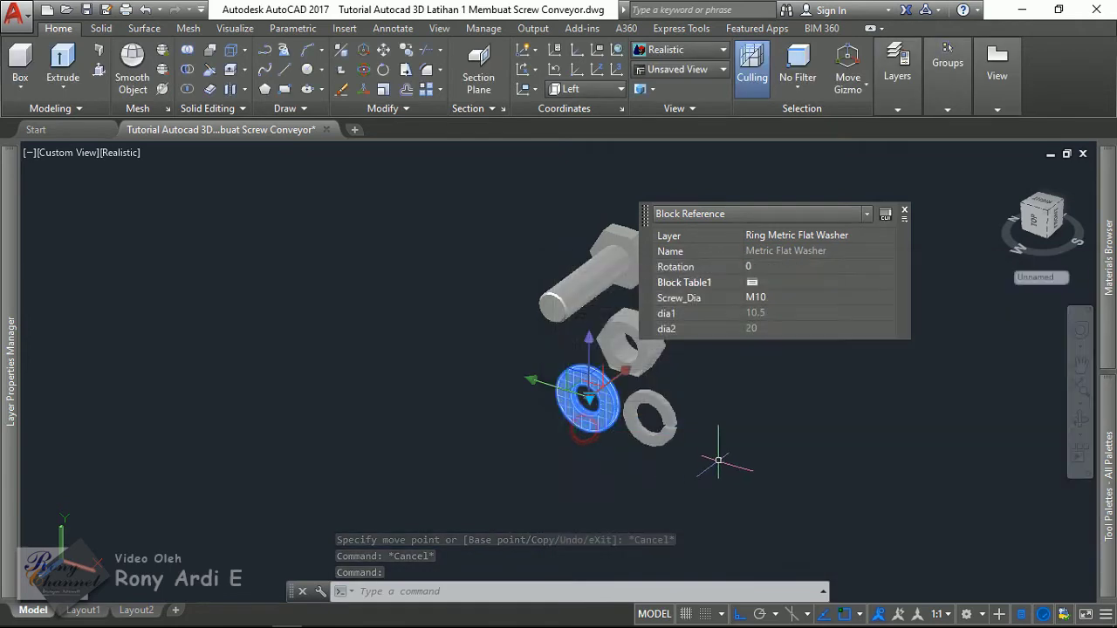
pyautogui.press('Escape')
pyautogui.scroll(-2, 768, 296)
pyautogui.scroll(4, 753, 284)
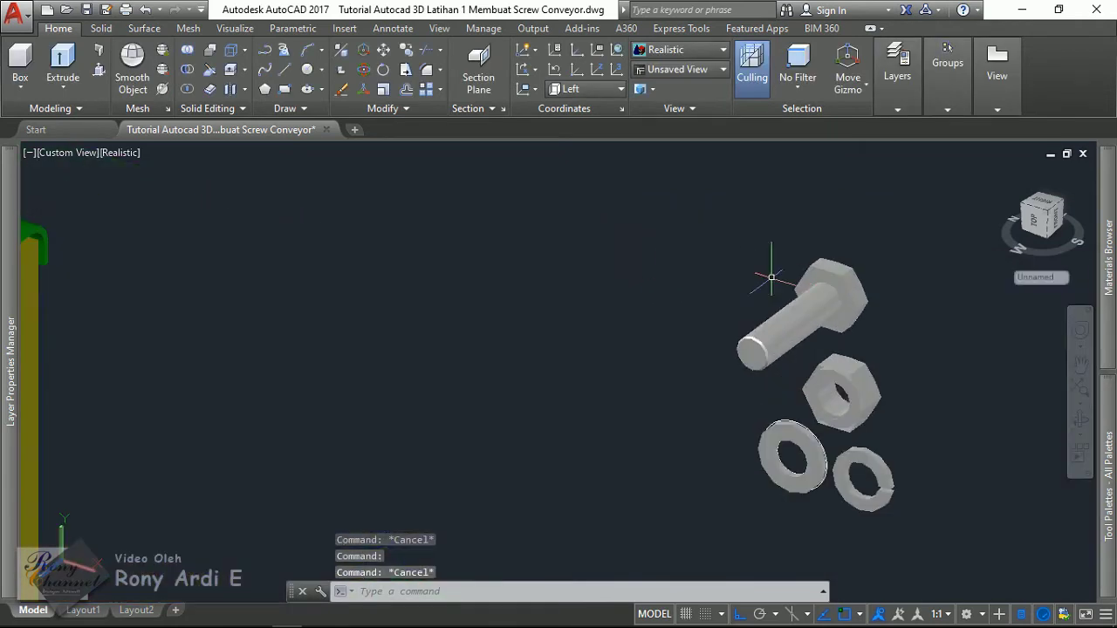
pyautogui.click(890, 286)
pyautogui.press('Escape')
pyautogui.scroll(3, 890, 285)
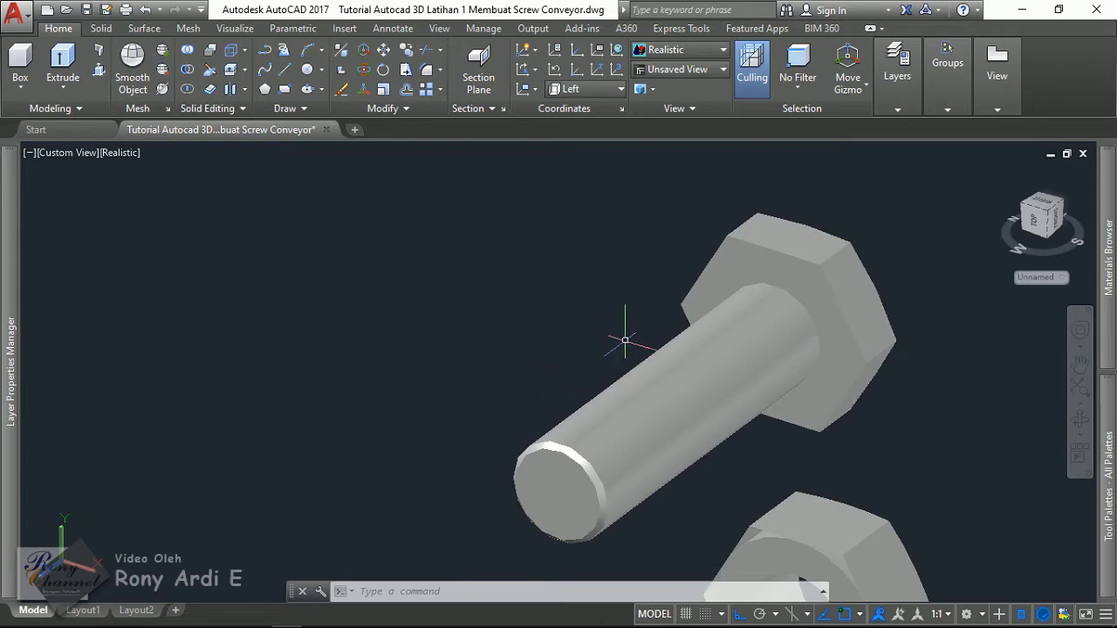
pyautogui.scroll(-3, 691, 299)
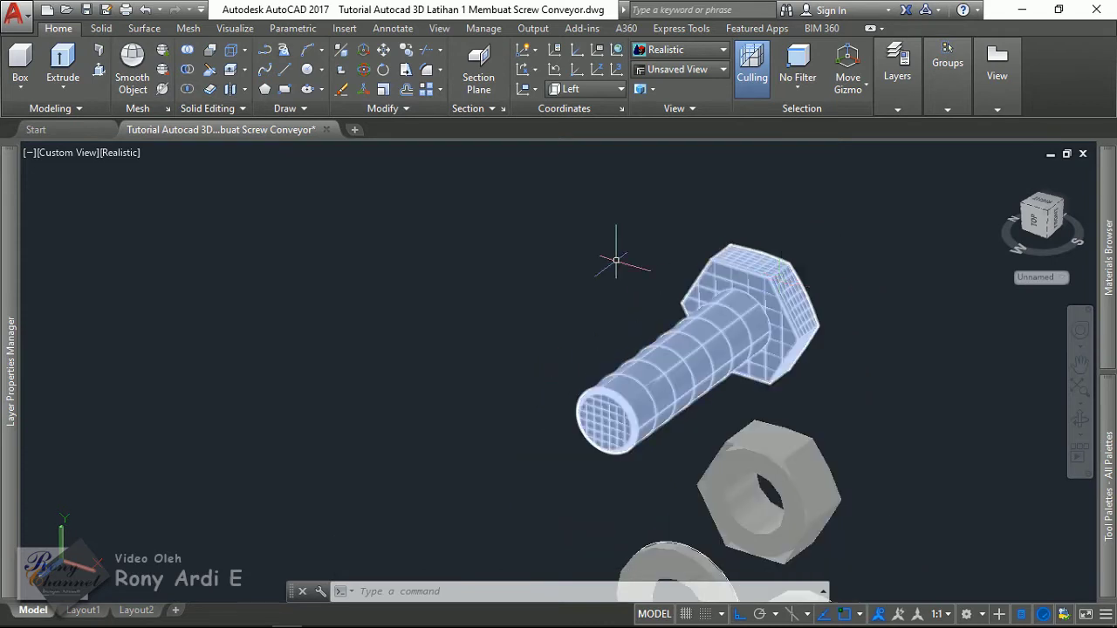
pyautogui.scroll(2, 611, 296)
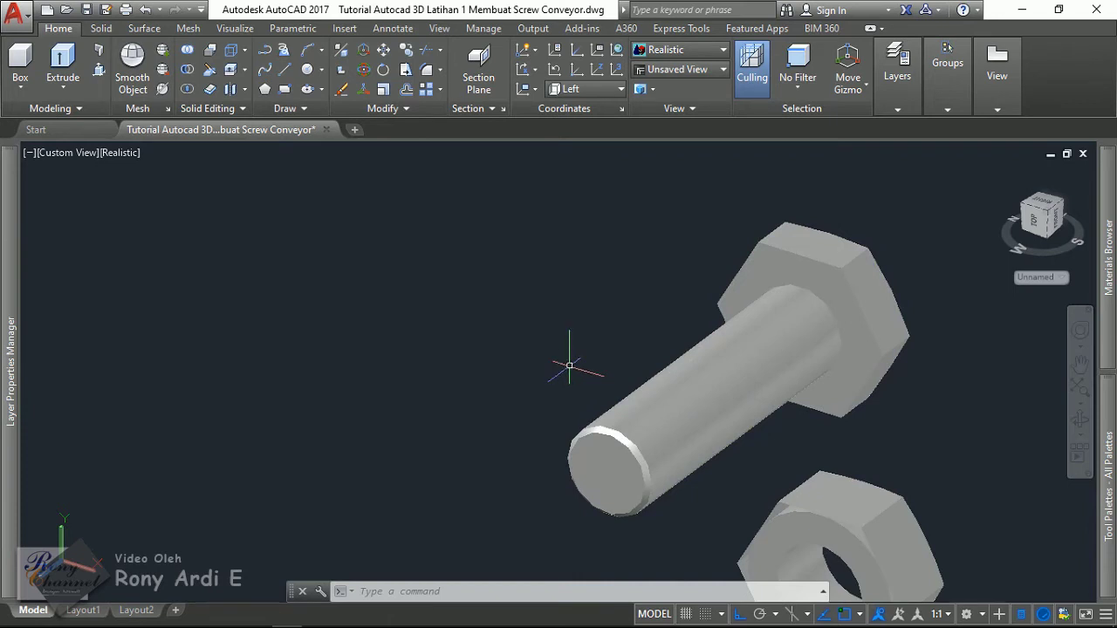
pyautogui.scroll(-2, 568, 367)
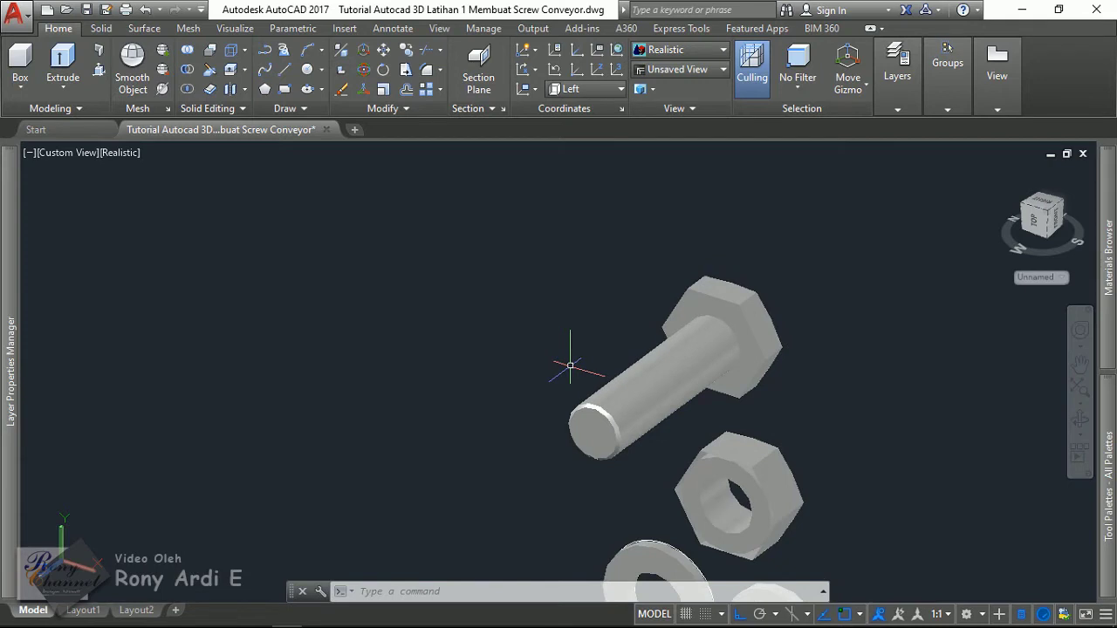
pyautogui.click(824, 333)
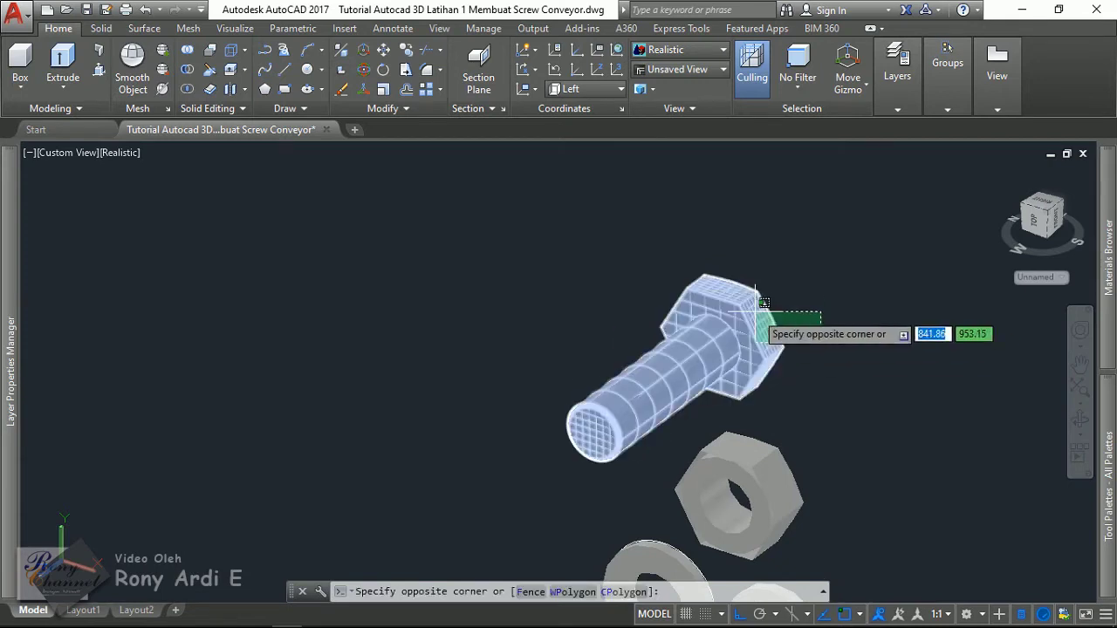
pyautogui.click(793, 347)
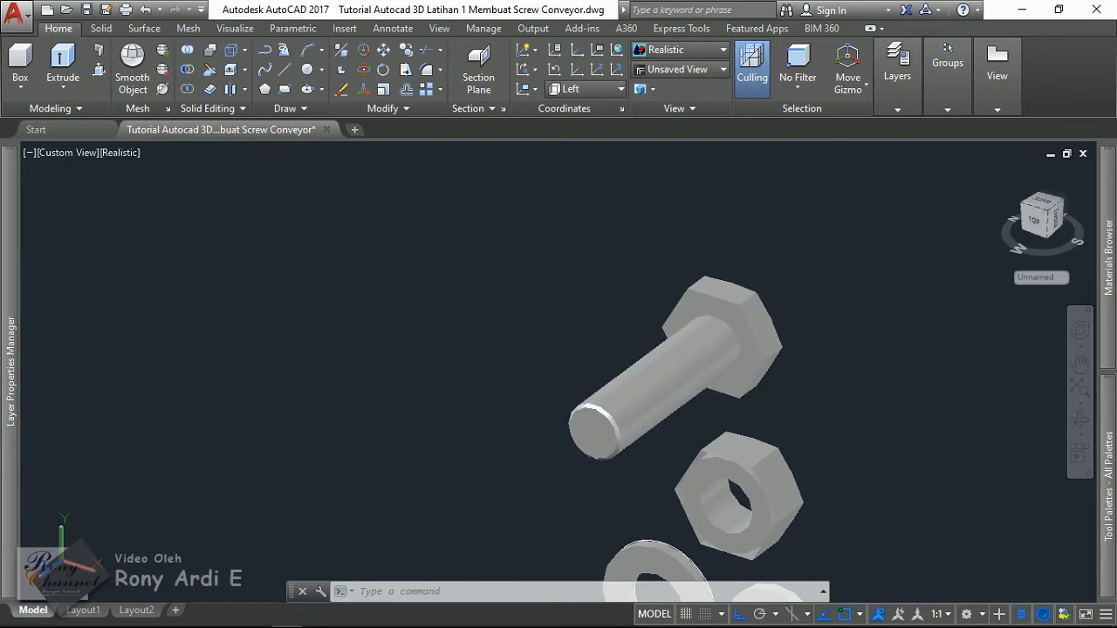
pyautogui.scroll(-3, 733, 302)
pyautogui.scroll(-2, 733, 302)
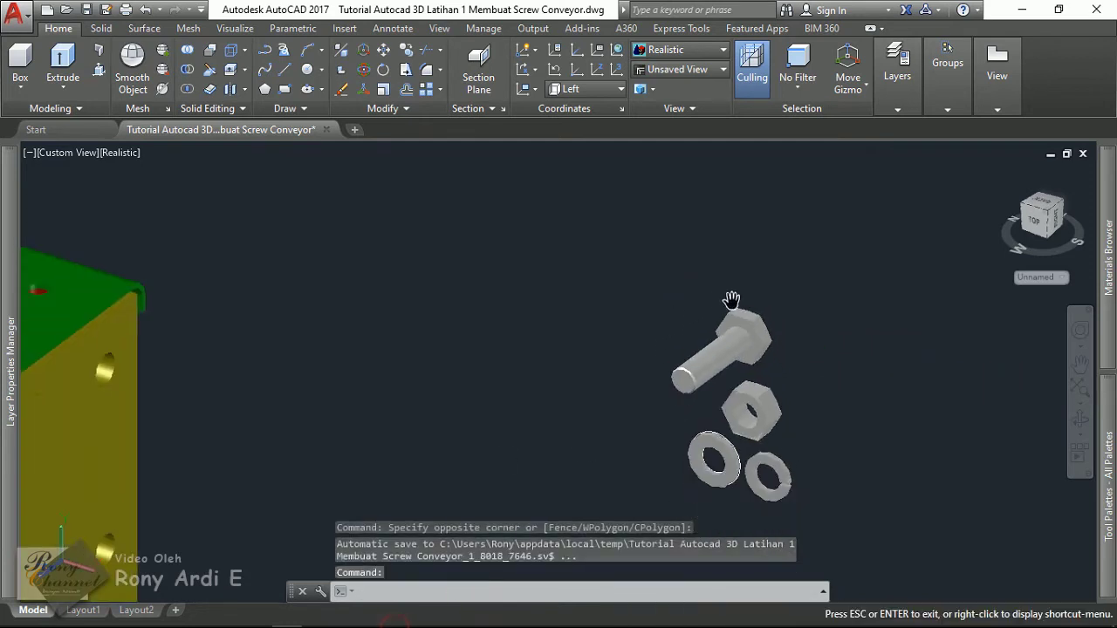
pyautogui.scroll(-2, 733, 302)
pyautogui.scroll(-2, 741, 300)
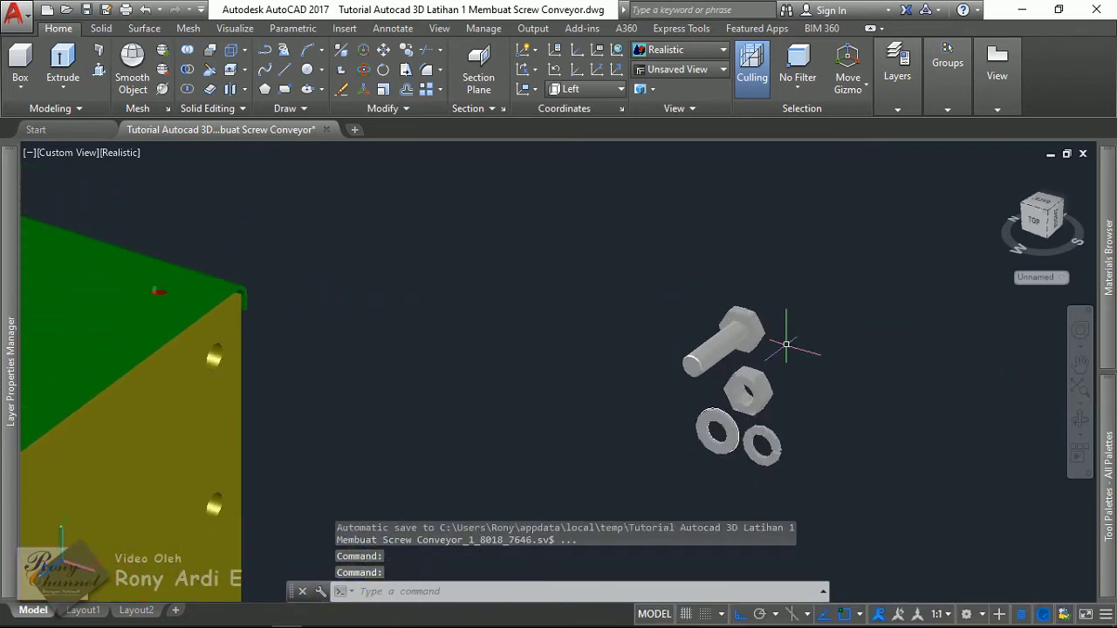
pyautogui.scroll(6, 788, 342)
pyautogui.click(755, 409)
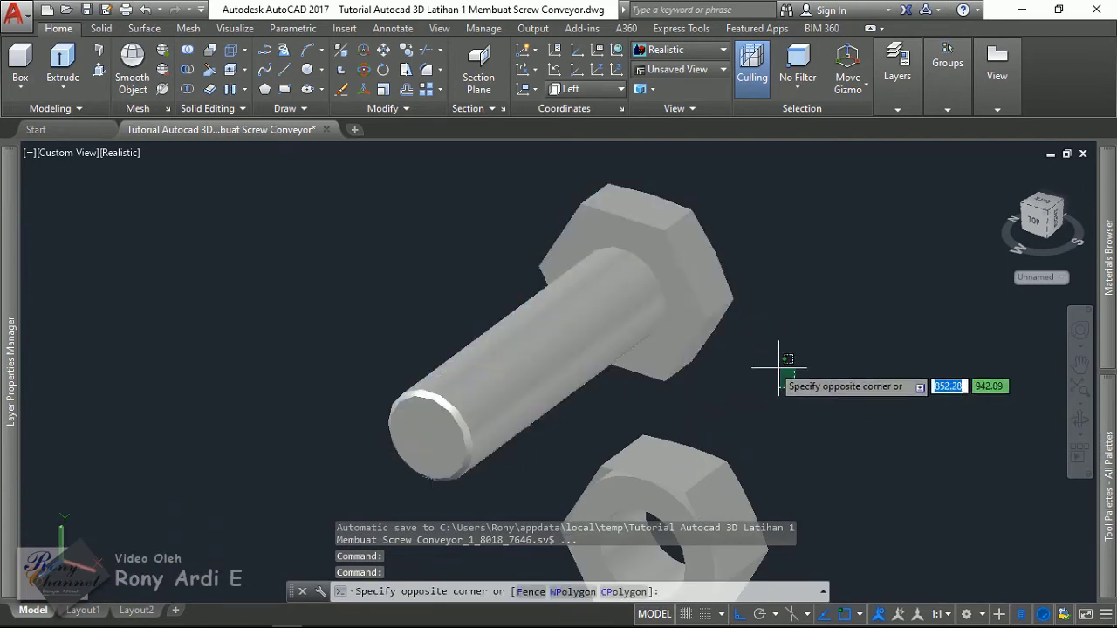
pyautogui.press('Escape')
pyautogui.scroll(-5, 707, 423)
pyautogui.scroll(5, 707, 423)
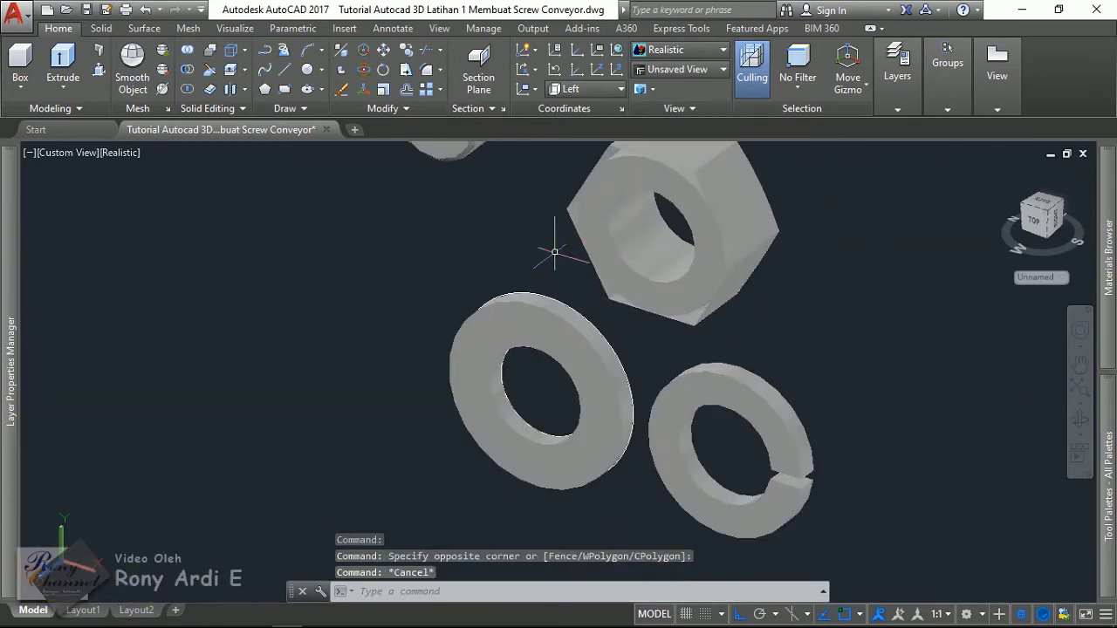
pyautogui.click(541, 272)
# Move the flat washer from its centre onto the bolt head's centre.
pyautogui.click(488, 342)
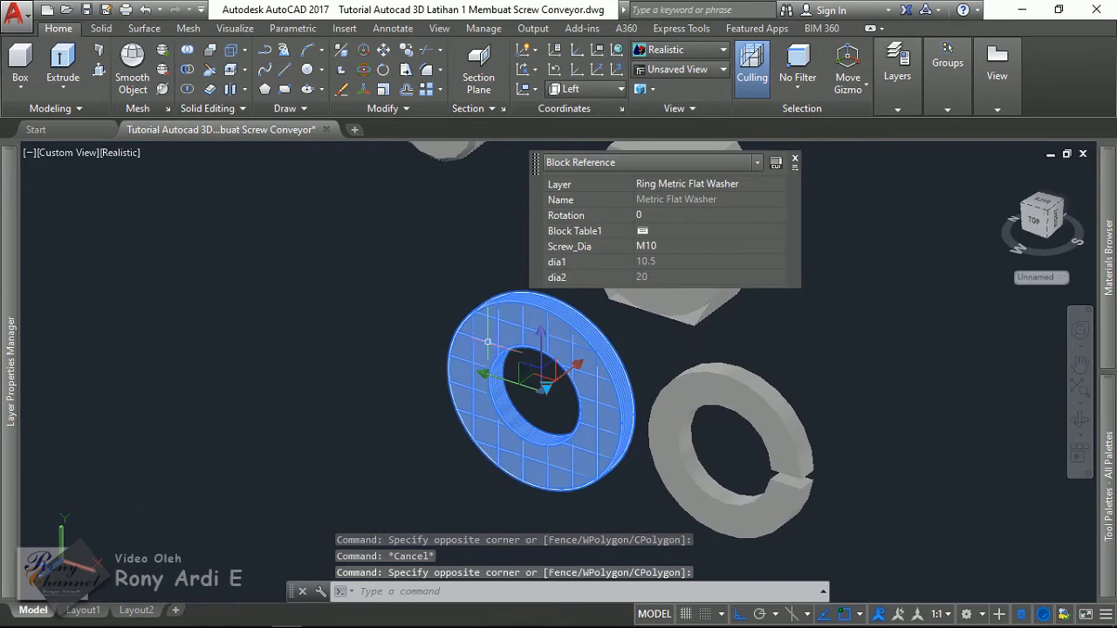
pyautogui.write('m')
pyautogui.press('Return')
pyautogui.scroll(3, 531, 384)
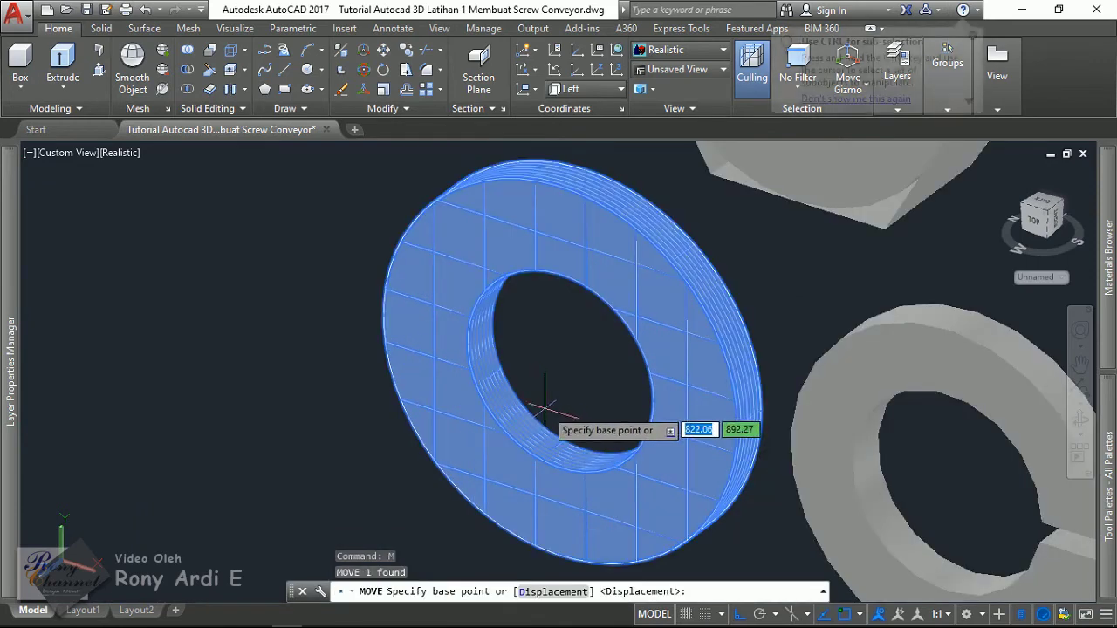
pyautogui.click(583, 352)
pyautogui.scroll(-3, 581, 393)
pyautogui.scroll(-3, 568, 453)
pyautogui.scroll(5, 609, 309)
pyautogui.scroll(1, 646, 298)
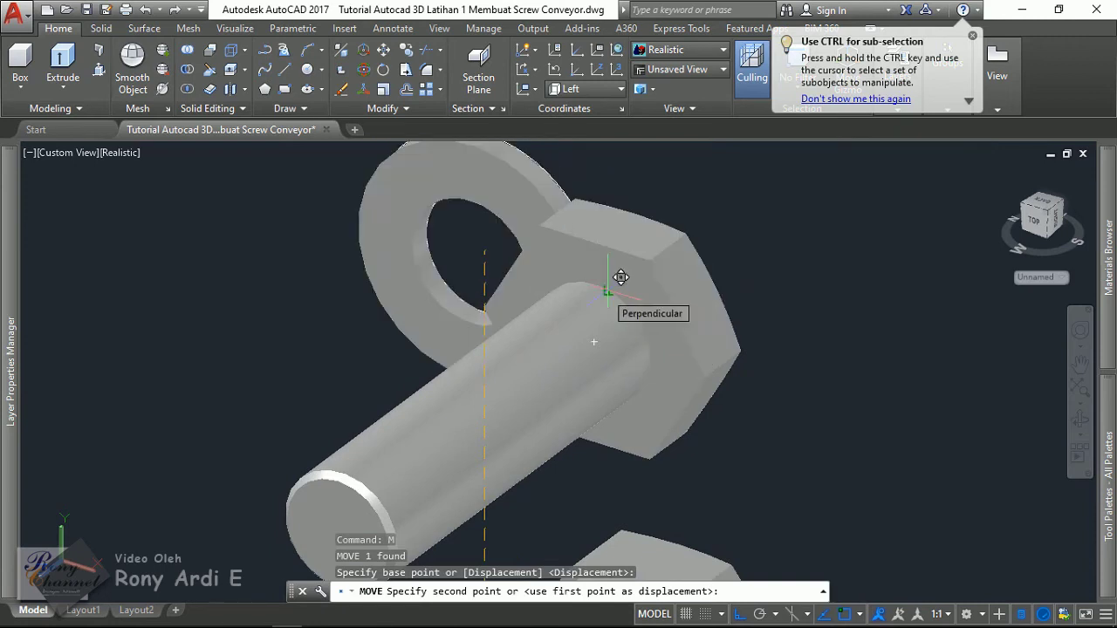
pyautogui.write('cen')
pyautogui.press('Return')
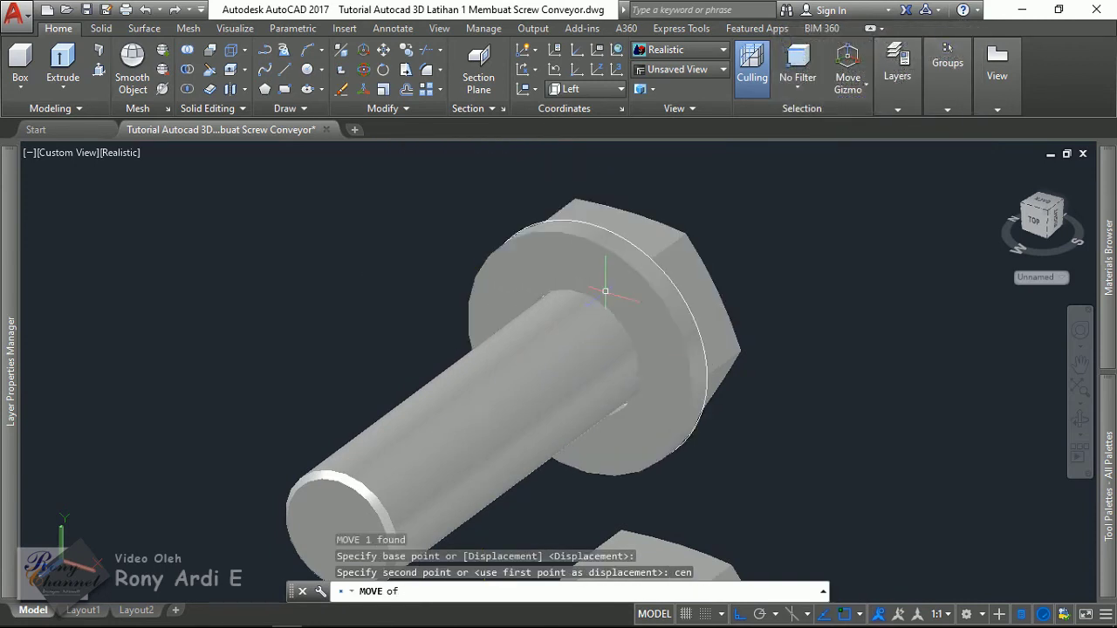
pyautogui.click(604, 290)
pyautogui.scroll(-5, 605, 290)
pyautogui.scroll(4, 636, 399)
# Move the split lock washer centre-to-centre onto the bolt under its head.
pyautogui.click(645, 410)
pyautogui.scroll(3, 636, 399)
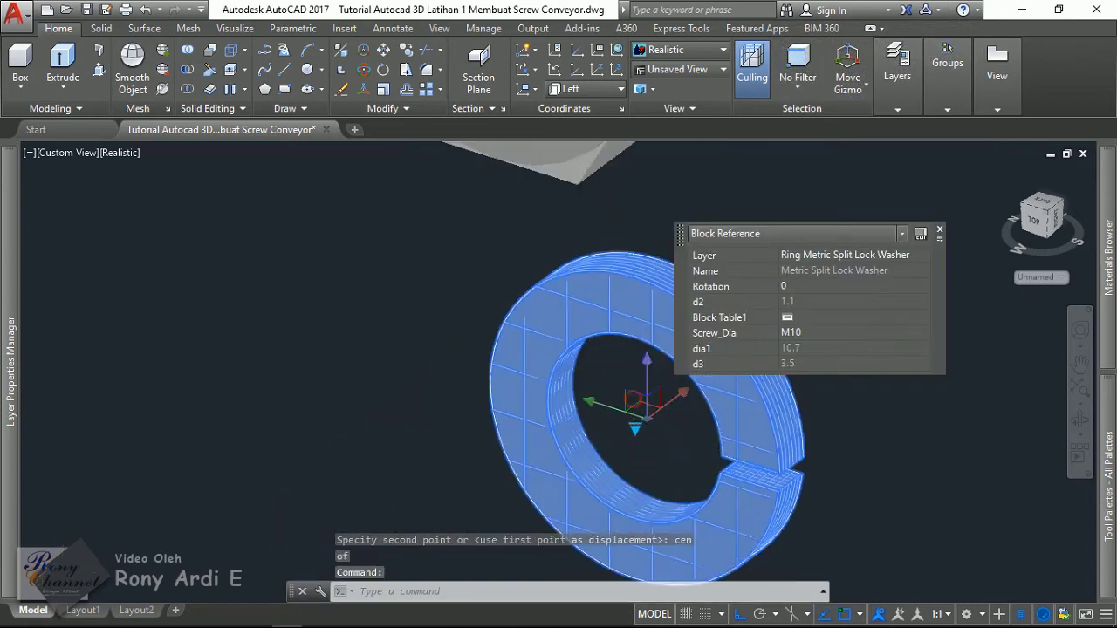
pyautogui.write('m')
pyautogui.press('Return')
pyautogui.write('cen')
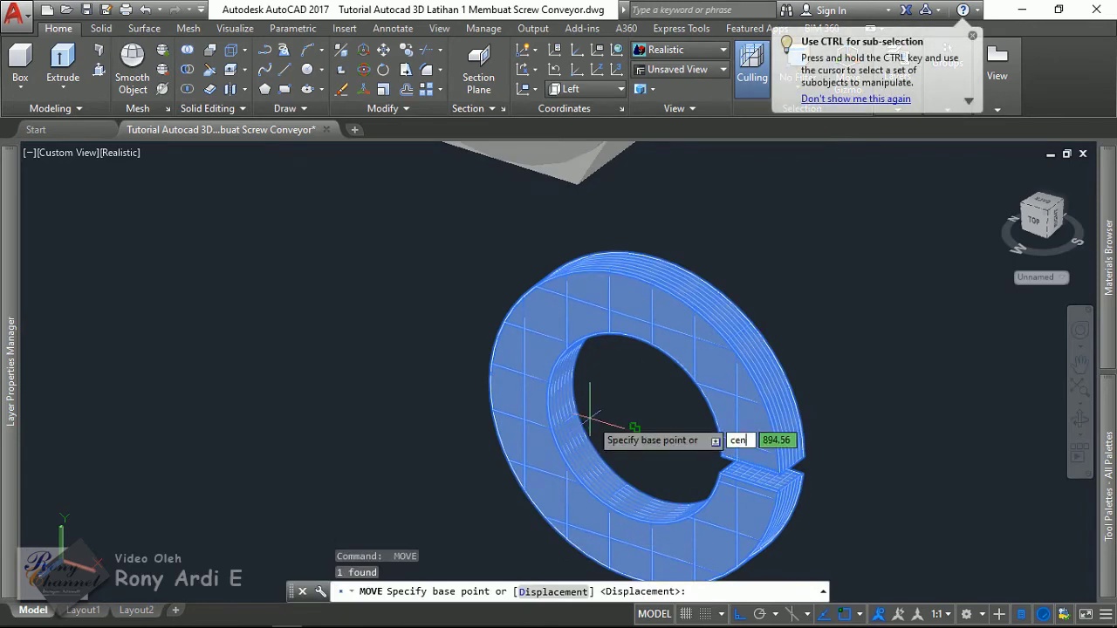
pyautogui.press('Return')
pyautogui.click(654, 407)
pyautogui.scroll(-3, 640, 488)
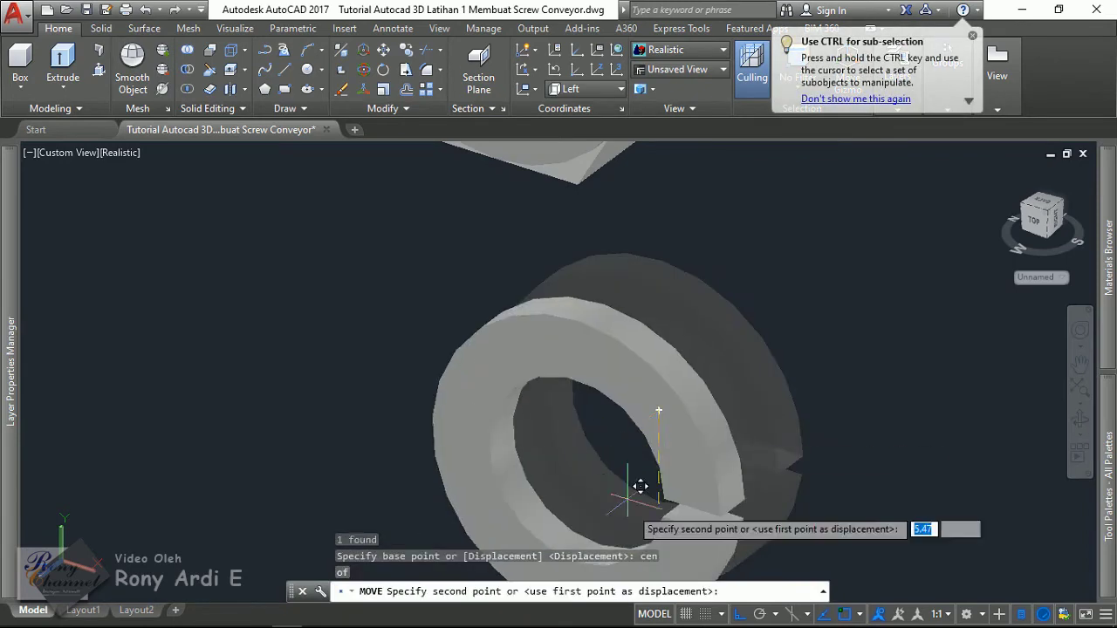
pyautogui.scroll(3, 609, 324)
pyautogui.scroll(3, 609, 323)
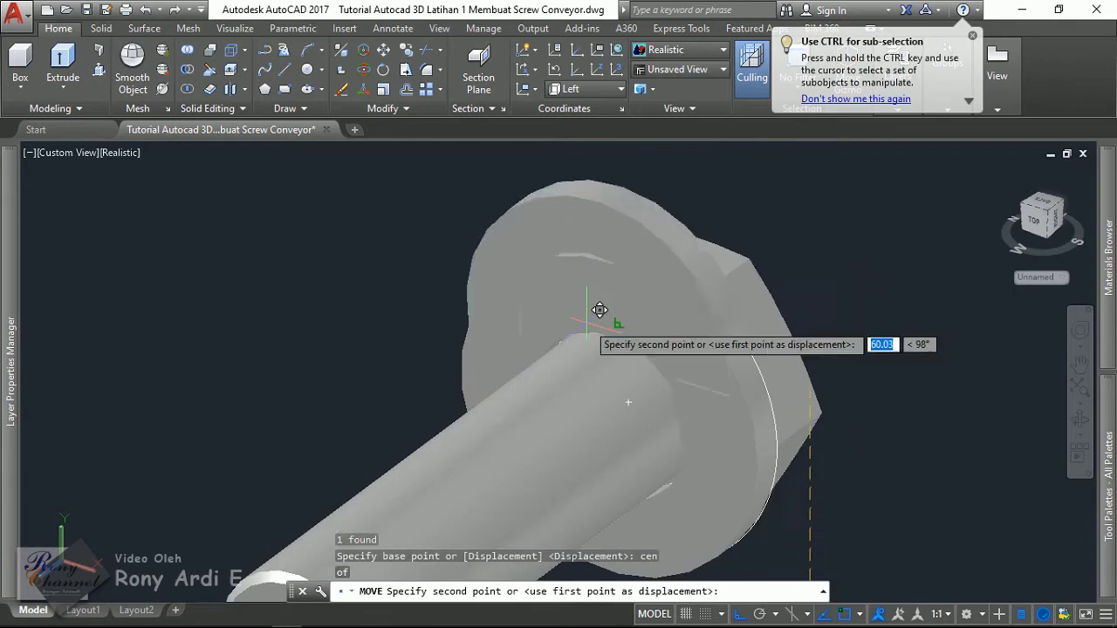
pyautogui.write('cen')
pyautogui.press('Return')
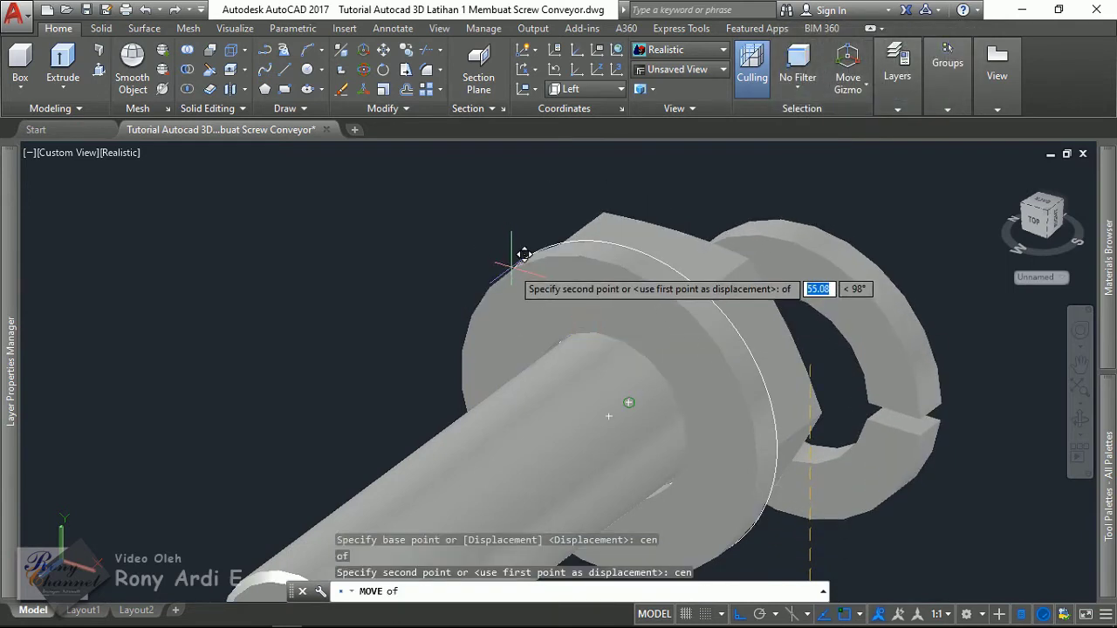
pyautogui.scroll(-1, 621, 403)
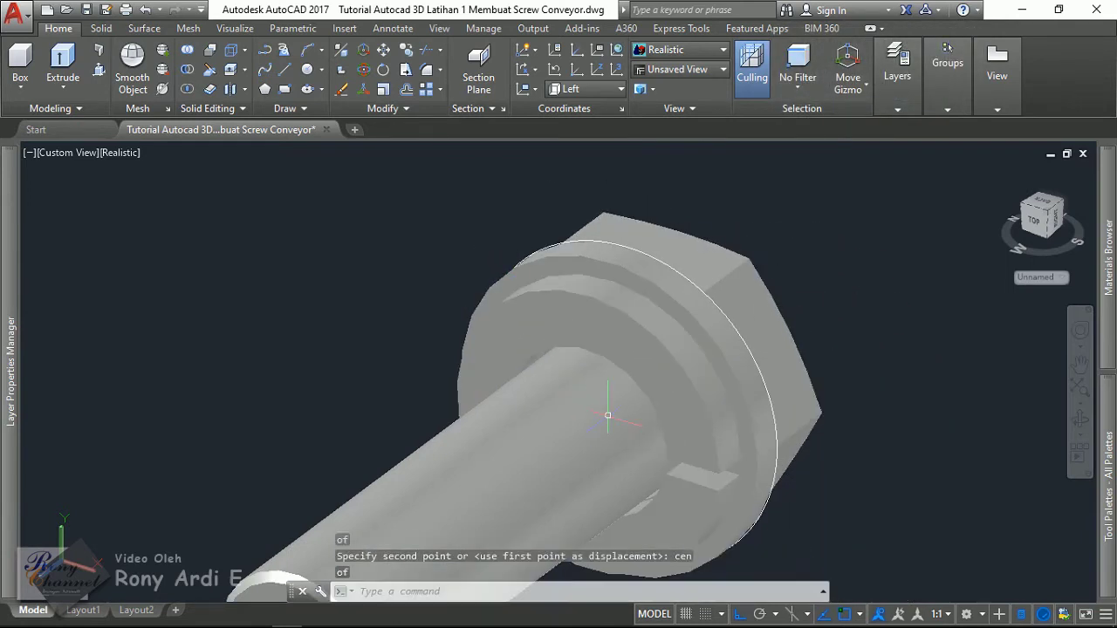
pyautogui.click(608, 411)
pyautogui.scroll(-3, 609, 411)
# Shift the split lock washer 24 units along the bolt toward its tip.
pyautogui.write('m')
pyautogui.press('Return')
pyautogui.click(694, 394)
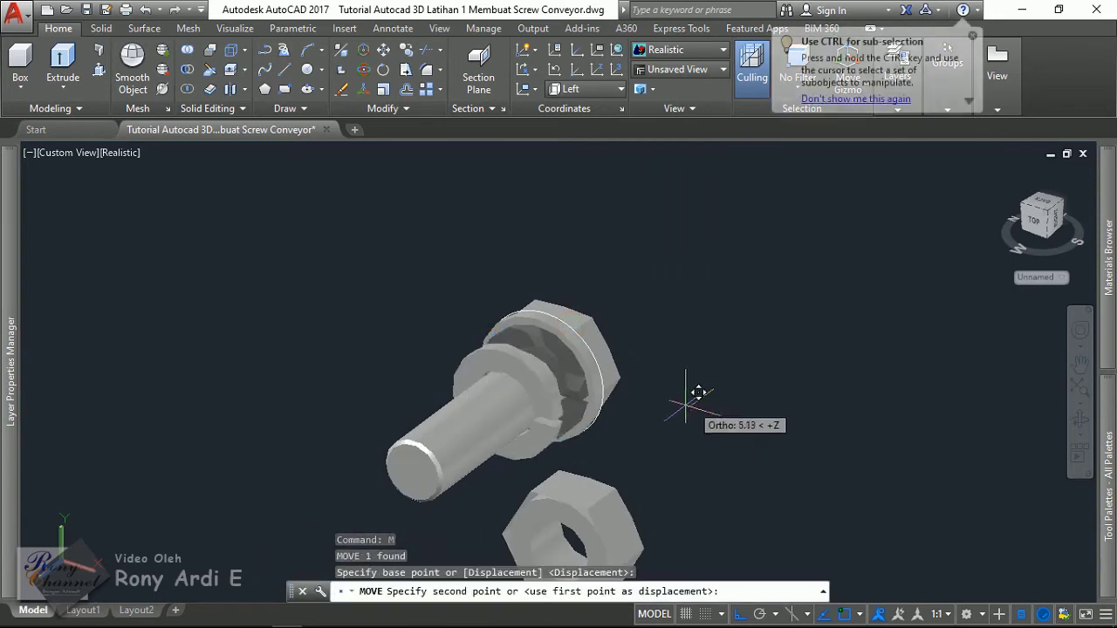
pyautogui.write('24')
pyautogui.press('Return')
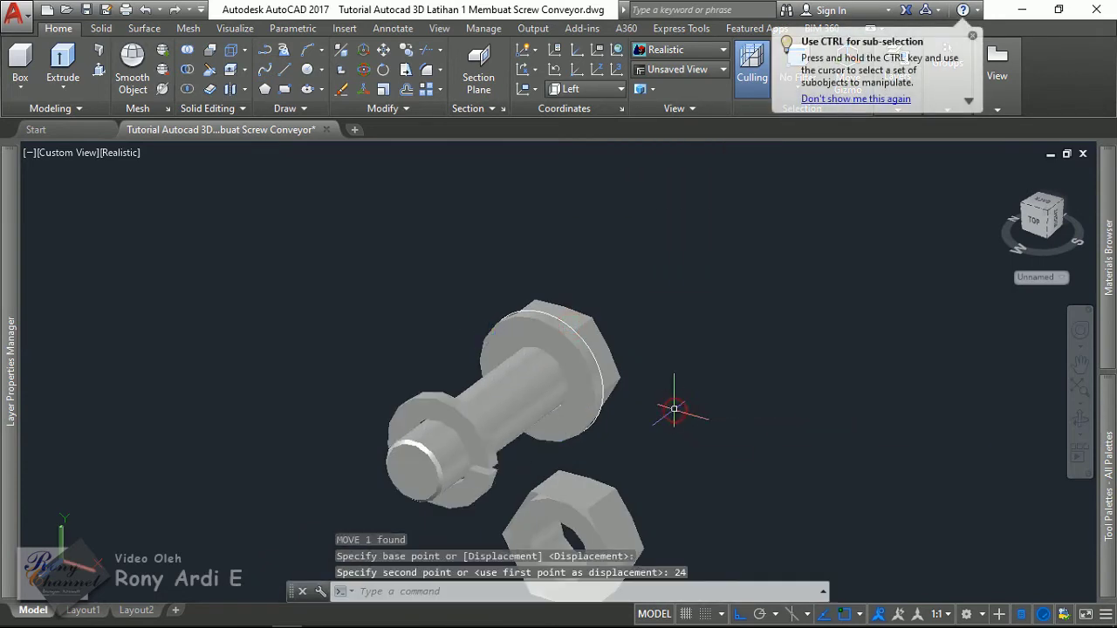
pyautogui.press('Escape')
pyautogui.moveTo(680, 323); pyautogui.dragTo(729, 259, button='middle')
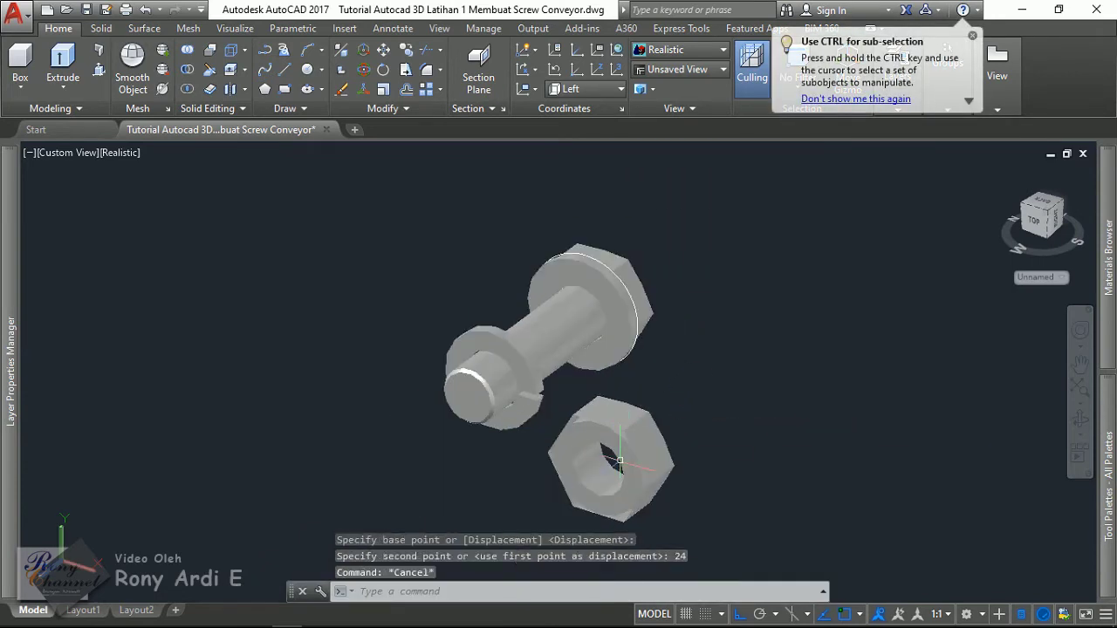
pyautogui.click(615, 454)
pyautogui.scroll(3, 611, 458)
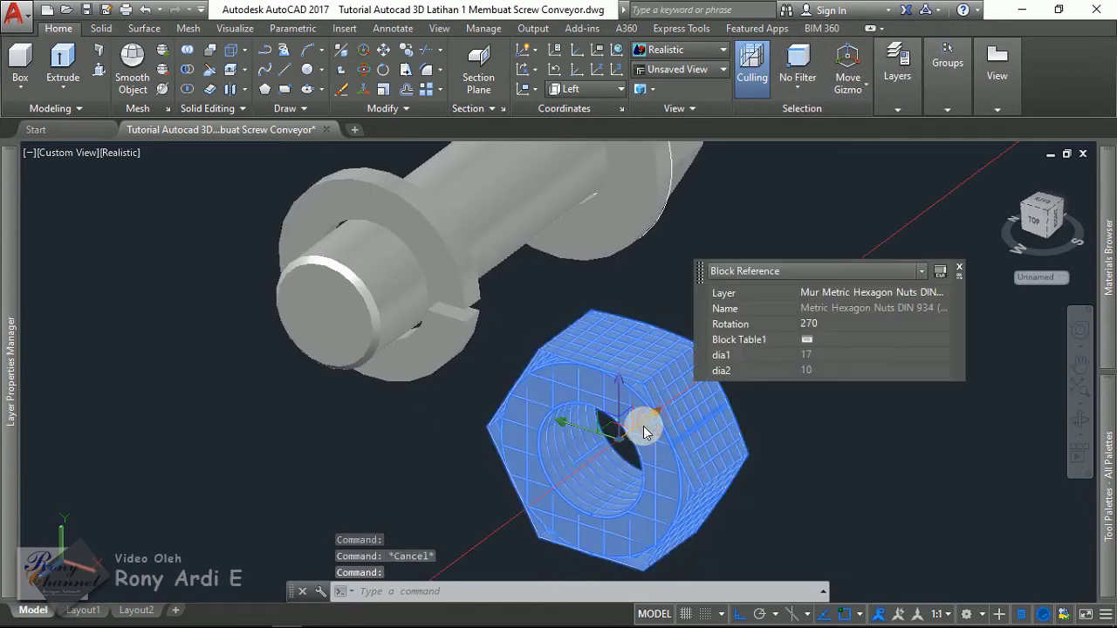
# Run 3DALIGN on the nut, using its hole centre and a second point as source.
pyautogui.write('3D')
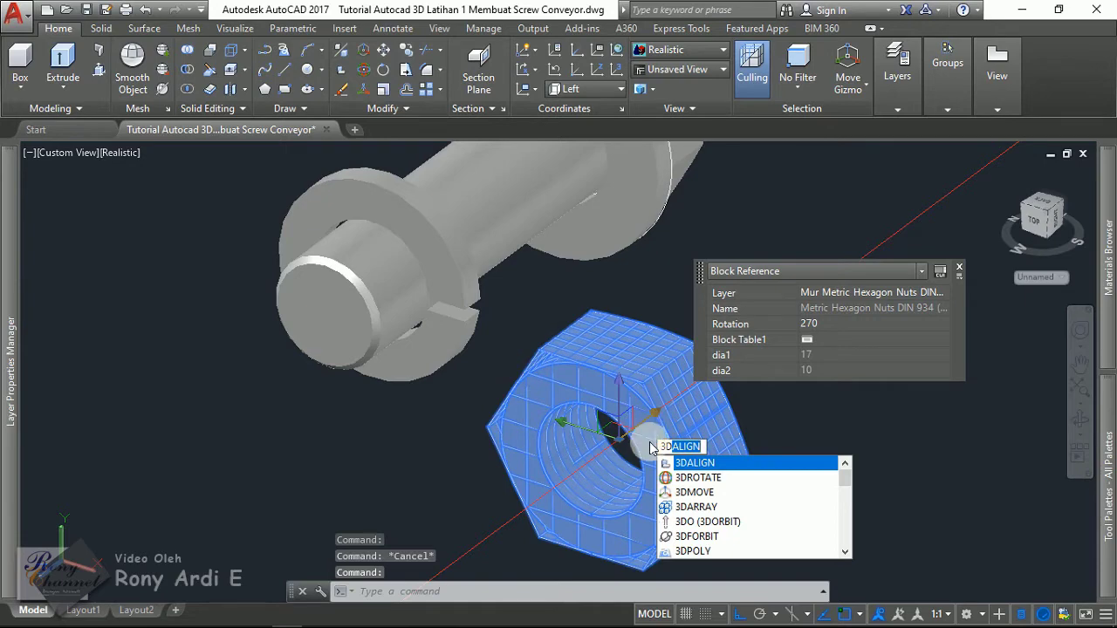
pyautogui.press('Return')
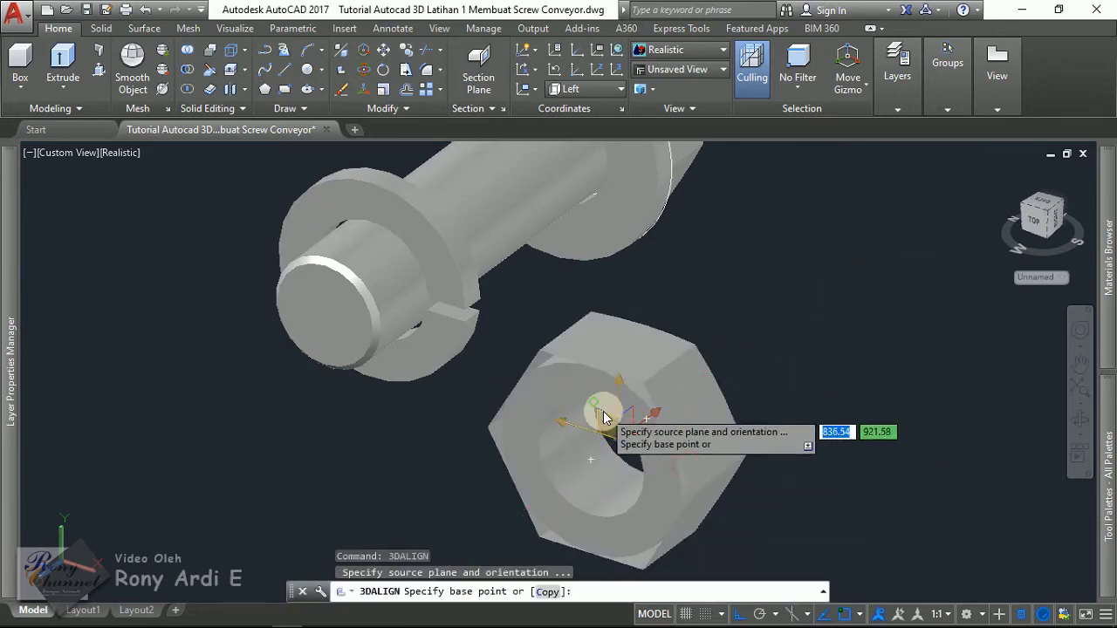
pyautogui.write('n')
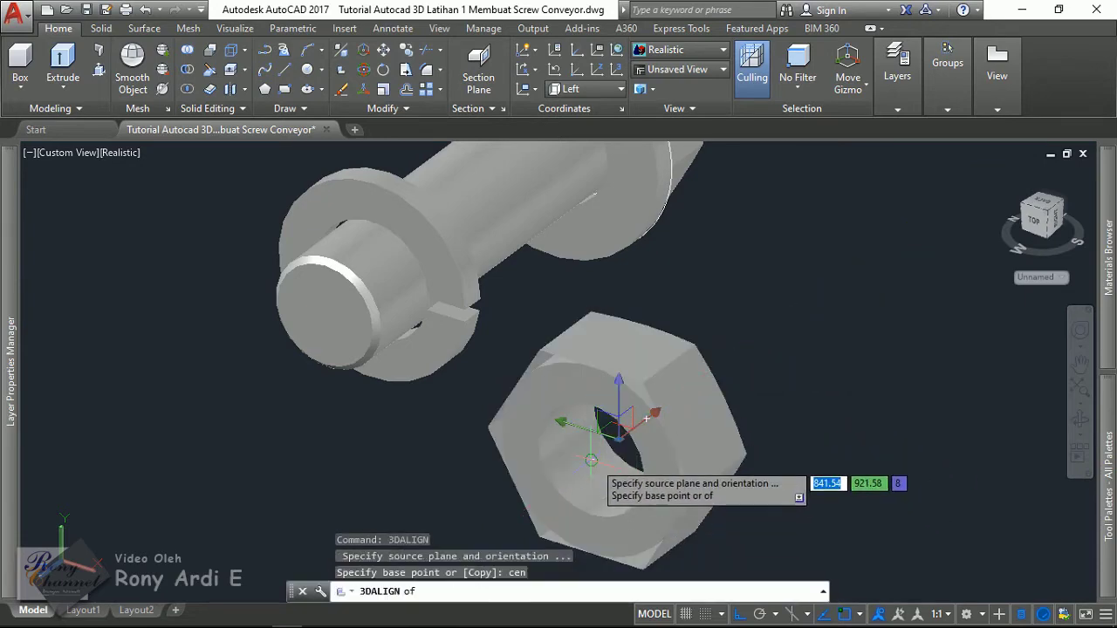
pyautogui.press('Return')
pyautogui.click(646, 418)
pyautogui.scroll(-2, 624, 433)
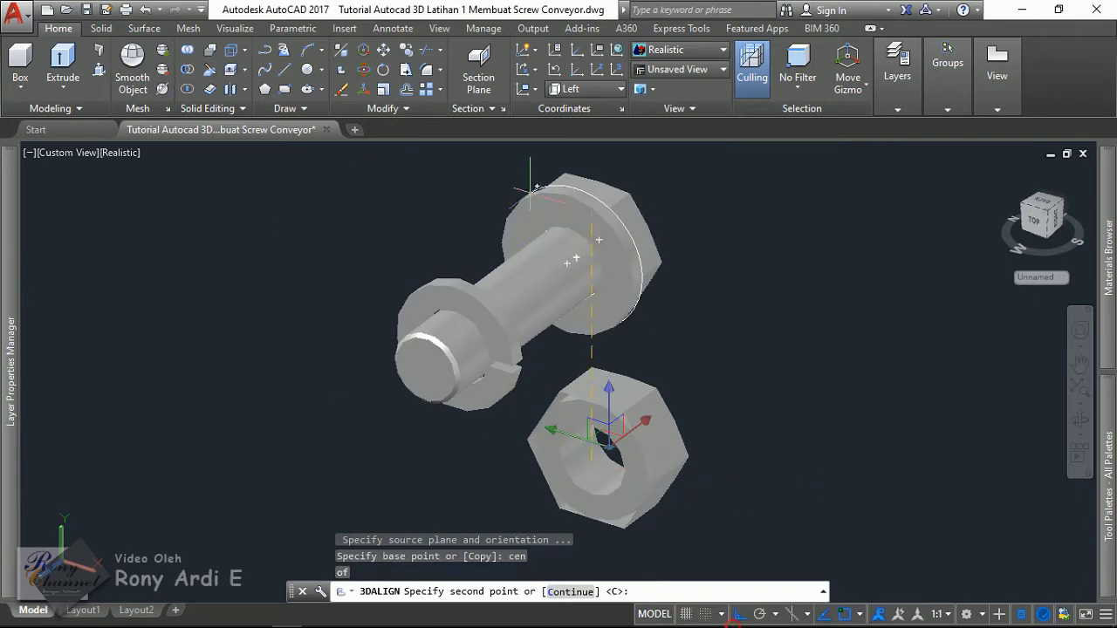
pyautogui.click(755, 517)
pyautogui.press('Return')
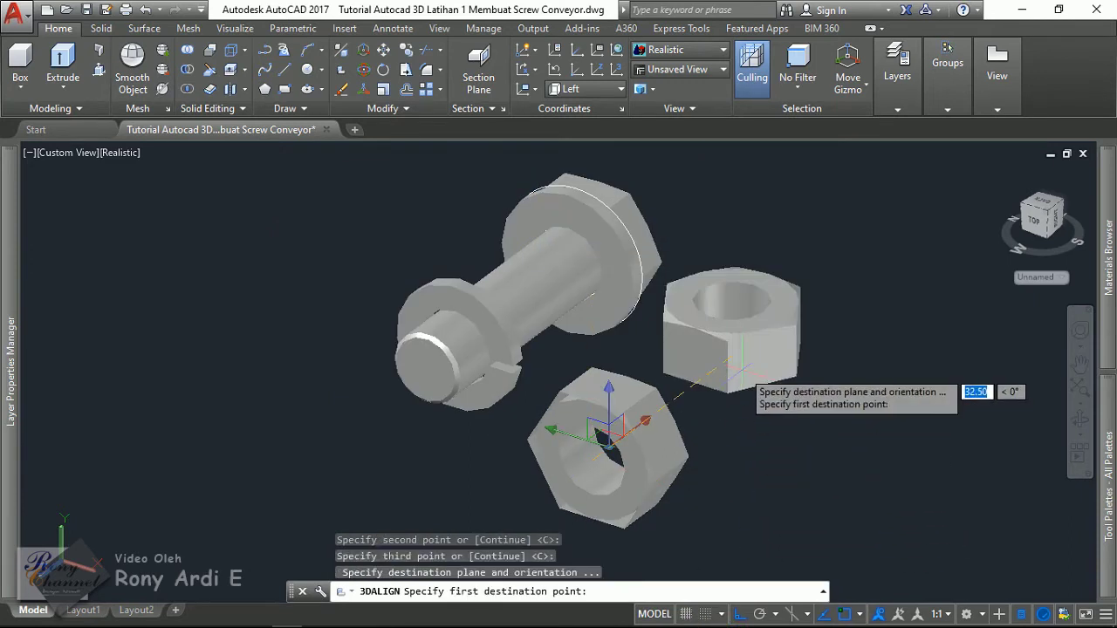
# Align the nut to the bolt end's centre and direction along the shank.
pyautogui.scroll(4, 455, 315)
pyautogui.write('ce')
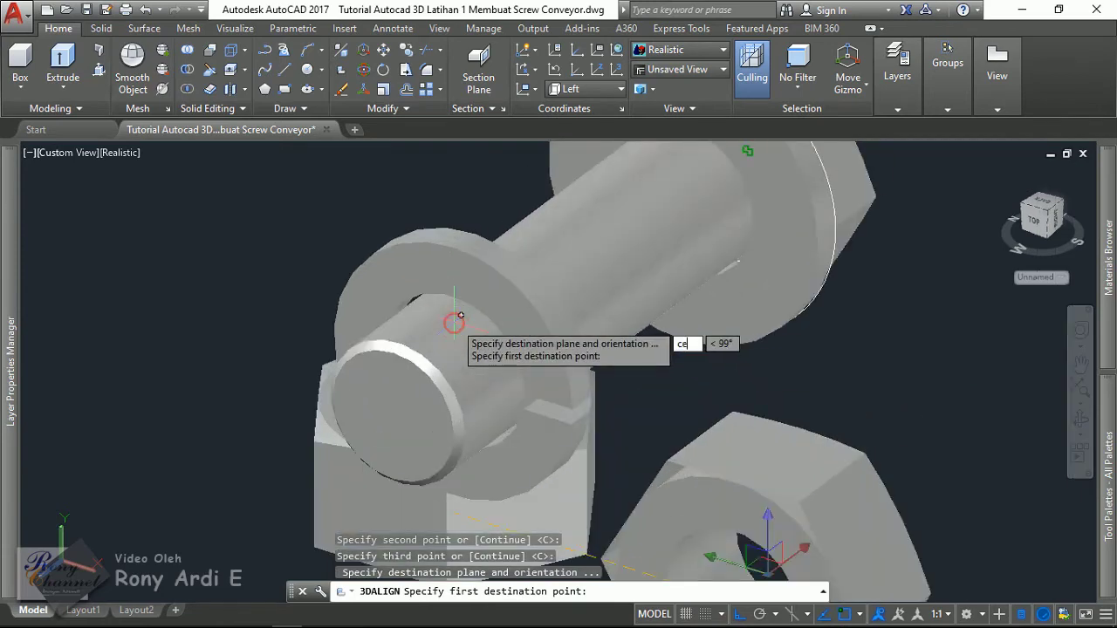
pyautogui.write('n')
pyautogui.press('Return')
pyautogui.click(474, 294)
pyautogui.scroll(-3, 474, 294)
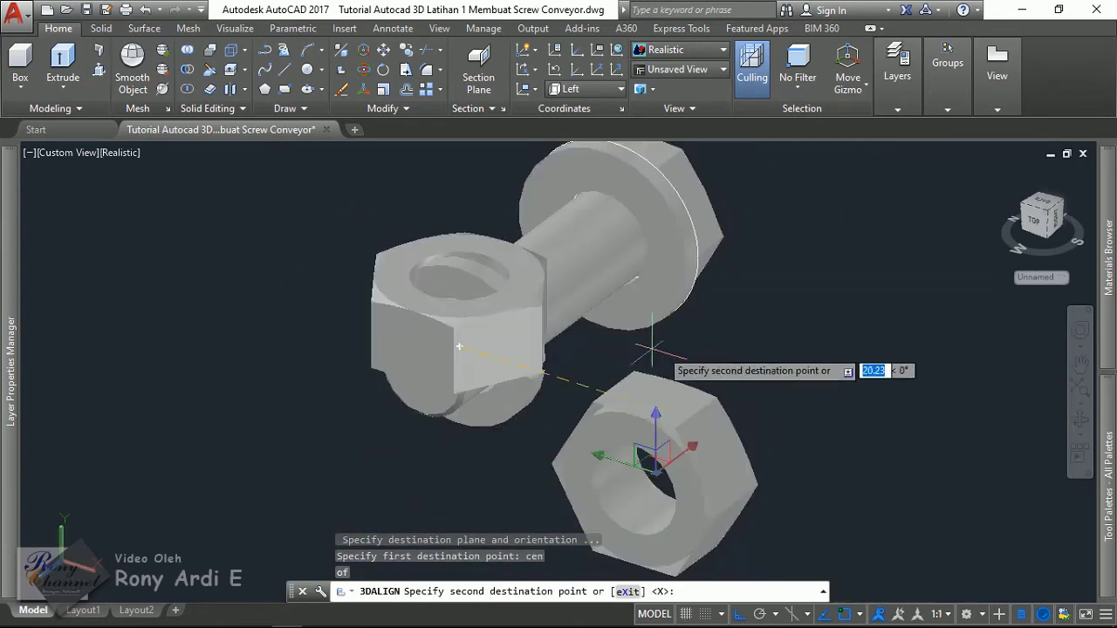
pyautogui.click(807, 456)
pyautogui.press('Return')
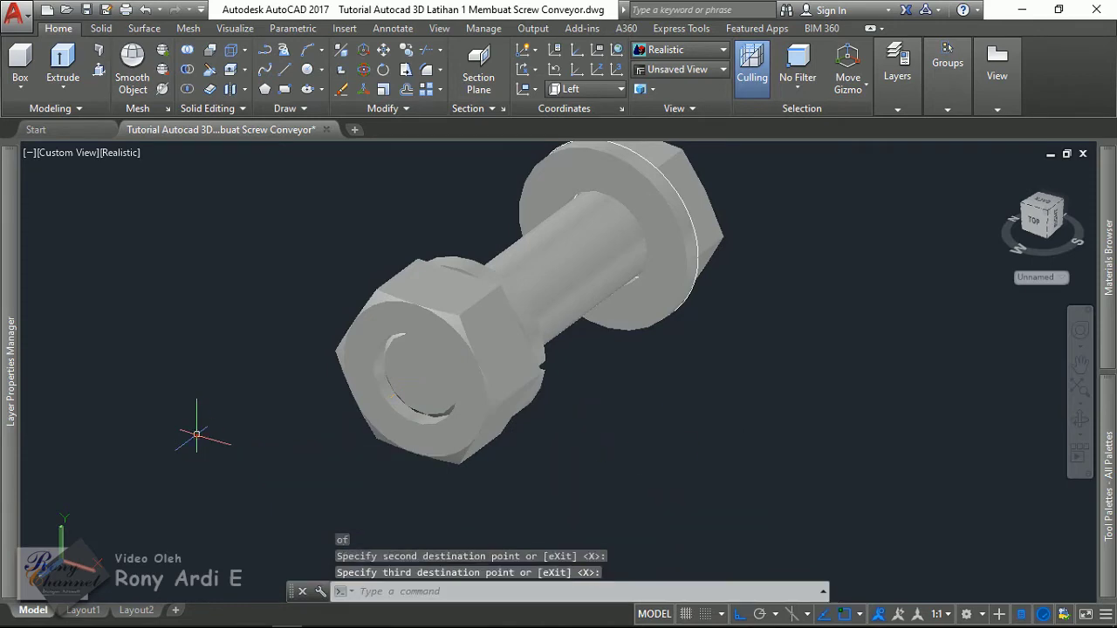
pyautogui.press('Escape')
pyautogui.click(599, 250)
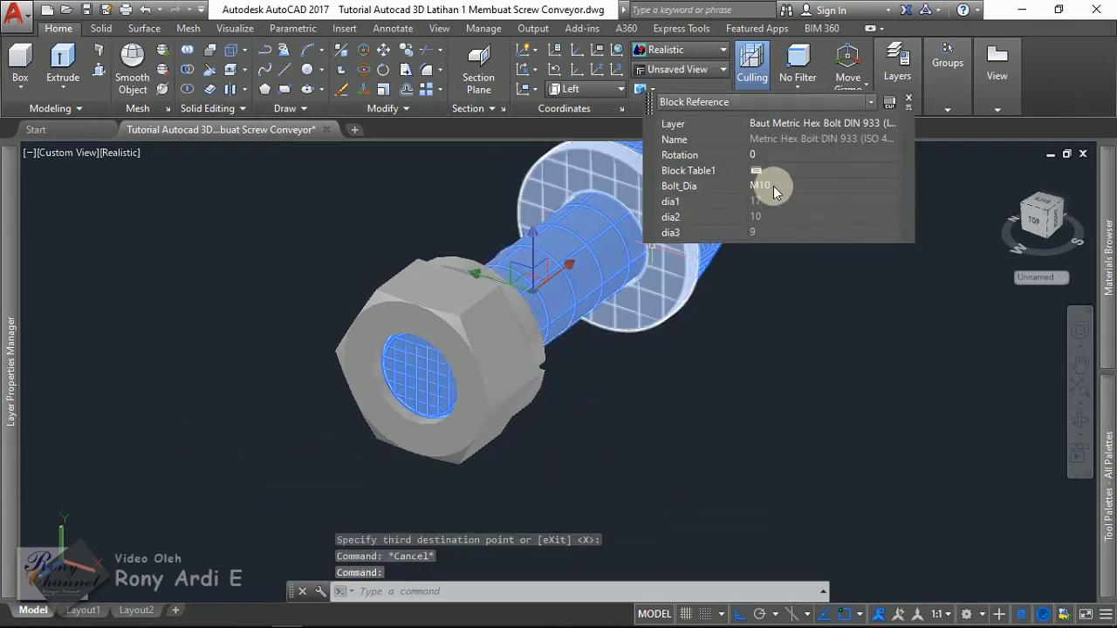
# Apply the M10 size with length 40 from the bolt's Block Properties Table.
pyautogui.click(776, 172)
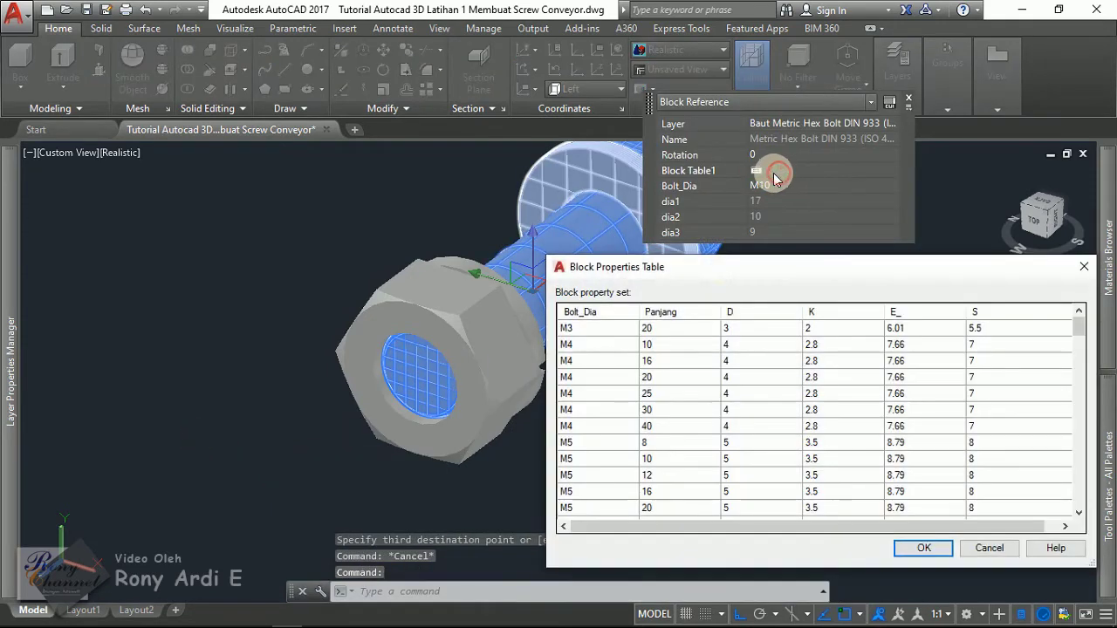
pyautogui.scroll(-4, 654, 405)
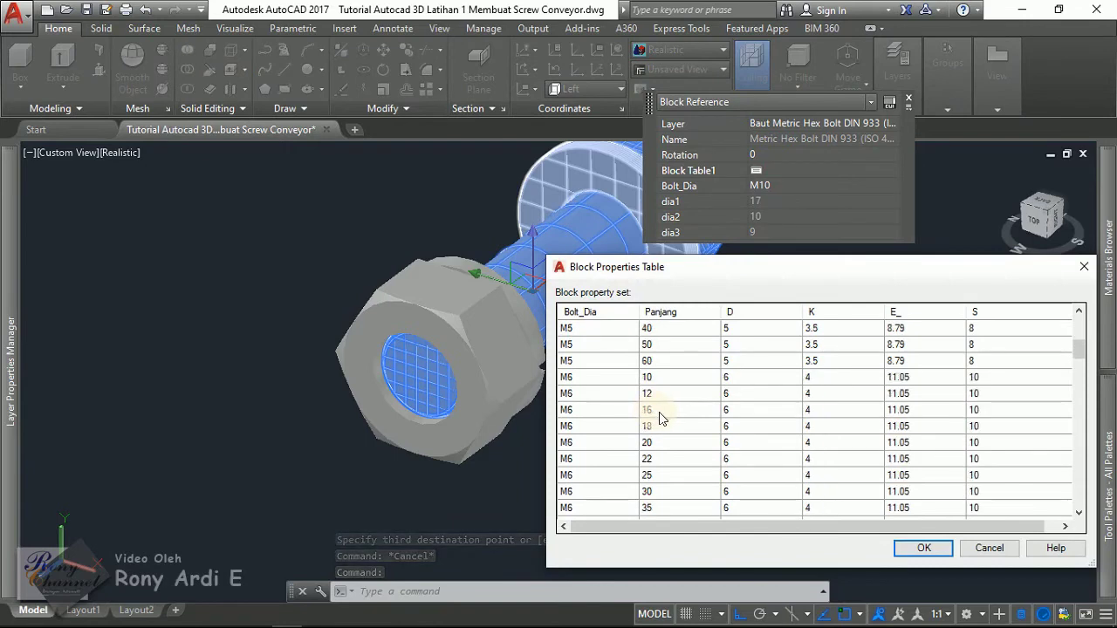
pyautogui.scroll(-2, 658, 412)
pyautogui.scroll(-1, 658, 412)
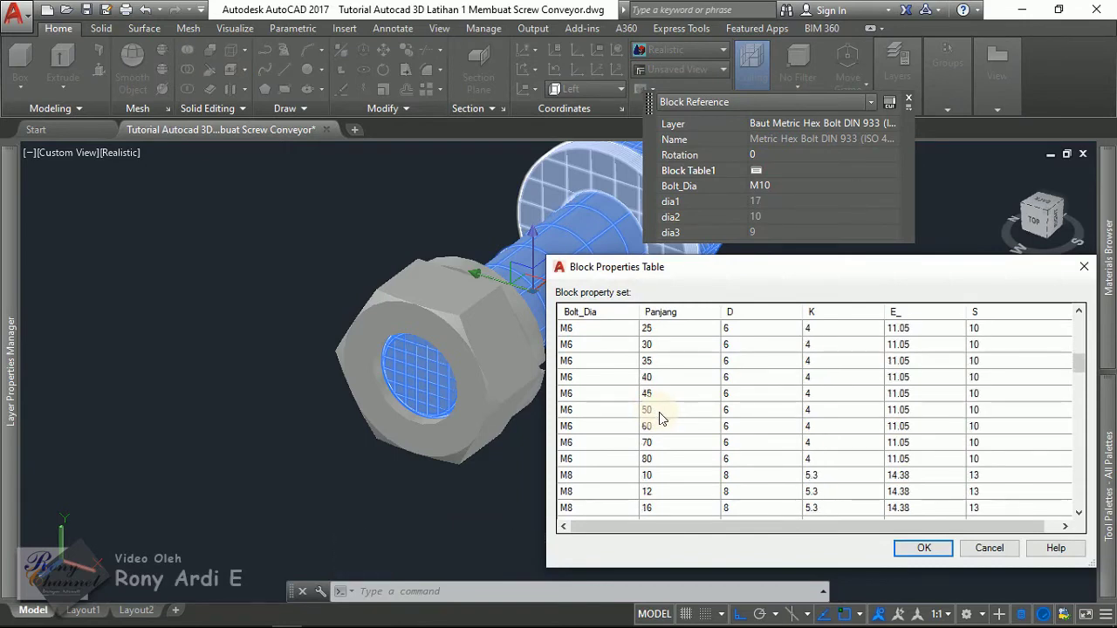
pyautogui.scroll(-4, 650, 400)
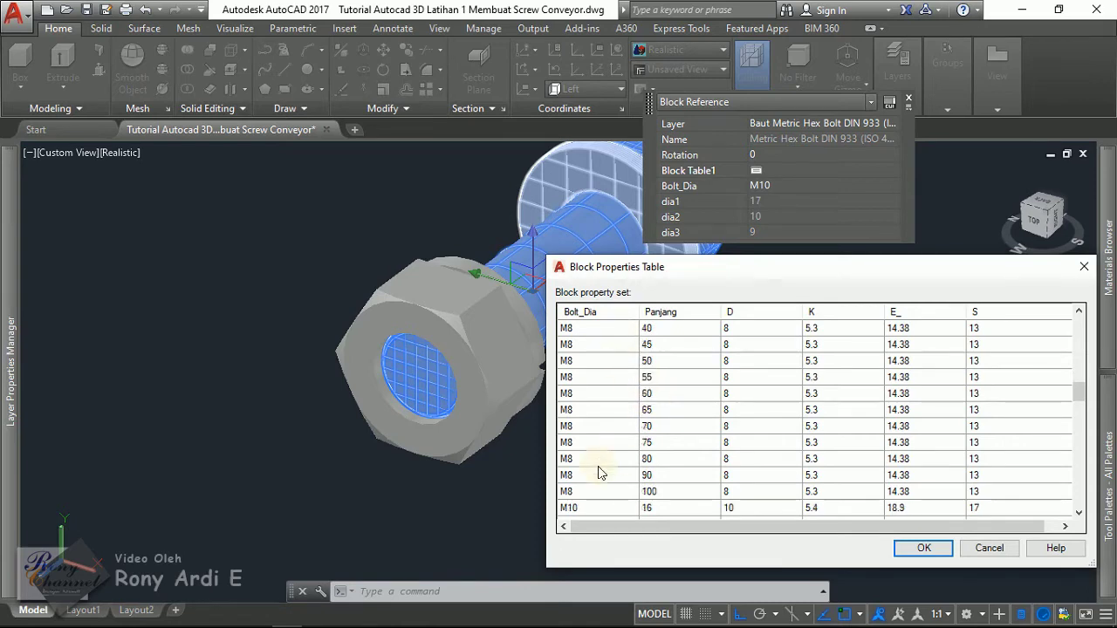
pyautogui.scroll(-2, 598, 472)
pyautogui.click(602, 472)
pyautogui.doubleClick(598, 490)
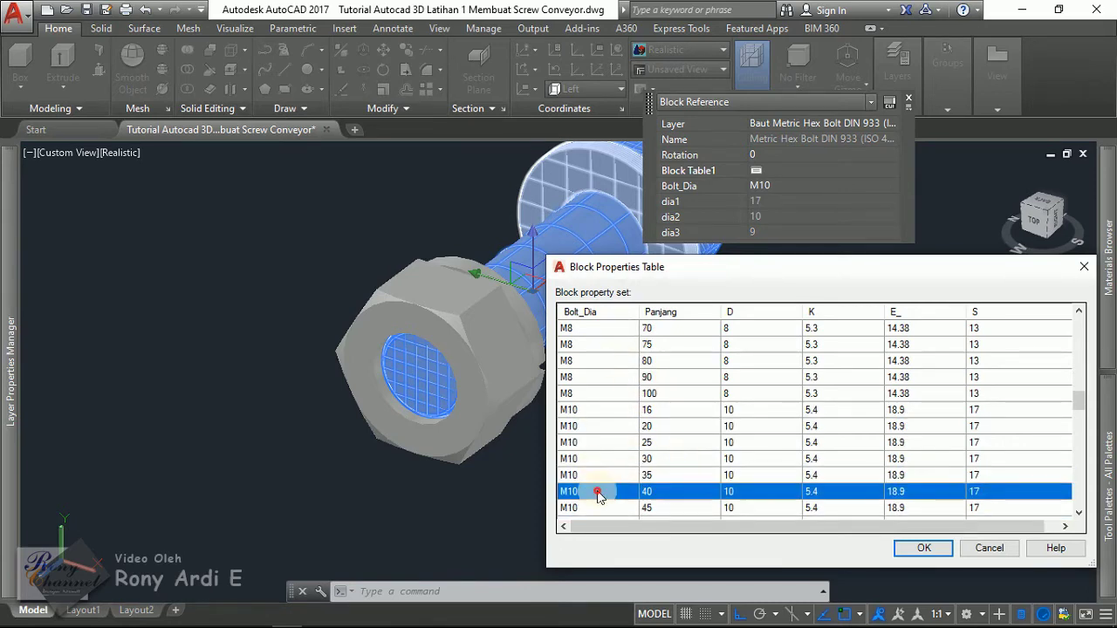
# Reselect the bolt assembly and shift the view toward the conveyor box and end plate.
pyautogui.press('Escape')
pyautogui.scroll(-2, 823, 392)
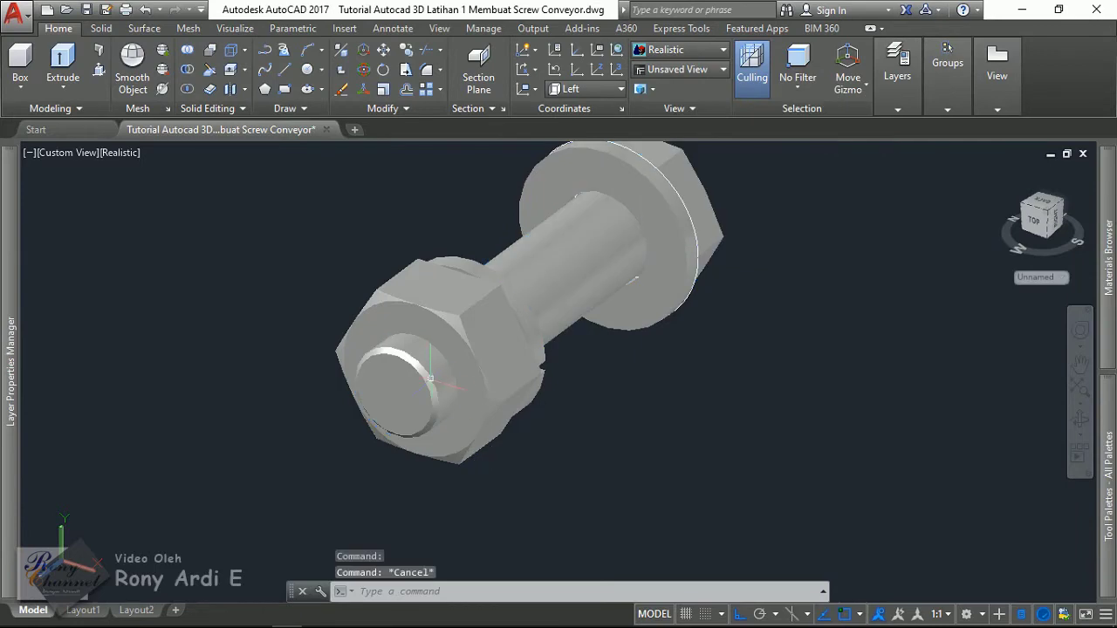
pyautogui.scroll(-3, 823, 391)
pyautogui.click(883, 458)
pyautogui.click(453, 227)
pyautogui.scroll(-3, 453, 227)
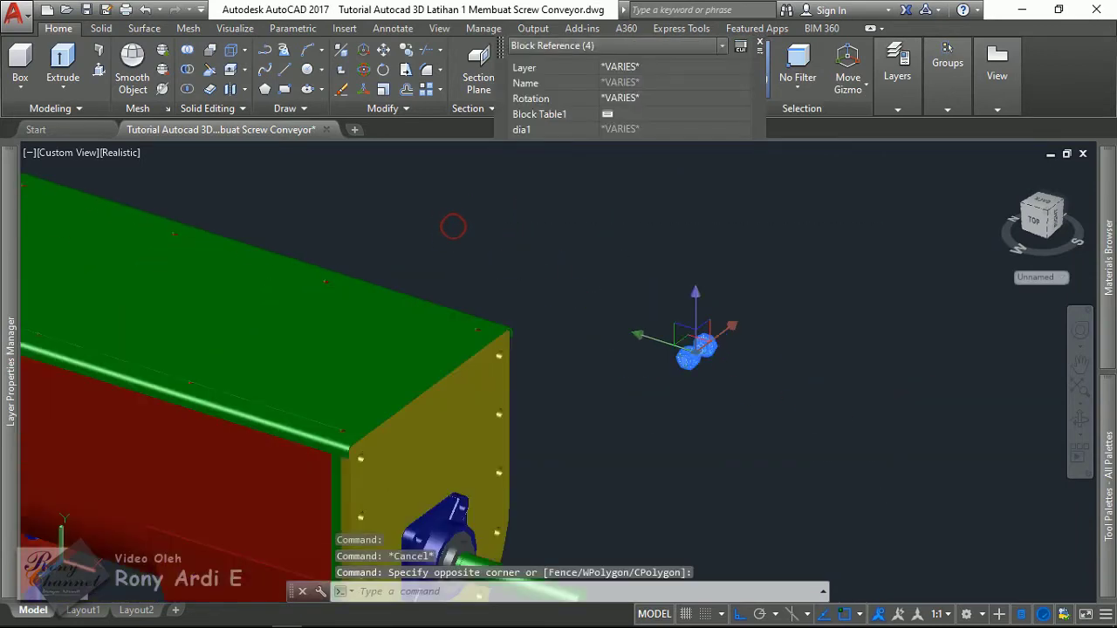
pyautogui.moveTo(560, 421); pyautogui.dragTo(643, 308, button='middle')
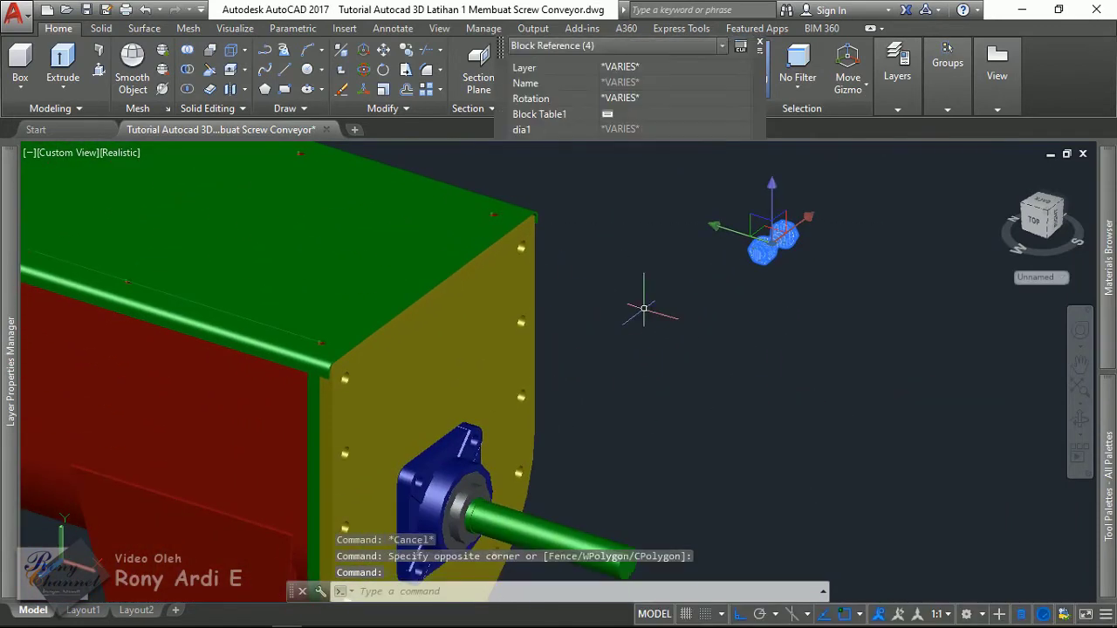
pyautogui.scroll(3, 524, 257)
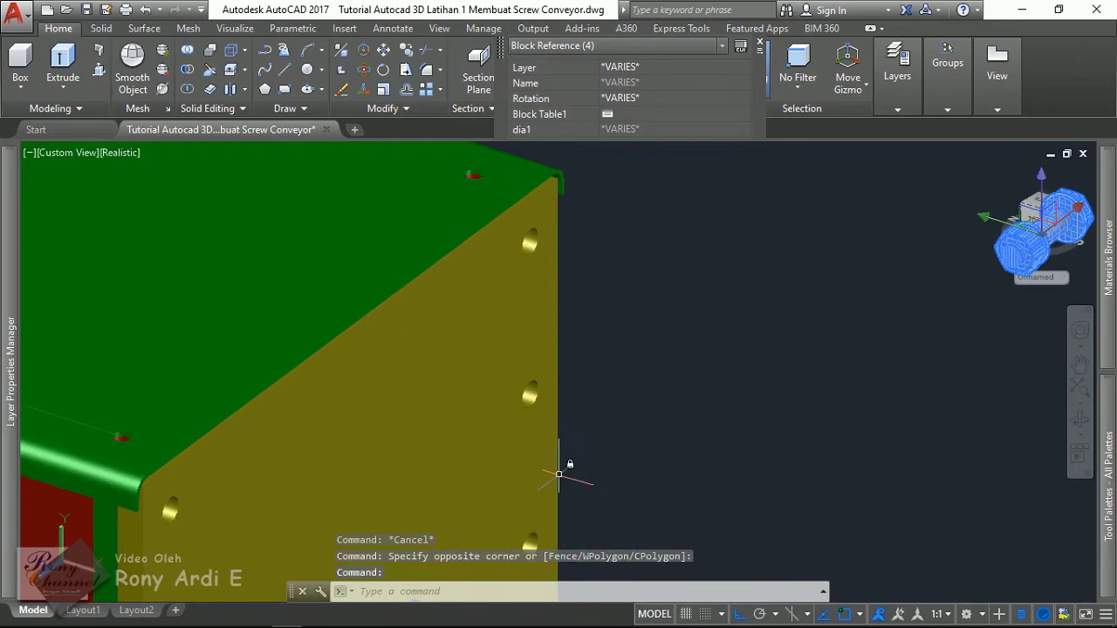
pyautogui.scroll(-3, 559, 474)
pyautogui.keyDown('shift'); pyautogui.moveTo(489, 418); pyautogui.dragTo(541, 375, button='middle'); pyautogui.keyUp('shift')
# Select the yellow end plate and unlock its layer Tutup Depan.
pyautogui.scroll(3, 541, 375)
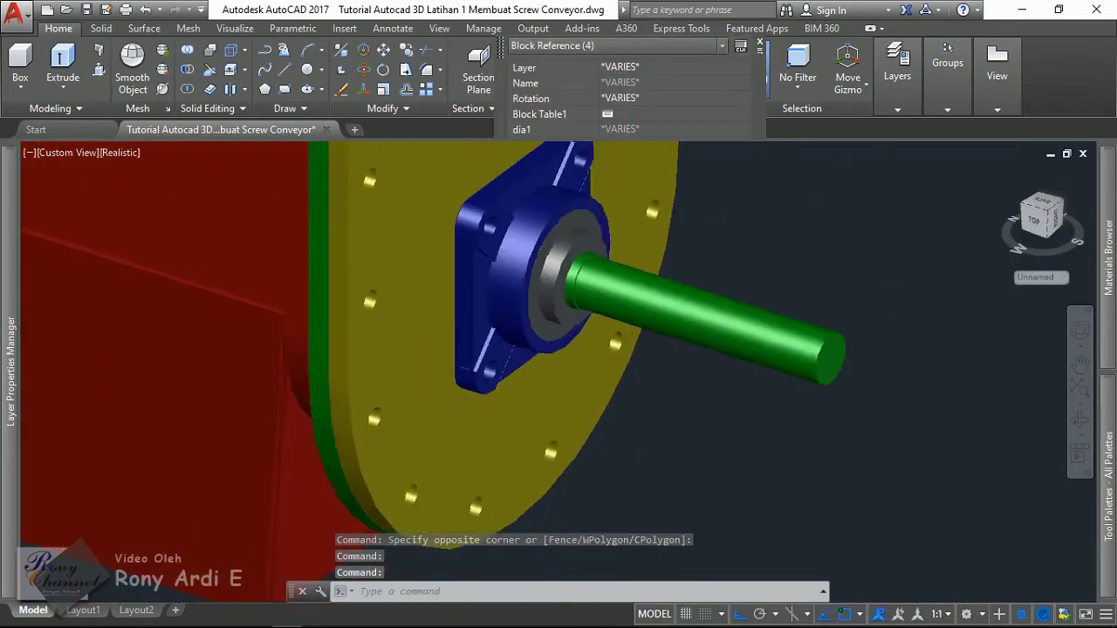
pyautogui.scroll(2, 370, 494)
pyautogui.scroll(-2, 636, 390)
pyautogui.moveTo(616, 279)
pyautogui.mouseDown(button='middle')
pyautogui.moveTo(634, 304)
pyautogui.moveTo(623, 218)
pyautogui.mouseUp(button='middle')
pyautogui.press('Escape')
pyautogui.scroll(2, 616, 246)
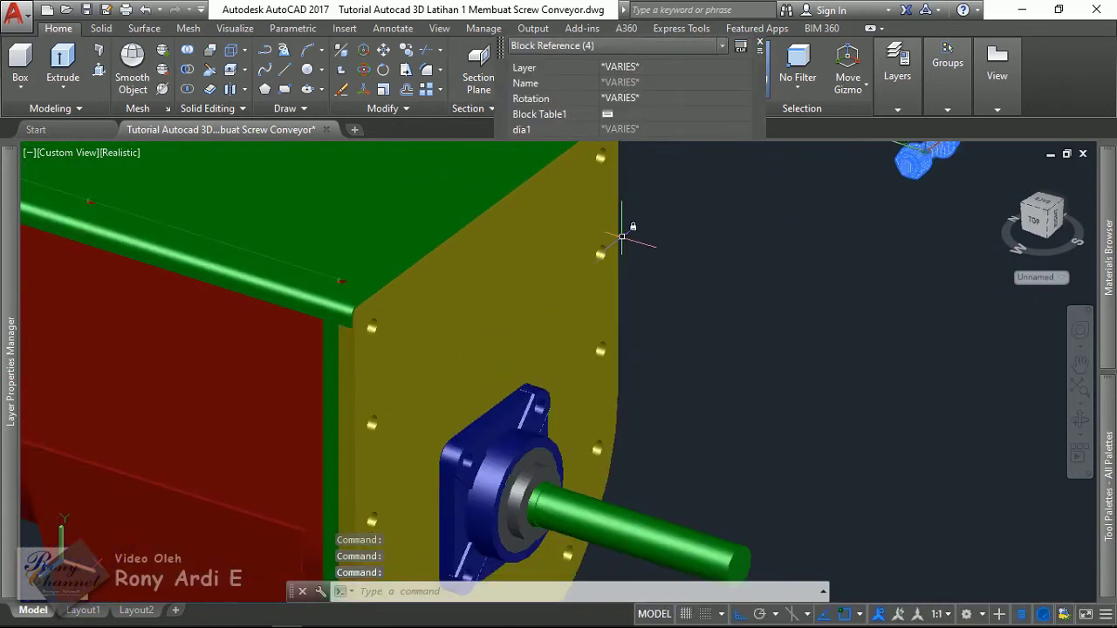
pyautogui.scroll(-2, 627, 176)
pyautogui.click(556, 284)
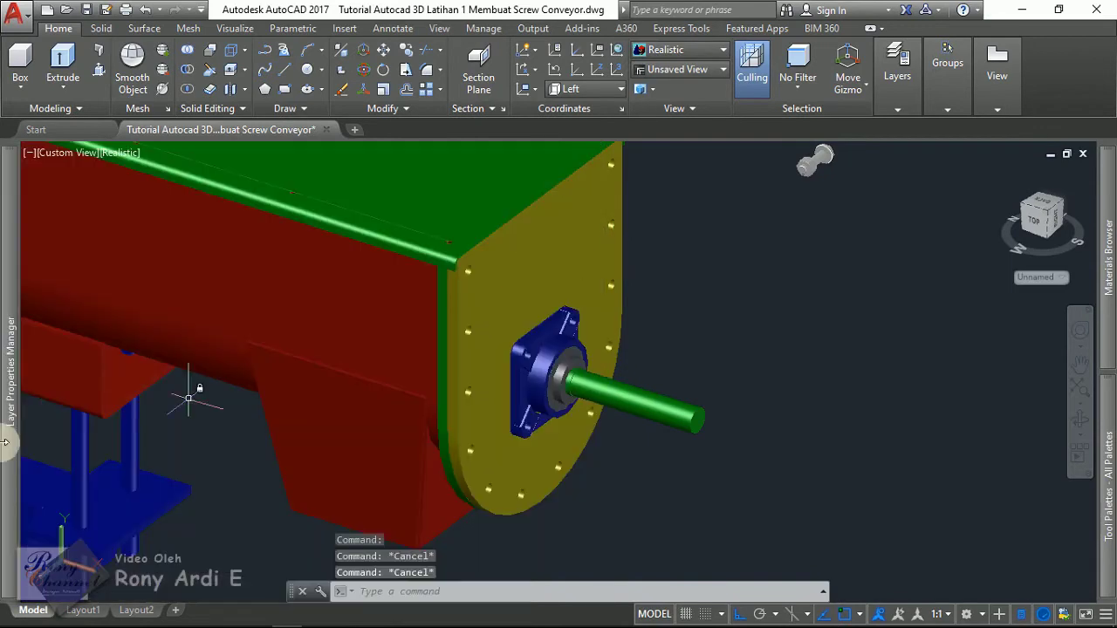
pyautogui.moveTo(10, 371)
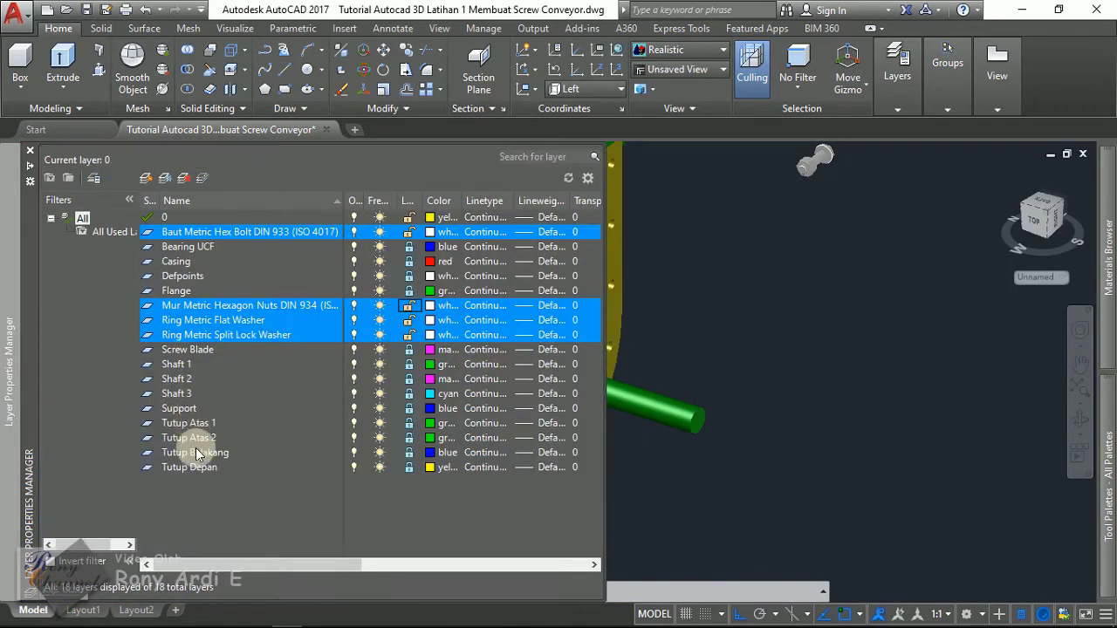
pyautogui.doubleClick(191, 467)
pyautogui.click(406, 468)
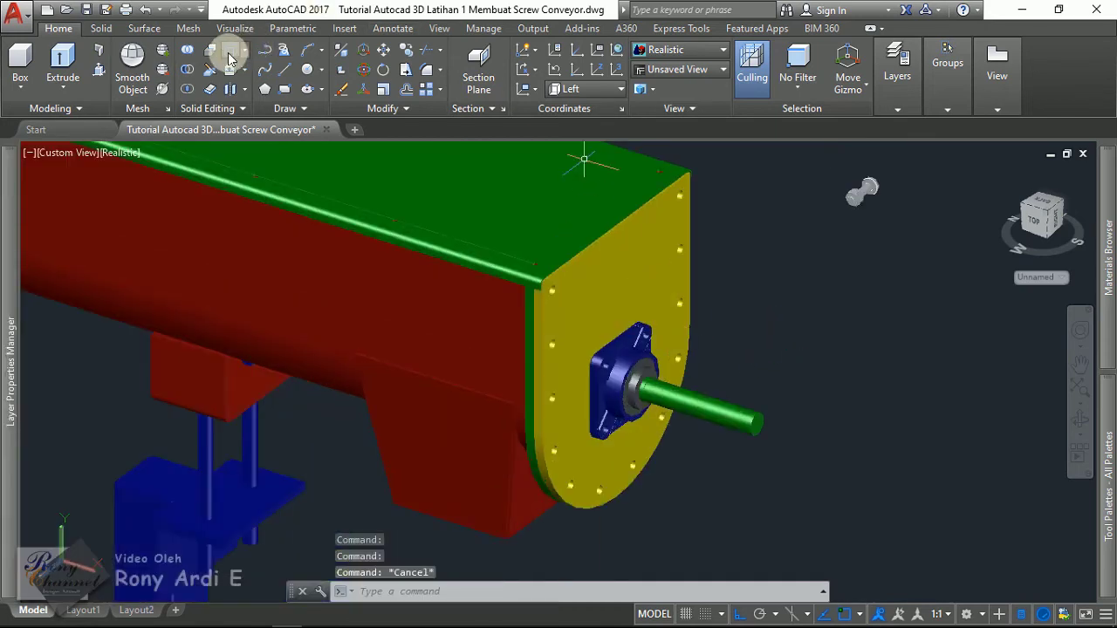
pyautogui.click(229, 58)
# Extract the yellow end plate's outline edges with XEDGES, picking three plate edges.
pyautogui.scroll(4, 698, 211)
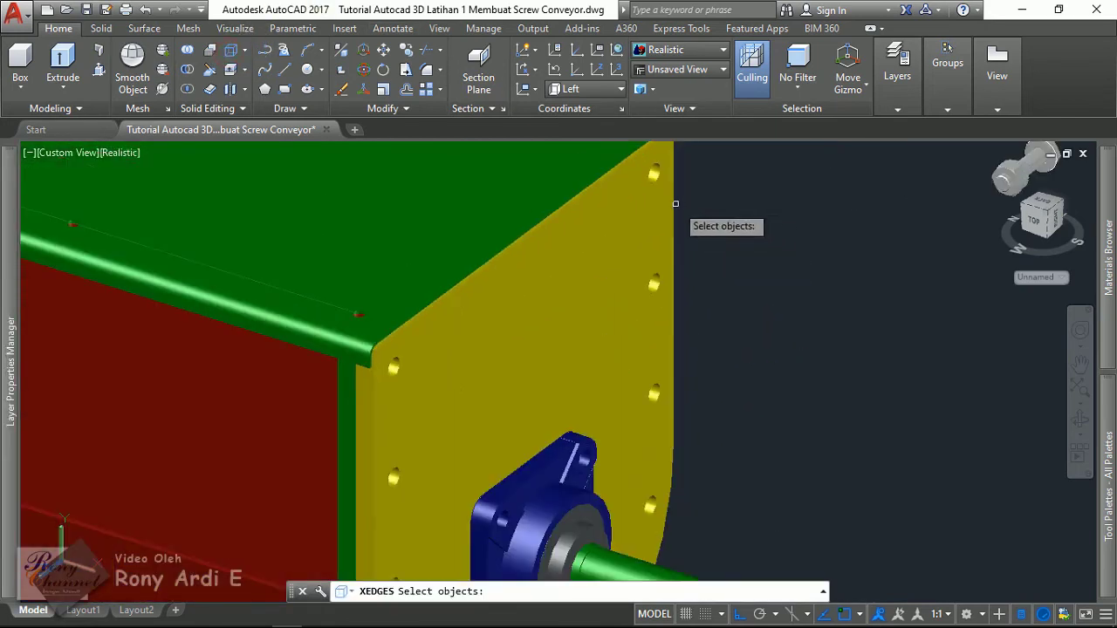
pyautogui.click(674, 204)
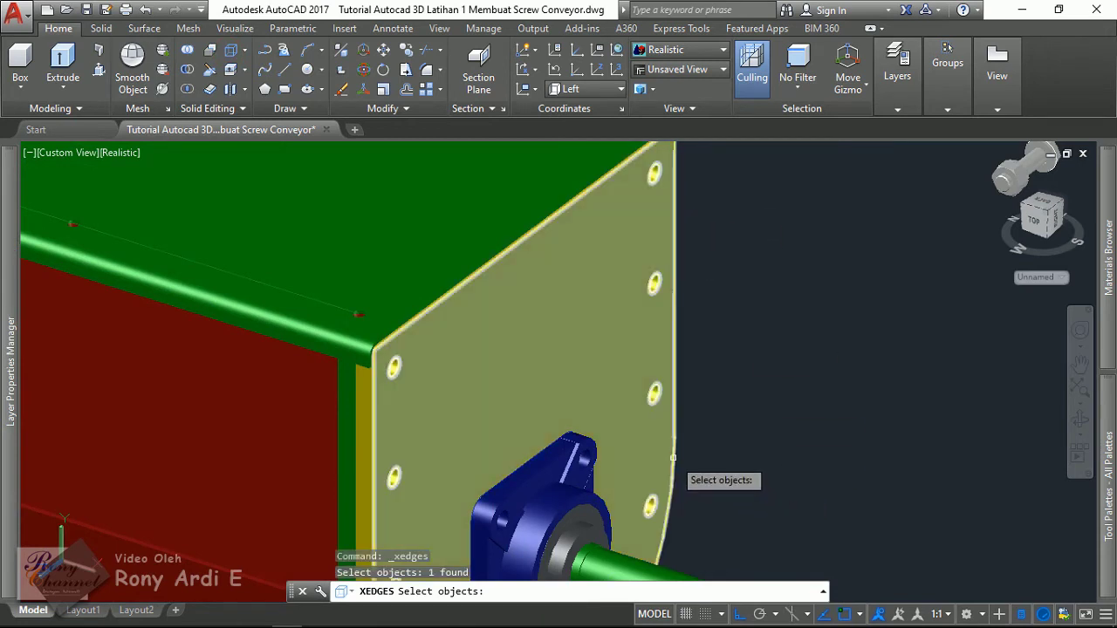
pyautogui.scroll(5, 675, 458)
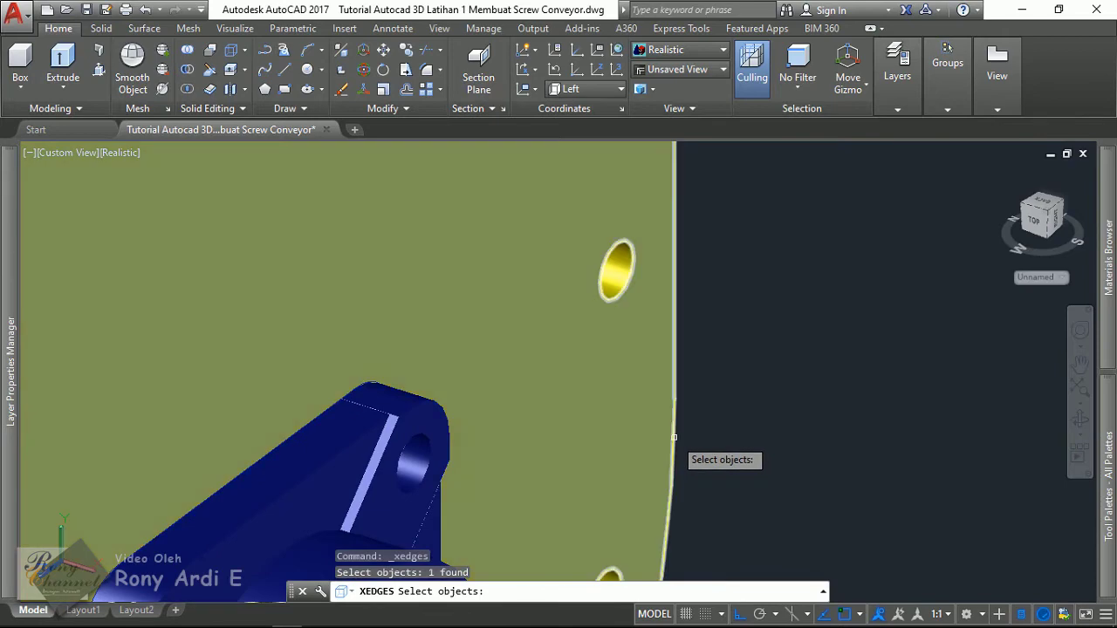
pyautogui.click(675, 439)
pyautogui.scroll(-5, 788, 327)
pyautogui.scroll(5, 569, 440)
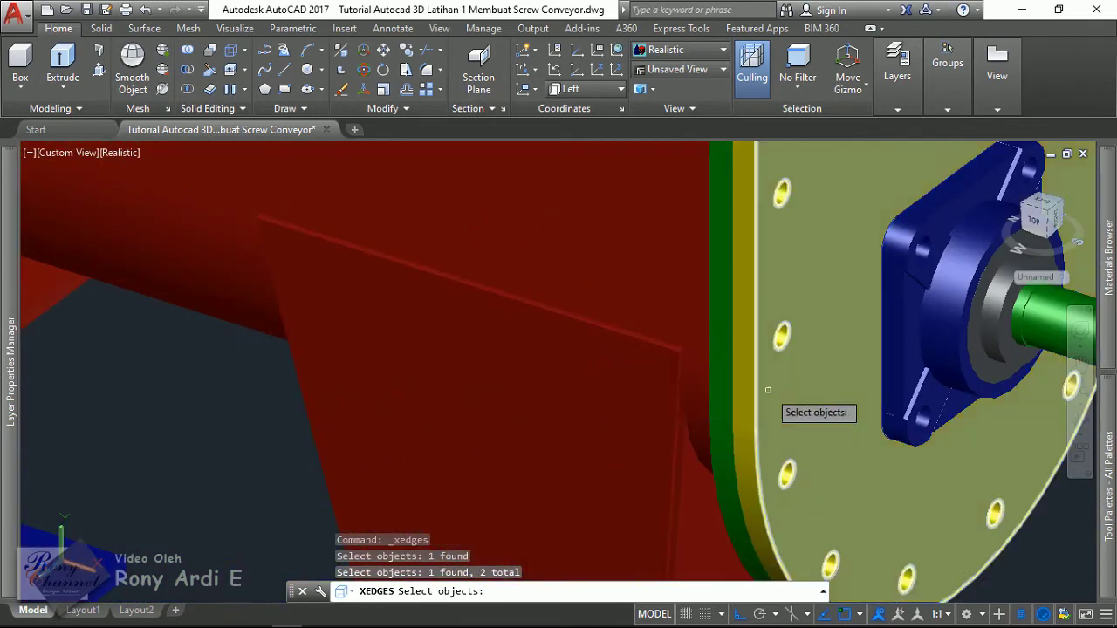
pyautogui.click(756, 390)
pyautogui.scroll(-5, 458, 430)
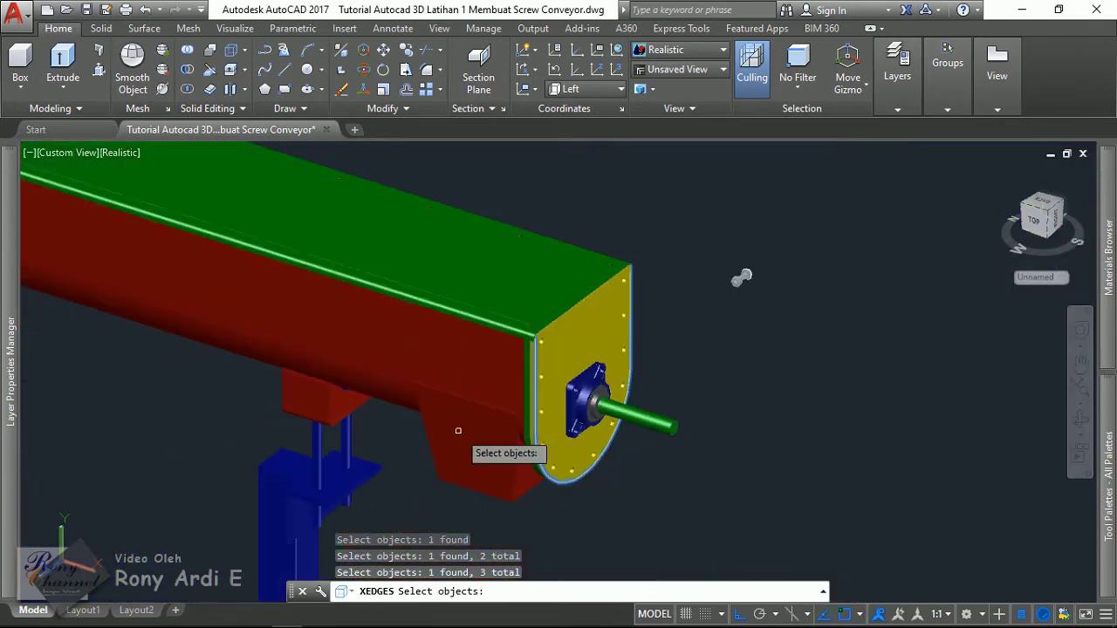
pyautogui.press('Return')
pyautogui.write('JOIN')
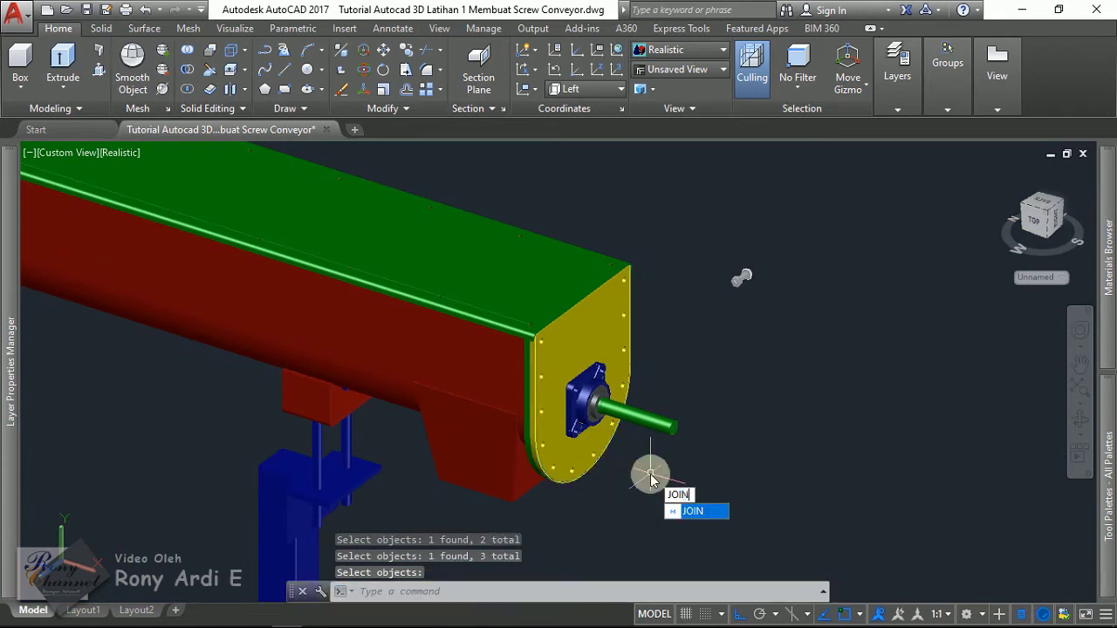
# Join the extracted plate edges into a single spline.
pyautogui.press('Return')
pyautogui.click(466, 165)
pyautogui.click(683, 536)
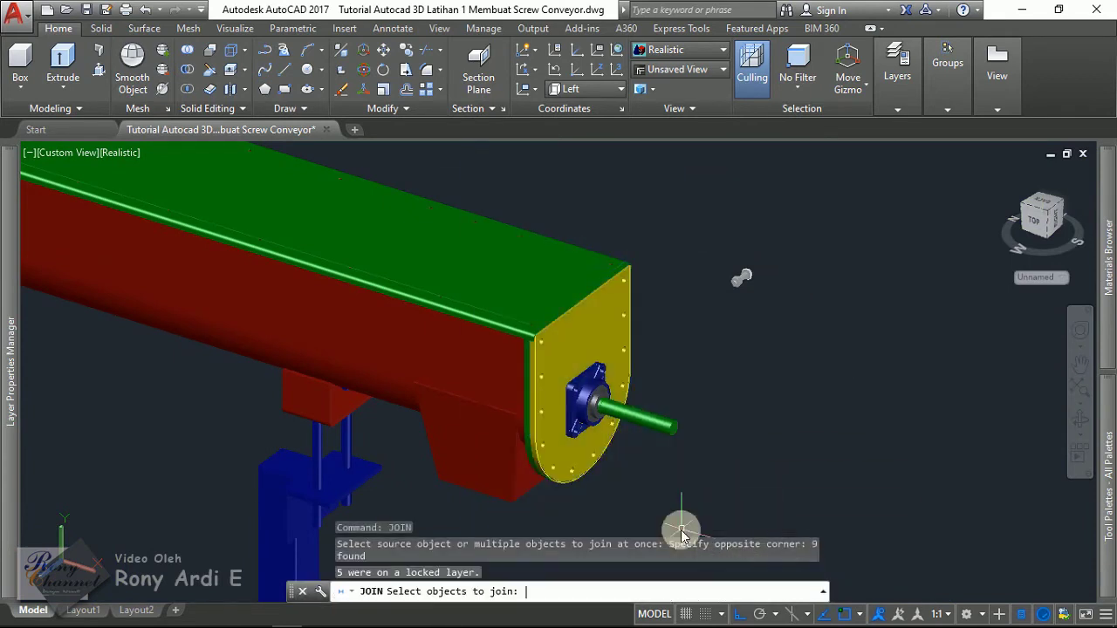
pyautogui.press('Return')
pyautogui.scroll(3, 615, 472)
pyautogui.press('Escape')
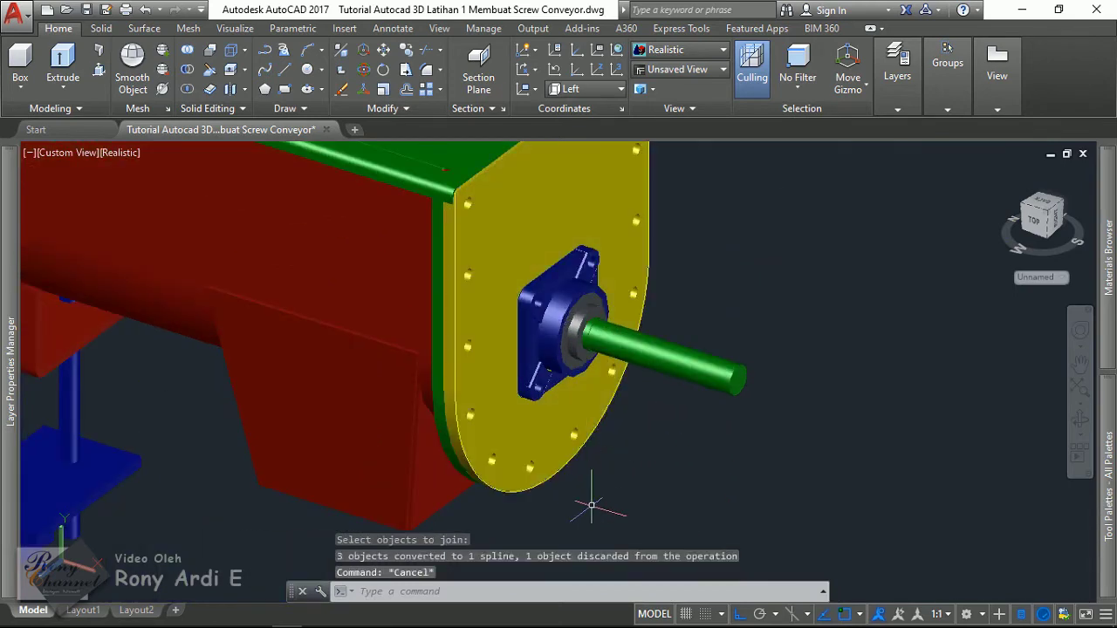
pyautogui.write('o')
pyautogui.press('Return')
# Set an offset distance of 20 and try offsetting the plate outline, then cancel.
pyautogui.write('20')
pyautogui.press('Return')
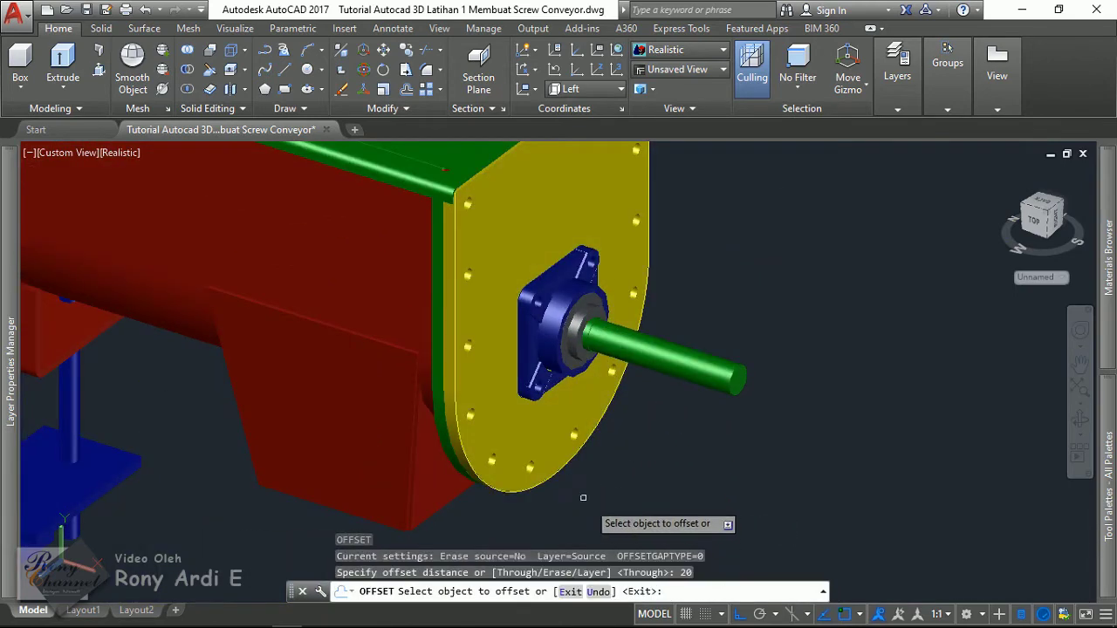
pyautogui.scroll(3, 489, 476)
pyautogui.click(449, 439)
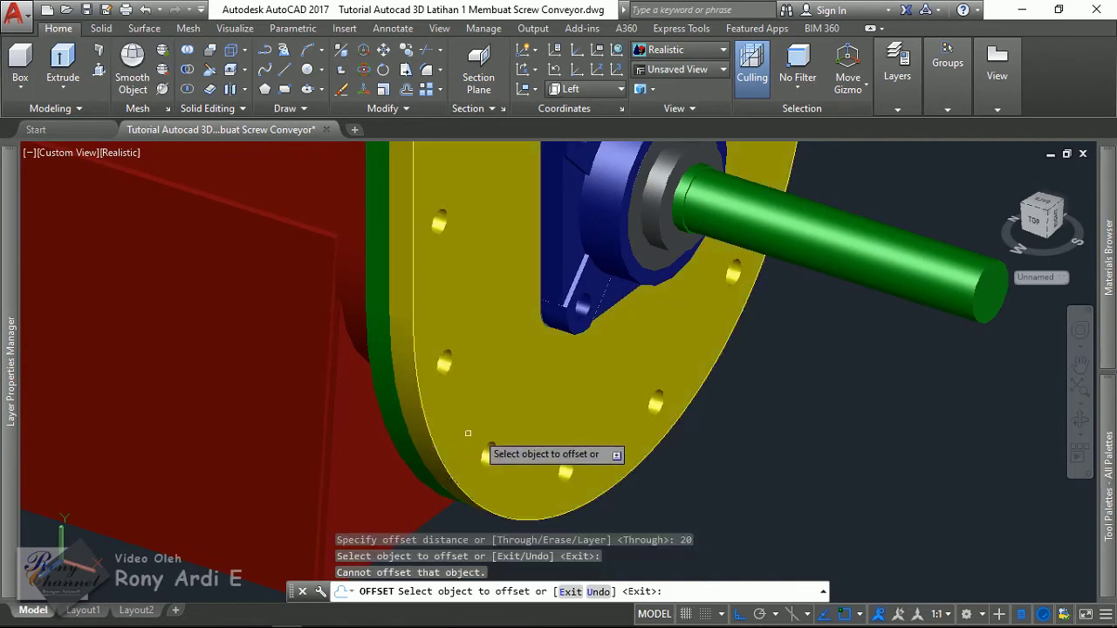
pyautogui.press('Escape')
# Window-select the end plate objects and narrow the selection to the spline only.
pyautogui.scroll(-5, 515, 480)
pyautogui.click(436, 186)
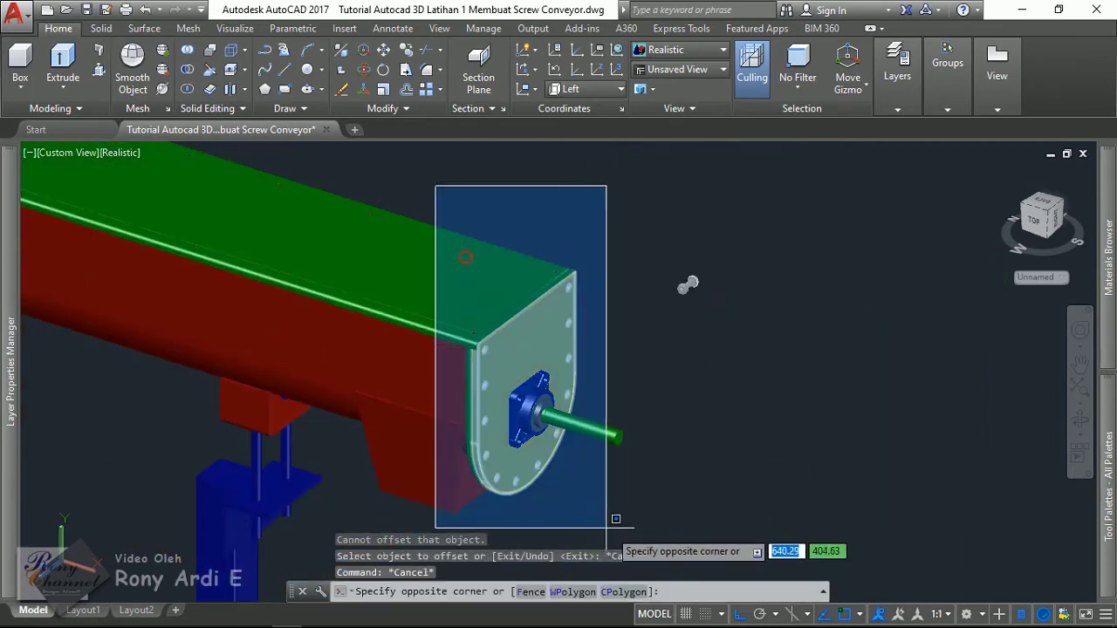
pyautogui.click(617, 530)
pyautogui.press('Escape')
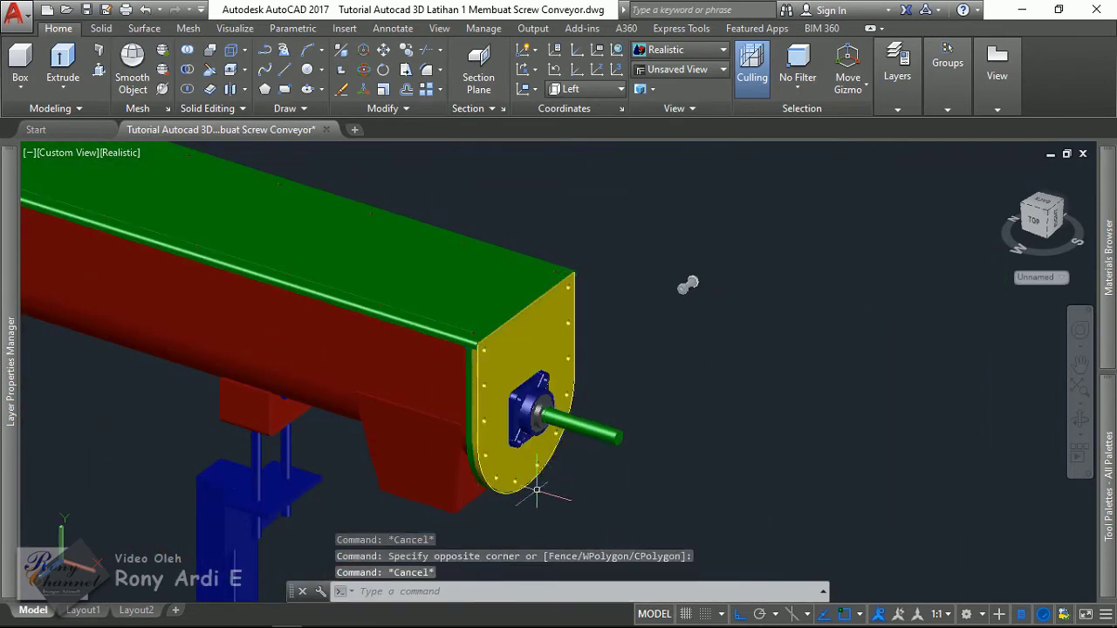
pyautogui.scroll(2, 486, 483)
pyautogui.scroll(-2, 436, 444)
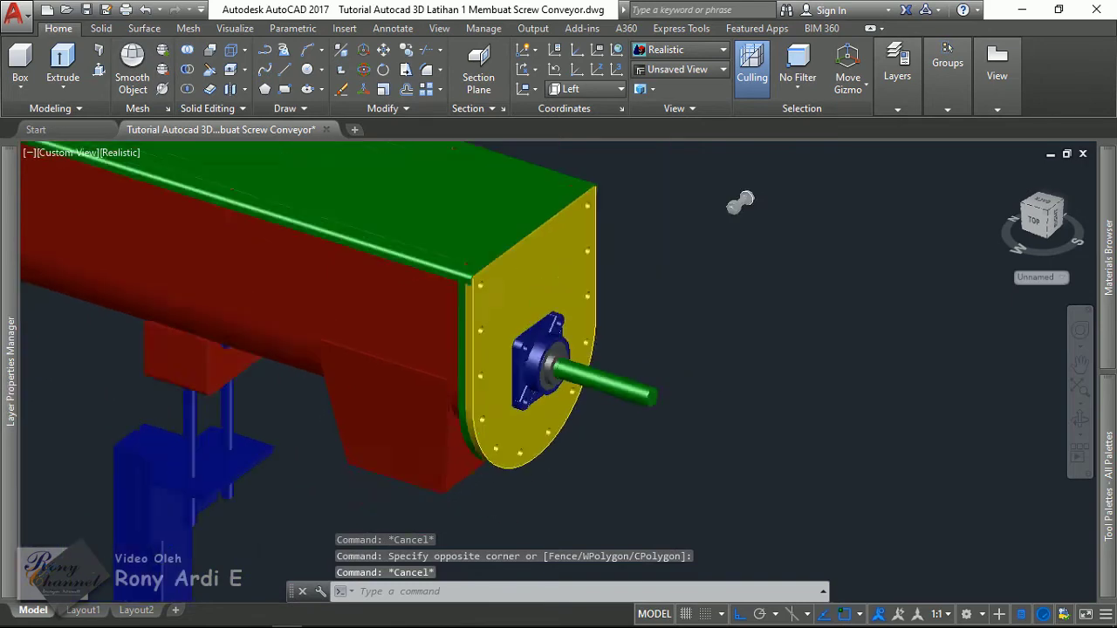
pyautogui.scroll(-1, 445, 262)
pyautogui.click(451, 202)
pyautogui.click(578, 524)
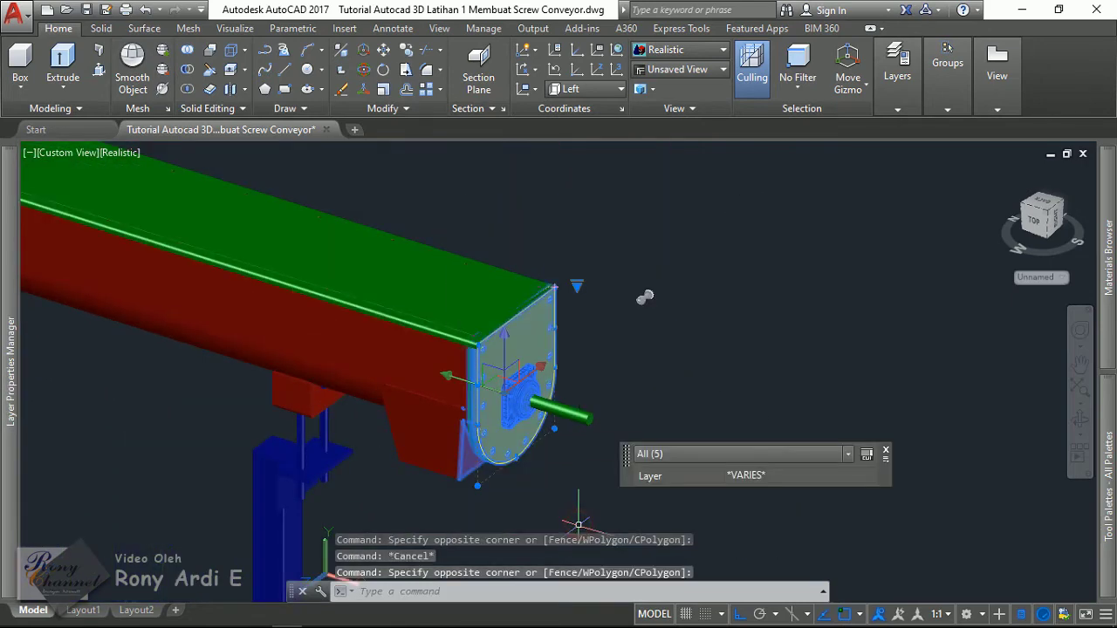
pyautogui.scroll(2, 511, 462)
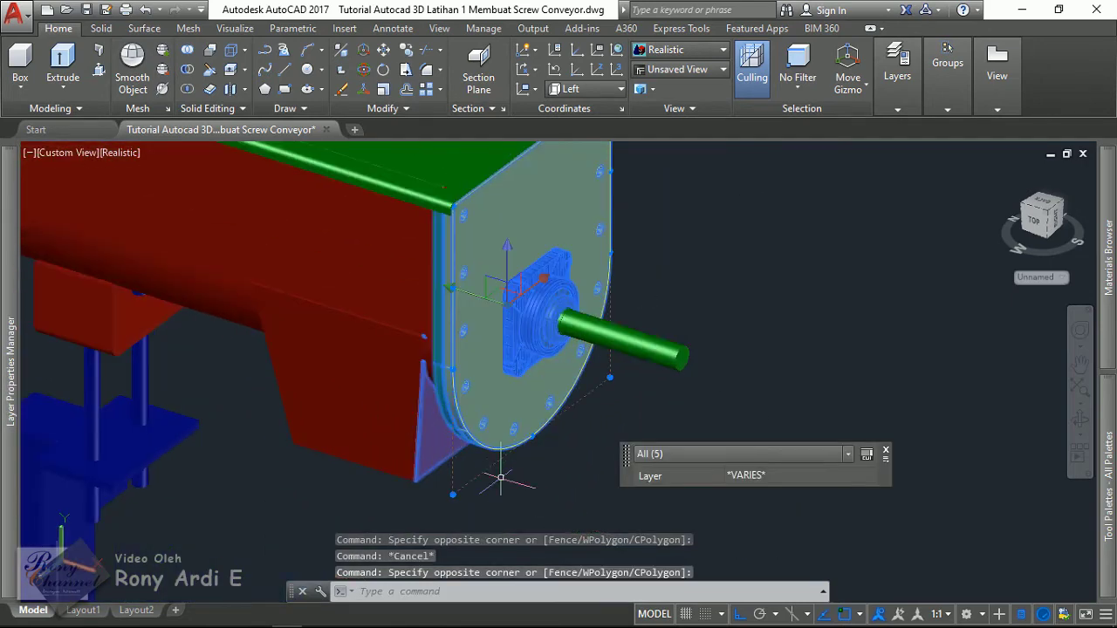
pyautogui.click(694, 454)
pyautogui.click(677, 517)
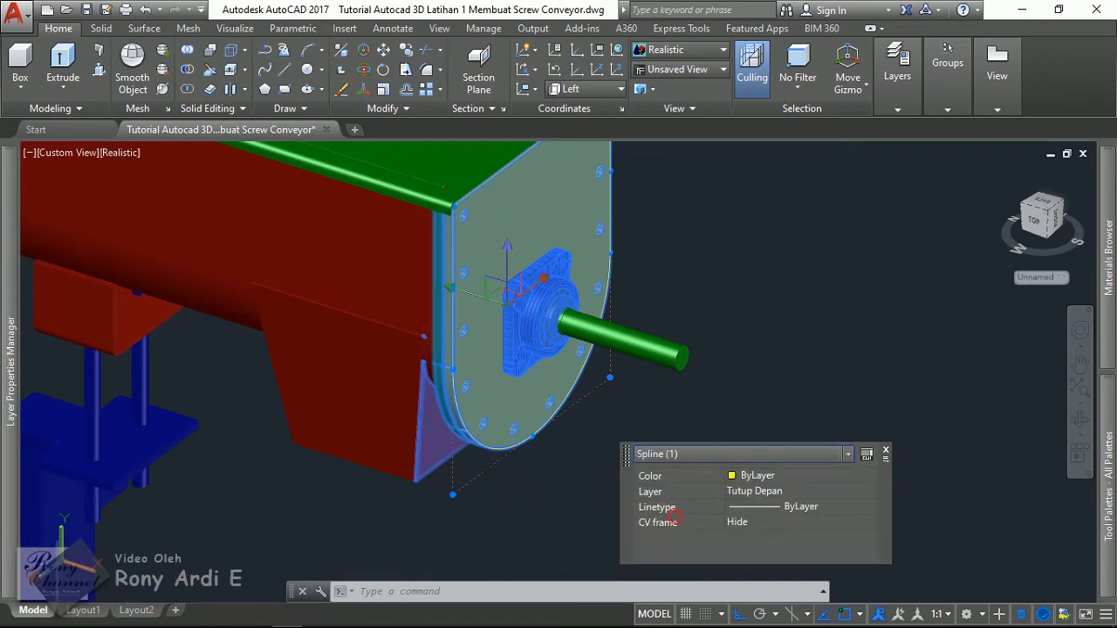
pyautogui.scroll(-3, 439, 484)
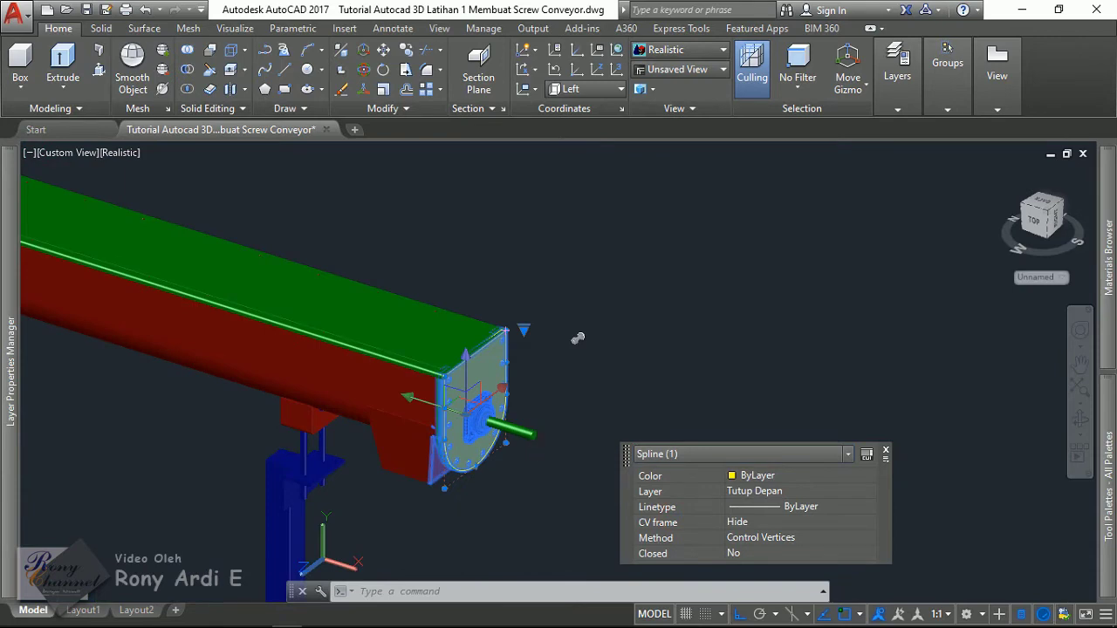
# Begin moving the selection but cancel, leaving the plate in place.
pyautogui.write('m')
pyautogui.press('Return')
pyautogui.click(573, 433)
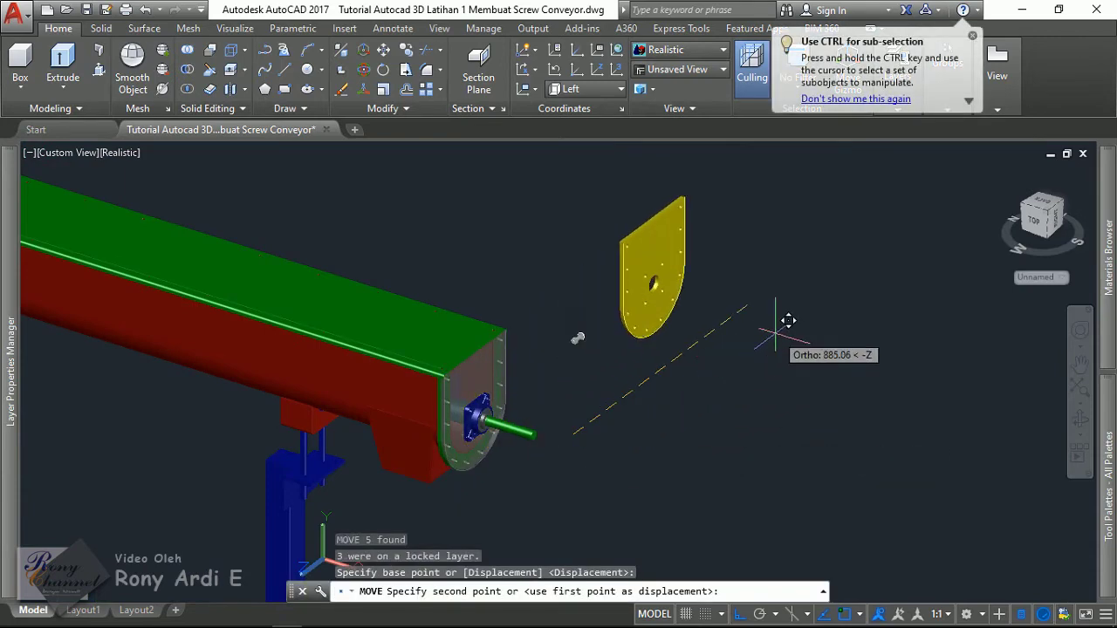
pyautogui.press('Escape')
pyautogui.scroll(3, 521, 397)
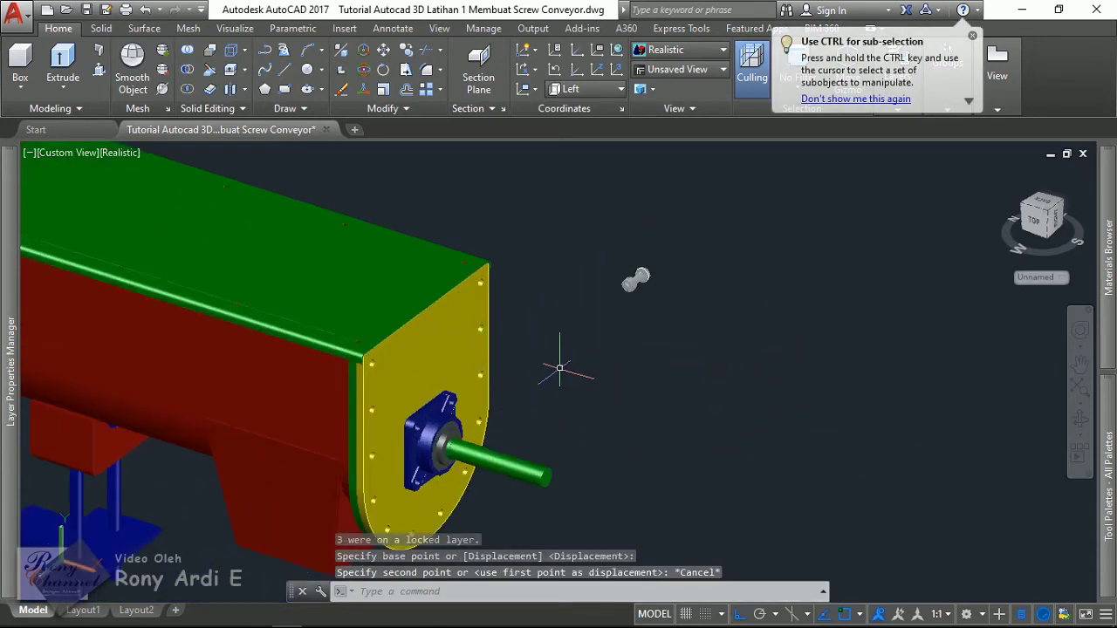
pyautogui.scroll(3, 459, 506)
pyautogui.scroll(2, 489, 454)
# Window-select the plate and its outline and move them 500 units.
pyautogui.click(527, 410)
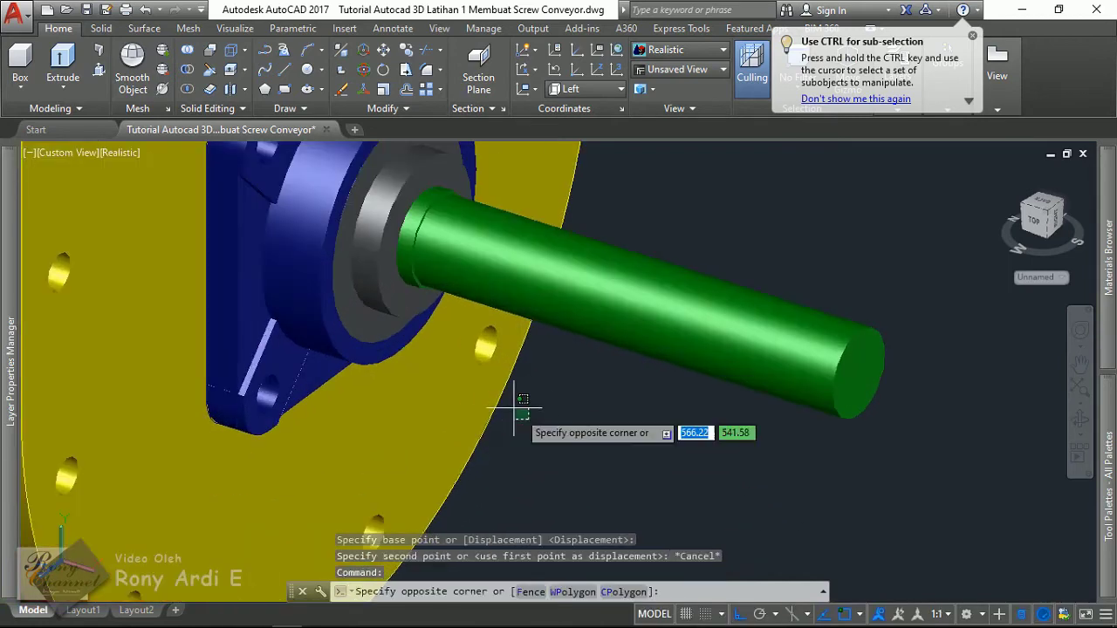
pyautogui.click(503, 386)
pyautogui.scroll(-3, 503, 387)
pyautogui.scroll(-2, 558, 454)
pyautogui.write('m')
pyautogui.press('Return')
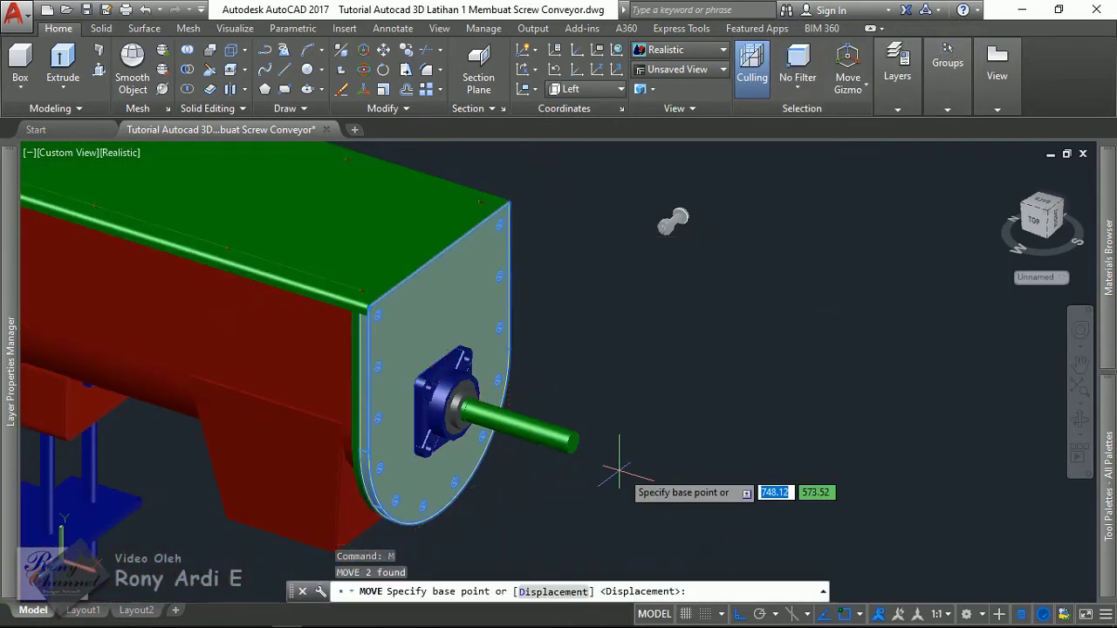
pyautogui.click(623, 466)
pyautogui.write('500')
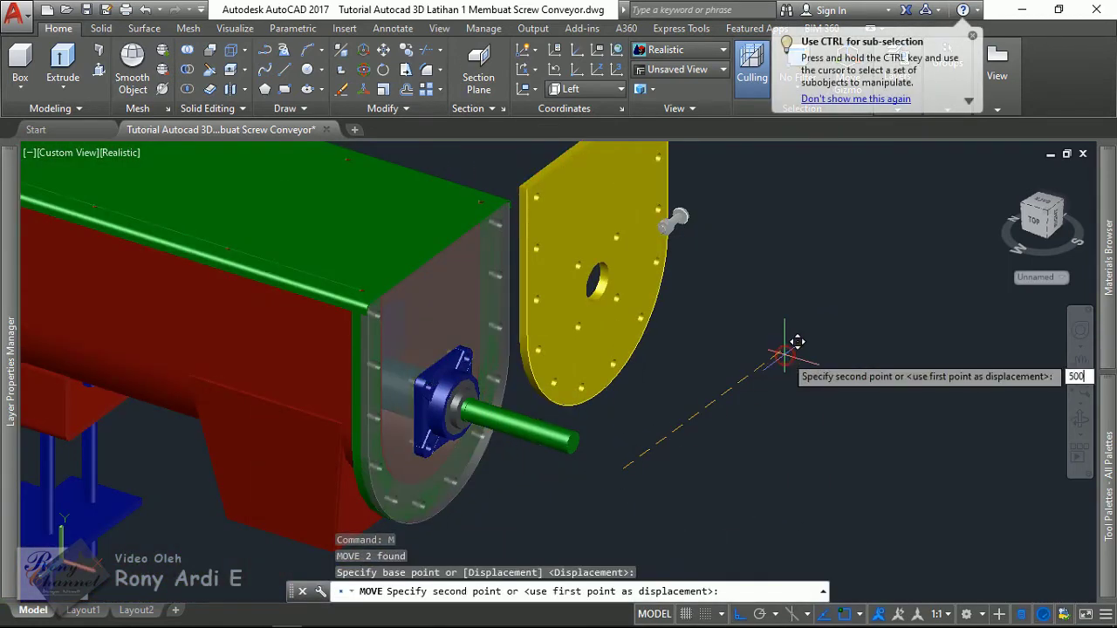
pyautogui.press('Return')
pyautogui.press('Escape')
# Move the yellow end plate 500 units back onto the conveyor end.
pyautogui.click(689, 266)
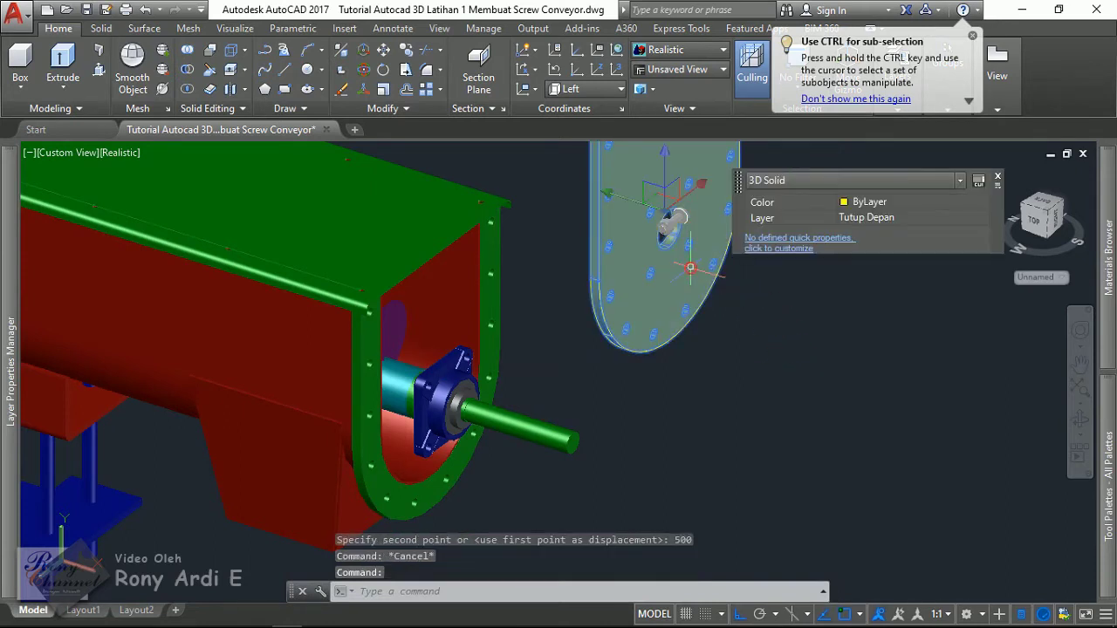
pyautogui.write('m')
pyautogui.press('Return')
pyautogui.click(831, 361)
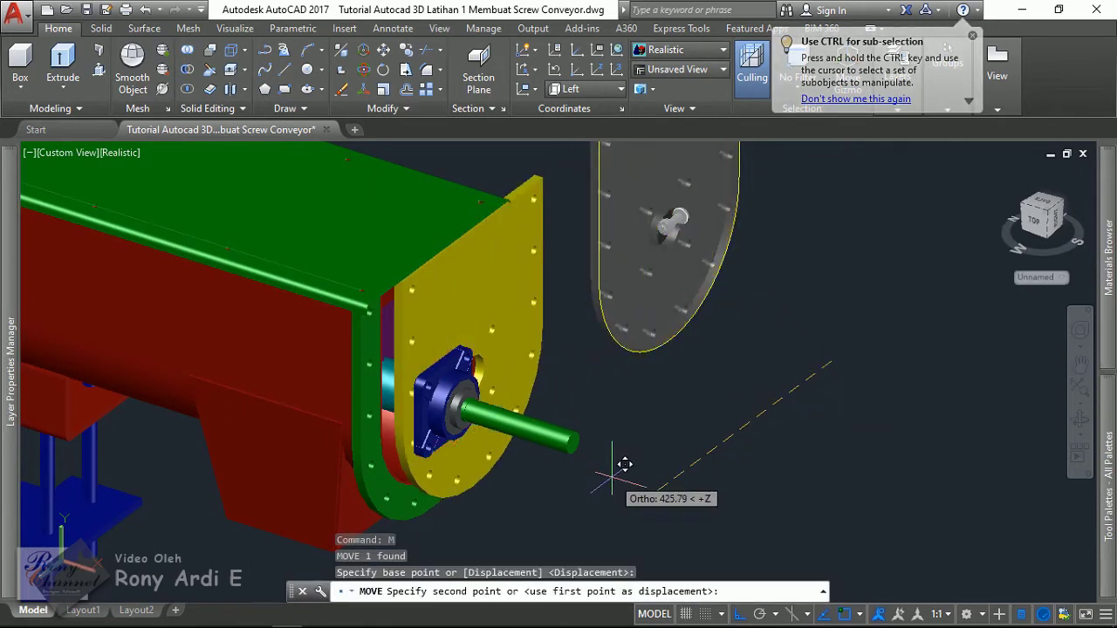
pyautogui.write('500')
pyautogui.press('Return')
pyautogui.press('Escape')
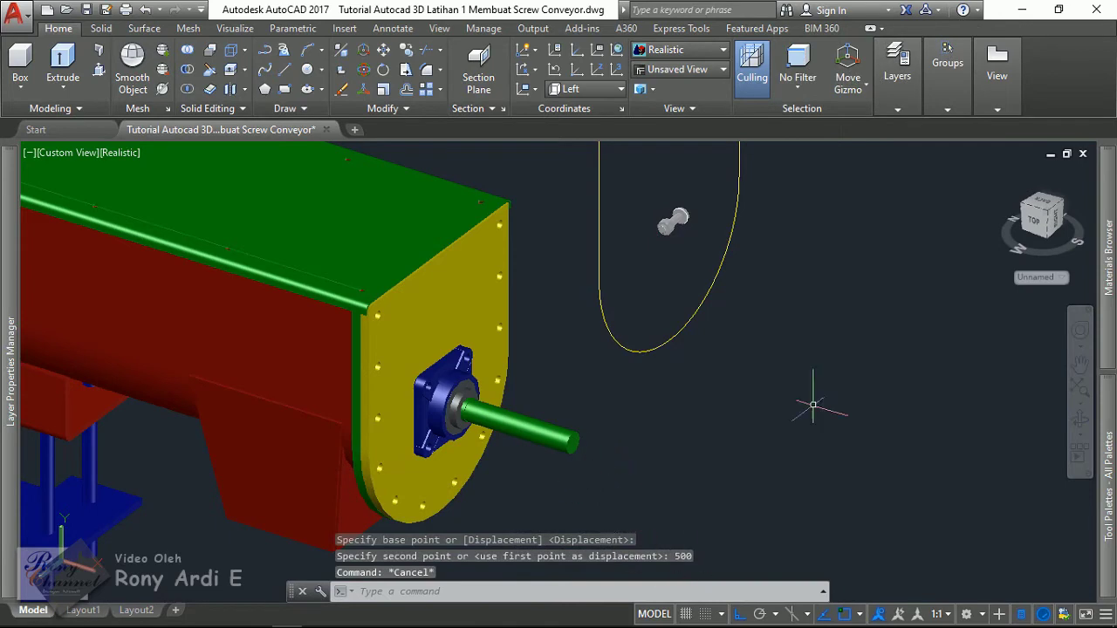
pyautogui.scroll(2, 781, 192)
pyautogui.write('o')
pyautogui.press('Return')
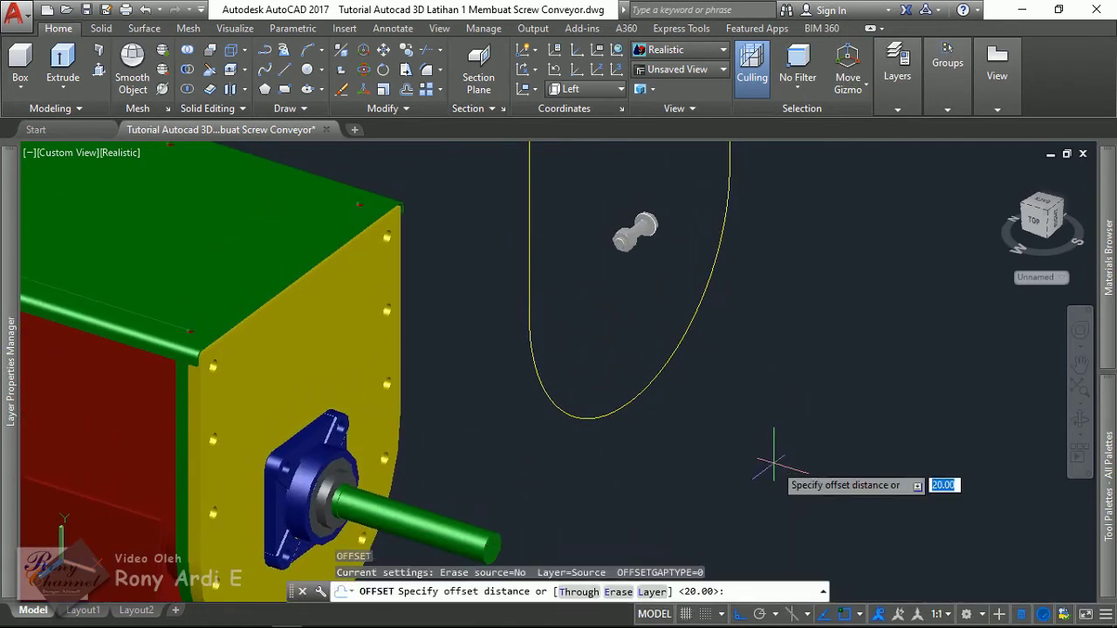
# Offset the U-shaped outline curve 20 units to its outer side.
pyautogui.write('20')
pyautogui.press('Return')
pyautogui.click(530, 279)
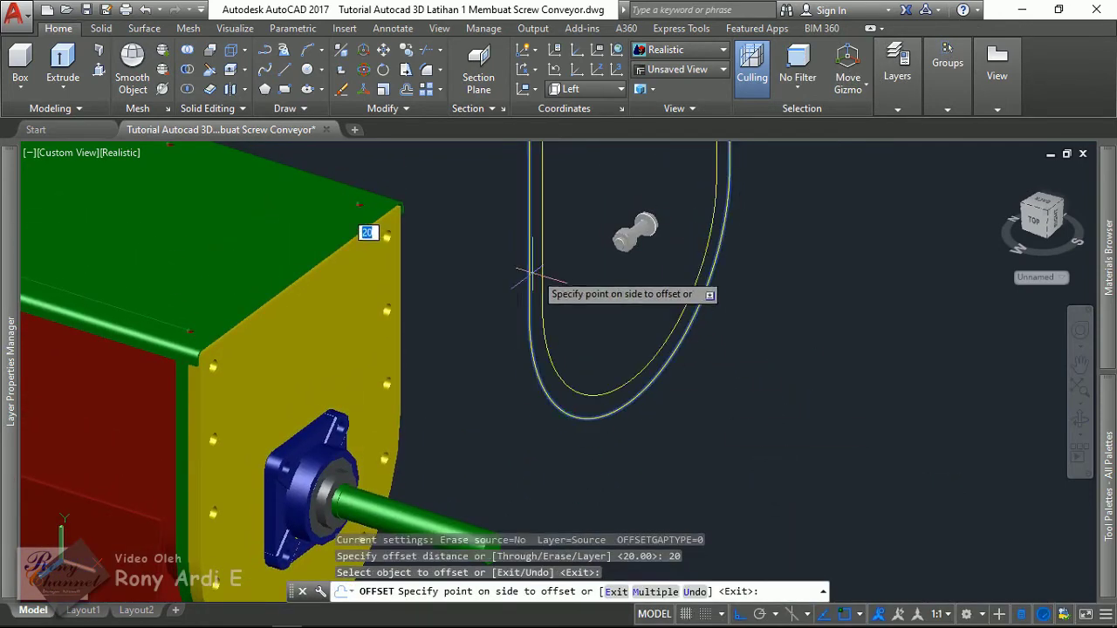
pyautogui.click(588, 233)
pyautogui.press('Escape')
pyautogui.scroll(-2, 641, 322)
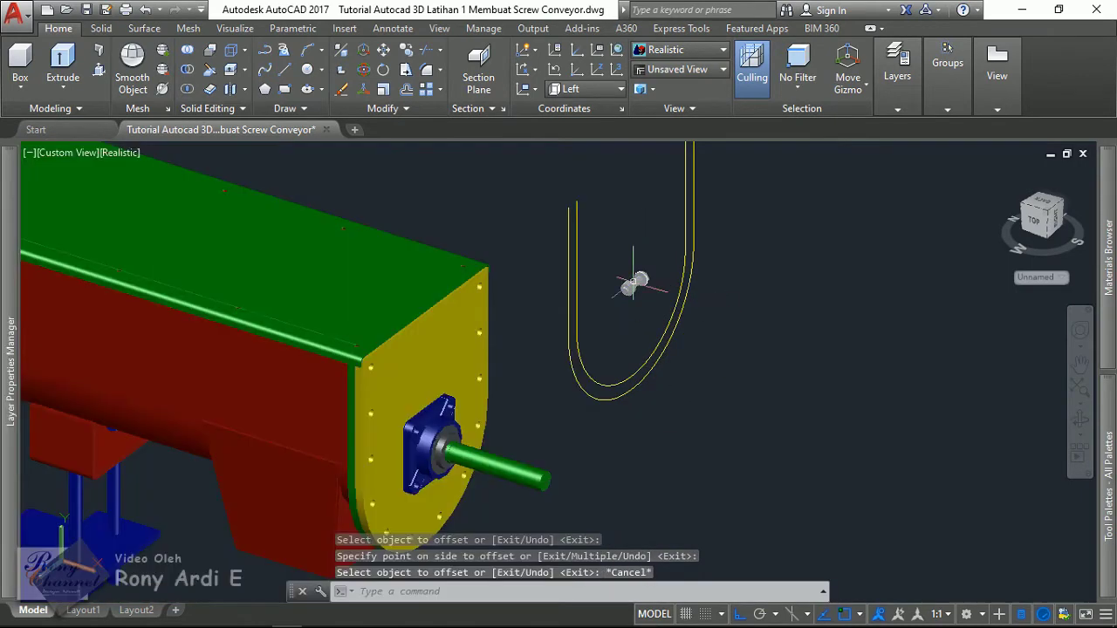
# Switch to the Front view and make a first, cancelled stretch of the curve tops.
pyautogui.click(58, 154)
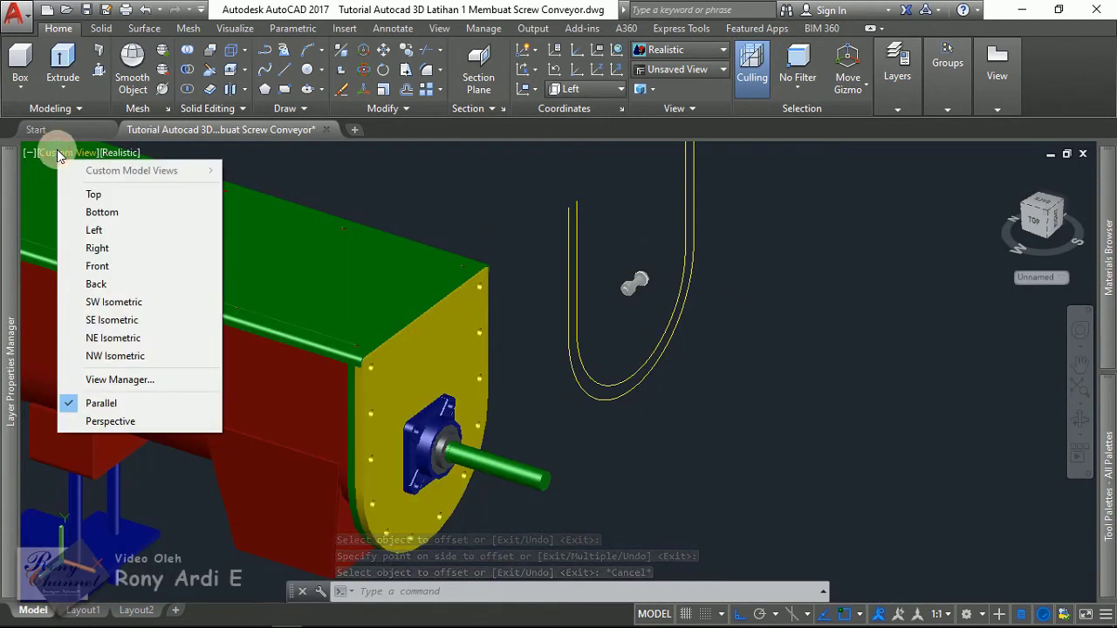
pyautogui.click(103, 265)
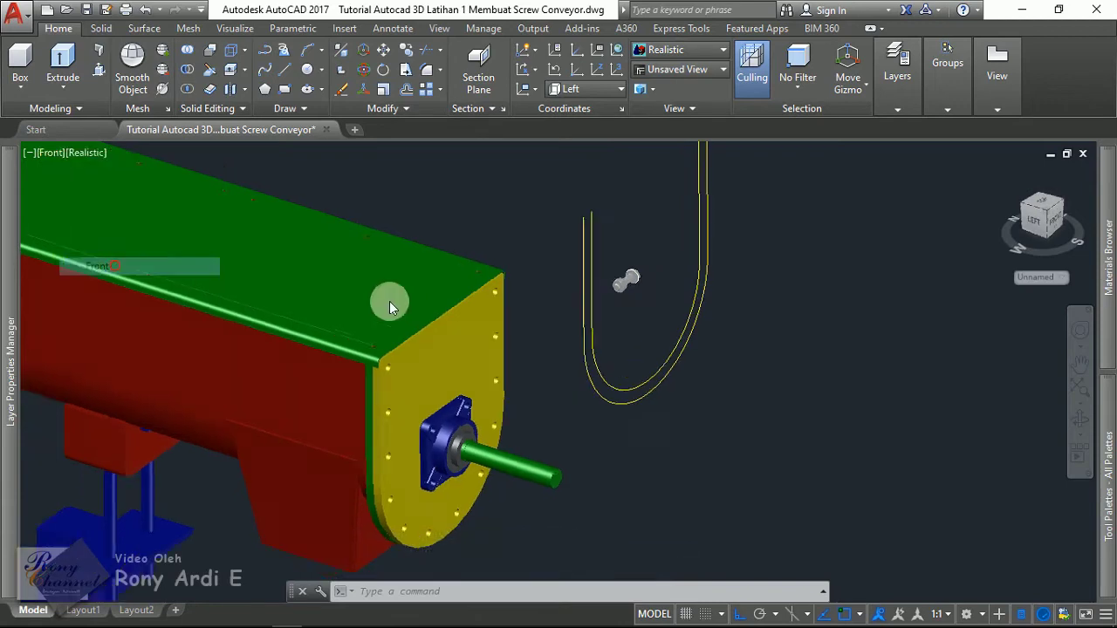
pyautogui.write('s')
pyautogui.press('Return')
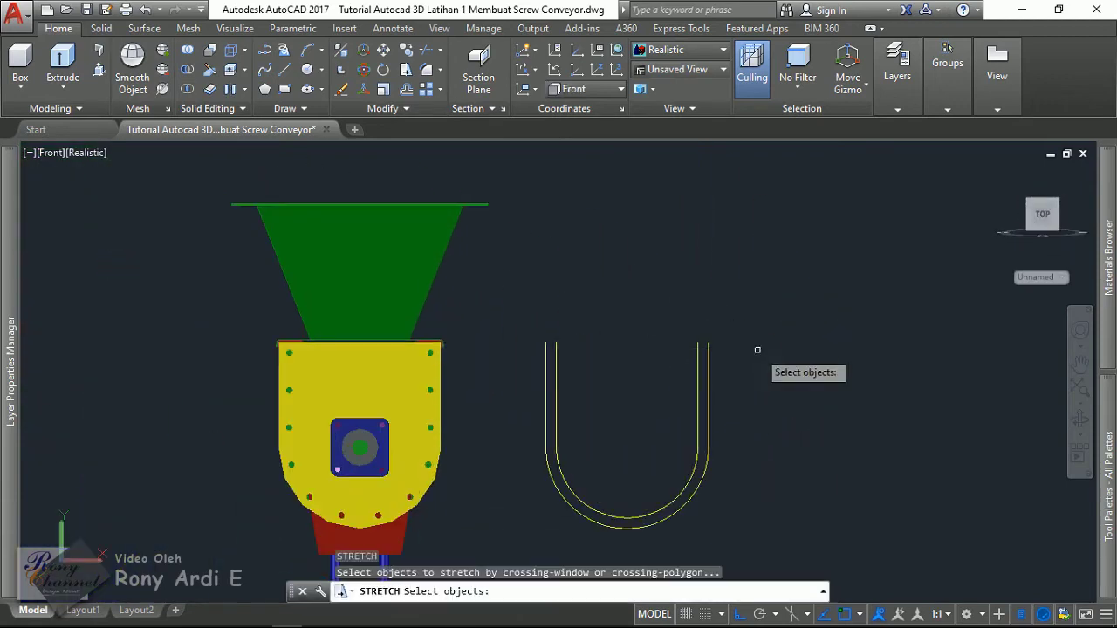
pyautogui.click(761, 349)
pyautogui.click(543, 279)
pyautogui.press('Return')
pyautogui.click(810, 296)
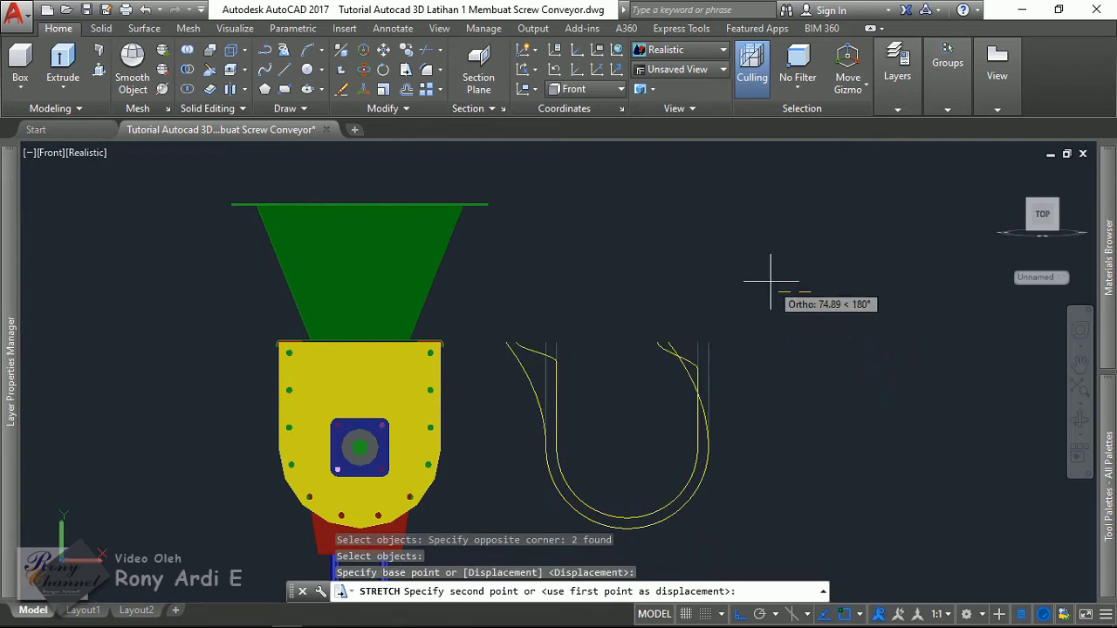
pyautogui.press('Escape')
# Stretch the outline's leg tops to lengthen them by 20.
pyautogui.scroll(3, 772, 349)
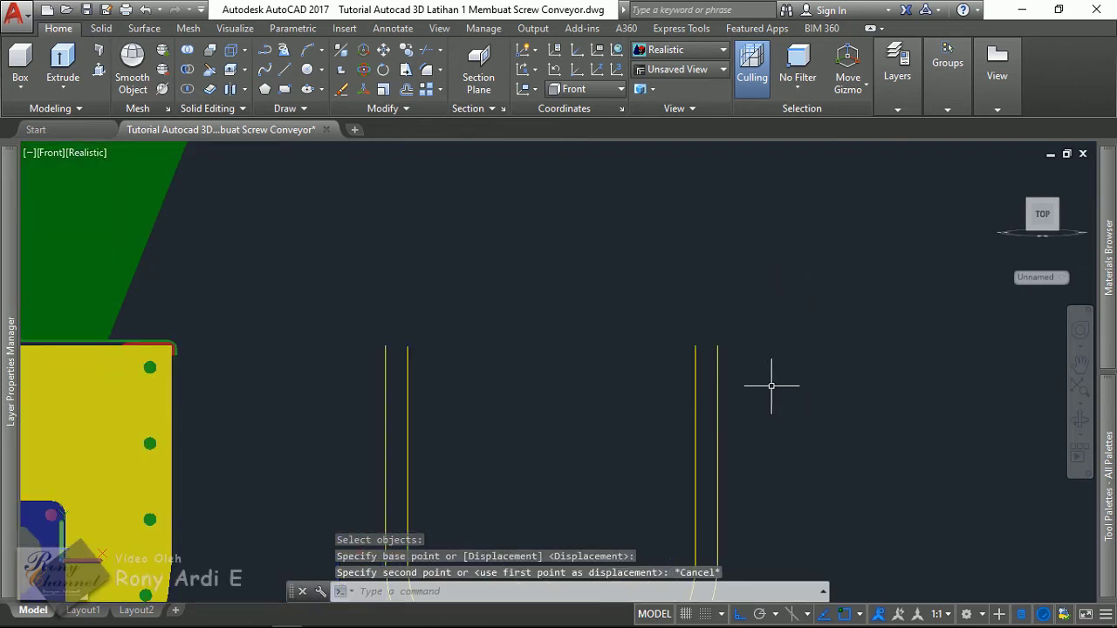
pyautogui.write('s')
pyautogui.press('Return')
pyautogui.click(808, 471)
pyautogui.click(286, 213)
pyautogui.press('Return')
pyautogui.click(804, 244)
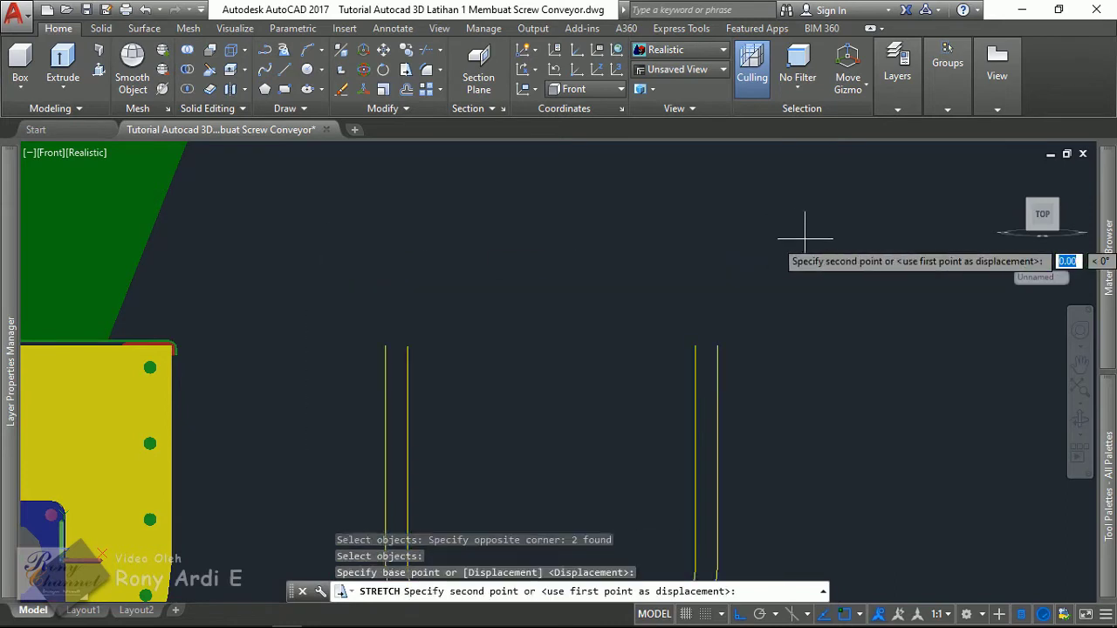
pyautogui.write('20')
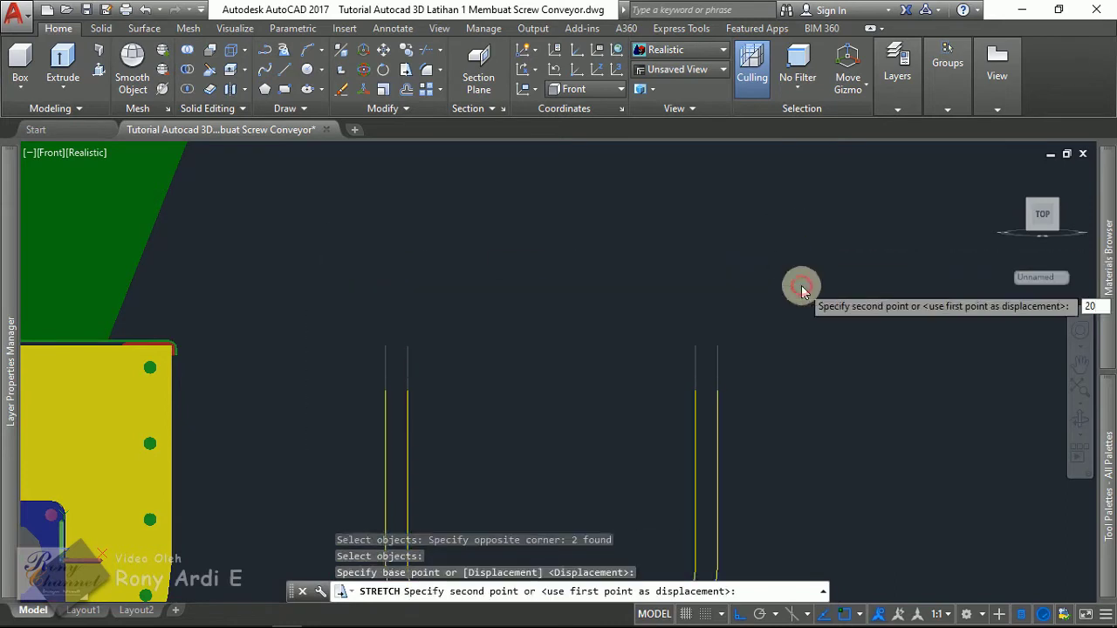
pyautogui.press('Return')
pyautogui.scroll(-3, 785, 297)
pyautogui.press('Escape')
pyautogui.scroll(2, 698, 379)
# Delete the leftover spline and move the U-shaped outline 500 units to the left.
pyautogui.click(698, 378)
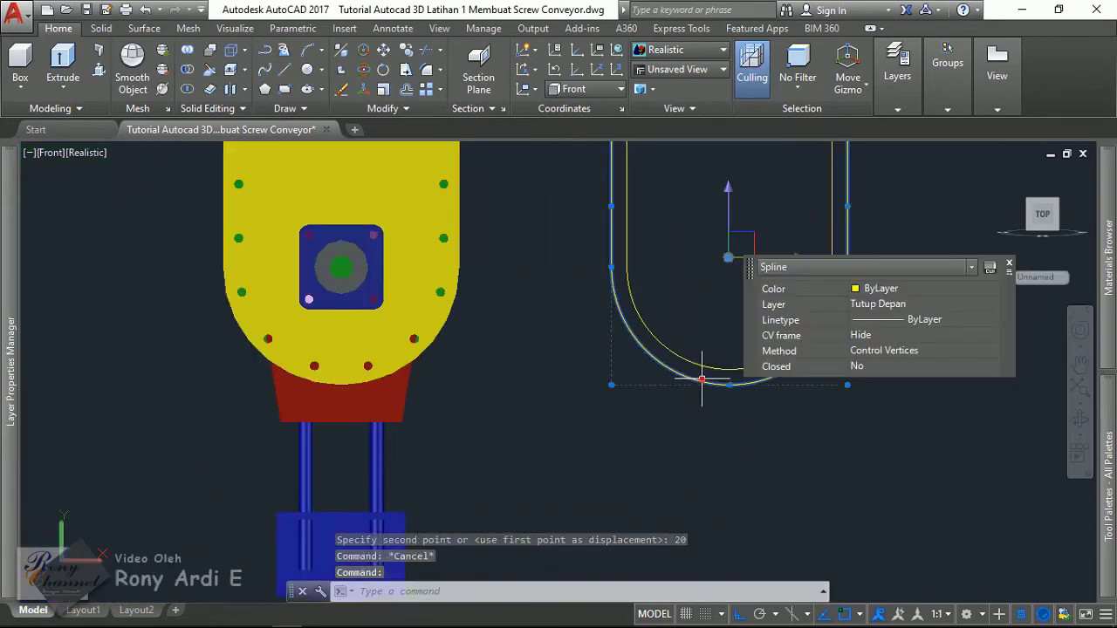
pyautogui.press('Delete')
pyautogui.scroll(-4, 698, 379)
pyautogui.click(741, 427)
pyautogui.click(685, 354)
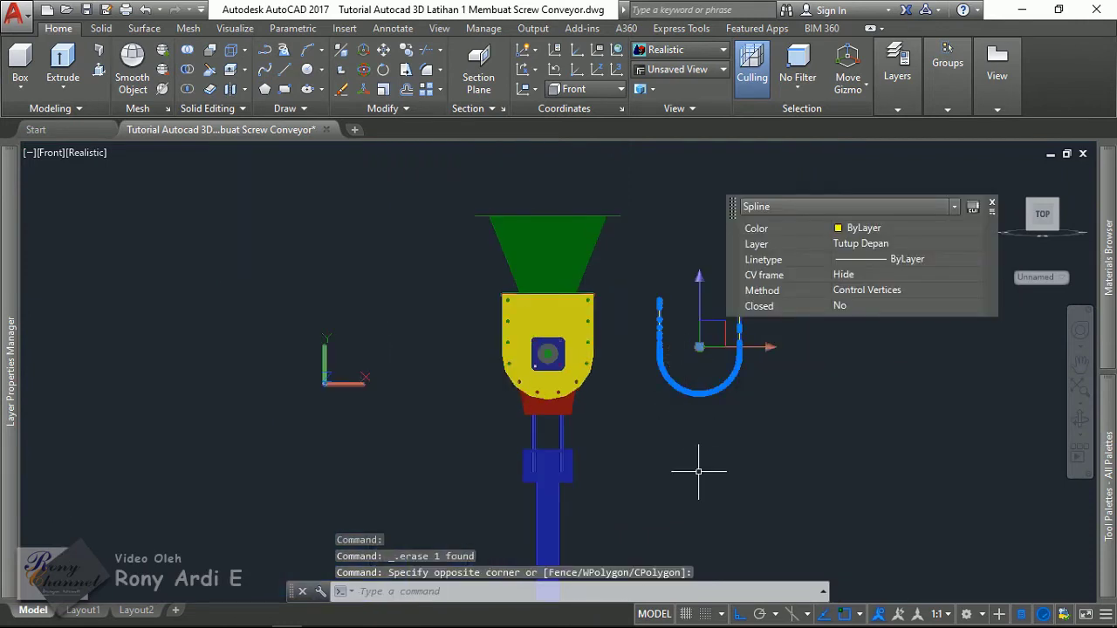
pyautogui.write('m')
pyautogui.press('Return')
pyautogui.click(850, 417)
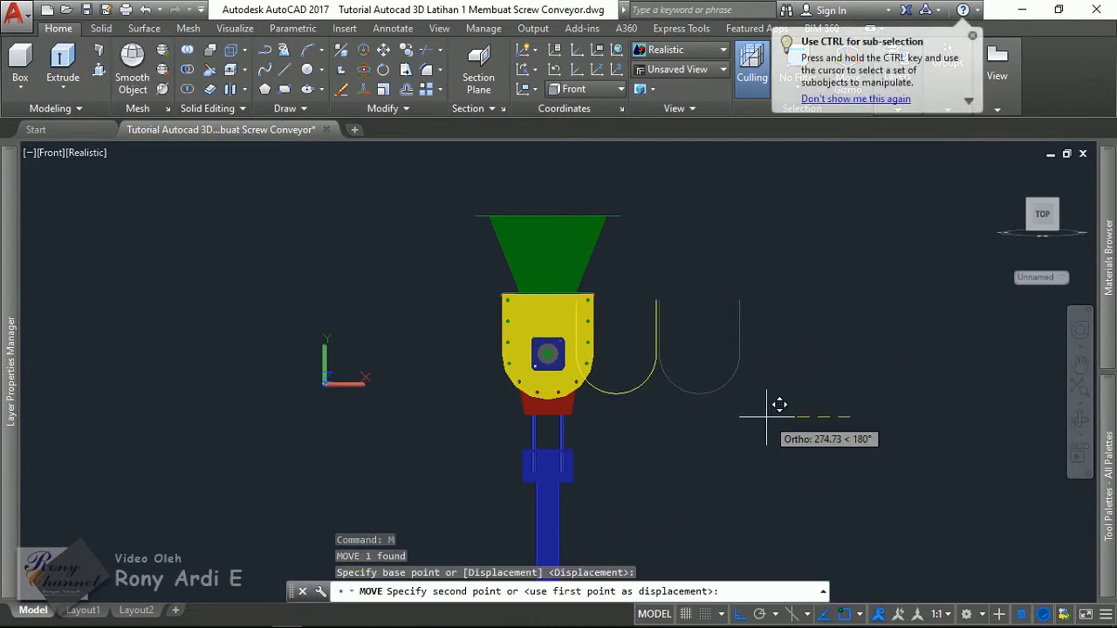
pyautogui.write('500')
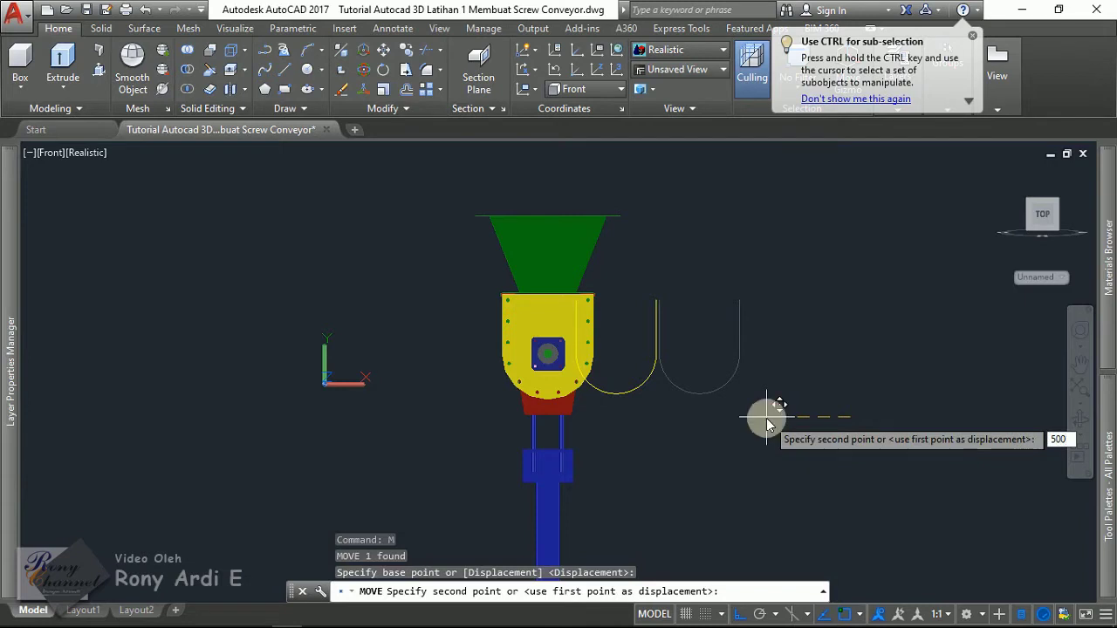
pyautogui.press('Return')
pyautogui.scroll(-2, 646, 241)
pyautogui.scroll(-1, 647, 240)
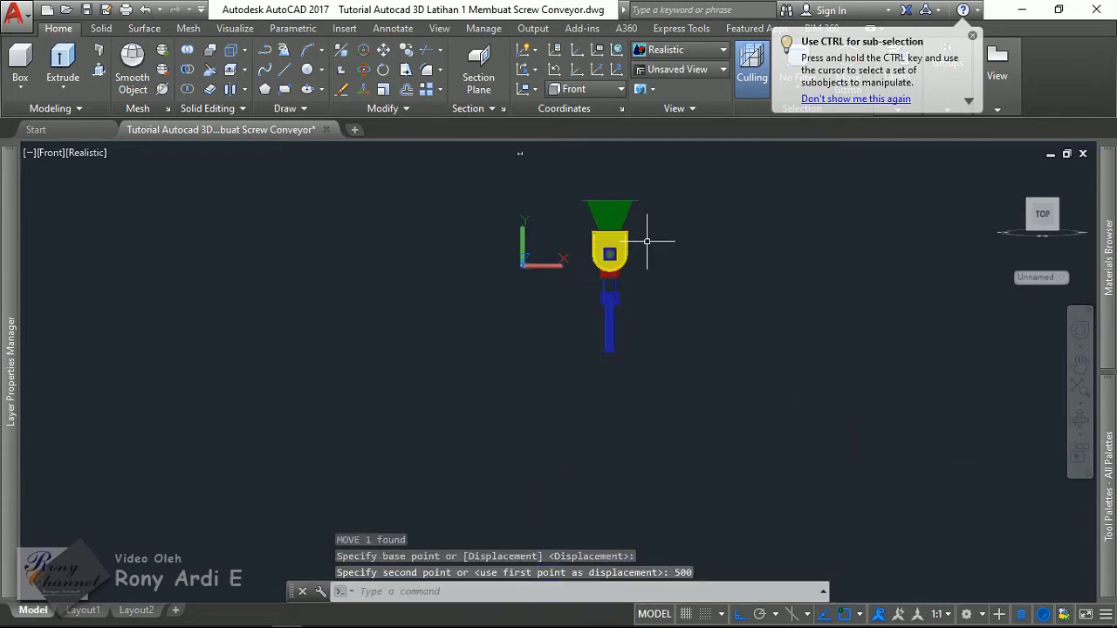
pyautogui.click(50, 153)
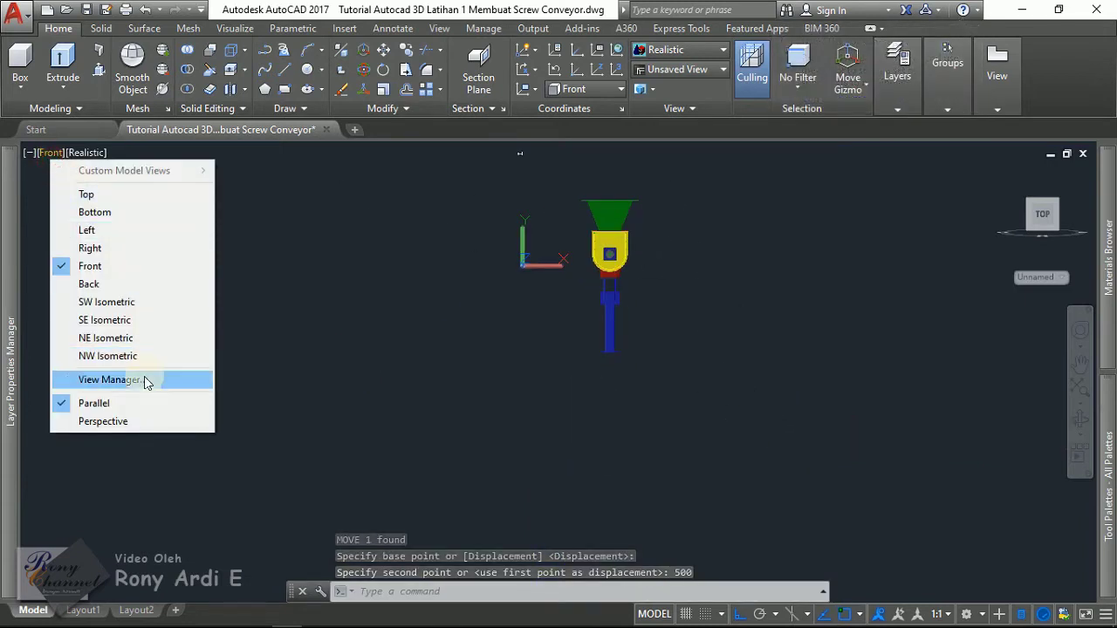
# Switch to SW Isometric, zoom in, and select the bolt, washer and nut.
pyautogui.click(106, 302)
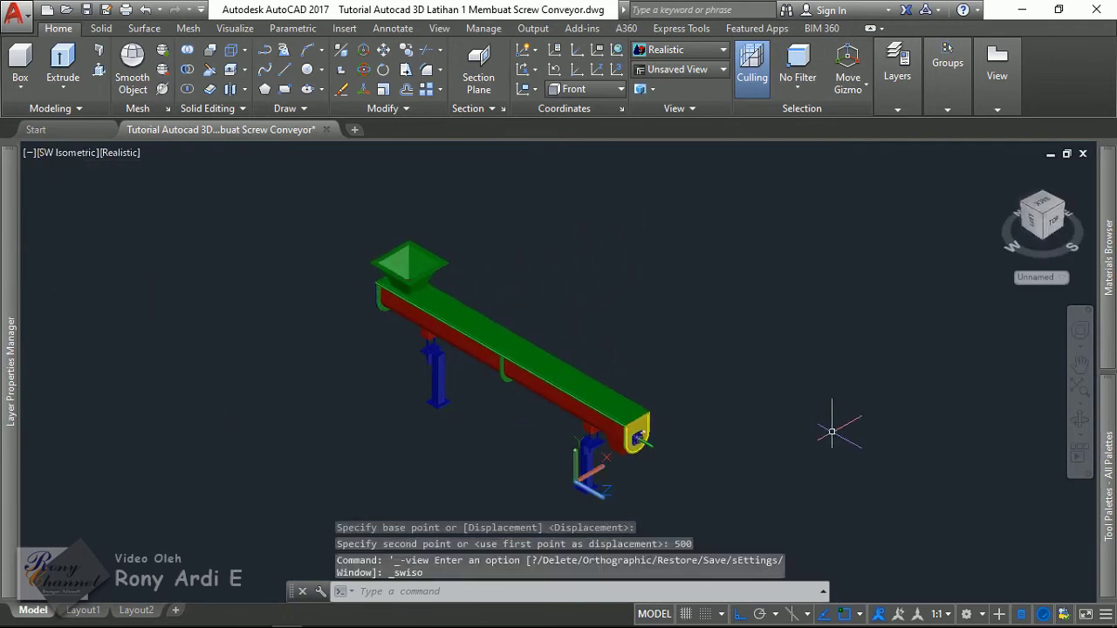
pyautogui.scroll(3, 667, 421)
pyautogui.scroll(3, 641, 437)
pyautogui.scroll(3, 641, 436)
pyautogui.scroll(2, 641, 437)
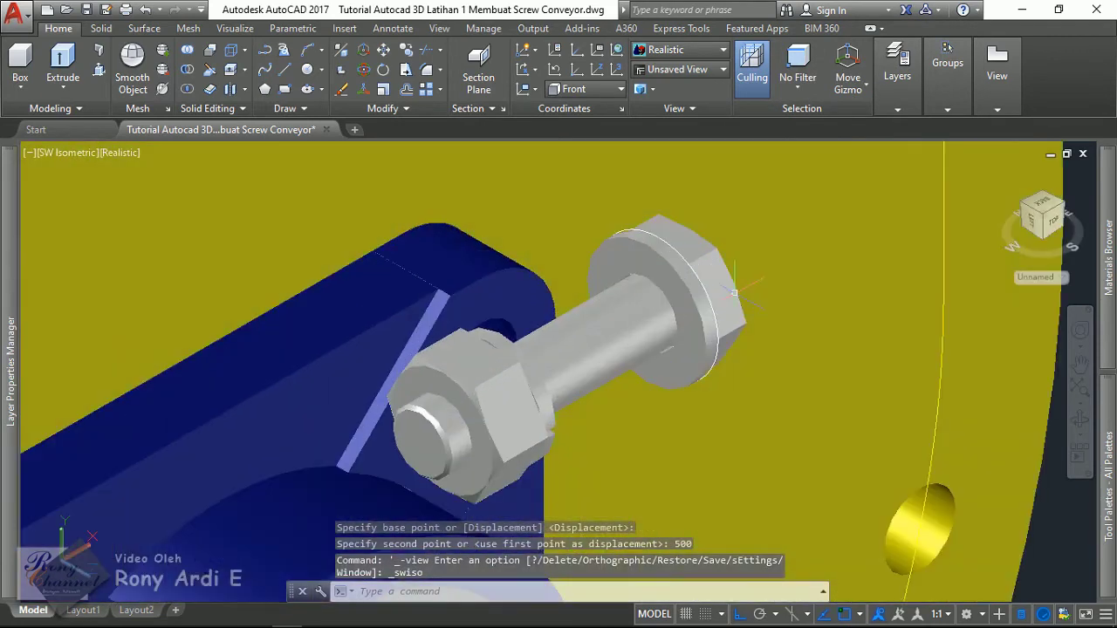
pyautogui.click(730, 293)
pyautogui.click(711, 300)
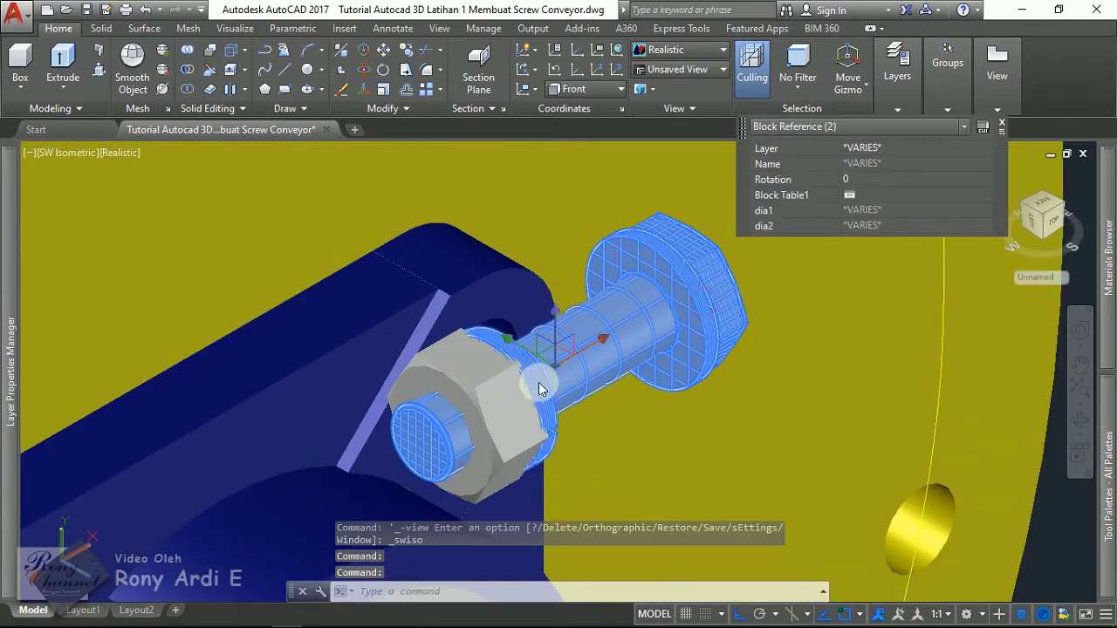
pyautogui.click(515, 404)
# Start 3DALIGN on the selected bolt assembly and zoom toward the source base point.
pyautogui.scroll(-3, 514, 404)
pyautogui.scroll(-2, 361, 411)
pyautogui.moveTo(361, 411)
pyautogui.mouseDown(button='middle')
pyautogui.moveTo(697, 348)
pyautogui.moveTo(643, 270)
pyautogui.mouseUp(button='middle')
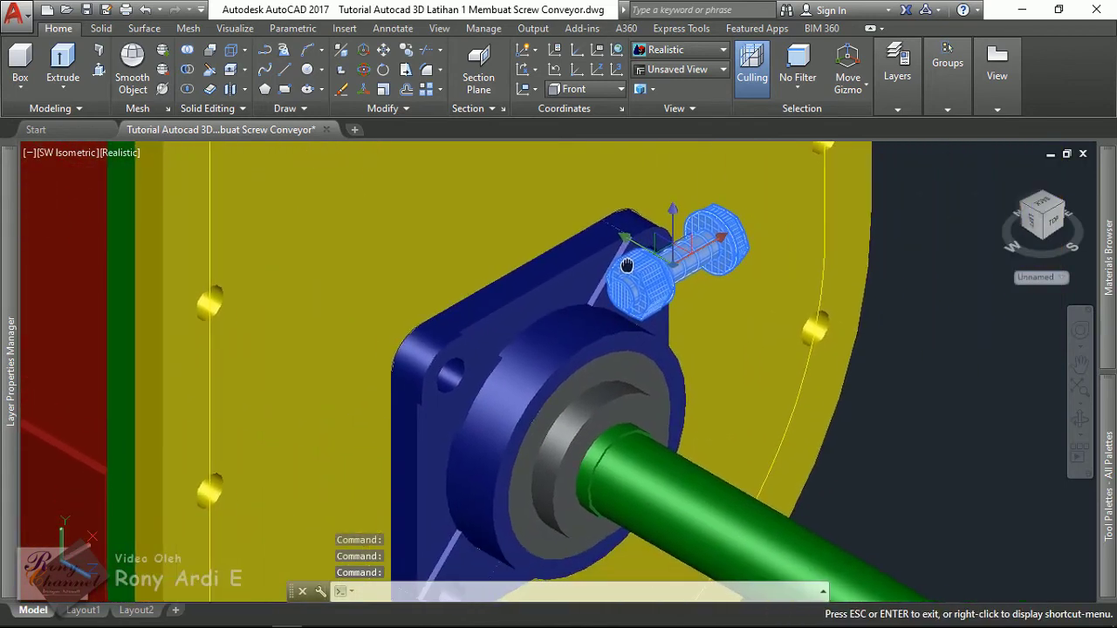
pyautogui.write('3DALIGN')
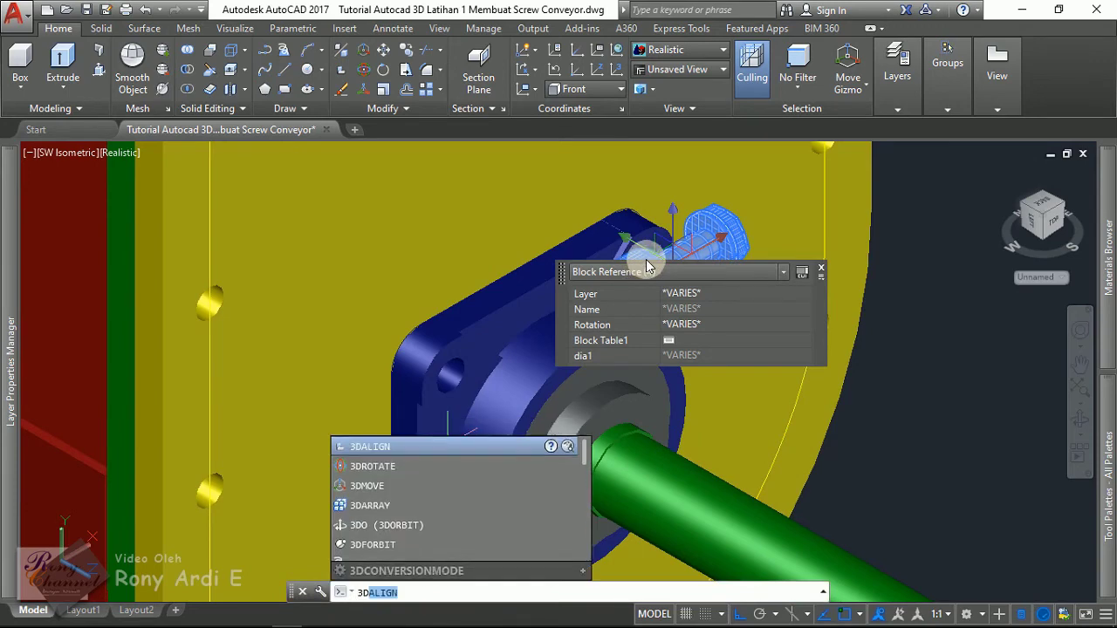
pyautogui.click(390, 447)
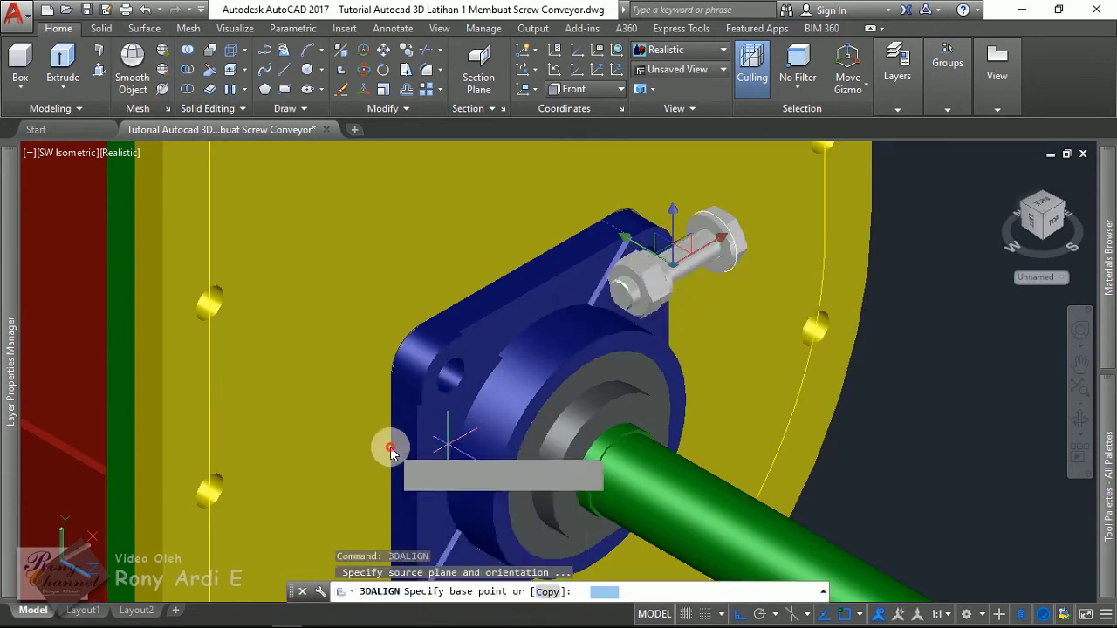
pyautogui.scroll(3, 730, 222)
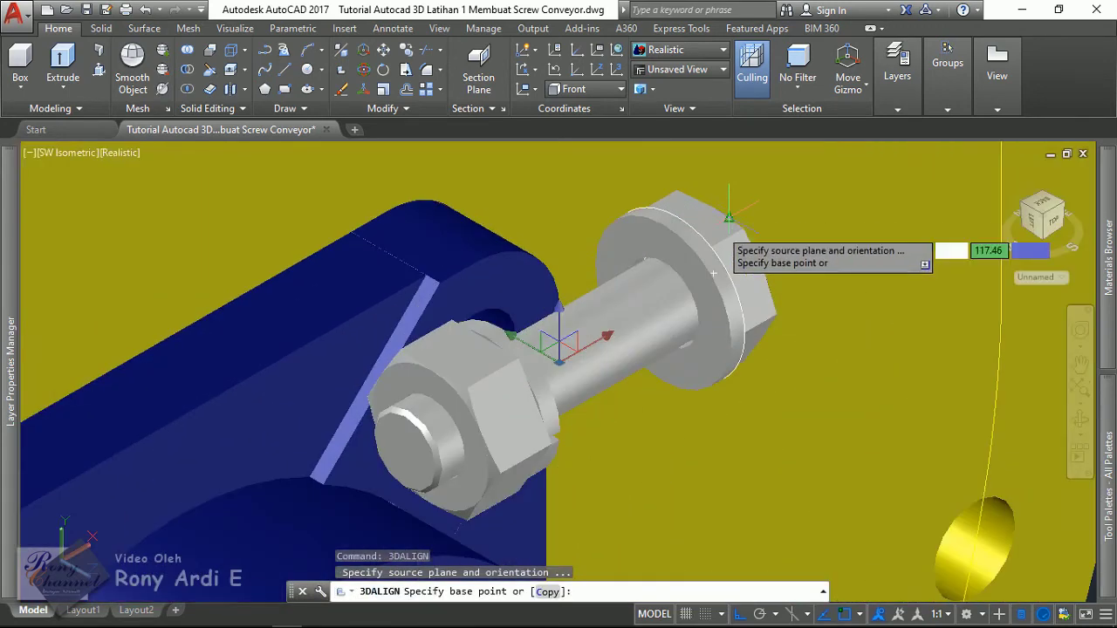
pyautogui.scroll(2, 715, 231)
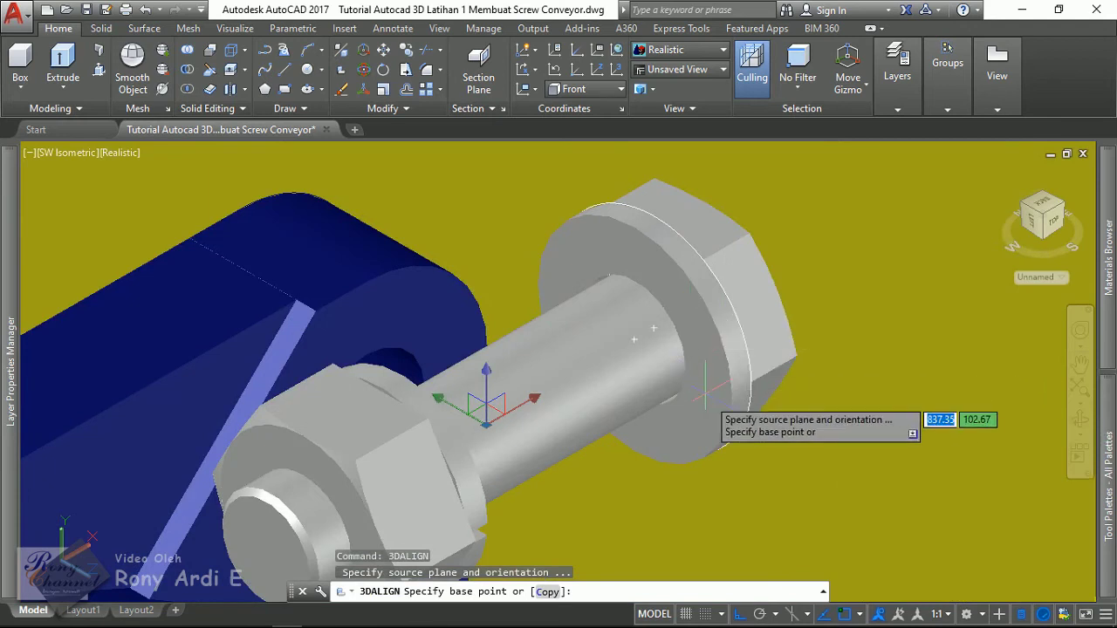
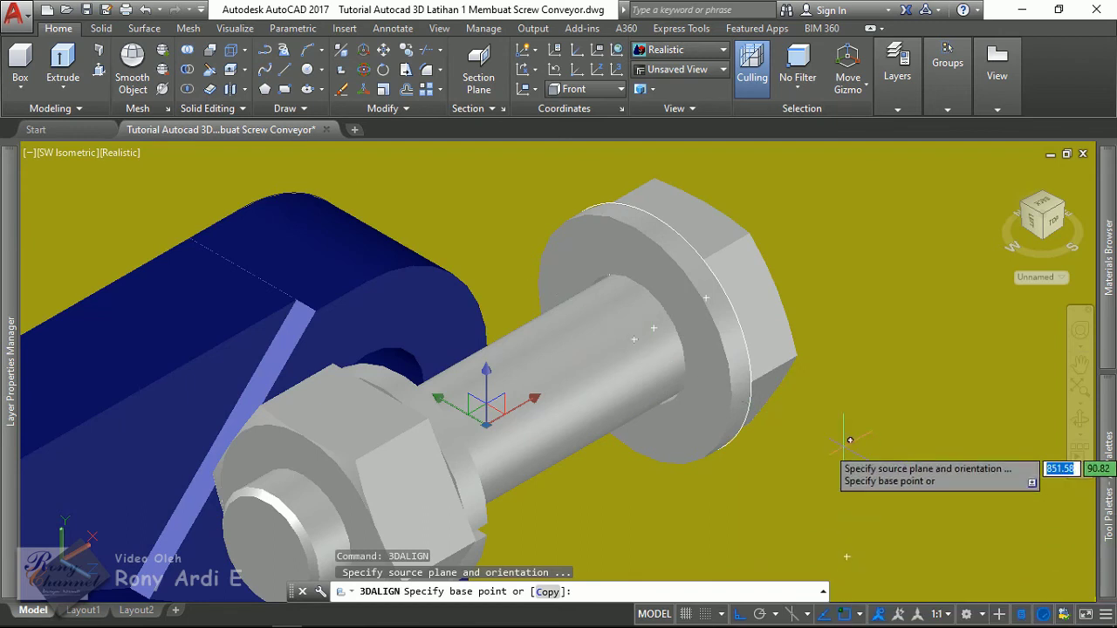
# Set the bolt's 3DALIGN source points: its centre and a second point along the bolt.
pyautogui.write('cen')
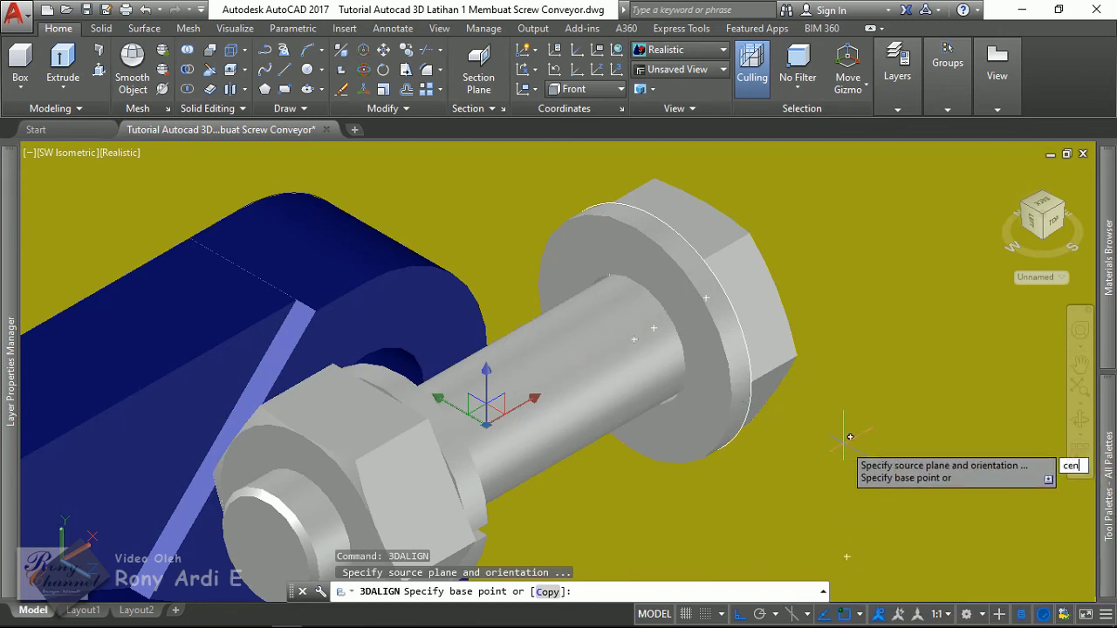
pyautogui.press('Return')
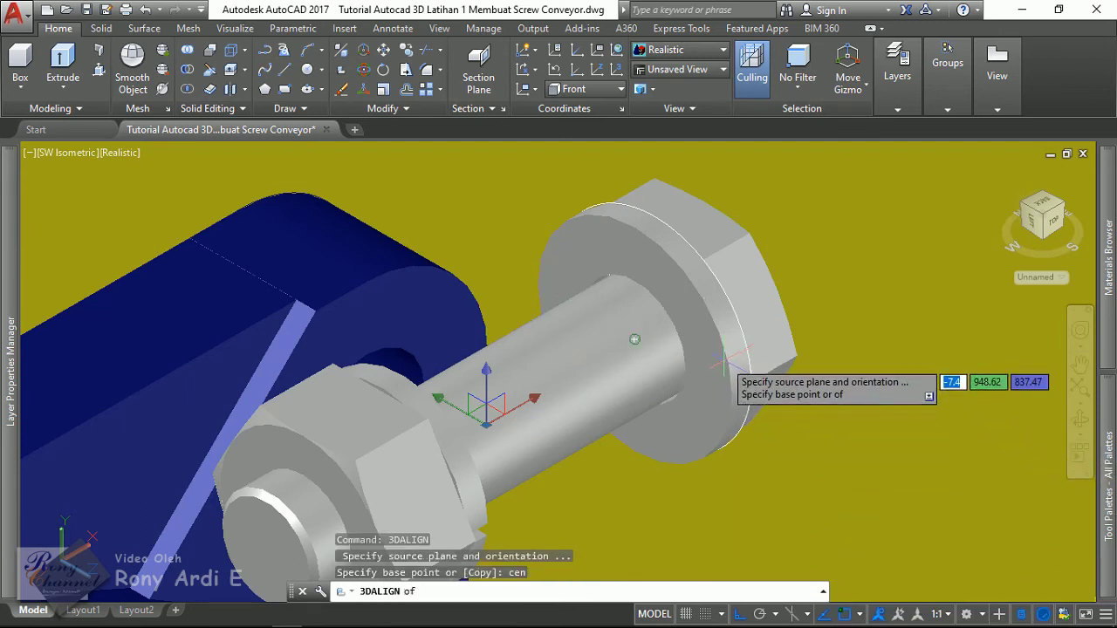
pyautogui.click(725, 361)
pyautogui.scroll(-5, 725, 361)
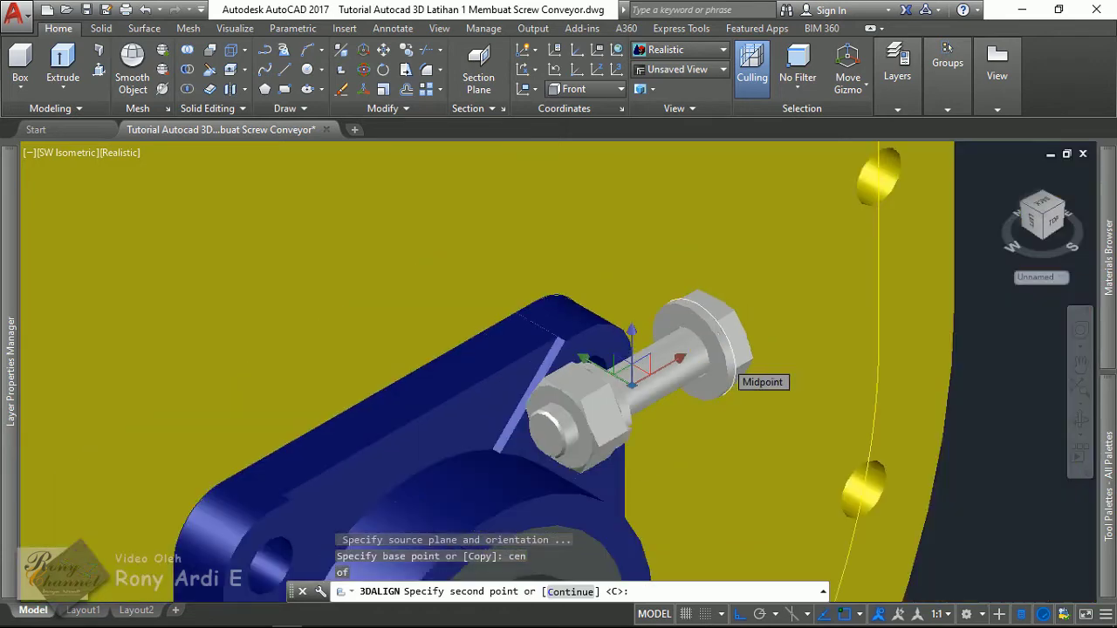
pyautogui.scroll(4, 698, 227)
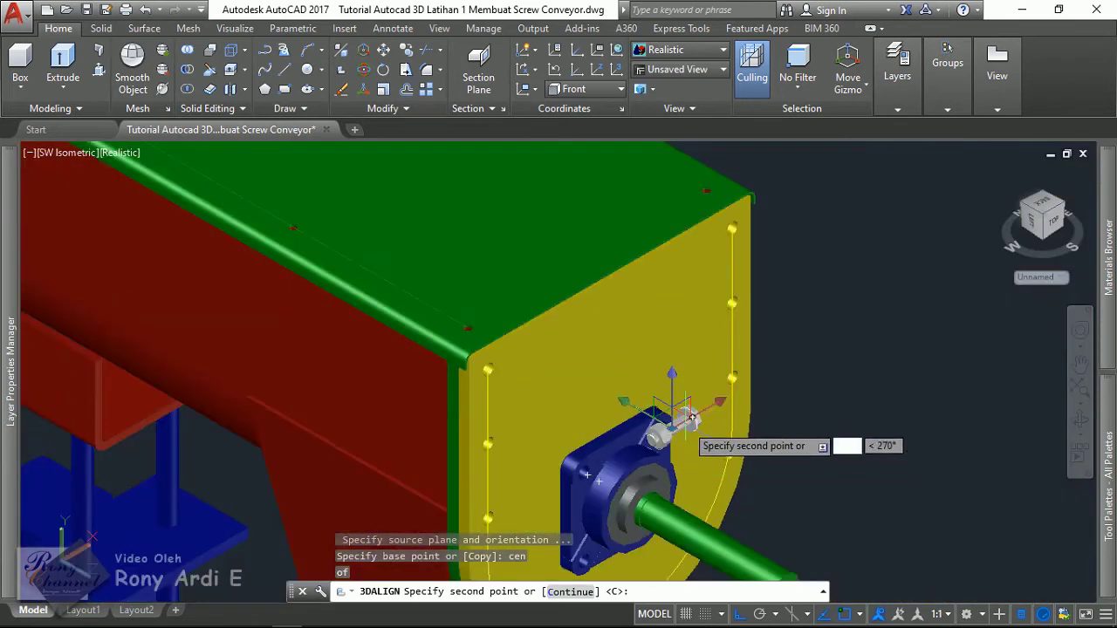
pyautogui.click(714, 153)
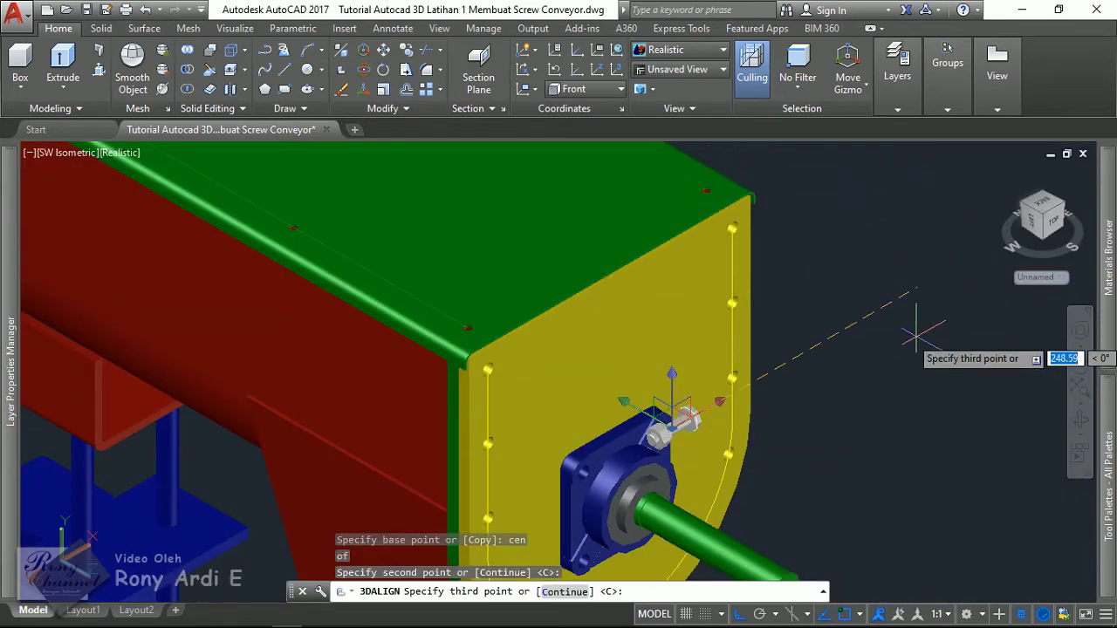
pyautogui.press('Return')
pyautogui.scroll(2, 672, 419)
pyautogui.scroll(3, 628, 367)
pyautogui.scroll(2, 563, 302)
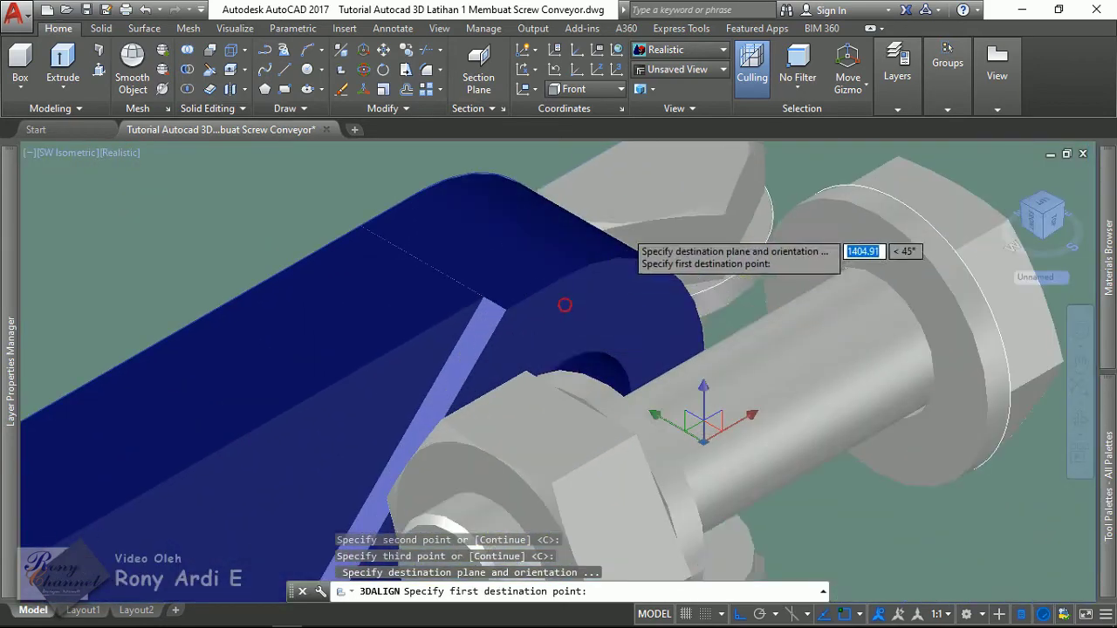
pyautogui.scroll(-5, 558, 323)
pyautogui.scroll(2, 387, 407)
pyautogui.scroll(-3, 453, 349)
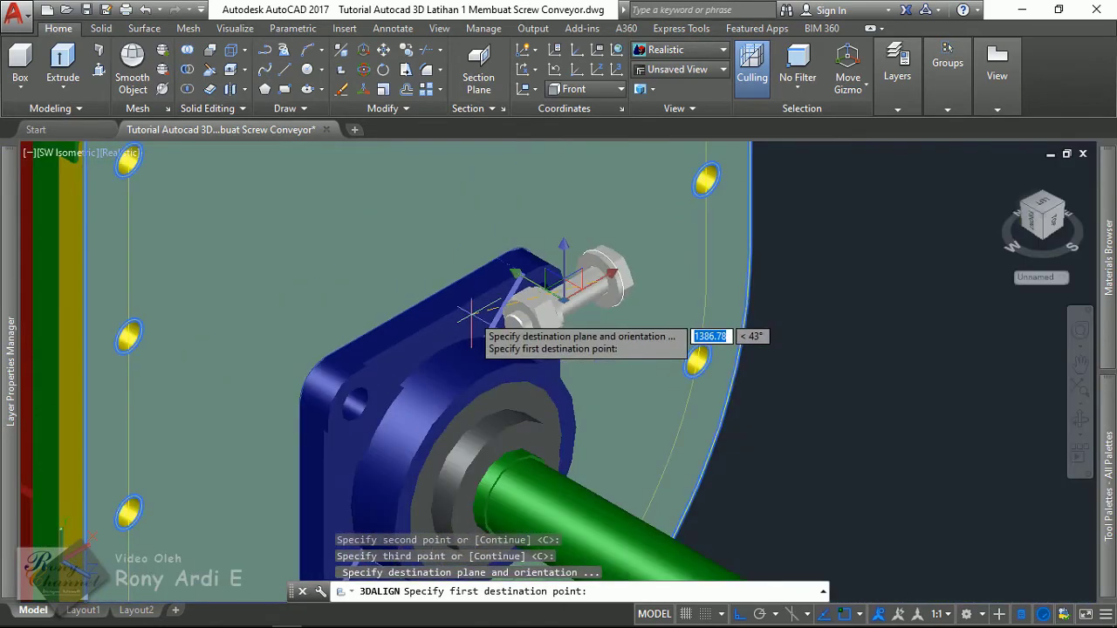
pyautogui.scroll(2, 436, 349)
pyautogui.scroll(-3, 384, 419)
pyautogui.scroll(3, 371, 436)
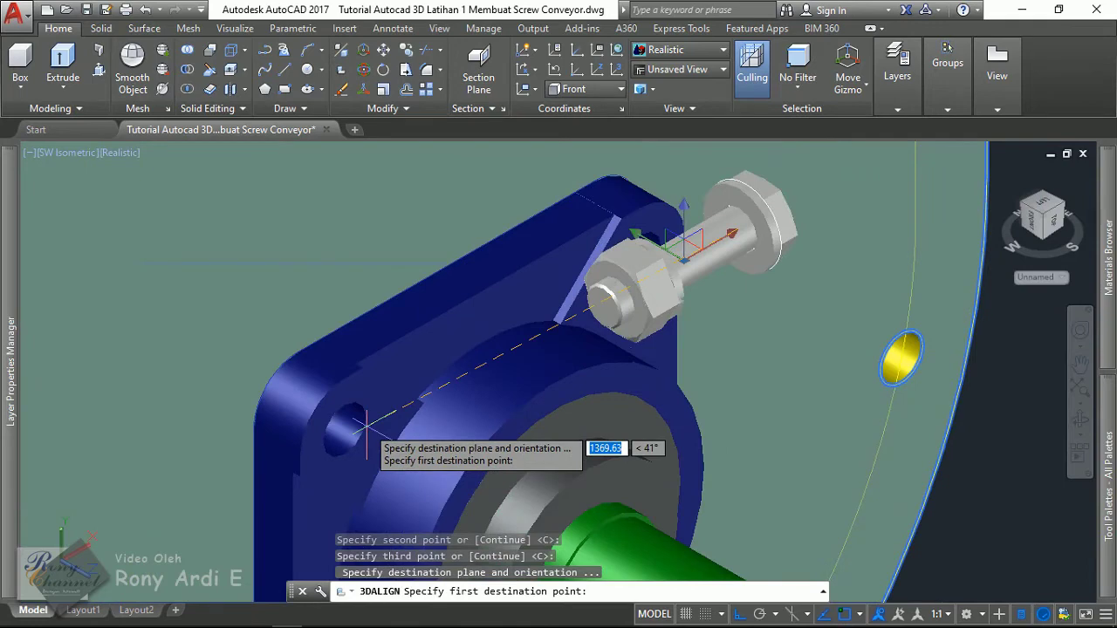
# Align the bolt and nut to the centre of the bearing's upper mounting hole.
pyautogui.write('cen')
pyautogui.press('Return')
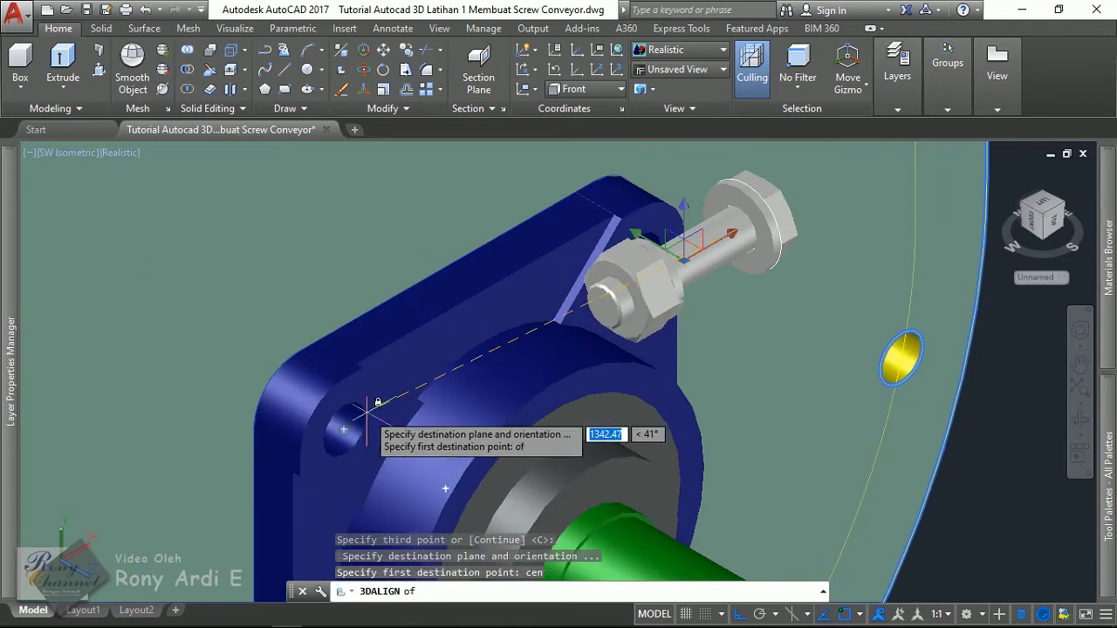
pyautogui.click(367, 415)
pyautogui.scroll(-5, 367, 415)
pyautogui.scroll(-2, 384, 367)
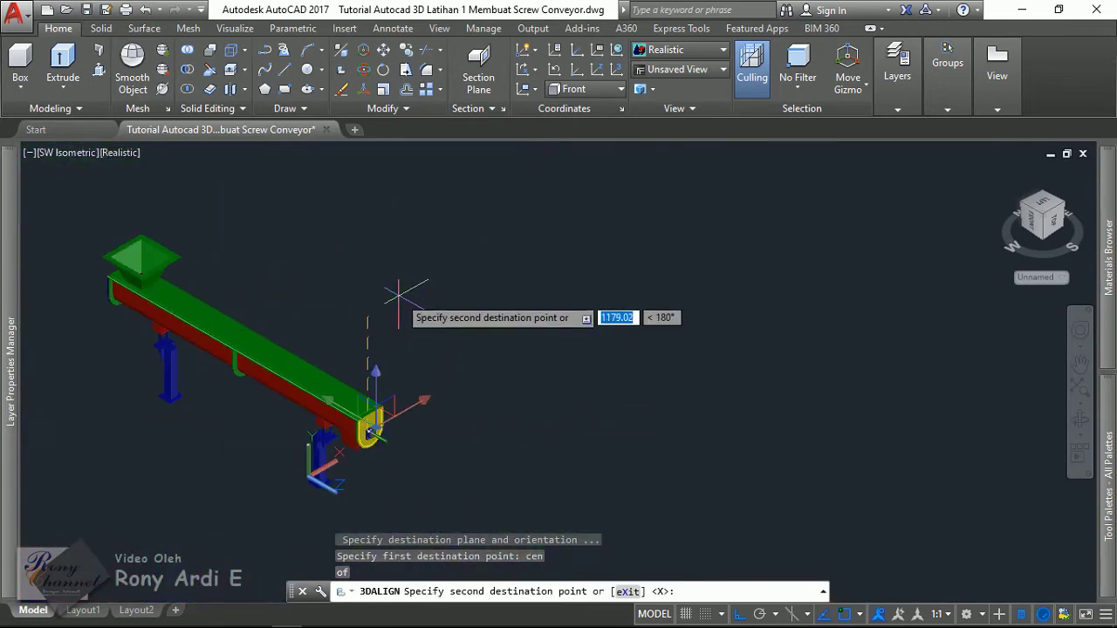
pyautogui.click(384, 419)
pyautogui.scroll(4, 384, 428)
pyautogui.scroll(2, 401, 445)
pyautogui.press('Return')
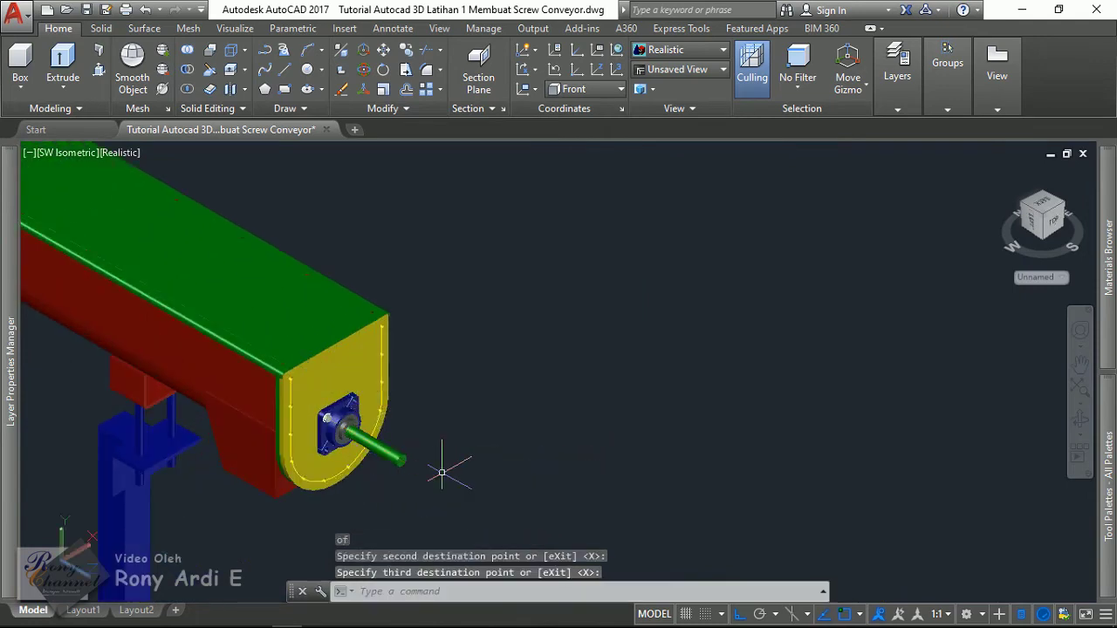
pyautogui.scroll(2, 427, 436)
pyautogui.scroll(4, 411, 397)
pyautogui.scroll(-1, 410, 397)
pyautogui.scroll(-5, 523, 383)
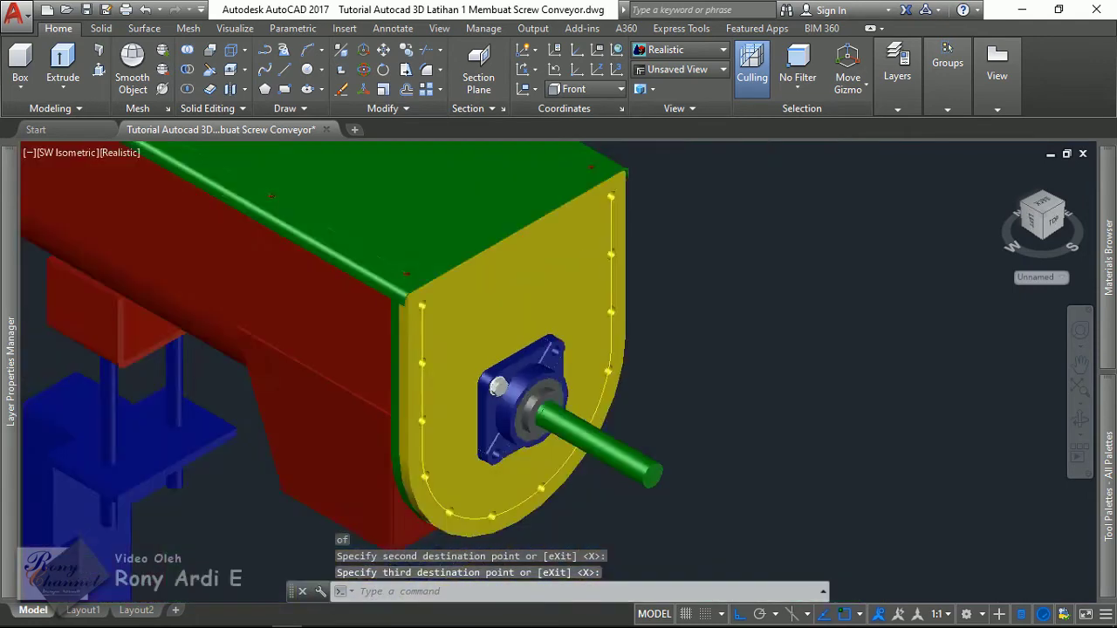
pyautogui.scroll(-1, 538, 296)
pyautogui.moveTo(539, 287); pyautogui.dragTo(575, 297, button='middle')
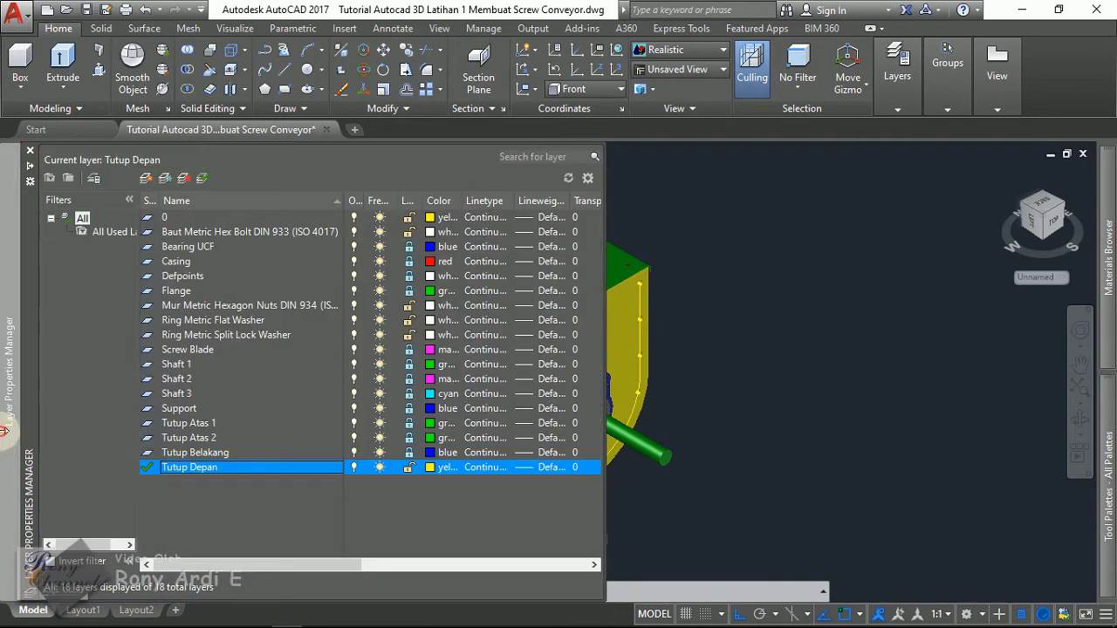
# Select all layers except hex bolt, nut, washer, Casing, Tutup Depan and Tutup Belakang.
pyautogui.hotkey('ctrl', 'a')
pyautogui.keyDown('ctrl'); pyautogui.click(225, 229); pyautogui.keyUp('ctrl')
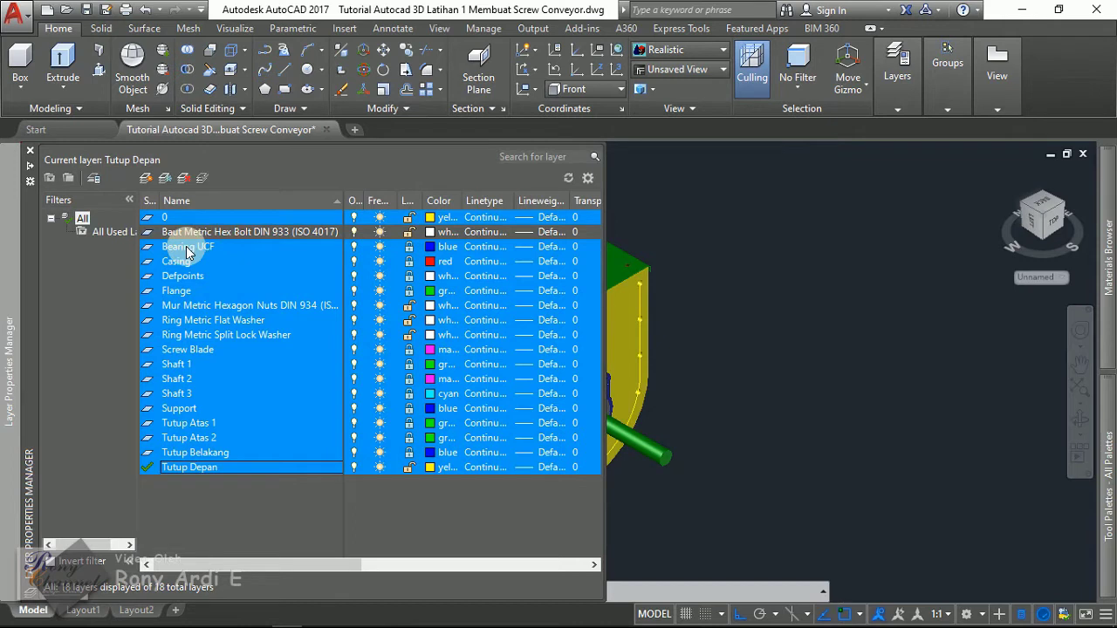
pyautogui.keyDown('ctrl'); pyautogui.click(179, 262); pyautogui.keyUp('ctrl')
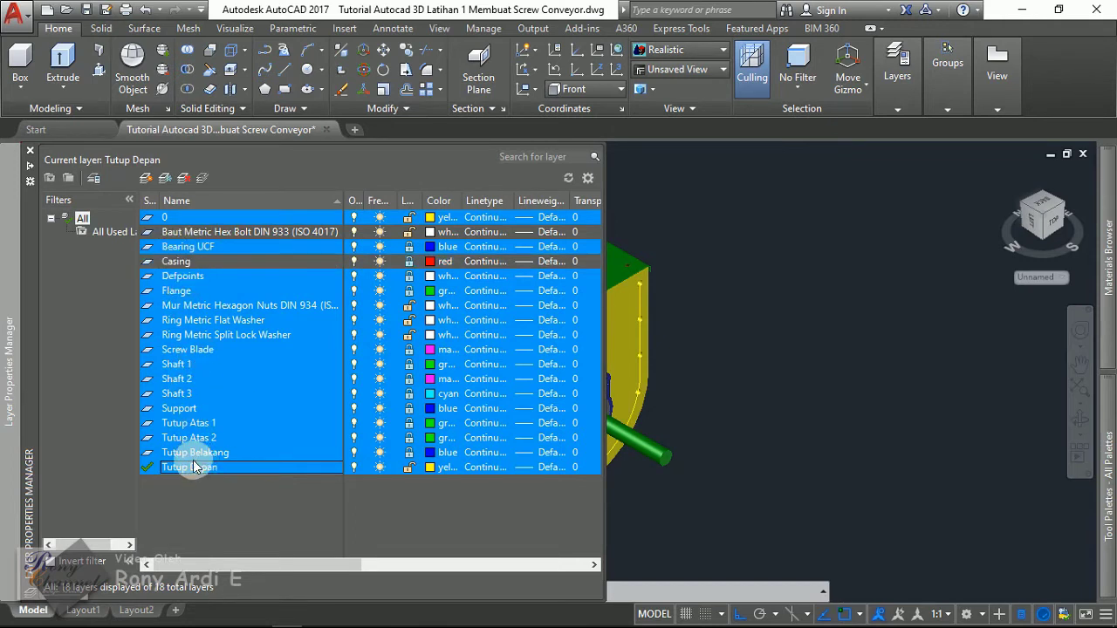
pyautogui.keyDown('ctrl'); pyautogui.click(344, 259); pyautogui.keyUp('ctrl')
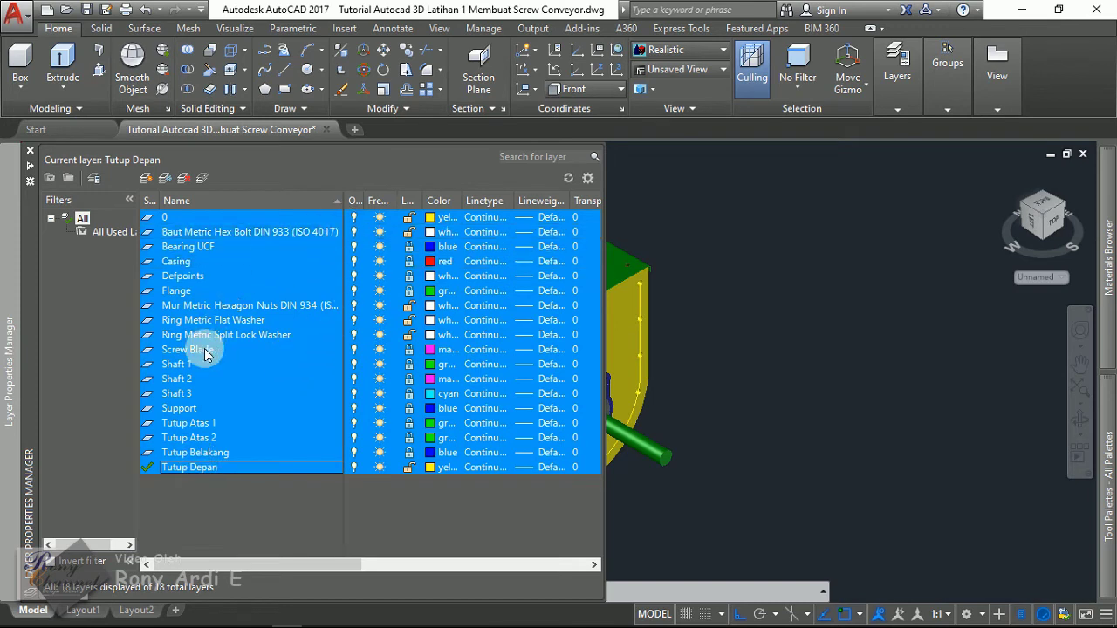
pyautogui.keyDown('ctrl'); pyautogui.click(180, 233); pyautogui.keyUp('ctrl')
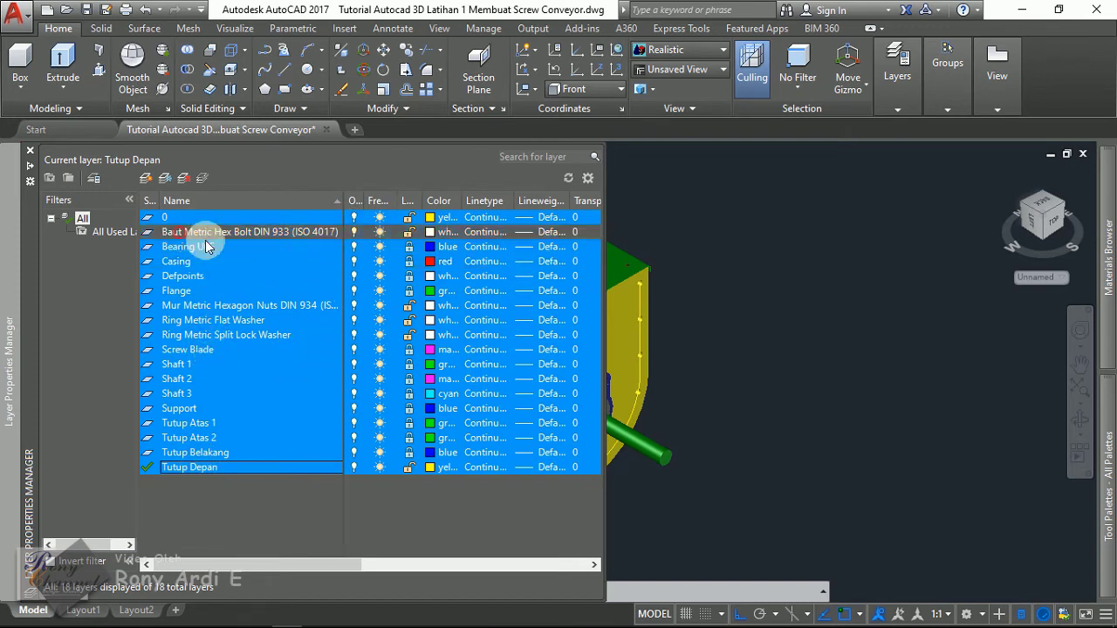
pyautogui.keyDown('ctrl'); pyautogui.click(185, 307); pyautogui.keyUp('ctrl')
pyautogui.keyDown('ctrl'); pyautogui.click(186, 321); pyautogui.keyUp('ctrl')
pyautogui.keyDown('ctrl'); pyautogui.click(187, 335); pyautogui.keyUp('ctrl')
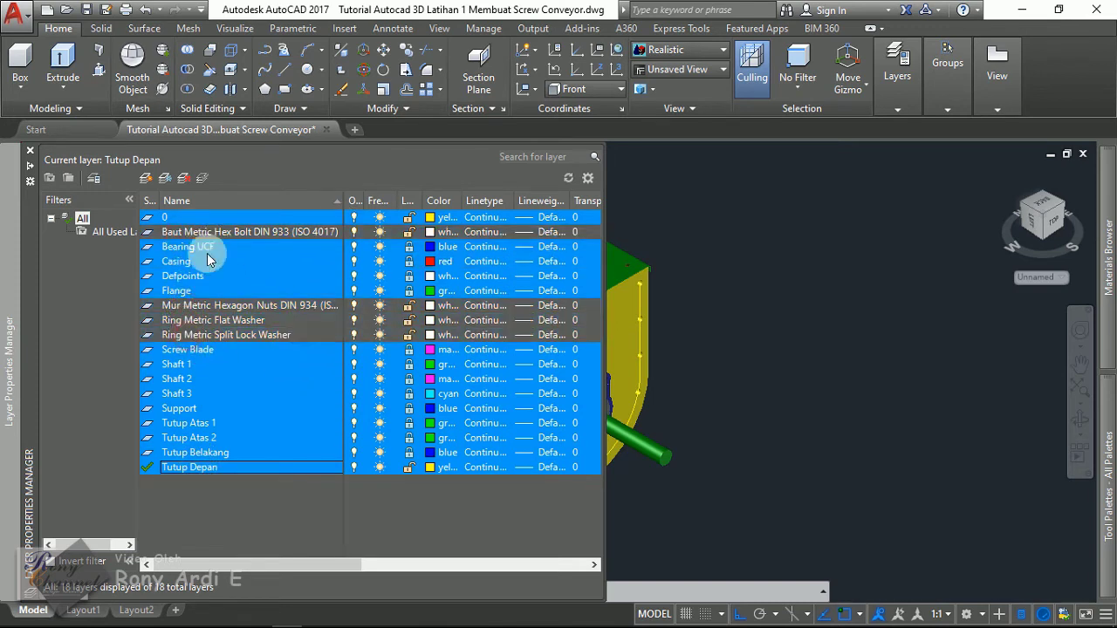
pyautogui.keyDown('ctrl'); pyautogui.click(200, 467); pyautogui.keyUp('ctrl')
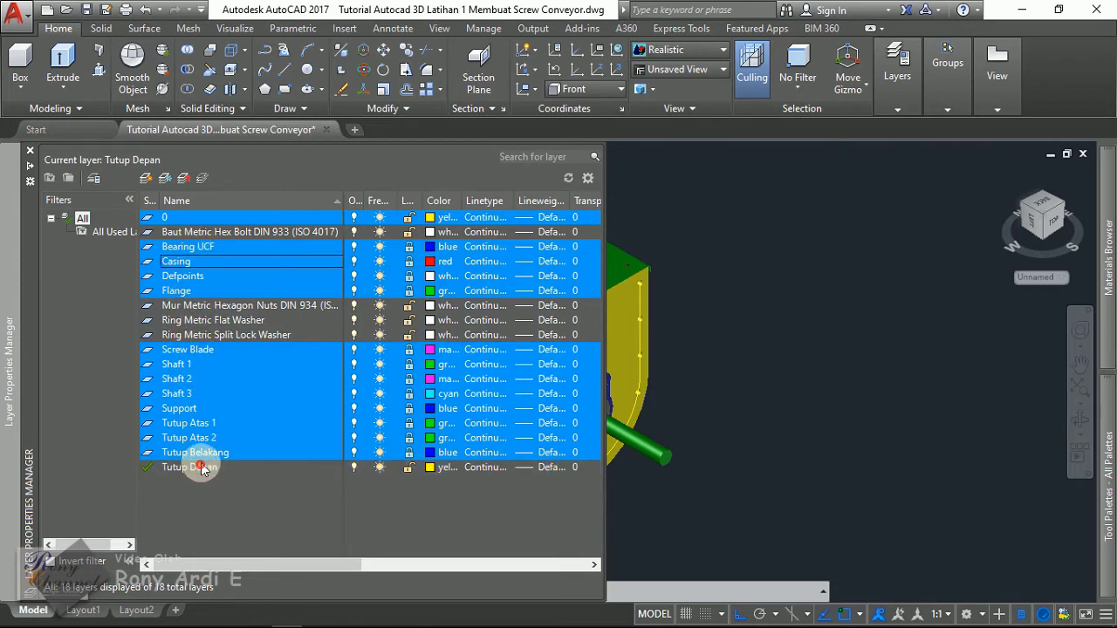
pyautogui.keyDown('ctrl'); pyautogui.click(197, 453); pyautogui.keyUp('ctrl')
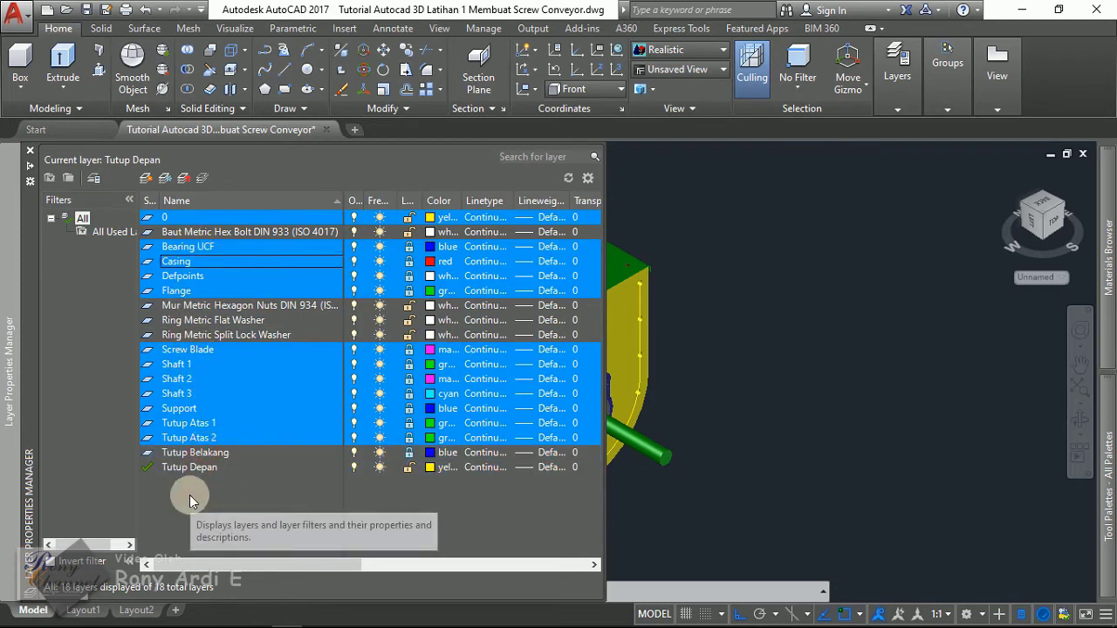
pyautogui.keyDown('ctrl'); pyautogui.click(189, 262); pyautogui.keyUp('ctrl')
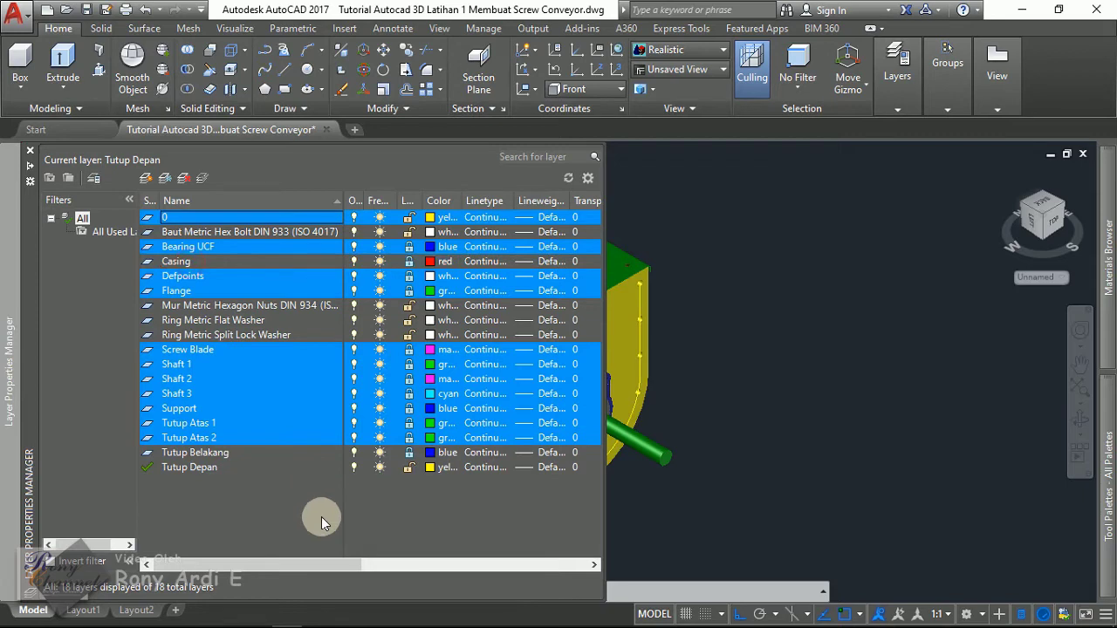
# Turn off the selected layers and window-select the bolt with its nut.
pyautogui.click(352, 219)
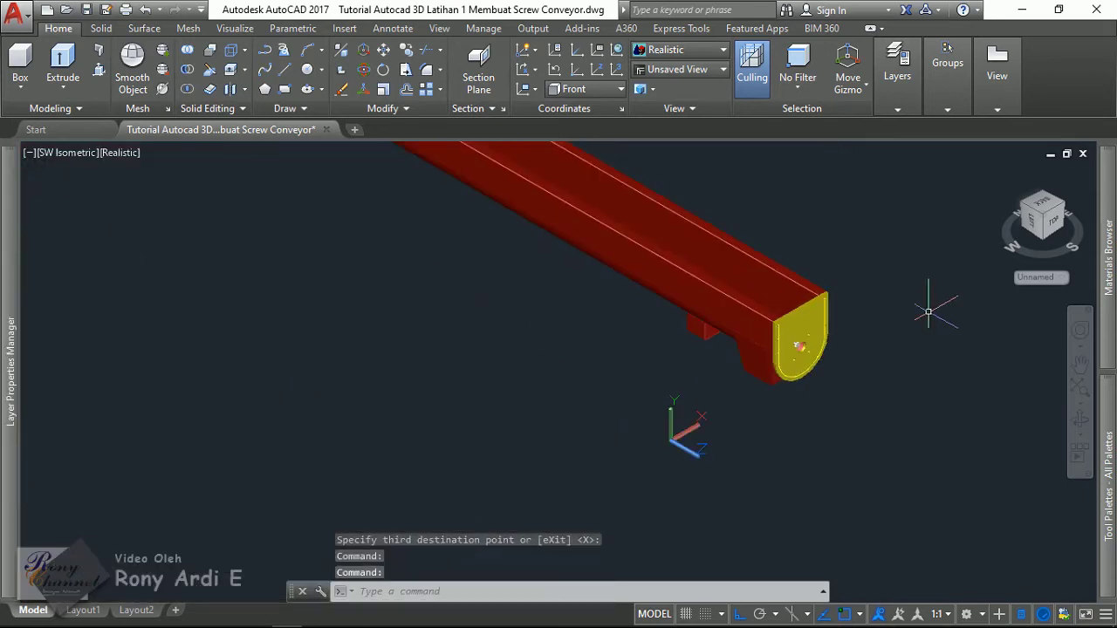
pyautogui.scroll(5, 794, 362)
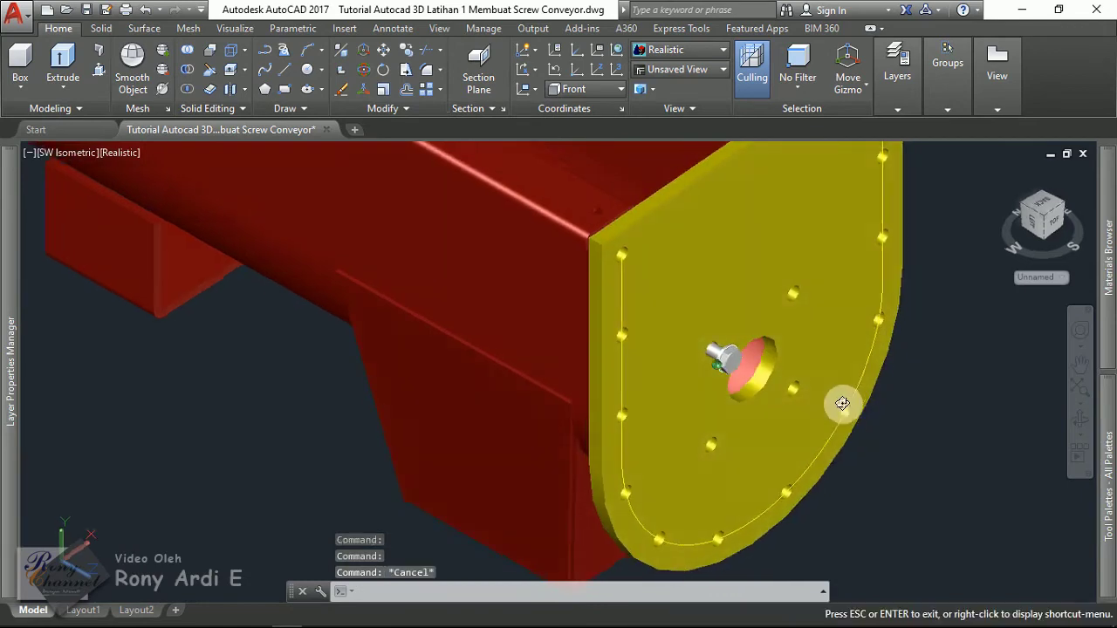
pyautogui.moveTo(843, 398)
pyautogui.keyDown('shift'); pyautogui.mouseDown(button='middle')
pyautogui.moveTo(937, 491)
pyautogui.moveTo(870, 466)
pyautogui.moveTo(897, 463)
pyautogui.moveTo(917, 519)
pyautogui.mouseUp(button='middle'); pyautogui.keyUp('shift')
pyautogui.scroll(2, 815, 388)
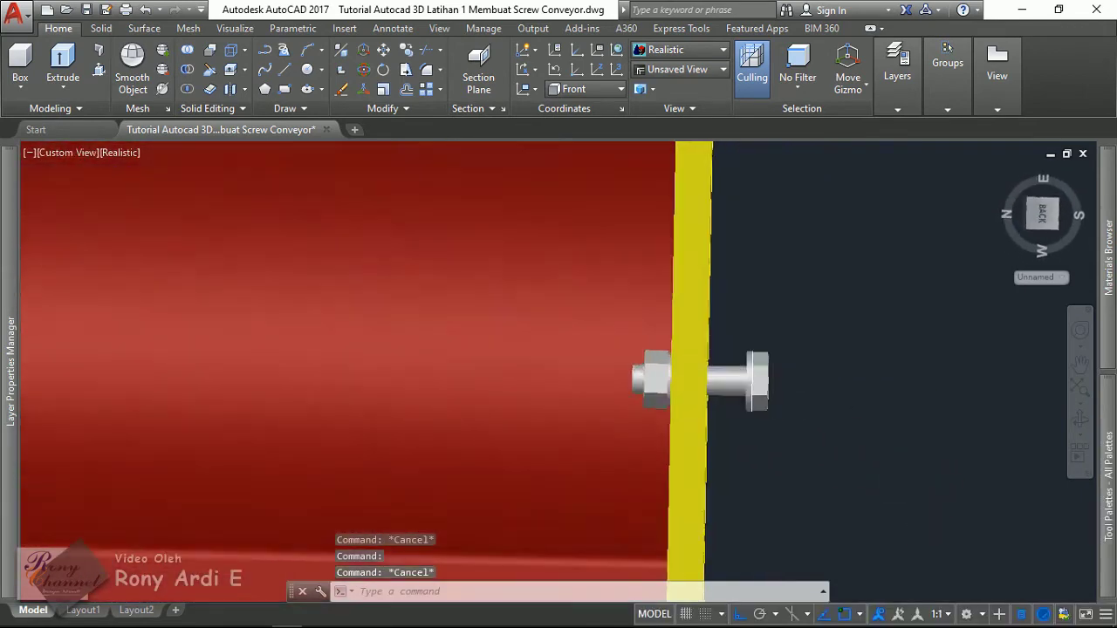
pyautogui.scroll(2, 803, 411)
pyautogui.click(812, 432)
pyautogui.click(656, 349)
pyautogui.scroll(3, 650, 349)
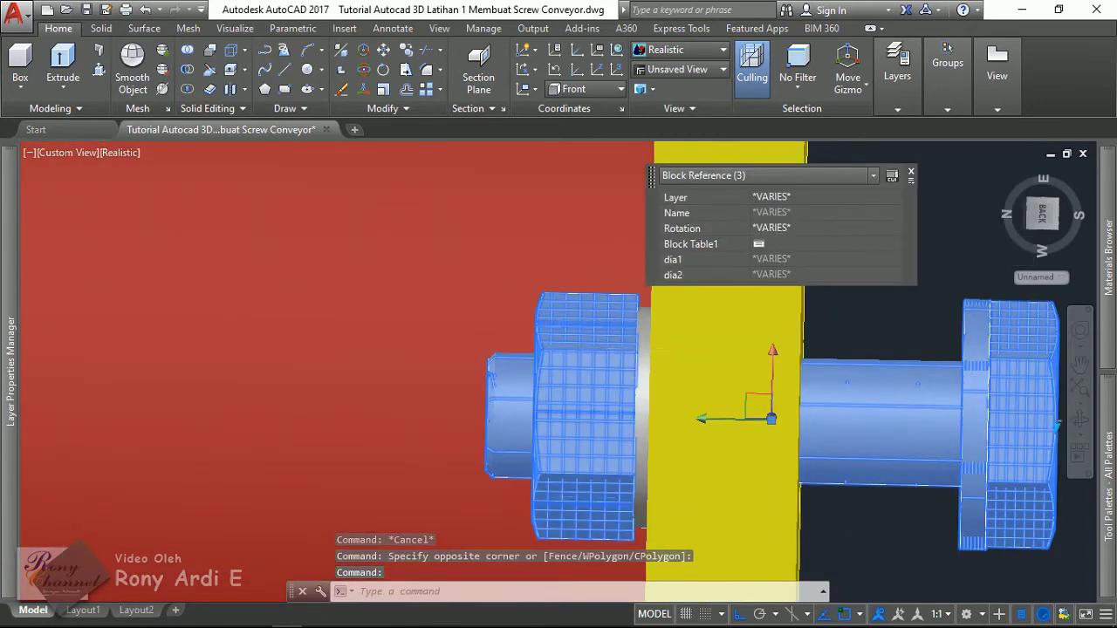
pyautogui.scroll(-5, 645, 349)
pyautogui.moveTo(646, 349)
pyautogui.keyDown('shift'); pyautogui.mouseDown(button='middle')
pyautogui.moveTo(519, 391)
pyautogui.moveTo(519, 328)
pyautogui.moveTo(683, 458)
pyautogui.mouseUp(button='middle'); pyautogui.keyUp('shift')
pyautogui.scroll(-3, 683, 457)
pyautogui.write('array')
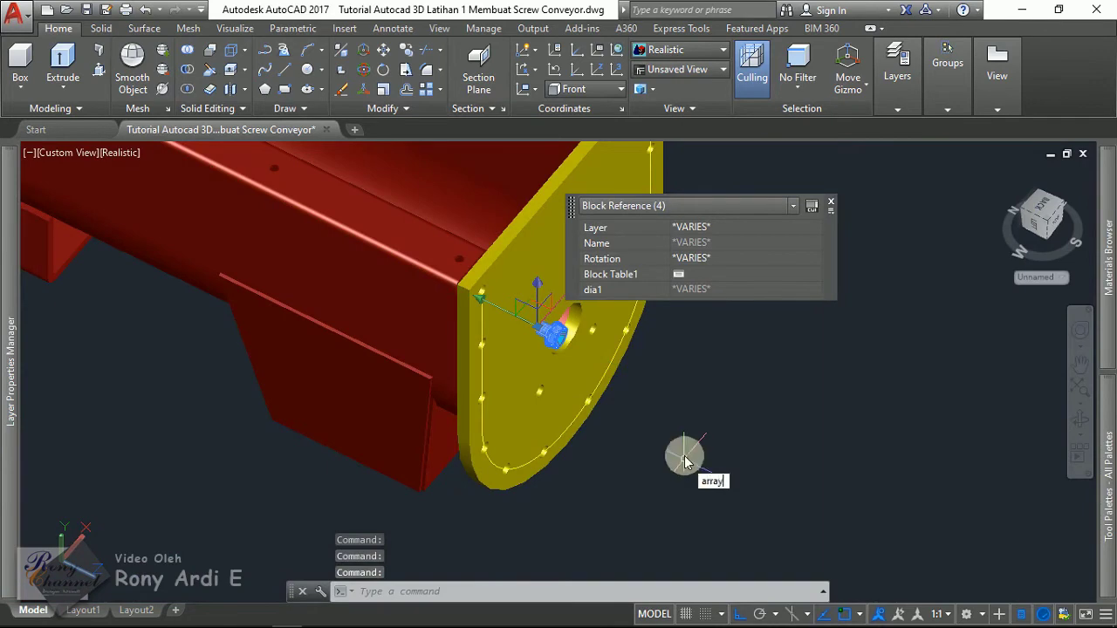
# Polar-array the bolt about an axis through the bearing hole centre.
pyautogui.press('Return')
pyautogui.scroll(2, 737, 451)
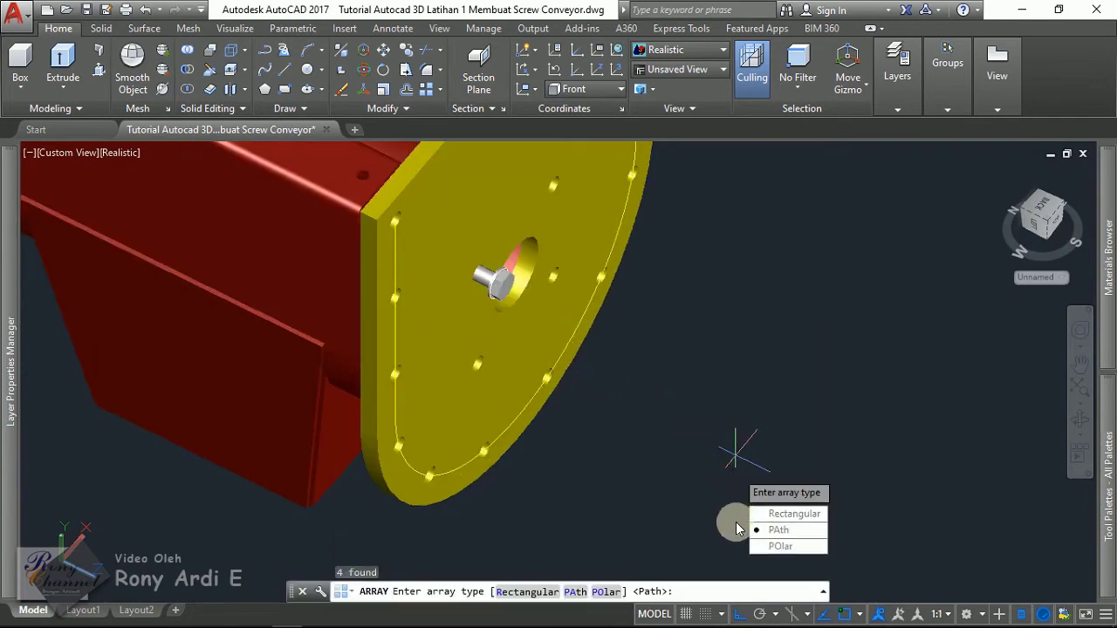
pyautogui.click(781, 548)
pyautogui.scroll(2, 480, 189)
pyautogui.scroll(3, 605, 341)
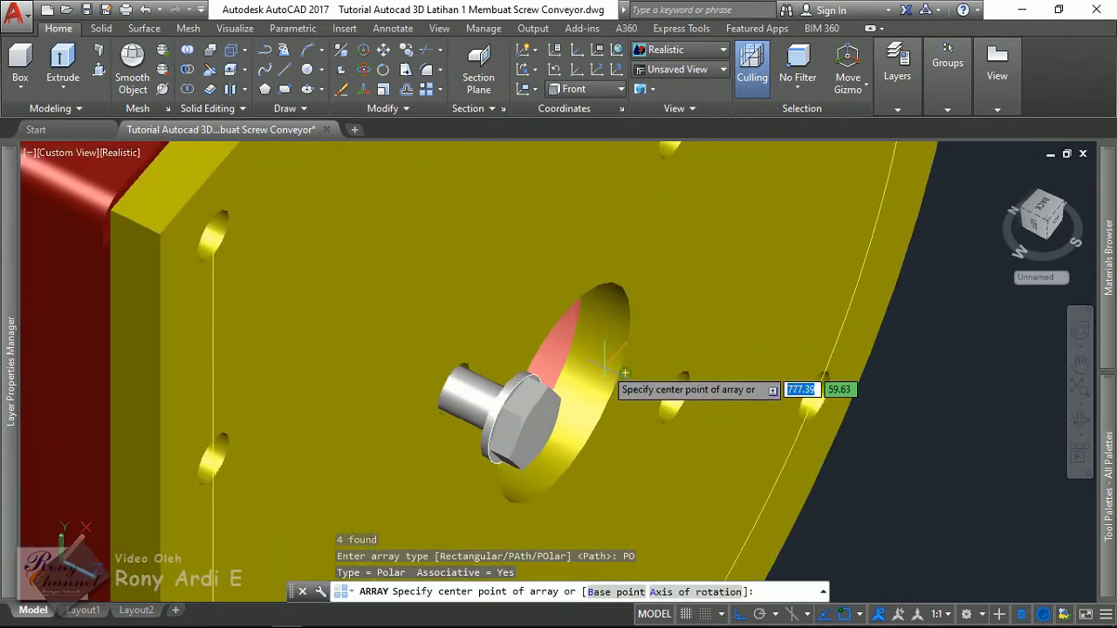
pyautogui.click(666, 592)
pyautogui.scroll(-3, 622, 349)
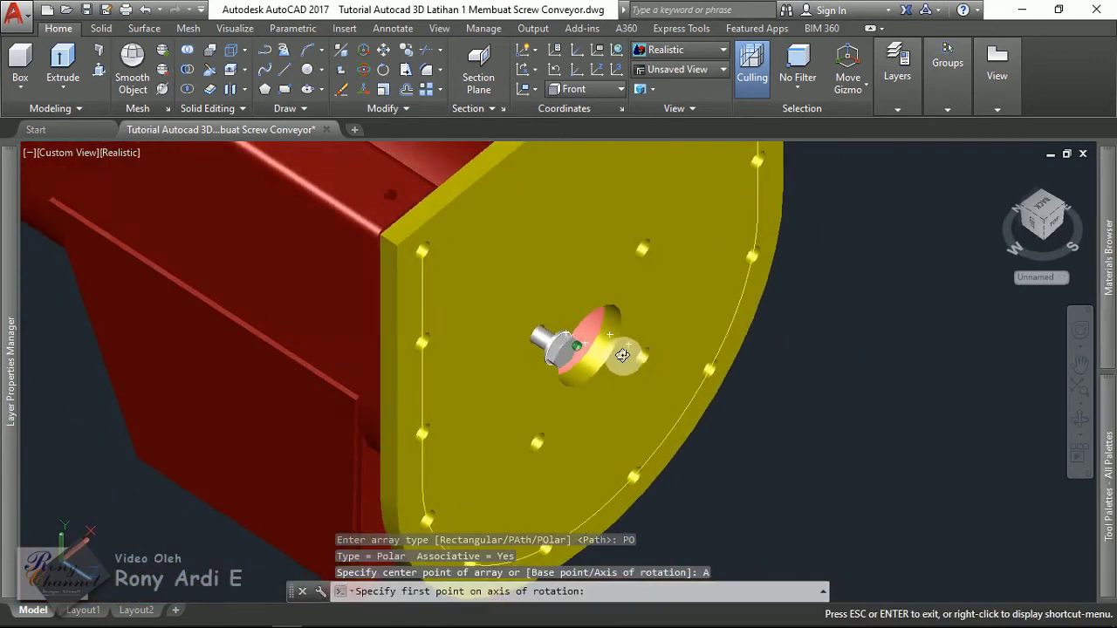
pyautogui.scroll(3, 622, 355)
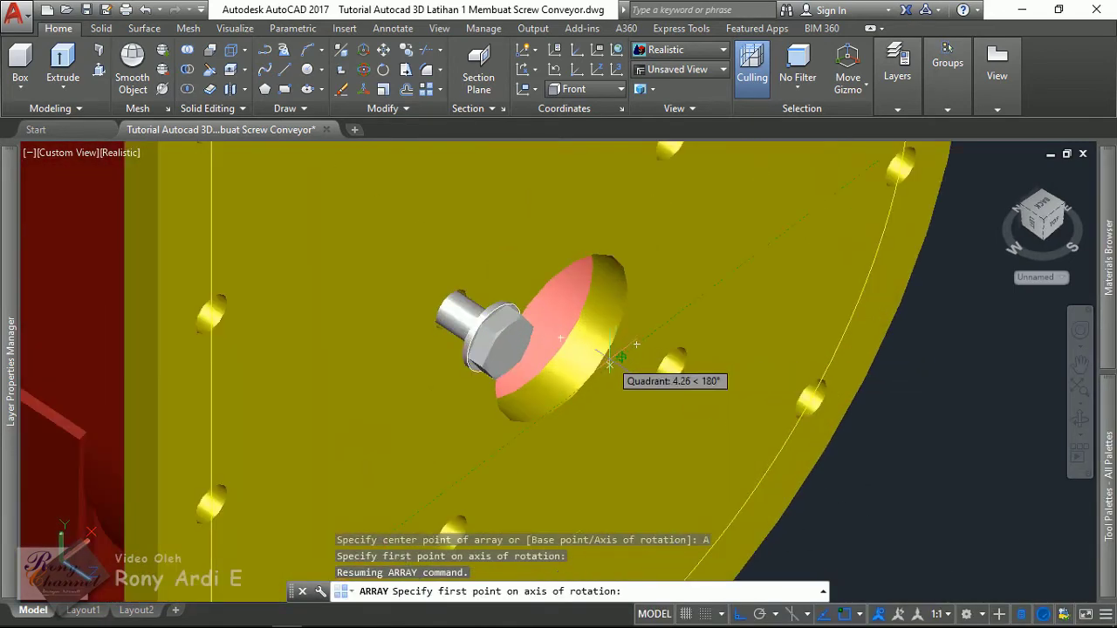
pyautogui.write('cen')
pyautogui.press('Return')
pyautogui.click(616, 344)
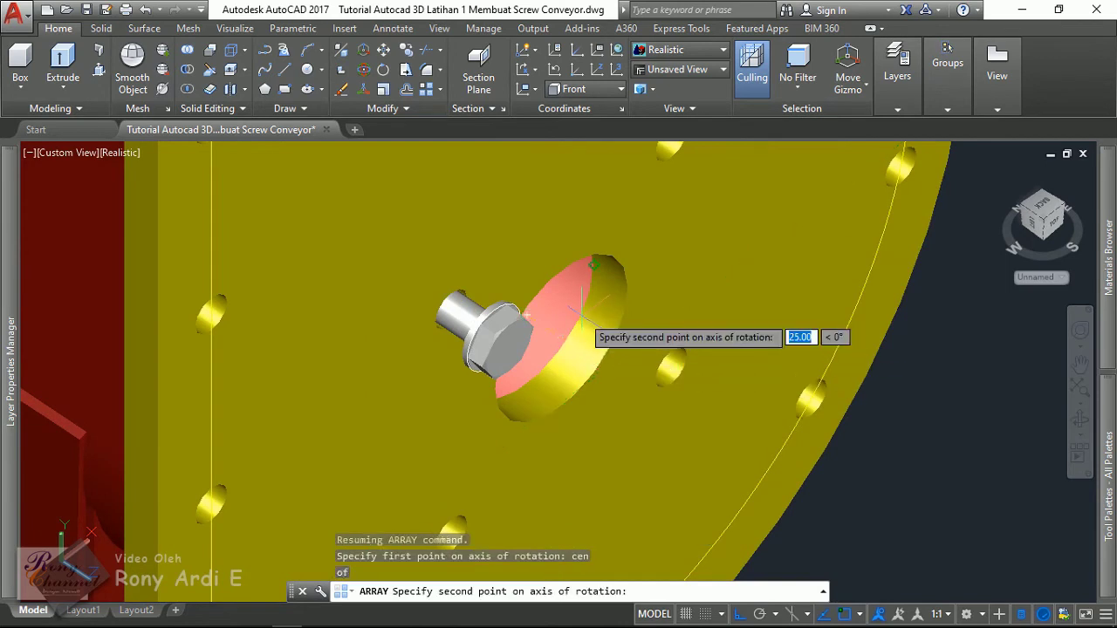
pyautogui.click(561, 337)
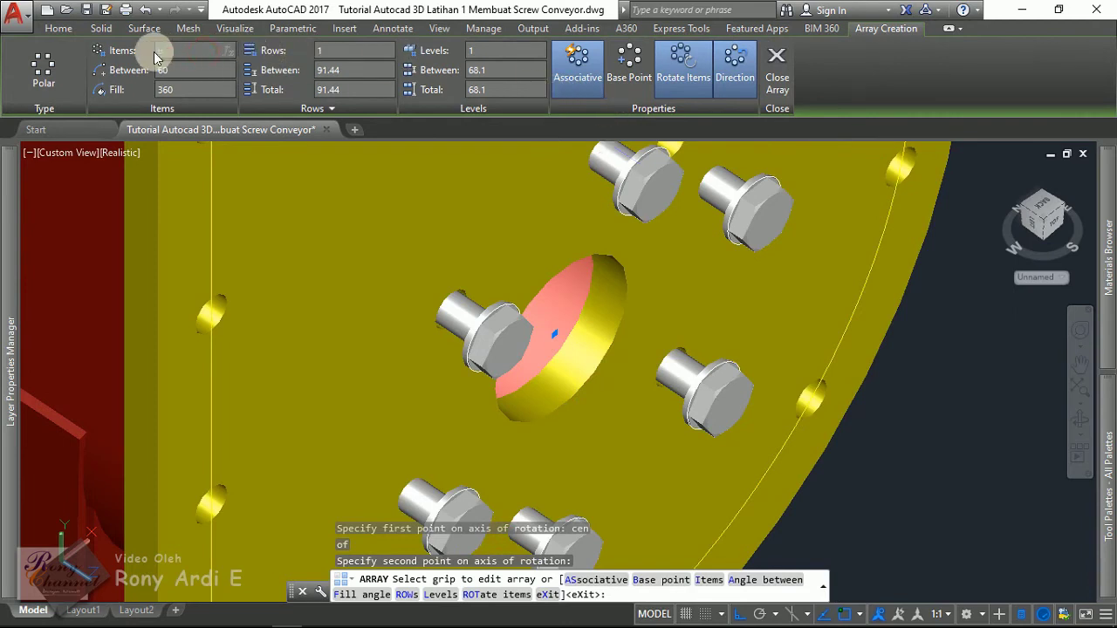
# Set the bolt array to 4 items and finish the array.
pyautogui.press('Return')
pyautogui.scroll(-4, 733, 381)
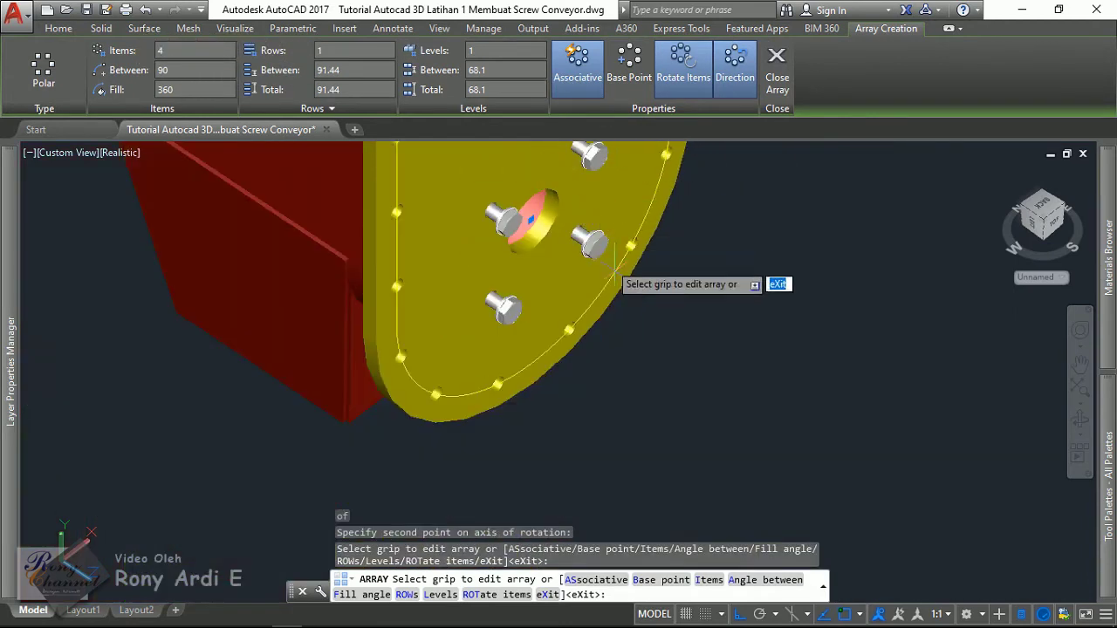
pyautogui.scroll(-2, 733, 381)
pyautogui.press('Return')
pyautogui.press('Escape')
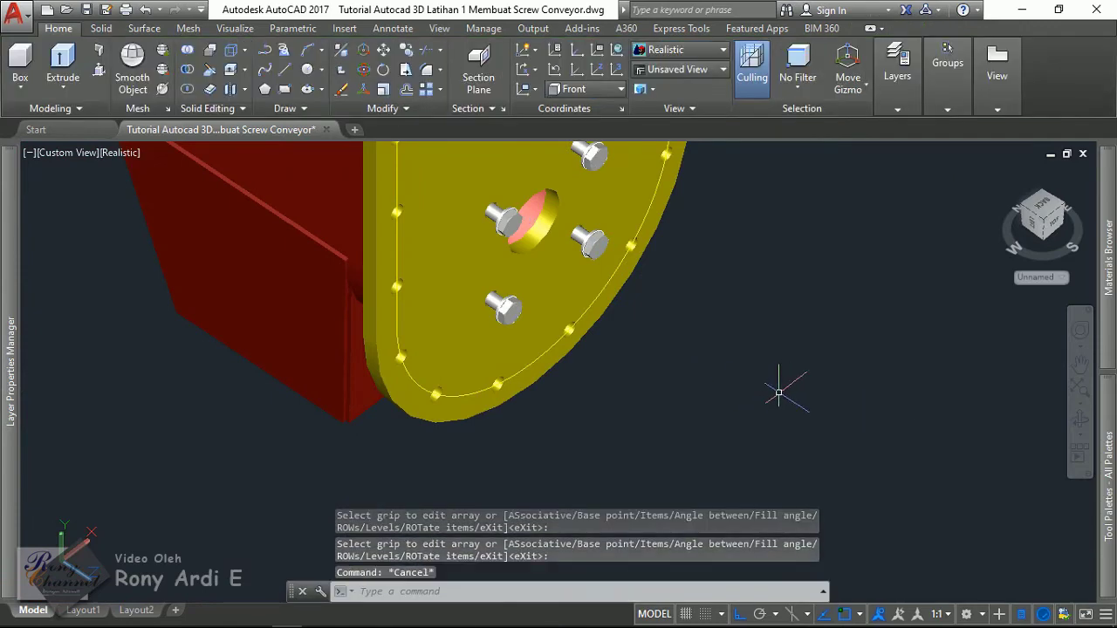
pyautogui.moveTo(780, 386)
pyautogui.keyDown('shift'); pyautogui.mouseDown(button='middle')
pyautogui.moveTo(797, 356)
pyautogui.moveTo(758, 247)
pyautogui.moveTo(741, 254)
pyautogui.moveTo(767, 301)
pyautogui.moveTo(817, 317)
pyautogui.moveTo(898, 374)
pyautogui.moveTo(878, 349)
pyautogui.moveTo(831, 346)
pyautogui.mouseUp(button='middle'); pyautogui.keyUp('shift')
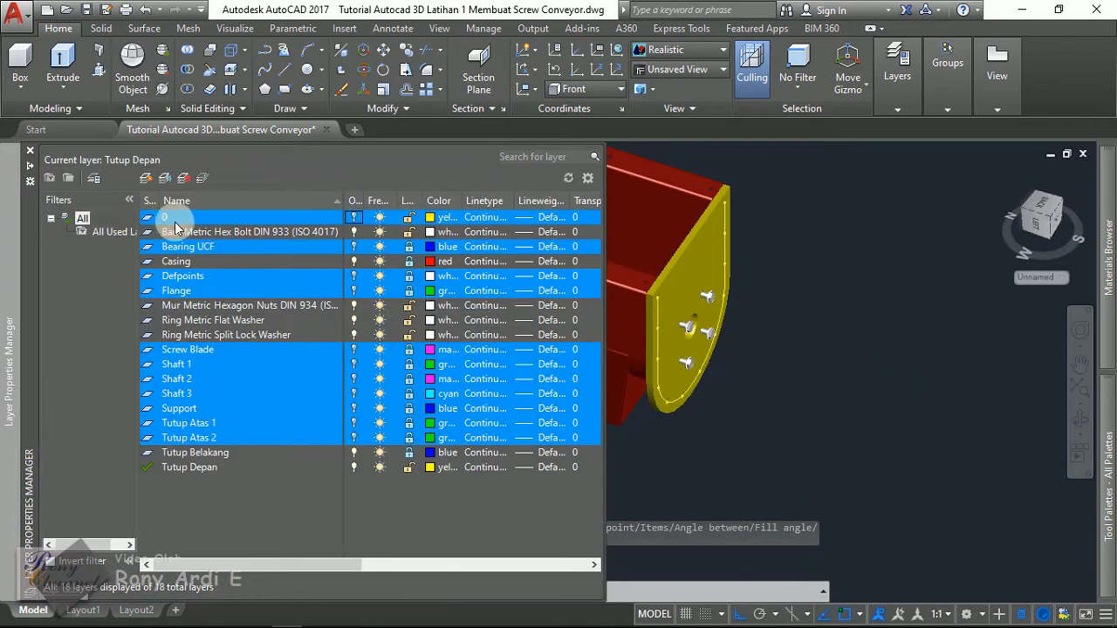
# Turn on only the Bearing UCF layer, leaving the shaft layer off.
pyautogui.click(350, 252)
pyautogui.scroll(2, 775, 311)
pyautogui.scroll(2, 890, 284)
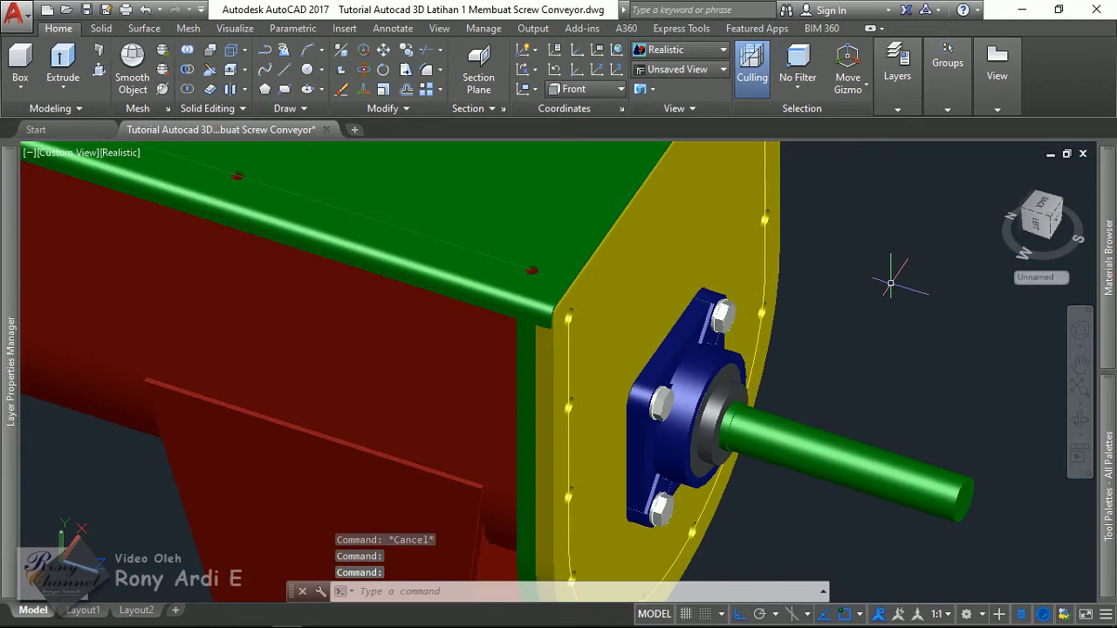
pyautogui.scroll(-2, 890, 285)
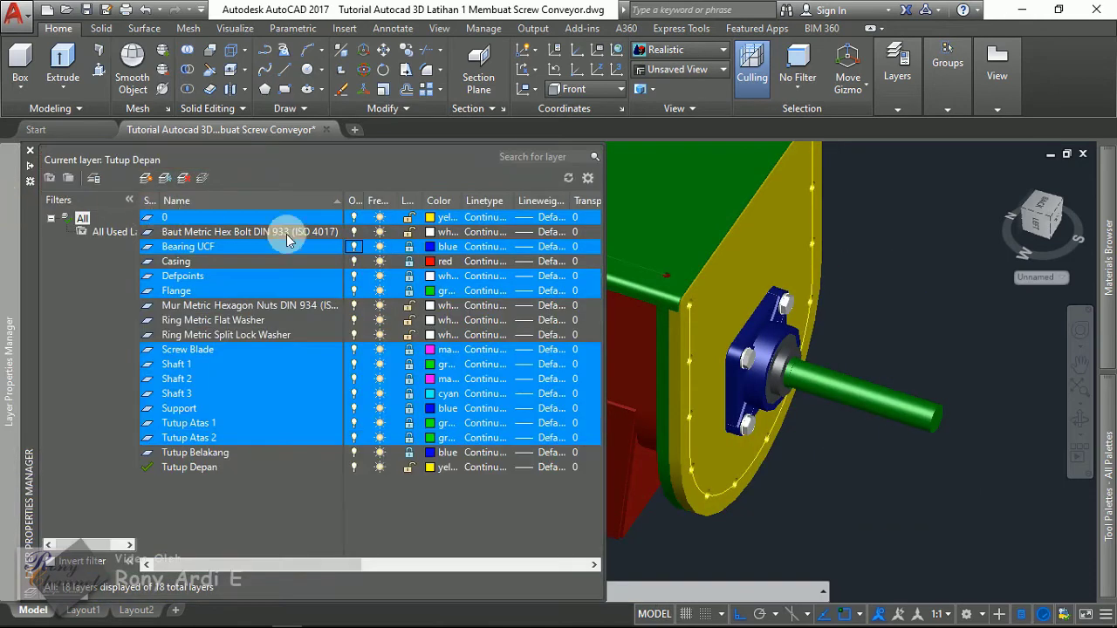
pyautogui.click(234, 246)
pyautogui.click(354, 251)
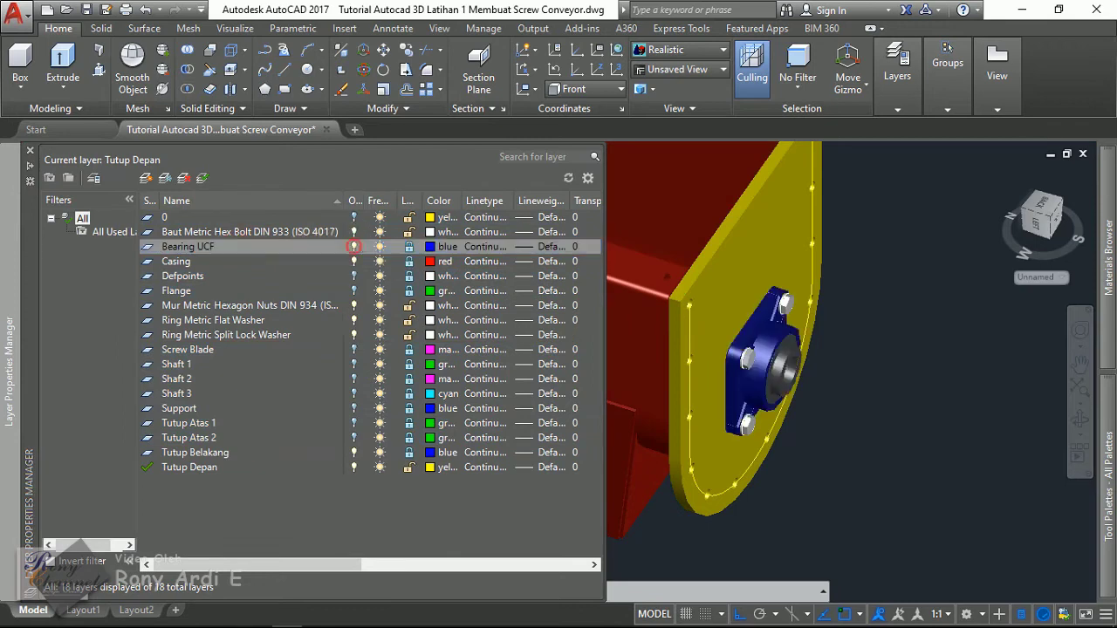
pyautogui.scroll(3, 704, 335)
pyautogui.scroll(-5, 827, 318)
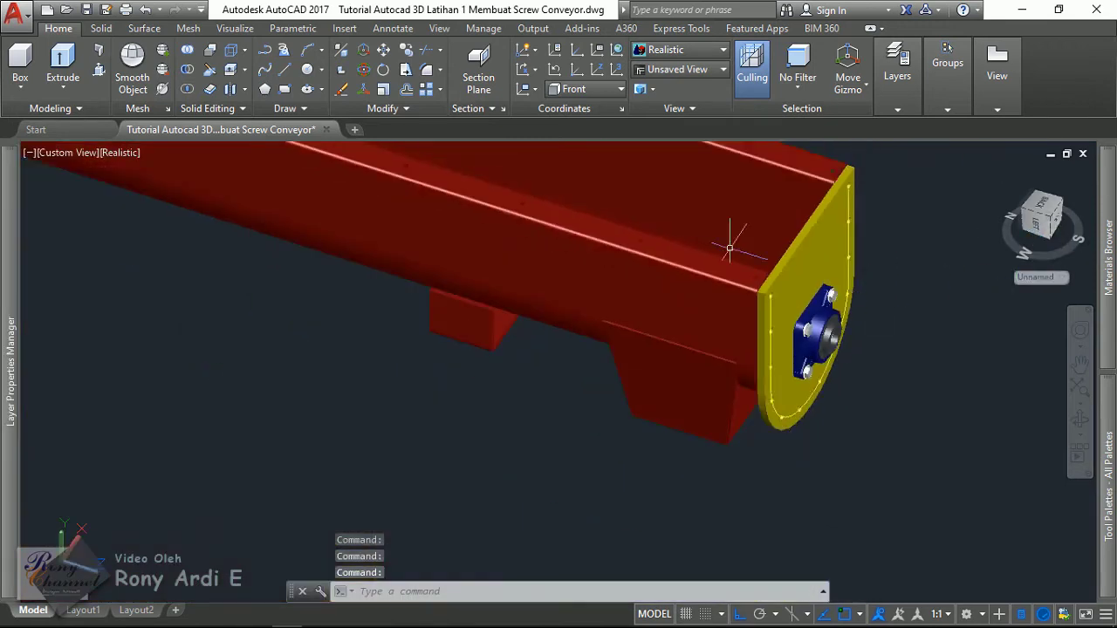
# Switch the viewport to the Left view and select the polar bolt array.
pyautogui.click(58, 154)
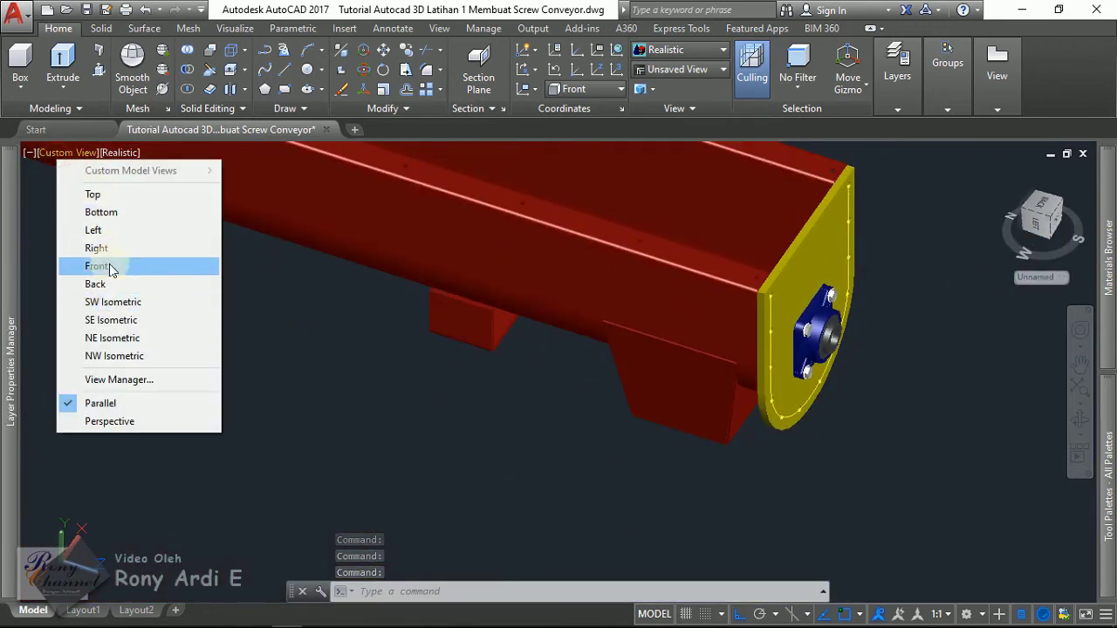
pyautogui.click(105, 235)
pyautogui.scroll(5, 906, 402)
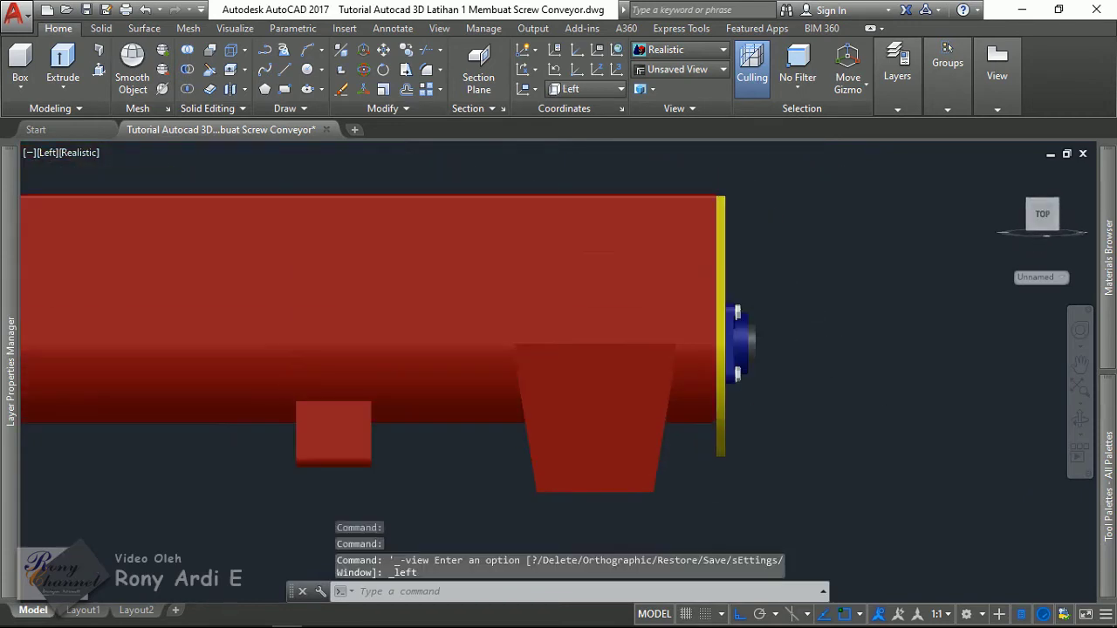
pyautogui.scroll(6, 768, 341)
pyautogui.click(627, 331)
pyautogui.scroll(-4, 785, 392)
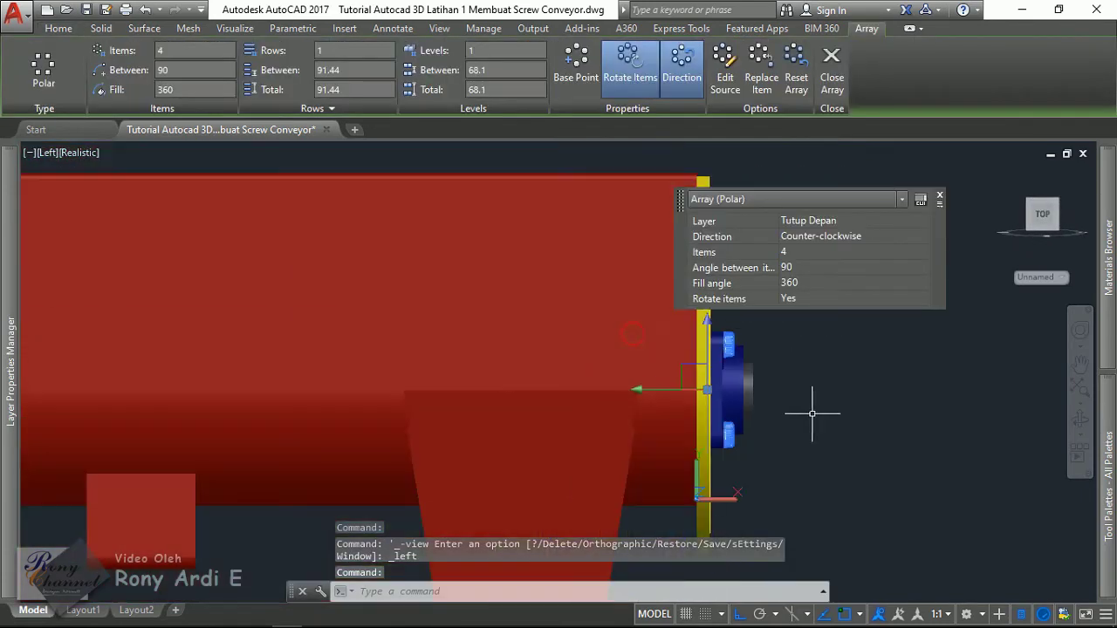
pyautogui.scroll(-3, 807, 405)
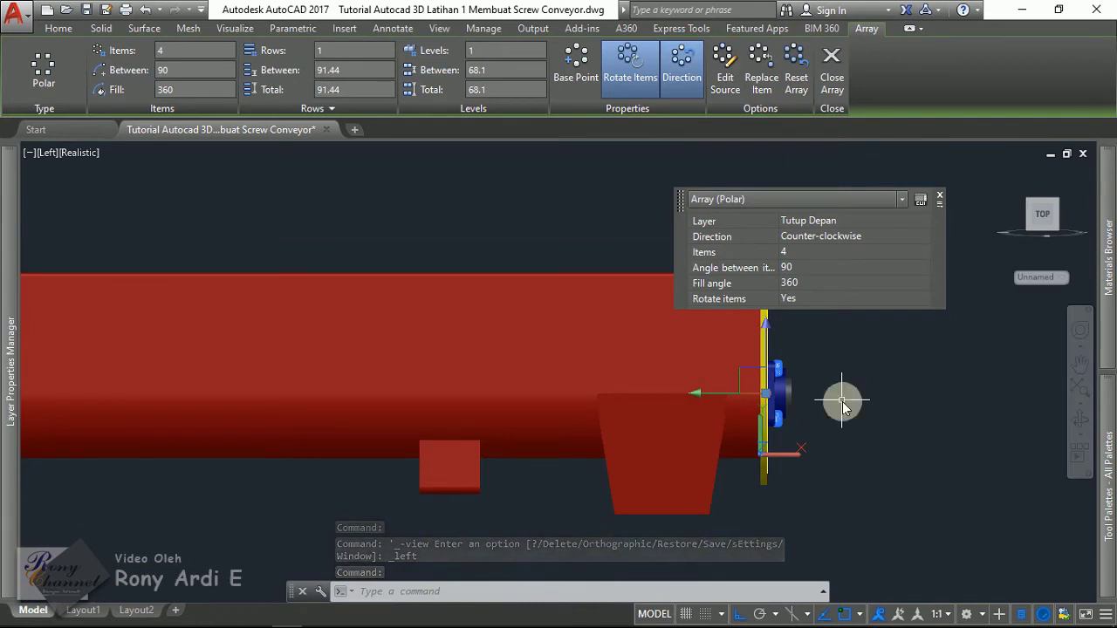
# Mirror the bolt array across the casing midpoint, keeping the original bolts.
pyautogui.write('MI')
pyautogui.click(878, 439)
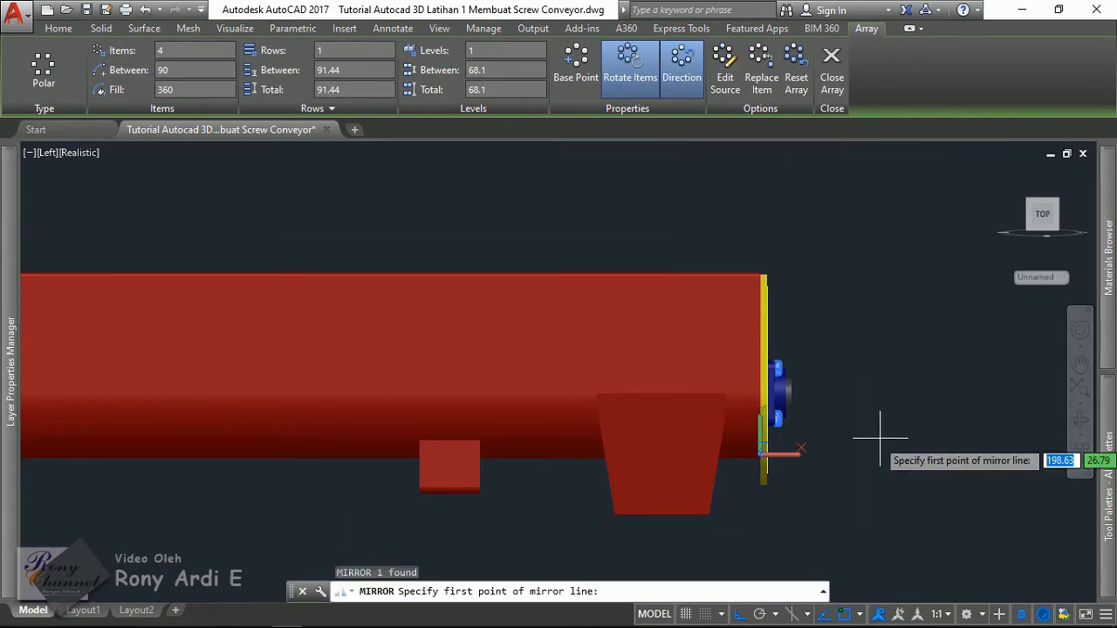
pyautogui.scroll(-5, 872, 419)
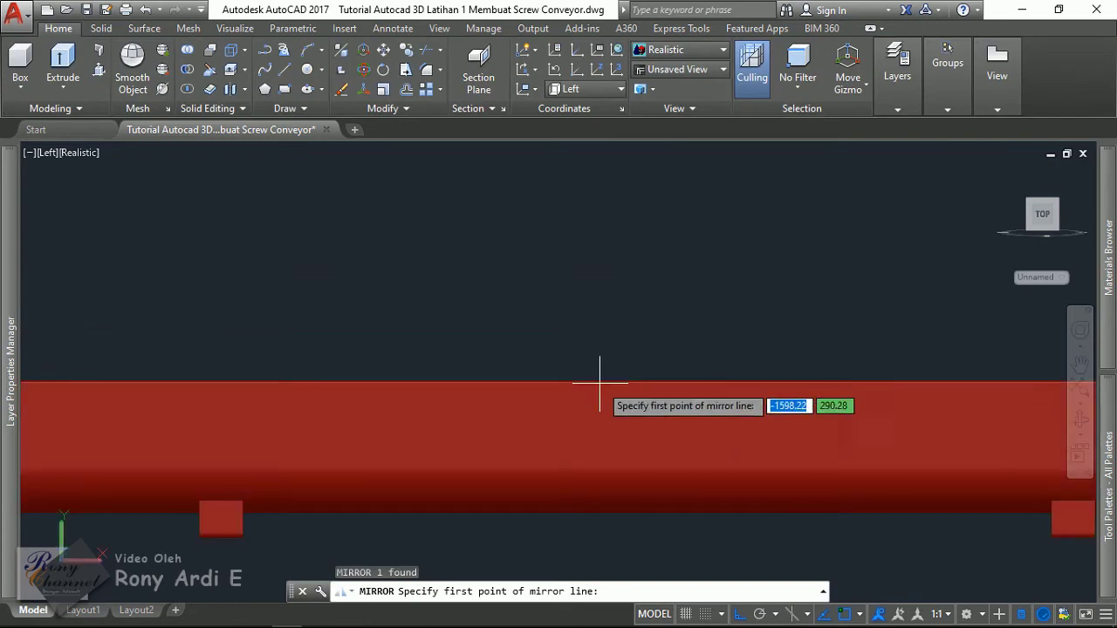
pyautogui.scroll(5, 598, 379)
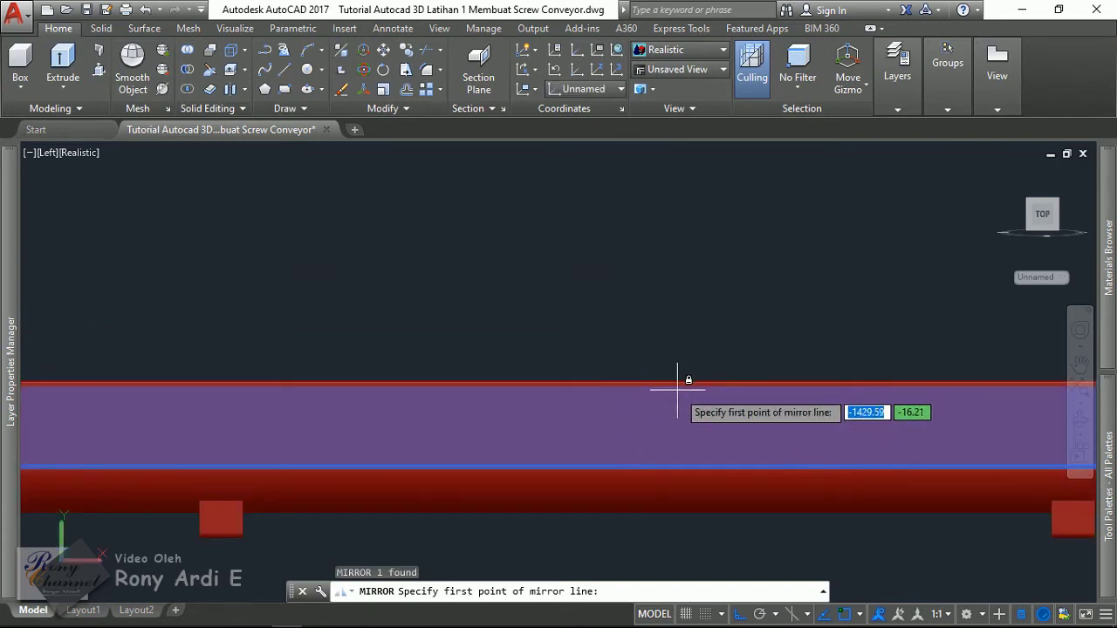
pyautogui.write('d')
pyautogui.press('Return')
pyautogui.click(678, 381)
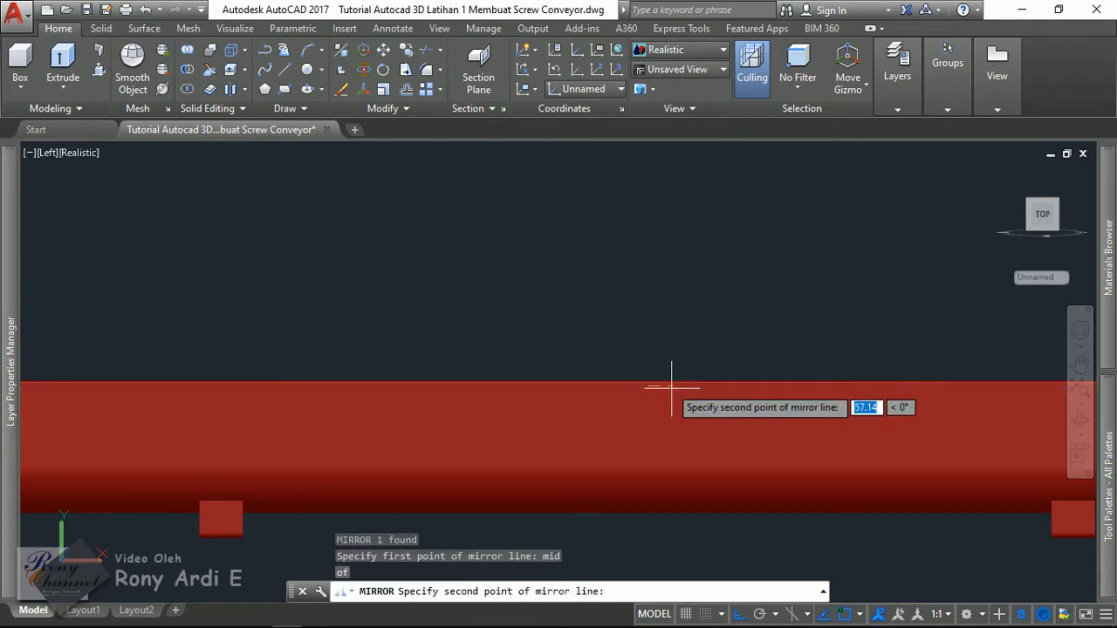
pyautogui.scroll(-5, 678, 380)
pyautogui.click(654, 302)
pyautogui.press('Return')
# Measure the end plate's bolt hole with DIST, reading a distance of 12.00.
pyautogui.scroll(5, 404, 398)
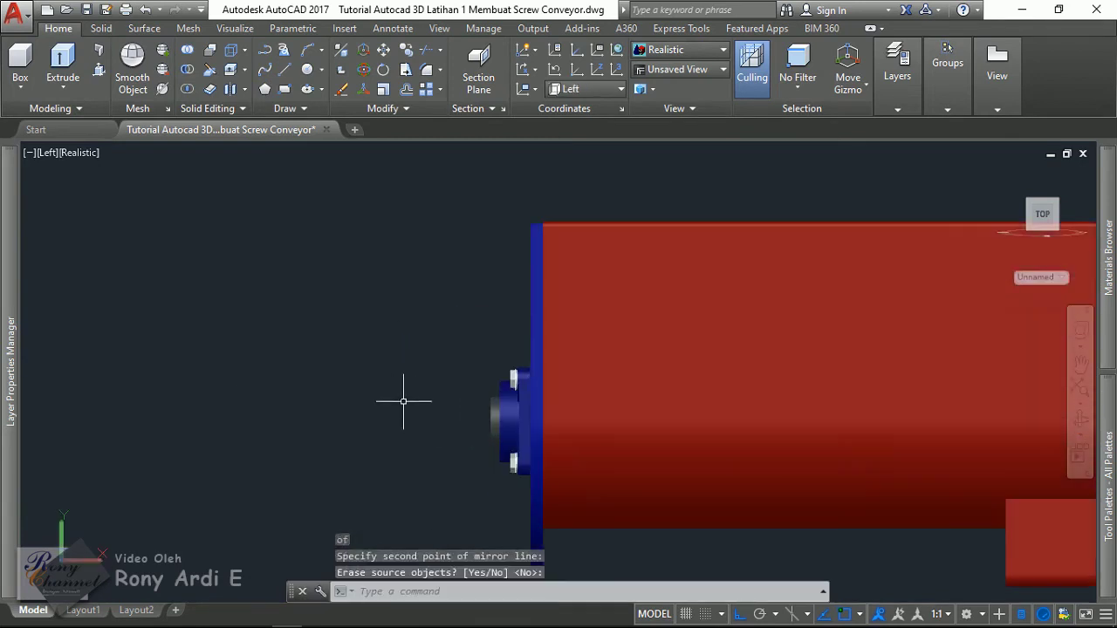
pyautogui.scroll(-5, 311, 317)
pyautogui.moveTo(652, 373)
pyautogui.mouseDown(button='middle')
pyautogui.moveTo(579, 393)
pyautogui.moveTo(813, 386)
pyautogui.mouseUp(button='middle')
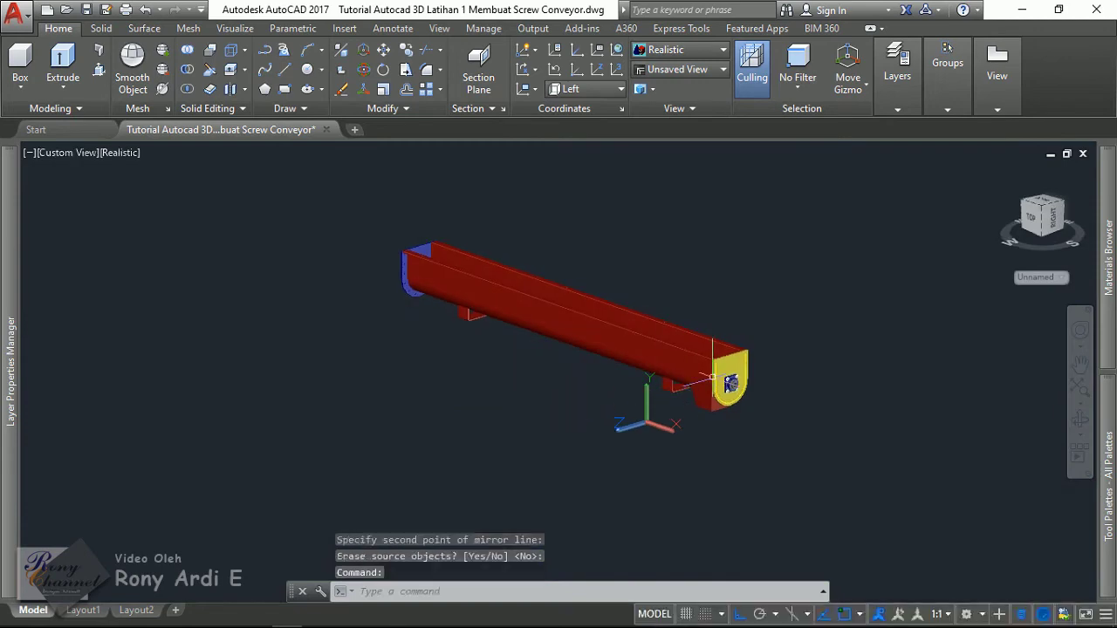
pyautogui.scroll(5, 814, 387)
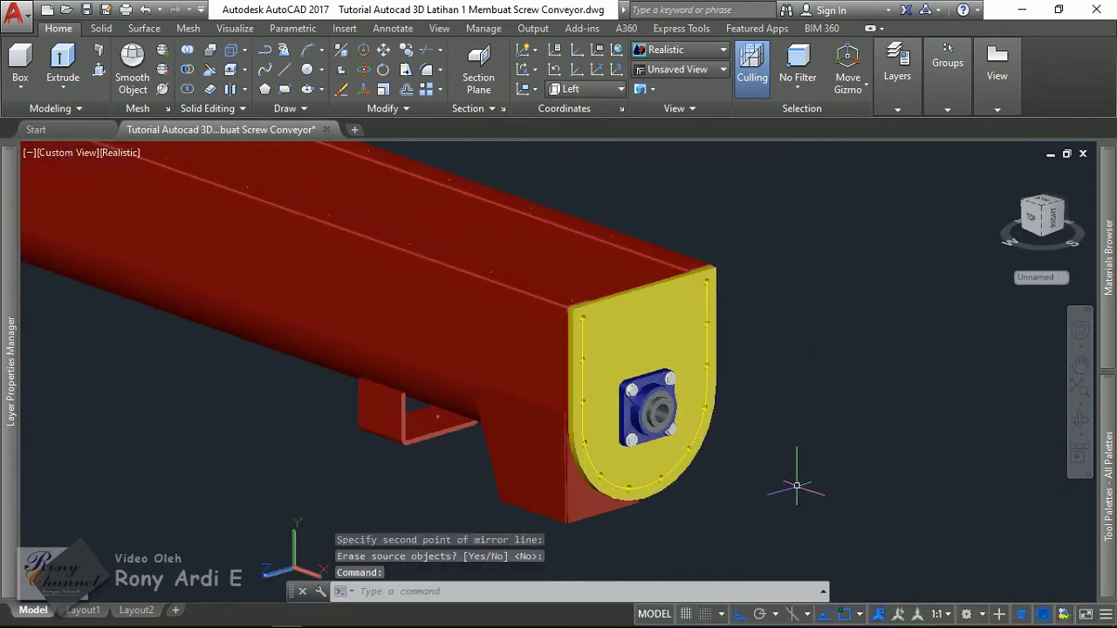
pyautogui.scroll(5, 734, 300)
pyautogui.scroll(2, 734, 299)
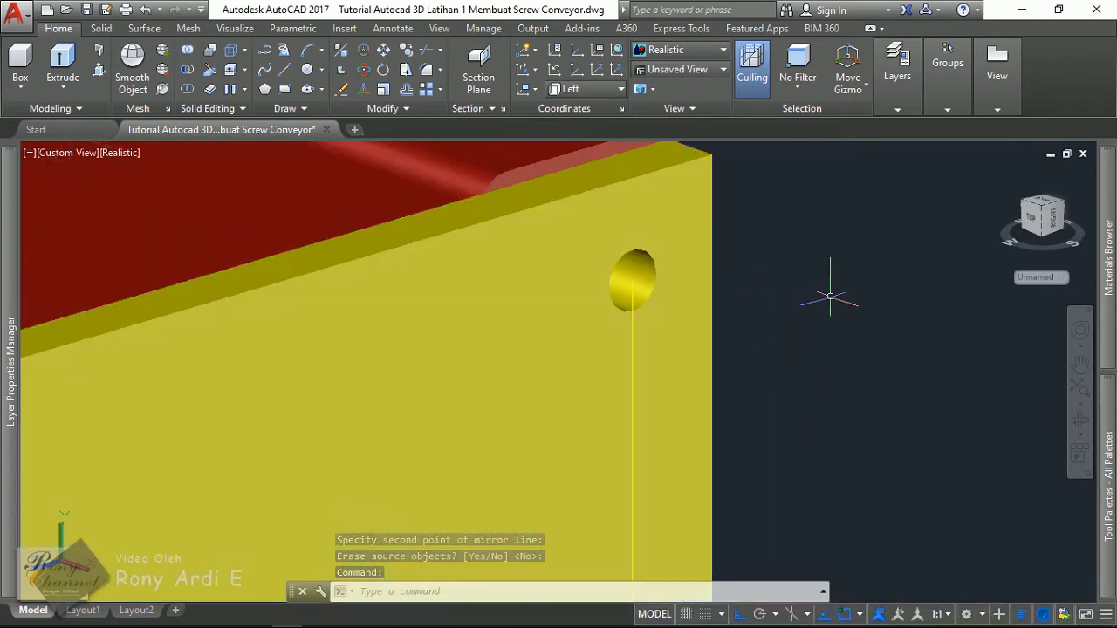
pyautogui.write('di')
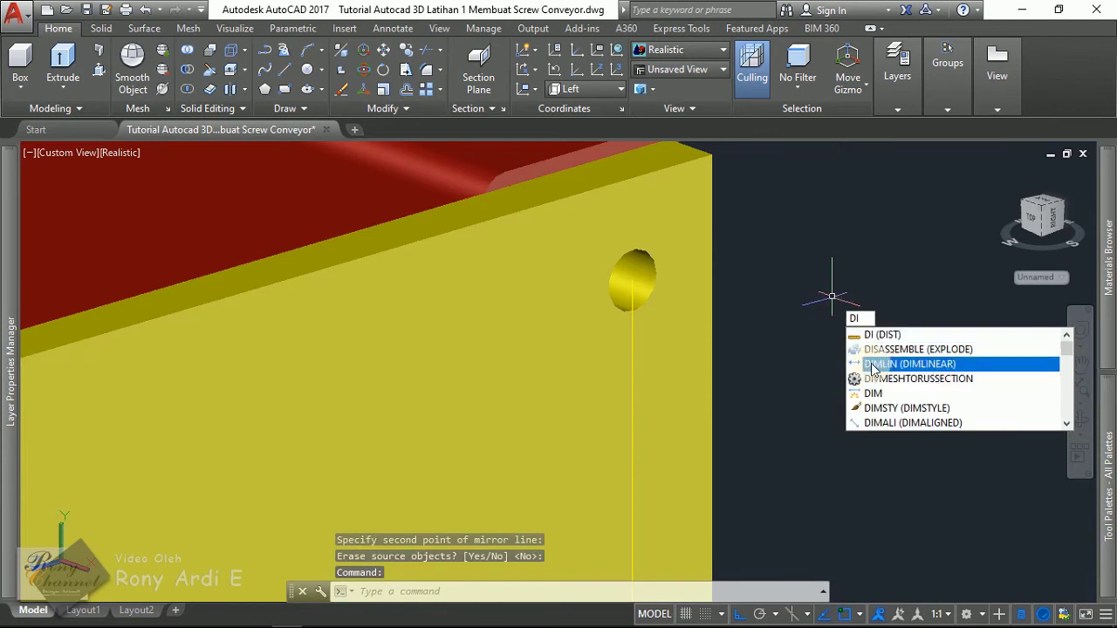
pyautogui.press('Return')
pyautogui.scroll(2, 623, 301)
pyautogui.scroll(2, 581, 267)
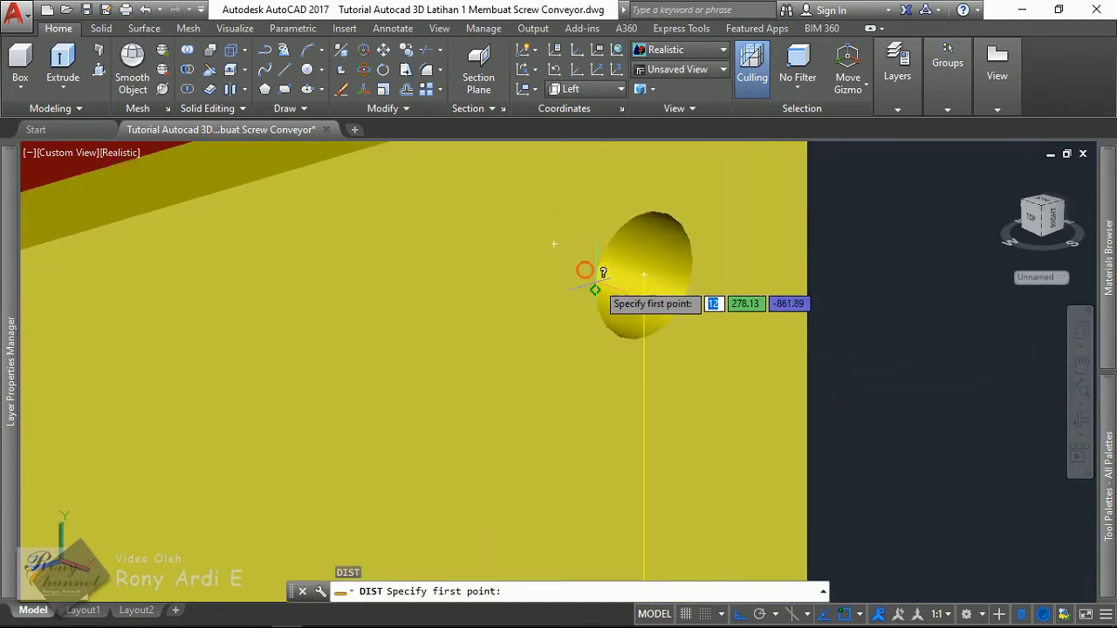
pyautogui.click(594, 290)
pyautogui.click(698, 276)
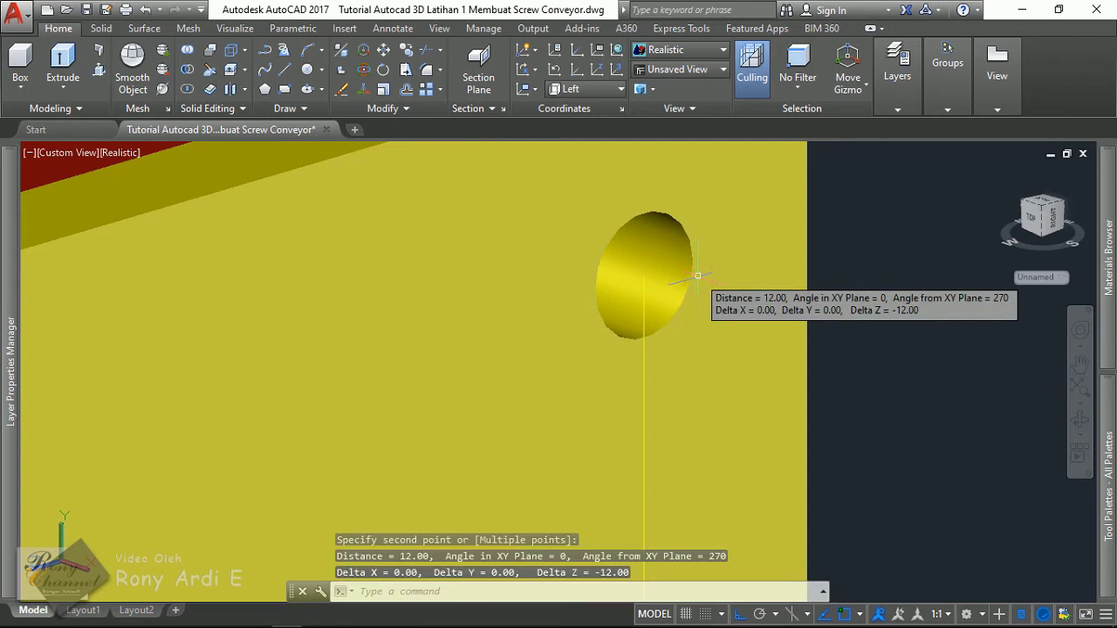
pyautogui.press('Escape')
pyautogui.scroll(-2, 780, 236)
pyautogui.scroll(-3, 806, 237)
# Copy the bearing's bolt array to the right of the end plate.
pyautogui.scroll(-2, 785, 218)
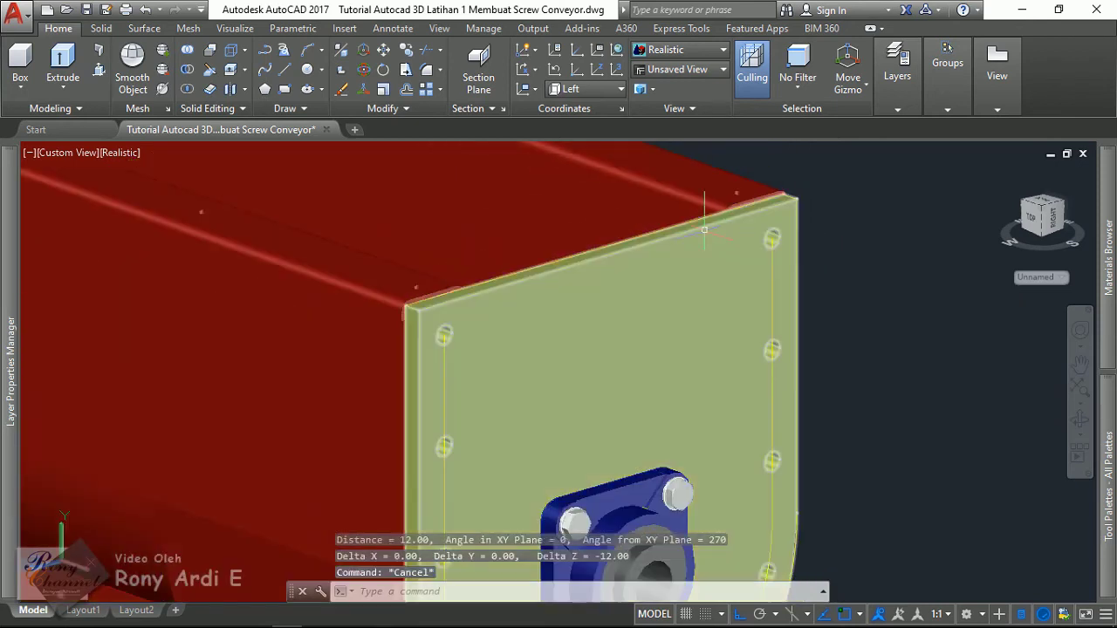
pyautogui.scroll(2, 742, 190)
pyautogui.scroll(2, 742, 190)
pyautogui.scroll(-3, 815, 210)
pyautogui.scroll(3, 568, 323)
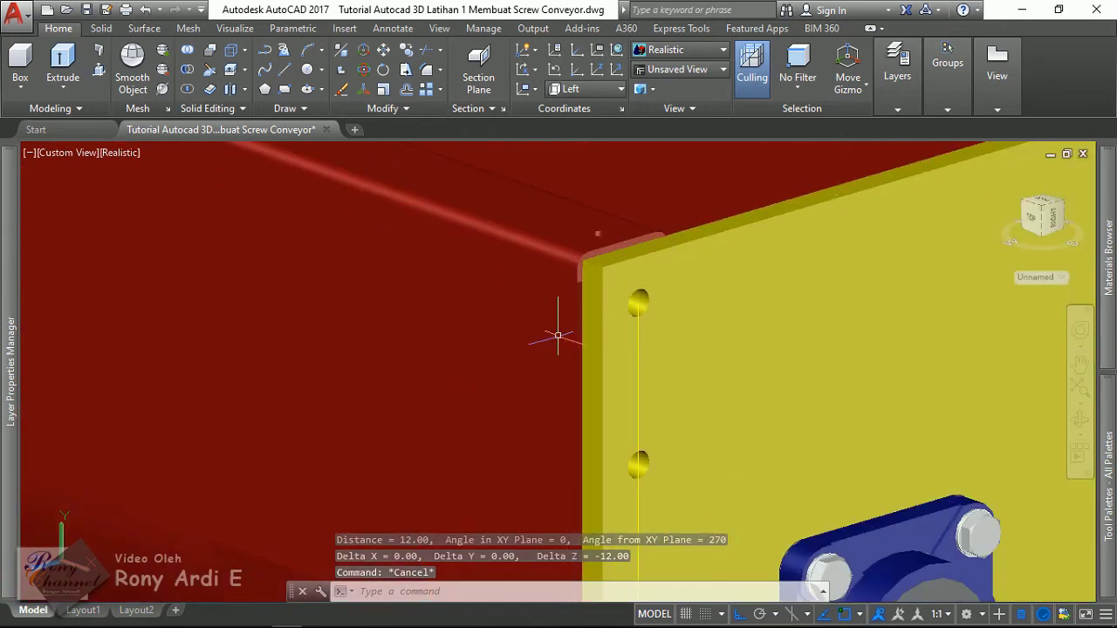
pyautogui.scroll(-1, 580, 303)
pyautogui.scroll(3, 750, 332)
pyautogui.scroll(2, 750, 332)
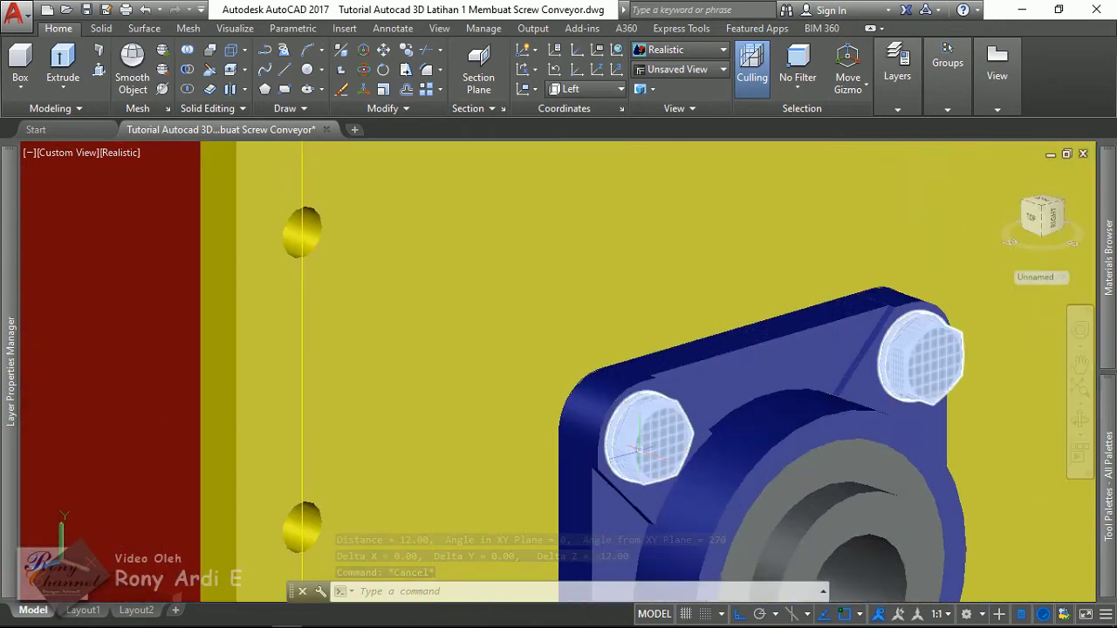
pyautogui.click(638, 438)
pyautogui.scroll(-5, 638, 438)
pyautogui.scroll(2, 471, 445)
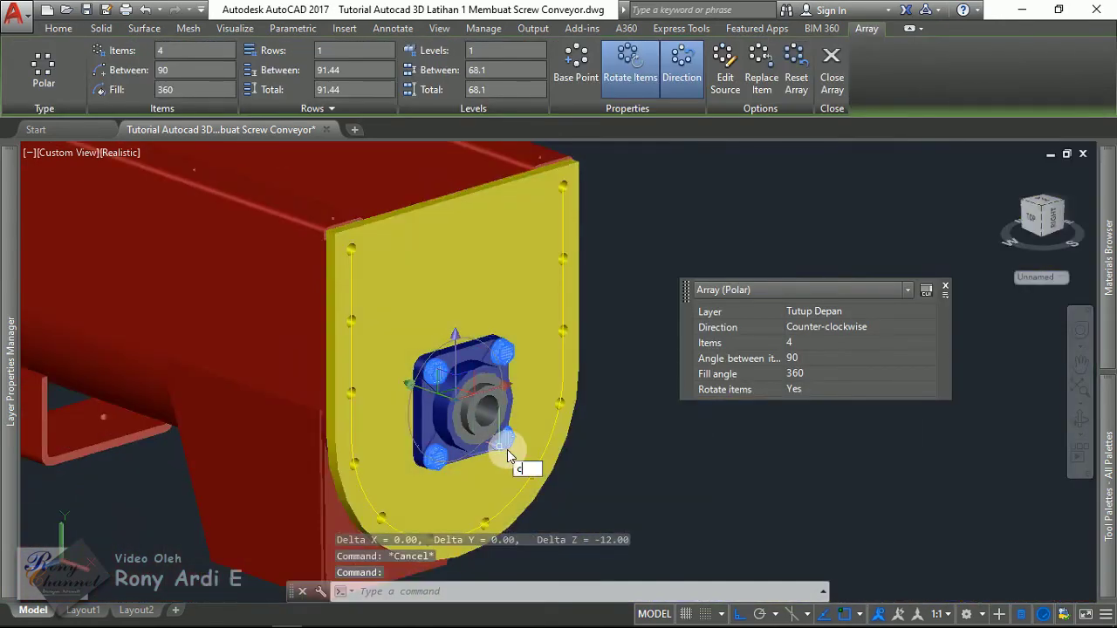
pyautogui.write('co')
pyautogui.press('Return')
pyautogui.click(705, 379)
pyautogui.click(904, 324)
pyautogui.press('Escape')
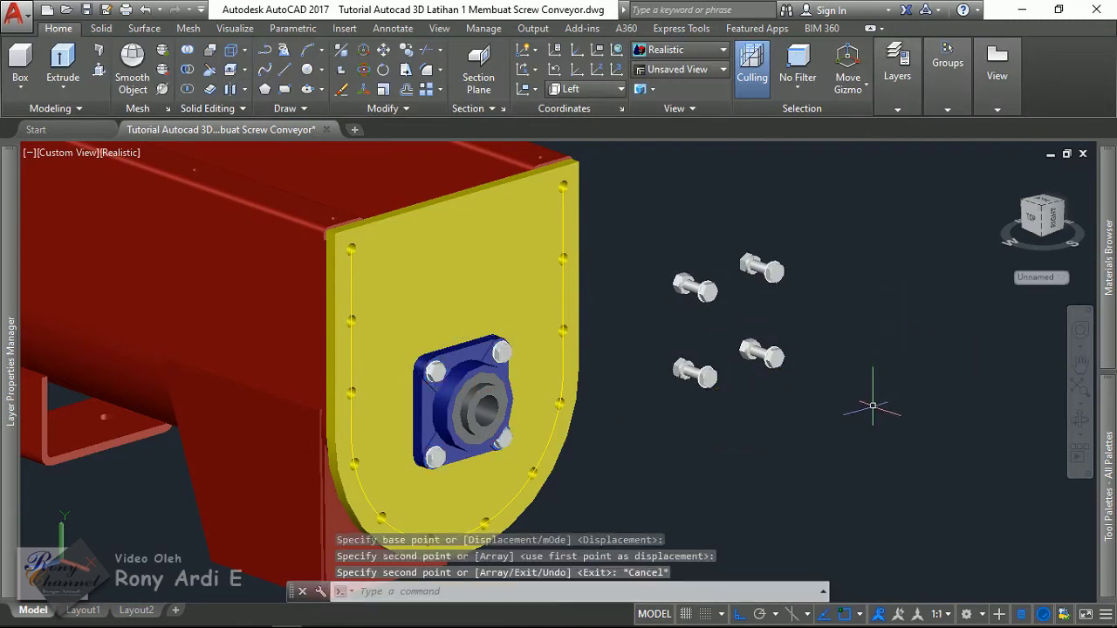
# Explode the copied array and erase the two right-hand bolts.
pyautogui.click(872, 406)
pyautogui.click(762, 234)
pyautogui.write('x')
pyautogui.press('Return')
pyautogui.press('Escape')
pyautogui.scroll(3, 823, 399)
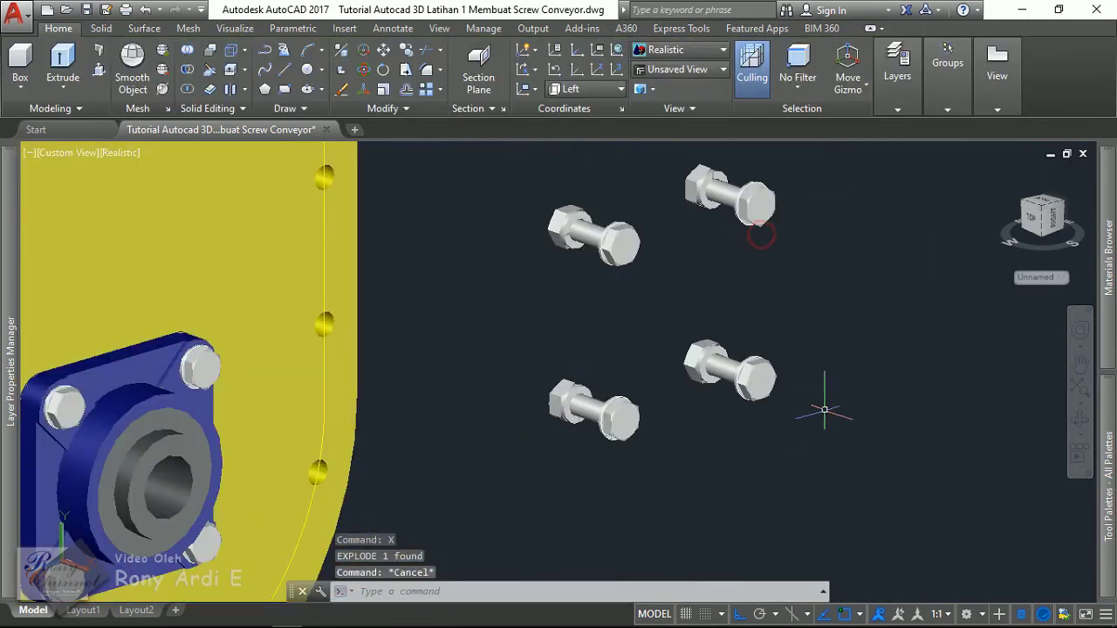
pyautogui.click(840, 457)
pyautogui.click(735, 205)
pyautogui.press('Delete')
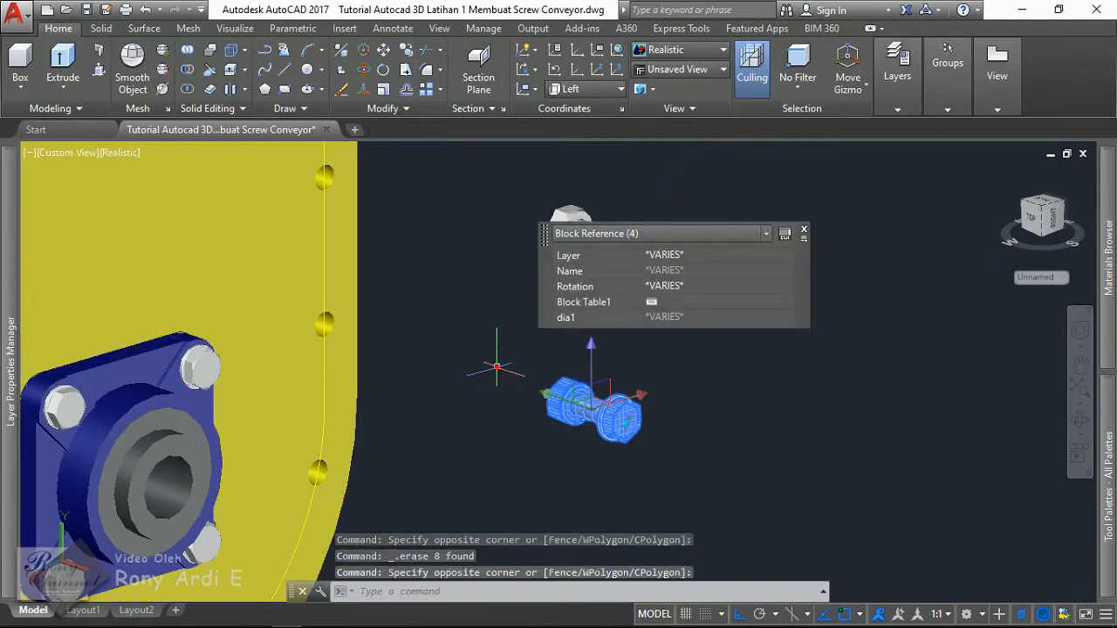
# Start moving the remaining loose bolt from a picked base point.
pyautogui.scroll(-4, 790, 383)
pyautogui.click(716, 373)
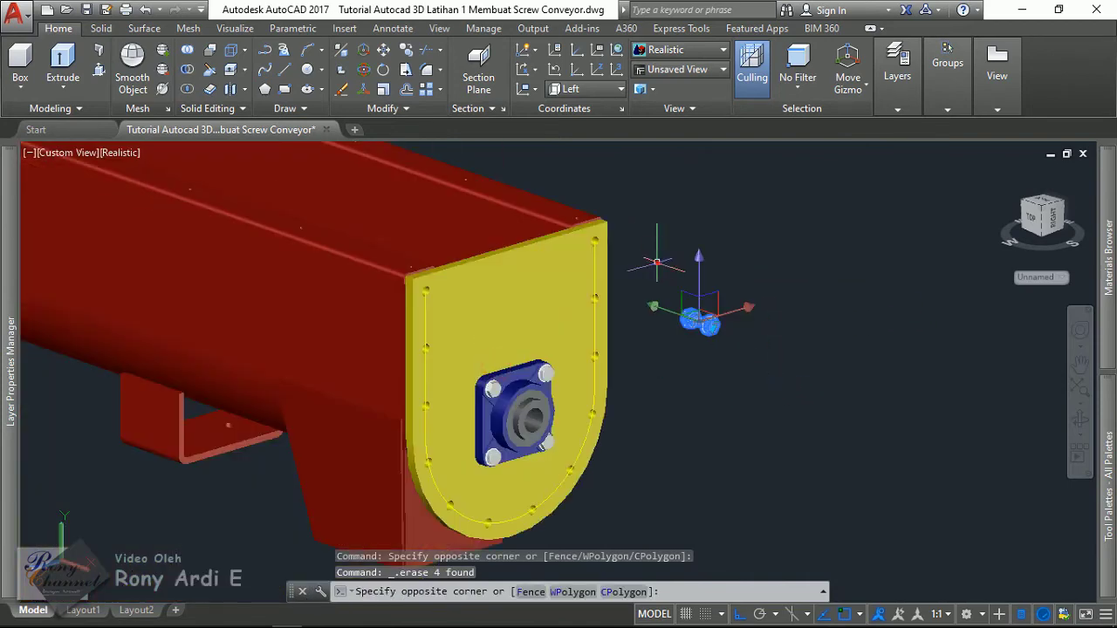
pyautogui.write('m')
pyautogui.press('Return')
pyautogui.click(708, 399)
# Drop the loose bolt beside the end plate and window-select its parts.
pyautogui.scroll(2, 848, 365)
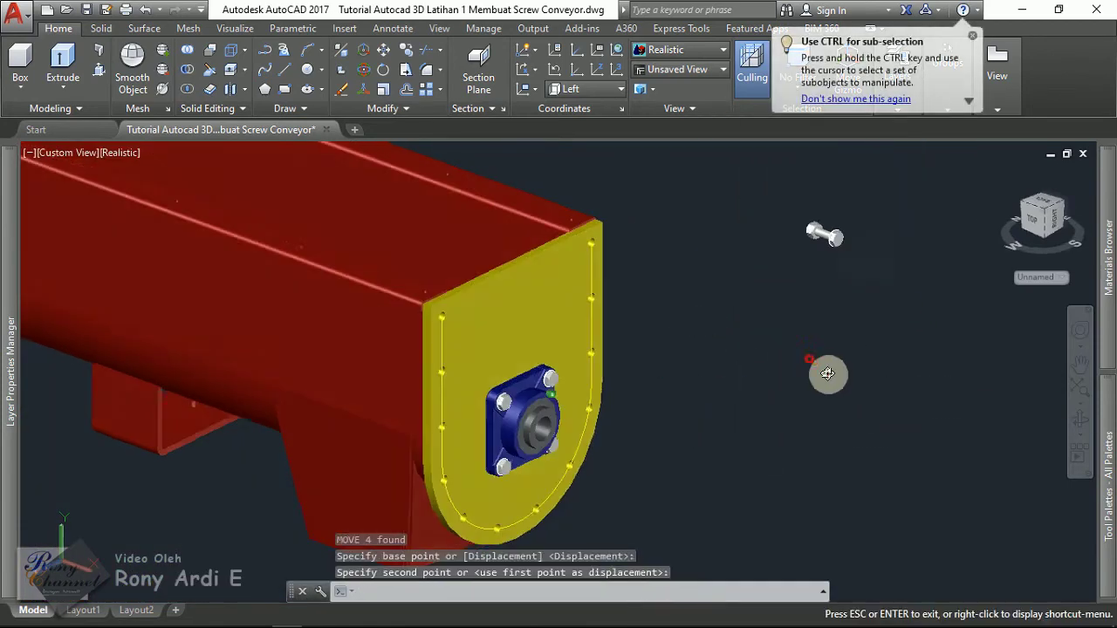
pyautogui.scroll(2, 822, 374)
pyautogui.click(842, 384)
pyautogui.scroll(3, 835, 288)
pyautogui.click(873, 362)
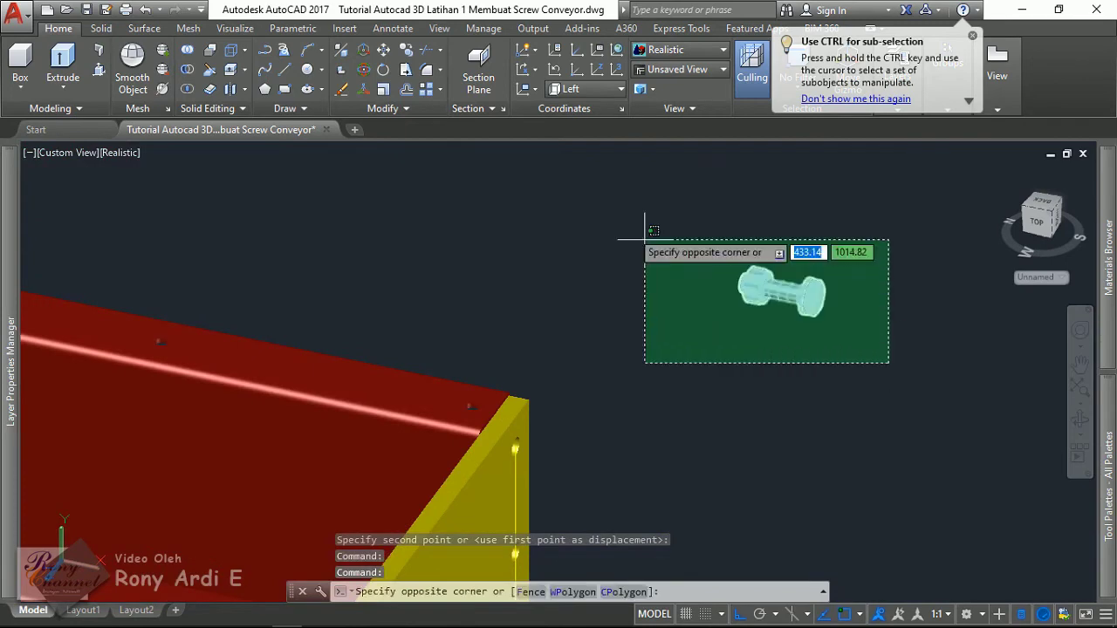
pyautogui.click(631, 231)
# Start moving the bolt parts with the base point snapped to the bolt's centre.
pyautogui.write('m')
pyautogui.press('Return')
pyautogui.scroll(4, 768, 288)
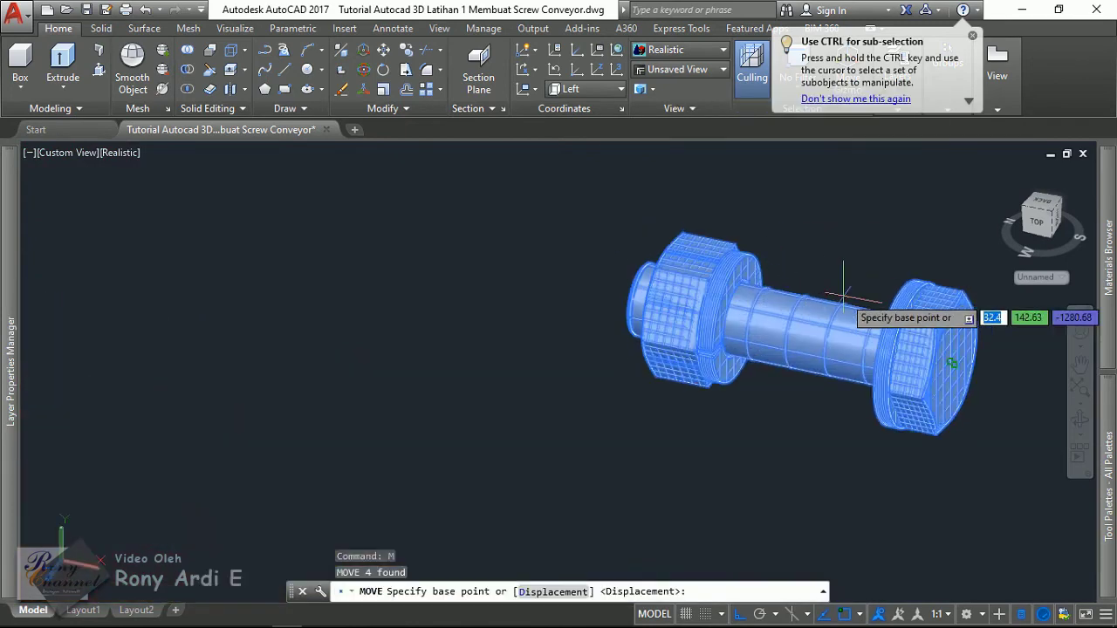
pyautogui.write('en')
pyautogui.press('Return')
pyautogui.scroll(2, 842, 291)
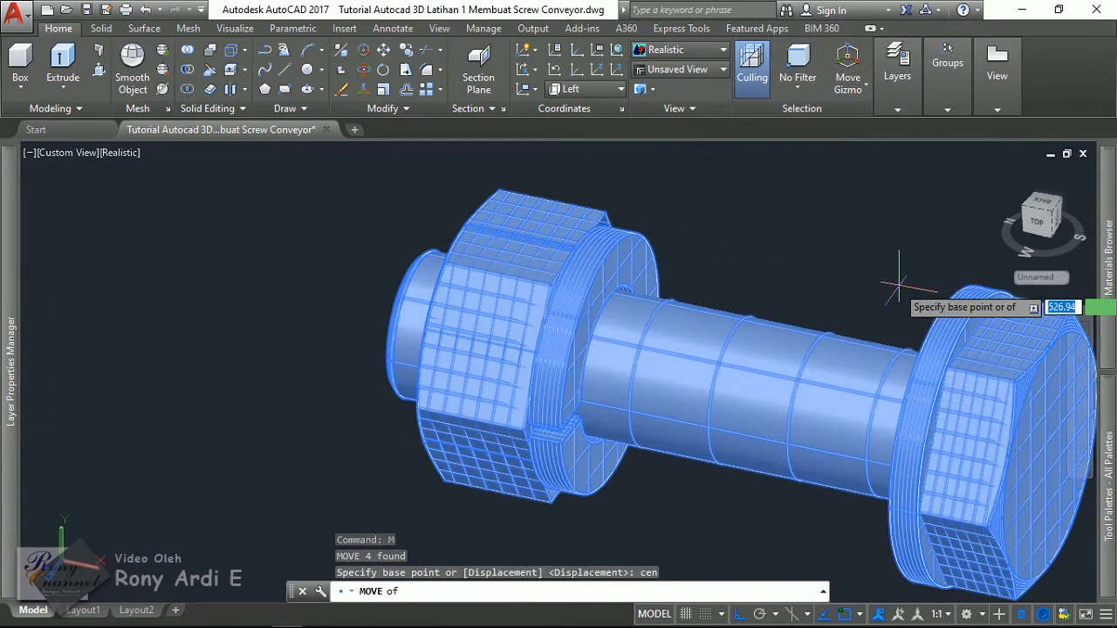
pyautogui.click(938, 307)
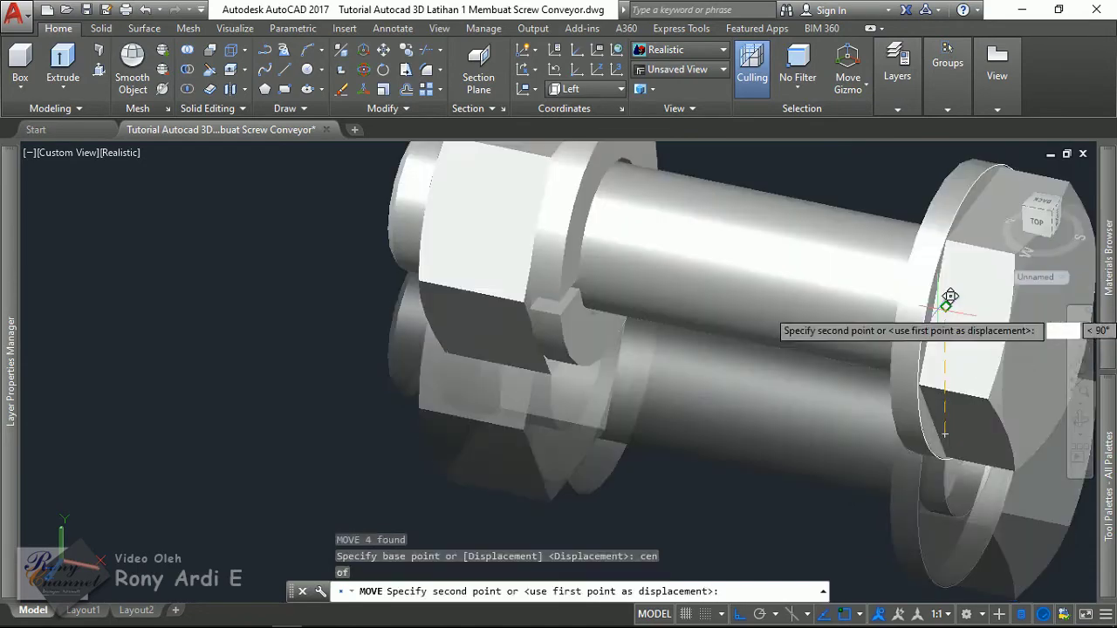
# Place the bolt centre onto the end-plate hole centre, then orbit around the plate.
pyautogui.scroll(-5, 916, 262)
pyautogui.scroll(4, 803, 366)
pyautogui.scroll(2, 751, 391)
pyautogui.scroll(2, 751, 391)
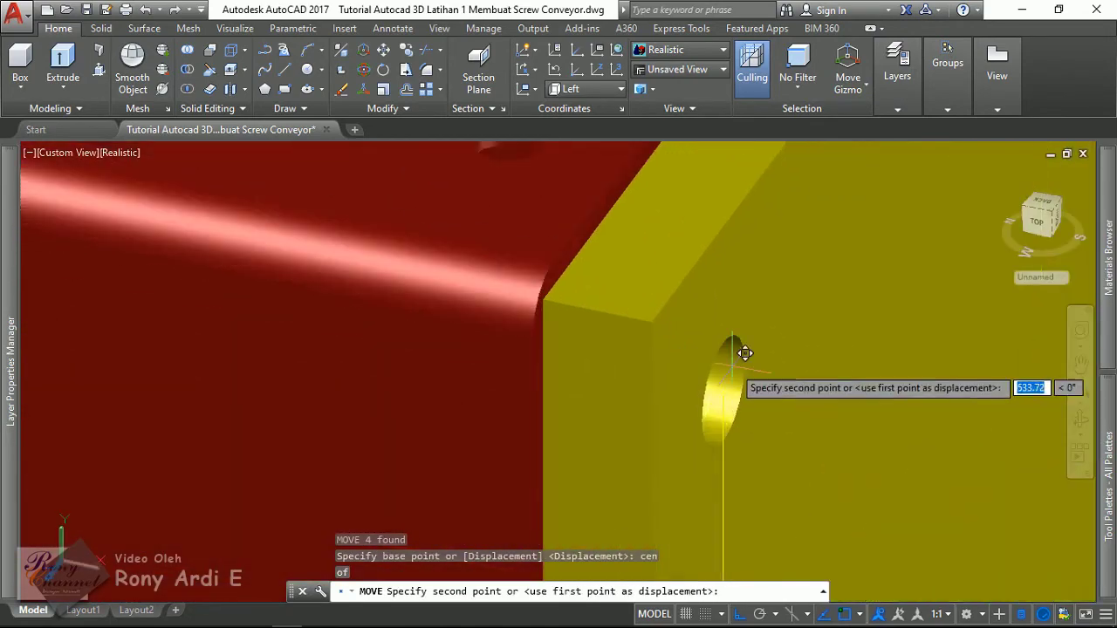
pyautogui.write('co')
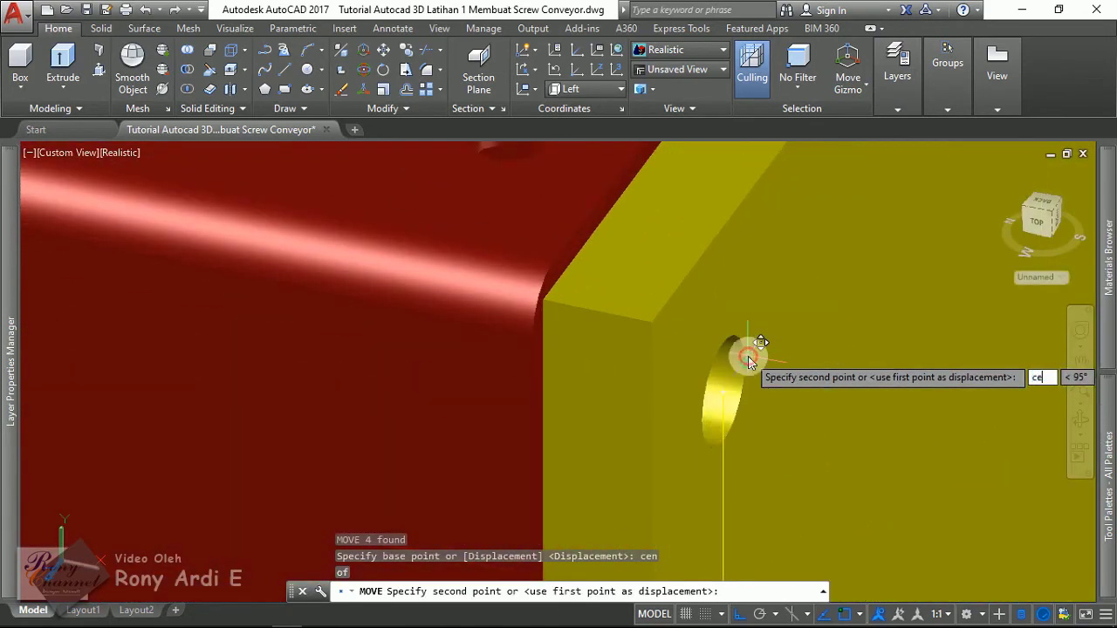
pyautogui.write('n')
pyautogui.press('Return')
pyautogui.click(756, 339)
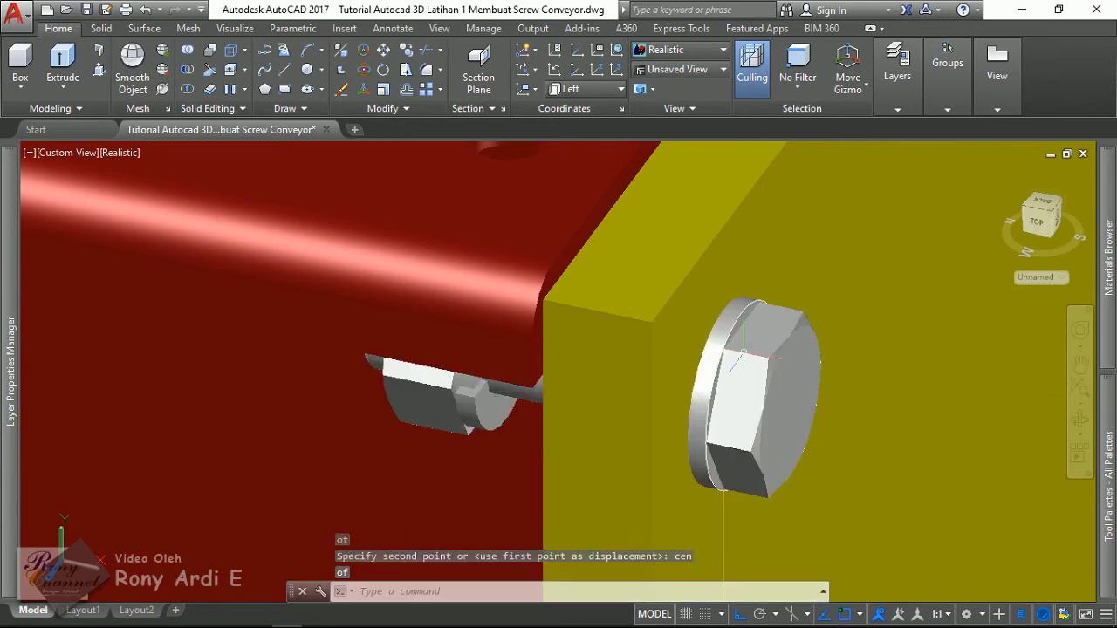
pyautogui.press('Escape')
pyautogui.moveTo(756, 339)
pyautogui.keyDown('shift'); pyautogui.mouseDown(button='middle')
pyautogui.moveTo(768, 338)
pyautogui.moveTo(773, 242)
pyautogui.mouseUp(button='middle'); pyautogui.keyUp('shift')
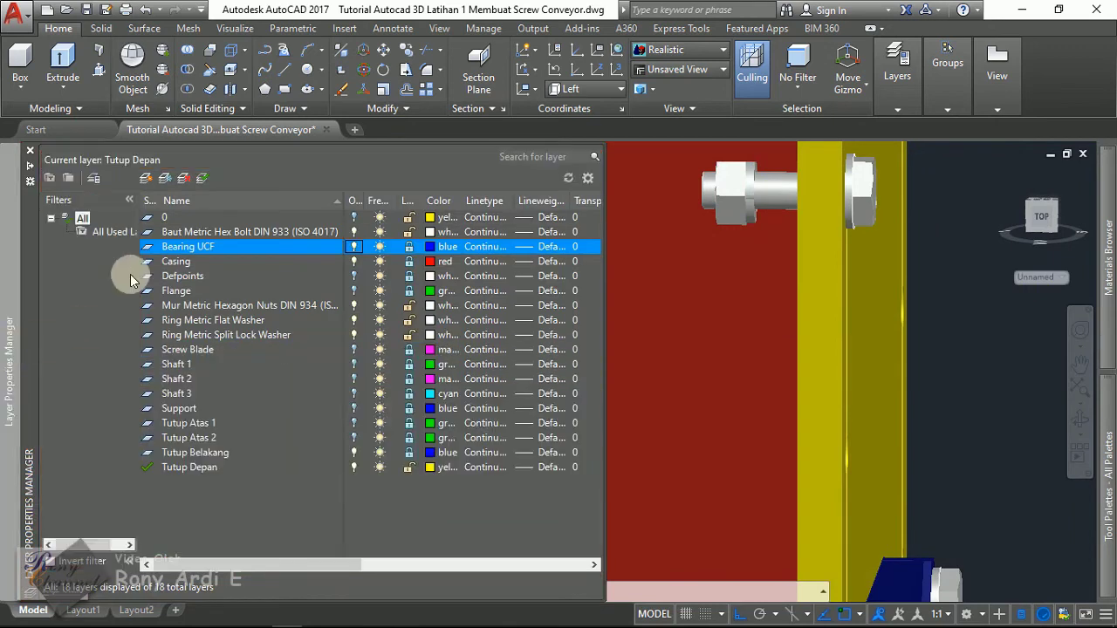
# Switch on the Flange layer, select the bolt and nut, and orbit to an angled view.
pyautogui.click(355, 292)
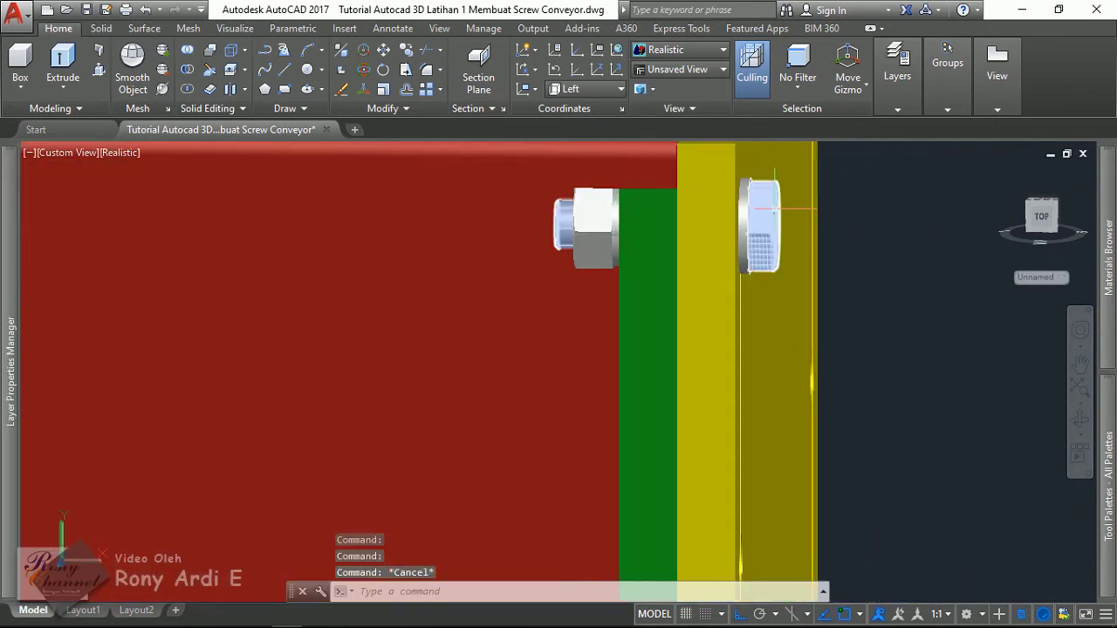
pyautogui.click(772, 209)
pyautogui.click(622, 196)
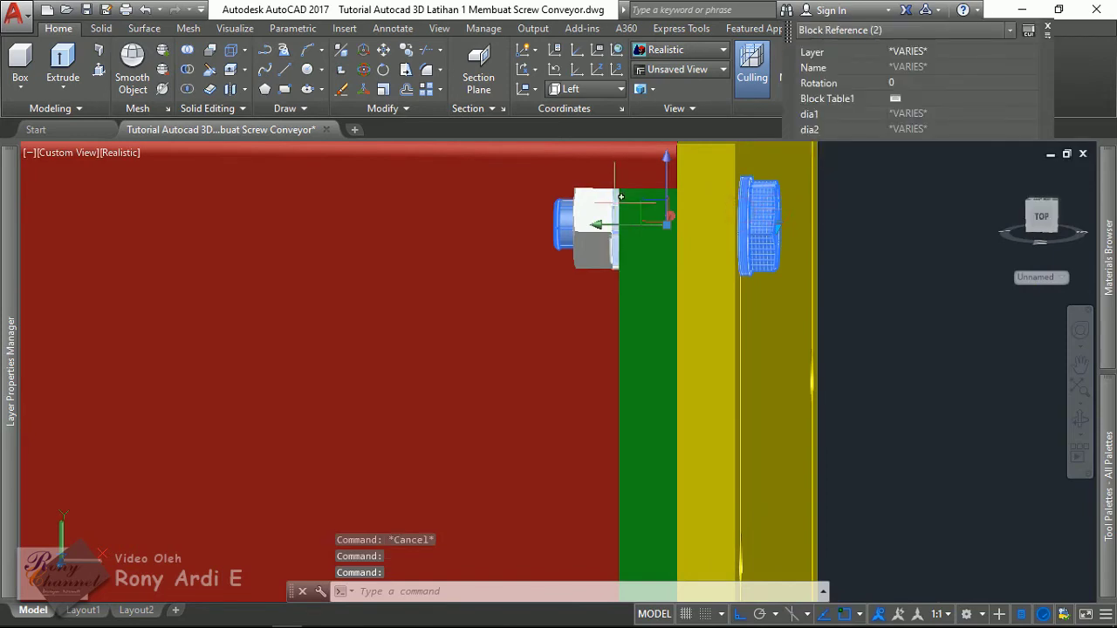
pyautogui.moveTo(622, 195)
pyautogui.keyDown('shift'); pyautogui.mouseDown(button='middle')
pyautogui.moveTo(568, 348)
pyautogui.moveTo(628, 399)
pyautogui.mouseUp(button='middle'); pyautogui.keyUp('shift')
pyautogui.write('ARRAY')
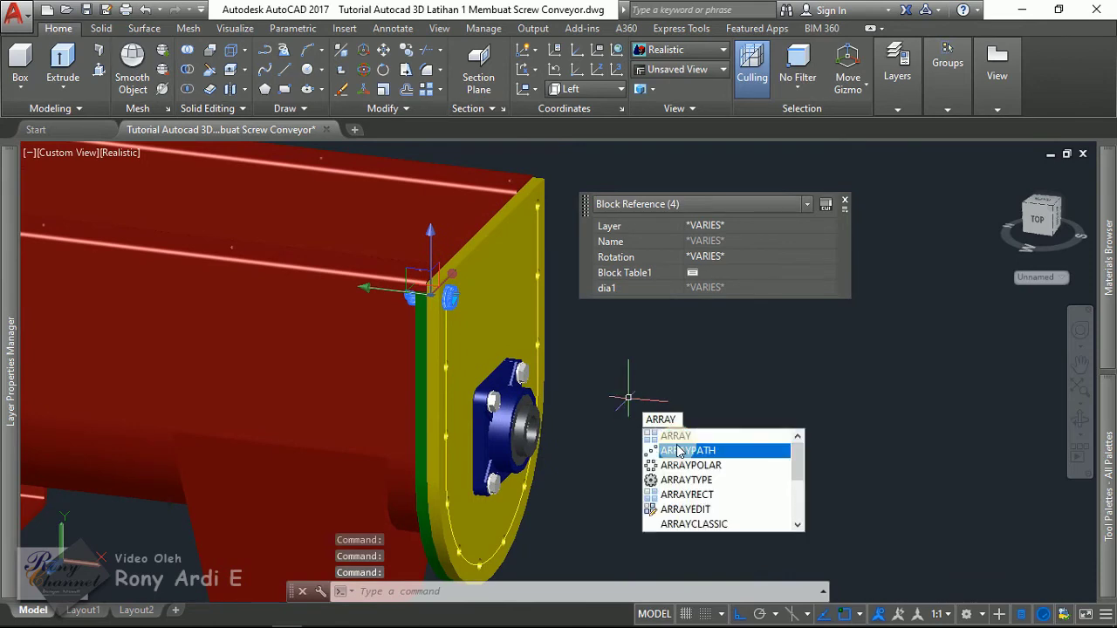
pyautogui.click(680, 450)
pyautogui.scroll(3, 593, 192)
pyautogui.scroll(3, 576, 180)
pyautogui.scroll(3, 527, 191)
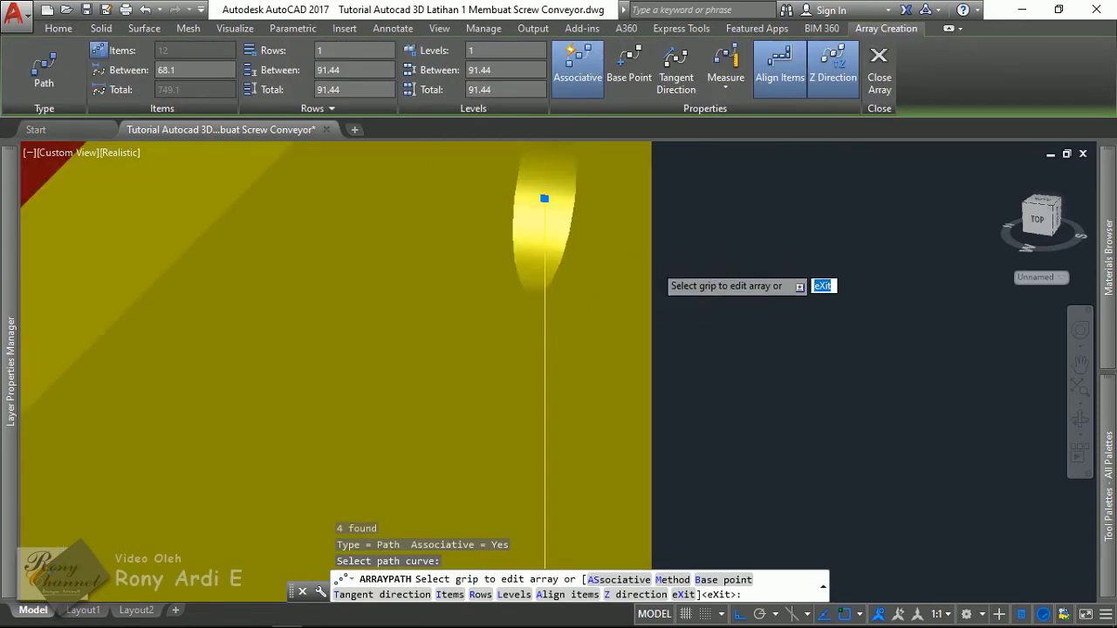
pyautogui.scroll(-3, 698, 253)
pyautogui.scroll(-2, 711, 249)
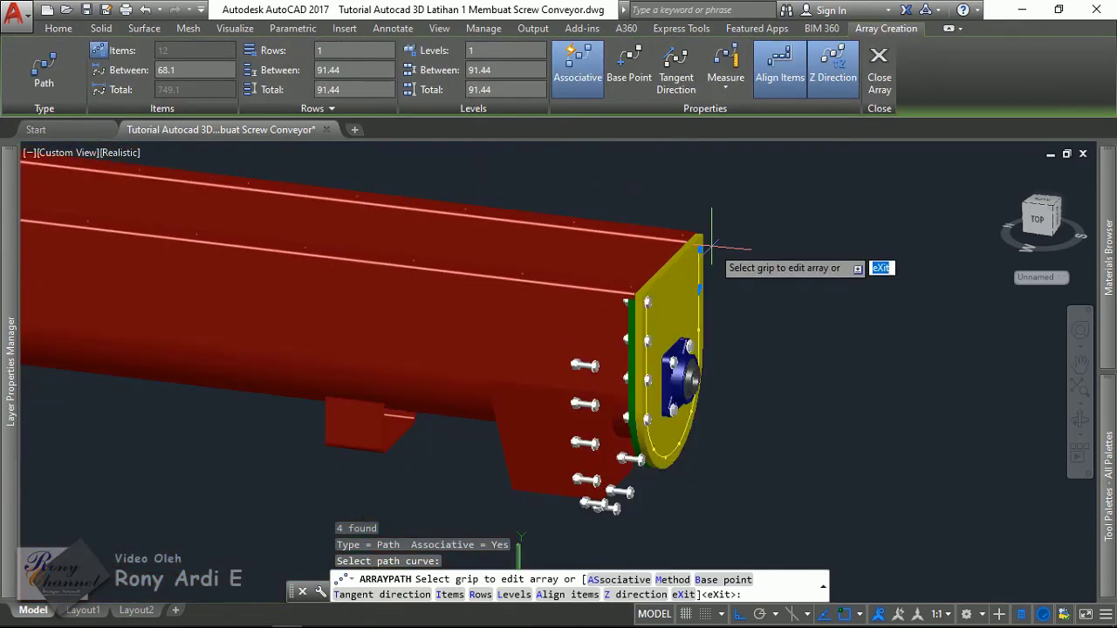
pyautogui.moveTo(714, 247)
pyautogui.keyDown('shift'); pyautogui.mouseDown(button='middle')
pyautogui.moveTo(732, 300)
pyautogui.moveTo(663, 285)
pyautogui.mouseUp(button='middle'); pyautogui.keyUp('shift')
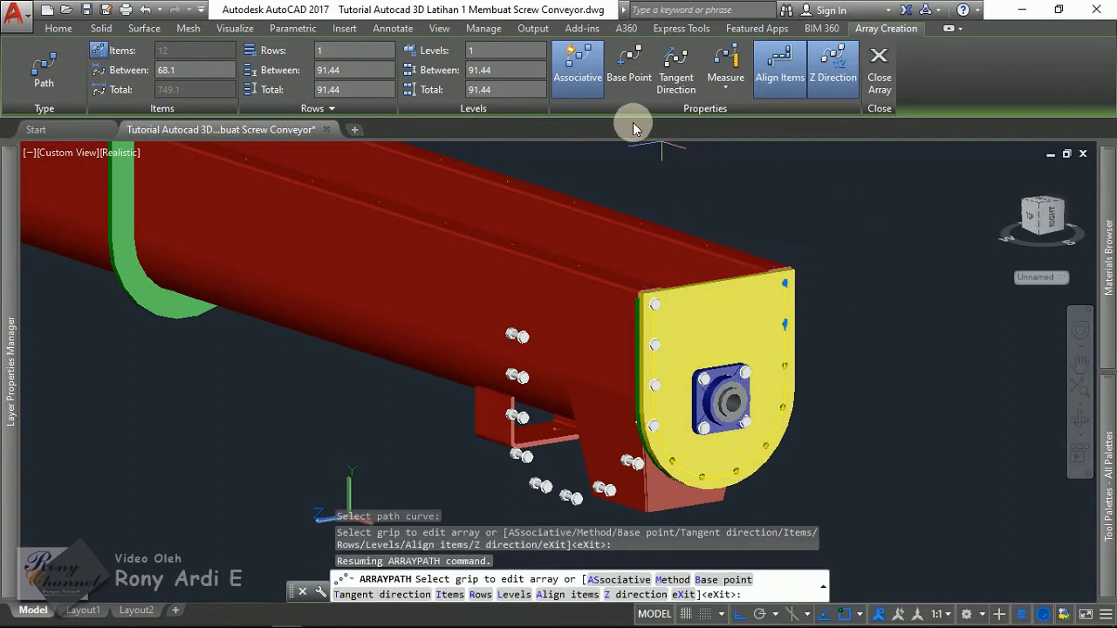
pyautogui.click(603, 79)
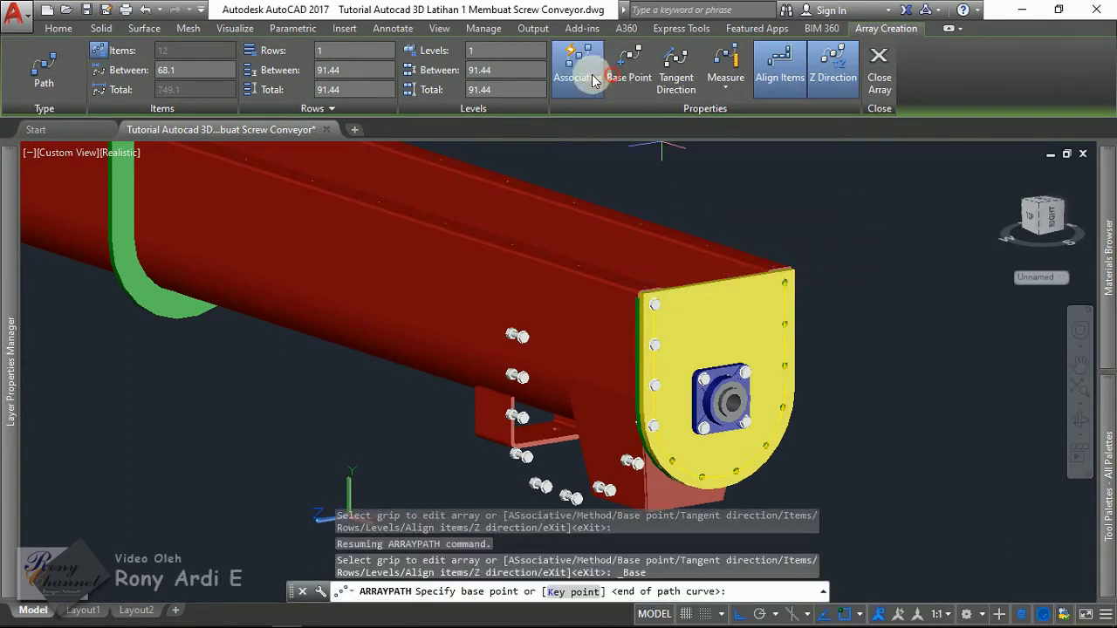
pyautogui.click(609, 77)
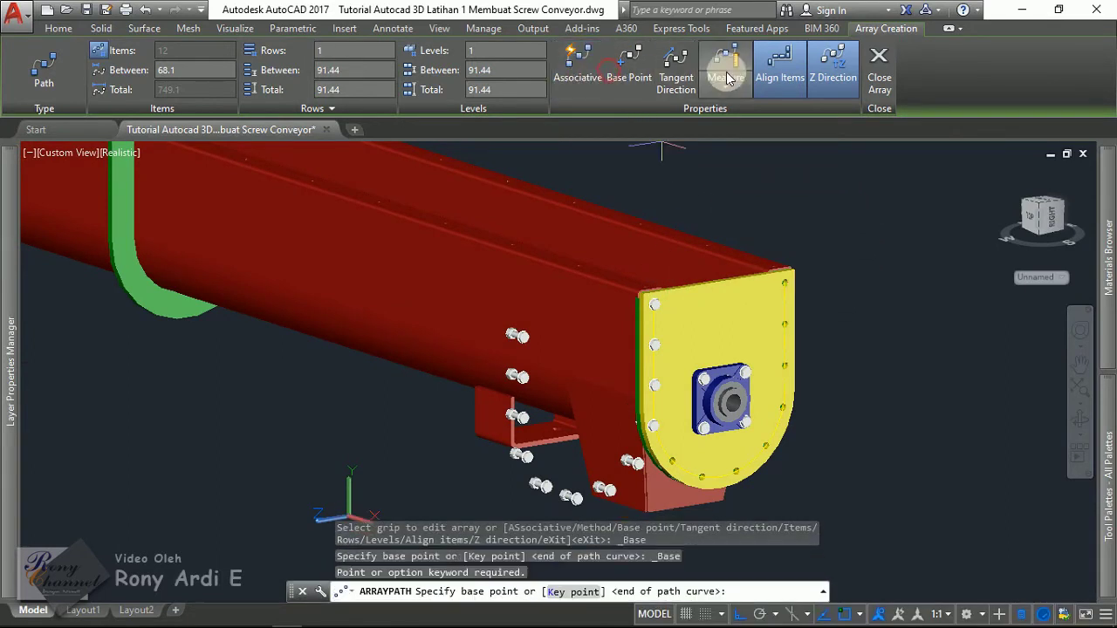
pyautogui.click(778, 76)
pyautogui.click(834, 78)
pyautogui.press('Escape')
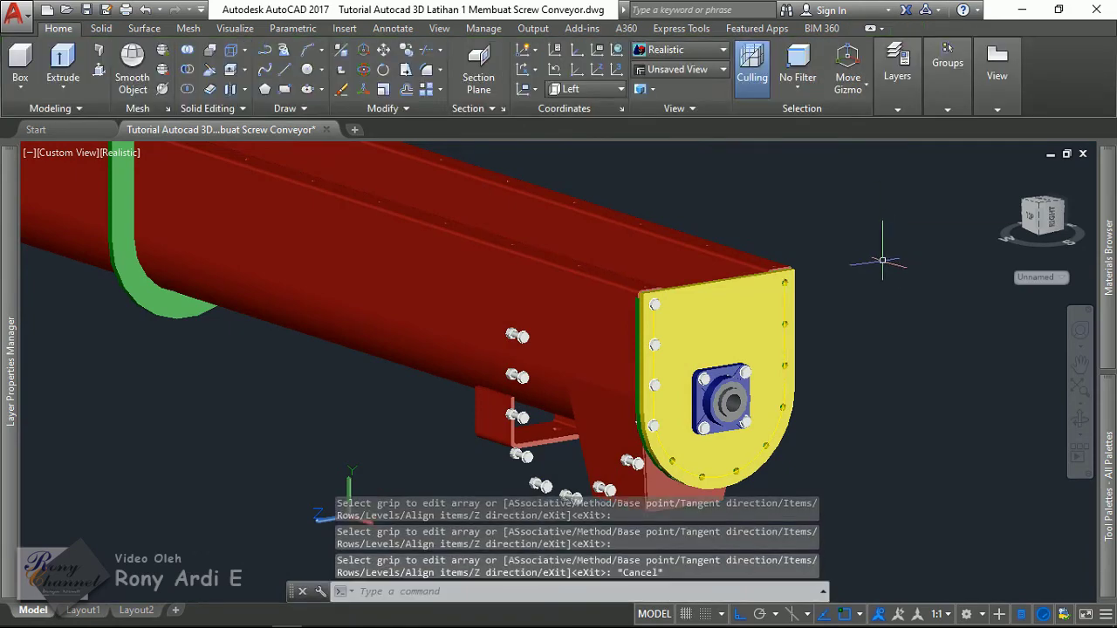
pyautogui.hotkey('ctrl', 'z')
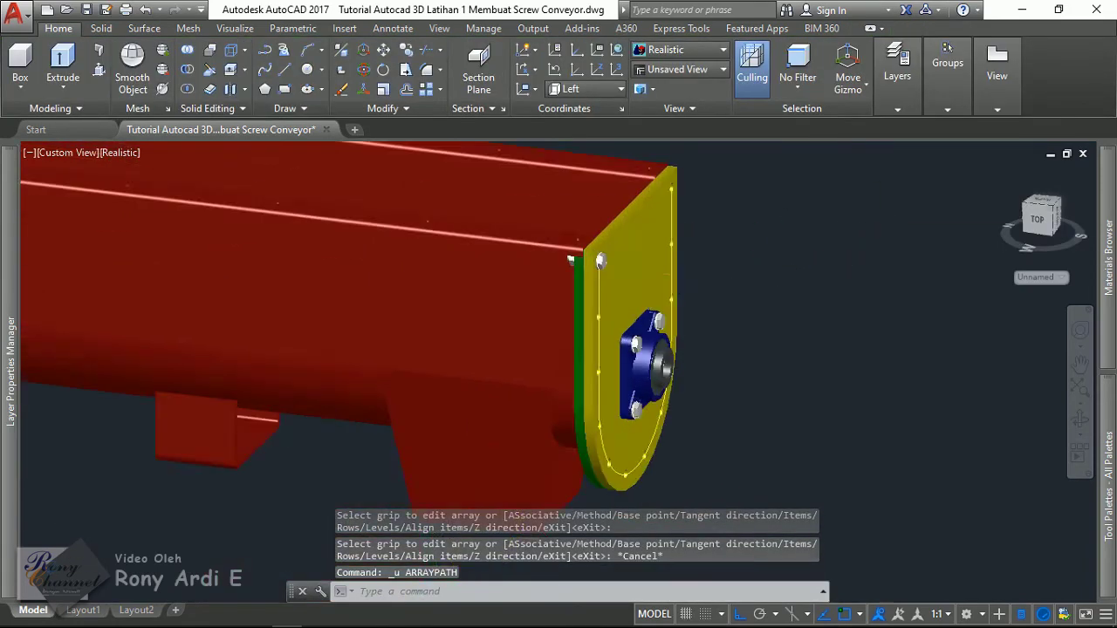
# Select the four bolt-assembly parts: bolt, nut and the remaining two pieces.
pyautogui.click(510, 261)
pyautogui.click(357, 285)
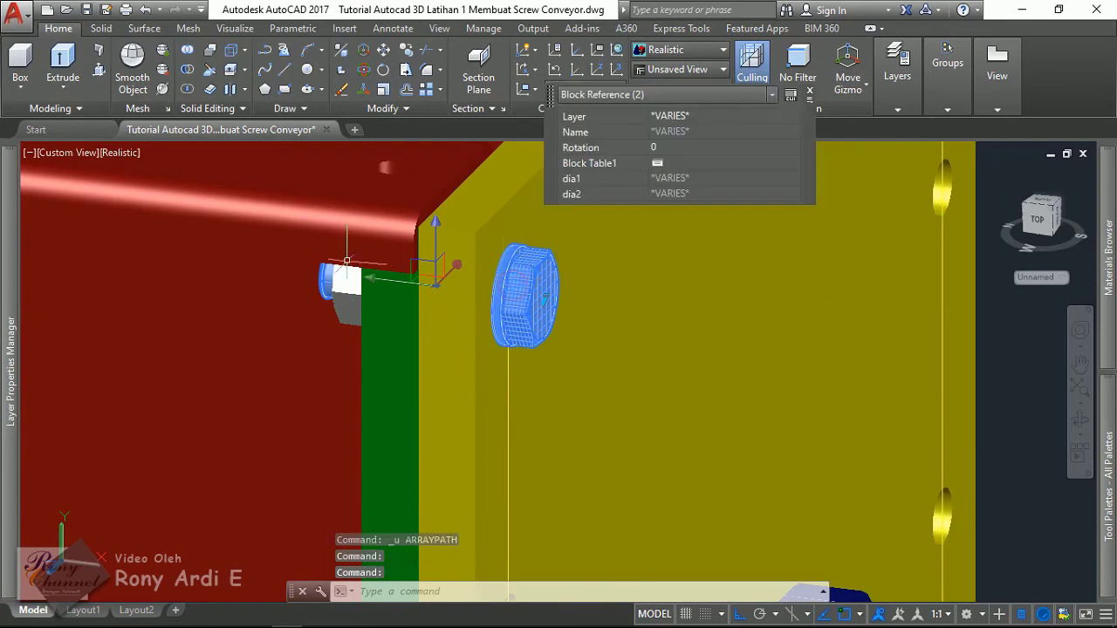
pyautogui.scroll(3, 357, 284)
pyautogui.moveTo(357, 284)
pyautogui.keyDown('shift'); pyautogui.mouseDown(button='middle')
pyautogui.moveTo(420, 312)
pyautogui.moveTo(404, 361)
pyautogui.mouseUp(button='middle'); pyautogui.keyUp('shift')
pyautogui.click(420, 313)
pyautogui.click(395, 308)
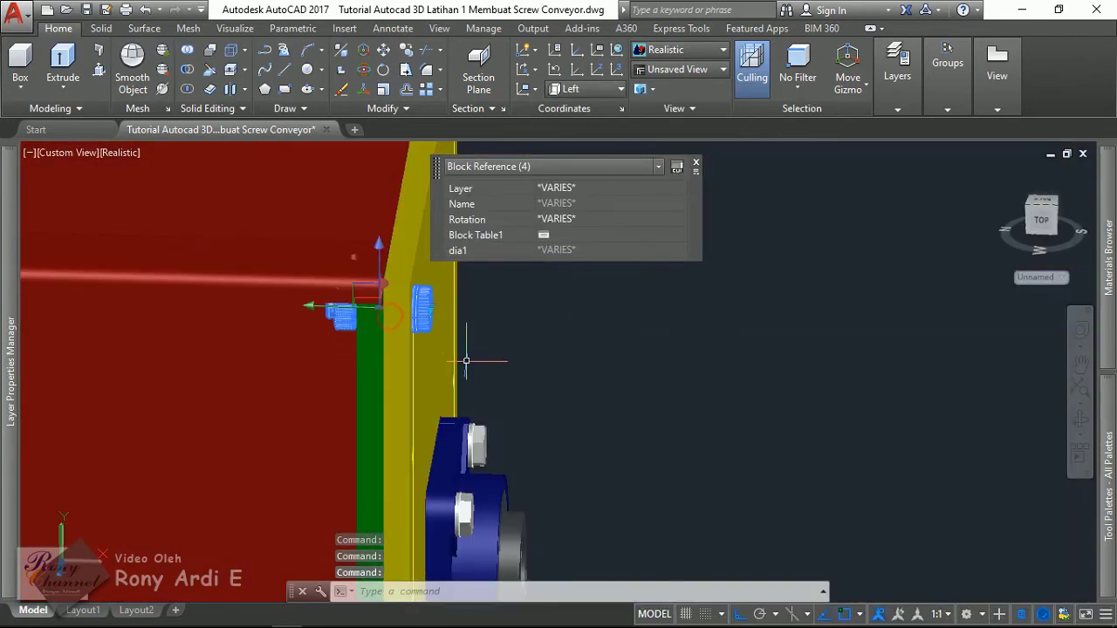
# Path-array the bolt assembly along the yellow end plate's edge.
pyautogui.write('A')
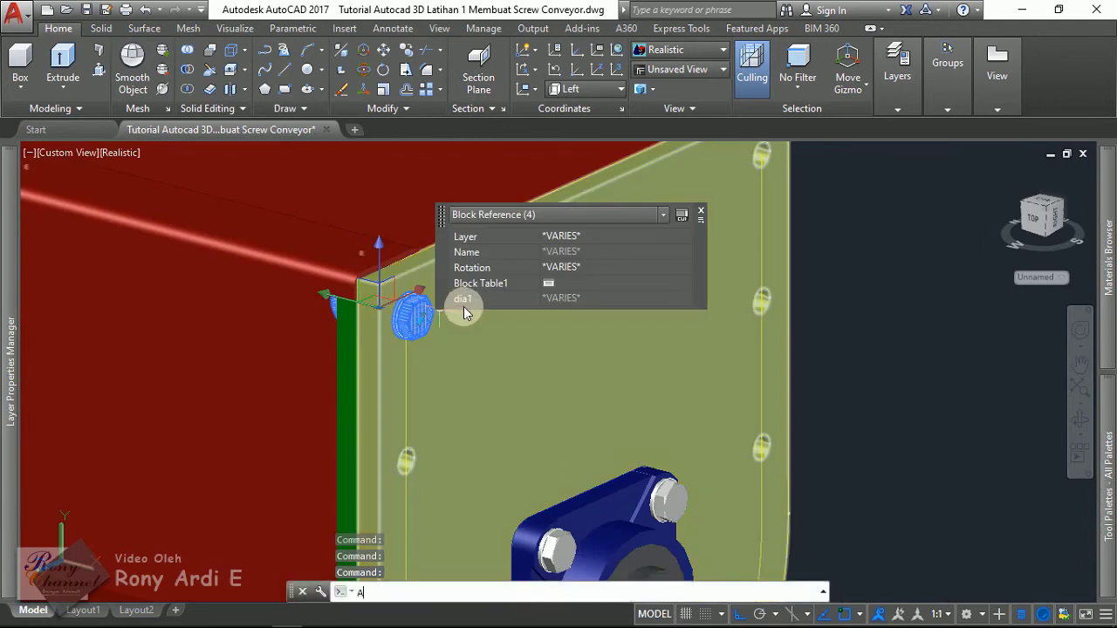
pyautogui.write('RRAY')
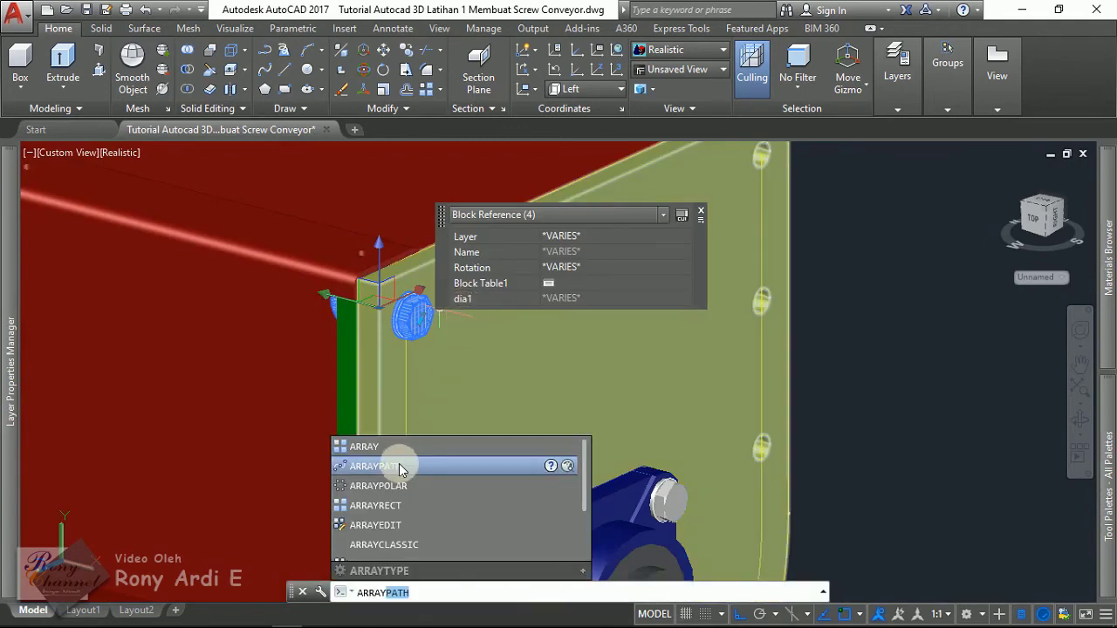
pyautogui.click(399, 463)
pyautogui.scroll(2, 399, 464)
pyautogui.scroll(5, 400, 463)
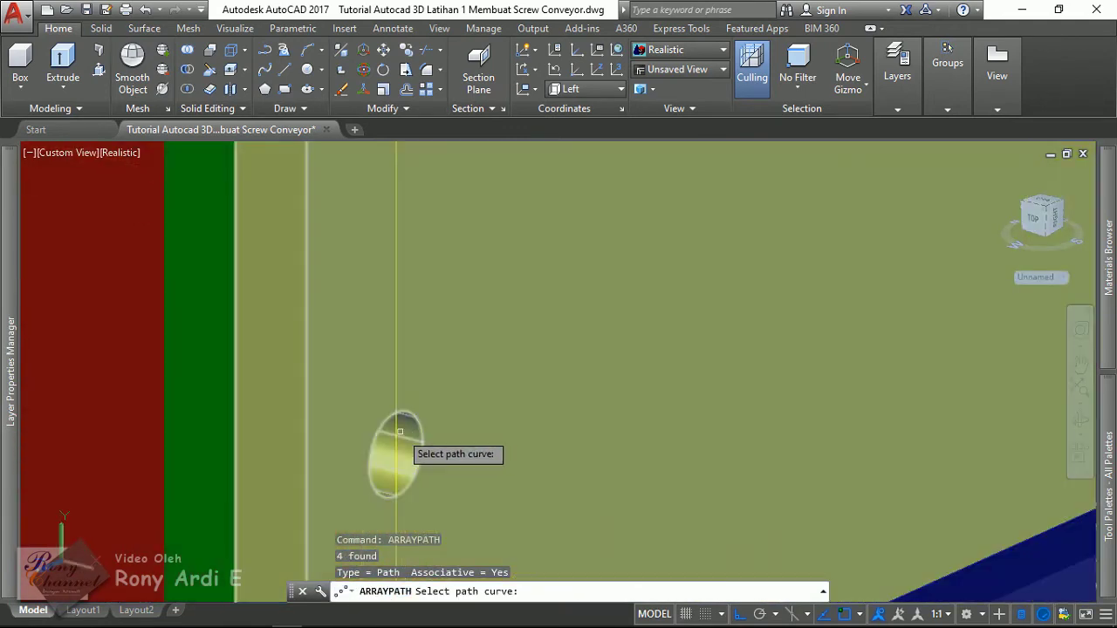
pyautogui.click(397, 429)
pyautogui.scroll(-7, 397, 429)
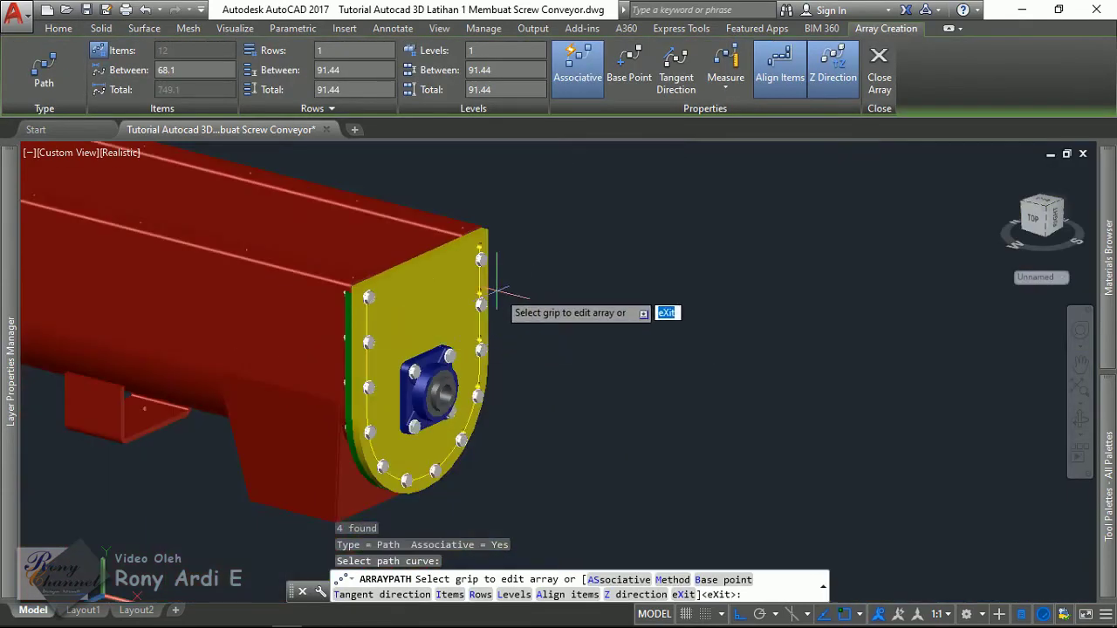
pyautogui.rightClick(574, 277)
pyautogui.click(628, 297)
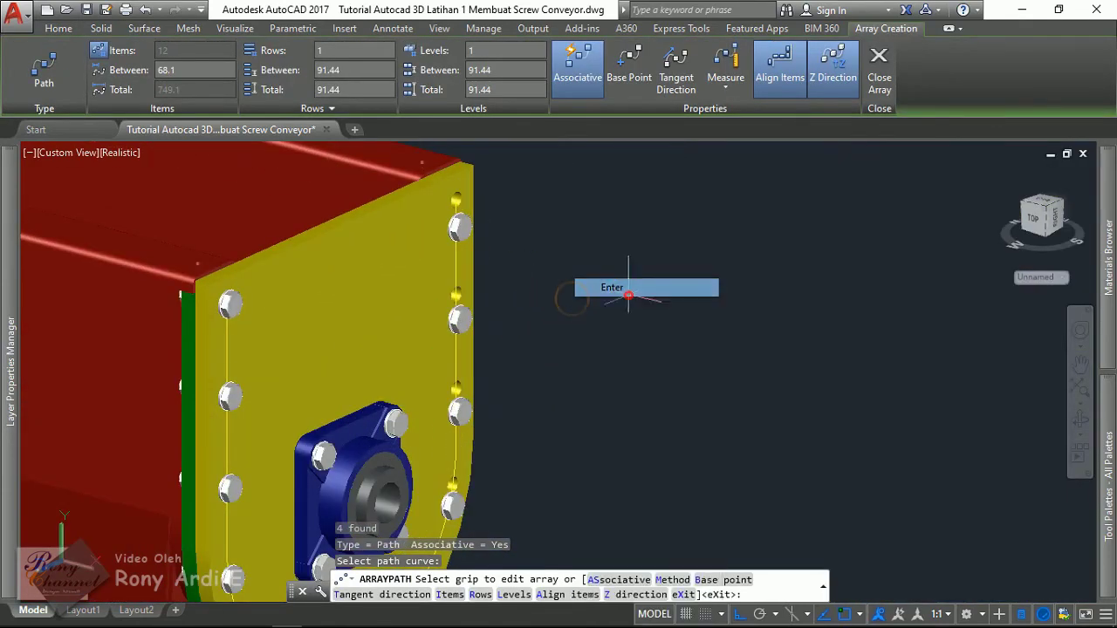
# Change the bolt array spacing from Measure to Divide, evenly spacing 12 bolts.
pyautogui.click(467, 318)
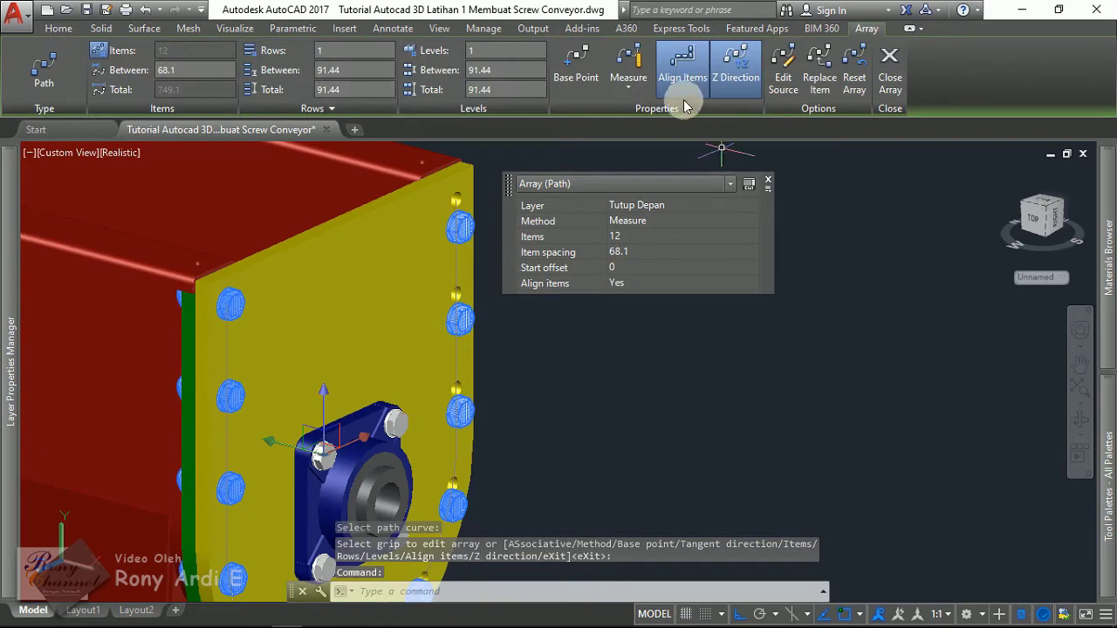
pyautogui.click(628, 80)
pyautogui.click(630, 118)
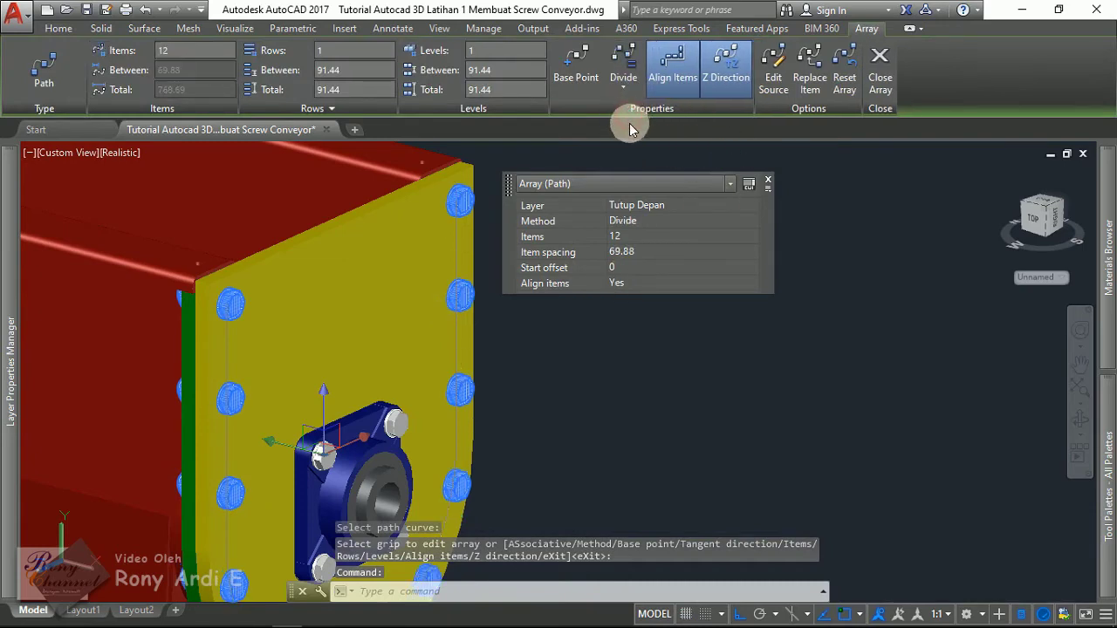
pyautogui.scroll(-3, 493, 371)
pyautogui.scroll(2, 578, 393)
pyautogui.press('Escape')
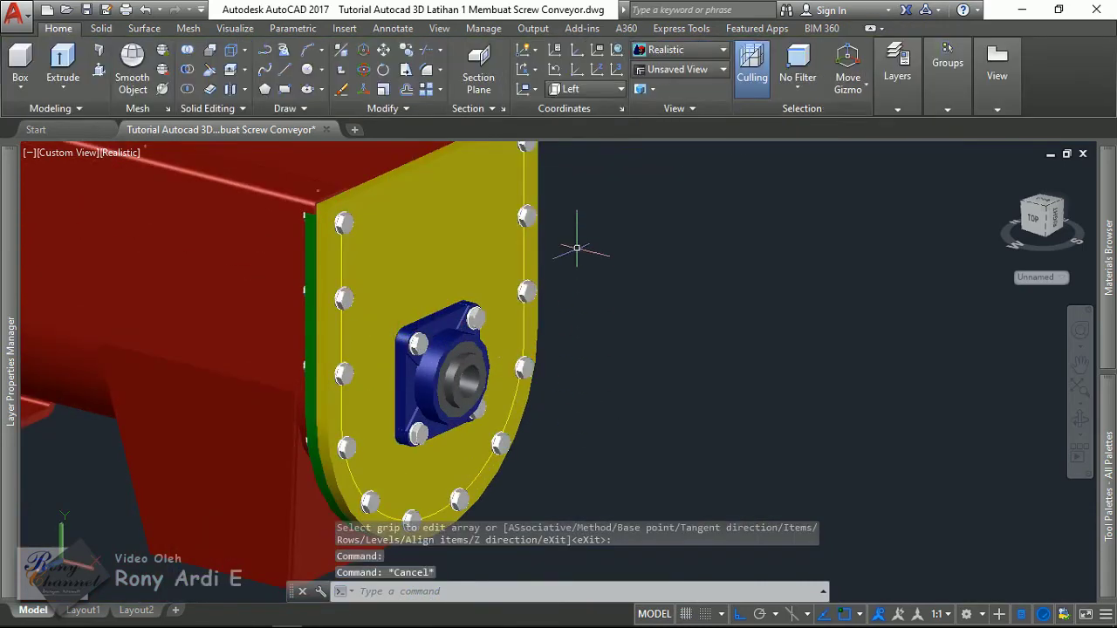
pyautogui.scroll(-3, 812, 329)
# Switch to the Left preset view, zoom in, and select the 12-bolt array for mirroring.
pyautogui.scroll(2, 733, 328)
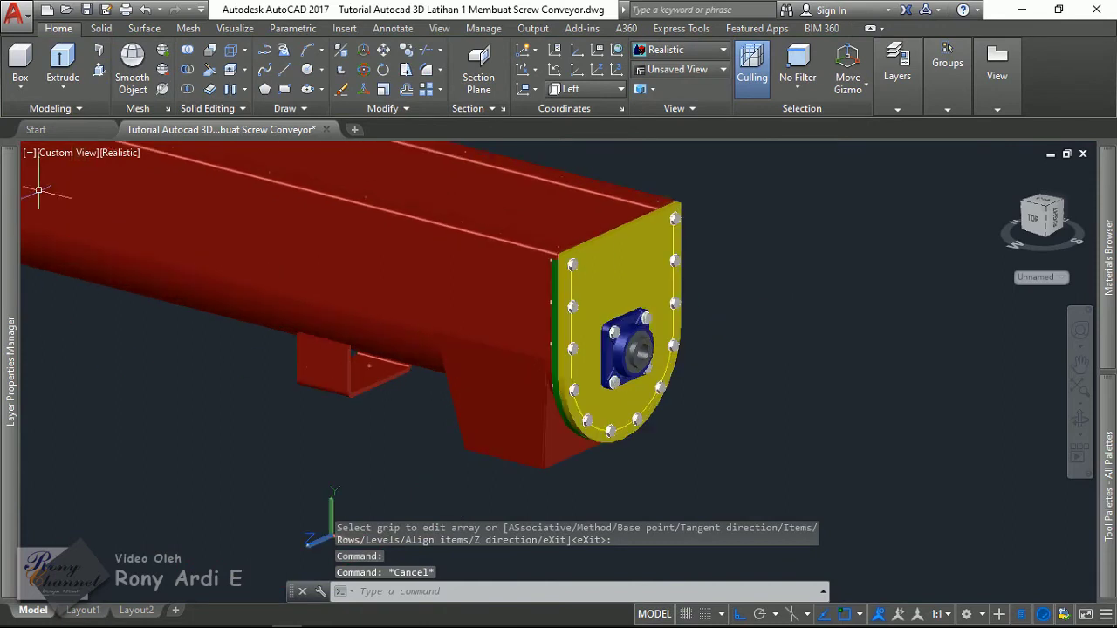
pyautogui.click(52, 155)
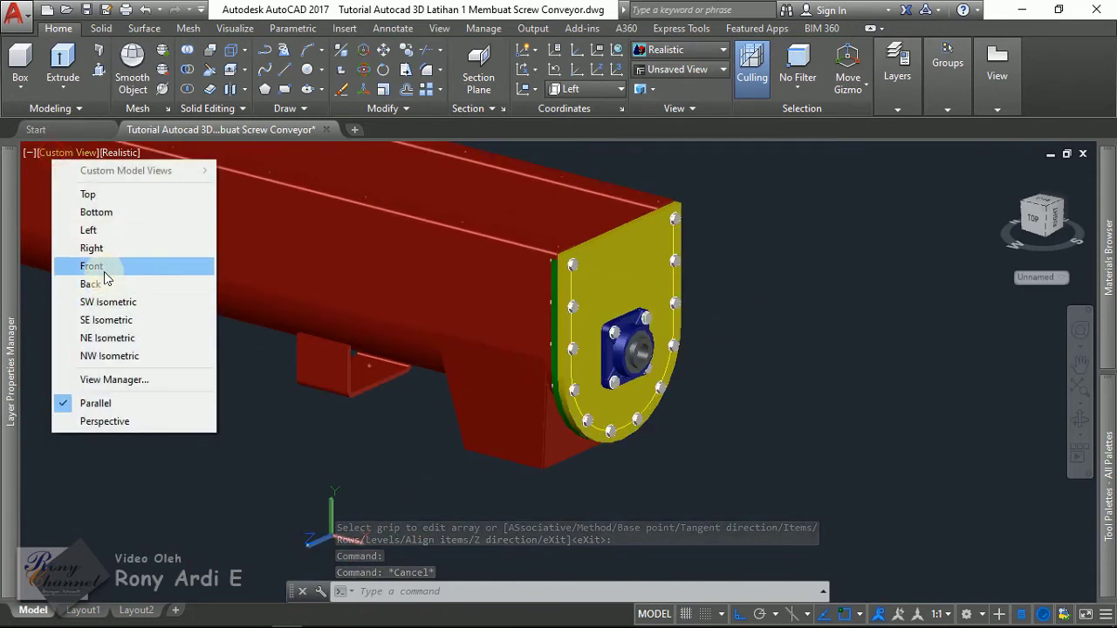
pyautogui.click(104, 230)
pyautogui.scroll(4, 822, 320)
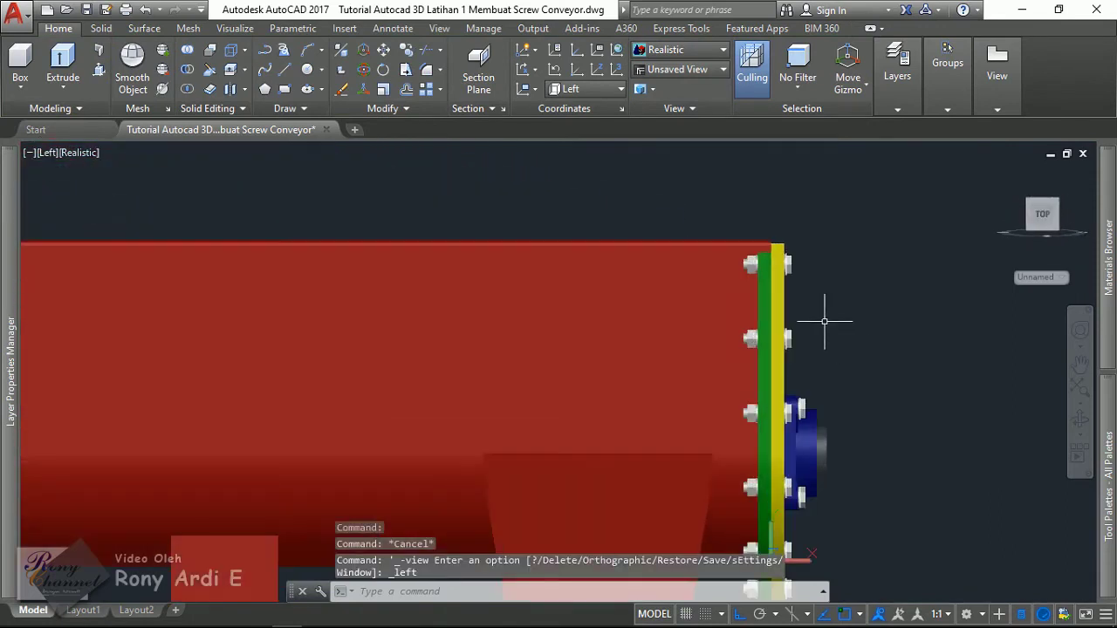
pyautogui.click(759, 223)
pyautogui.scroll(-3, 911, 397)
pyautogui.scroll(-3, 919, 398)
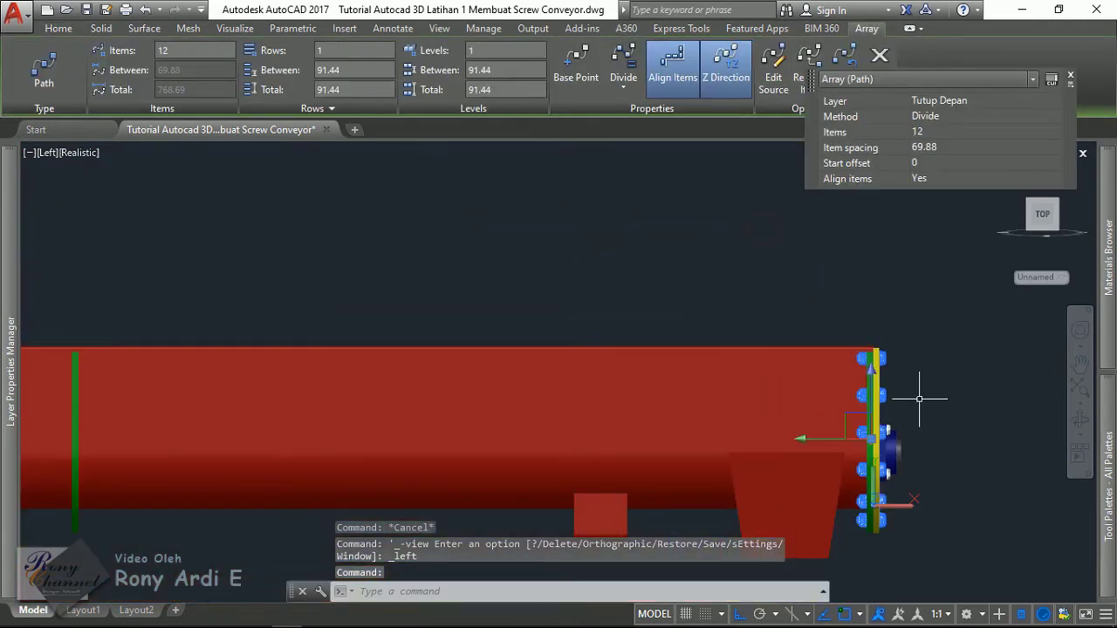
pyautogui.write('MI')
pyautogui.press('Return')
pyautogui.scroll(-2, 912, 401)
pyautogui.scroll(3, 636, 375)
# Mirror the bolt array about a vertical line through the midpoint, keeping the originals.
pyautogui.scroll(1, 661, 386)
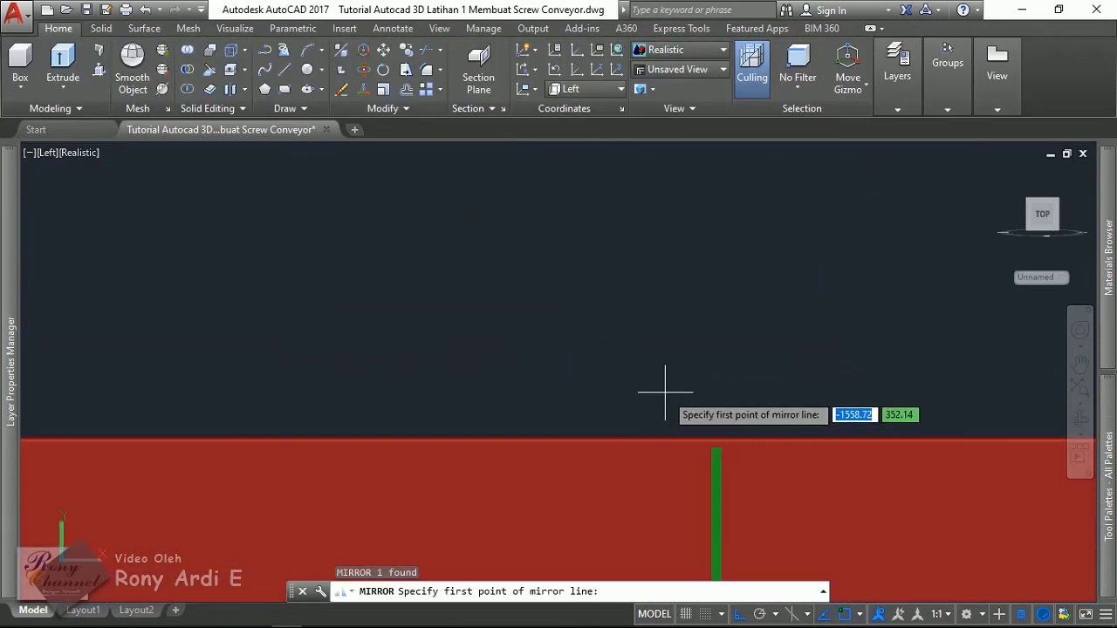
pyautogui.write('md')
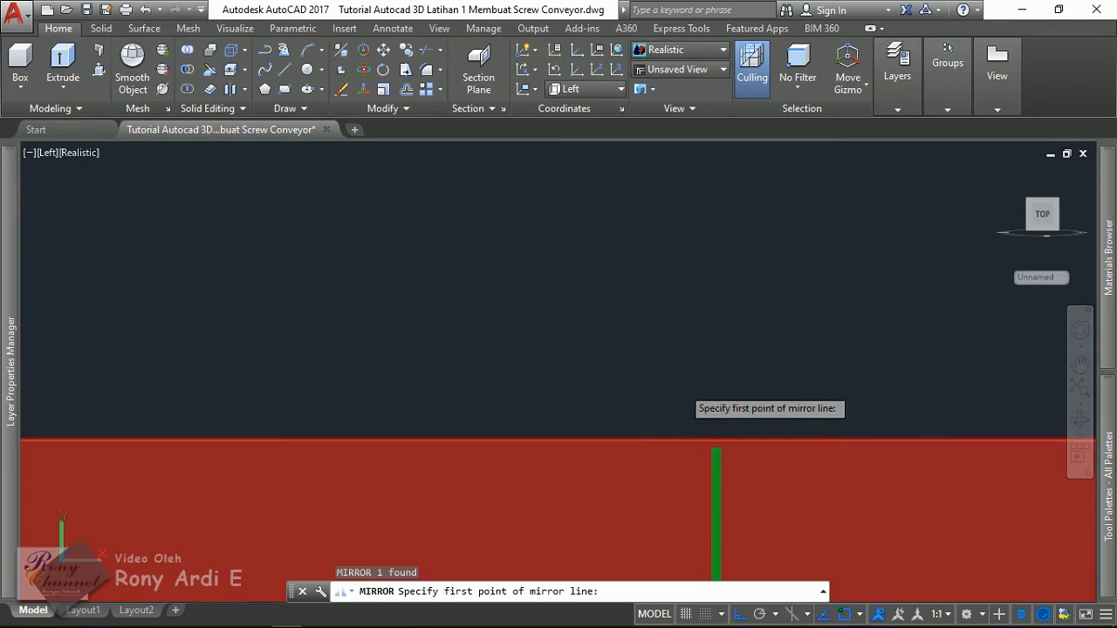
pyautogui.press('Return')
pyautogui.click(723, 445)
pyautogui.scroll(-3, 728, 367)
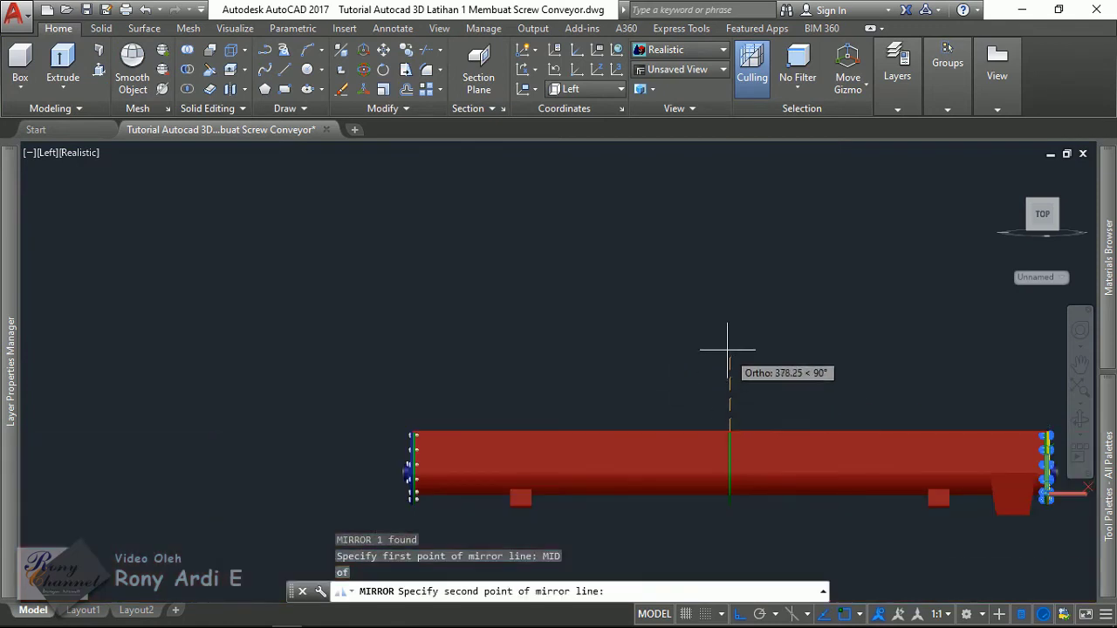
pyautogui.click(728, 357)
pyautogui.press('Return')
# Orbit to an angled 3D view and switch on layers Tutup Atas 1 and Tutup Atas 2.
pyautogui.scroll(3, 392, 453)
pyautogui.scroll(2, 401, 397)
pyautogui.scroll(-3, 402, 397)
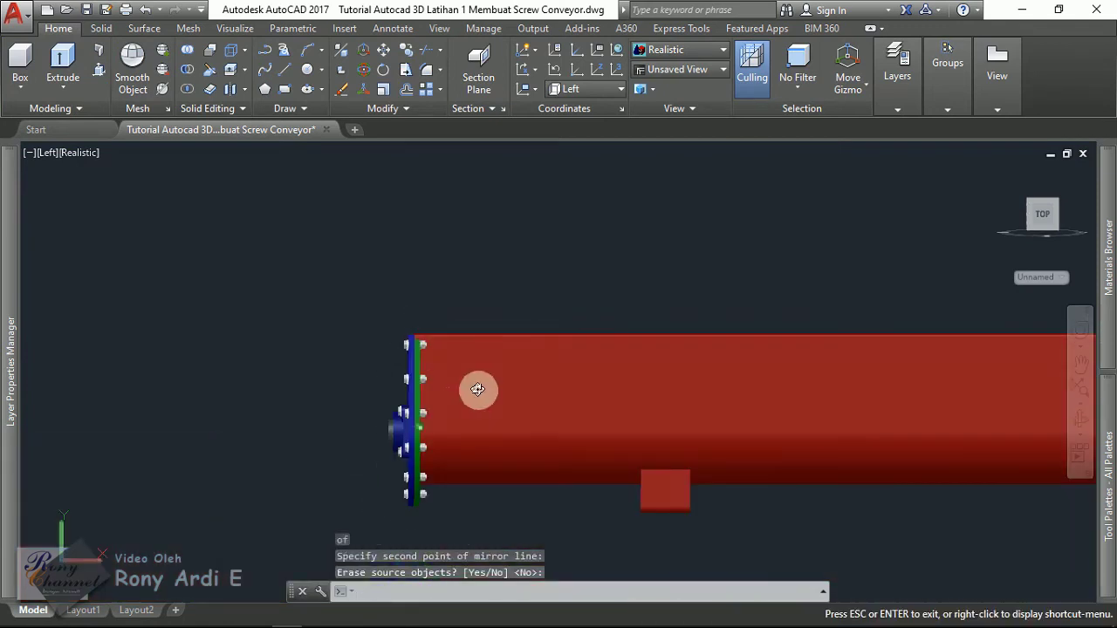
pyautogui.moveTo(474, 389)
pyautogui.keyDown('shift'); pyautogui.mouseDown(button='middle')
pyautogui.moveTo(432, 524)
pyautogui.moveTo(464, 446)
pyautogui.moveTo(424, 331)
pyautogui.moveTo(411, 324)
pyautogui.moveTo(470, 401)
pyautogui.moveTo(708, 448)
pyautogui.moveTo(708, 459)
pyautogui.mouseUp(button='middle'); pyautogui.keyUp('shift')
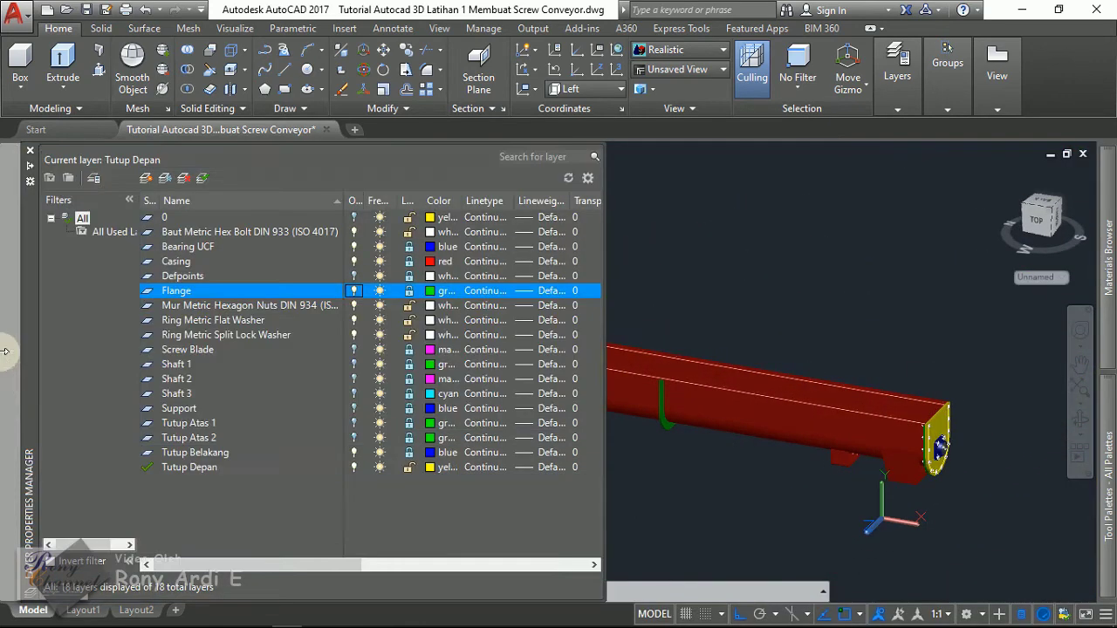
pyautogui.click(209, 425)
pyautogui.click(356, 424)
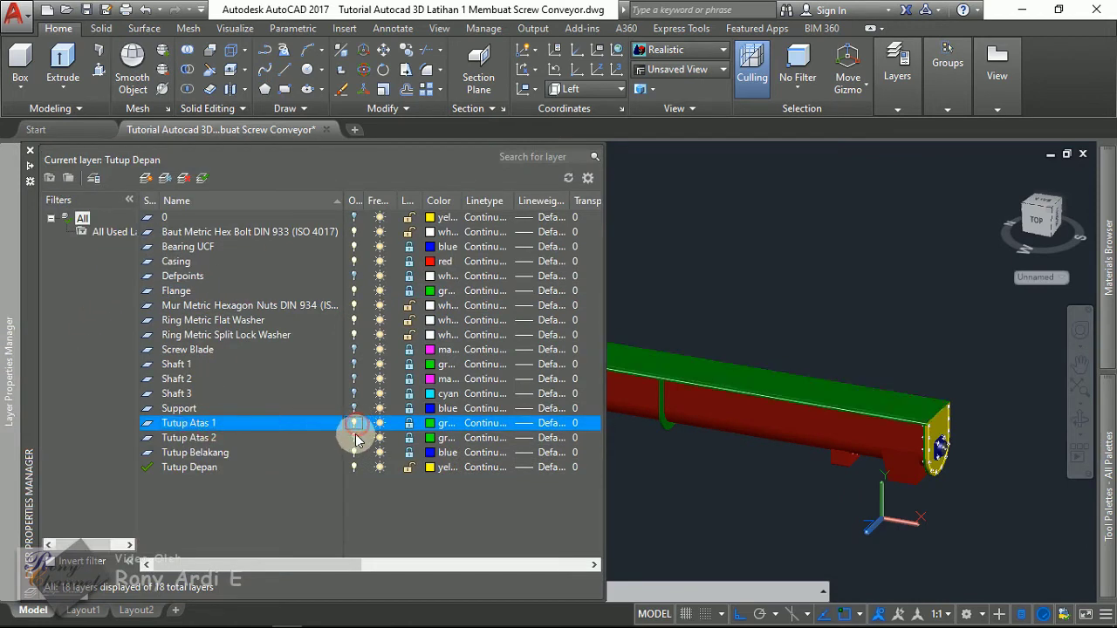
pyautogui.click(356, 441)
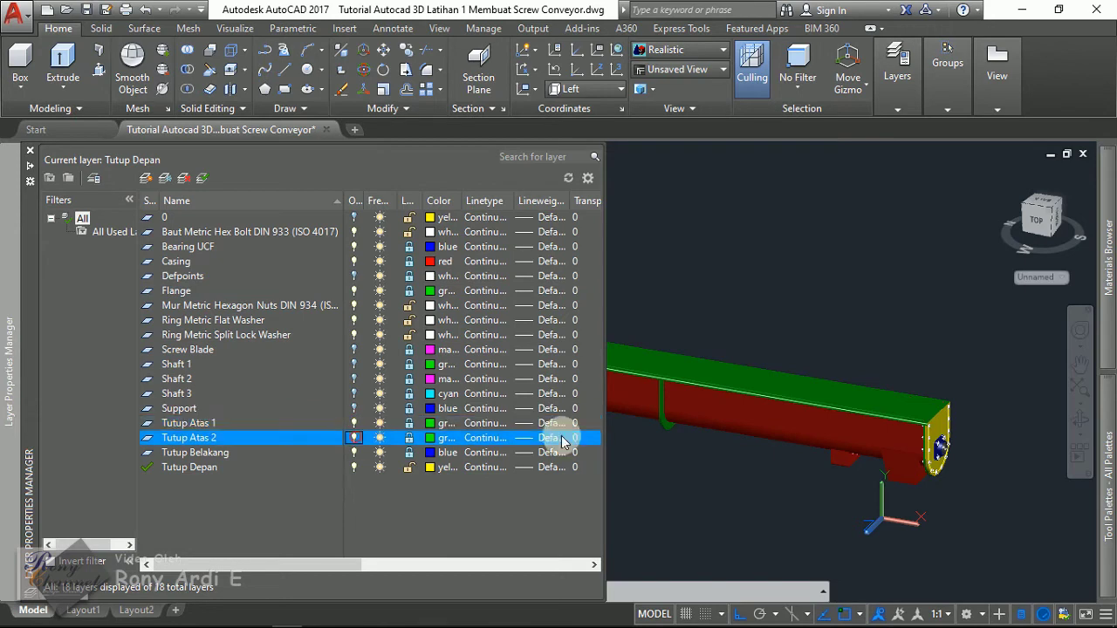
pyautogui.press('Escape')
pyautogui.scroll(5, 487, 313)
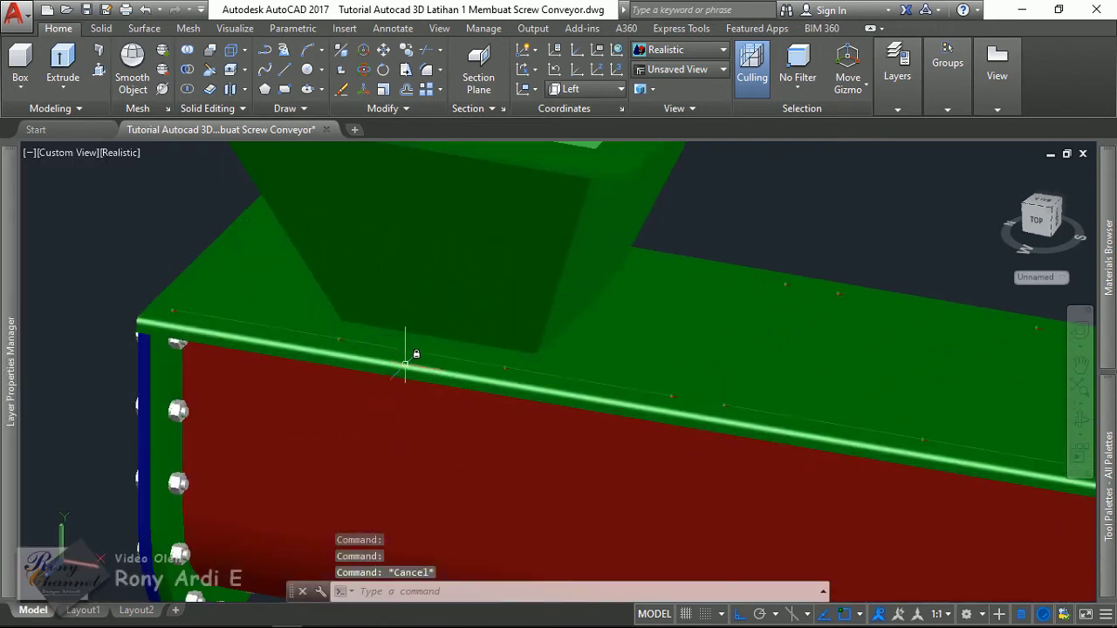
# Measure a distance from the cover edge with DIST, cancel it, and save the drawing.
pyautogui.scroll(-5, 411, 351)
pyautogui.scroll(4, 785, 384)
pyautogui.scroll(3, 638, 324)
pyautogui.scroll(-3, 639, 324)
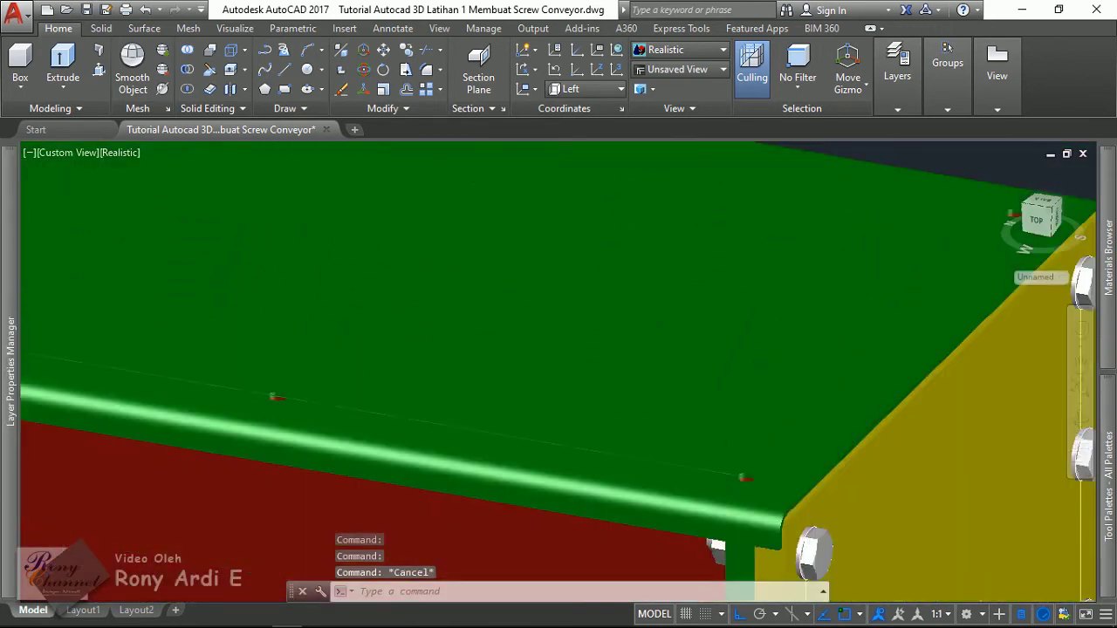
pyautogui.write('DIST')
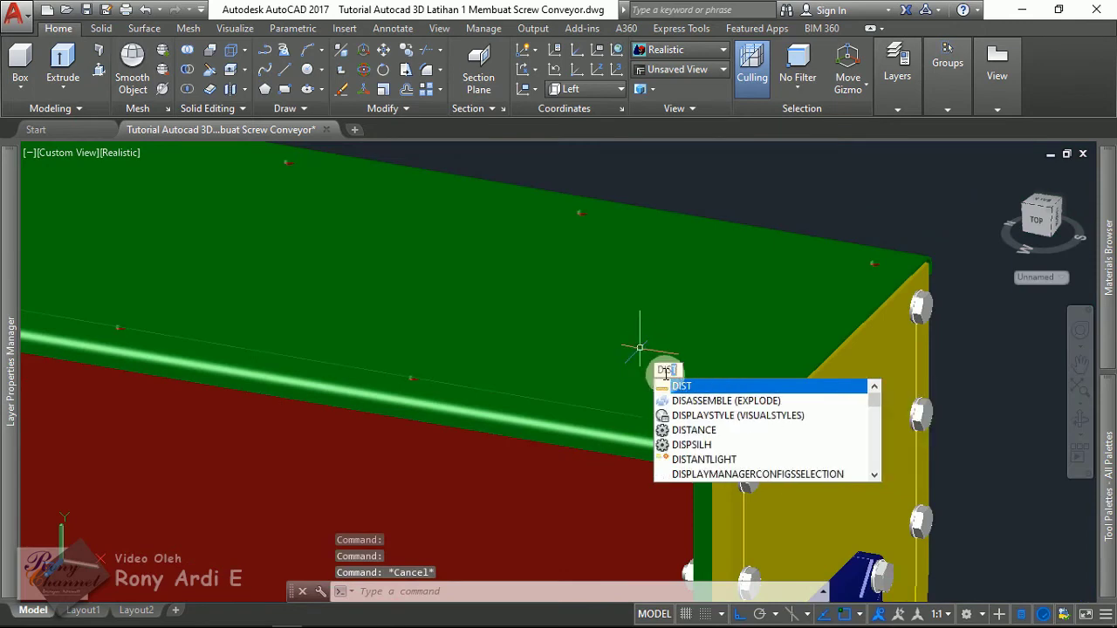
pyautogui.click(680, 387)
pyautogui.scroll(4, 864, 314)
pyautogui.scroll(3, 873, 218)
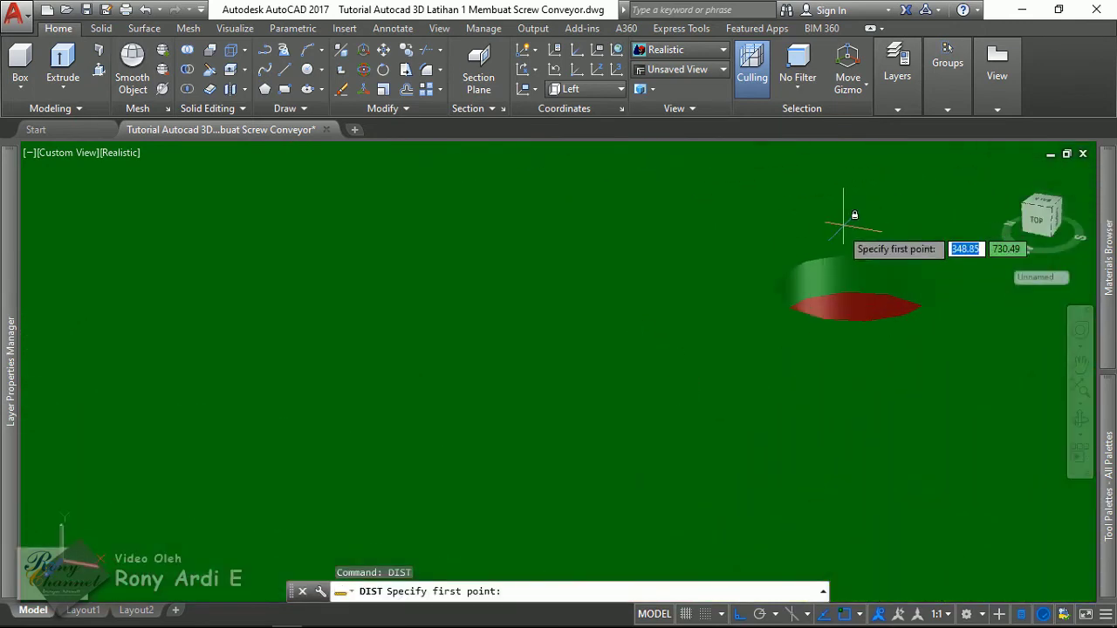
pyautogui.click(804, 253)
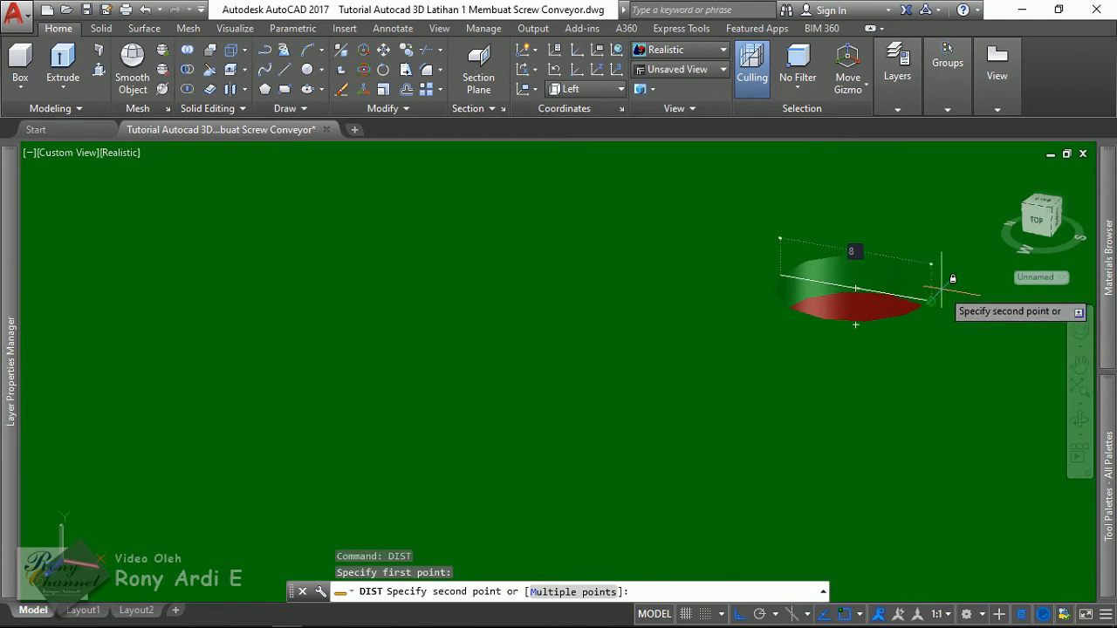
pyautogui.scroll(-3, 940, 288)
pyautogui.press('Escape')
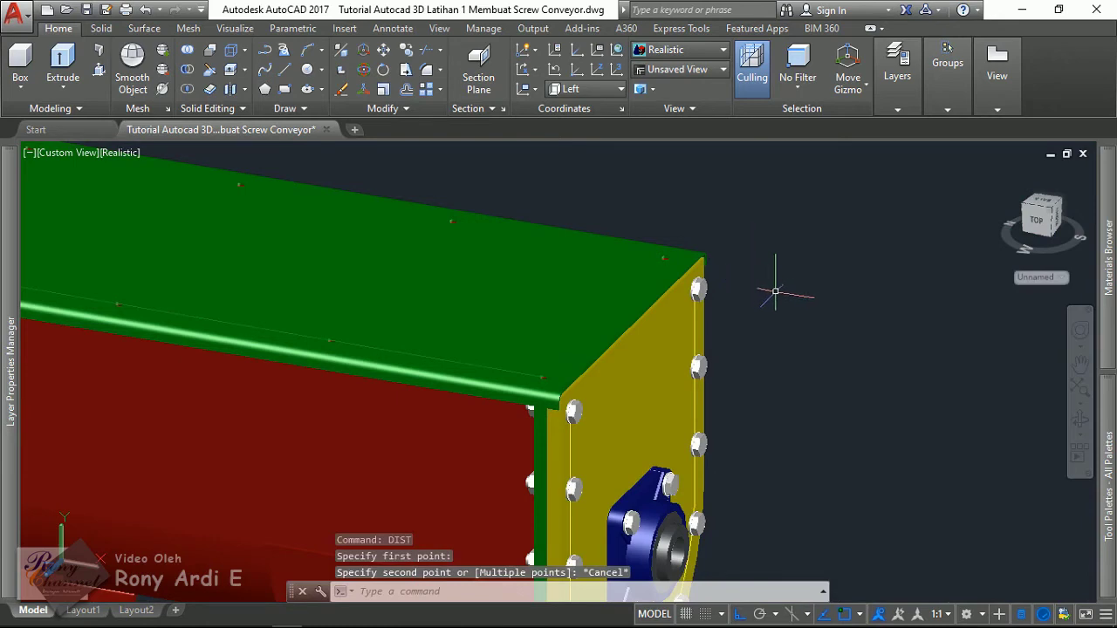
pyautogui.hotkey('ctrl', 's')
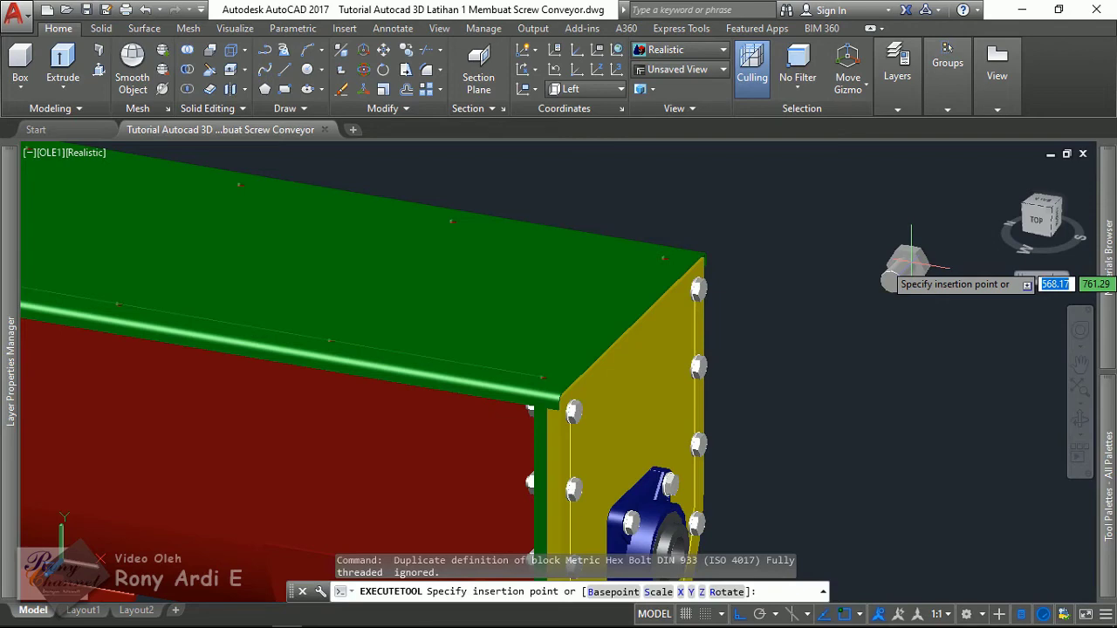
# Cancel the bolt insertion and copy the end flange's four-bolt array beside the conveyor.
pyautogui.press('Escape')
pyautogui.hotkey('ctrl', 's')
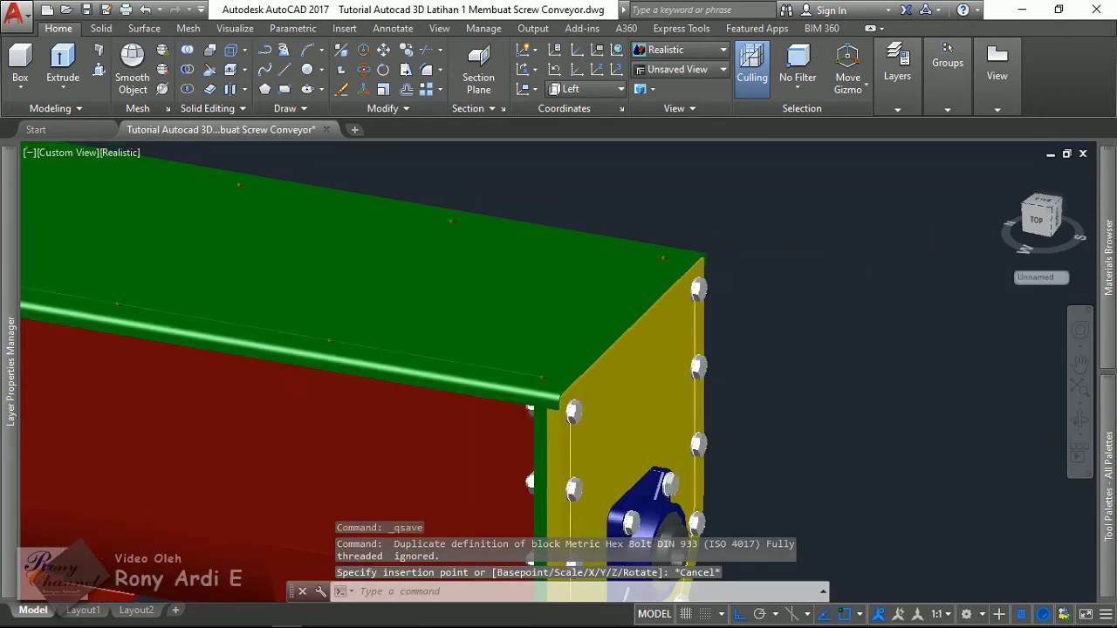
pyautogui.scroll(2, 623, 267)
pyautogui.click(511, 384)
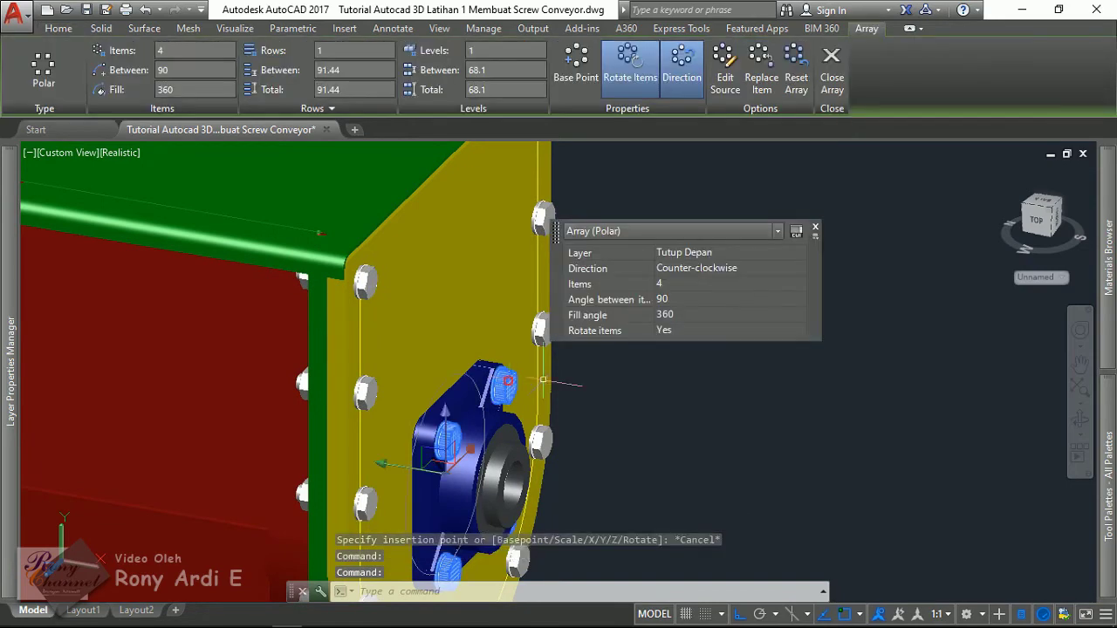
pyautogui.write('co')
pyautogui.press('Return')
pyautogui.scroll(-3, 620, 402)
pyautogui.click(619, 403)
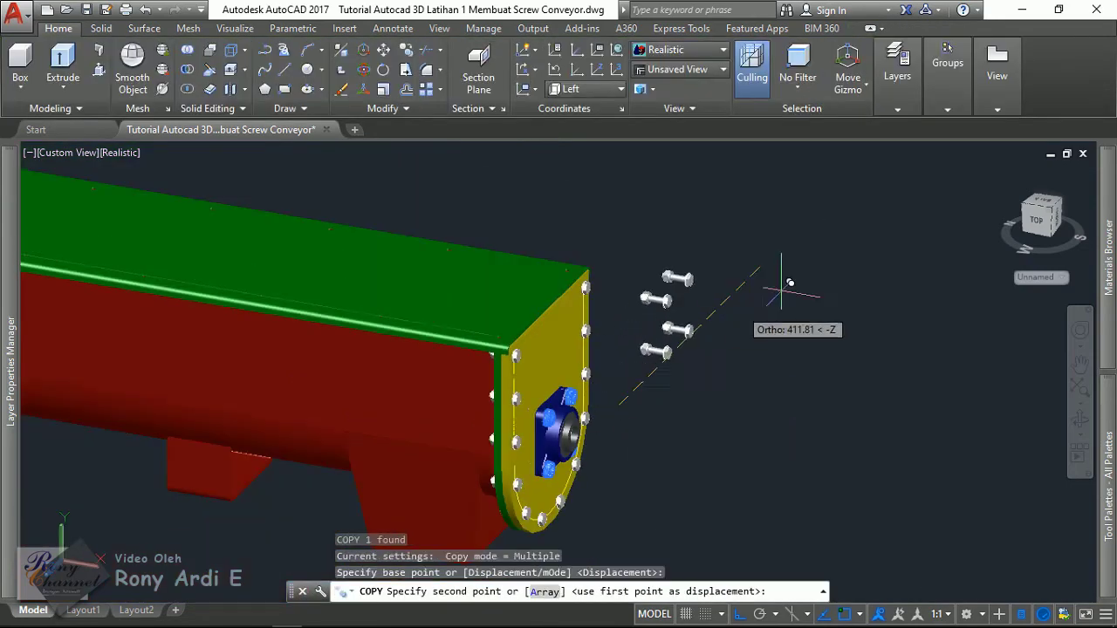
pyautogui.click(836, 253)
pyautogui.press('Escape')
# Explode the copied array and delete its top two bolts.
pyautogui.scroll(2, 786, 245)
pyautogui.click(728, 237)
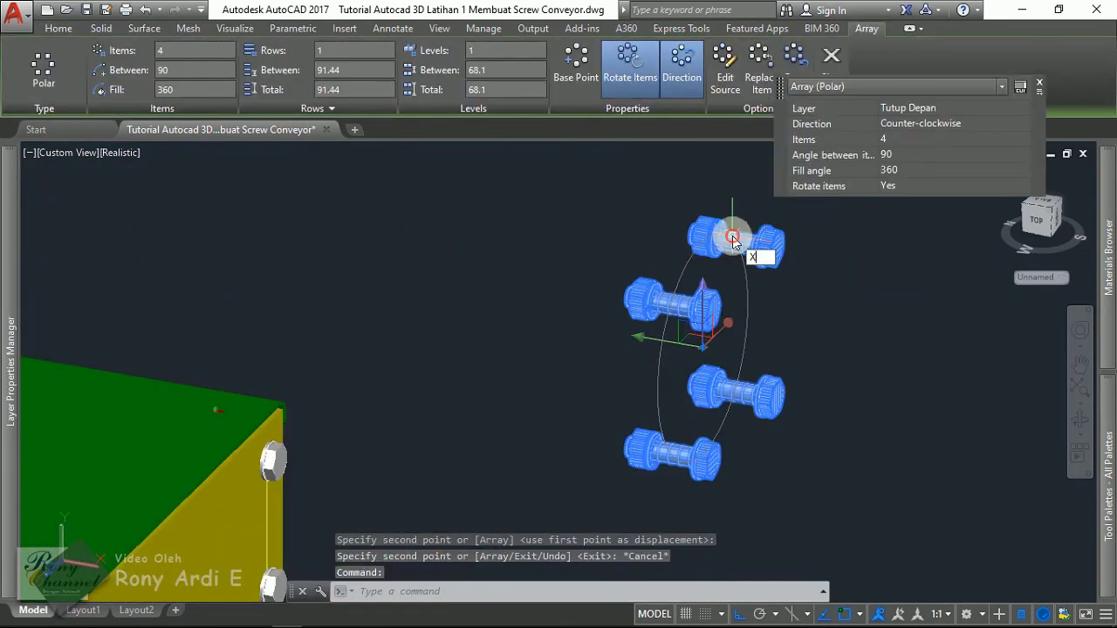
pyautogui.write('x')
pyautogui.press('Return')
pyautogui.click(815, 331)
pyautogui.click(583, 183)
pyautogui.press('Delete')
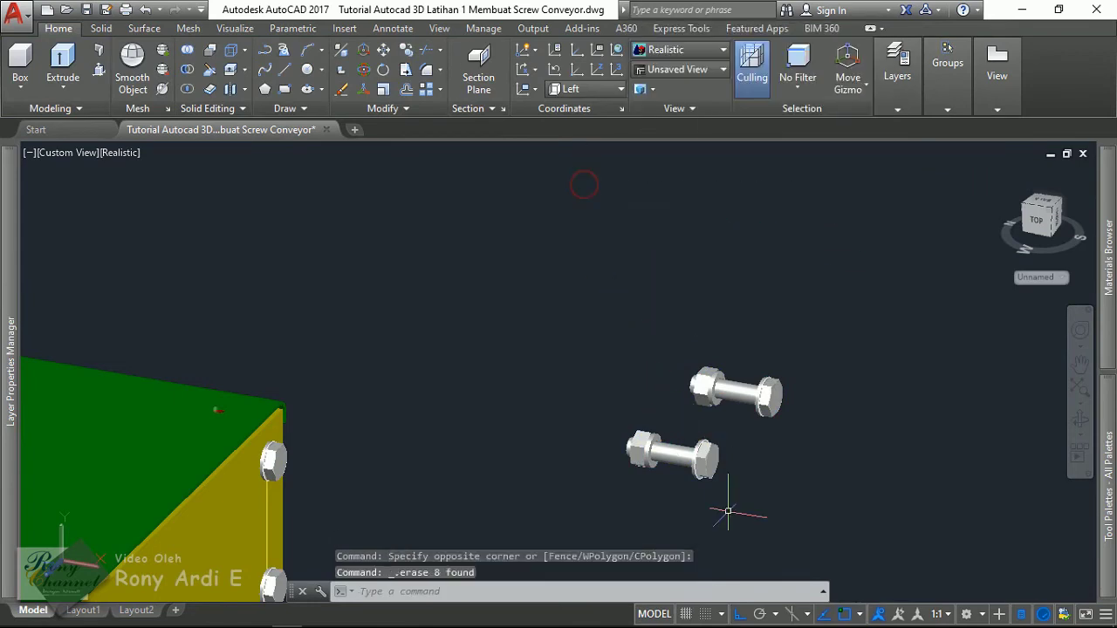
# Delete the lower bolt and select the single remaining bolt block.
pyautogui.click(728, 511)
pyautogui.click(593, 454)
pyautogui.press('Delete')
pyautogui.scroll(5, 742, 401)
pyautogui.scroll(3, 892, 425)
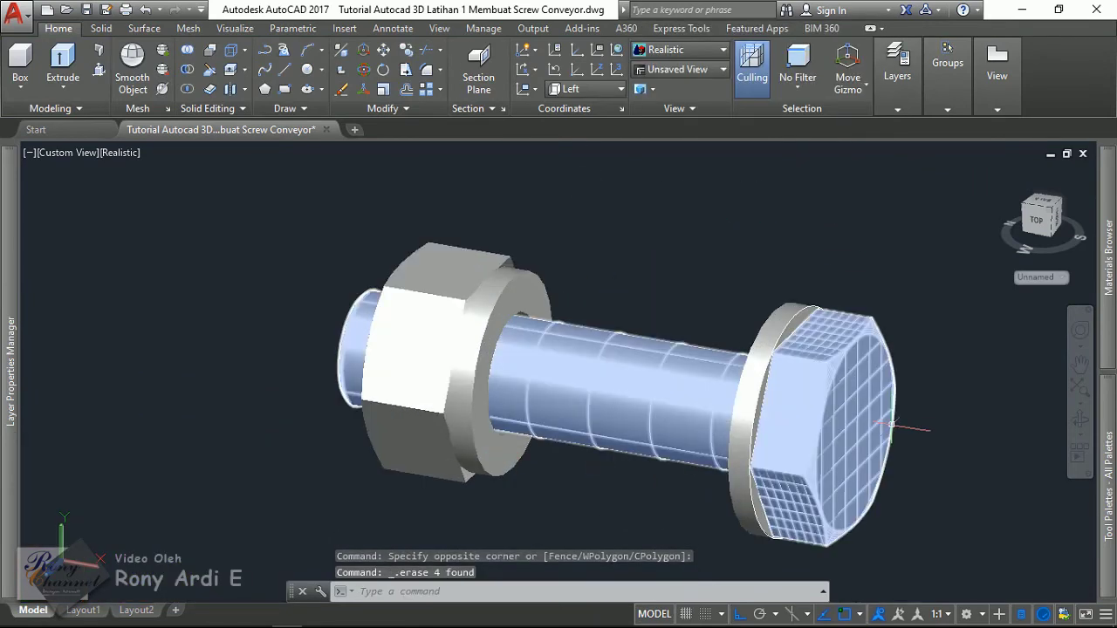
pyautogui.click(892, 426)
# Set the copied bolt to an M6 size from its Block Table.
pyautogui.click(961, 359)
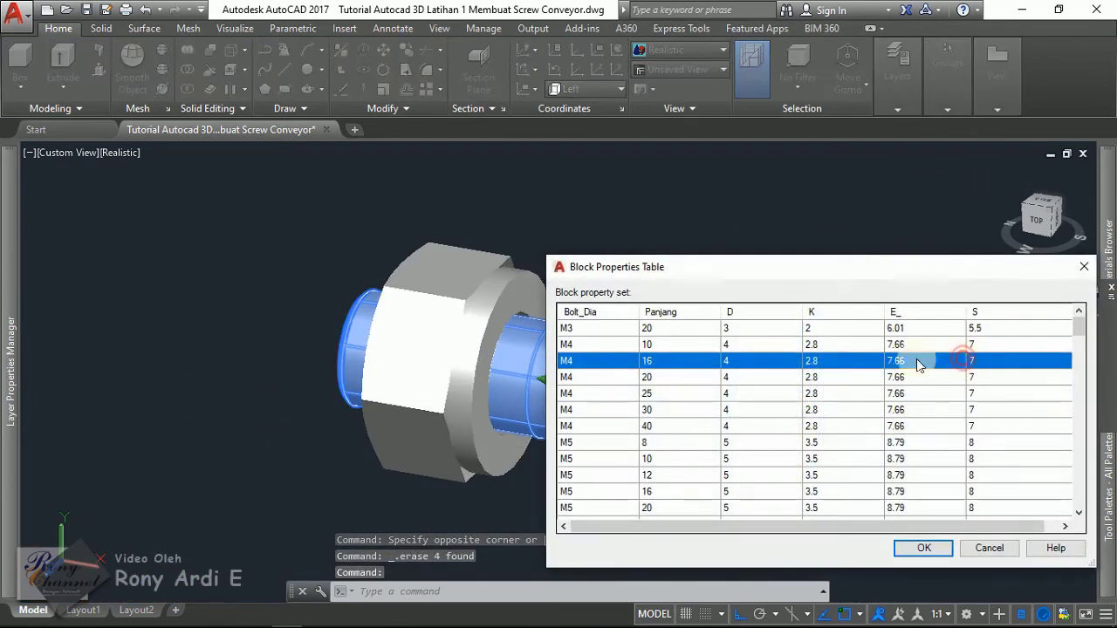
pyautogui.scroll(-2, 591, 458)
pyautogui.scroll(-3, 592, 477)
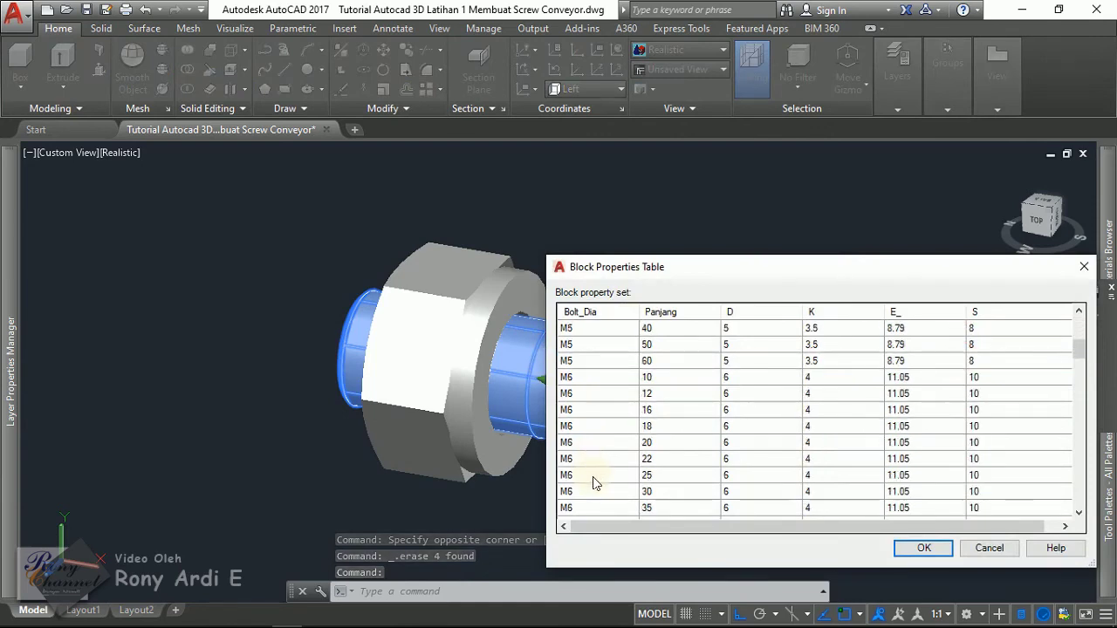
pyautogui.click(571, 380)
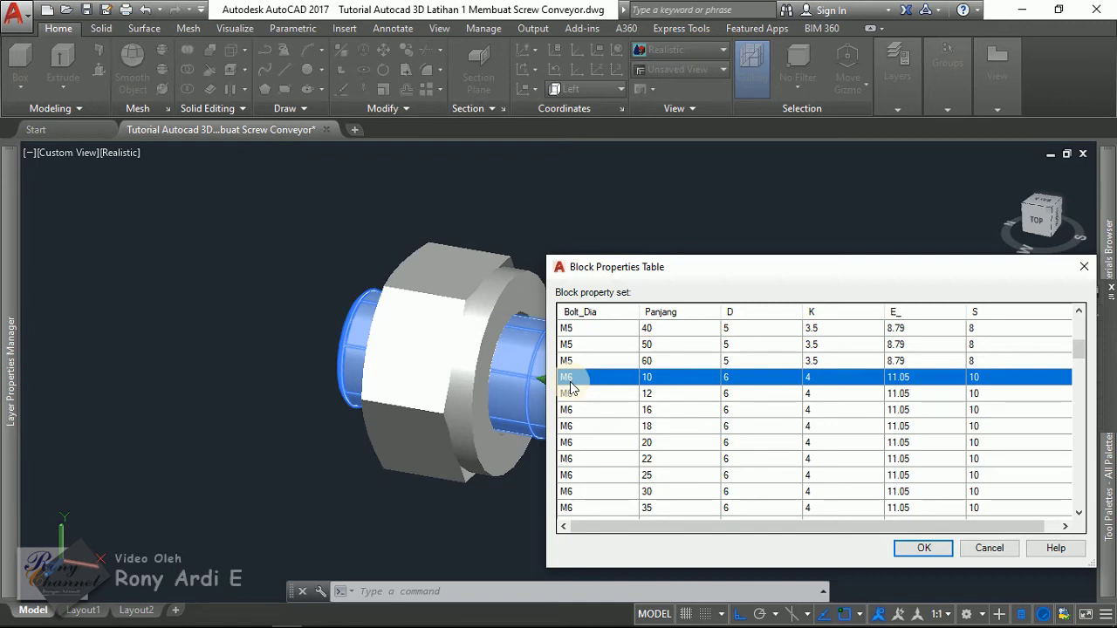
pyautogui.click(567, 445)
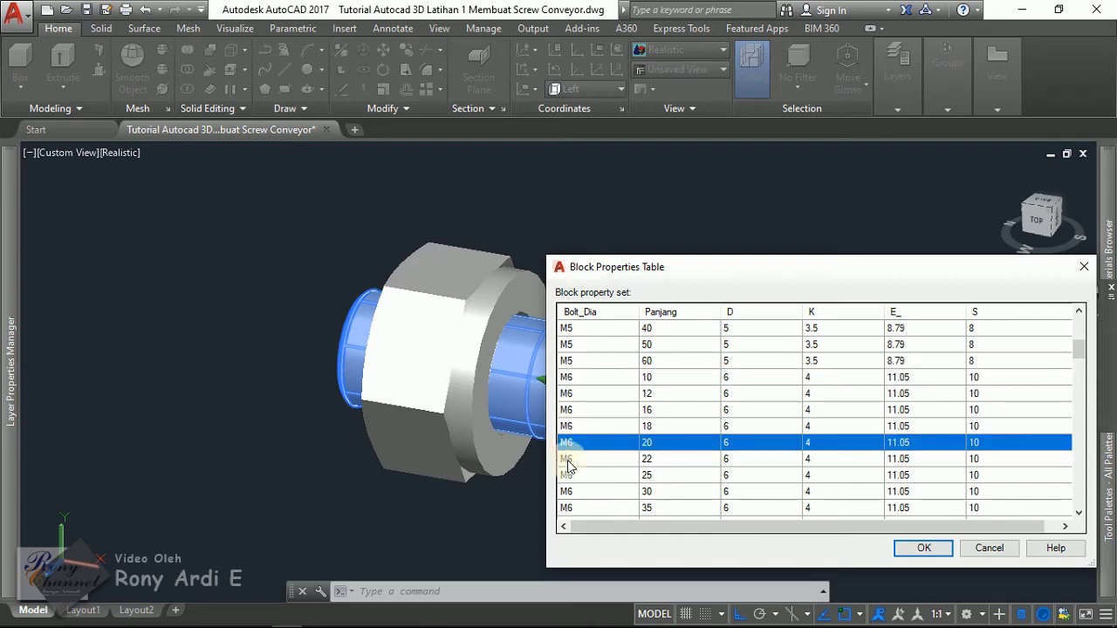
pyautogui.doubleClick(567, 458)
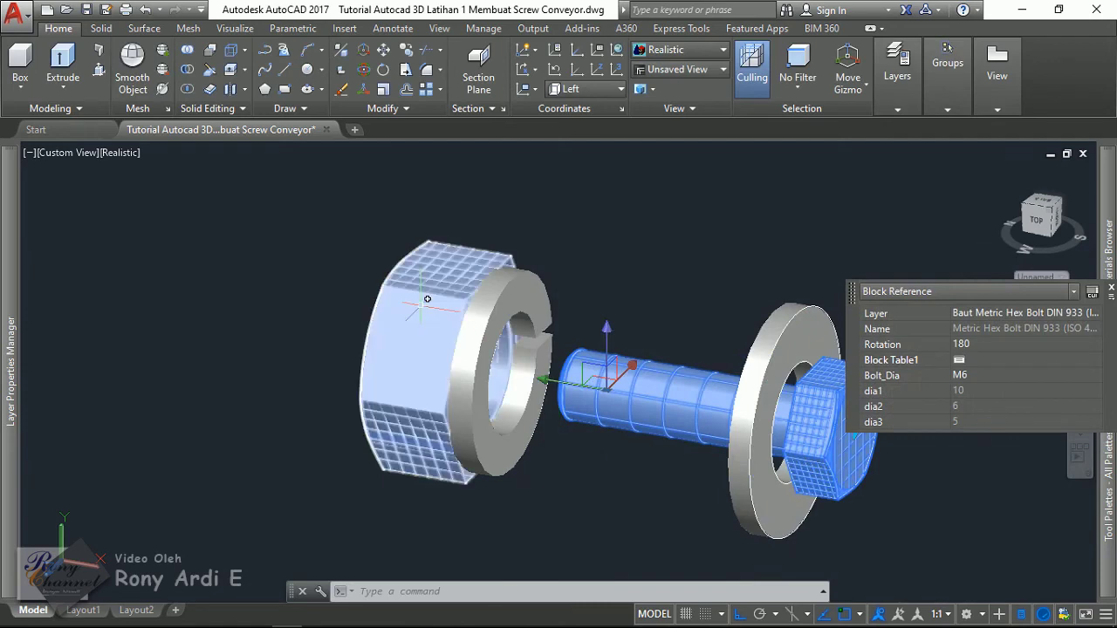
pyautogui.scroll(2, 681, 349)
pyautogui.scroll(3, 681, 349)
# Resize the flat washer and the split lock washer to M6.
pyautogui.click(682, 349)
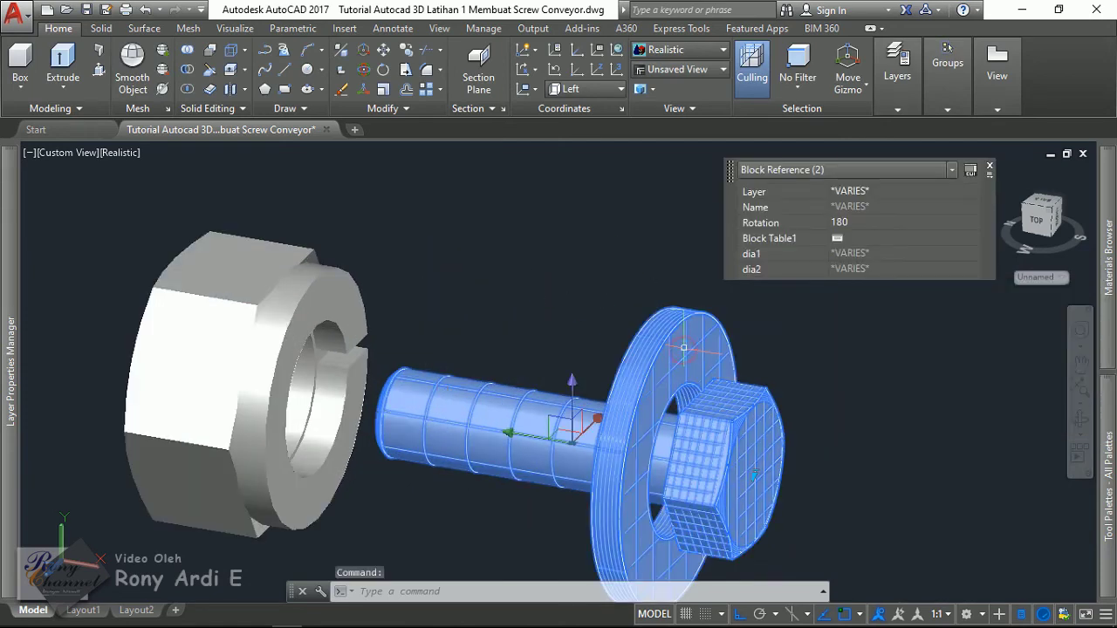
pyautogui.press('Escape')
pyautogui.click(684, 348)
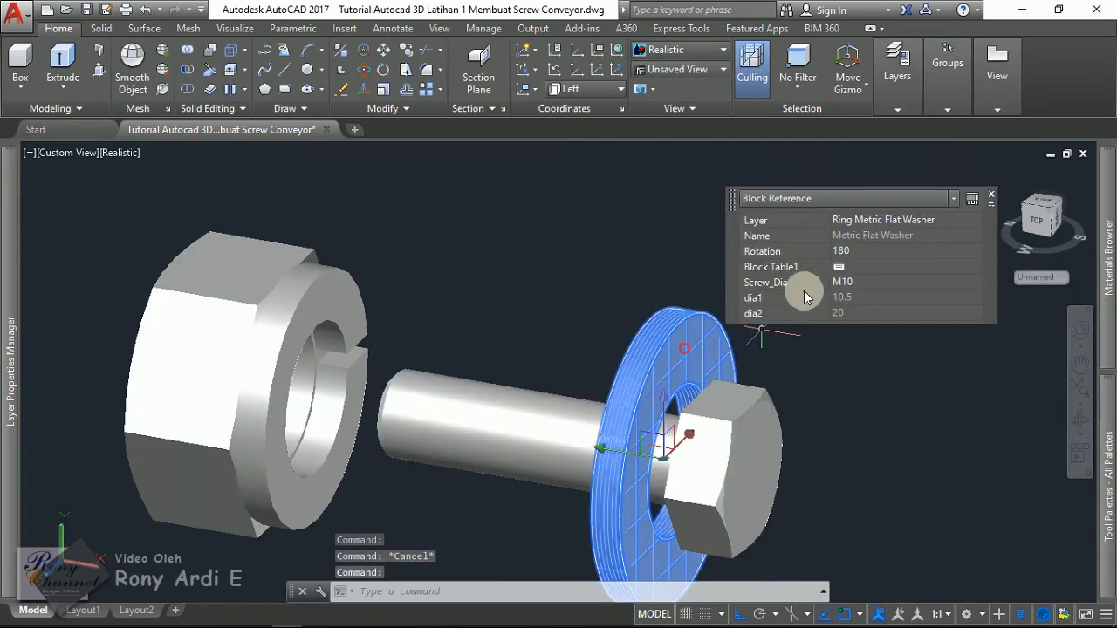
pyautogui.click(852, 271)
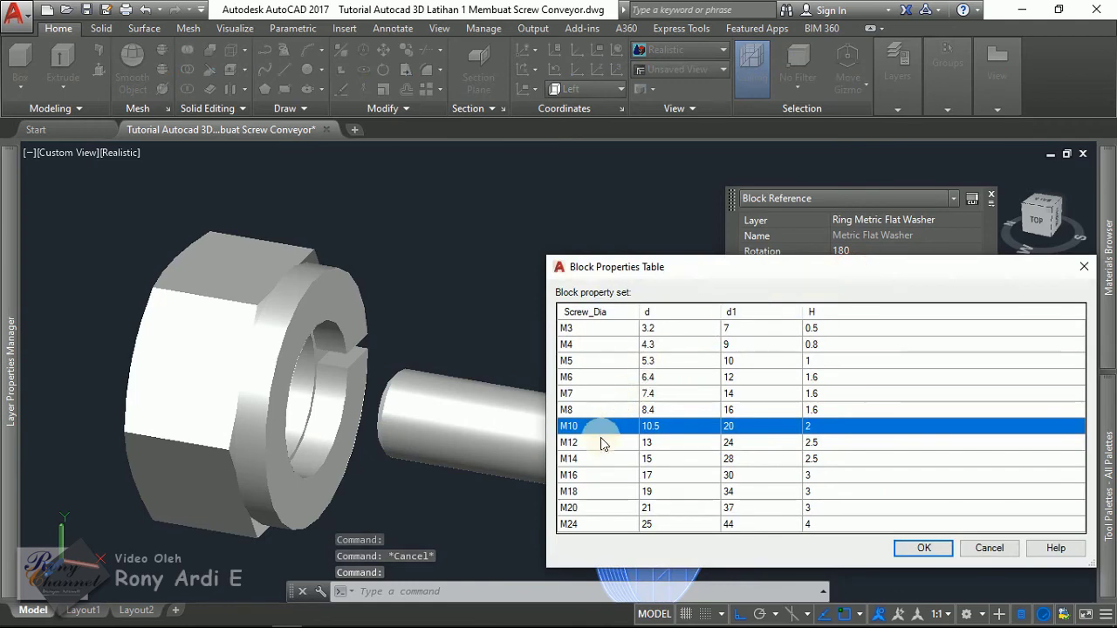
pyautogui.doubleClick(572, 377)
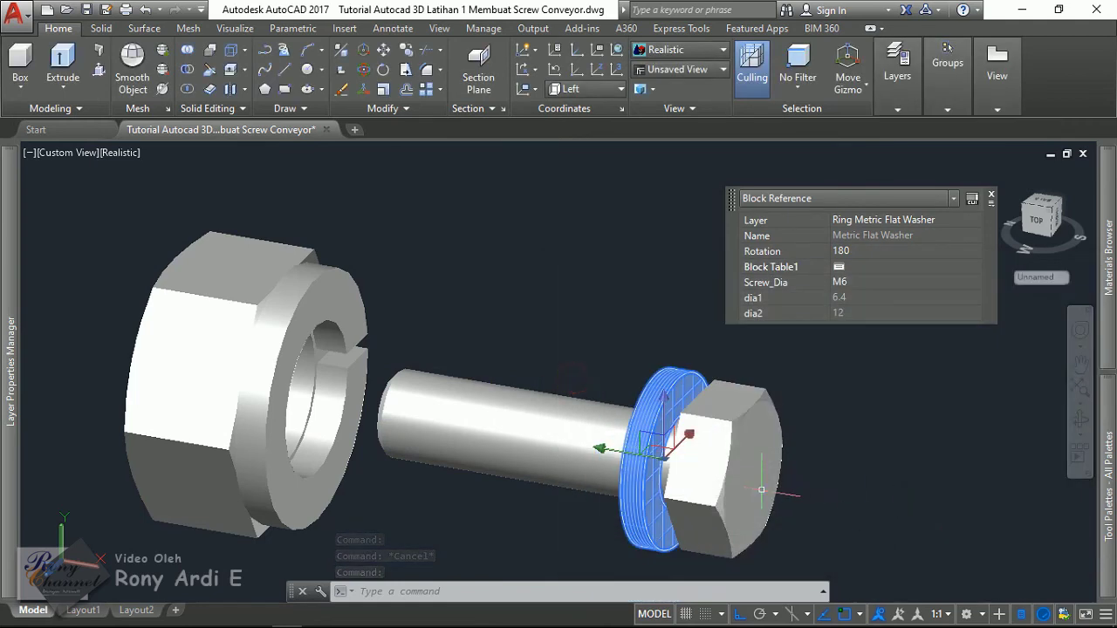
pyautogui.scroll(2, 663, 428)
pyautogui.press('Escape')
pyautogui.scroll(-3, 524, 317)
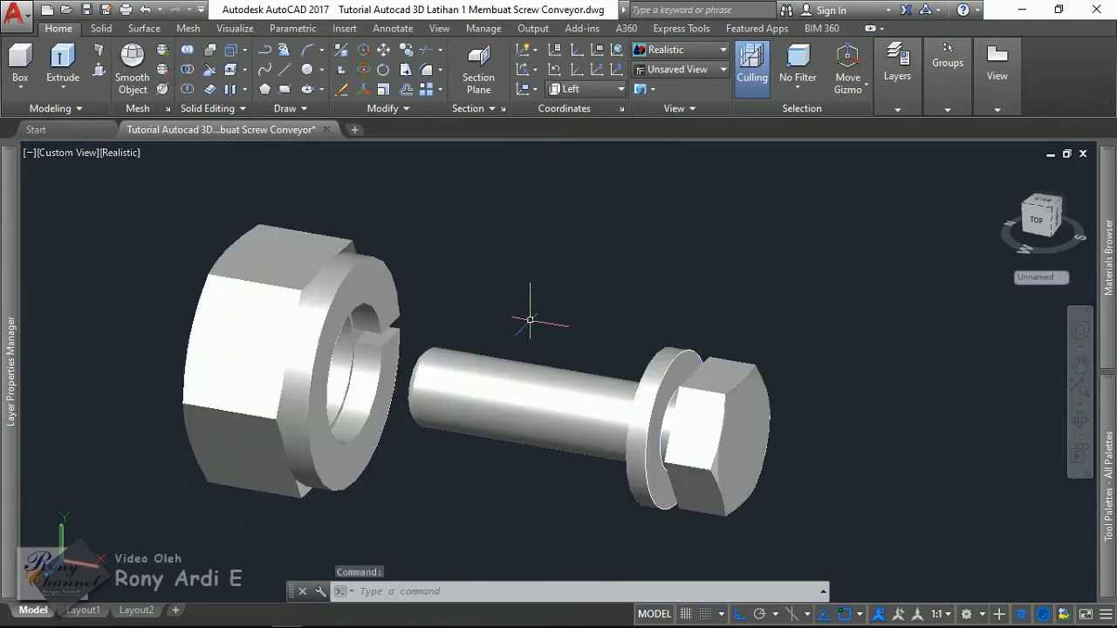
pyautogui.click(387, 285)
pyautogui.click(539, 199)
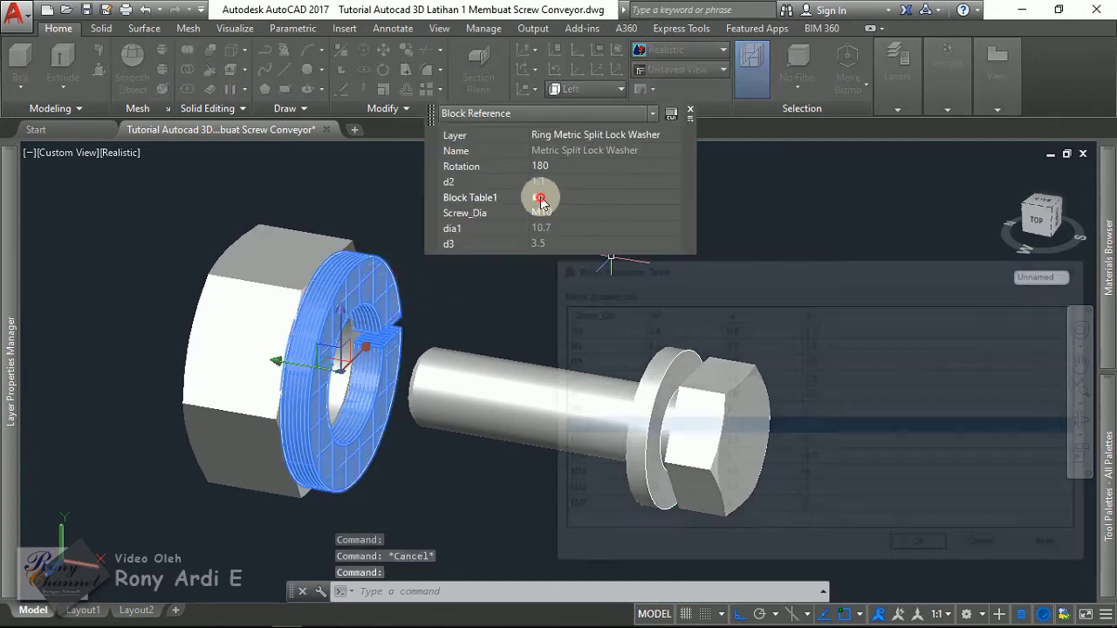
pyautogui.doubleClick(573, 379)
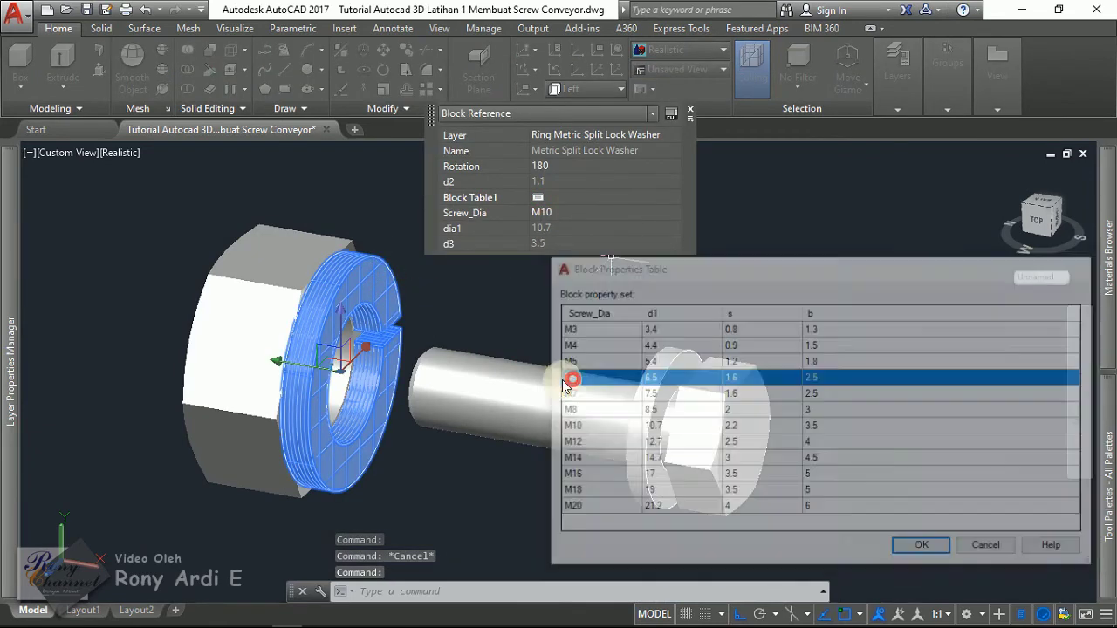
pyautogui.click(352, 285)
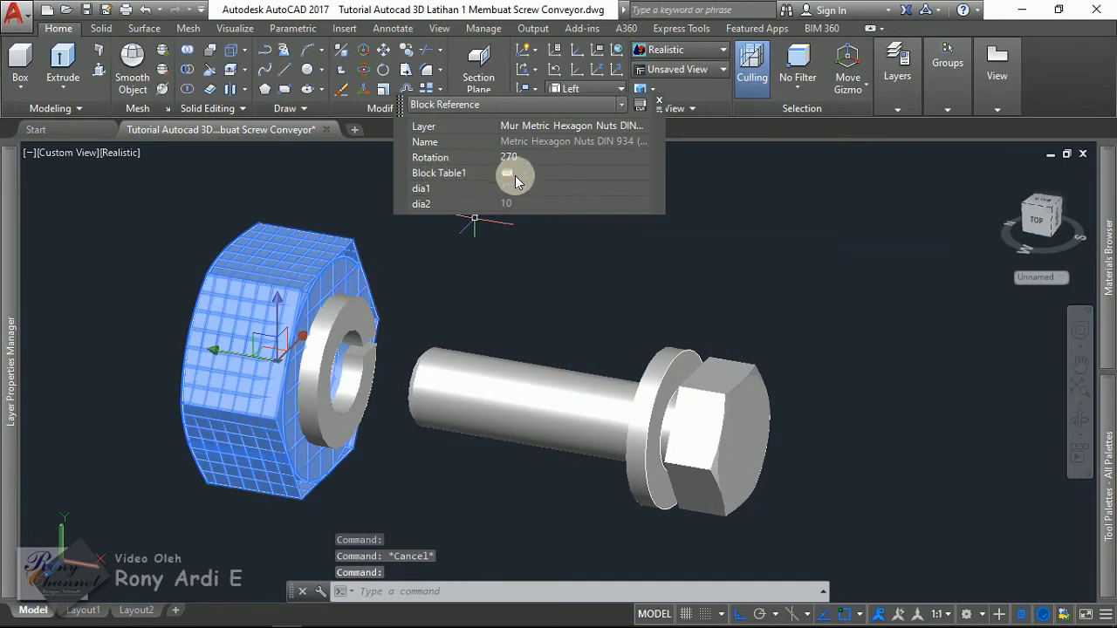
# Set the hex nut to the M6-1.0 size.
pyautogui.click(515, 176)
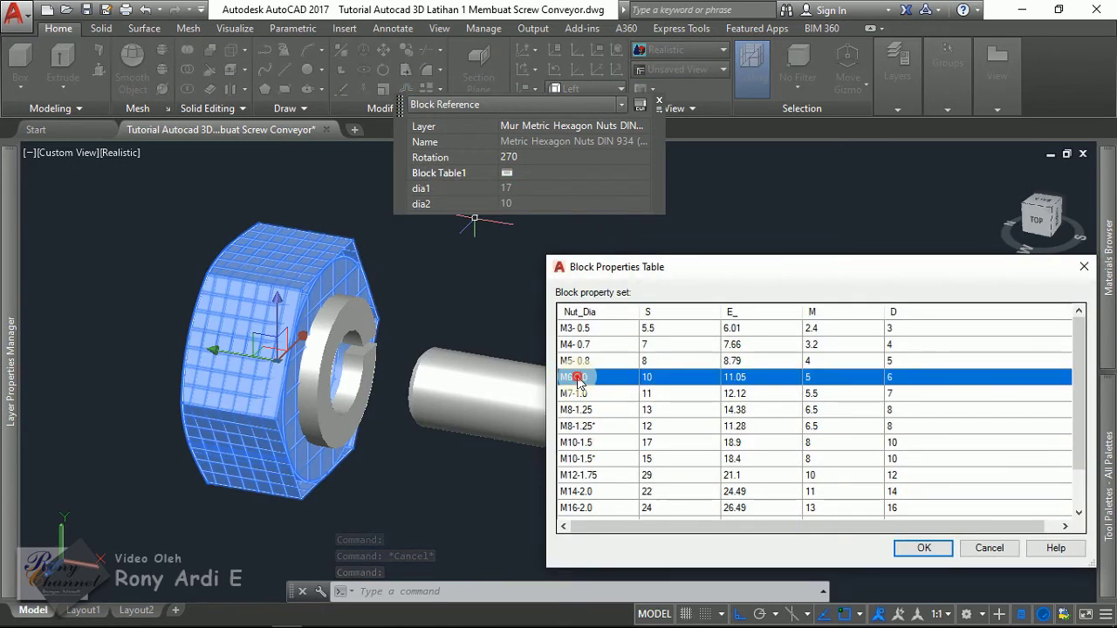
pyautogui.doubleClick(577, 378)
pyautogui.press('Escape')
pyautogui.moveTo(538, 372)
pyautogui.keyDown('shift'); pyautogui.mouseDown(button='middle')
pyautogui.moveTo(590, 399)
pyautogui.moveTo(643, 336)
pyautogui.moveTo(646, 367)
pyautogui.mouseUp(button='middle'); pyautogui.keyUp('shift')
pyautogui.scroll(3, 591, 399)
# Move the flat washer by its centre onto the bolt head's centre.
pyautogui.click(641, 384)
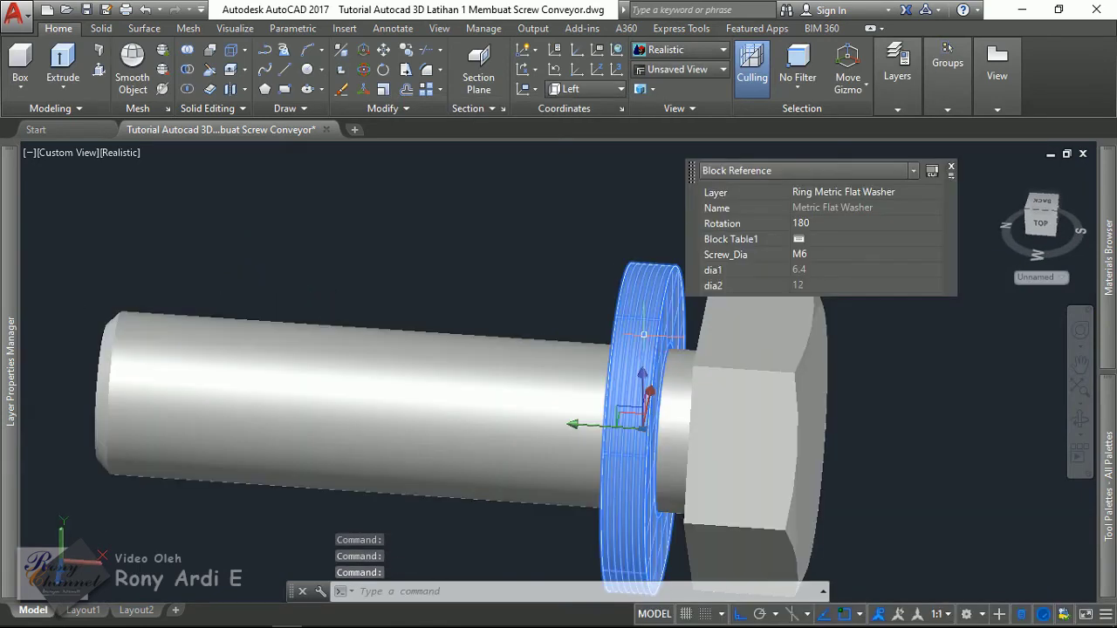
pyautogui.write('m')
pyautogui.press('Return')
pyautogui.scroll(2, 671, 353)
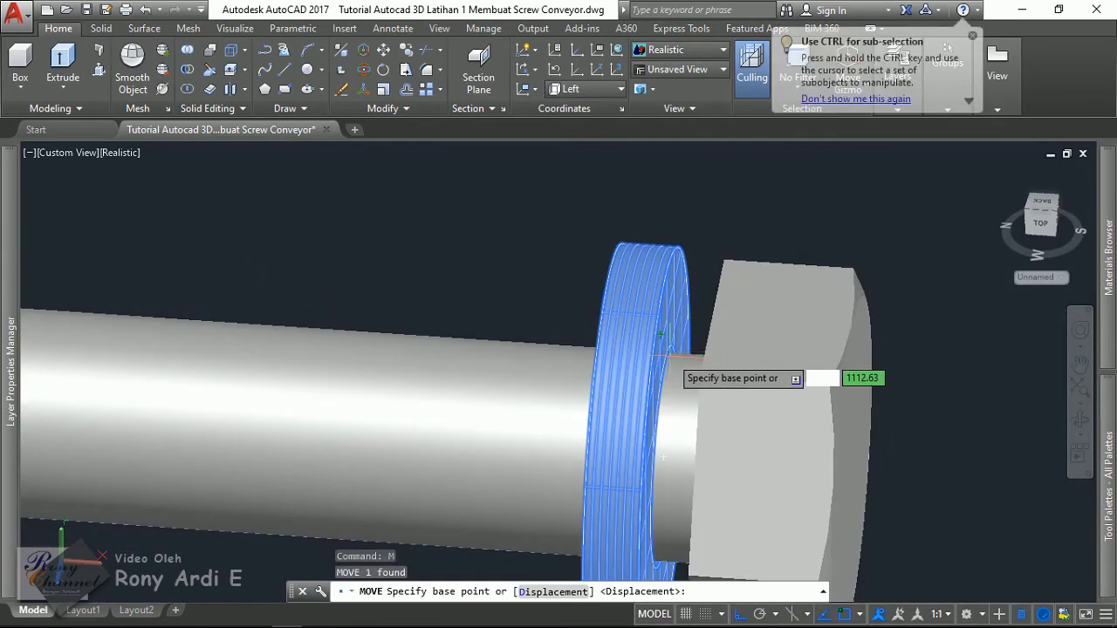
pyautogui.scroll(1, 668, 356)
pyautogui.write('cemen')
pyautogui.press('Return')
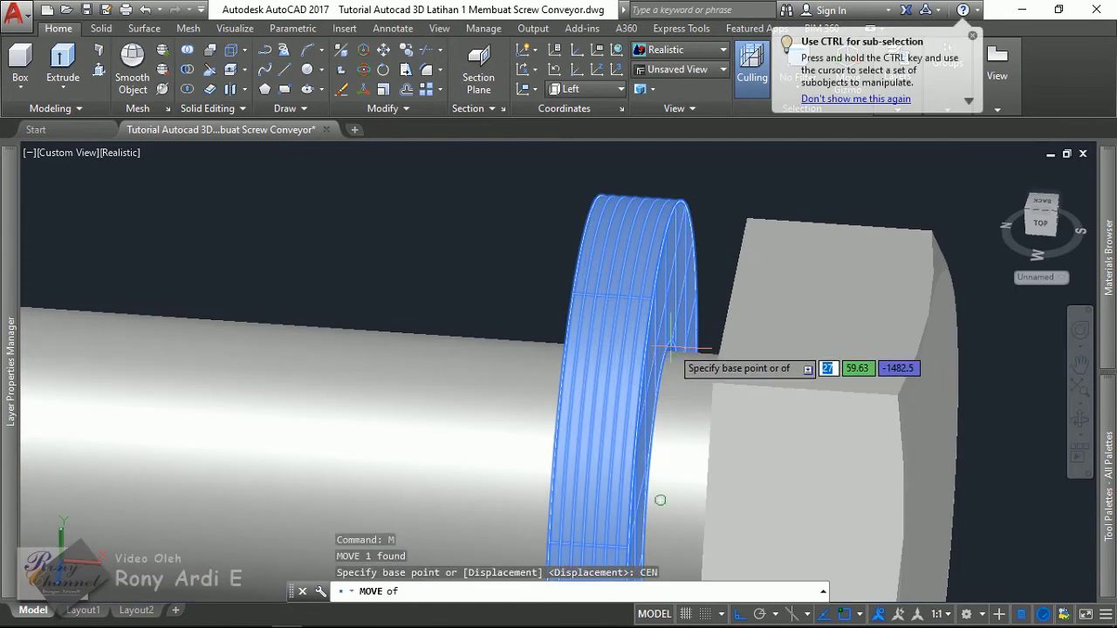
pyautogui.click(668, 355)
pyautogui.scroll(-2, 659, 451)
pyautogui.keyDown('shift'); pyautogui.moveTo(660, 451); pyautogui.dragTo(748, 374, button='middle'); pyautogui.keyUp('shift')
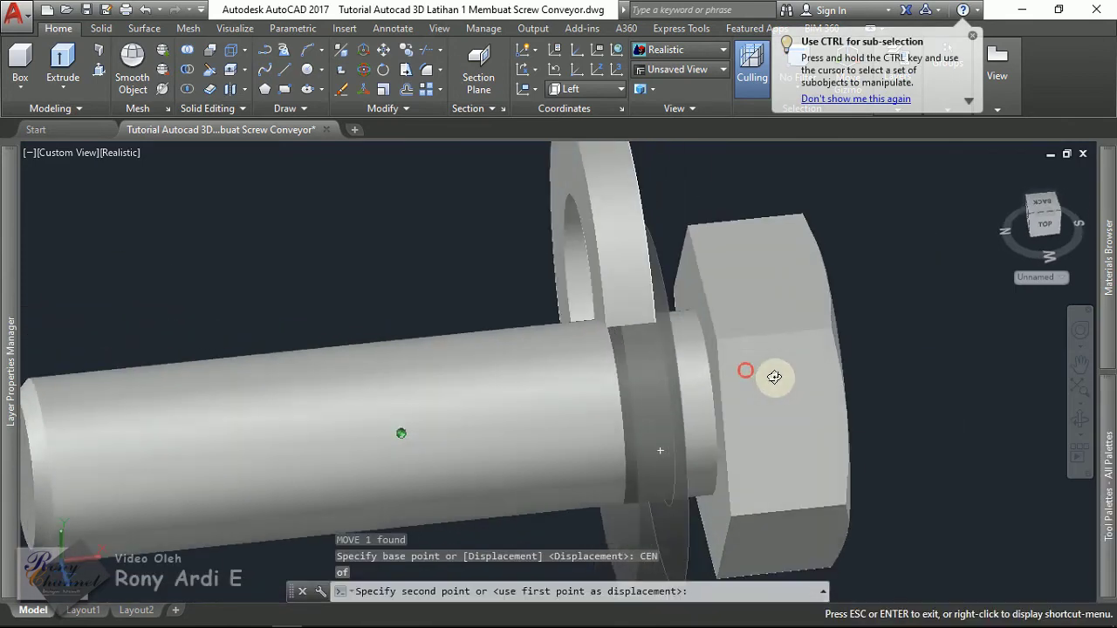
pyautogui.scroll(1, 715, 319)
pyautogui.scroll(1, 716, 320)
pyautogui.scroll(1, 713, 319)
pyautogui.scroll(-1, 712, 319)
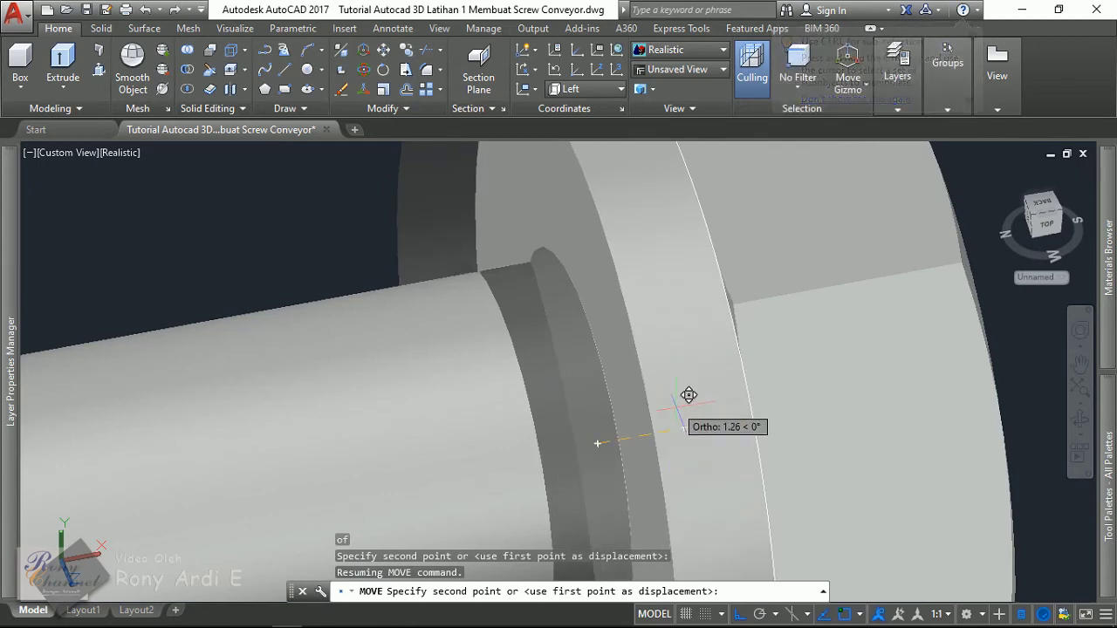
pyautogui.click(699, 416)
pyautogui.scroll(-3, 702, 323)
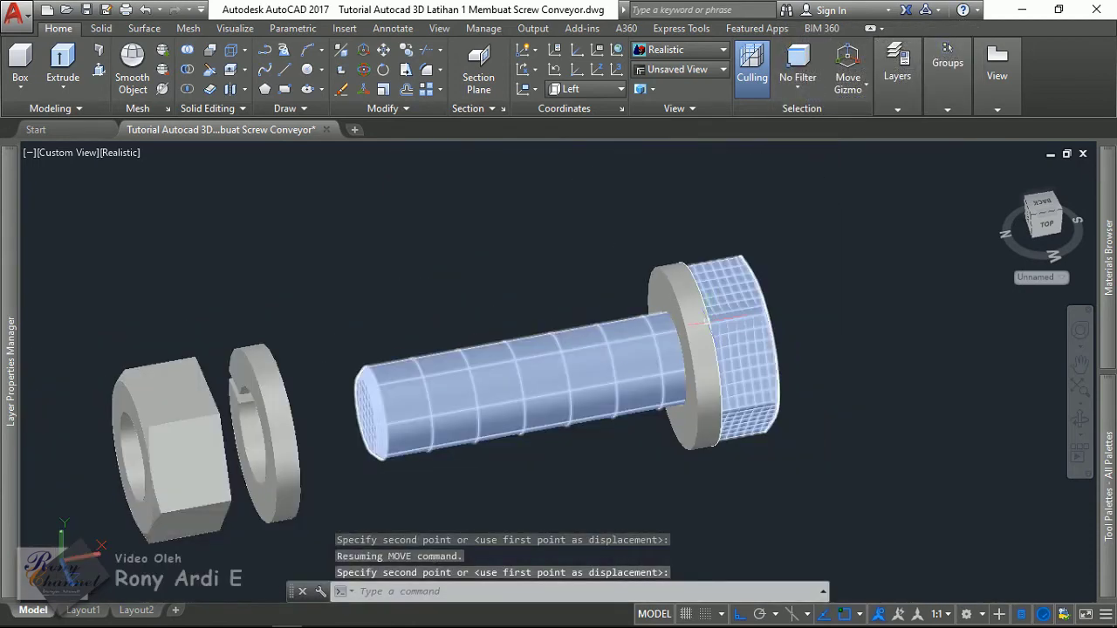
# Move the split lock washer centre-to-centre onto the bolt head using CEN snaps.
pyautogui.click(426, 371)
pyautogui.scroll(1, 378, 386)
pyautogui.click(375, 393)
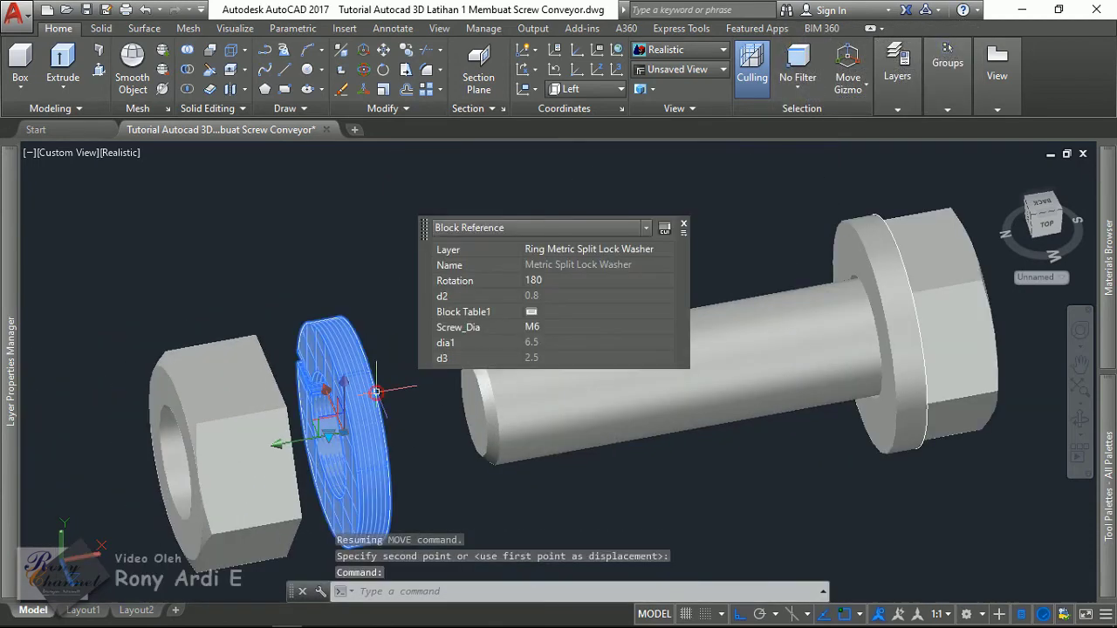
pyautogui.write('m')
pyautogui.press('Return')
pyautogui.write('CE')
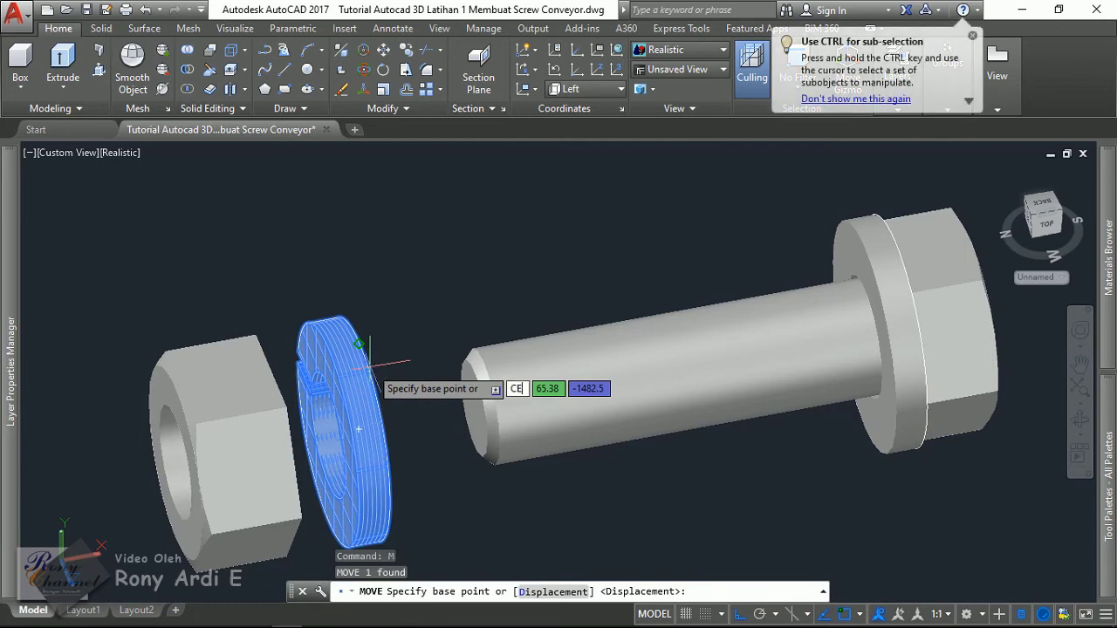
pyautogui.write('n')
pyautogui.press('Return')
pyautogui.click(357, 429)
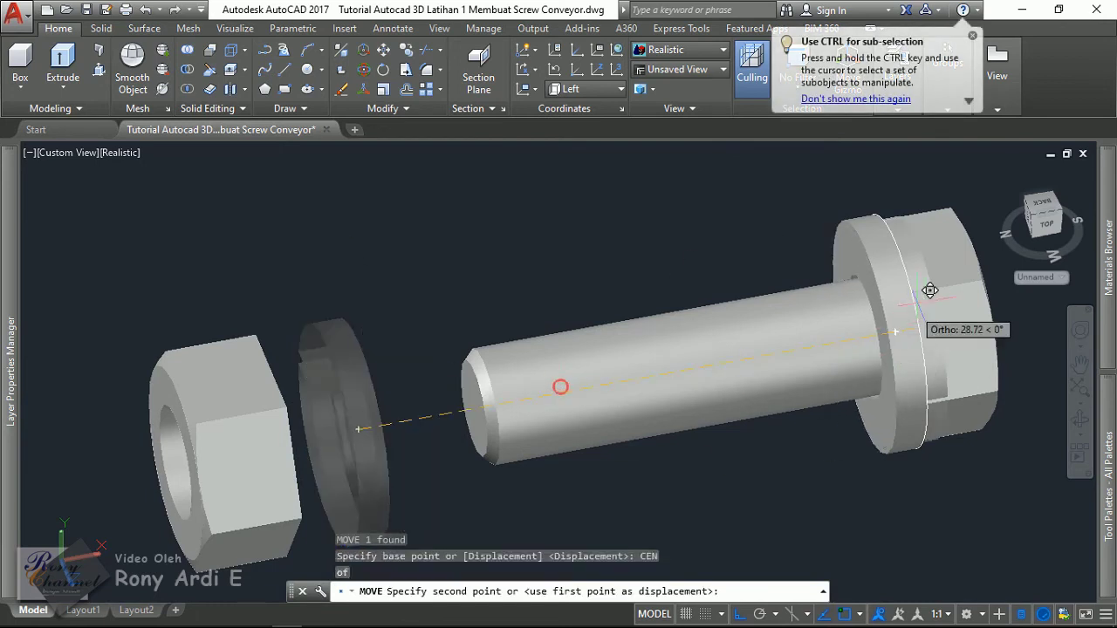
pyautogui.write('cen')
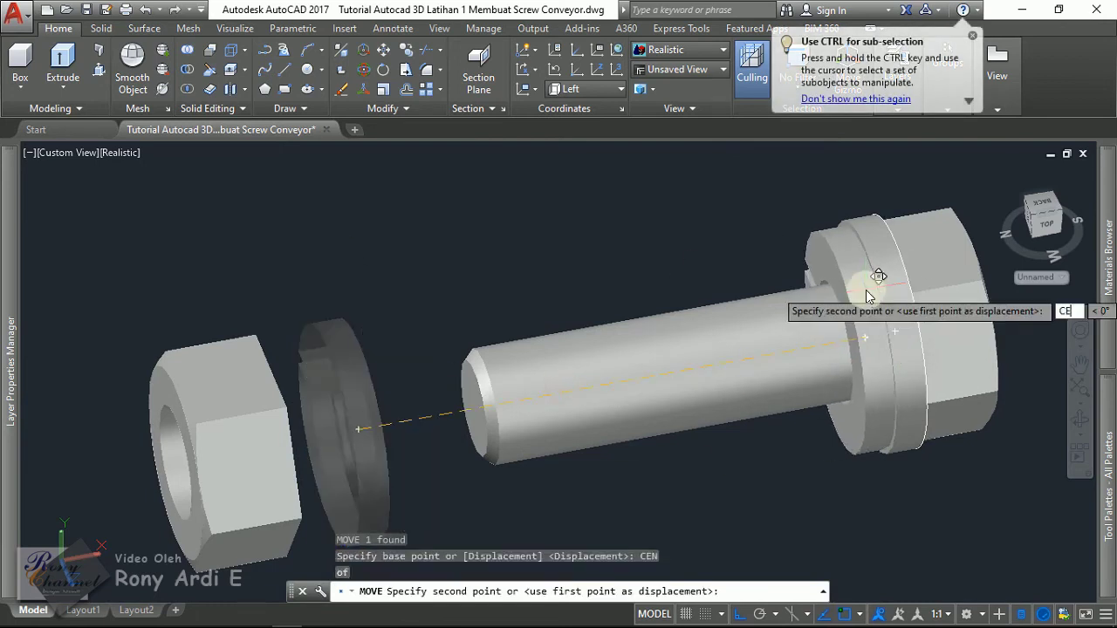
pyautogui.press('Return')
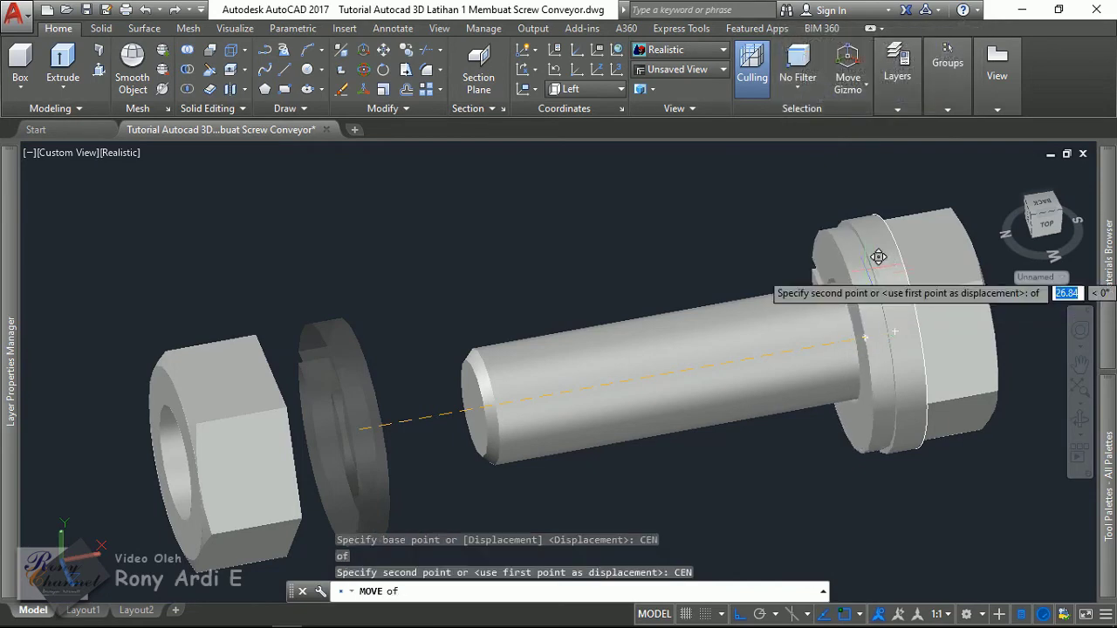
pyautogui.scroll(3, 870, 249)
pyautogui.scroll(-3, 820, 336)
pyautogui.keyDown('shift'); pyautogui.moveTo(819, 336); pyautogui.dragTo(798, 262, button='middle'); pyautogui.keyUp('shift')
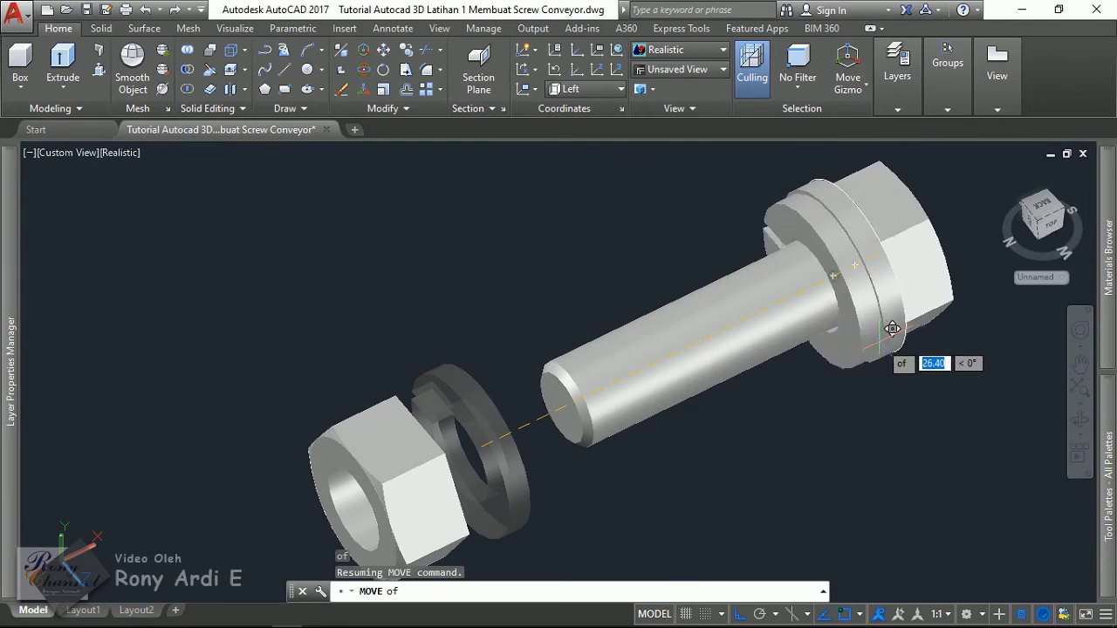
pyautogui.click(881, 340)
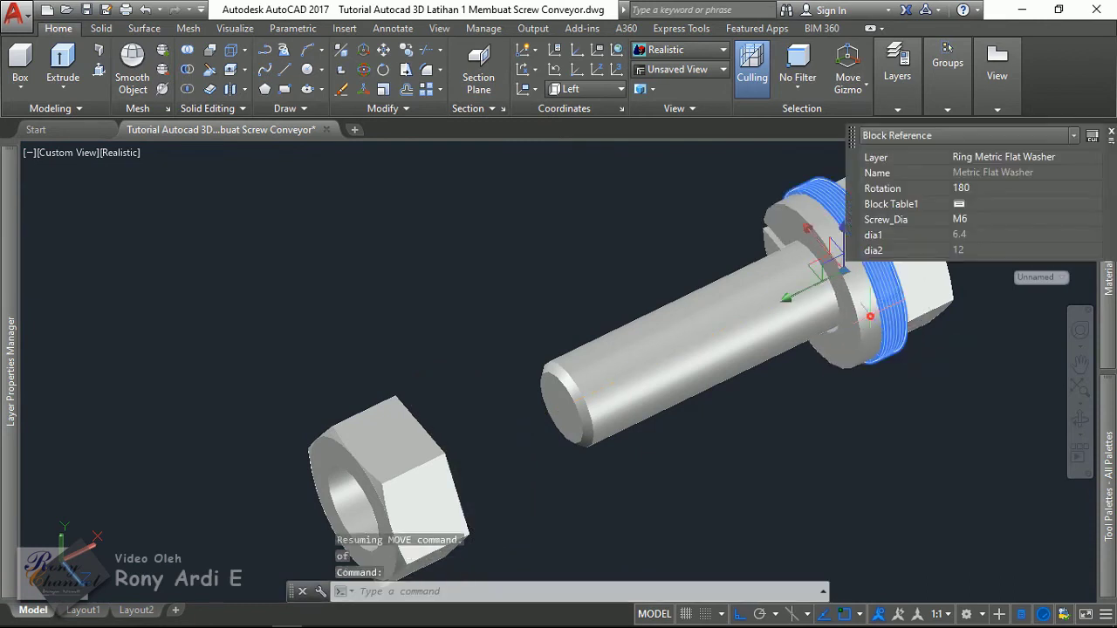
# Shift the flat washer 5 units along the bolt shaft.
pyautogui.click(860, 345)
pyautogui.write('m')
pyautogui.press('Return')
pyautogui.click(842, 420)
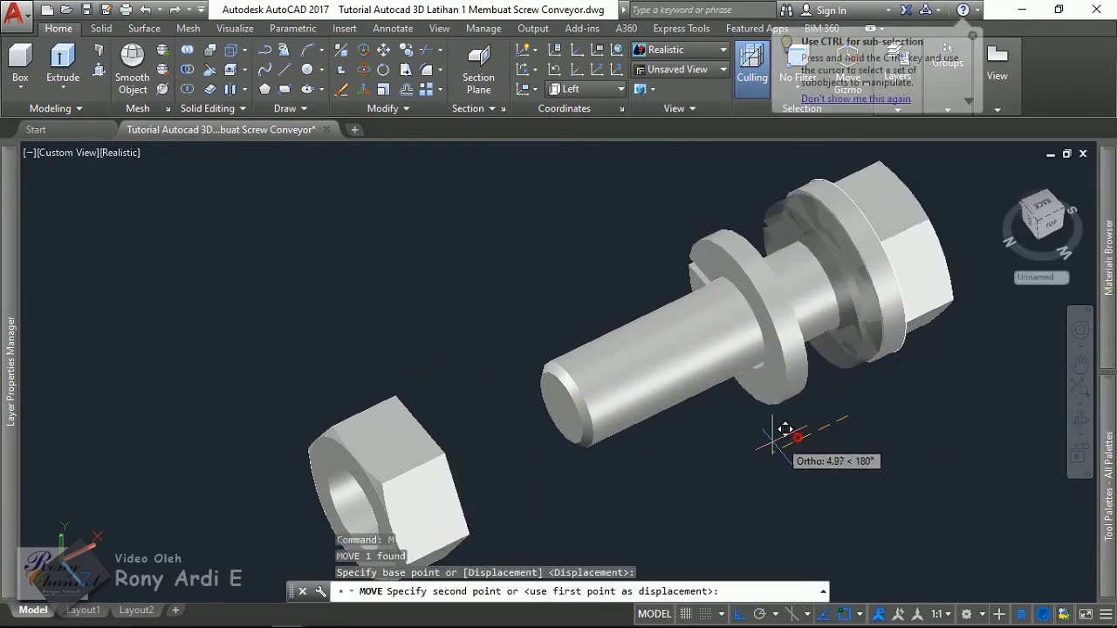
pyautogui.write('5')
pyautogui.press('Return')
# Select the hex nut and begin moving it, cancelling the first attempt.
pyautogui.click(576, 497)
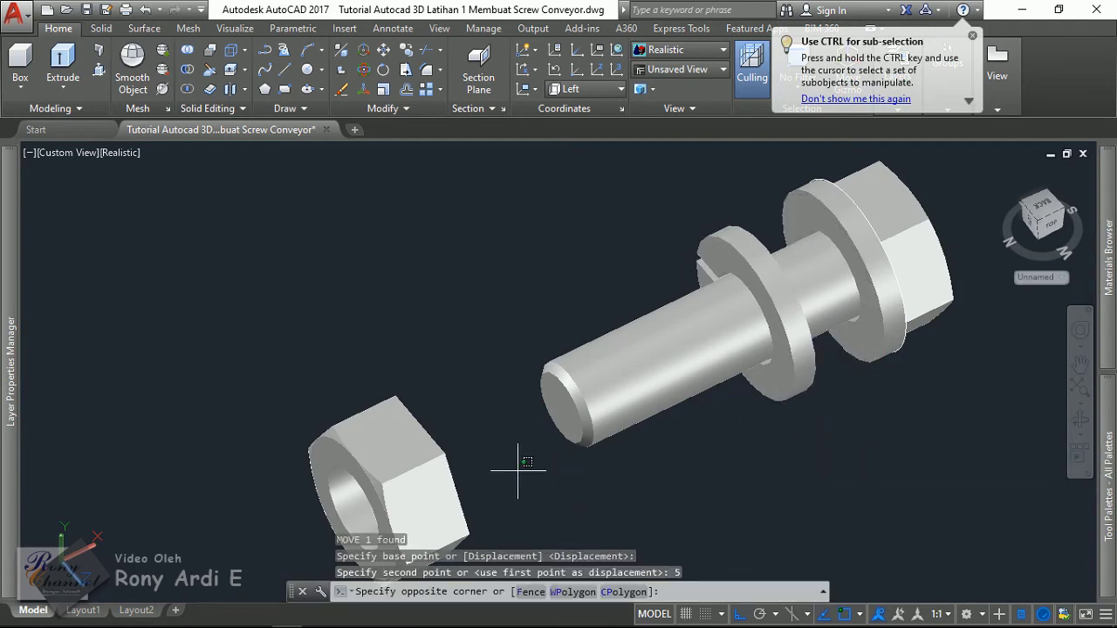
pyautogui.click(406, 428)
pyautogui.moveTo(443, 456)
pyautogui.keyDown('shift'); pyautogui.mouseDown(button='middle')
pyautogui.moveTo(336, 456)
pyautogui.moveTo(410, 480)
pyautogui.mouseUp(button='middle'); pyautogui.keyUp('shift')
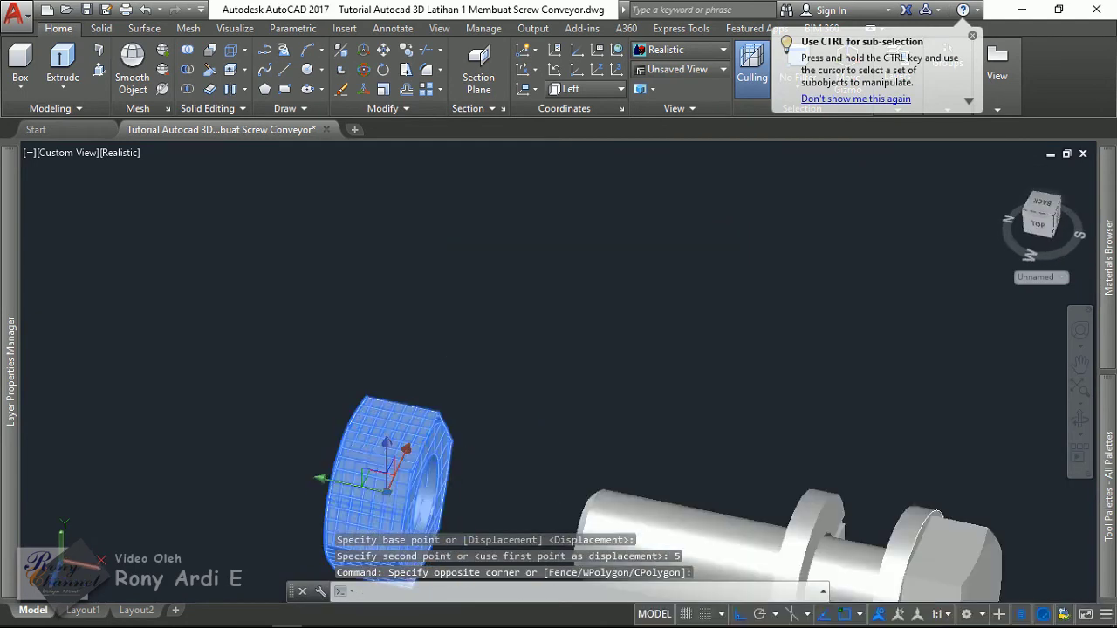
pyautogui.write('m')
pyautogui.press('Return')
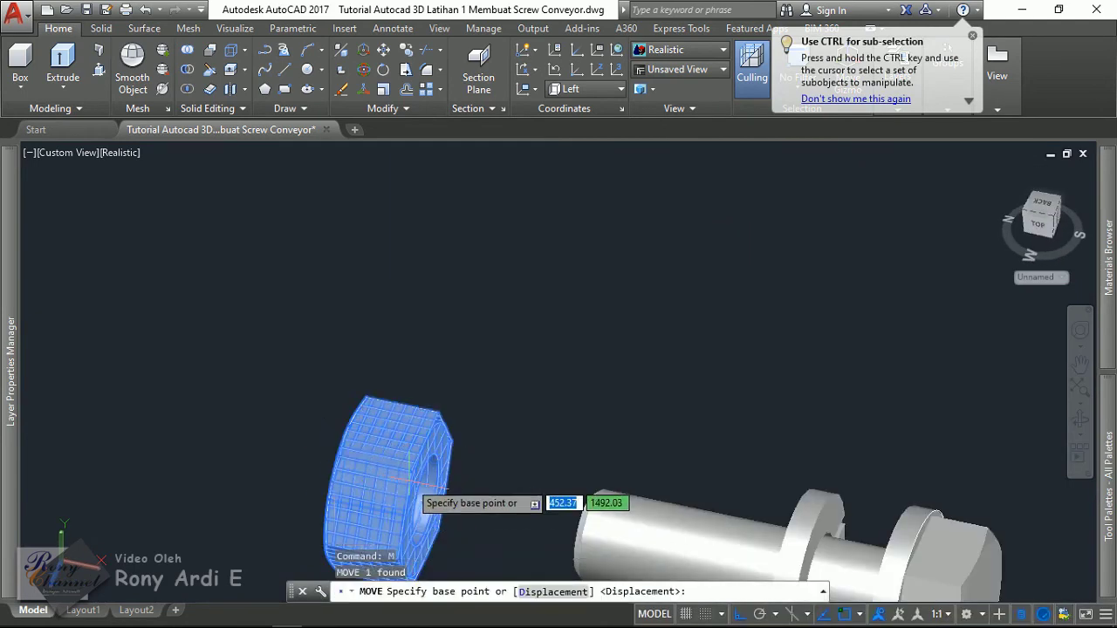
pyautogui.scroll(3, 419, 476)
pyautogui.scroll(3, 489, 418)
pyautogui.scroll(2, 515, 410)
pyautogui.press('Escape')
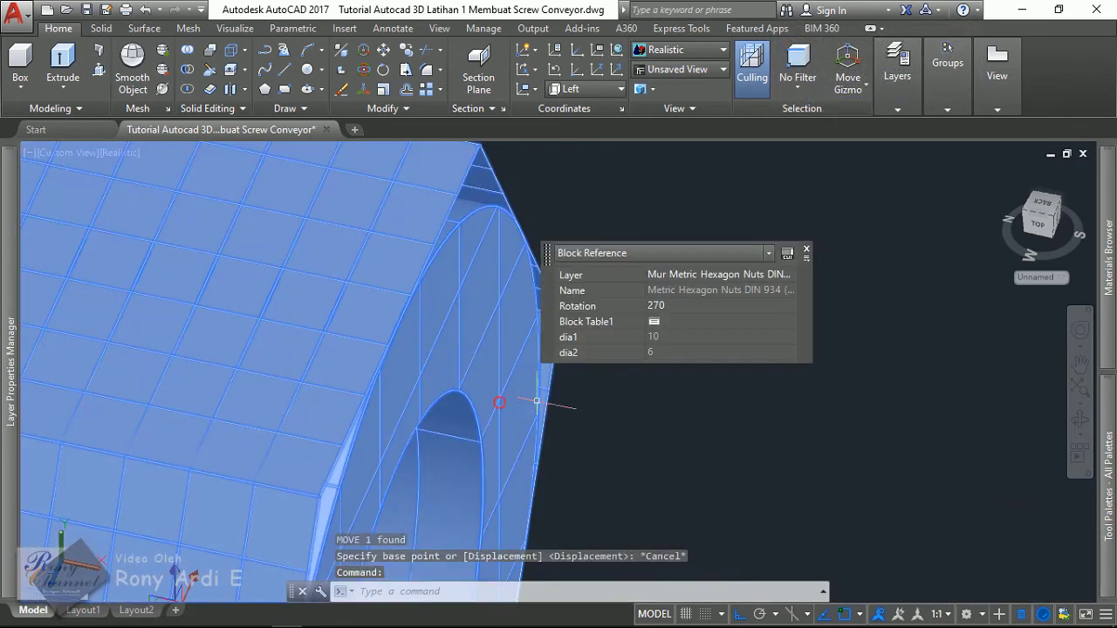
pyautogui.scroll(-5, 536, 400)
pyautogui.scroll(-2, 567, 432)
# Move the hex nut from its centre onto the bolt shank's centre point.
pyautogui.write('m')
pyautogui.press('Return')
pyautogui.scroll(2, 567, 432)
pyautogui.scroll(3, 569, 433)
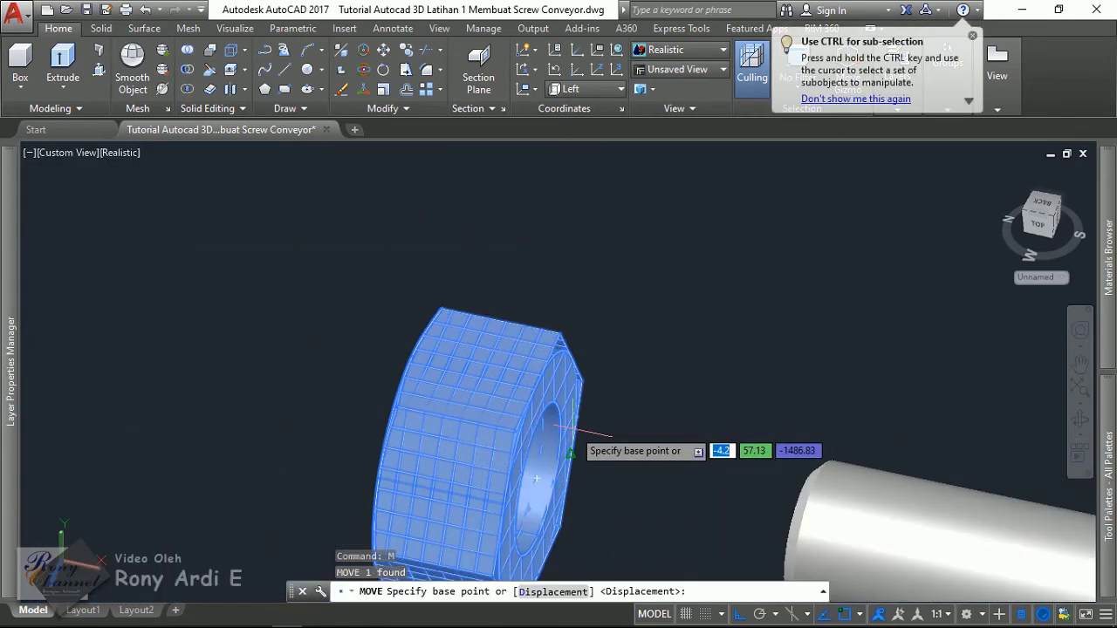
pyautogui.write('cen')
pyautogui.press('Return')
pyautogui.scroll(1, 567, 432)
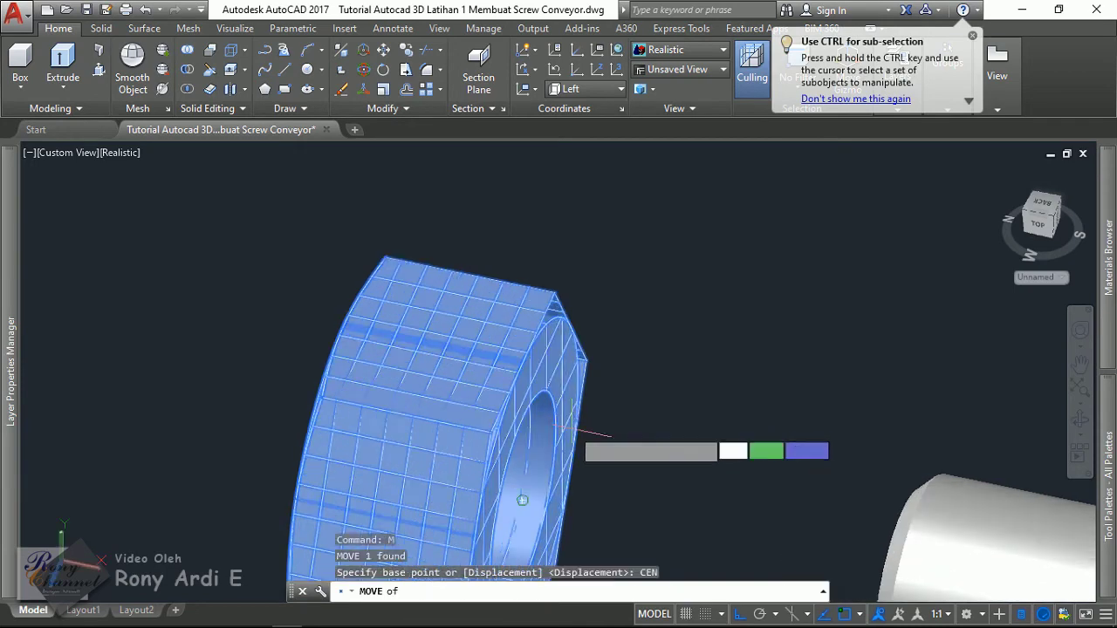
pyautogui.scroll(2, 554, 423)
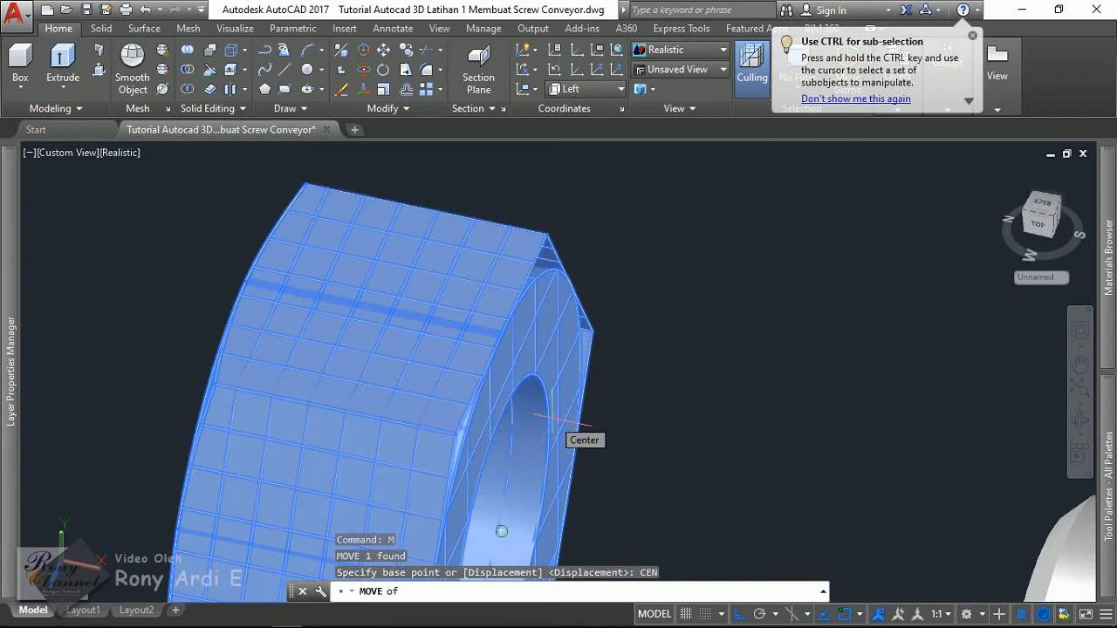
pyautogui.click(551, 424)
pyautogui.scroll(-3, 553, 429)
pyautogui.scroll(-2, 549, 424)
pyautogui.moveTo(549, 424); pyautogui.dragTo(586, 354, button='middle')
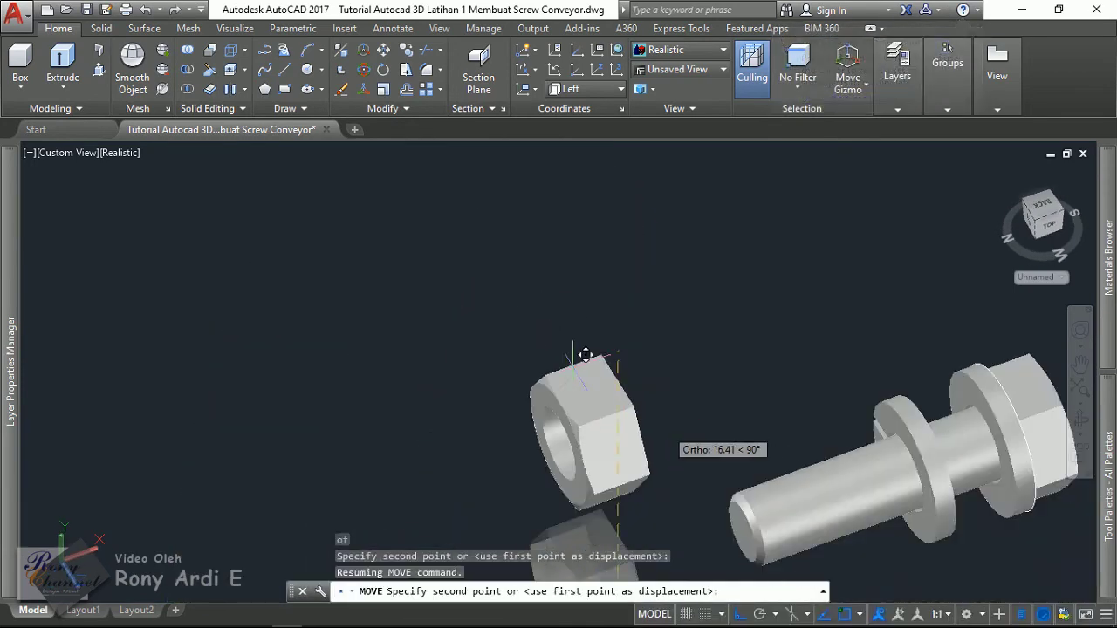
pyautogui.scroll(4, 829, 414)
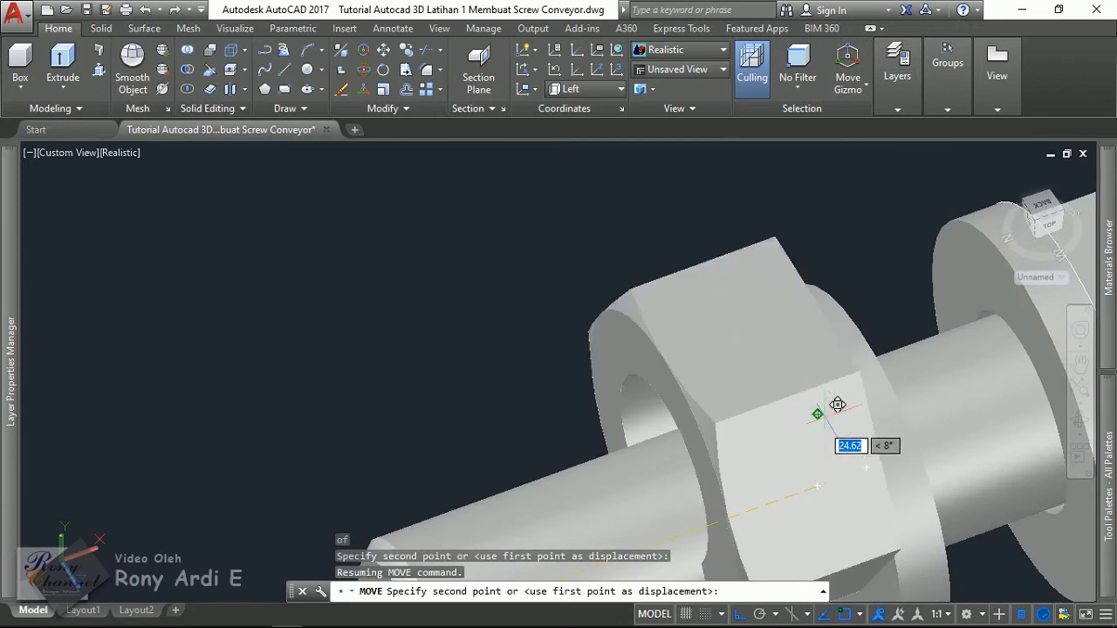
pyautogui.write('CE')
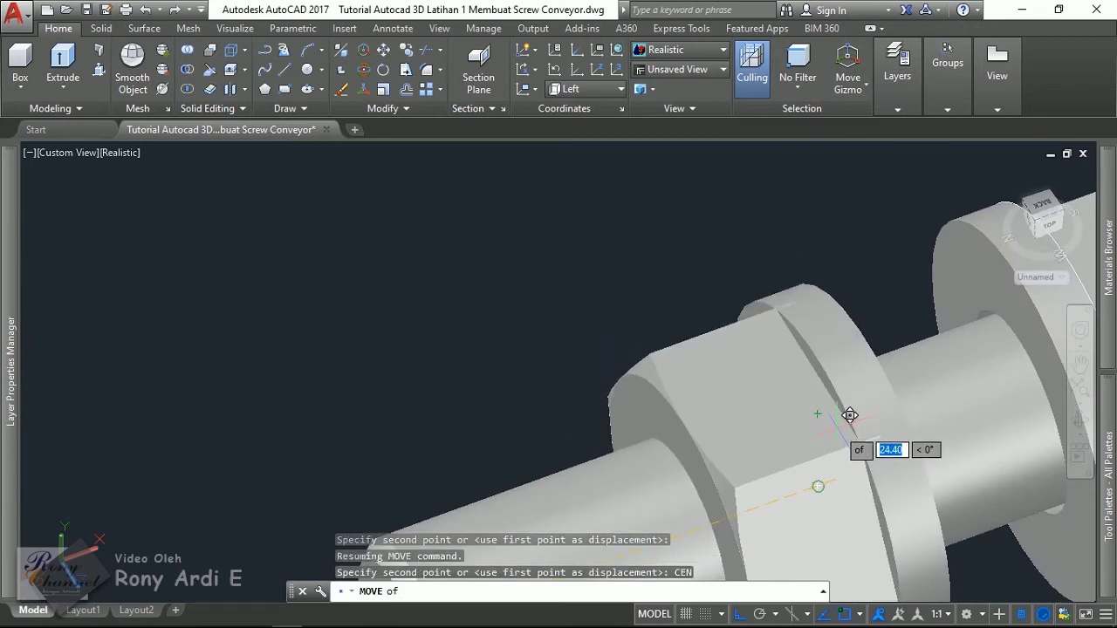
pyautogui.write('N')
pyautogui.press('Return')
pyautogui.scroll(-5, 698, 345)
pyautogui.press('Escape')
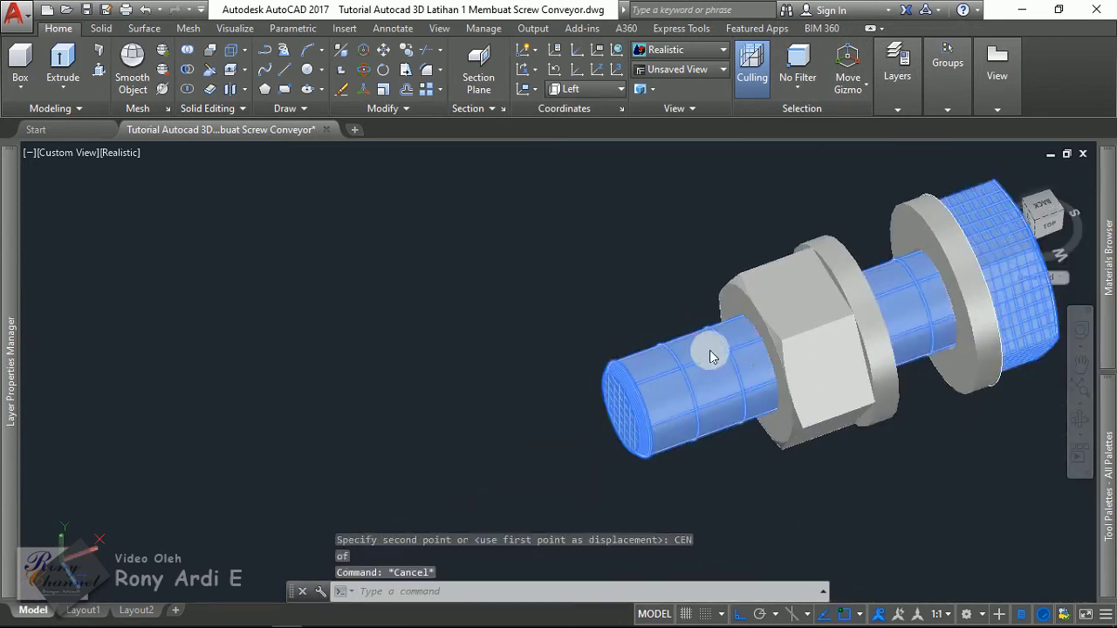
pyautogui.click(710, 349)
# Set the bolt to M6 with length 16, then window-select the four-piece bolt set.
pyautogui.click(866, 272)
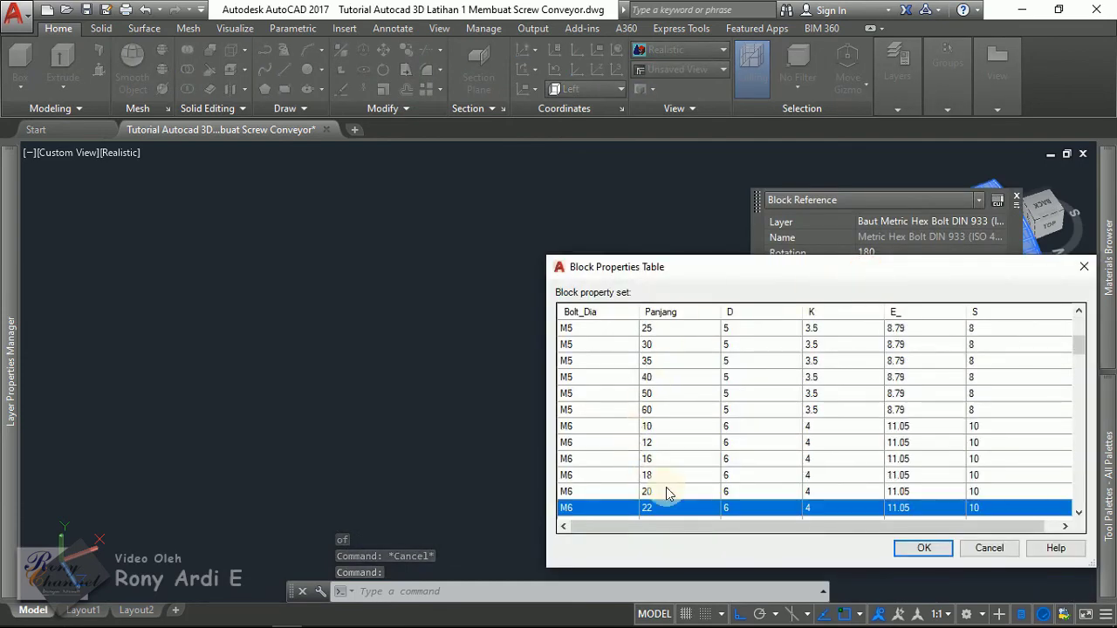
pyautogui.doubleClick(650, 478)
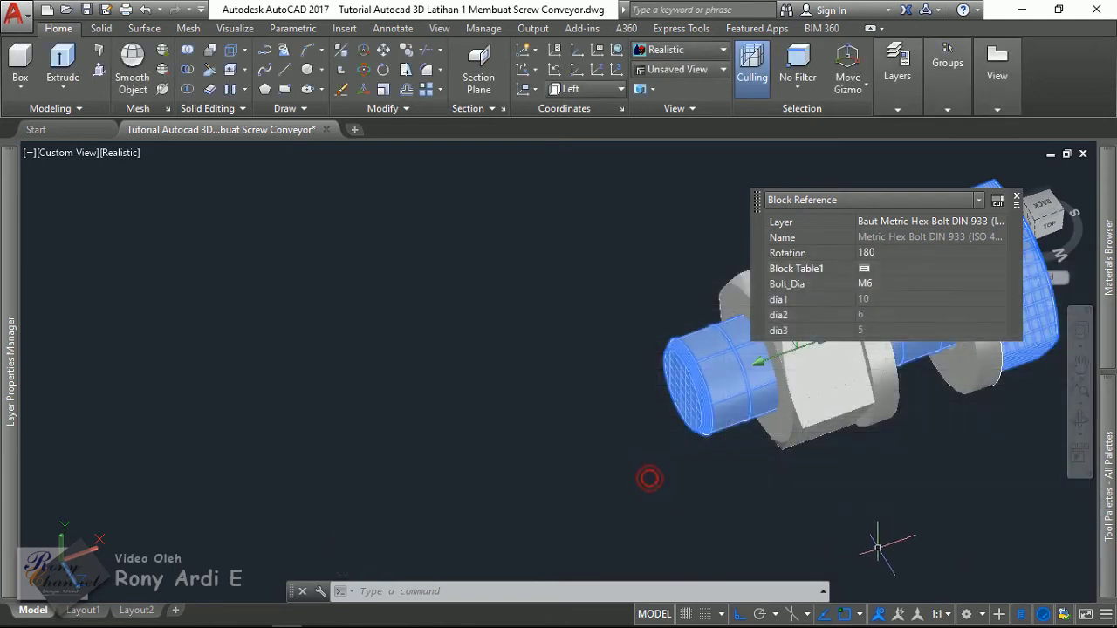
pyautogui.click(873, 285)
pyautogui.click(864, 270)
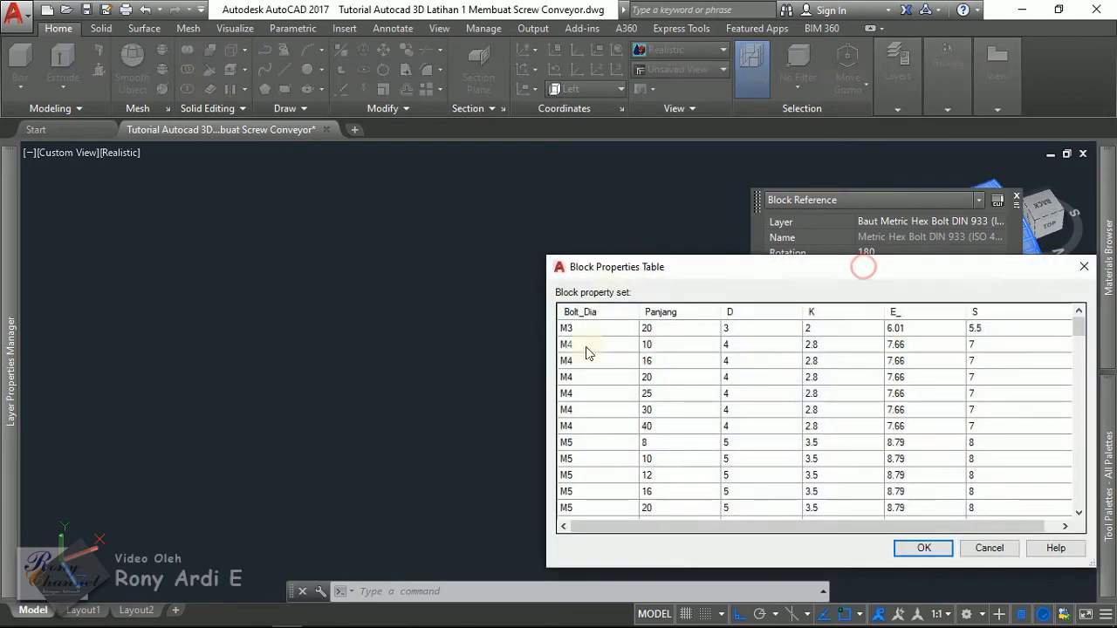
pyautogui.scroll(-4, 599, 428)
pyautogui.click(600, 427)
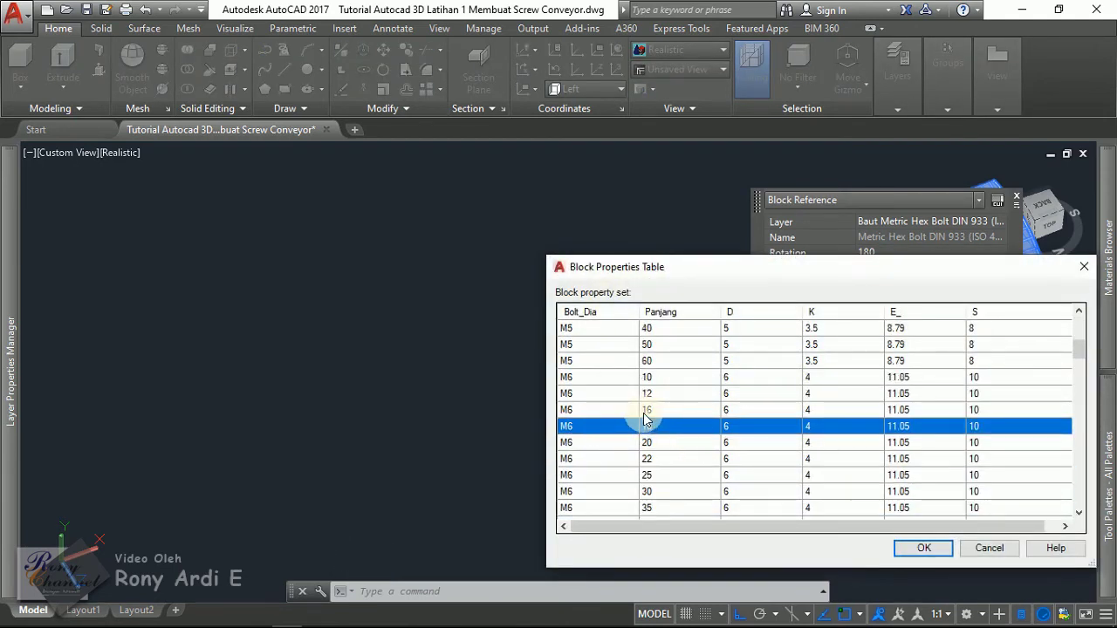
pyautogui.doubleClick(646, 411)
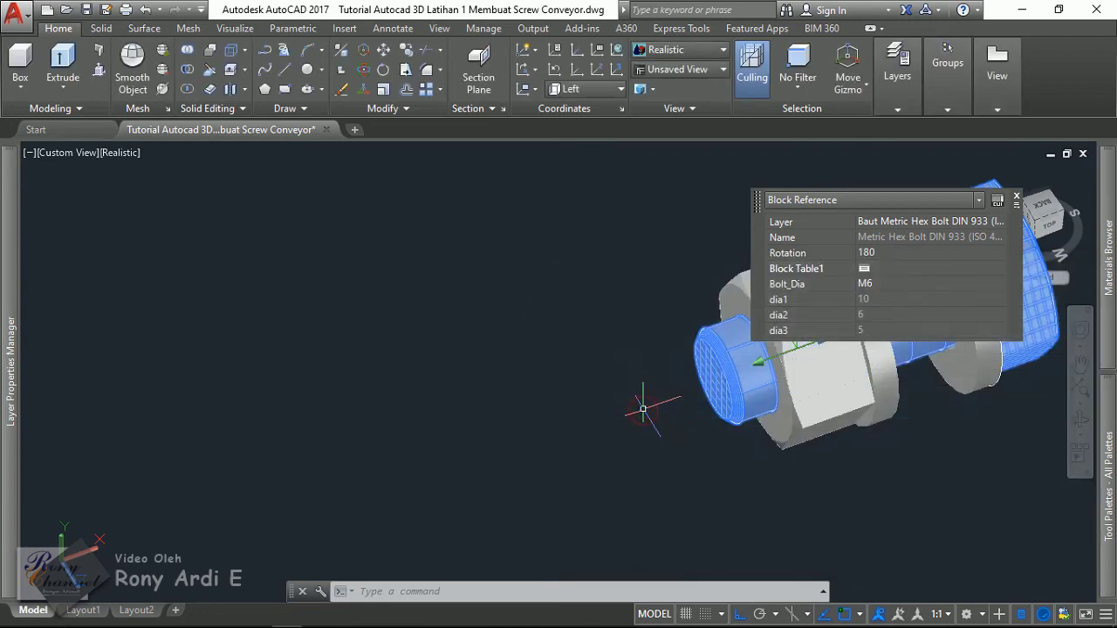
pyautogui.press('Escape')
pyautogui.click(788, 449)
pyautogui.click(582, 310)
pyautogui.write('3')
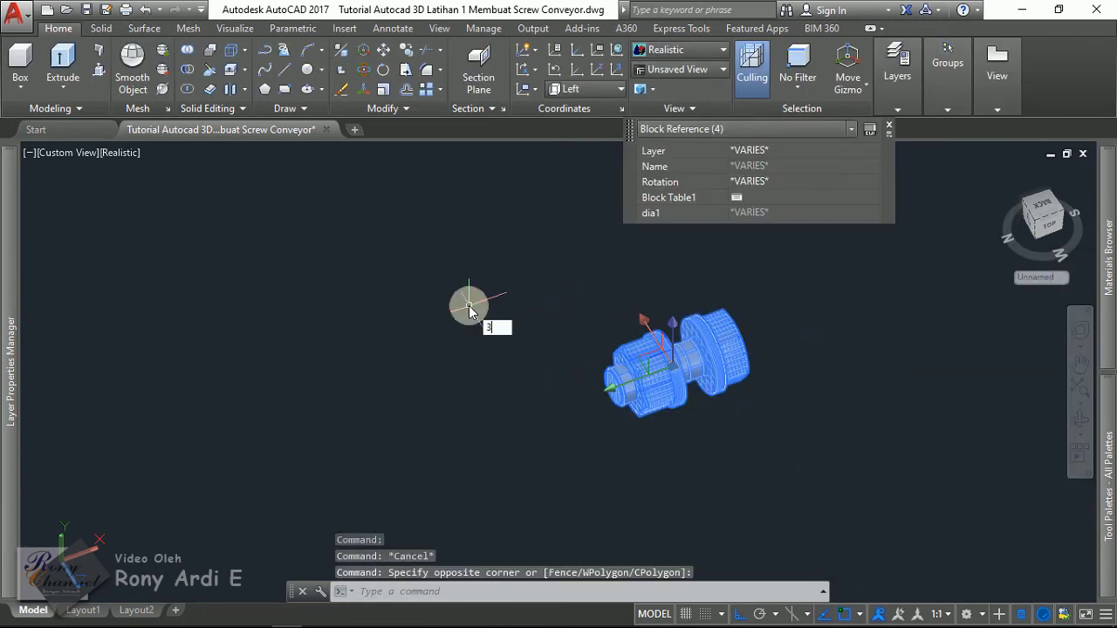
# Start 3DALIGN on the bolt set, picking the bolt centre and a second source point.
pyautogui.write('D')
pyautogui.press('Return')
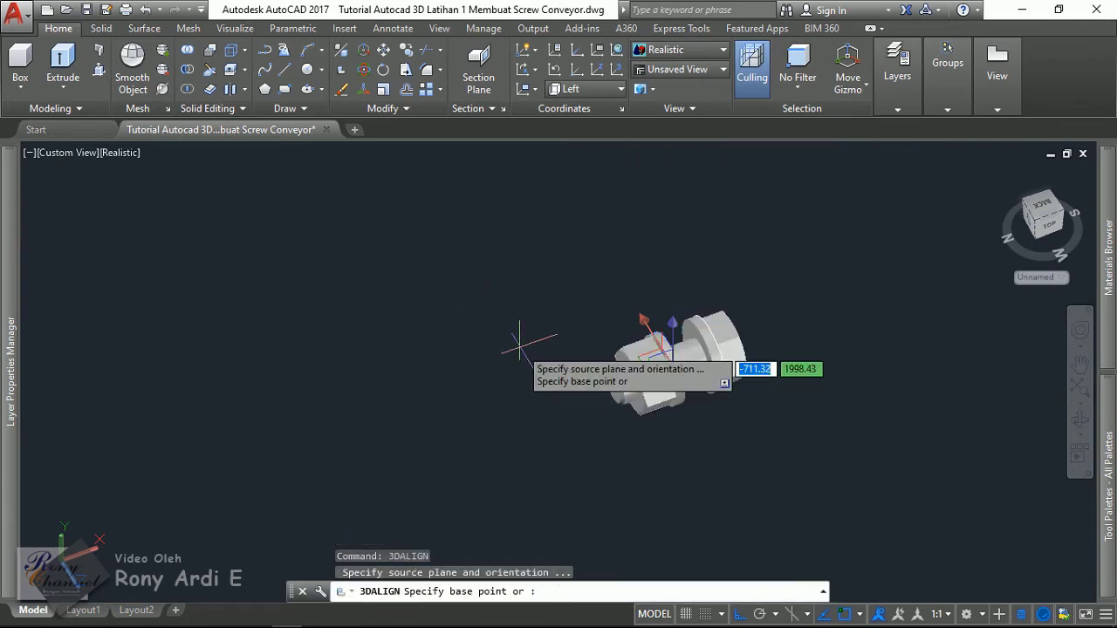
pyautogui.scroll(1, 695, 398)
pyautogui.scroll(4, 768, 403)
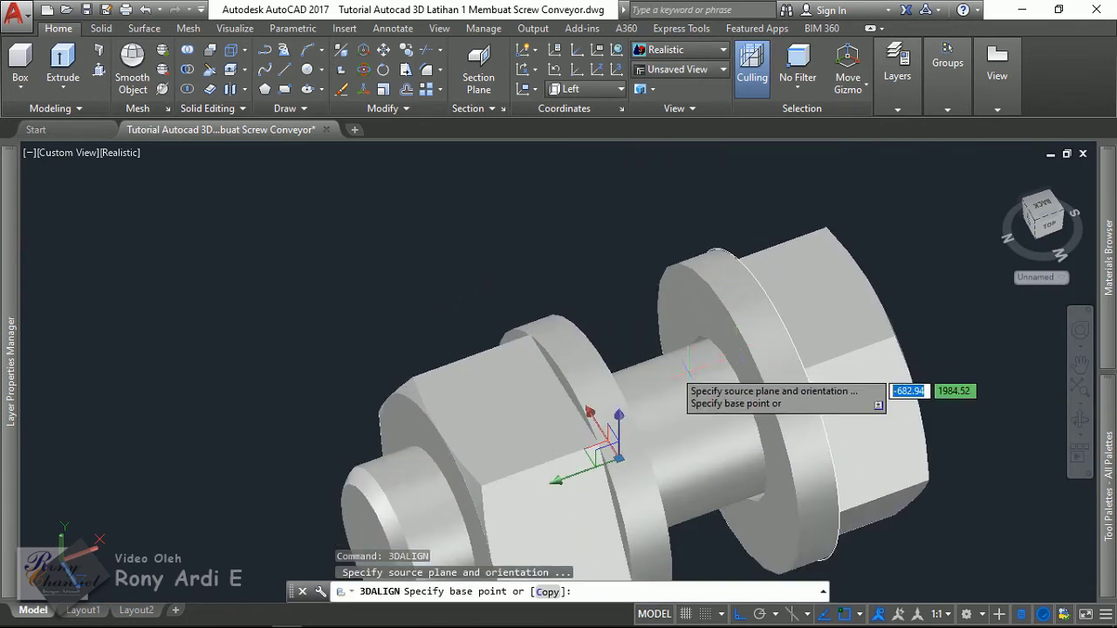
pyautogui.scroll(2, 667, 314)
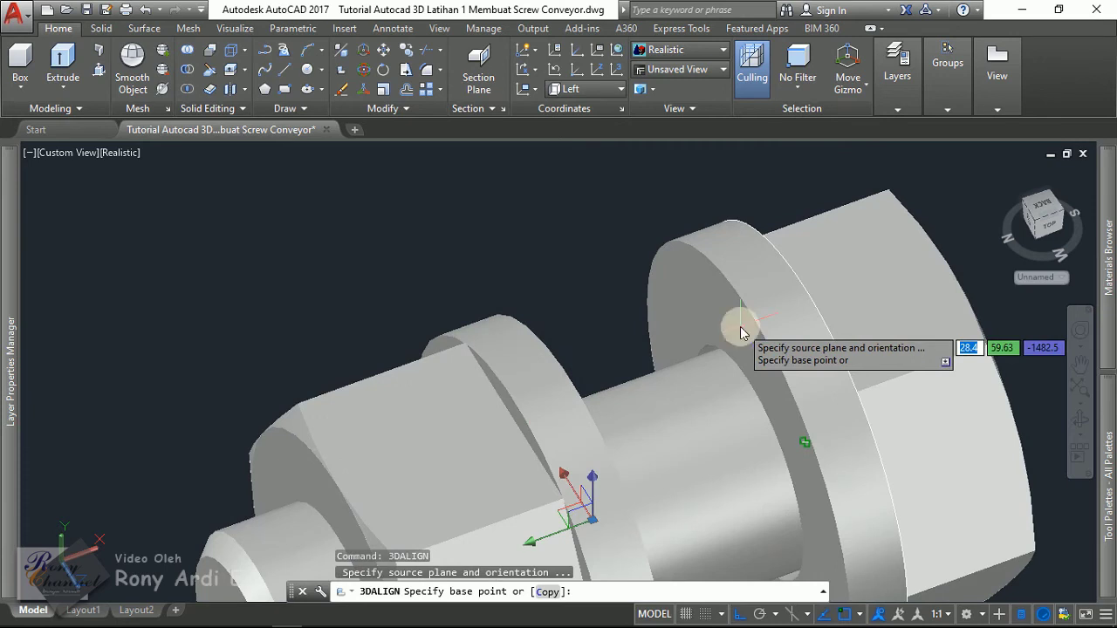
pyautogui.write('CEN')
pyautogui.press('Return')
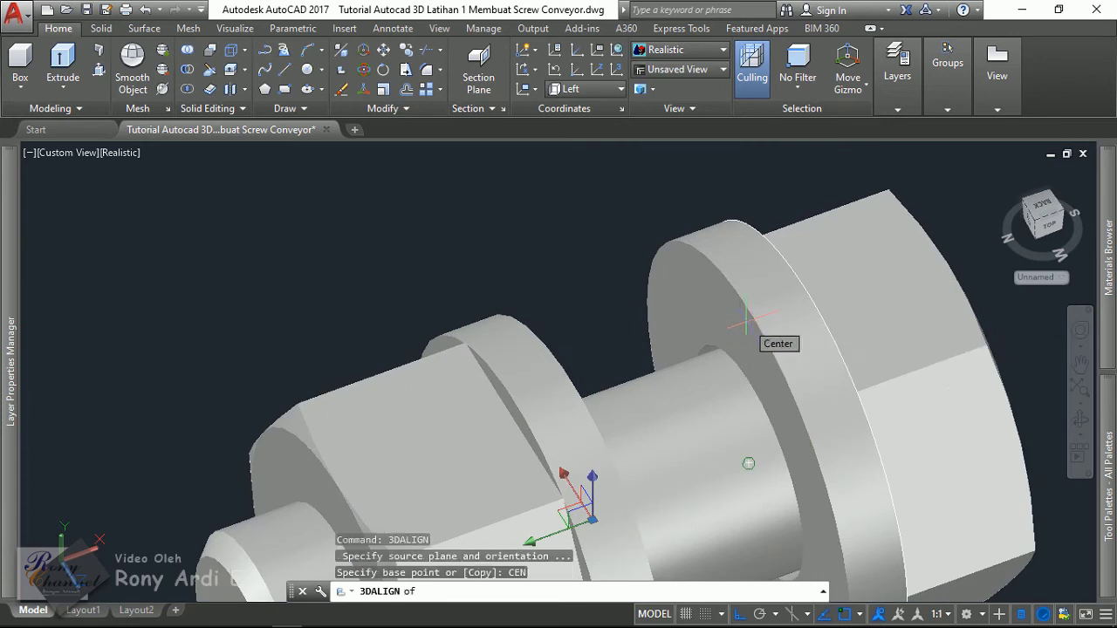
pyautogui.click(746, 323)
pyautogui.scroll(-3, 722, 237)
pyautogui.scroll(-1, 722, 229)
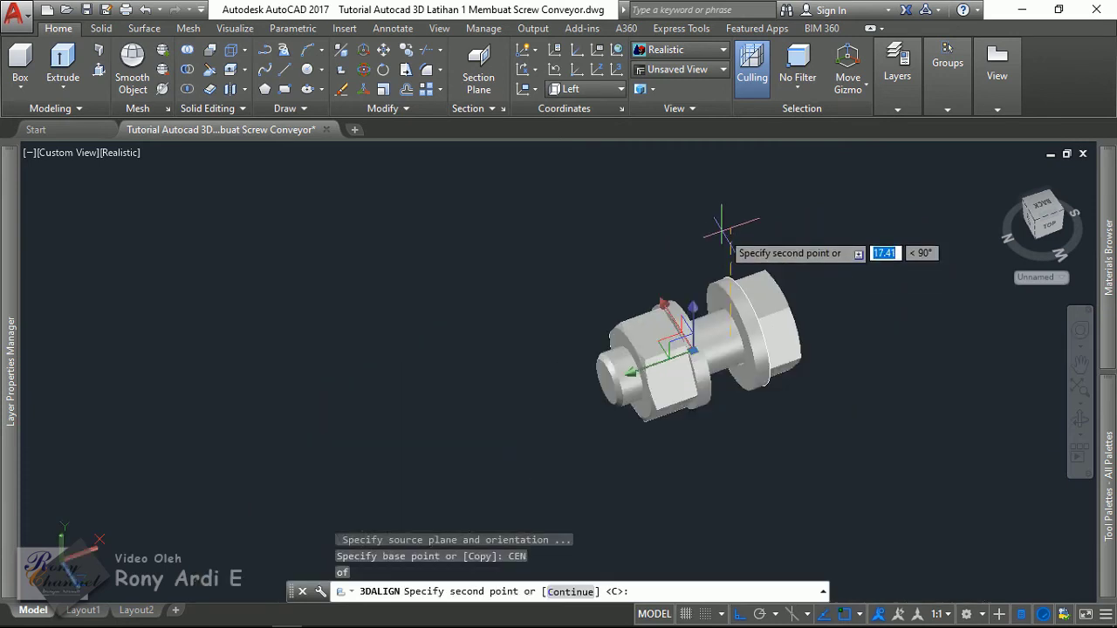
pyautogui.click(724, 230)
pyautogui.press('Return')
# Align the bolt set onto the corner hole centre of the green top cover.
pyautogui.scroll(-5, 825, 261)
pyautogui.scroll(2, 873, 332)
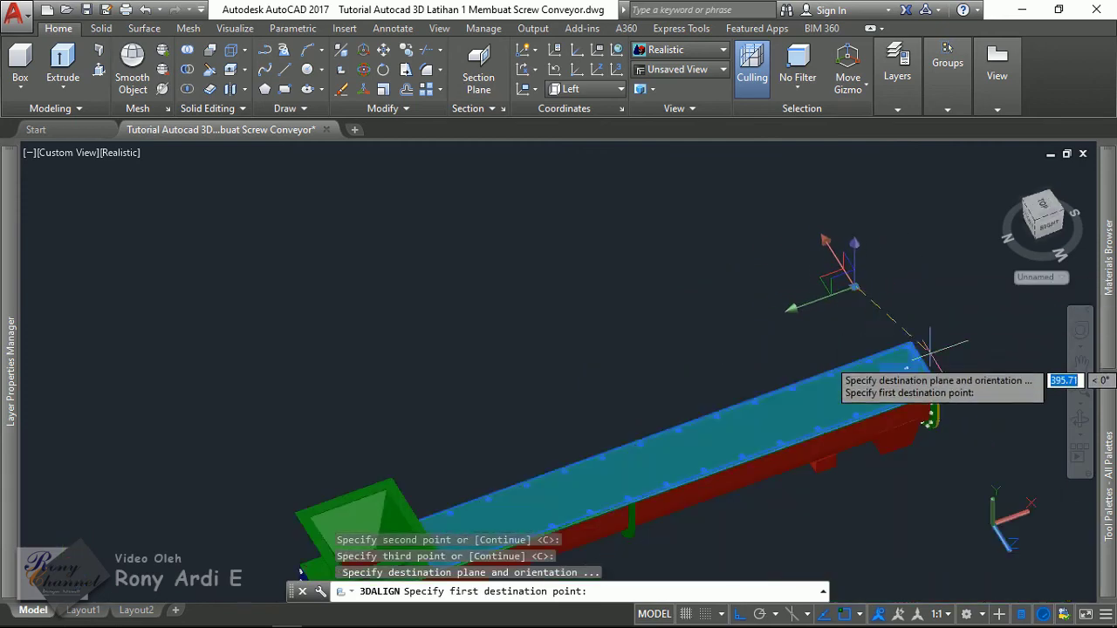
pyautogui.scroll(2, 945, 377)
pyautogui.scroll(3, 873, 402)
pyautogui.moveTo(725, 318)
pyautogui.keyDown('shift'); pyautogui.mouseDown(button='middle')
pyautogui.moveTo(748, 321)
pyautogui.moveTo(693, 317)
pyautogui.mouseUp(button='middle'); pyautogui.keyUp('shift')
pyautogui.press('Return')
pyautogui.scroll(2, 746, 322)
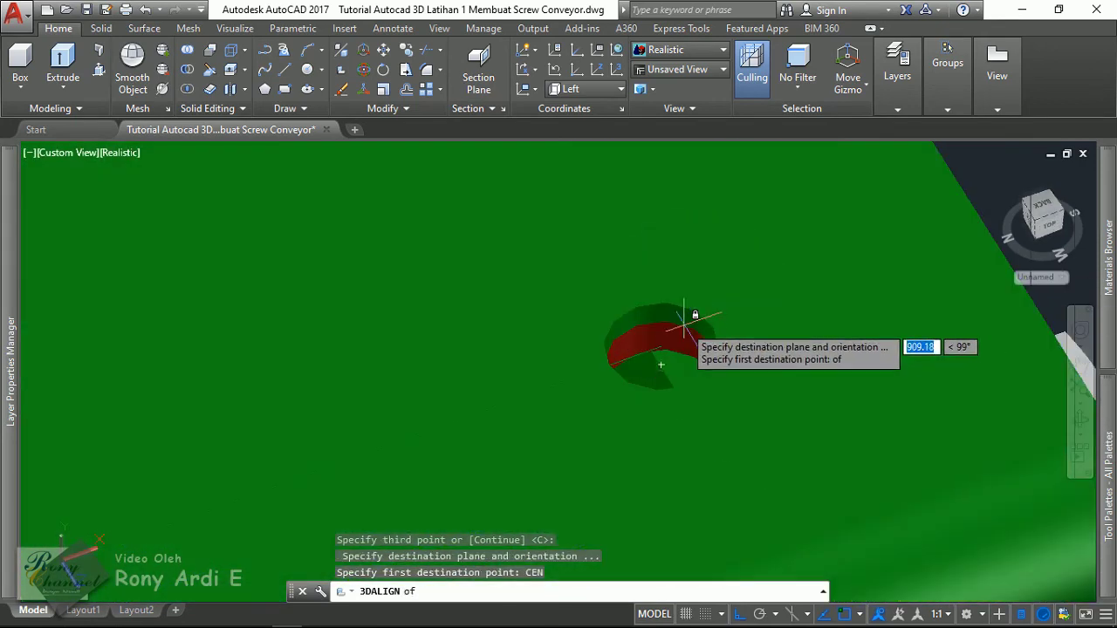
pyautogui.click(718, 348)
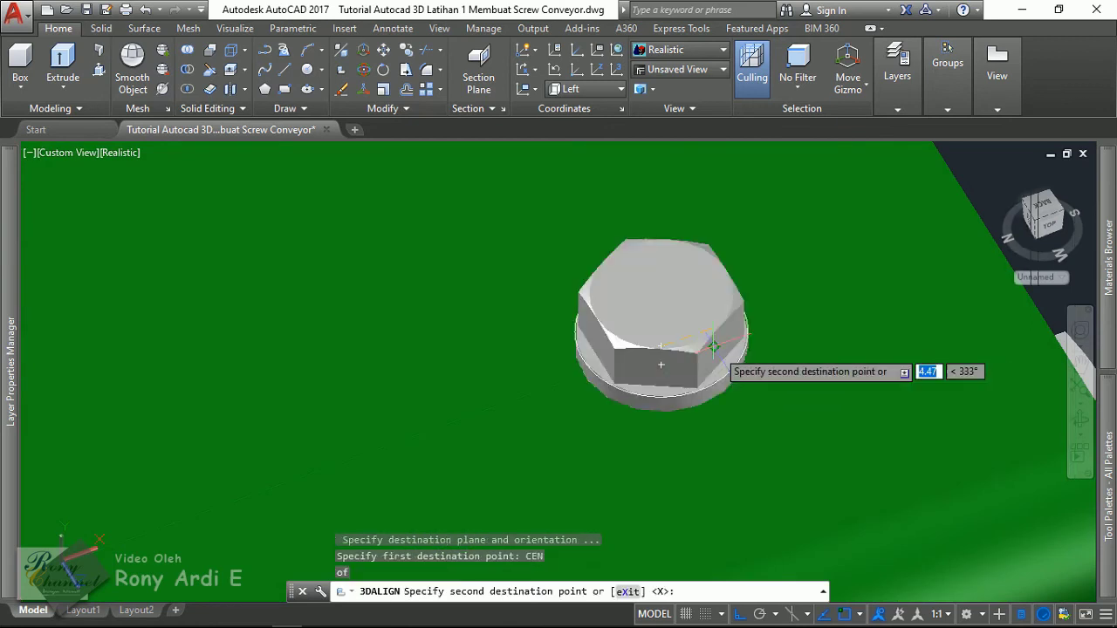
pyautogui.scroll(-2, 717, 349)
pyautogui.scroll(-3, 724, 340)
pyautogui.click(813, 325)
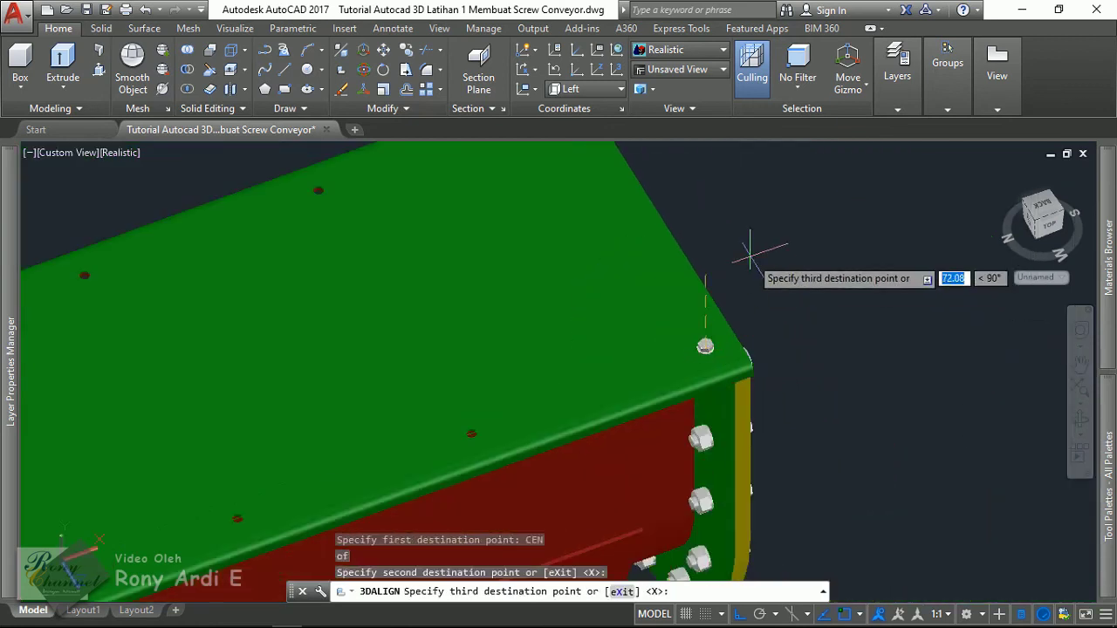
pyautogui.press('Return')
pyautogui.moveTo(726, 215)
pyautogui.keyDown('shift'); pyautogui.mouseDown(button='middle')
pyautogui.moveTo(784, 385)
pyautogui.moveTo(777, 428)
pyautogui.mouseUp(button='middle'); pyautogui.keyUp('shift')
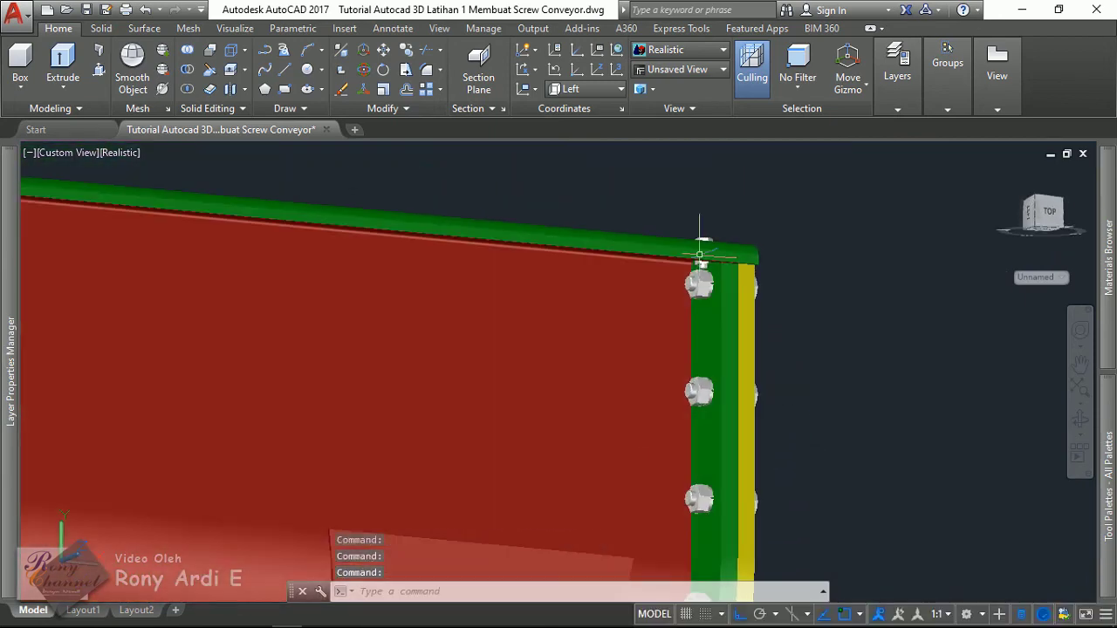
# Copy the four-piece M6 bolt set to a spot just off the conveyor's end.
pyautogui.scroll(3, 678, 227)
pyautogui.click(678, 212)
pyautogui.click(801, 383)
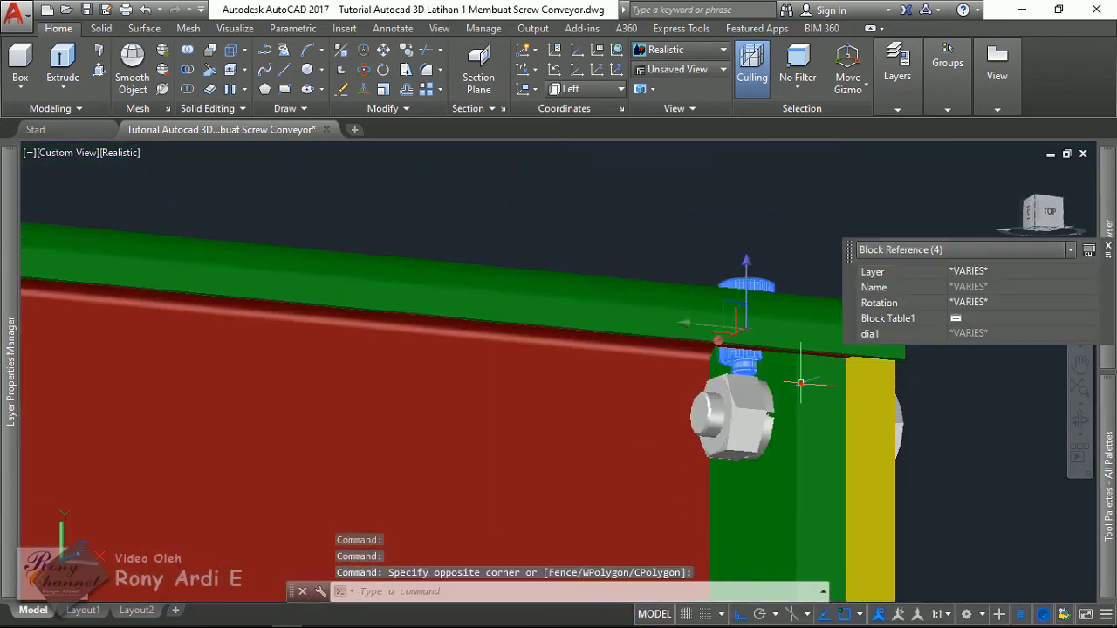
pyautogui.keyDown('shift'); pyautogui.moveTo(669, 355); pyautogui.dragTo(762, 334, button='middle'); pyautogui.keyUp('shift')
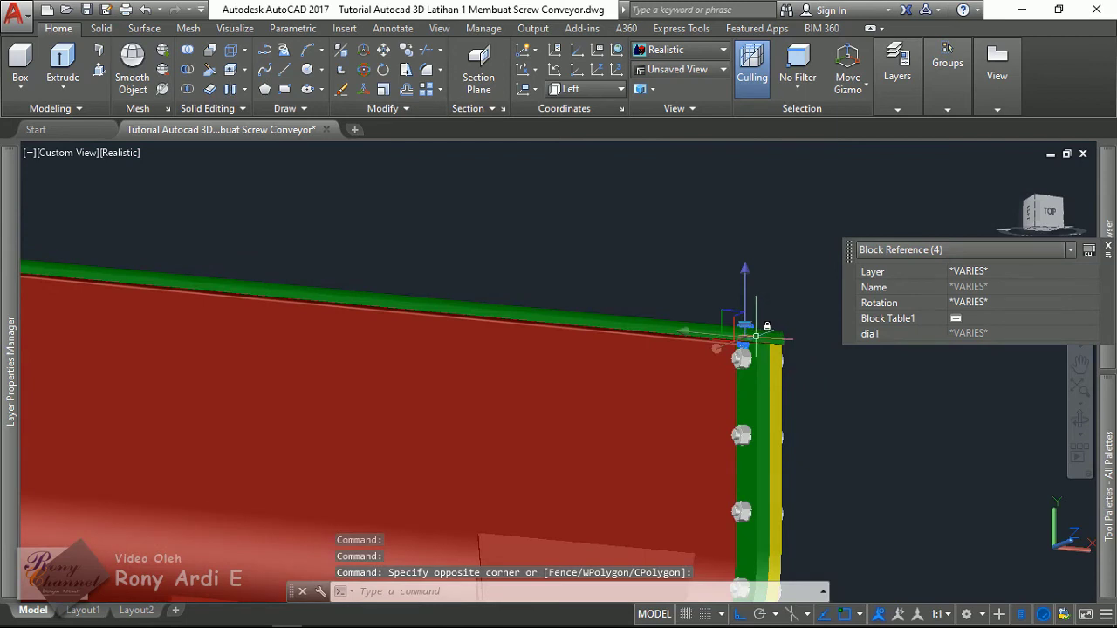
pyautogui.write('co')
pyautogui.press('Return')
pyautogui.click(754, 286)
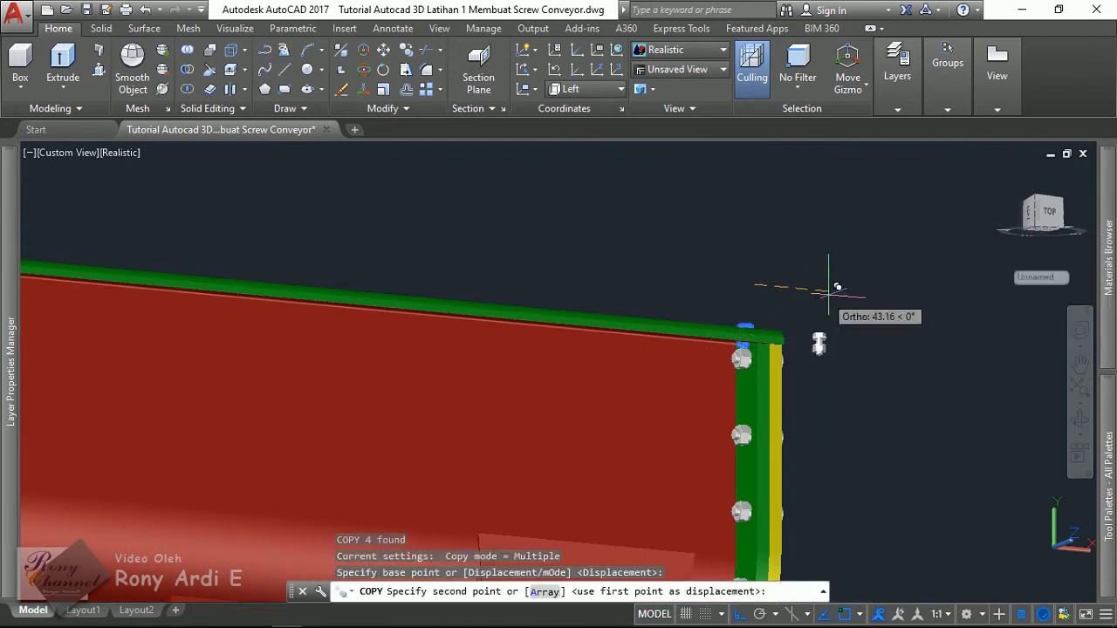
pyautogui.press('Escape')
pyautogui.press('Escape')
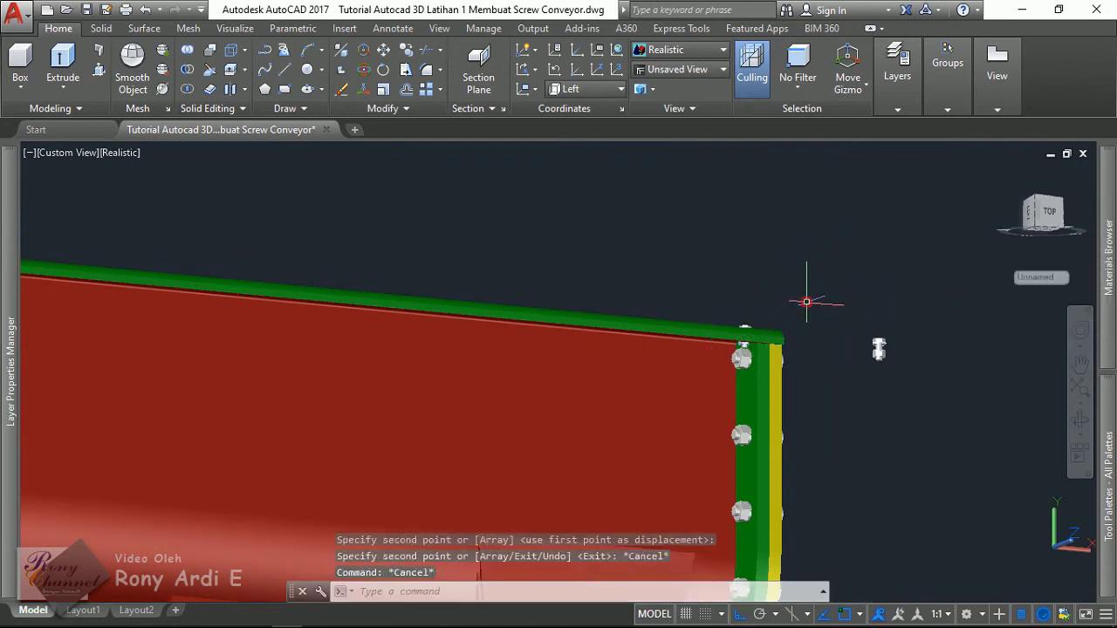
# Window-select the four bolt parts again at the bolted corner.
pyautogui.moveTo(807, 301)
pyautogui.keyDown('shift'); pyautogui.mouseDown(button='middle')
pyautogui.moveTo(728, 391)
pyautogui.moveTo(766, 312)
pyautogui.moveTo(760, 374)
pyautogui.moveTo(783, 391)
pyautogui.moveTo(776, 383)
pyautogui.mouseUp(button='middle'); pyautogui.keyUp('shift')
pyautogui.scroll(3, 652, 443)
pyautogui.click(689, 343)
pyautogui.click(803, 523)
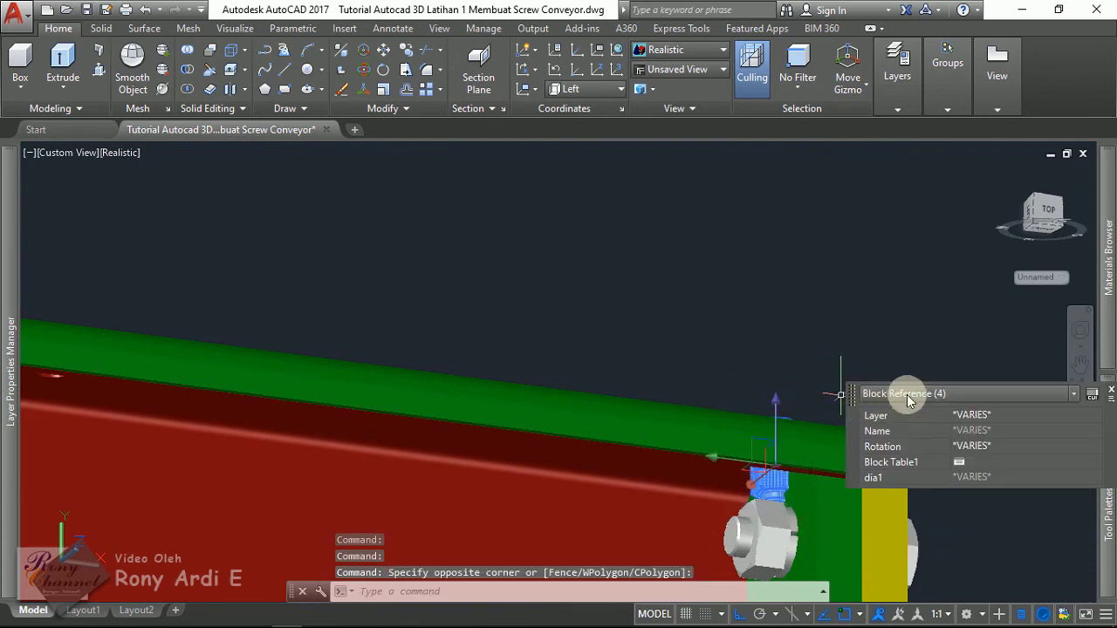
pyautogui.moveTo(714, 321)
pyautogui.keyDown('shift'); pyautogui.mouseDown(button='middle')
pyautogui.moveTo(621, 424)
pyautogui.moveTo(598, 407)
pyautogui.mouseUp(button='middle'); pyautogui.keyUp('shift')
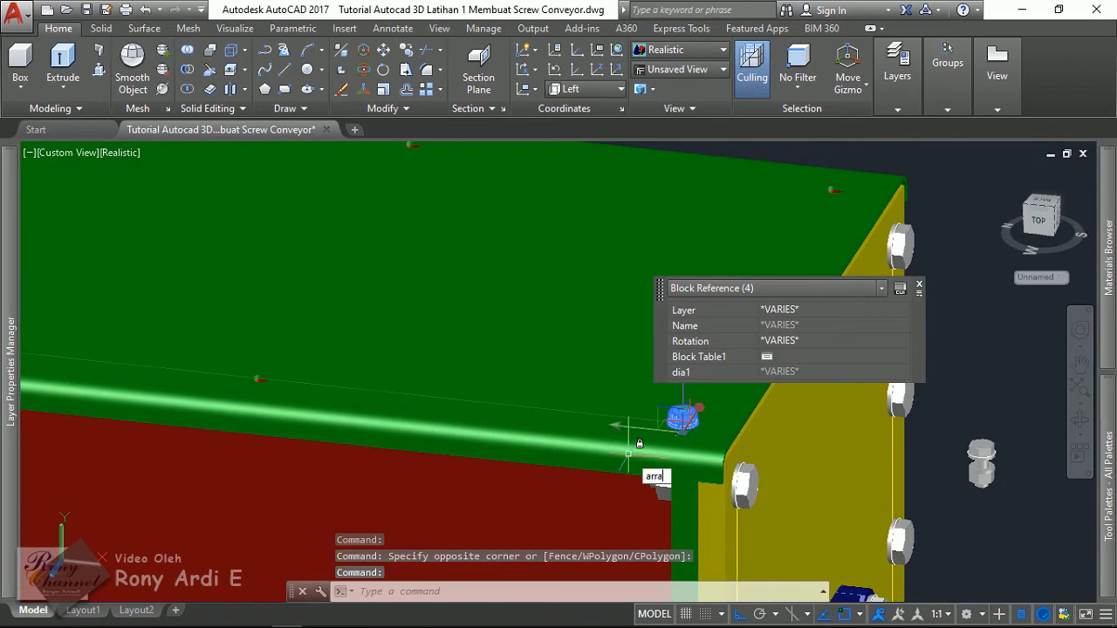
pyautogui.press('Down')
pyautogui.press('Return')
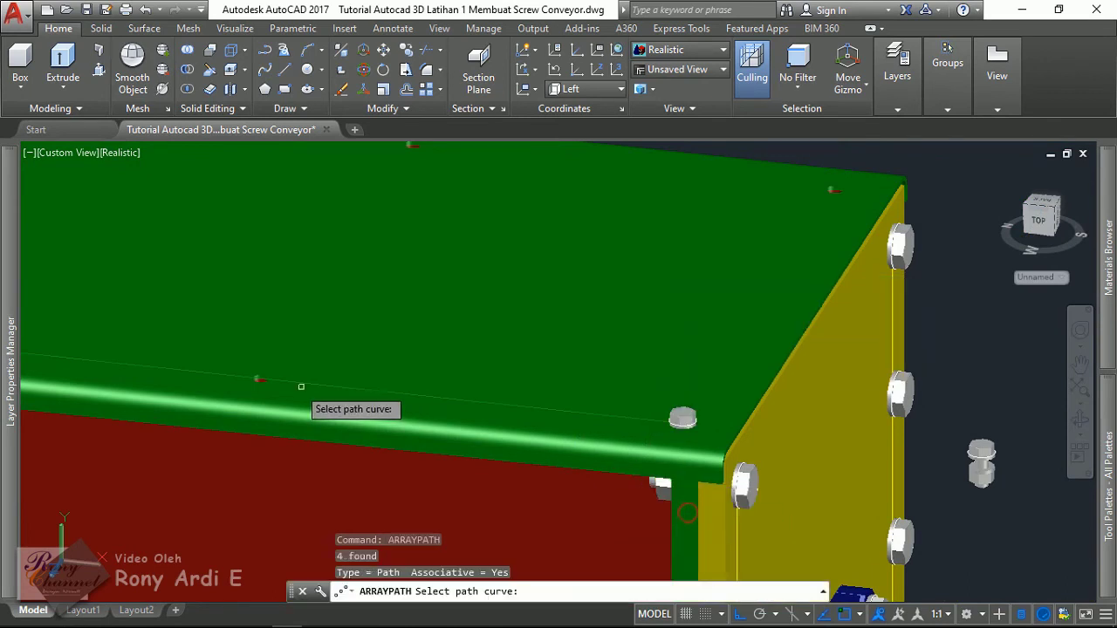
pyautogui.scroll(5, 301, 386)
pyautogui.click(276, 337)
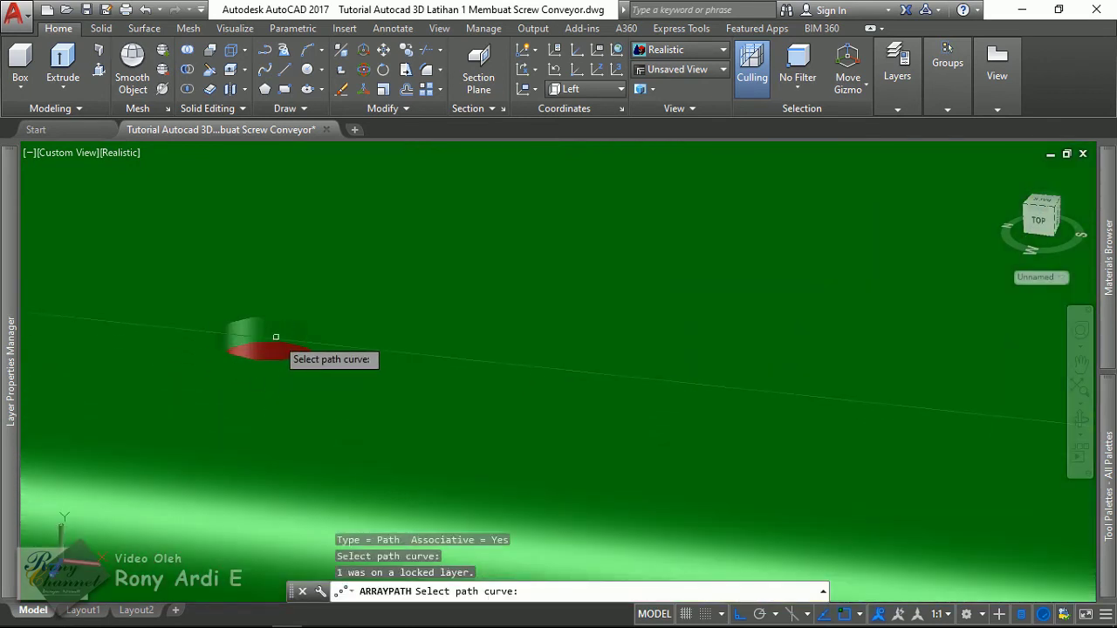
pyautogui.scroll(-5, 296, 349)
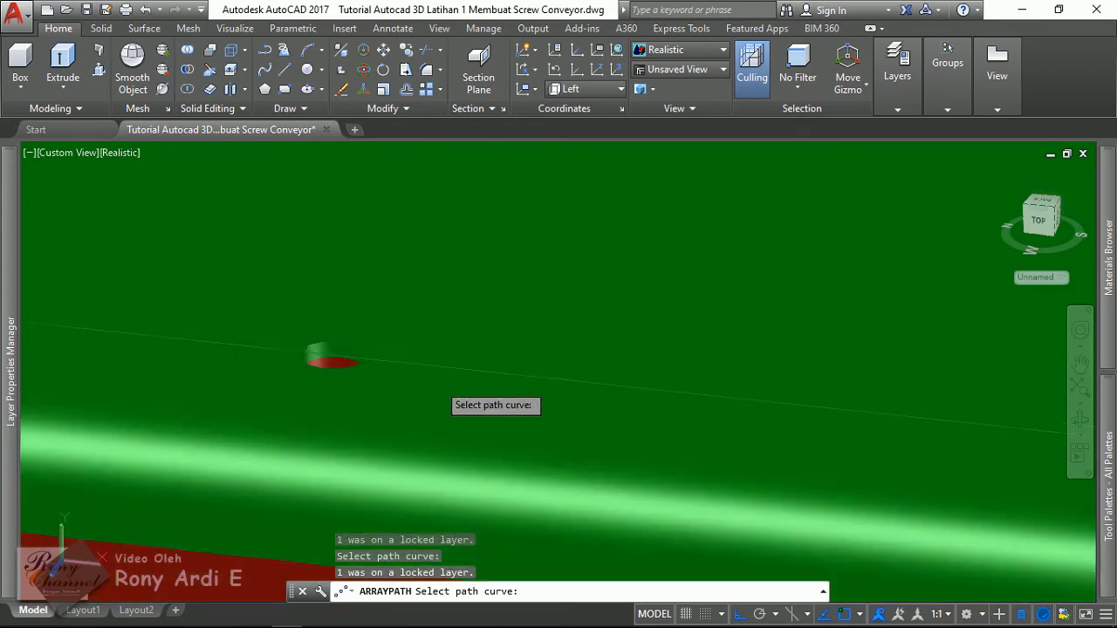
pyautogui.scroll(3, 811, 427)
pyautogui.scroll(2, 833, 432)
pyautogui.scroll(1, 835, 405)
pyautogui.press('Escape')
pyautogui.moveTo(835, 405)
pyautogui.keyDown('shift'); pyautogui.mouseDown(button='middle')
pyautogui.moveTo(768, 419)
pyautogui.moveTo(828, 369)
pyautogui.moveTo(828, 331)
pyautogui.moveTo(881, 236)
pyautogui.mouseUp(button='middle'); pyautogui.keyUp('shift')
pyautogui.click(864, 205)
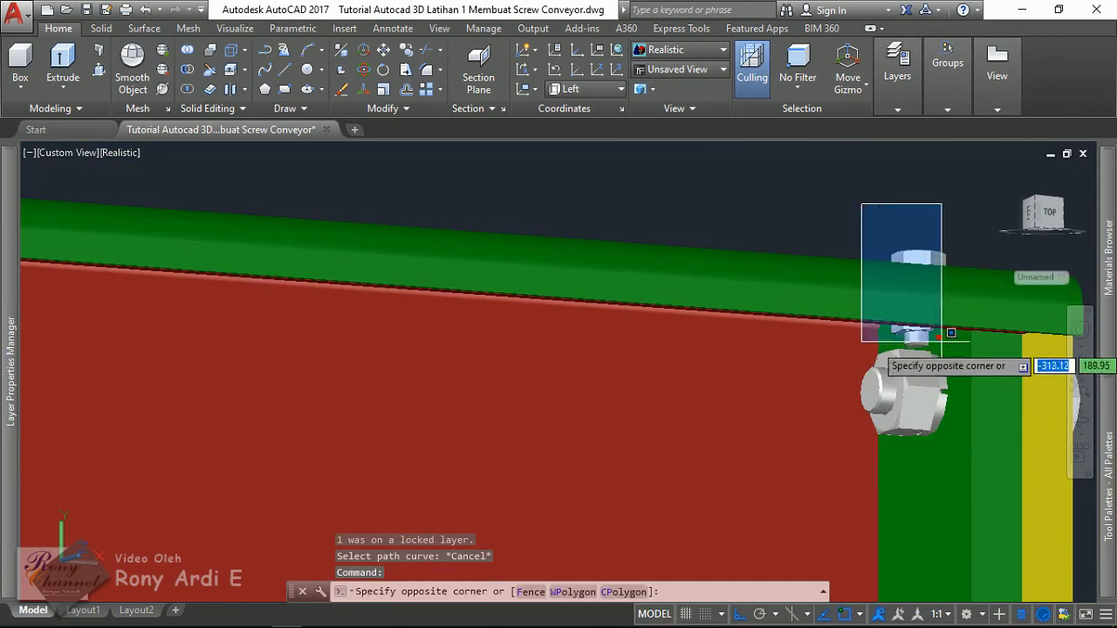
pyautogui.click(942, 349)
pyautogui.write('a')
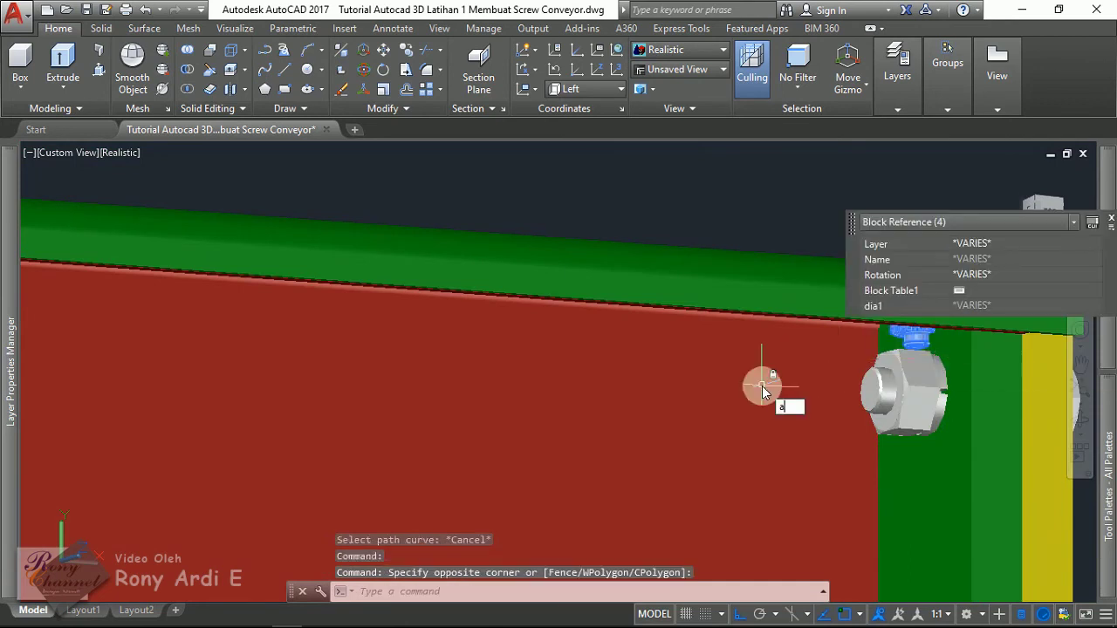
pyautogui.write('rray')
pyautogui.press('Return')
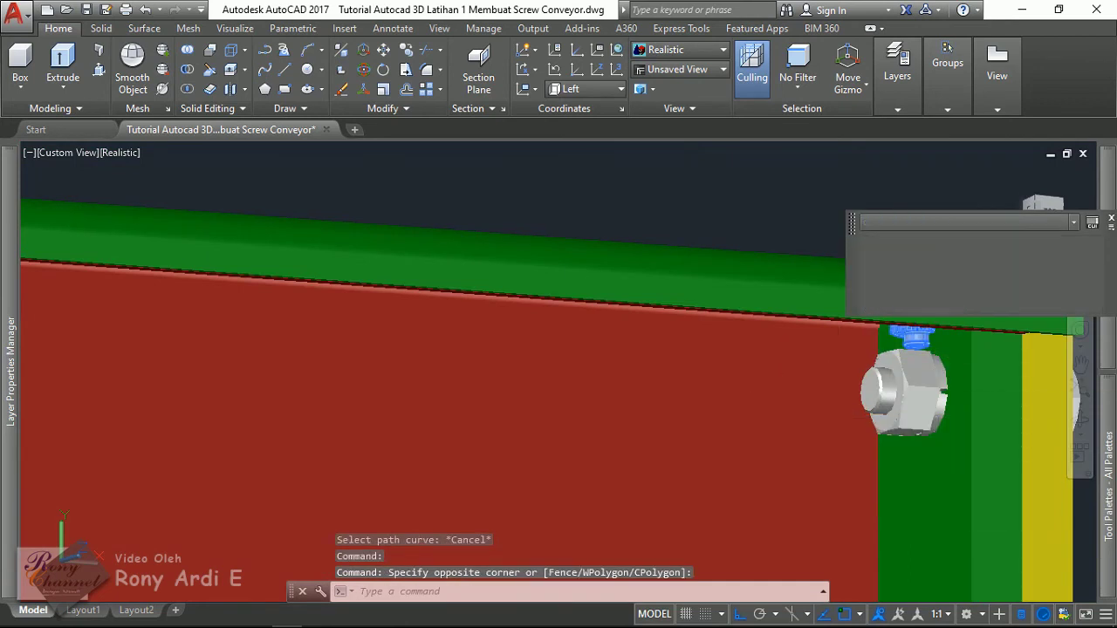
pyautogui.scroll(-5, 916, 388)
pyautogui.keyDown('shift'); pyautogui.moveTo(916, 392); pyautogui.dragTo(636, 494, button='middle'); pyautogui.keyUp('shift')
pyautogui.scroll(3, 490, 413)
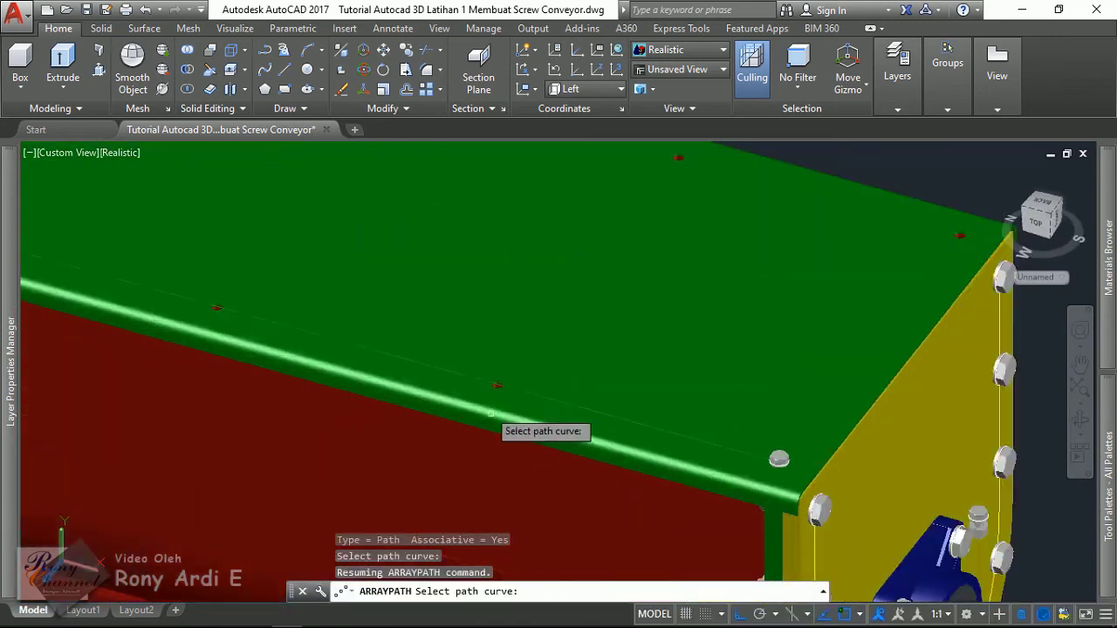
pyautogui.scroll(3, 516, 357)
pyautogui.scroll(3, 530, 360)
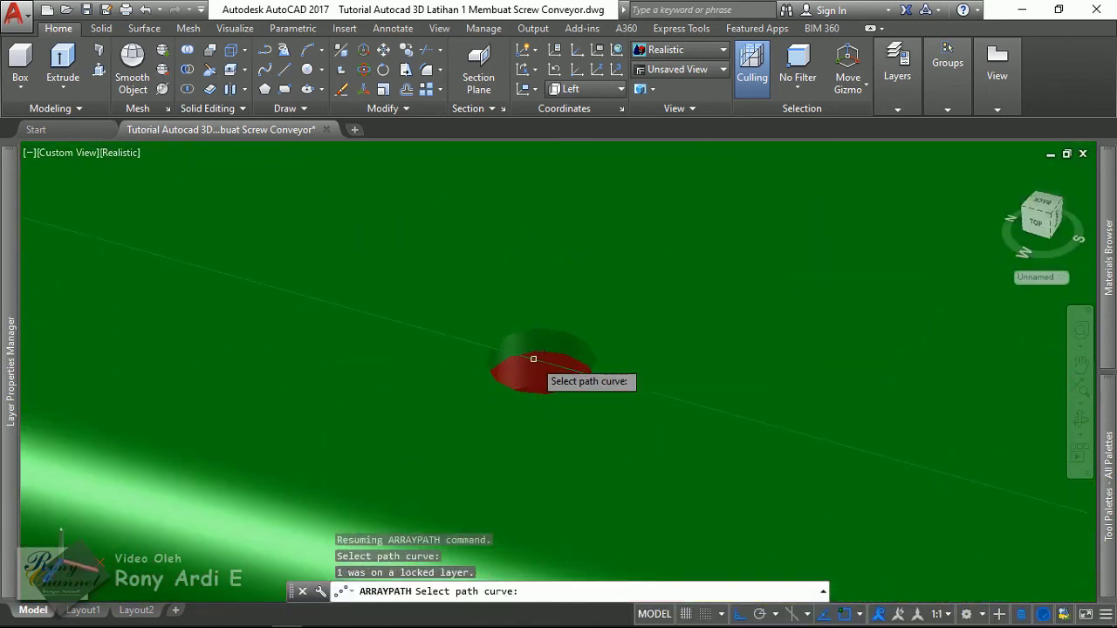
pyautogui.press('Escape')
pyautogui.scroll(-2, 556, 340)
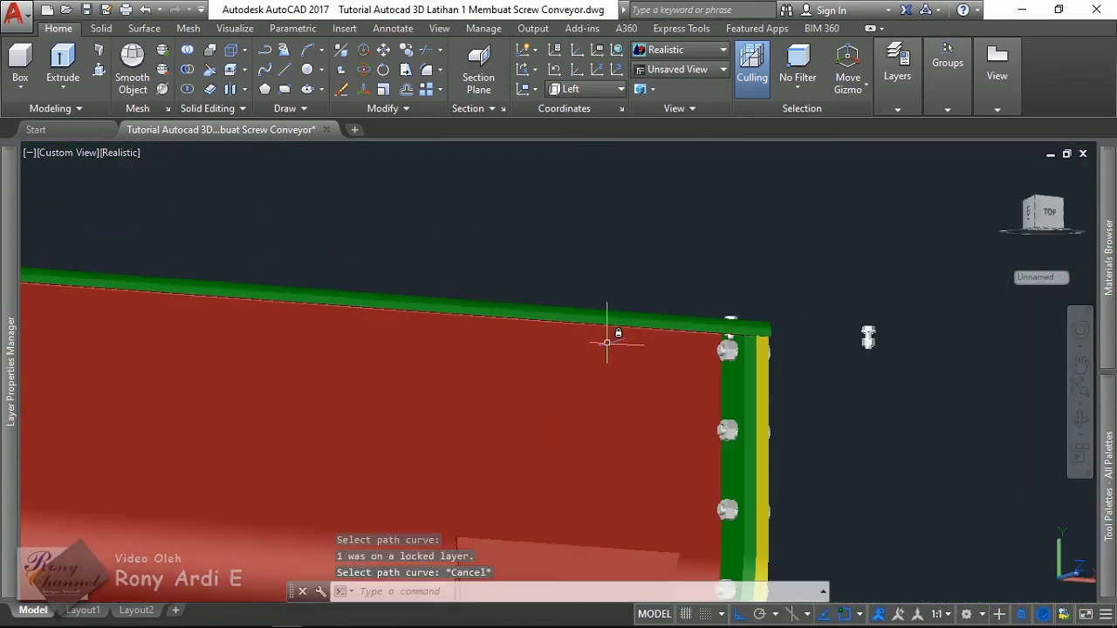
pyautogui.moveTo(606, 342)
pyautogui.keyDown('shift'); pyautogui.mouseDown(button='middle')
pyautogui.moveTo(561, 399)
pyautogui.moveTo(550, 320)
pyautogui.mouseUp(button='middle'); pyautogui.keyUp('shift')
pyautogui.click(550, 326)
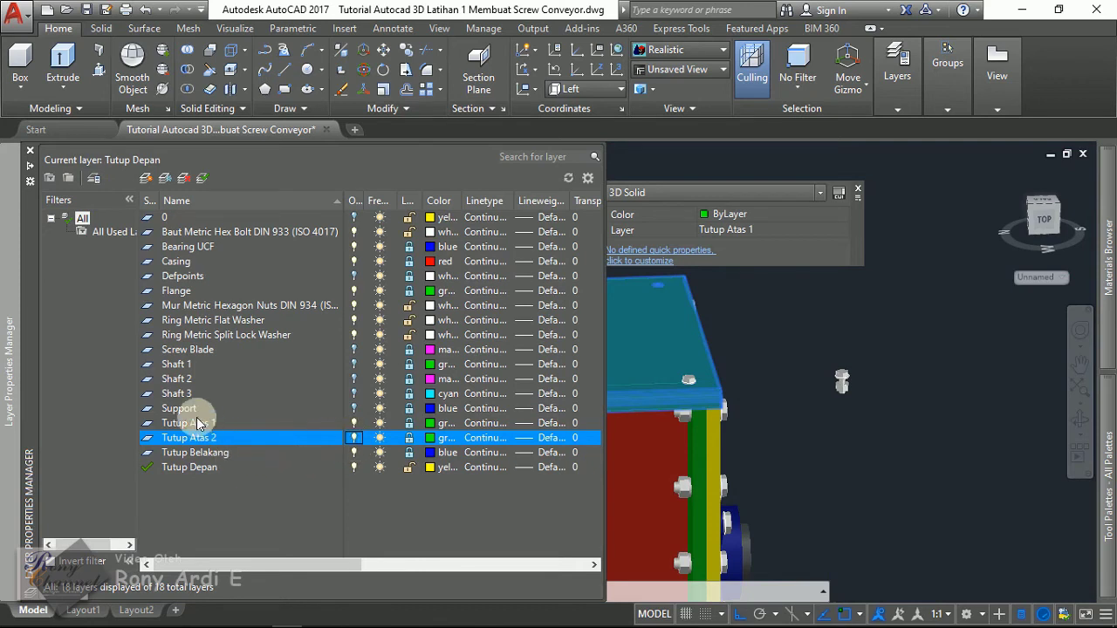
# Unlock the Tutup Atas 1 and Tutup Atas 2 layers and select the four-part bolt.
pyautogui.click(199, 423)
pyautogui.click(405, 426)
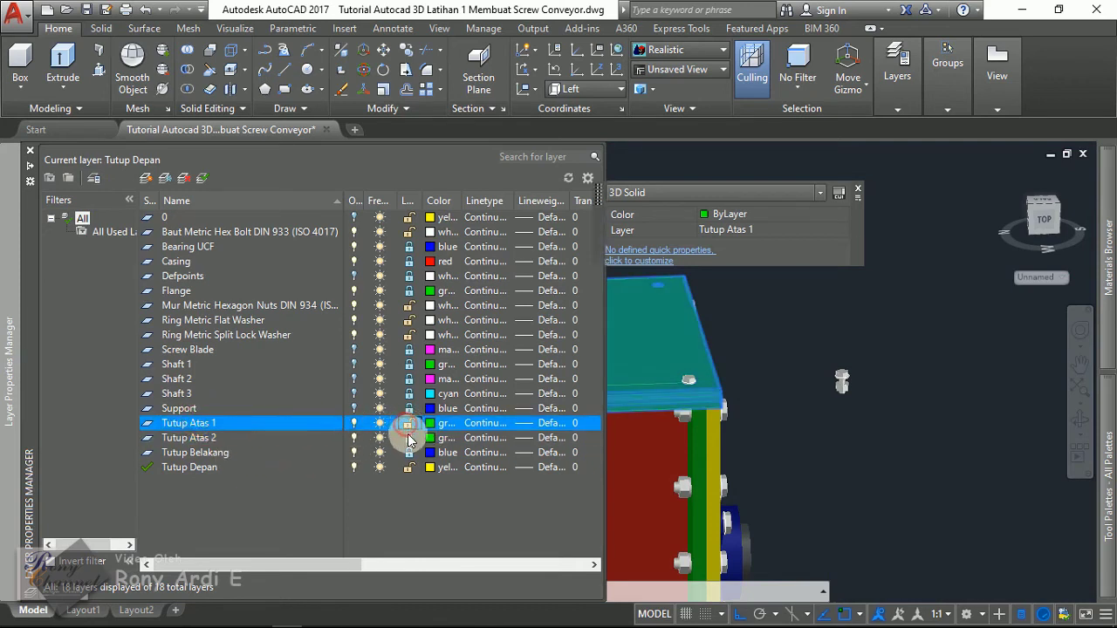
pyautogui.click(403, 437)
pyautogui.press('Escape')
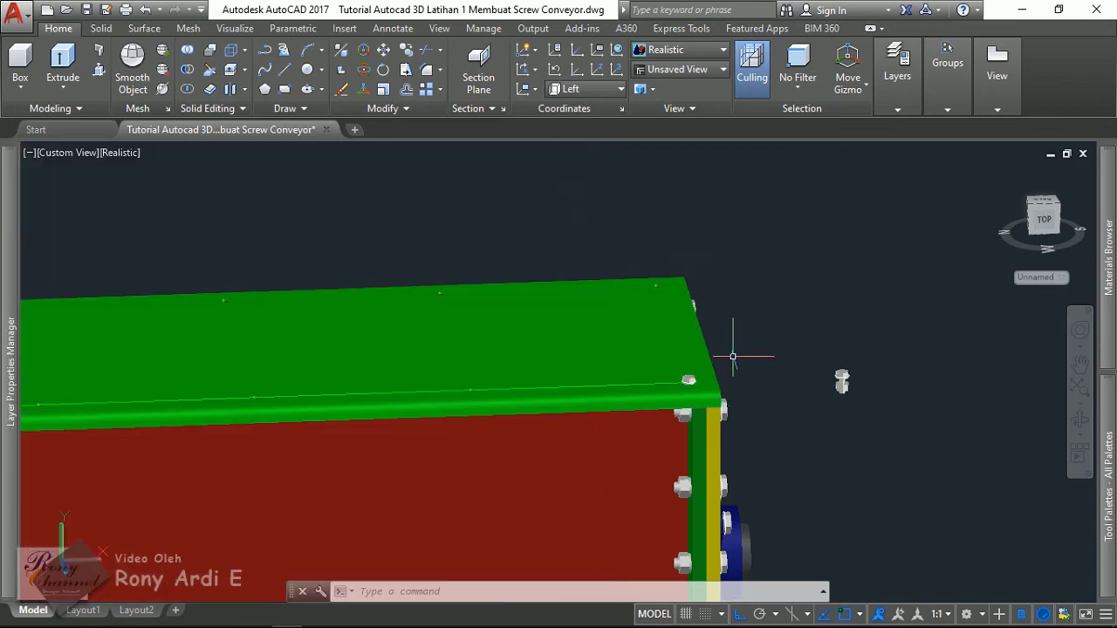
pyautogui.keyDown('shift'); pyautogui.moveTo(732, 356); pyautogui.dragTo(788, 355, button='middle'); pyautogui.keyUp('shift')
pyautogui.scroll(2, 797, 314)
pyautogui.keyDown('shift'); pyautogui.moveTo(796, 315); pyautogui.dragTo(739, 180, button='middle'); pyautogui.keyUp('shift')
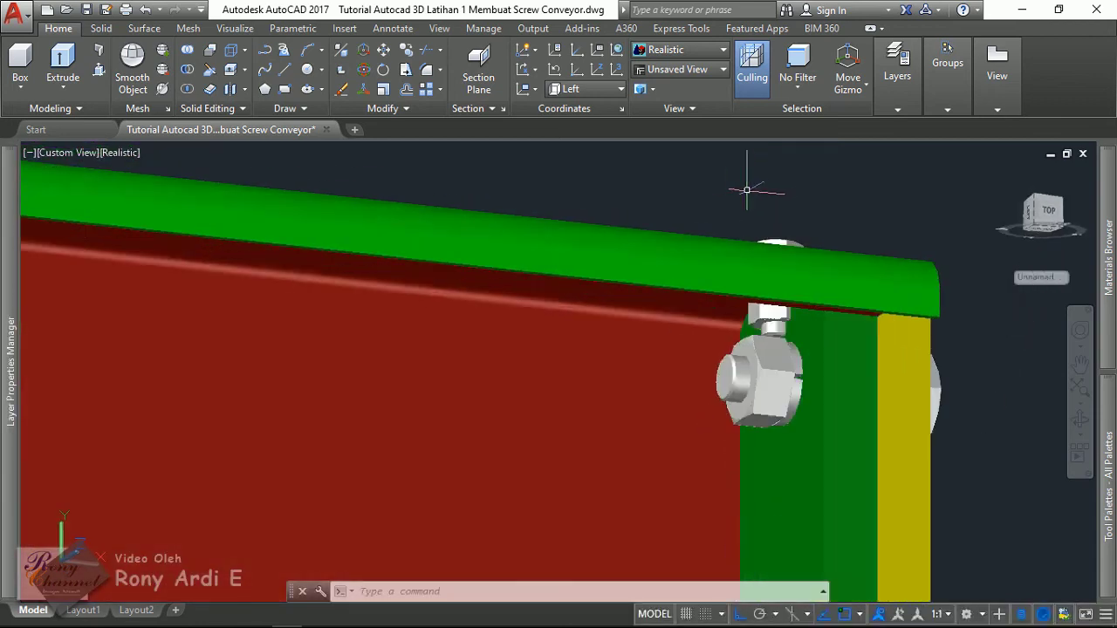
pyautogui.click(707, 189)
pyautogui.click(831, 350)
pyautogui.keyDown('shift'); pyautogui.moveTo(762, 348); pyautogui.dragTo(655, 445, button='middle'); pyautogui.keyUp('shift')
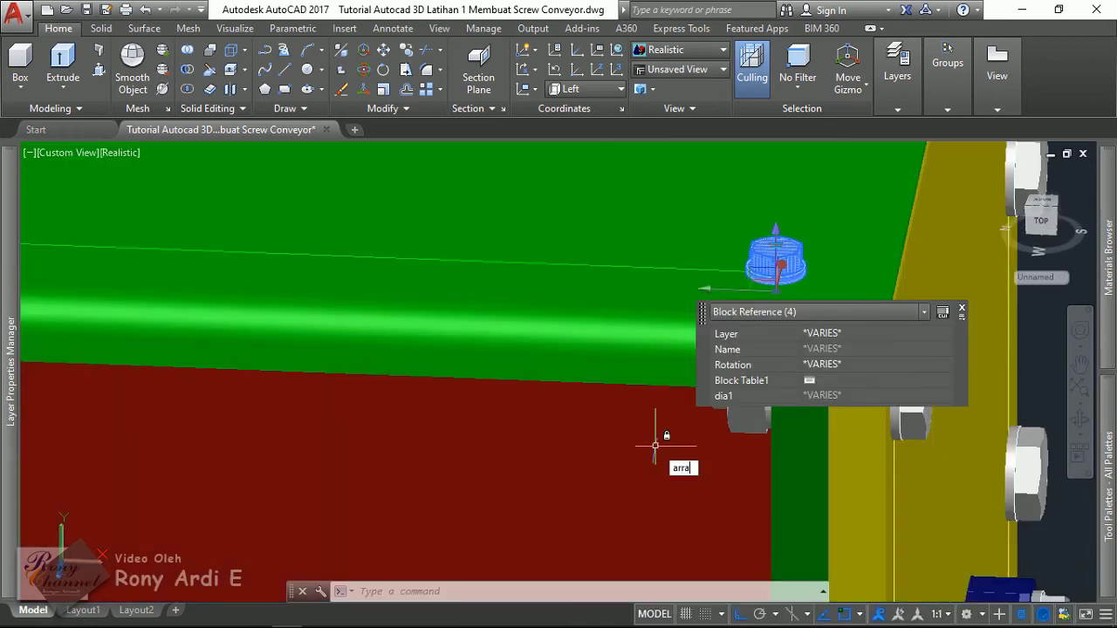
# Path-array the bolt along the green cover's top edge, set to Divide evenly over its length.
pyautogui.write('path')
pyautogui.press('Return')
pyautogui.keyDown('shift'); pyautogui.moveTo(660, 439); pyautogui.dragTo(559, 361, button='middle'); pyautogui.keyUp('shift')
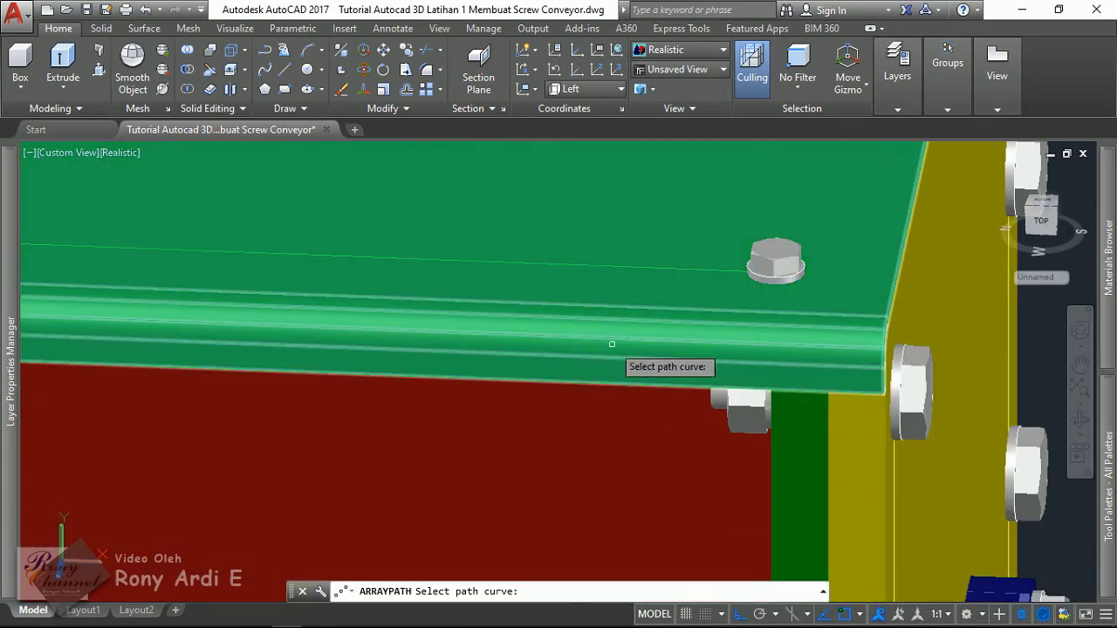
pyautogui.scroll(2, 560, 361)
pyautogui.scroll(2, 560, 361)
pyautogui.scroll(2, 559, 361)
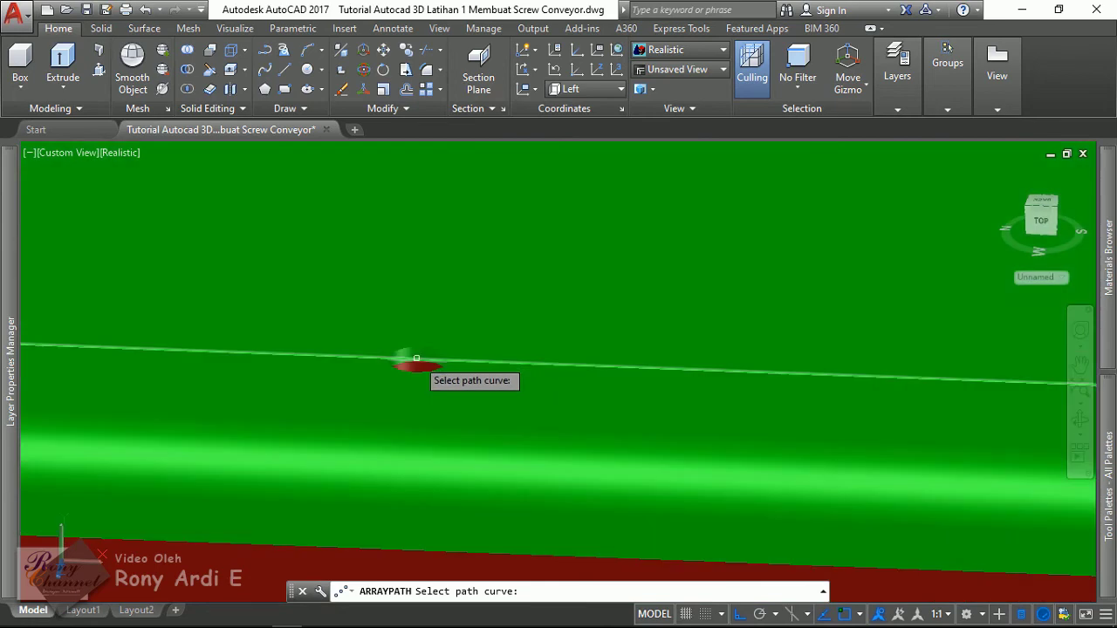
pyautogui.click(562, 364)
pyautogui.scroll(-5, 580, 397)
pyautogui.scroll(-1, 873, 404)
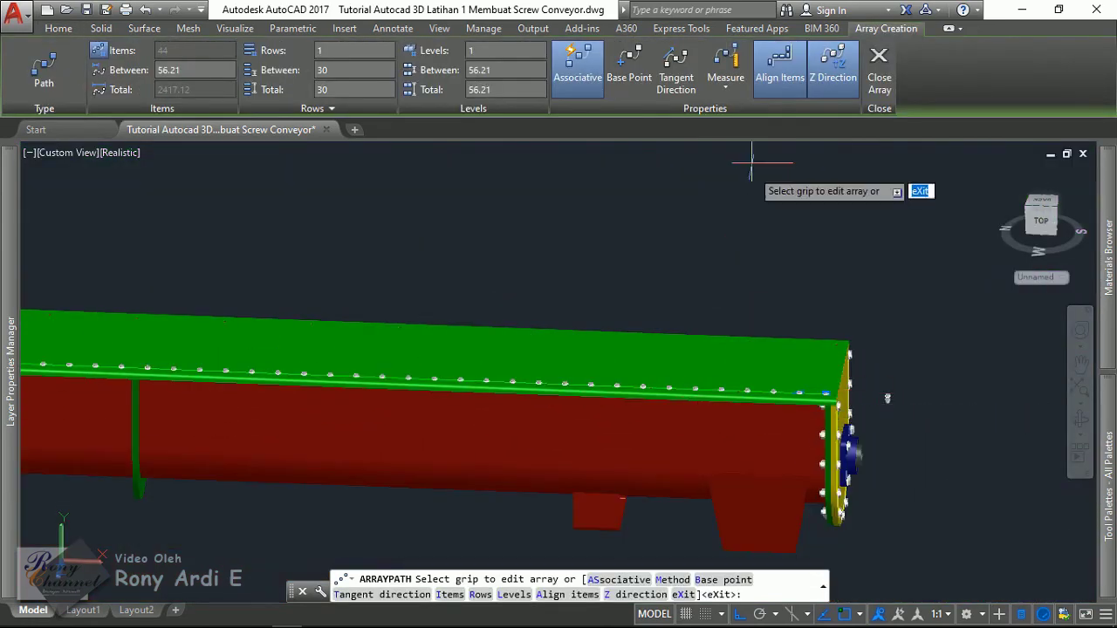
pyautogui.click(725, 76)
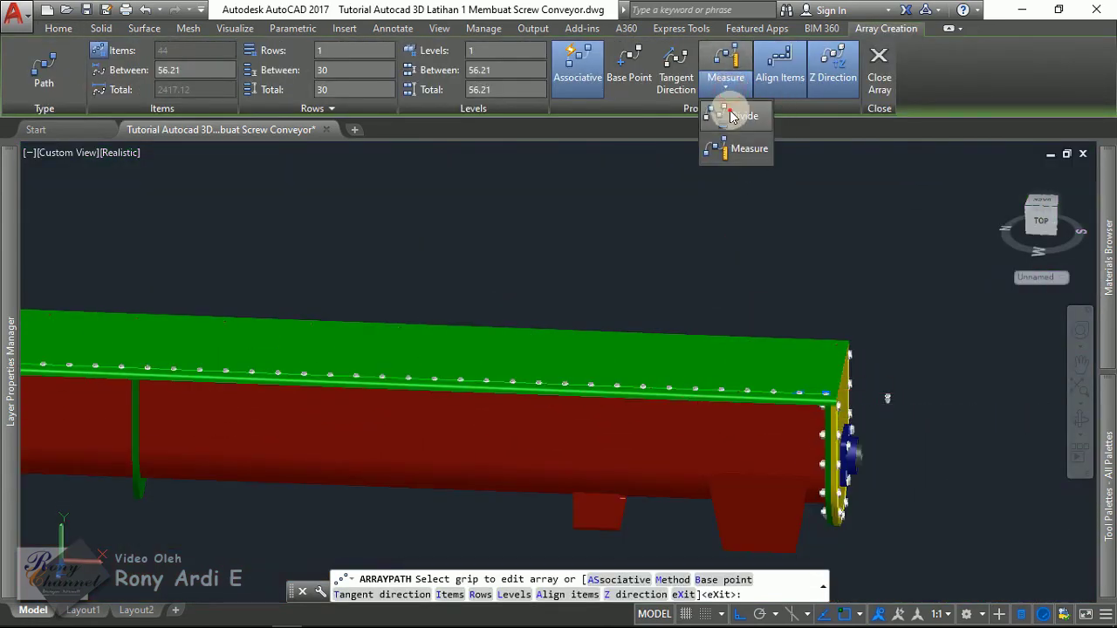
pyautogui.click(737, 105)
pyautogui.scroll(1, 377, 299)
pyautogui.scroll(2, 189, 329)
pyautogui.scroll(2, 195, 326)
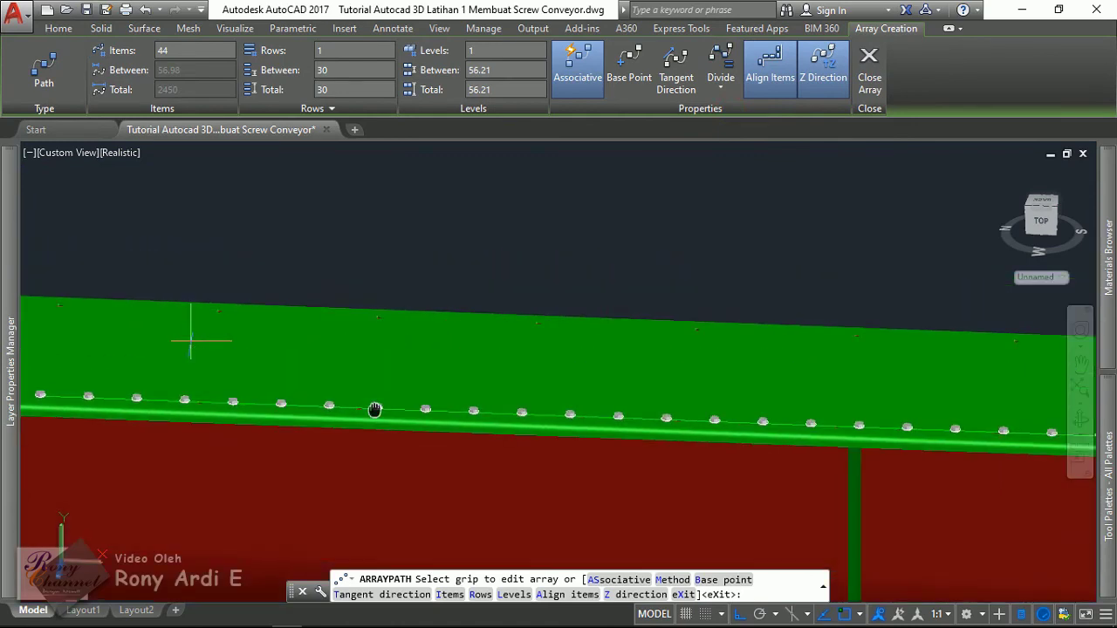
pyautogui.scroll(2, 406, 422)
pyautogui.press('Return')
# Set the bolt array's item count to 24, after trying 22.
pyautogui.click(381, 397)
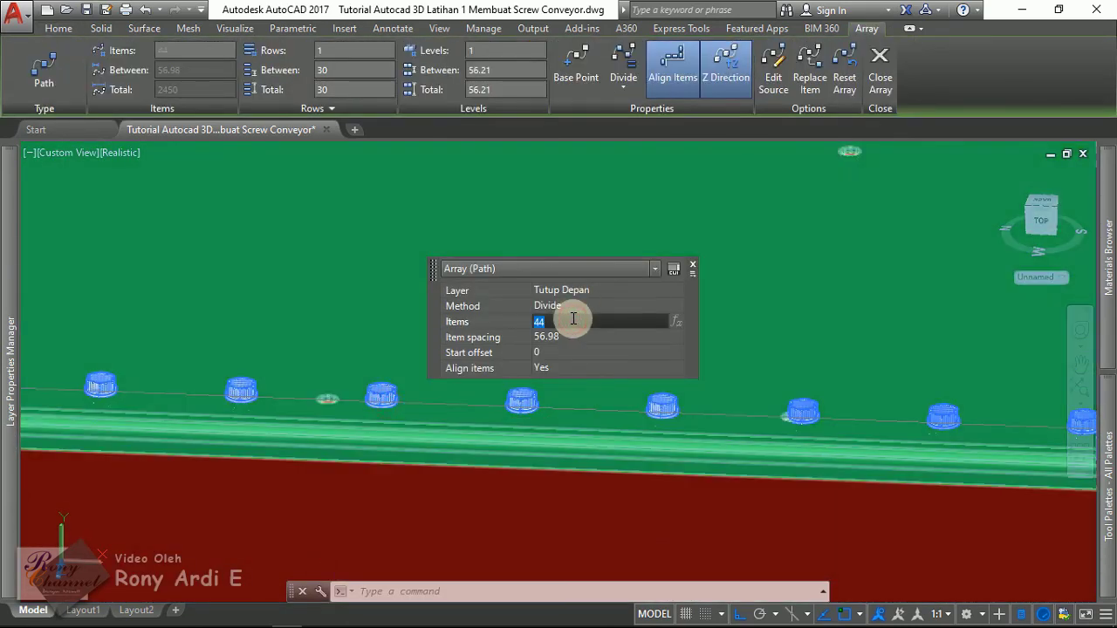
pyautogui.write('2')
pyautogui.press('Tab')
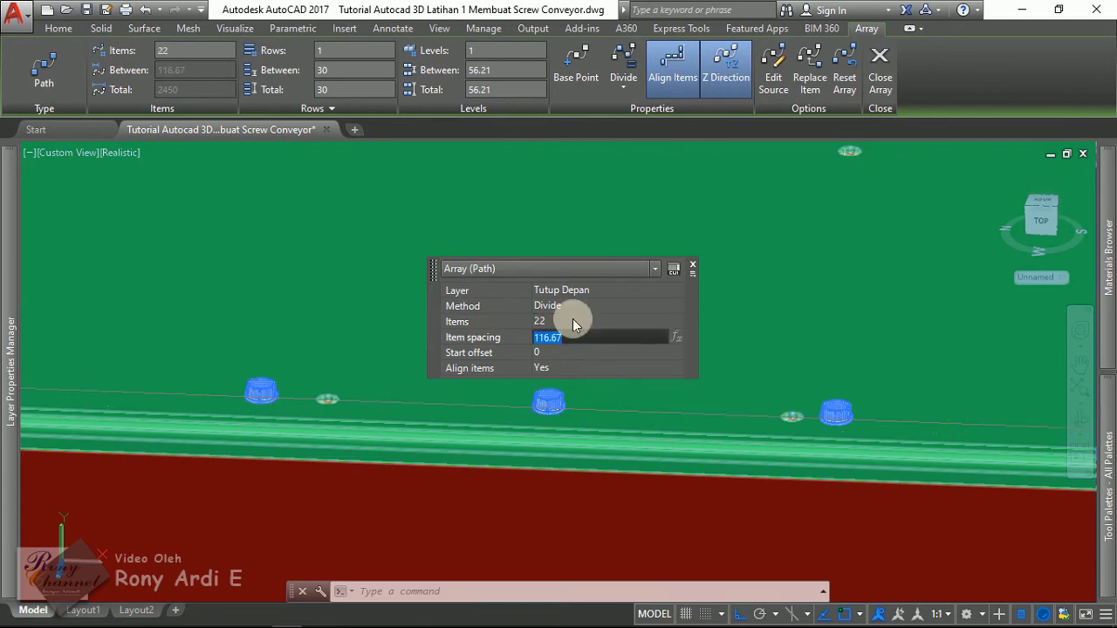
pyautogui.click(570, 321)
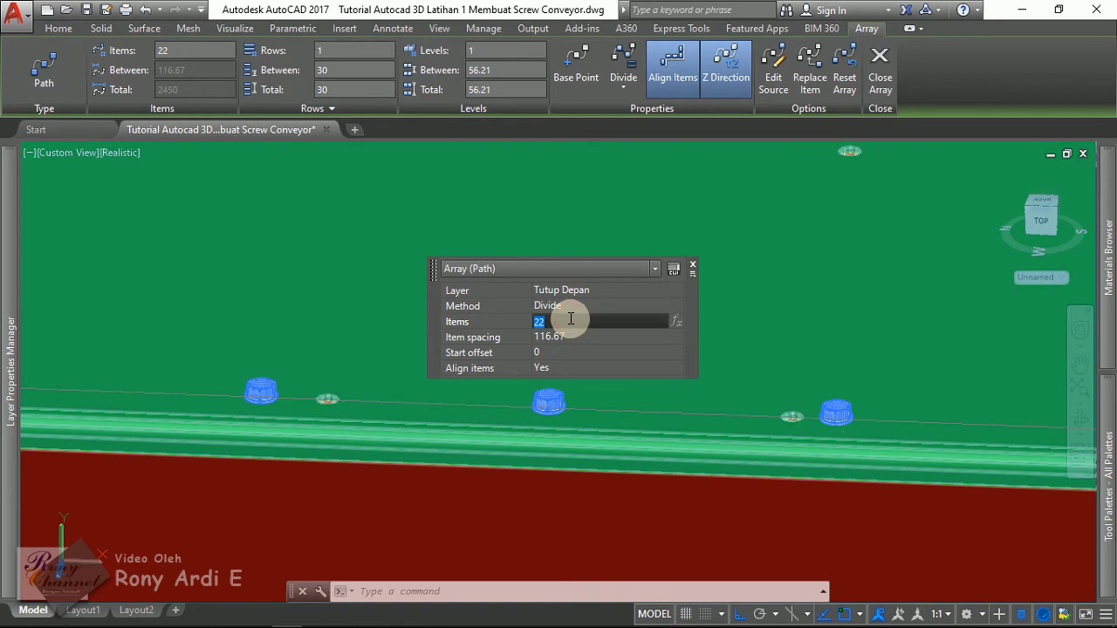
pyautogui.scroll(-3, 685, 447)
pyautogui.scroll(-2, 685, 446)
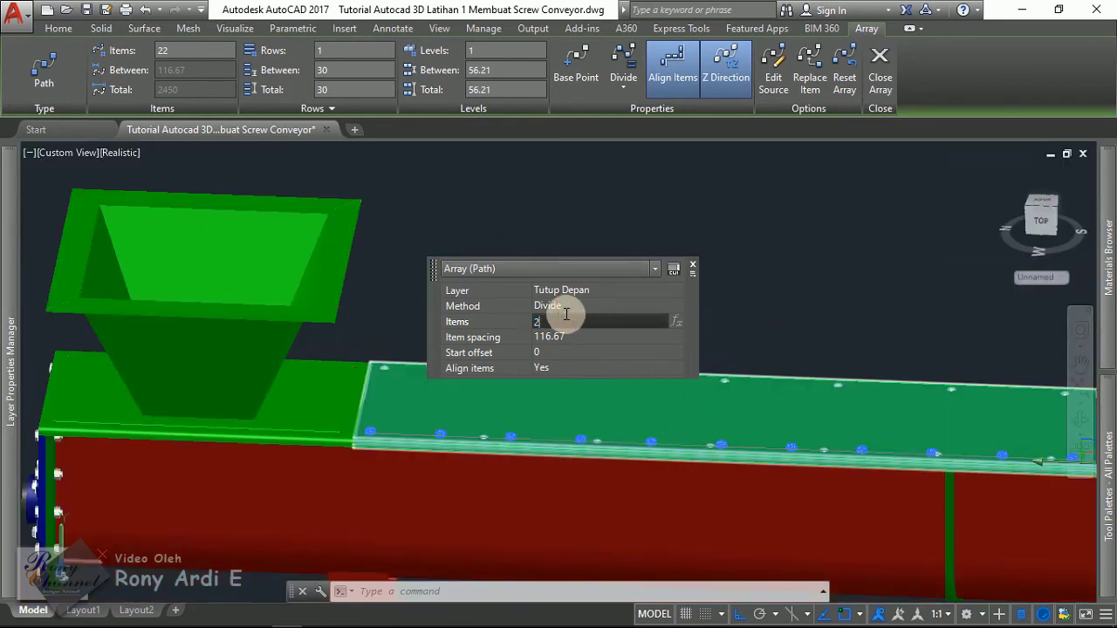
pyautogui.write('4')
pyautogui.press('Tab')
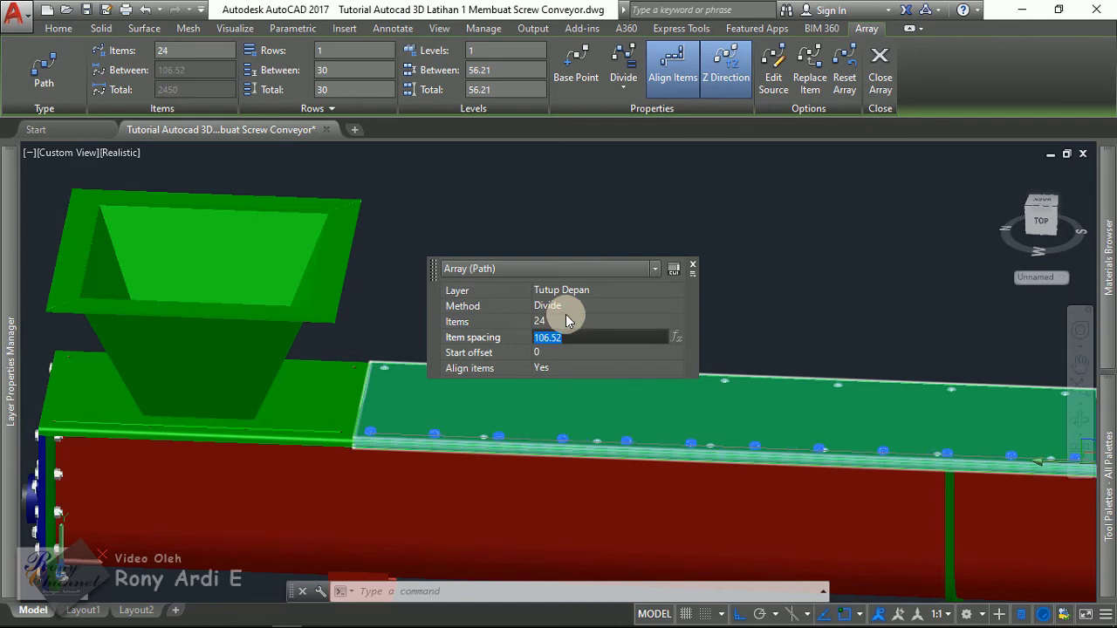
pyautogui.press('Return')
pyautogui.scroll(2, 474, 381)
pyautogui.scroll(-5, 479, 429)
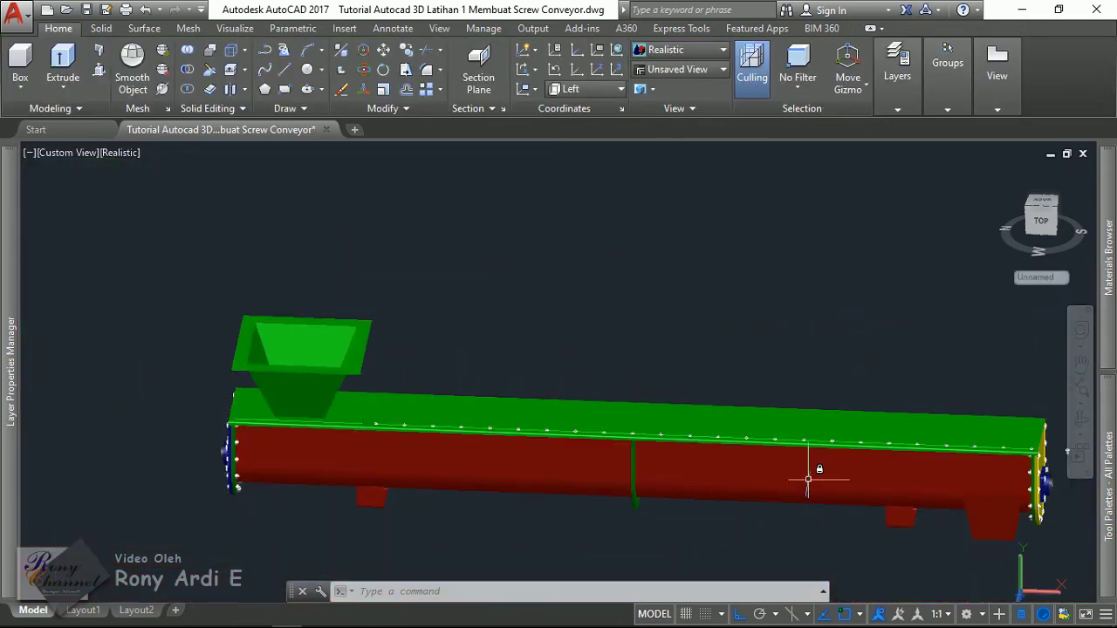
# Reduce the edge bolt array's item count to 18, then 16.
pyautogui.keyDown('shift'); pyautogui.moveTo(808, 479); pyautogui.dragTo(793, 501, button='middle'); pyautogui.keyUp('shift')
pyautogui.scroll(5, 793, 501)
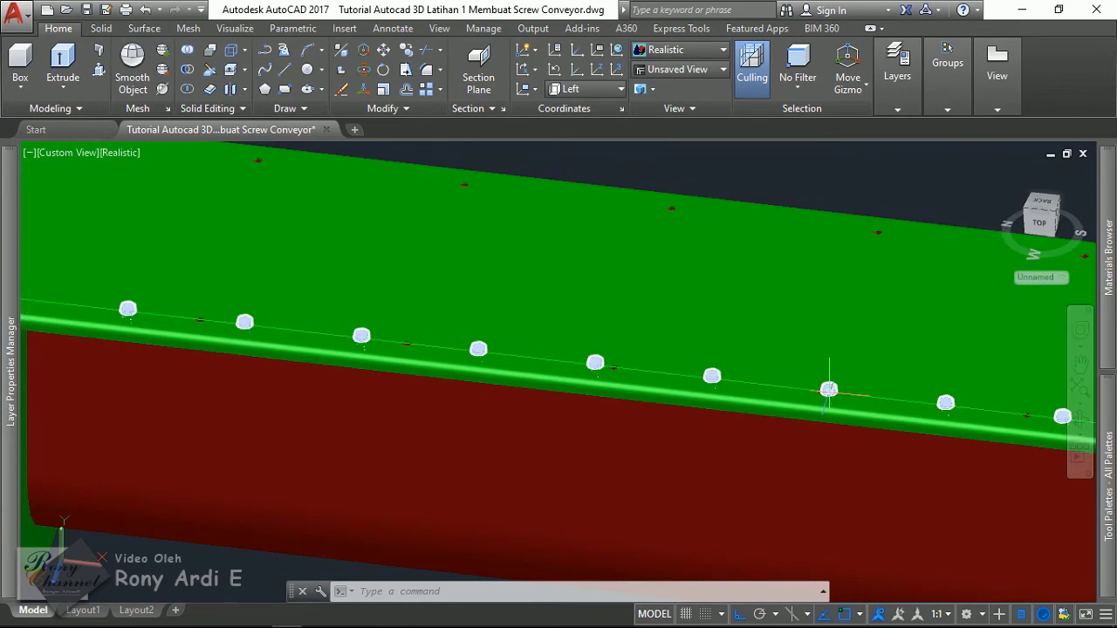
pyautogui.click(829, 391)
pyautogui.write('18')
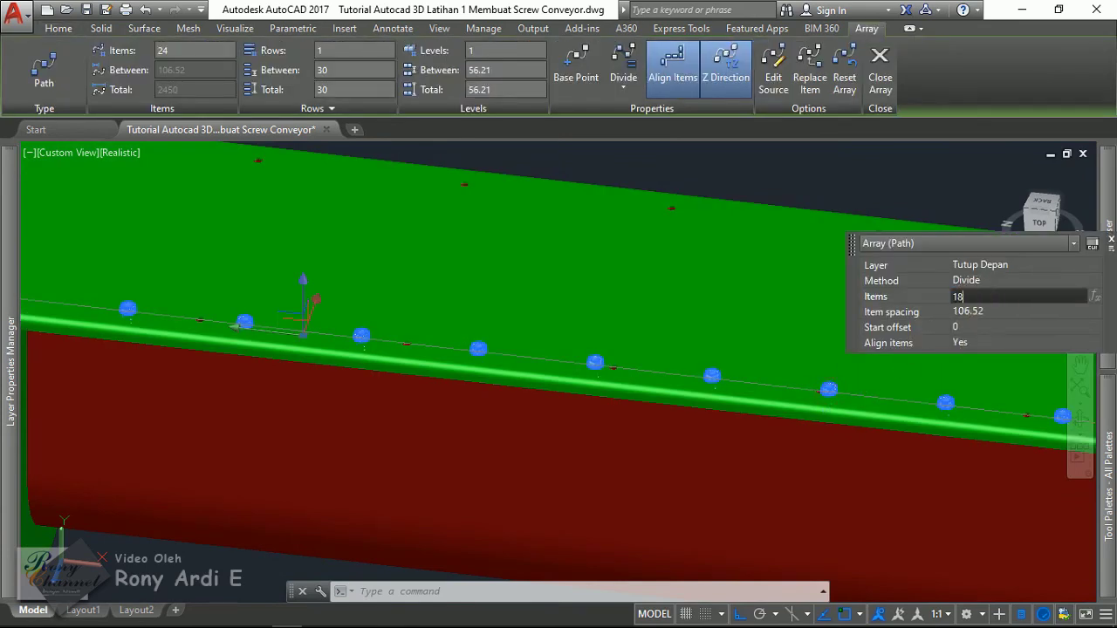
pyautogui.press('Tab')
pyautogui.click(974, 295)
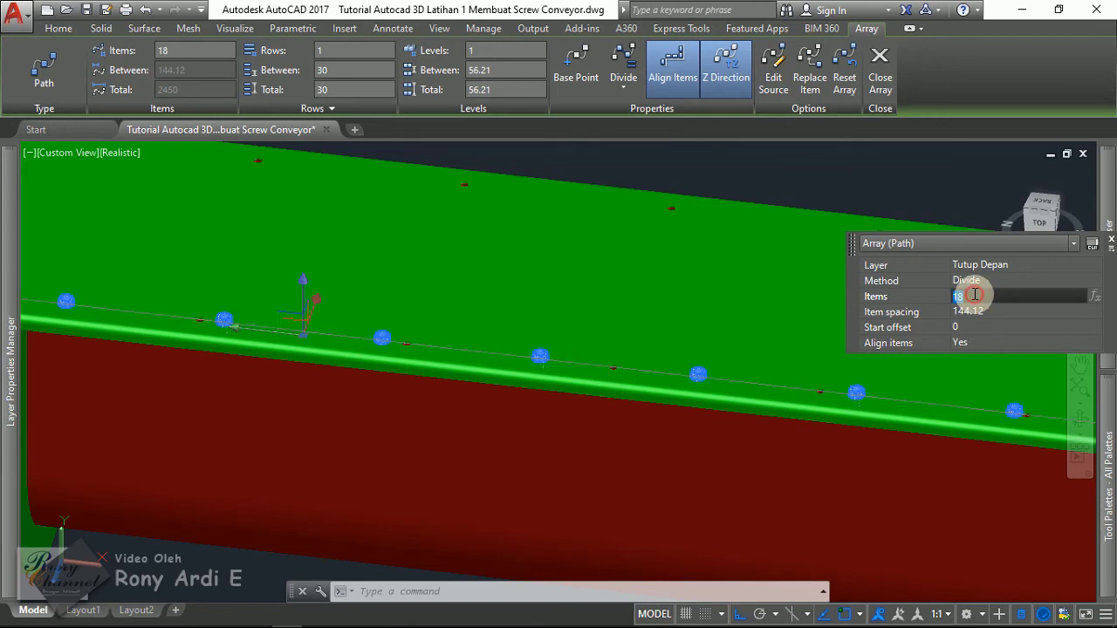
pyautogui.press('Tab')
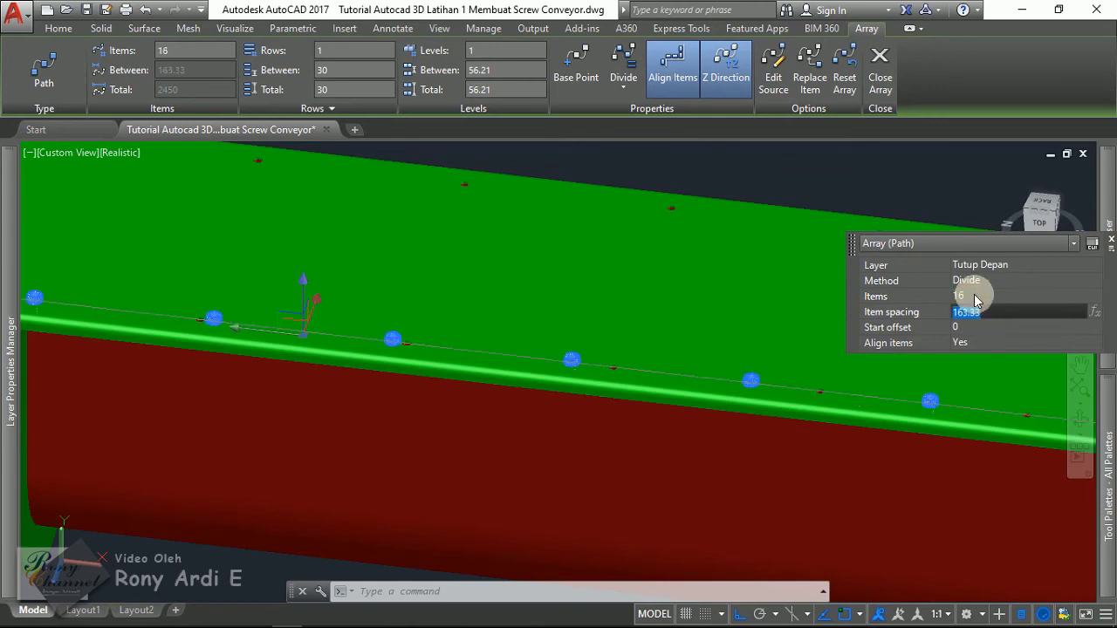
# Pan to the conveyor's left end and set the bolt array to 14 items.
pyautogui.scroll(5, 641, 317)
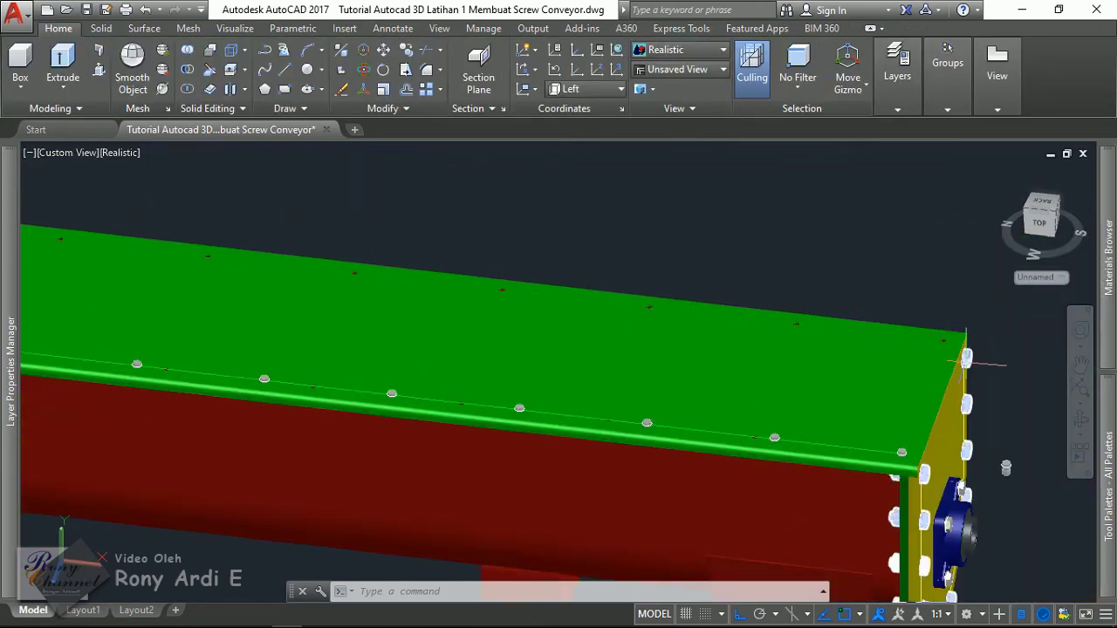
pyautogui.moveTo(641, 316); pyautogui.dragTo(745, 307, button='middle')
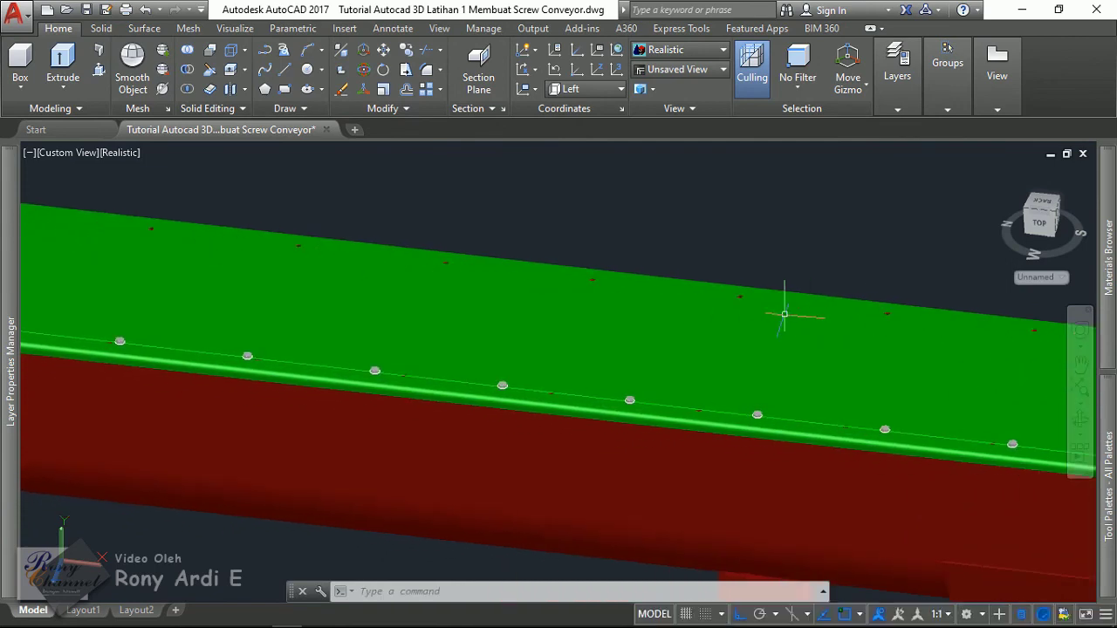
pyautogui.keyDown('shift'); pyautogui.moveTo(556, 280); pyautogui.dragTo(739, 294, button='middle'); pyautogui.keyUp('shift')
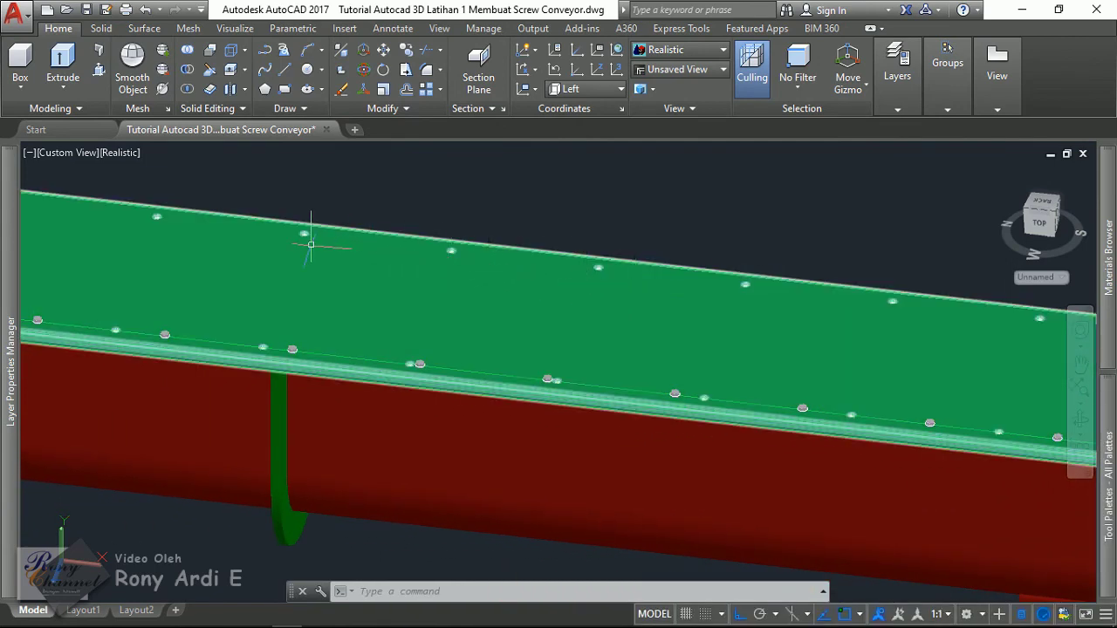
pyautogui.moveTo(311, 245); pyautogui.dragTo(591, 274, button='middle')
pyautogui.moveTo(319, 239); pyautogui.dragTo(307, 242, button='middle')
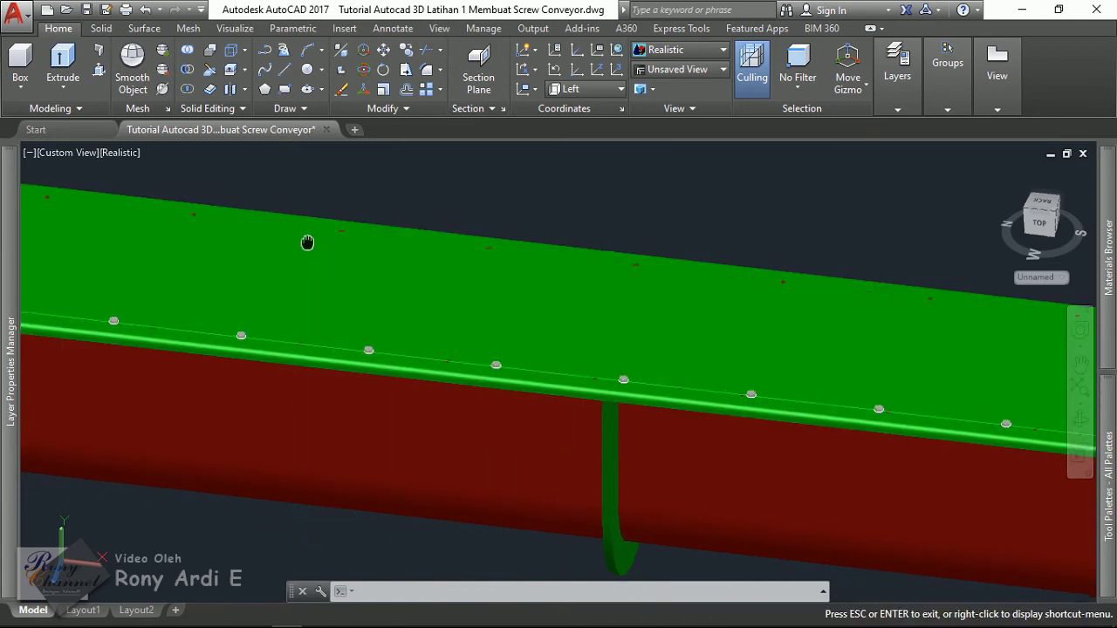
pyautogui.moveTo(307, 243); pyautogui.dragTo(648, 277)
pyautogui.press('Escape')
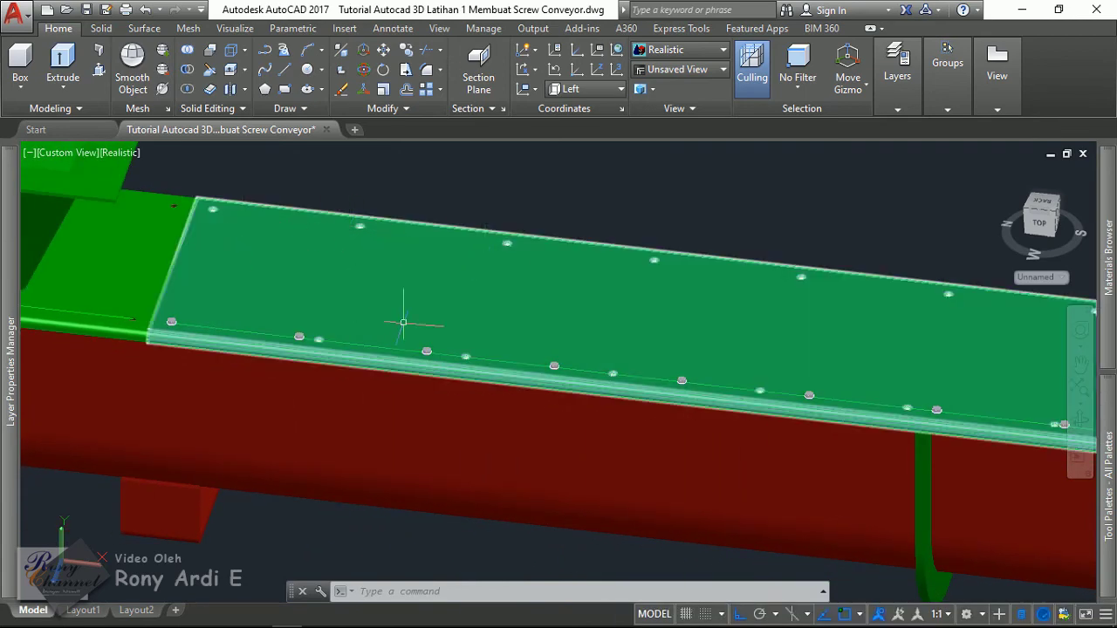
pyautogui.scroll(3, 419, 349)
pyautogui.click(428, 352)
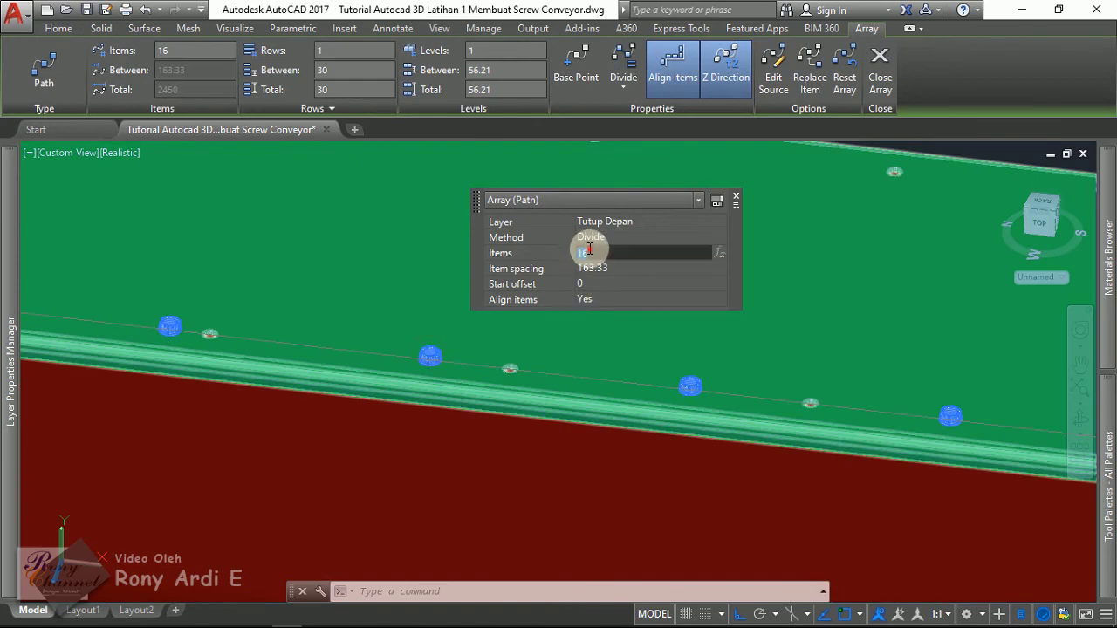
pyautogui.write('14')
pyautogui.press('Tab')
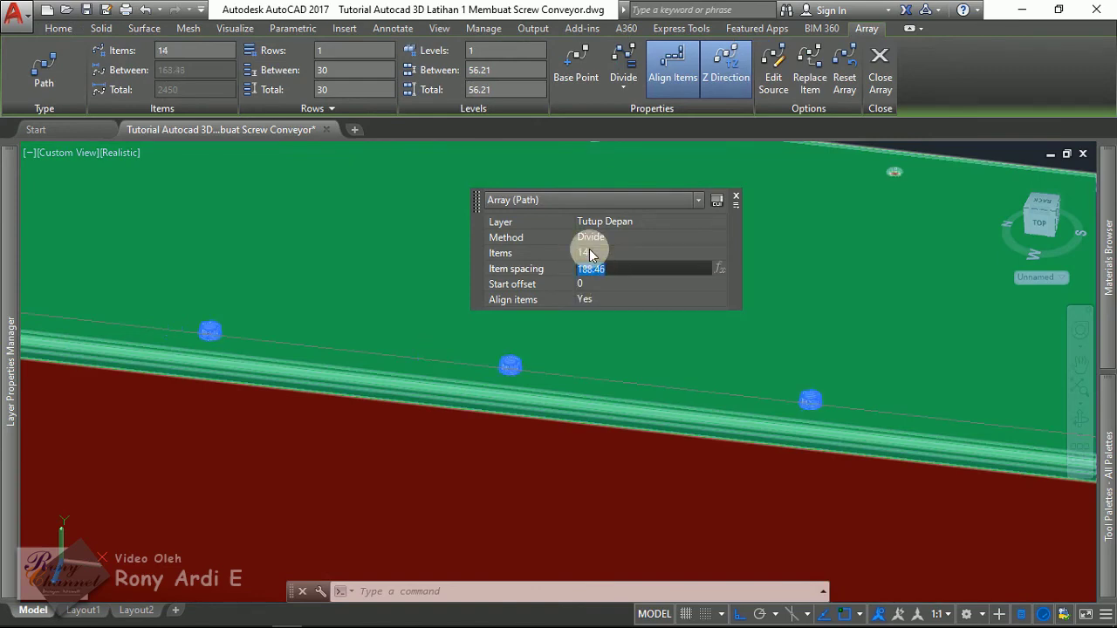
pyautogui.scroll(-5, 523, 393)
pyautogui.press('Escape')
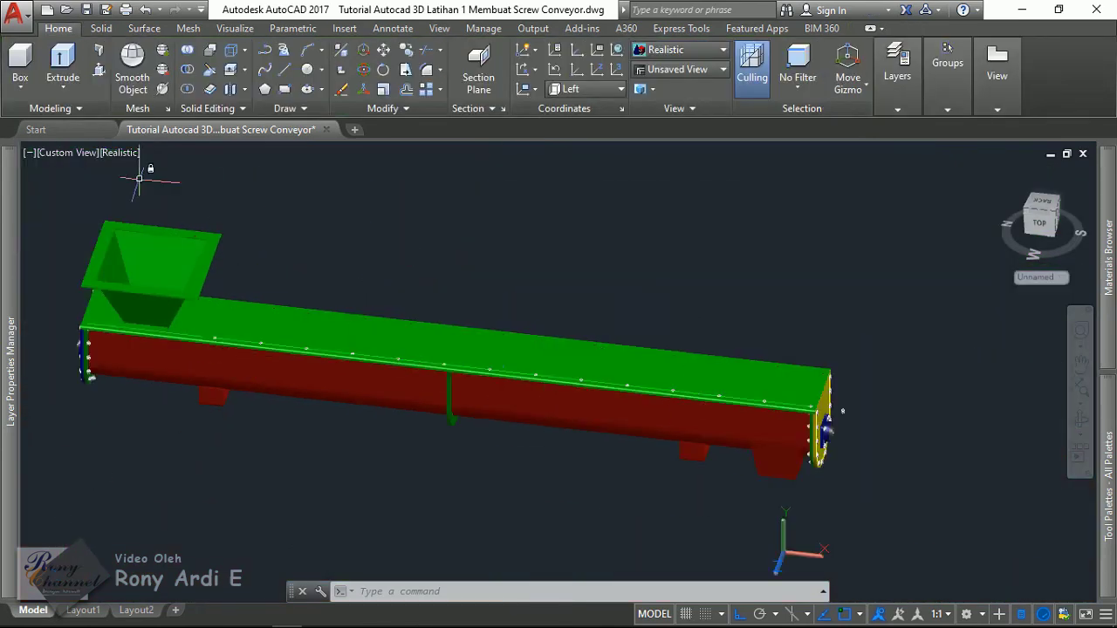
# In Top view, mirror the edge bolt array to the cover's opposite edge, keeping the original.
pyautogui.click(77, 155)
pyautogui.click(113, 191)
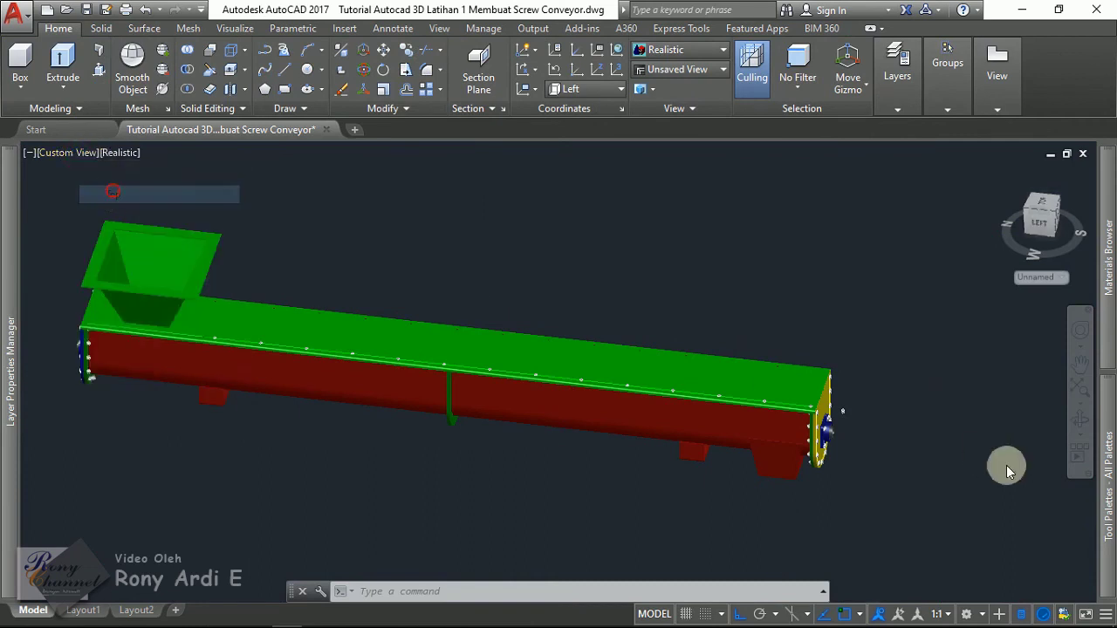
pyautogui.scroll(3, 588, 507)
pyautogui.scroll(8, 387, 356)
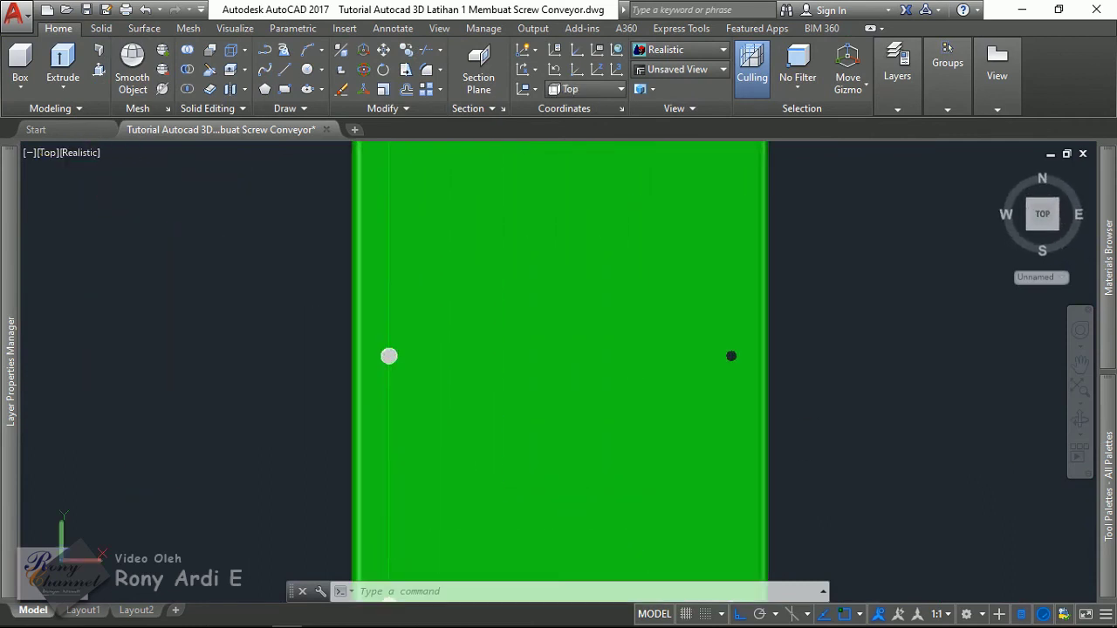
pyautogui.click(382, 343)
pyautogui.scroll(-4, 386, 354)
pyautogui.write('mi')
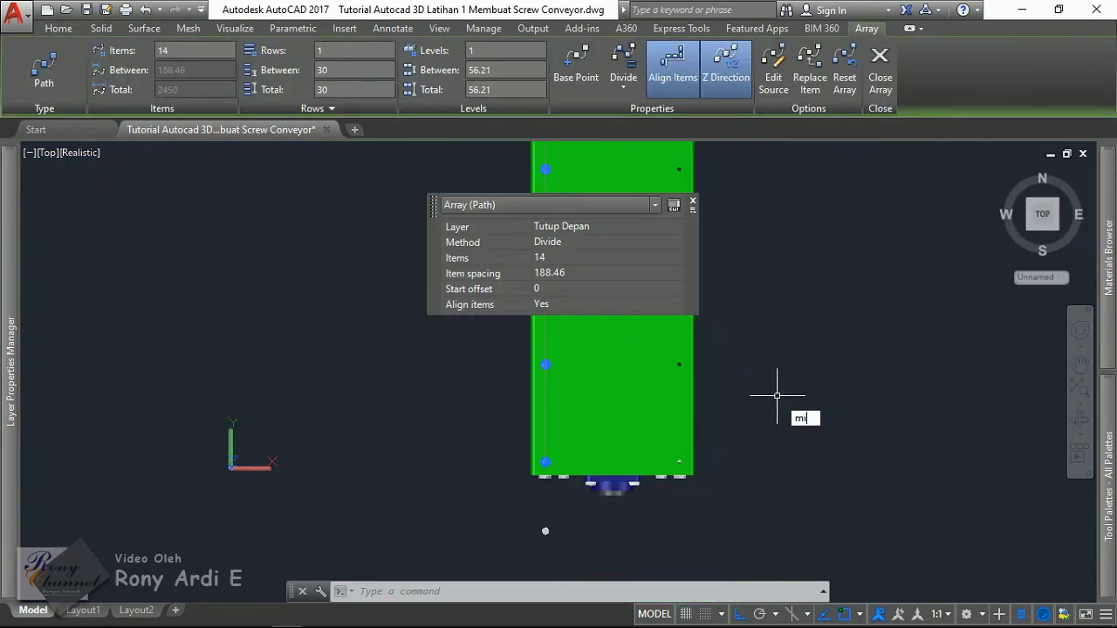
pyautogui.press('Return')
pyautogui.scroll(5, 624, 484)
pyautogui.scroll(2, 626, 480)
pyautogui.click(575, 447)
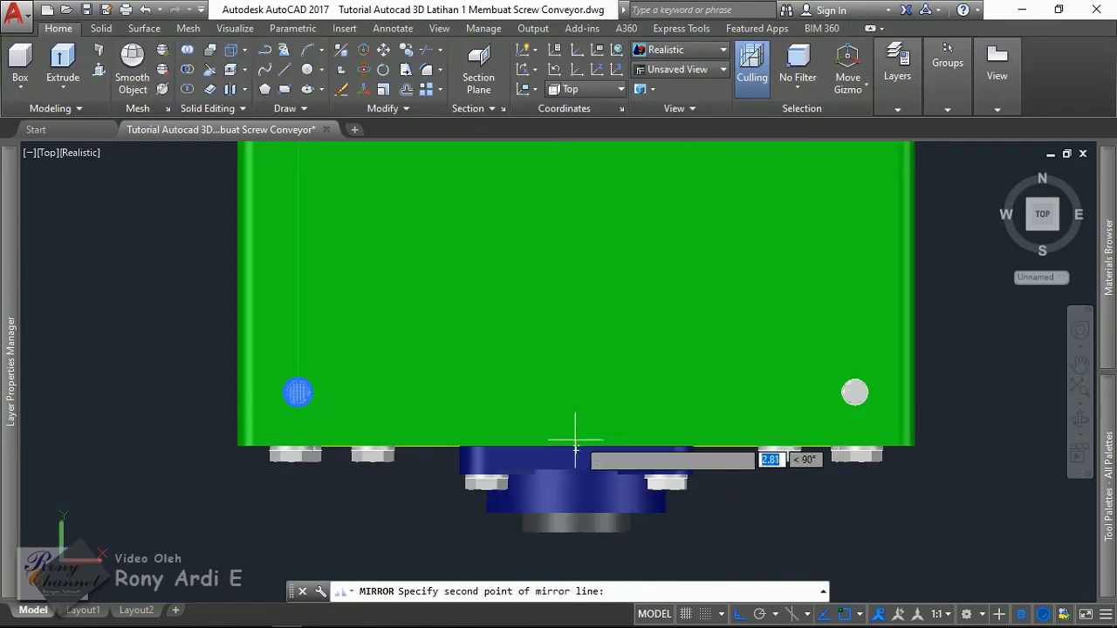
pyautogui.scroll(-5, 581, 471)
pyautogui.click(583, 498)
pyautogui.press('Return')
pyautogui.scroll(4, 541, 506)
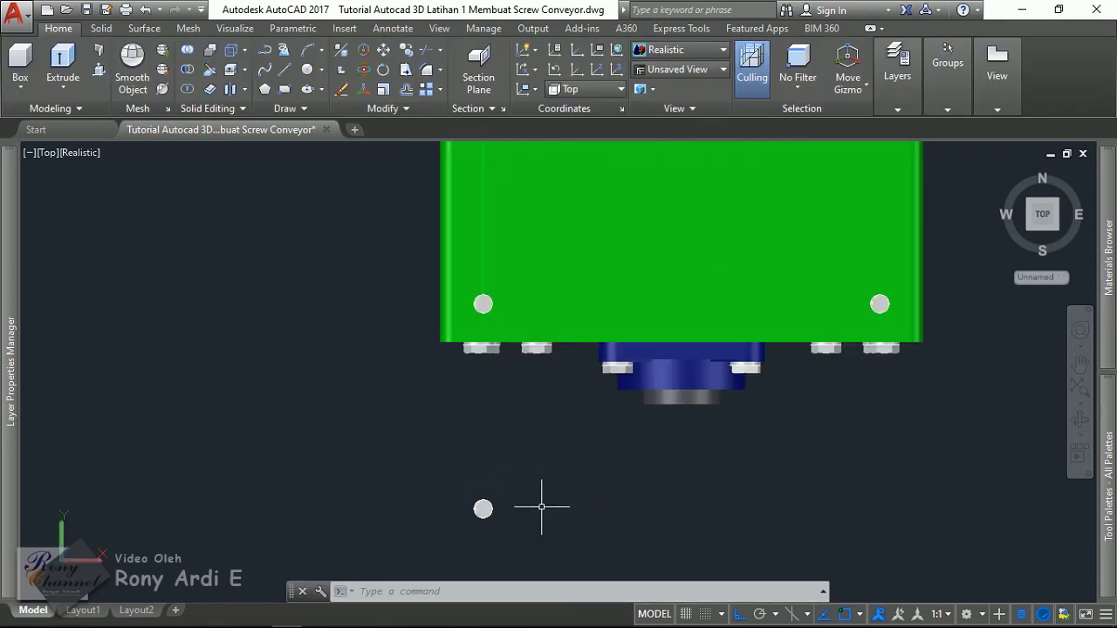
# Orbit to a side view of the end and window-select the loose bolts.
pyautogui.keyDown('shift'); pyautogui.moveTo(581, 517); pyautogui.dragTo(806, 406, button='middle'); pyautogui.keyUp('shift')
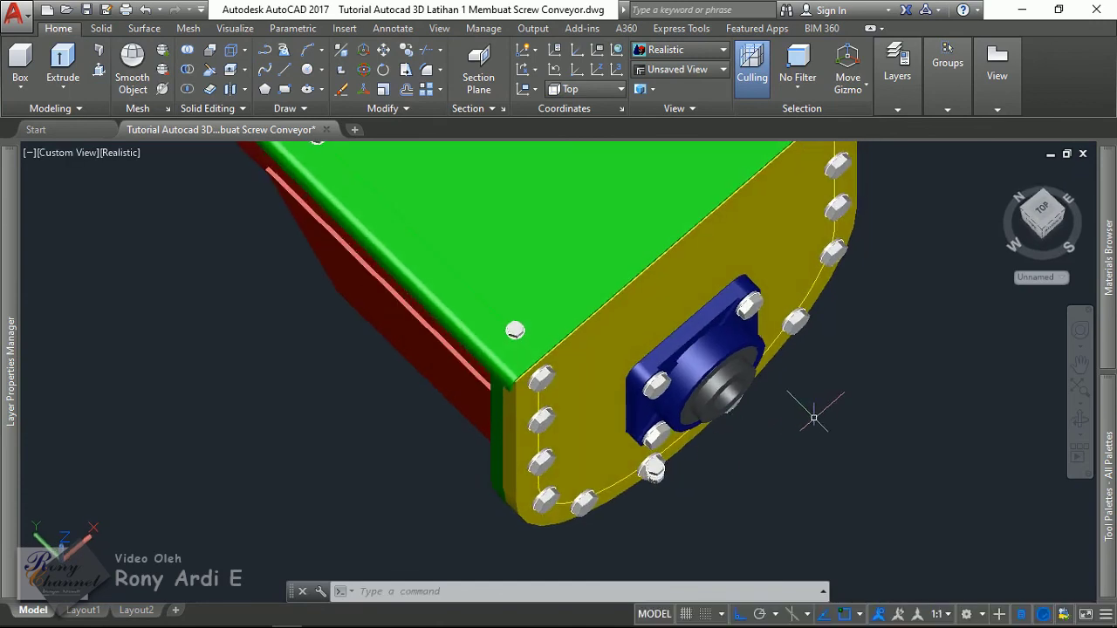
pyautogui.scroll(-3, 808, 465)
pyautogui.keyDown('shift'); pyautogui.moveTo(809, 465); pyautogui.dragTo(837, 352, button='middle'); pyautogui.keyUp('shift')
pyautogui.scroll(5, 838, 352)
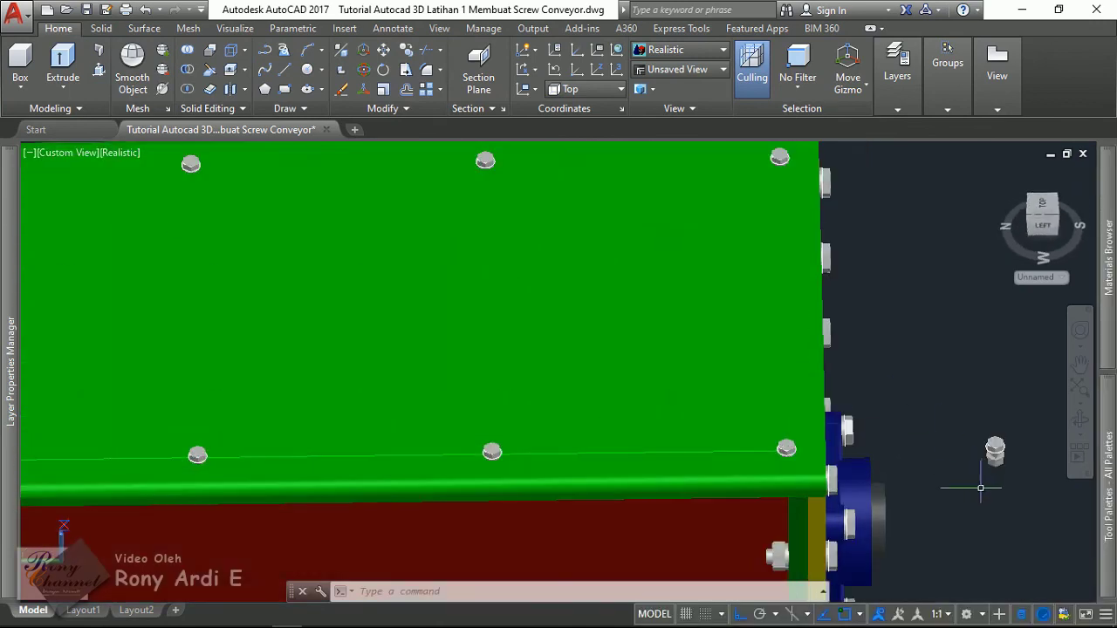
pyautogui.keyDown('shift'); pyautogui.moveTo(985, 486); pyautogui.dragTo(969, 437, button='middle'); pyautogui.keyUp('shift')
pyautogui.click(997, 392)
pyautogui.click(948, 290)
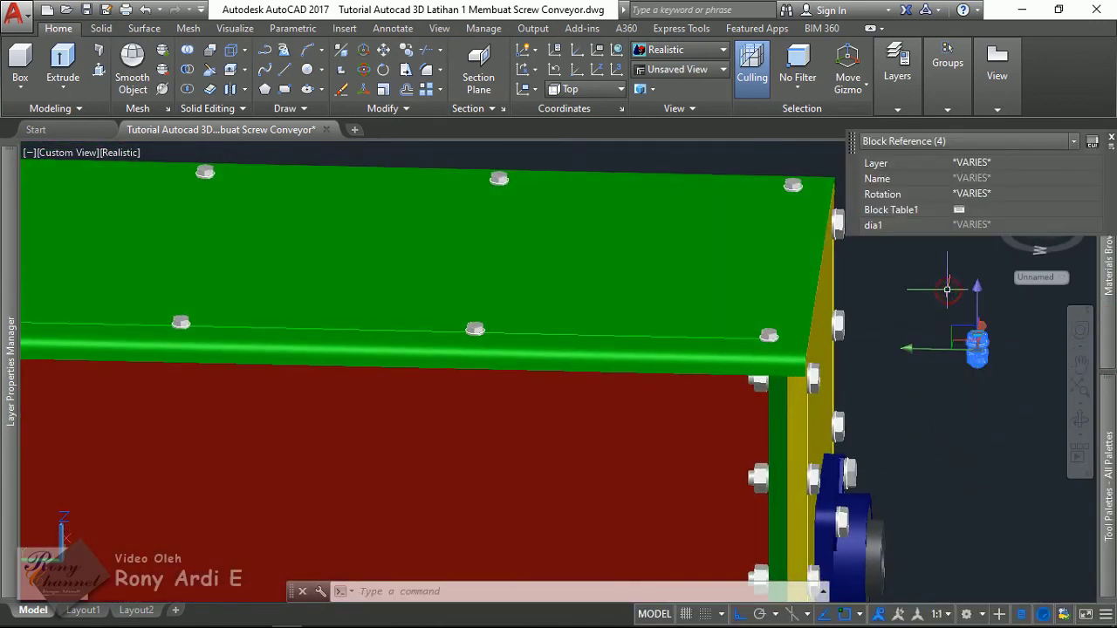
pyautogui.write('co')
# Copy the selected bolt set to a new spot, snapping base and target to bolt centres.
pyautogui.press('Return')
pyautogui.scroll(5, 912, 397)
pyautogui.scroll(2, 912, 397)
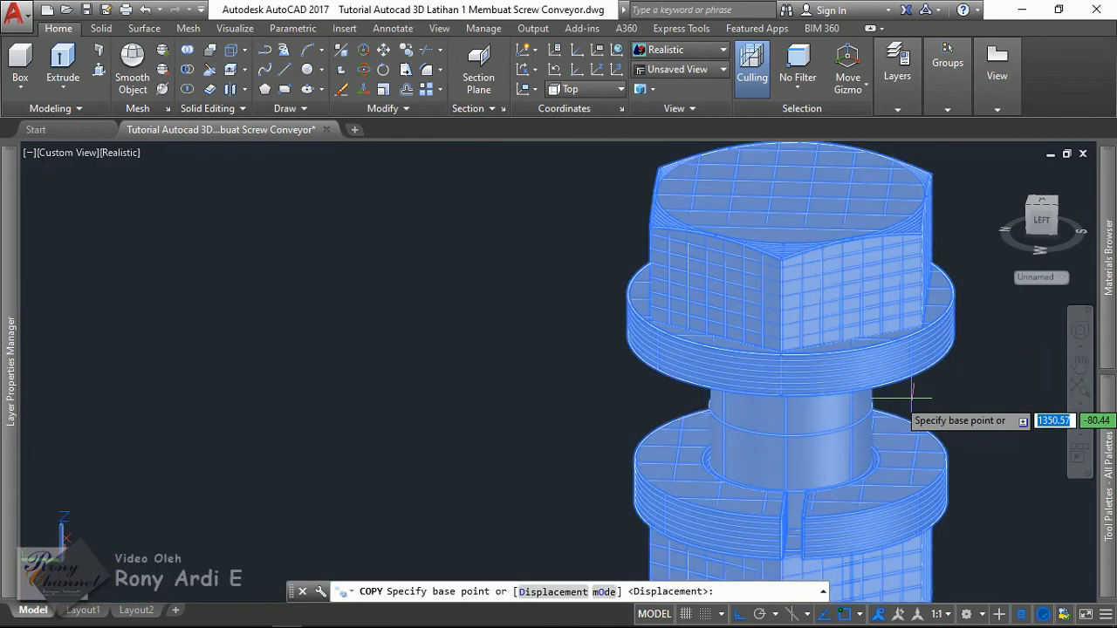
pyautogui.write('n')
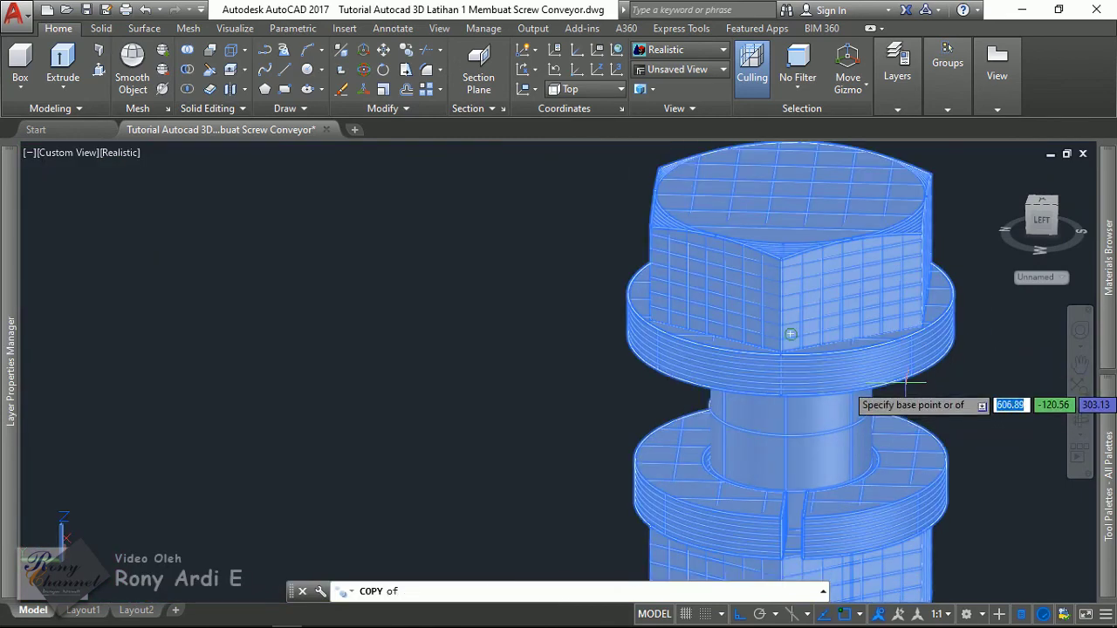
pyautogui.press('Return')
pyautogui.scroll(2, 908, 382)
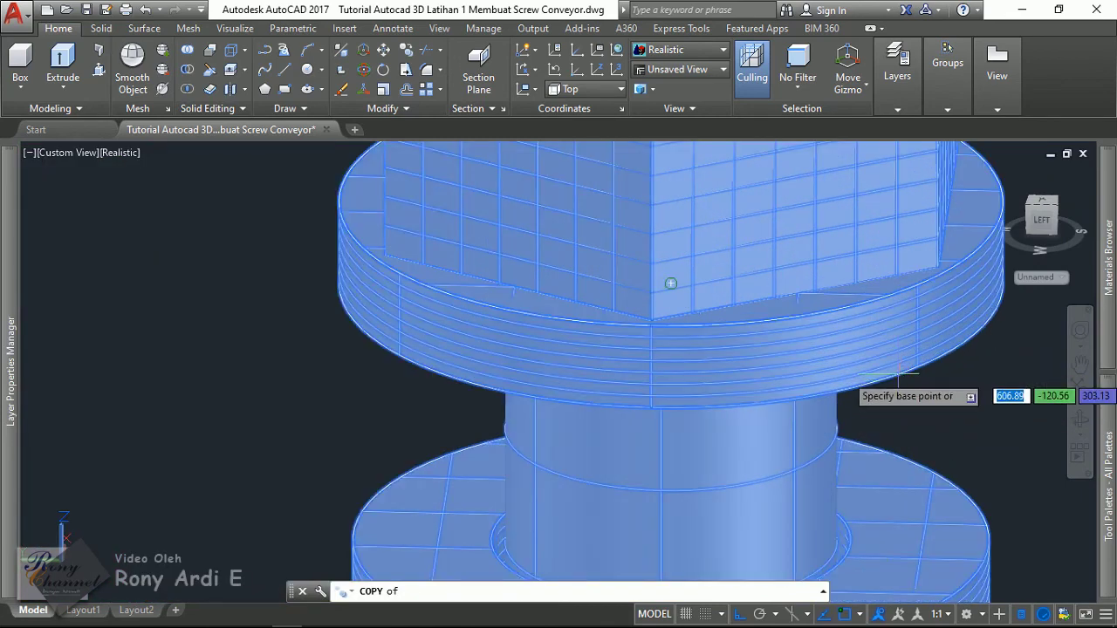
pyautogui.click(907, 395)
pyautogui.scroll(-5, 908, 397)
pyautogui.scroll(-3, 906, 397)
pyautogui.scroll(-3, 916, 398)
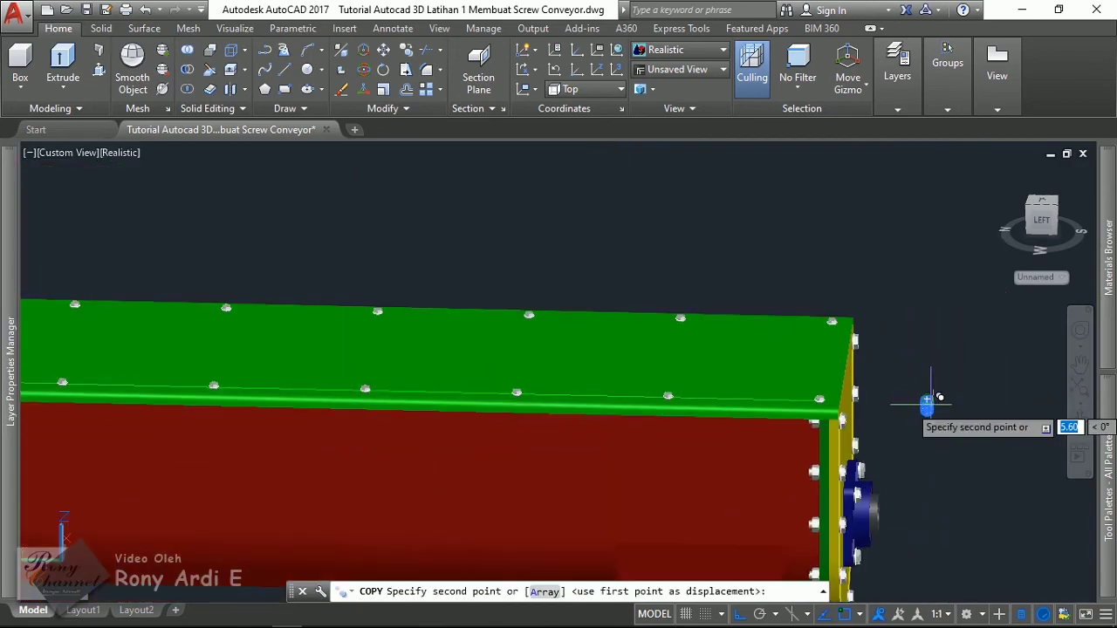
pyautogui.scroll(-2, 838, 388)
pyautogui.scroll(3, 349, 399)
pyautogui.scroll(3, 437, 400)
pyautogui.scroll(3, 553, 401)
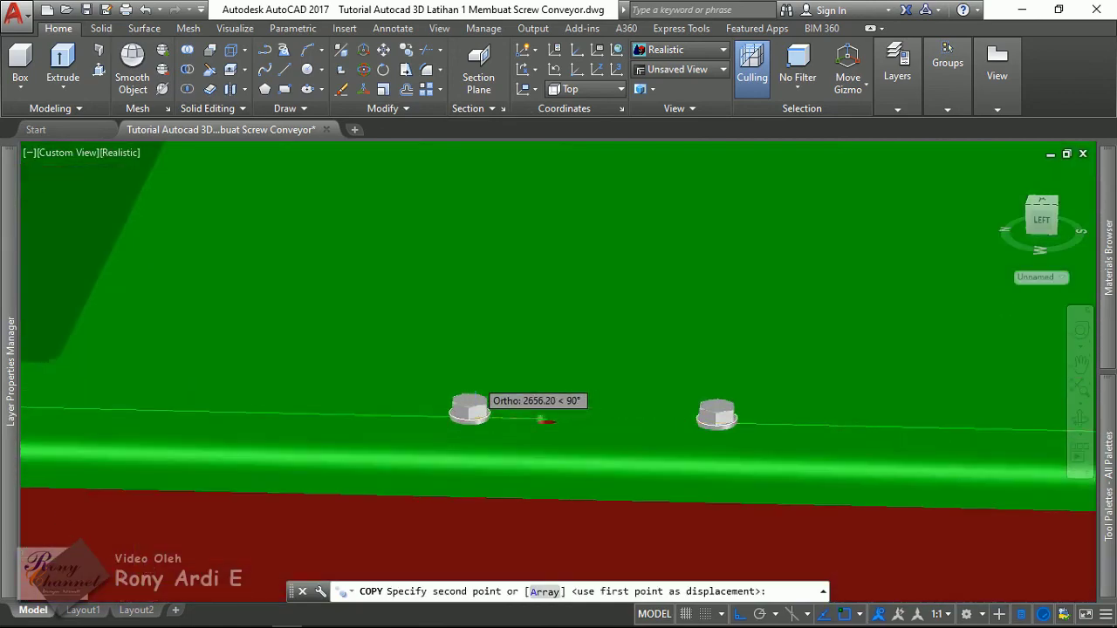
pyautogui.scroll(2, 541, 419)
pyautogui.scroll(2, 524, 428)
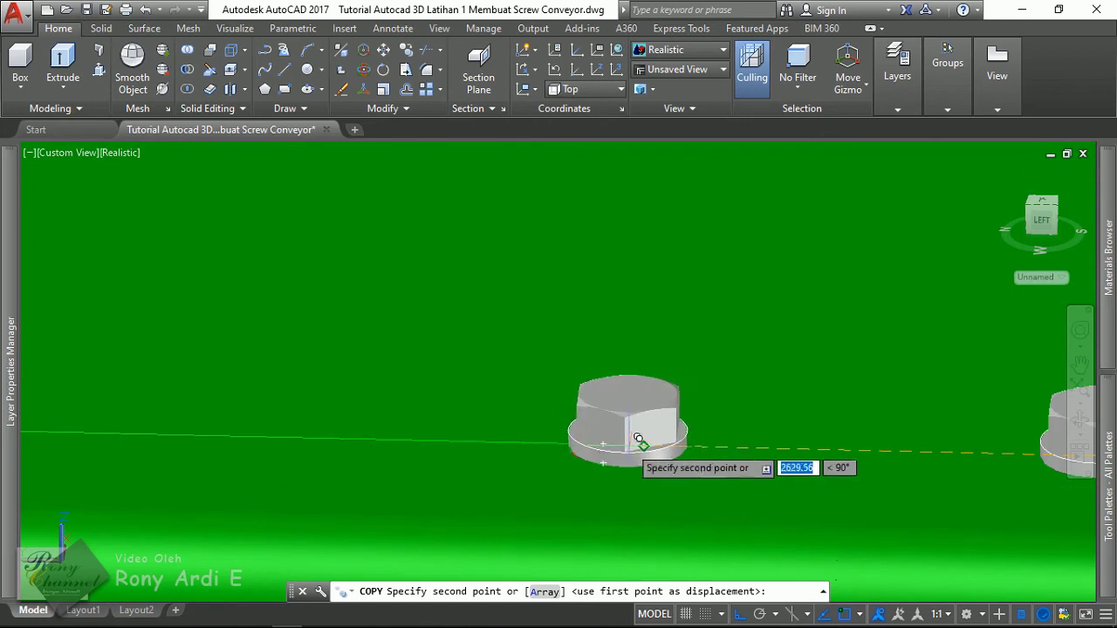
pyautogui.write('n')
pyautogui.press('Return')
pyautogui.scroll(3, 623, 415)
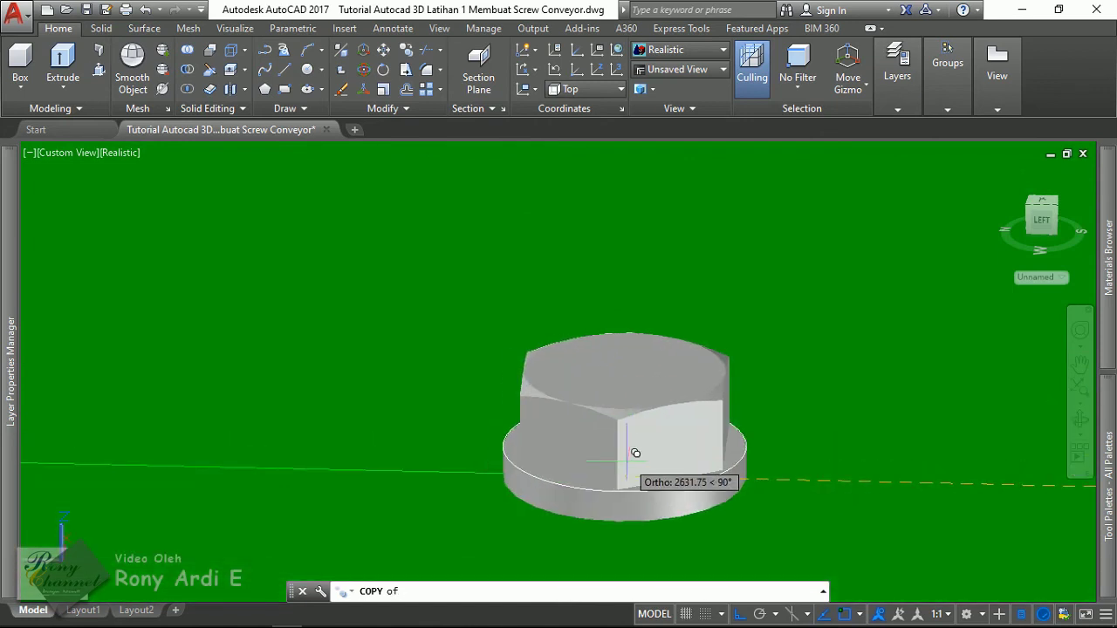
pyautogui.scroll(2, 622, 443)
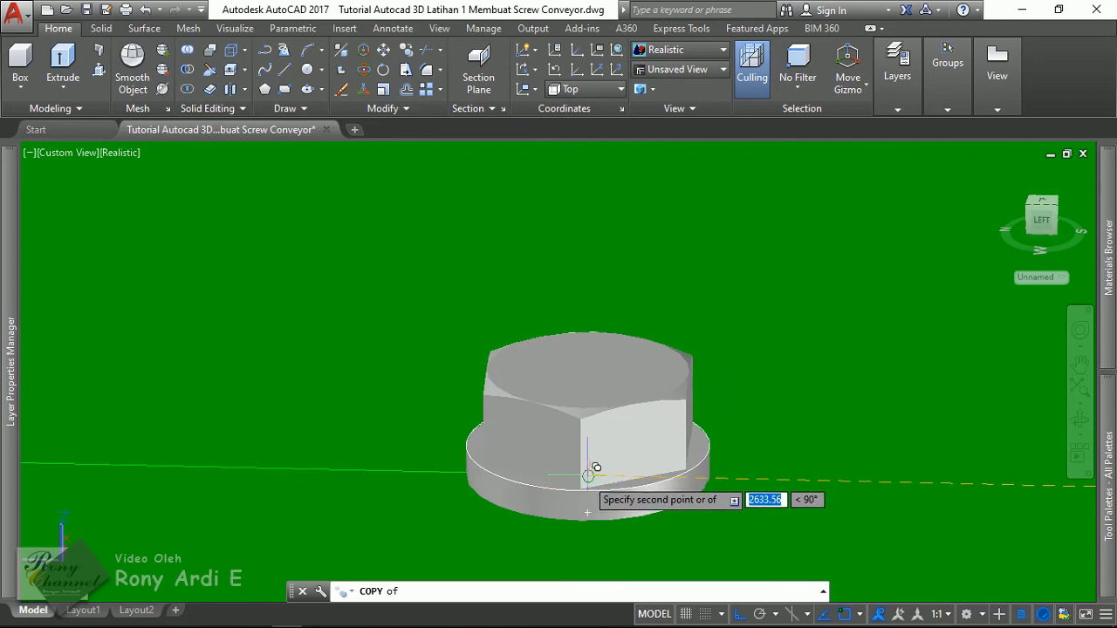
pyautogui.click(591, 472)
pyautogui.scroll(-5, 584, 359)
pyautogui.press('Return')
pyautogui.scroll(-4, 585, 359)
pyautogui.scroll(-1, 611, 401)
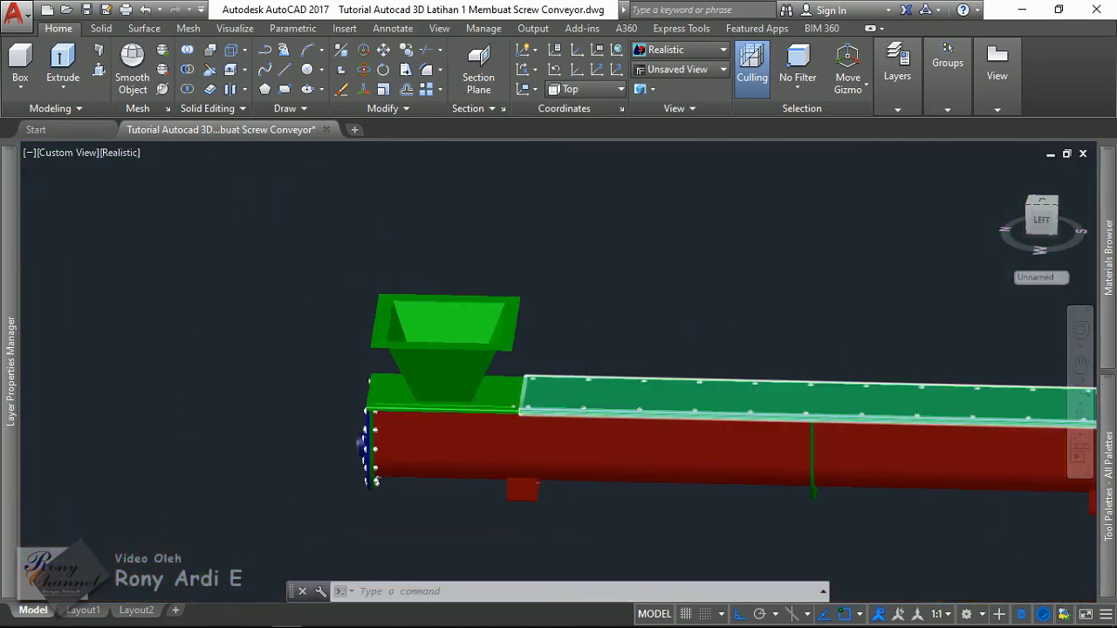
pyautogui.scroll(4, 566, 404)
pyautogui.scroll(-4, 565, 404)
pyautogui.scroll(4, 815, 356)
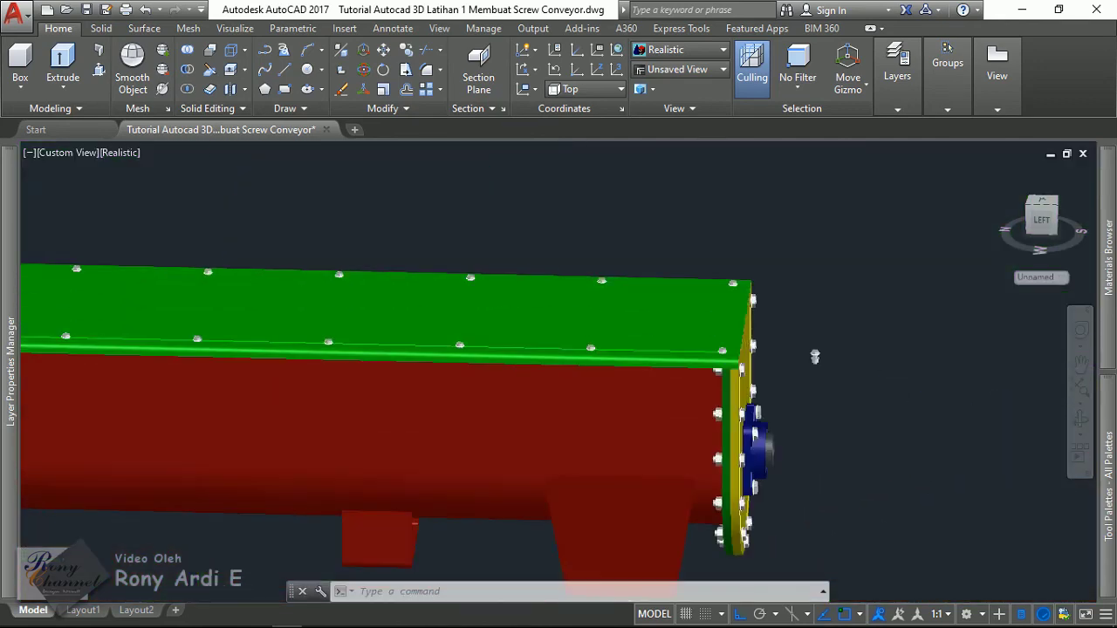
pyautogui.scroll(-4, 885, 419)
pyautogui.scroll(3, 703, 381)
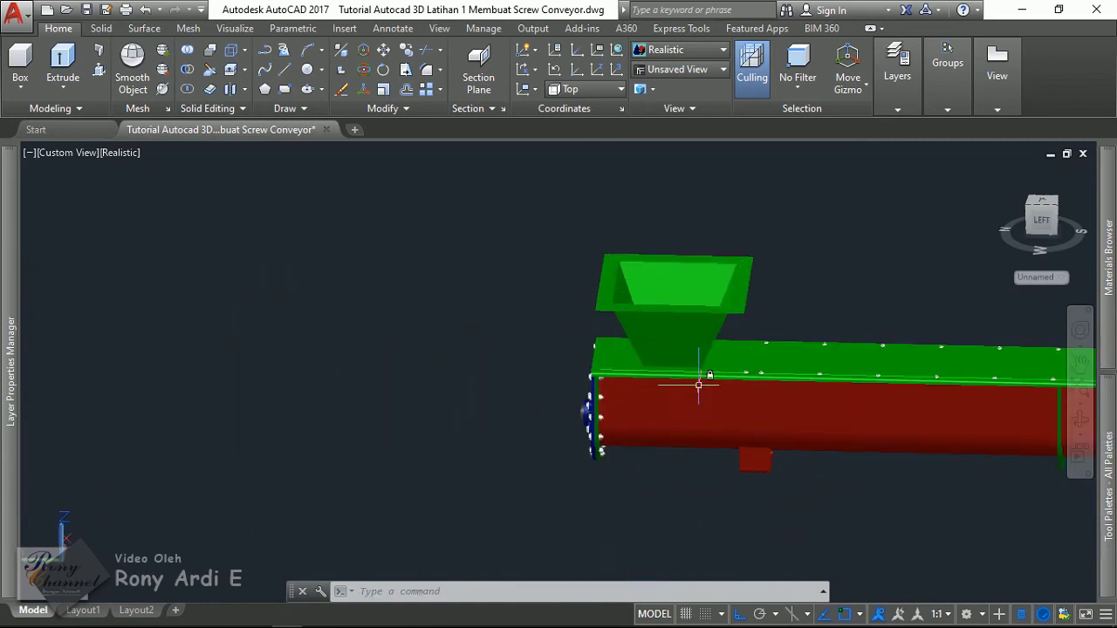
pyautogui.scroll(2, 696, 344)
# Select the bolt beside the hopper, abandoning a started mirror.
pyautogui.press('Escape')
pyautogui.click(674, 269)
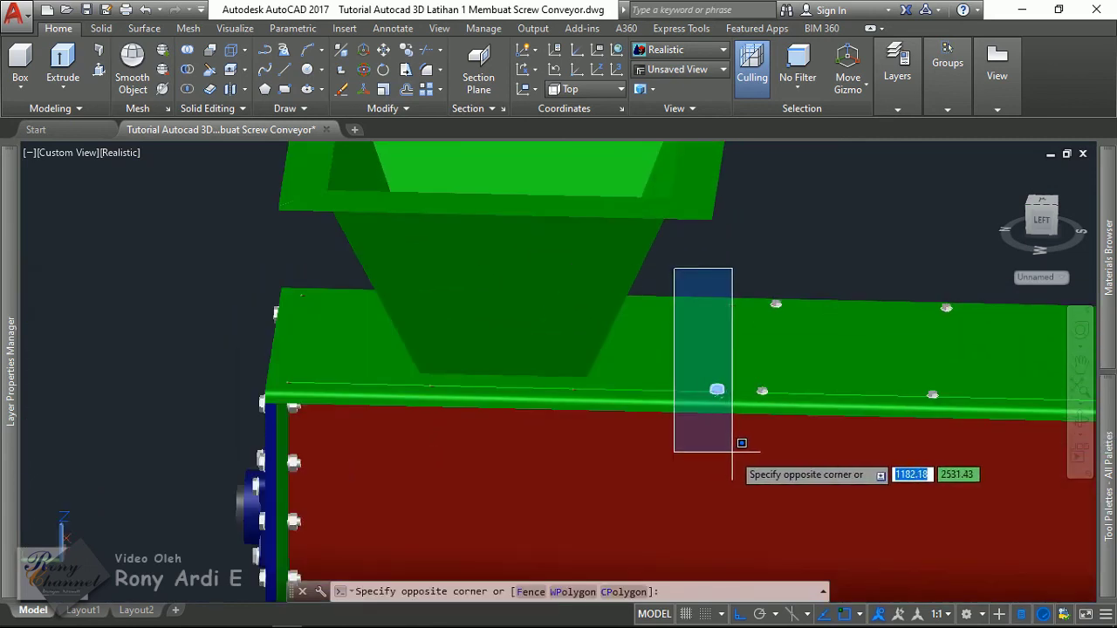
pyautogui.click(732, 452)
pyautogui.write('m')
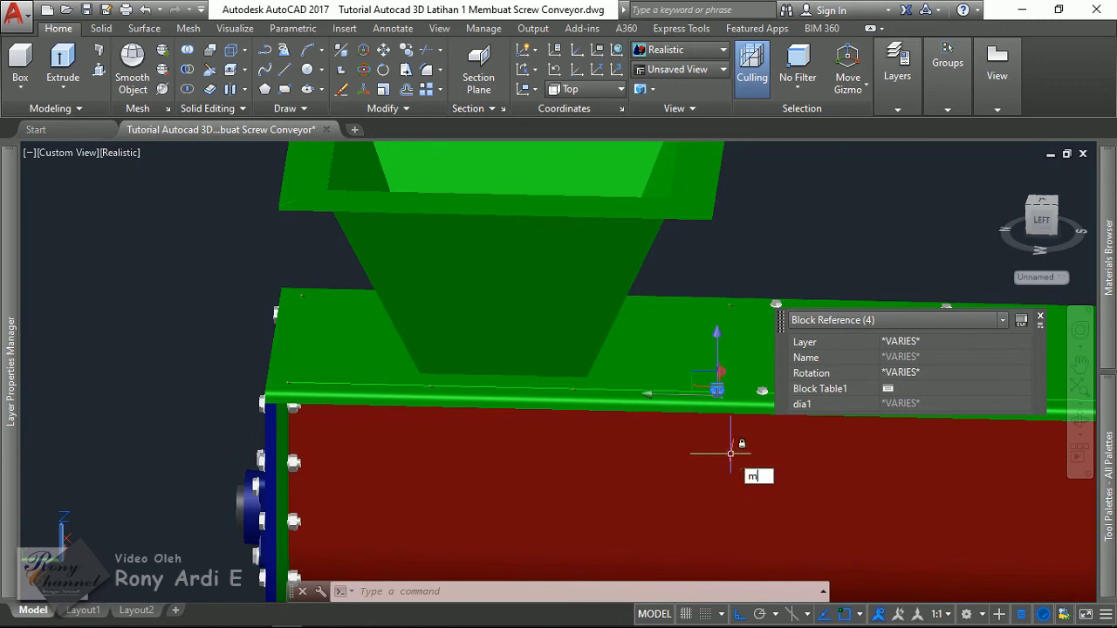
pyautogui.write('i')
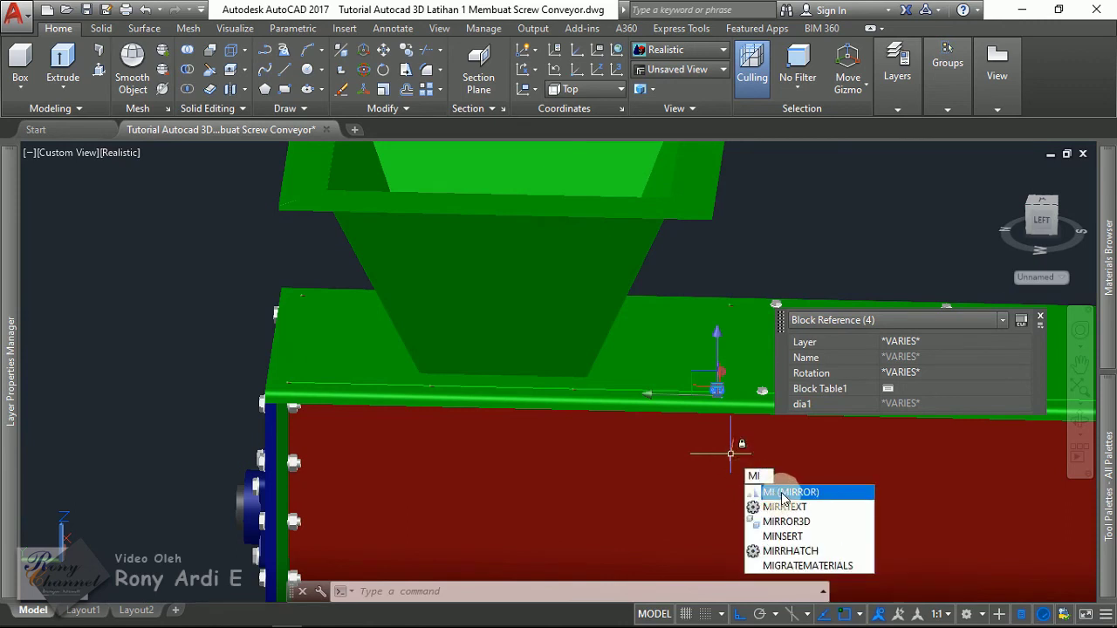
pyautogui.press('Return')
pyautogui.click(690, 267)
pyautogui.press('Escape')
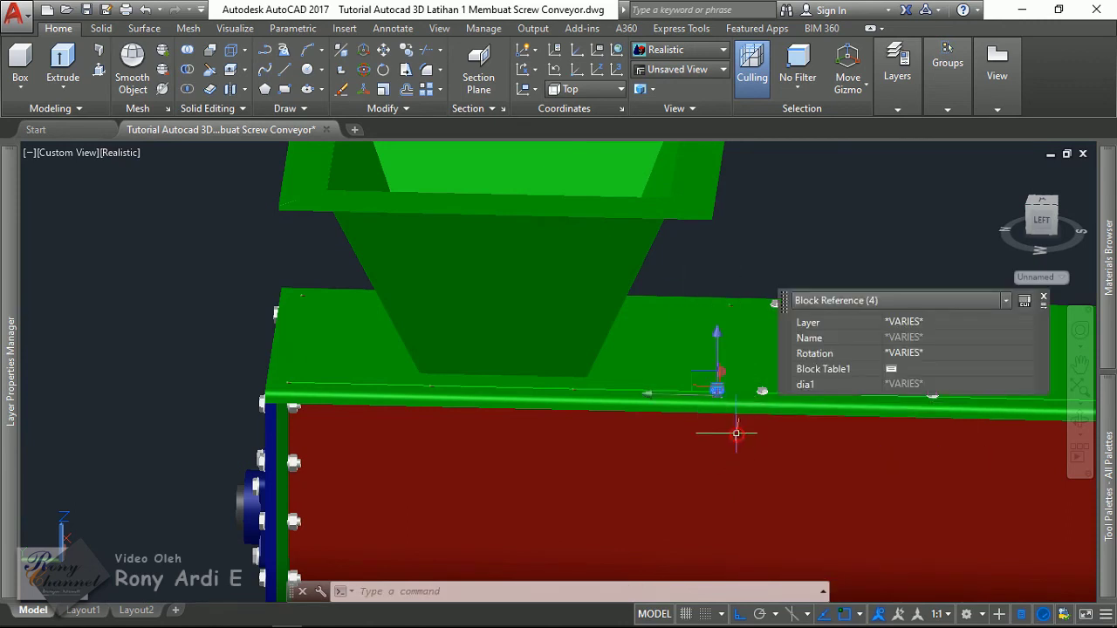
# Path-array the bolt along the cover's edge line, divided evenly into 4 items.
pyautogui.write('arra')
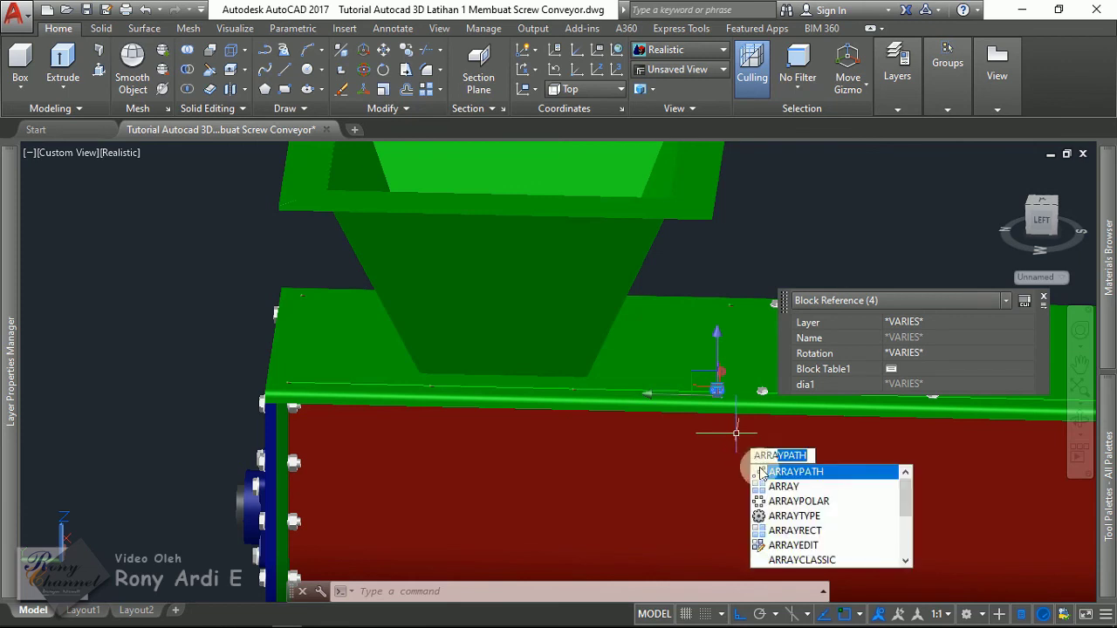
pyautogui.click(785, 472)
pyautogui.scroll(3, 681, 397)
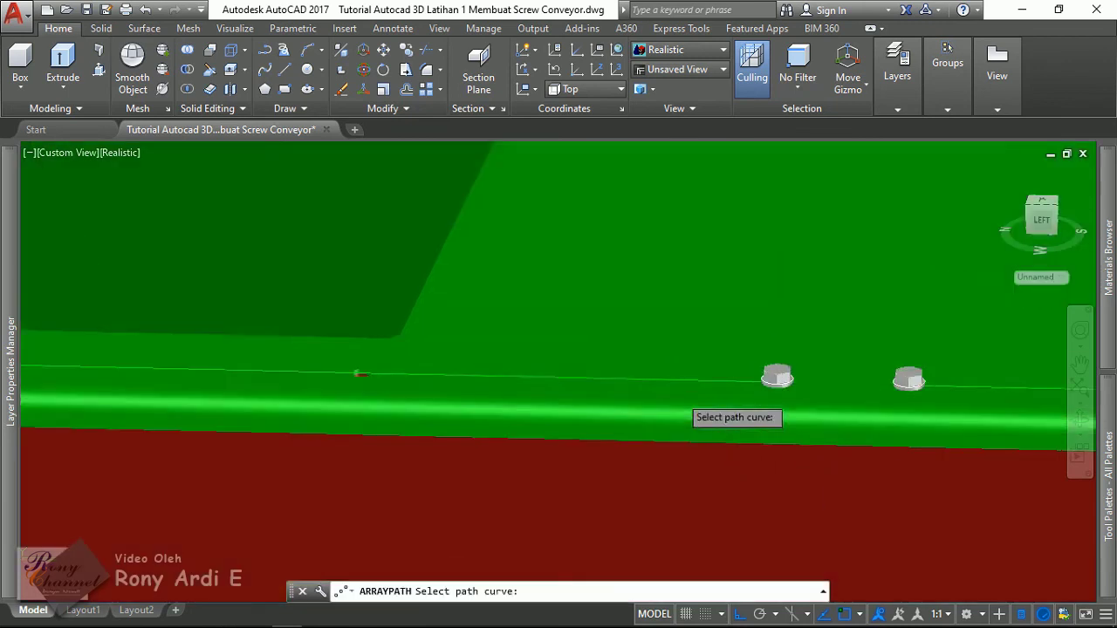
pyautogui.scroll(2, 646, 393)
pyautogui.scroll(2, 219, 361)
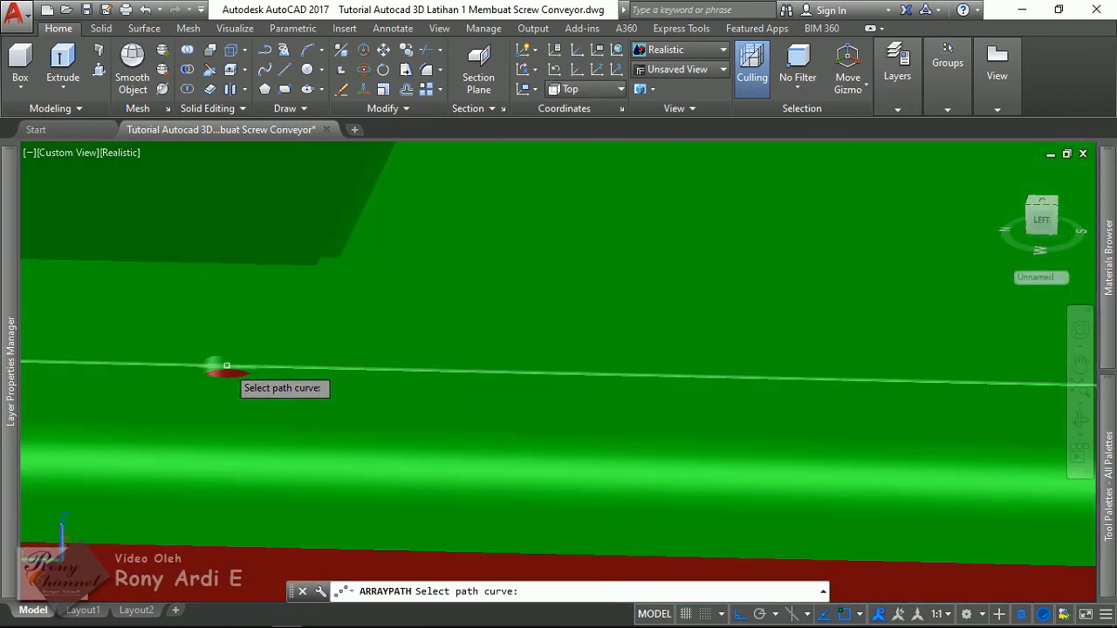
pyautogui.click(226, 365)
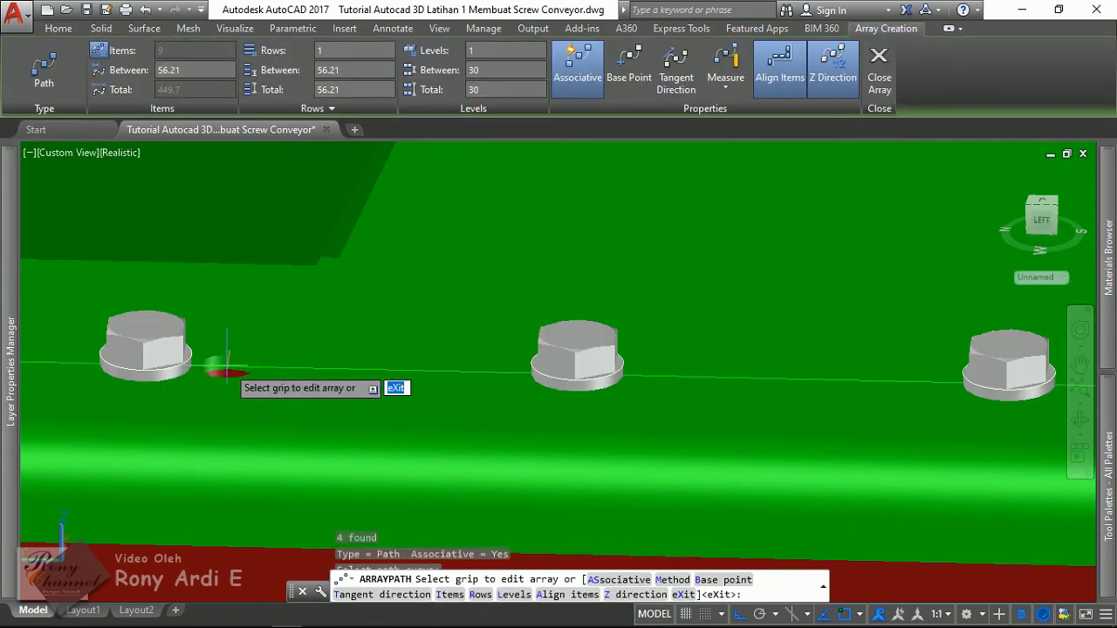
pyautogui.click(721, 93)
pyautogui.click(733, 110)
pyautogui.scroll(-3, 785, 305)
pyautogui.scroll(2, 769, 325)
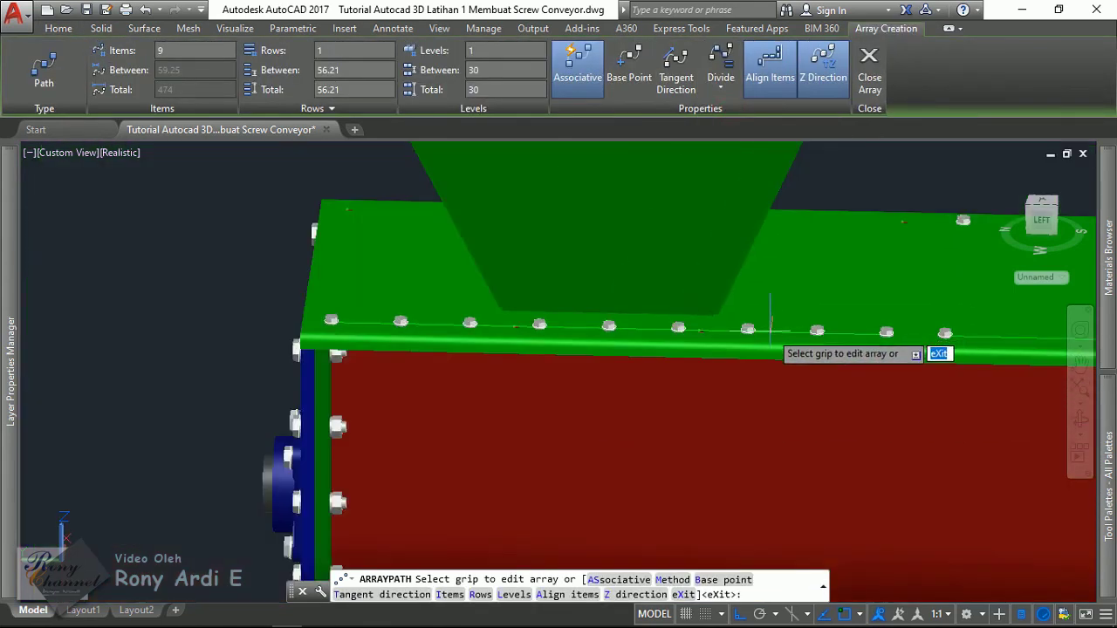
pyautogui.click(211, 50)
pyautogui.write('4')
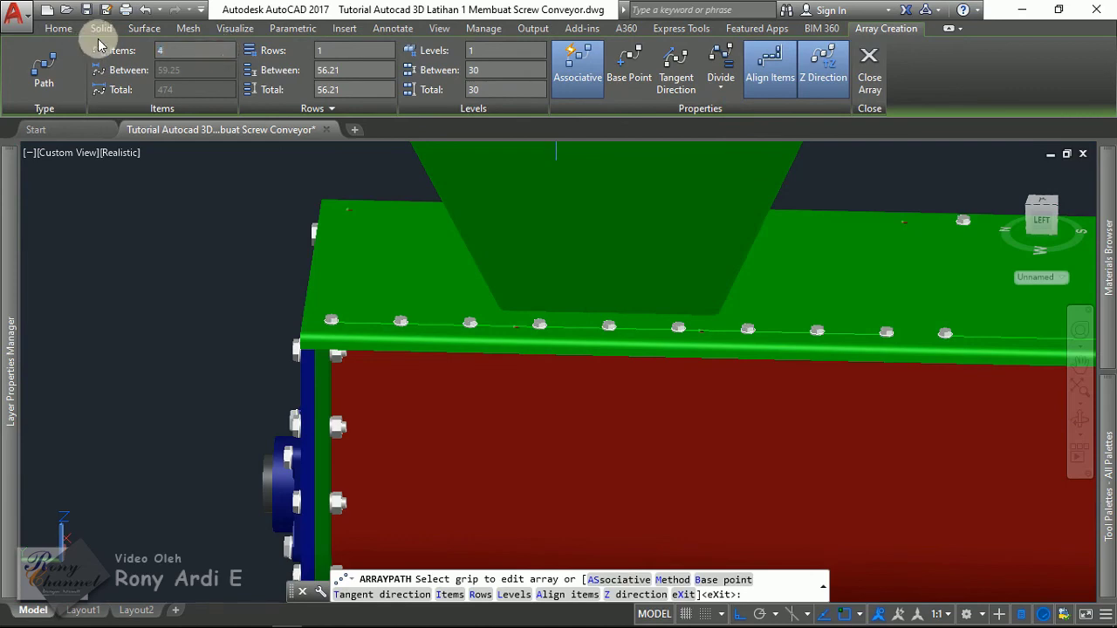
pyautogui.press('Escape')
pyautogui.scroll(-2, 267, 249)
pyautogui.moveTo(266, 250)
pyautogui.keyDown('shift'); pyautogui.mouseDown(button='middle')
pyautogui.moveTo(558, 364)
pyautogui.moveTo(522, 322)
pyautogui.mouseUp(button='middle'); pyautogui.keyUp('shift')
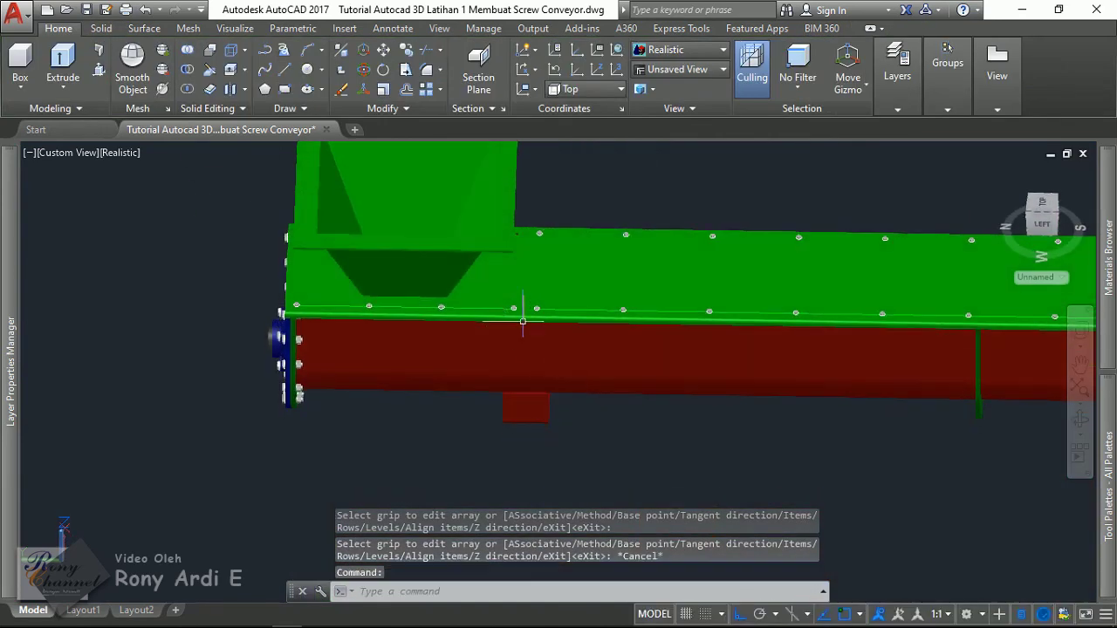
# Mirror the new bolt row with MI across a two-point line, keeping the original bolts.
pyautogui.scroll(4, 523, 321)
pyautogui.click(486, 281)
pyautogui.scroll(-4, 557, 395)
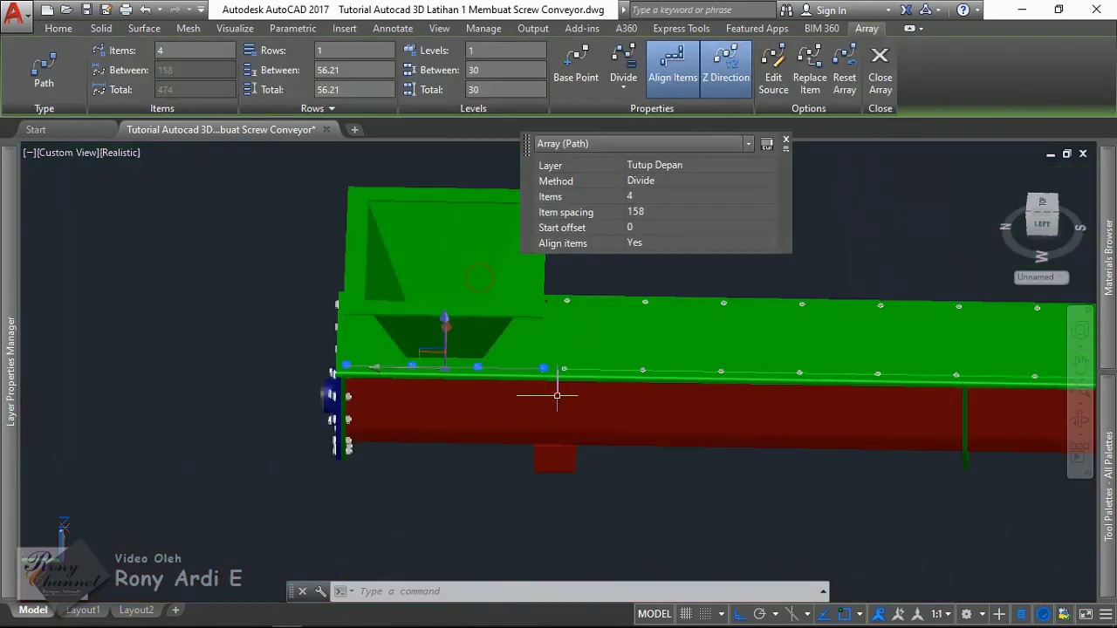
pyautogui.write('mi')
pyautogui.press('Return')
pyautogui.scroll(3, 366, 309)
pyautogui.scroll(2, 312, 299)
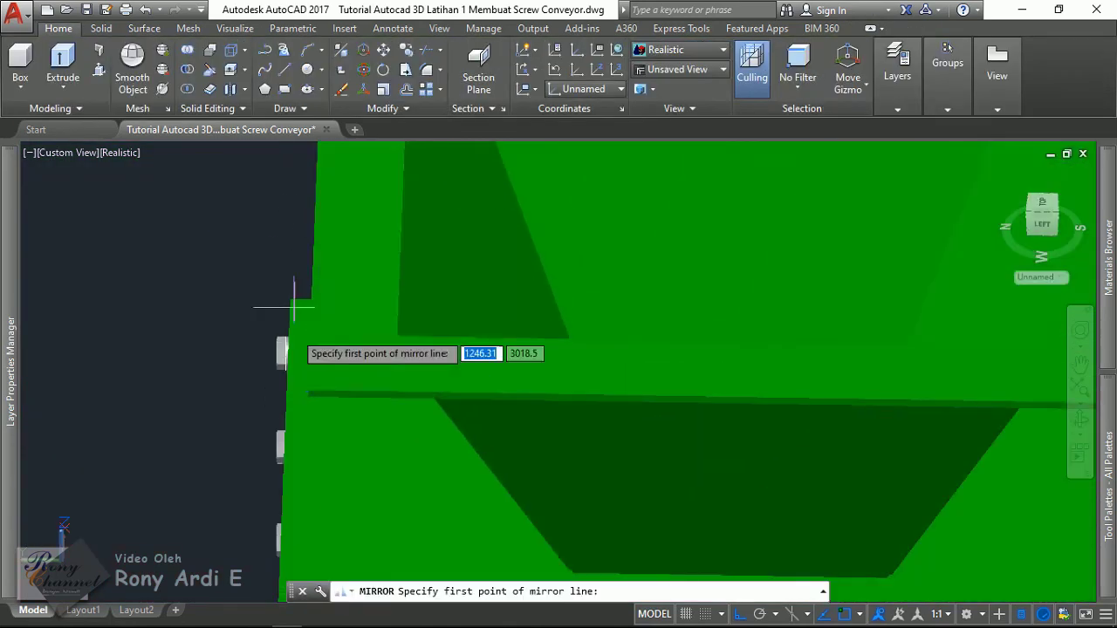
pyautogui.scroll(-2, 307, 305)
pyautogui.scroll(3, 301, 295)
pyautogui.click(299, 267)
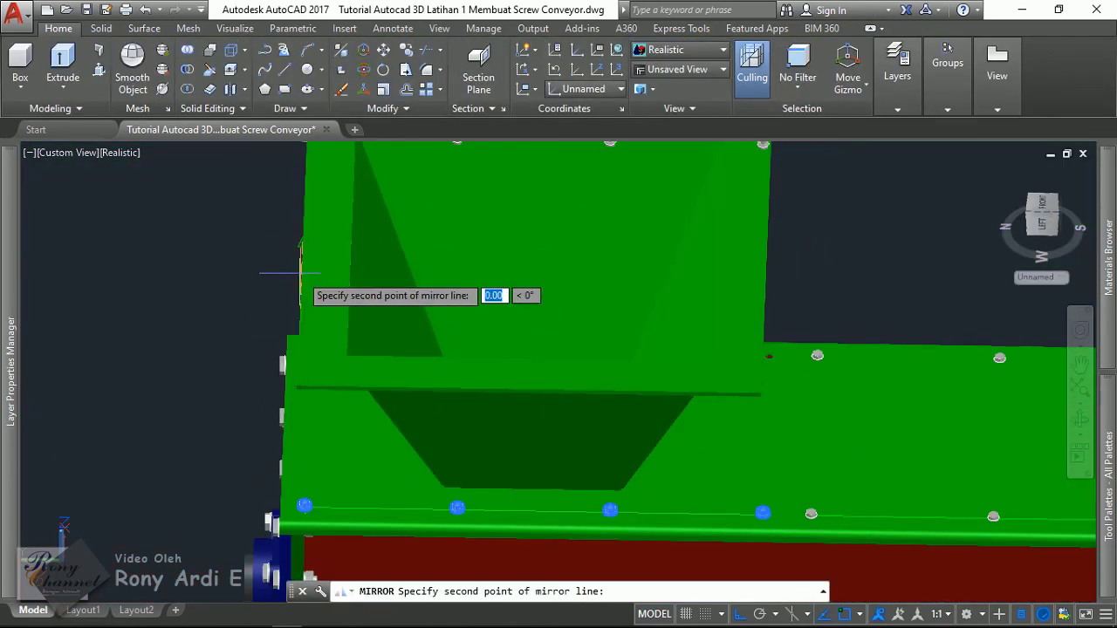
pyautogui.click(836, 258)
pyautogui.press('Return')
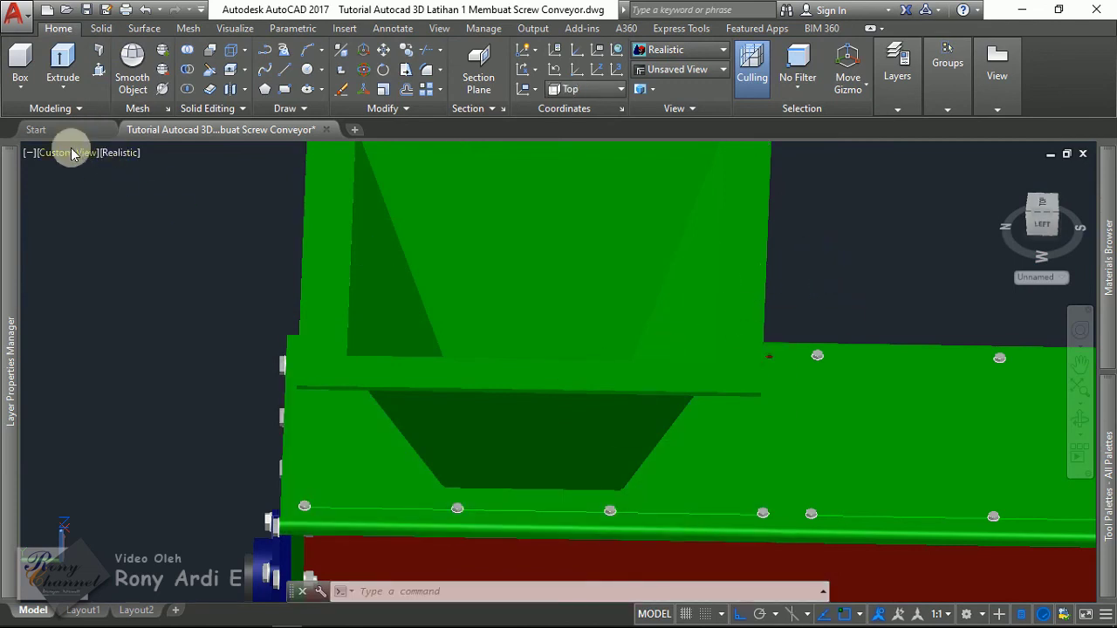
# Switch the viewport to Top view looking down on the conveyor.
pyautogui.click(72, 153)
pyautogui.click(83, 194)
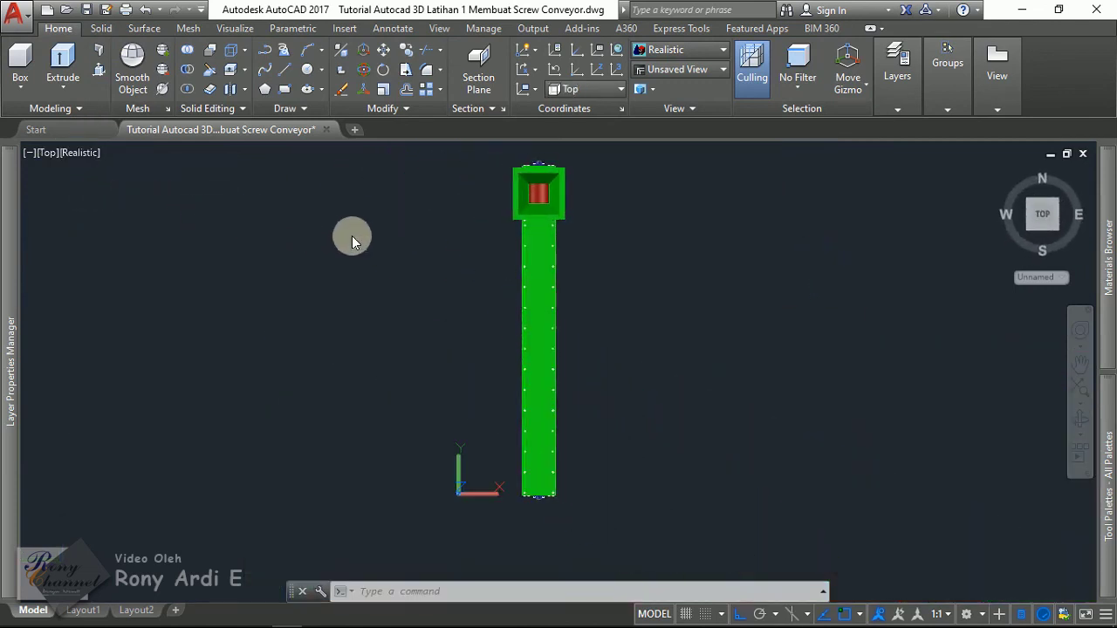
pyautogui.scroll(4, 543, 222)
pyautogui.scroll(4, 553, 209)
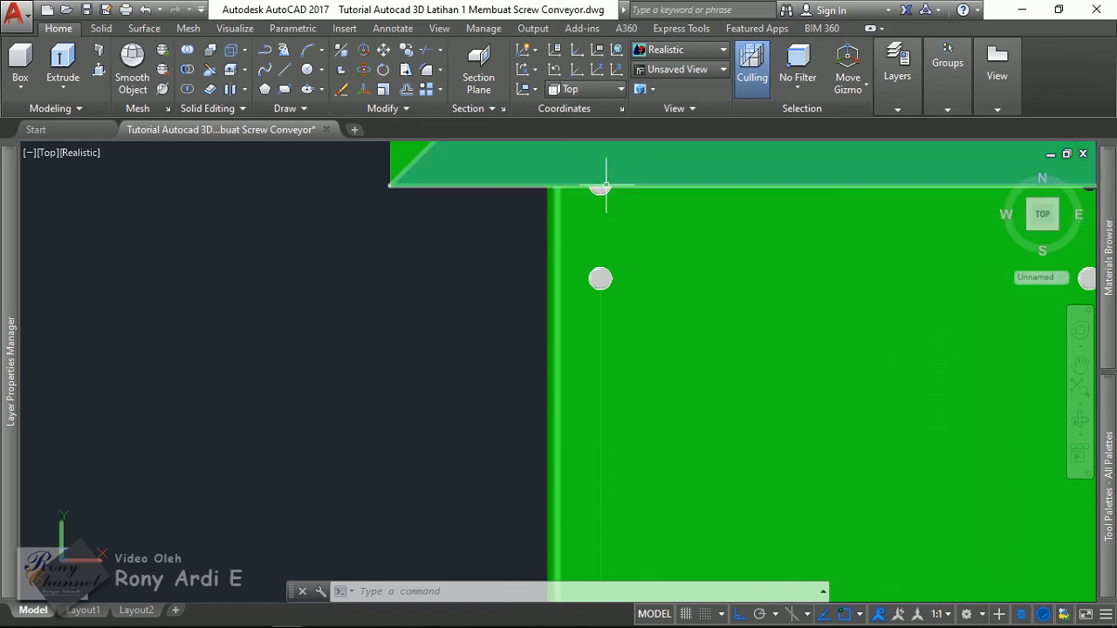
# Mirror the bolt row beside the hopper onto the cover's opposite edge, keeping originals.
pyautogui.click(602, 188)
pyautogui.scroll(-8, 448, 311)
pyautogui.write('m')
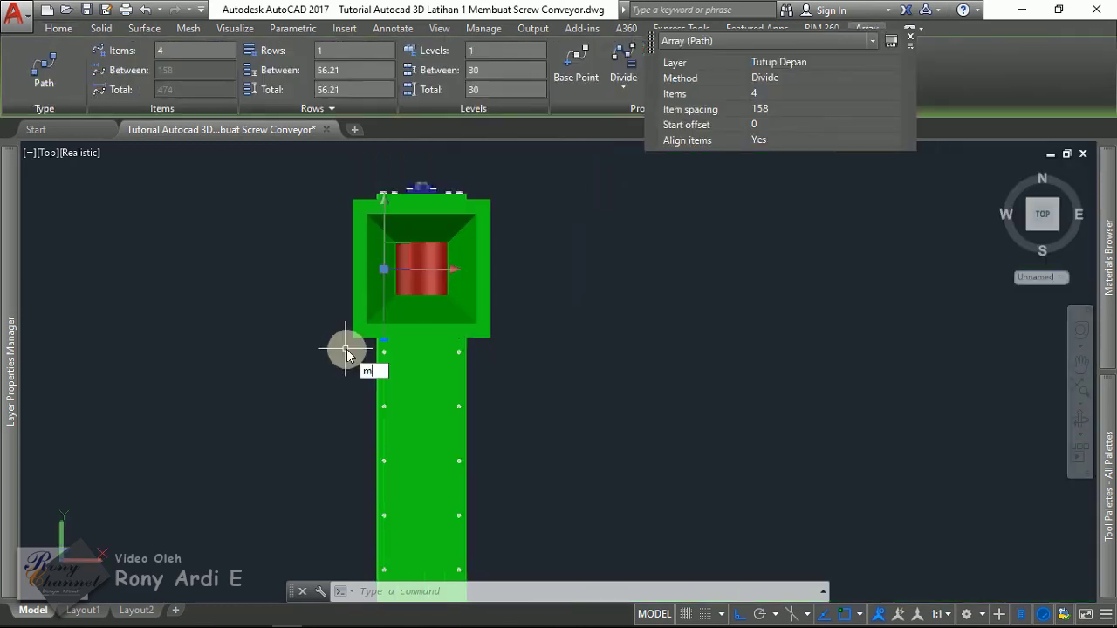
pyautogui.press('Return')
pyautogui.scroll(6, 424, 249)
pyautogui.scroll(-2, 411, 200)
pyautogui.scroll(2, 366, 196)
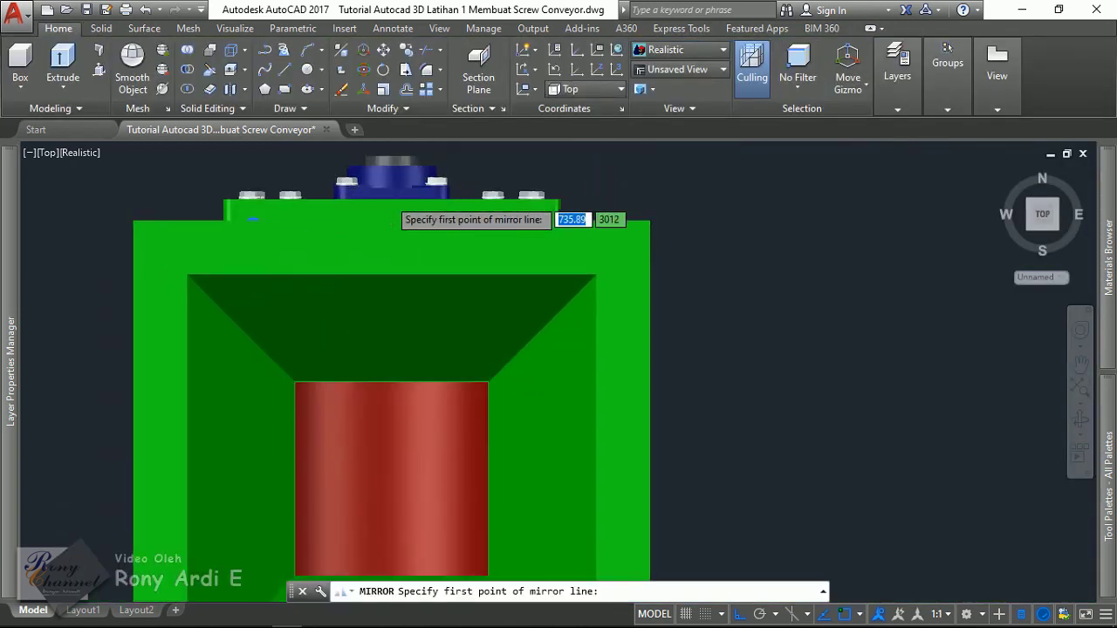
pyautogui.scroll(2, 392, 181)
pyautogui.scroll(-4, 397, 192)
pyautogui.scroll(4, 411, 224)
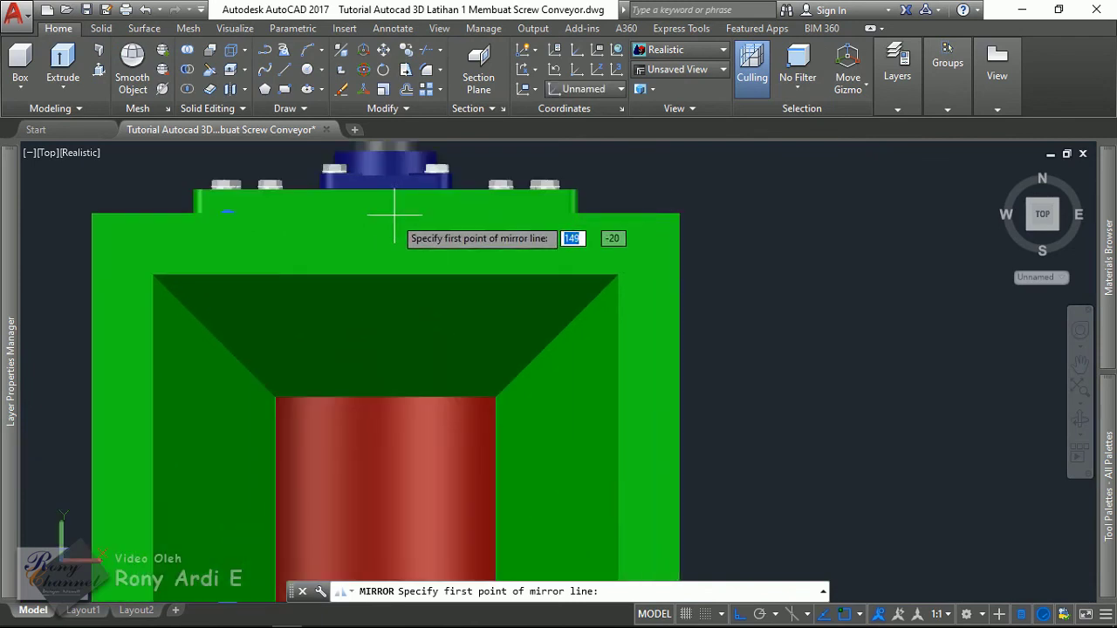
pyautogui.click(393, 217)
pyautogui.scroll(-2, 392, 218)
pyautogui.scroll(-3, 389, 183)
pyautogui.click(389, 175)
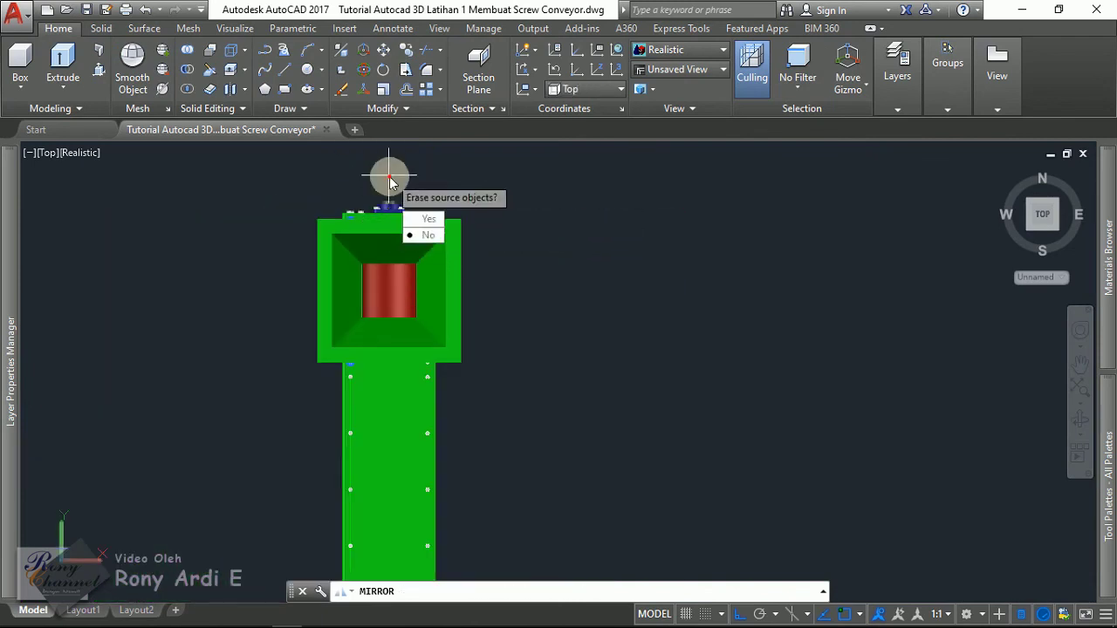
pyautogui.press('Return')
pyautogui.moveTo(463, 387)
pyautogui.keyDown('shift'); pyautogui.mouseDown(button='middle')
pyautogui.moveTo(514, 309)
pyautogui.moveTo(501, 247)
pyautogui.mouseUp(button='middle'); pyautogui.keyUp('shift')
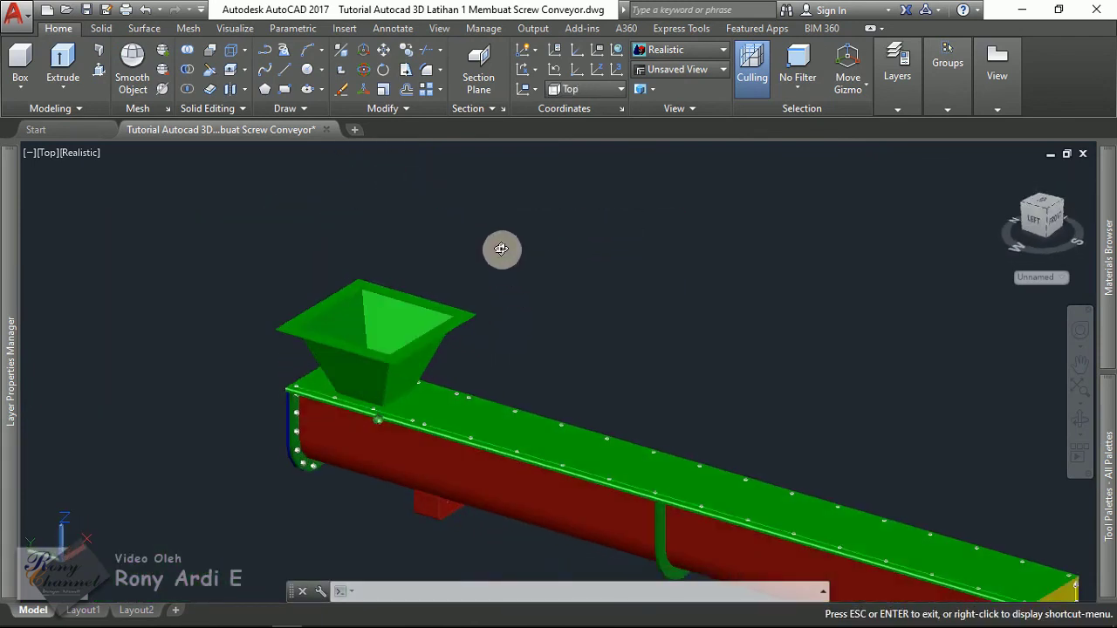
# Check the top-cover bolt array's Quick Properties: Divide spacing with 14 items, then deselect it.
pyautogui.scroll(5, 438, 382)
pyautogui.scroll(-5, 438, 382)
pyautogui.scroll(-2, 486, 349)
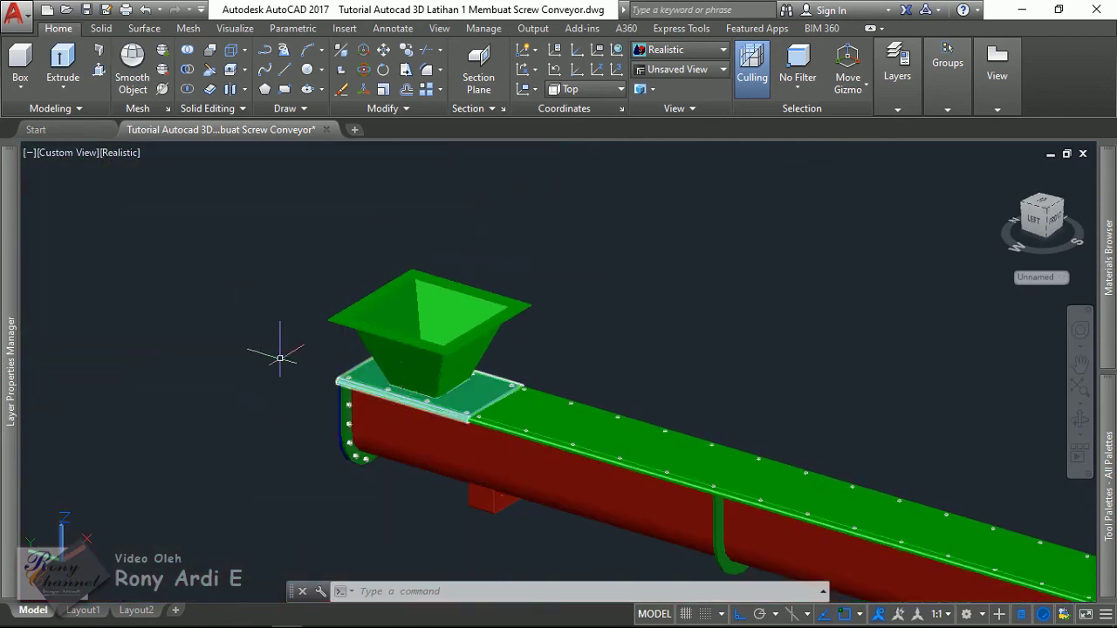
pyautogui.scroll(-2, 279, 364)
pyautogui.scroll(-1, 254, 332)
pyautogui.scroll(3, 527, 520)
pyautogui.scroll(-4, 584, 529)
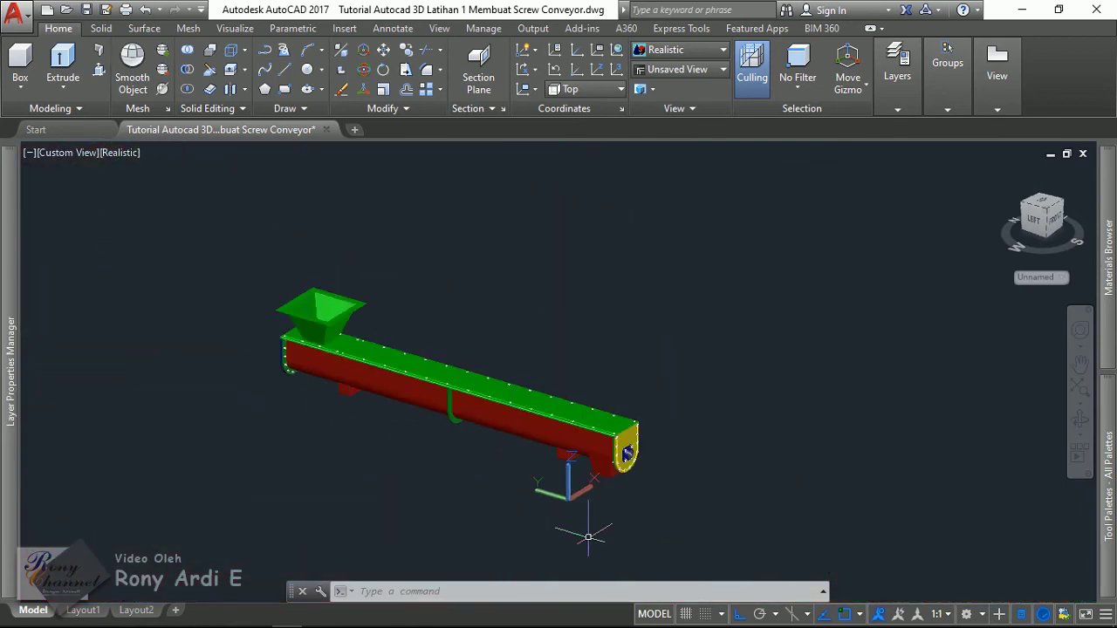
pyautogui.scroll(1, 399, 337)
pyautogui.scroll(5, 420, 300)
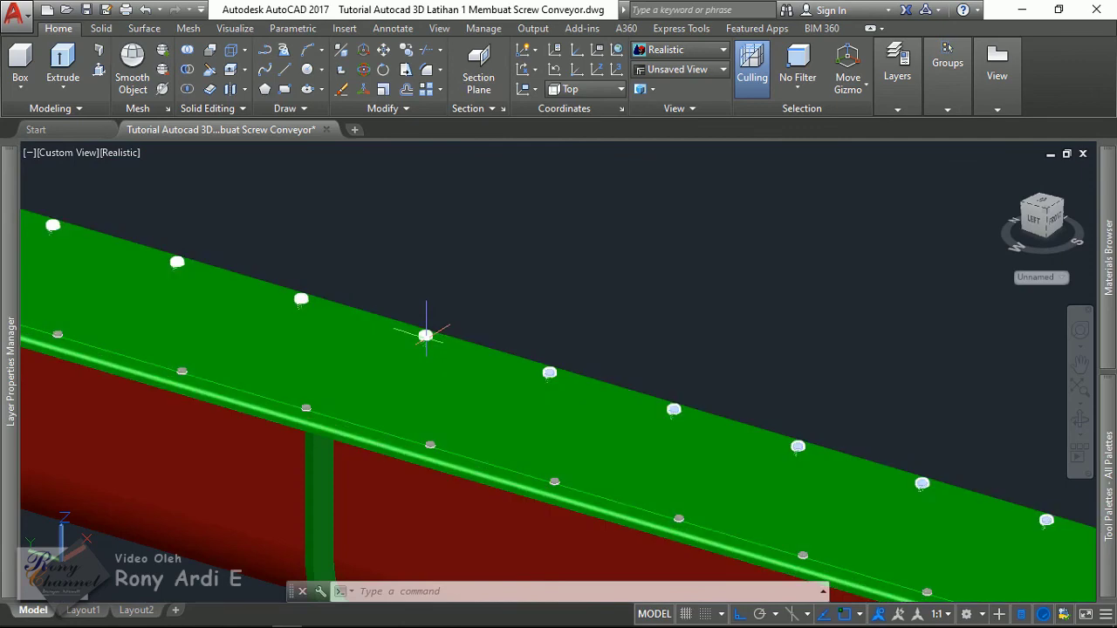
pyautogui.click(426, 336)
pyautogui.click(591, 256)
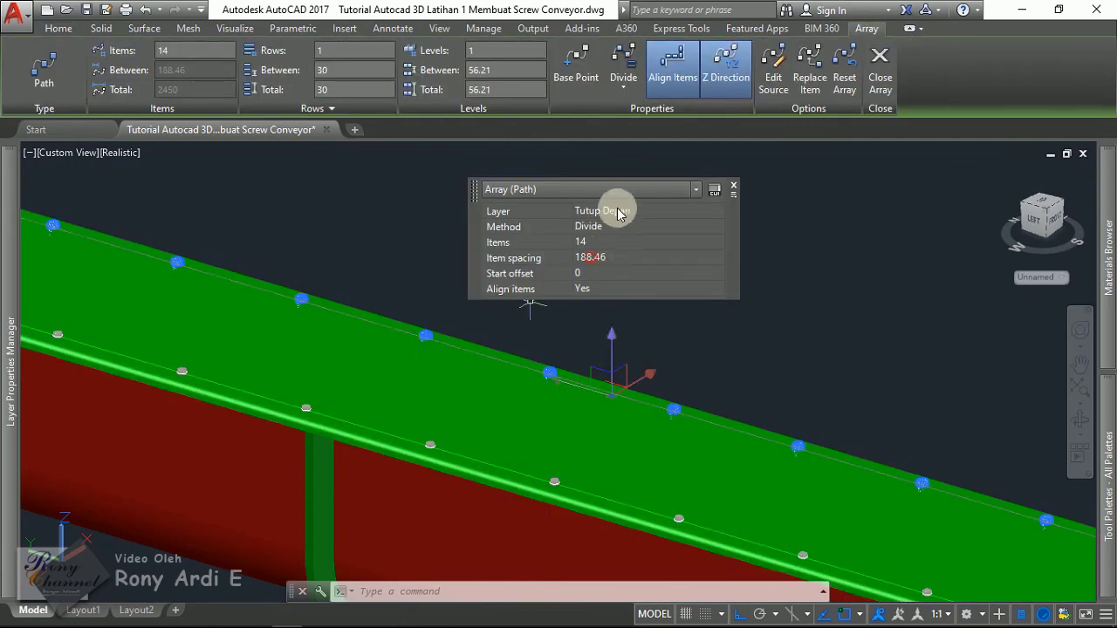
pyautogui.scroll(-6, 815, 393)
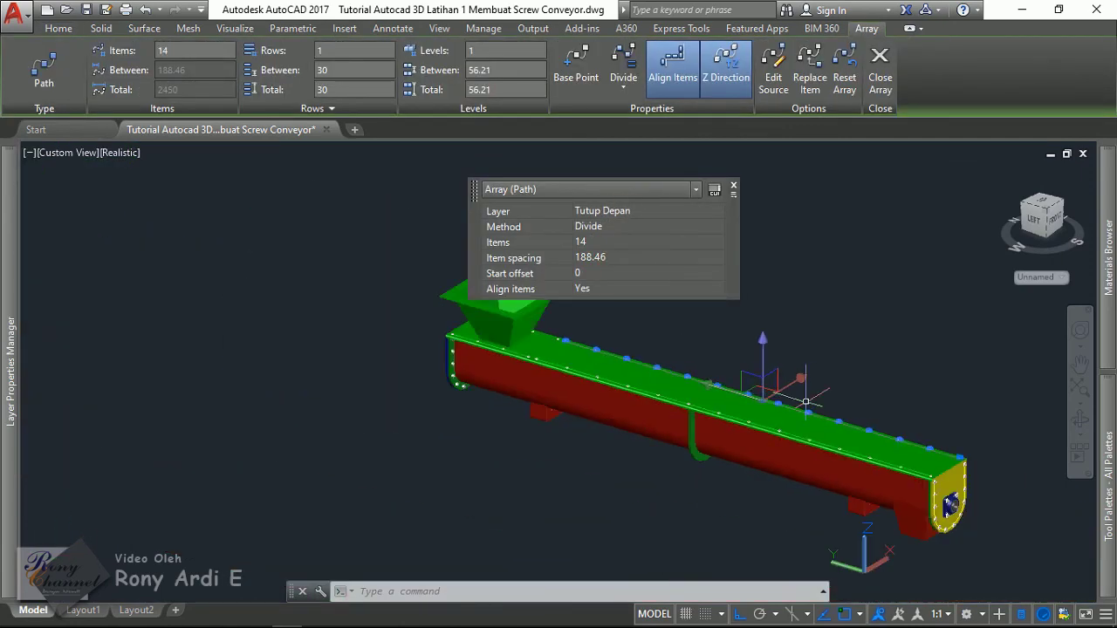
pyautogui.press('Escape')
pyautogui.scroll(-2, 661, 410)
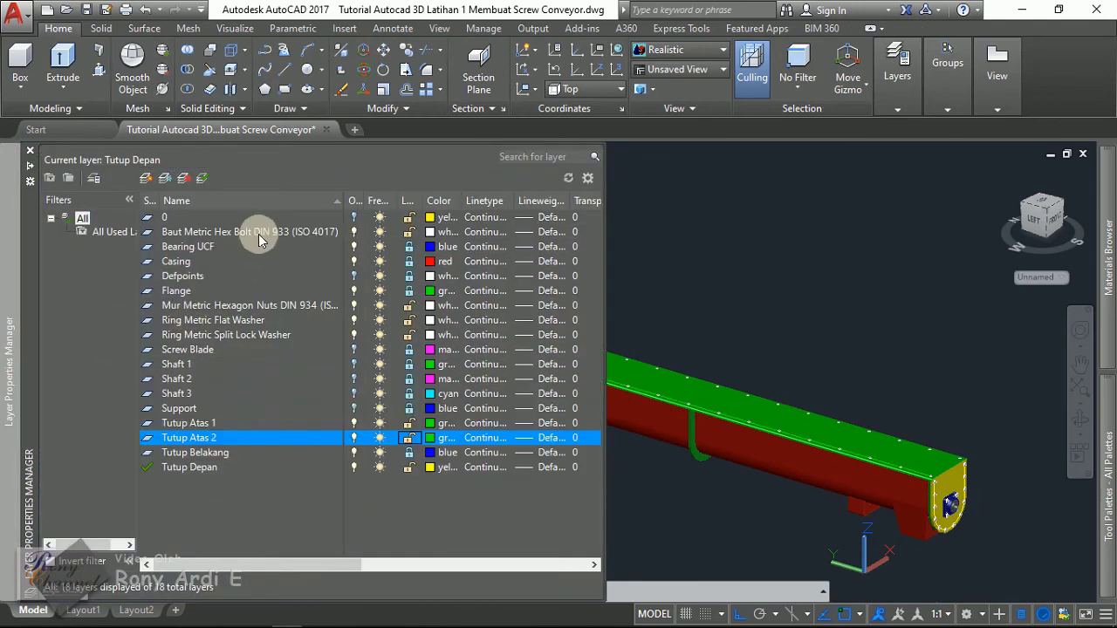
# Turn on and unlock all layers in the Layer Properties Manager, then close it.
pyautogui.hotkey('ctrl', 'a')
pyautogui.click(384, 216)
pyautogui.click(348, 220)
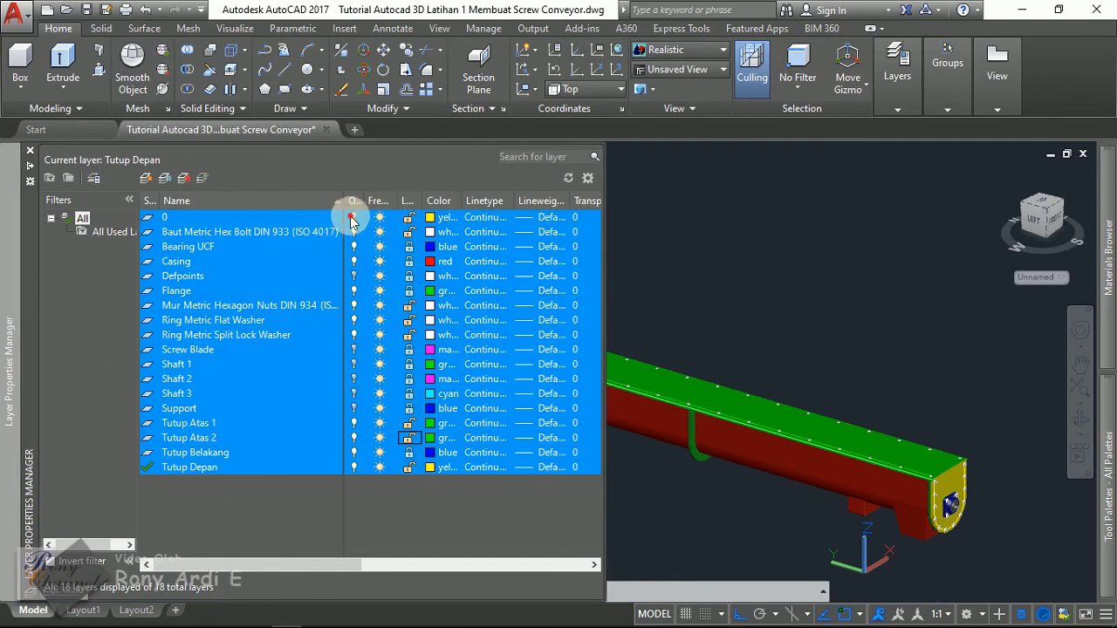
pyautogui.hotkey('ctrl', 'a')
pyautogui.click(406, 219)
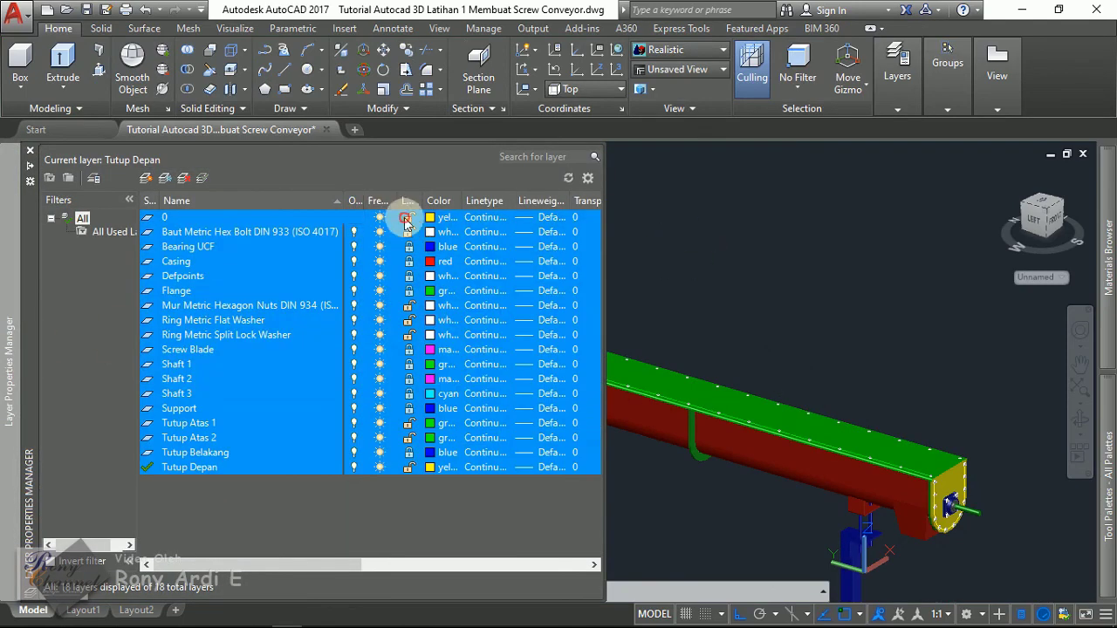
pyautogui.click(678, 256)
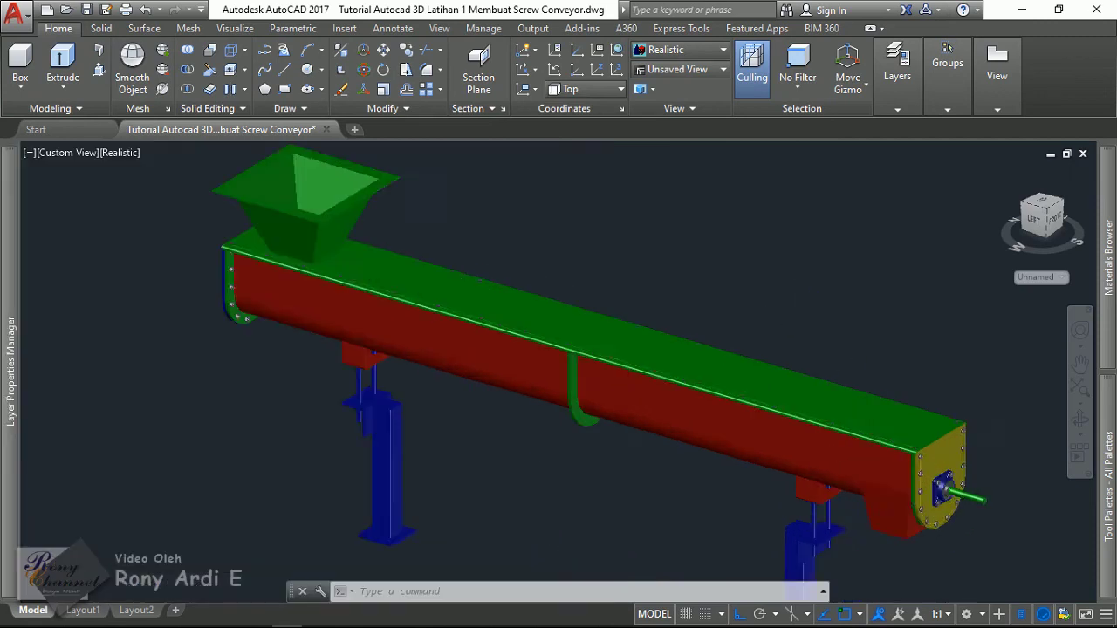
# Select the green top cover to check its layer, then cancel the selection.
pyautogui.scroll(5, 997, 484)
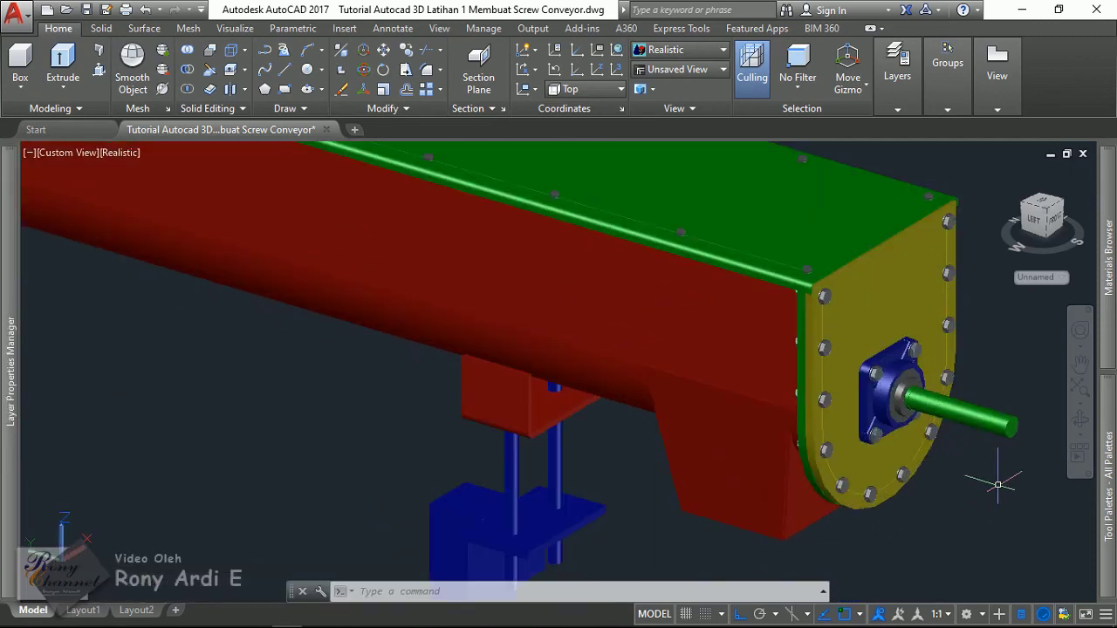
pyautogui.scroll(-3, 997, 484)
pyautogui.scroll(-2, 997, 484)
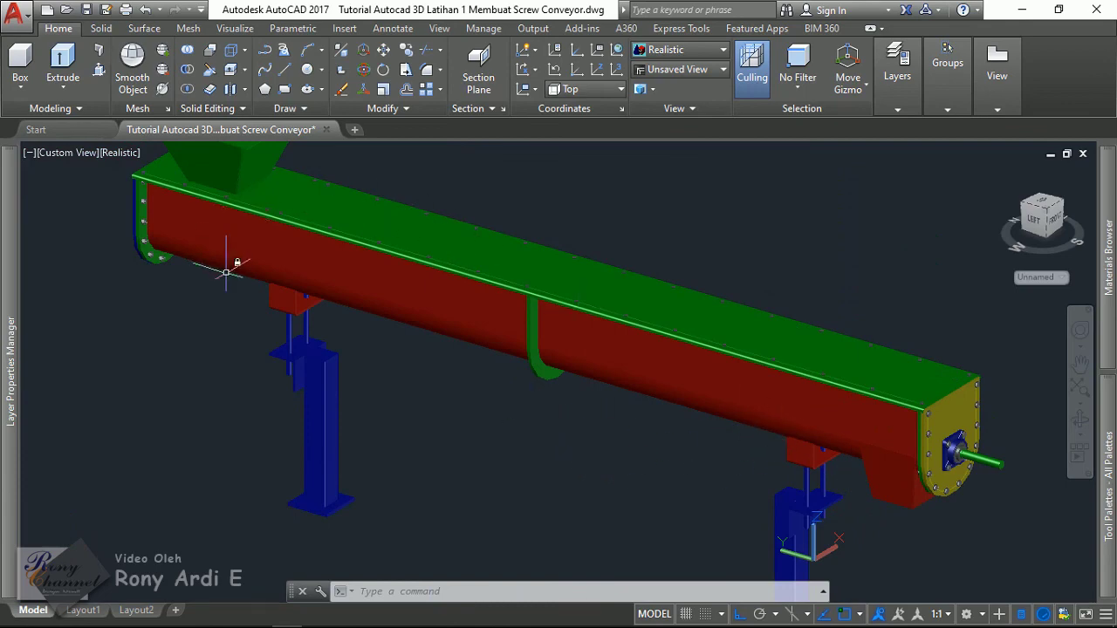
pyautogui.scroll(4, 832, 369)
pyautogui.click(872, 397)
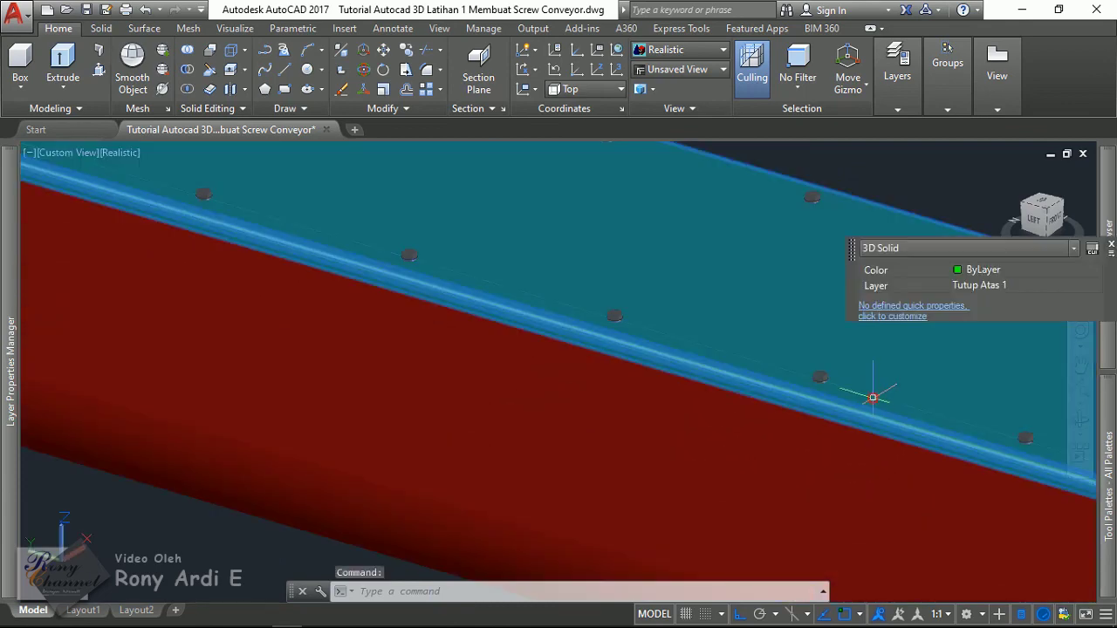
pyautogui.scroll(-5, 414, 360)
pyautogui.press('Escape')
pyautogui.press('Escape')
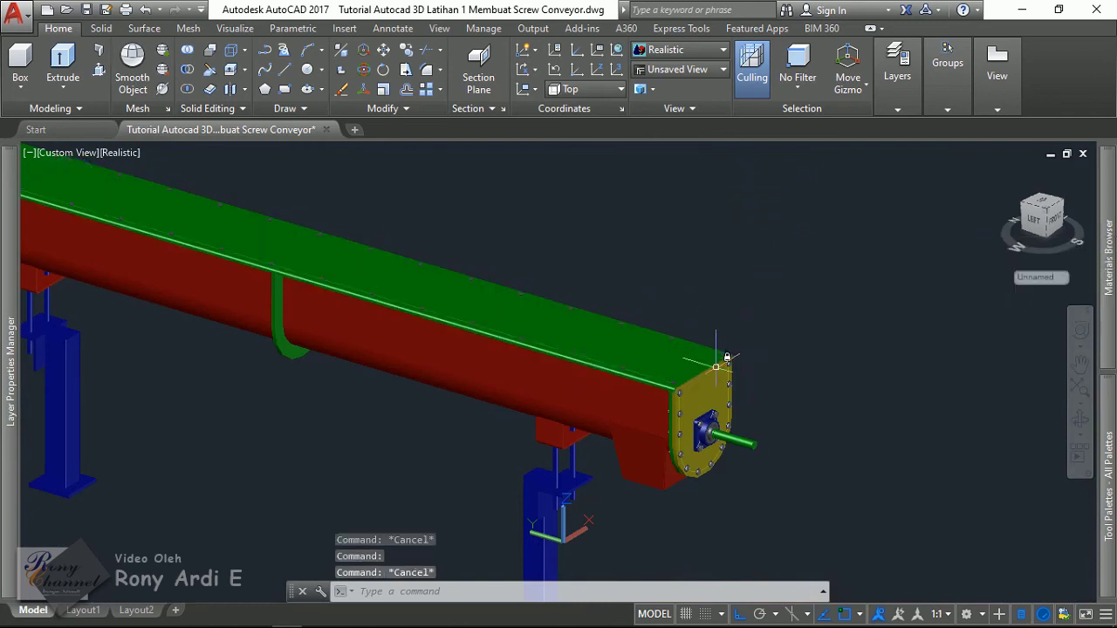
# Save the drawing with Ctrl+S.
pyautogui.hotkey('ctrl', 's')
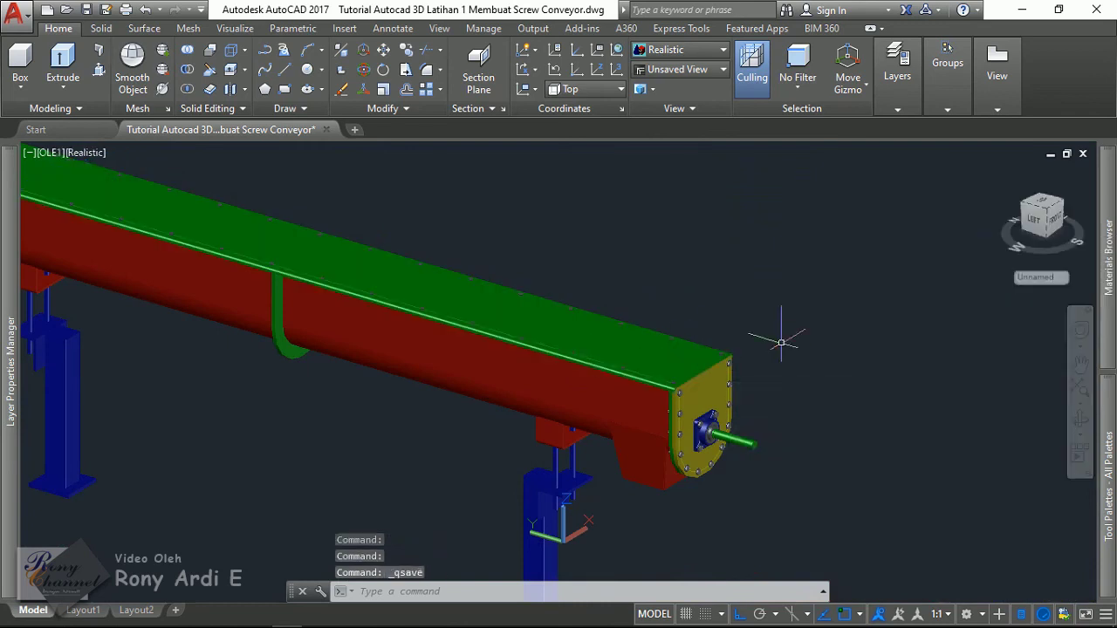
pyautogui.scroll(-3, 698, 361)
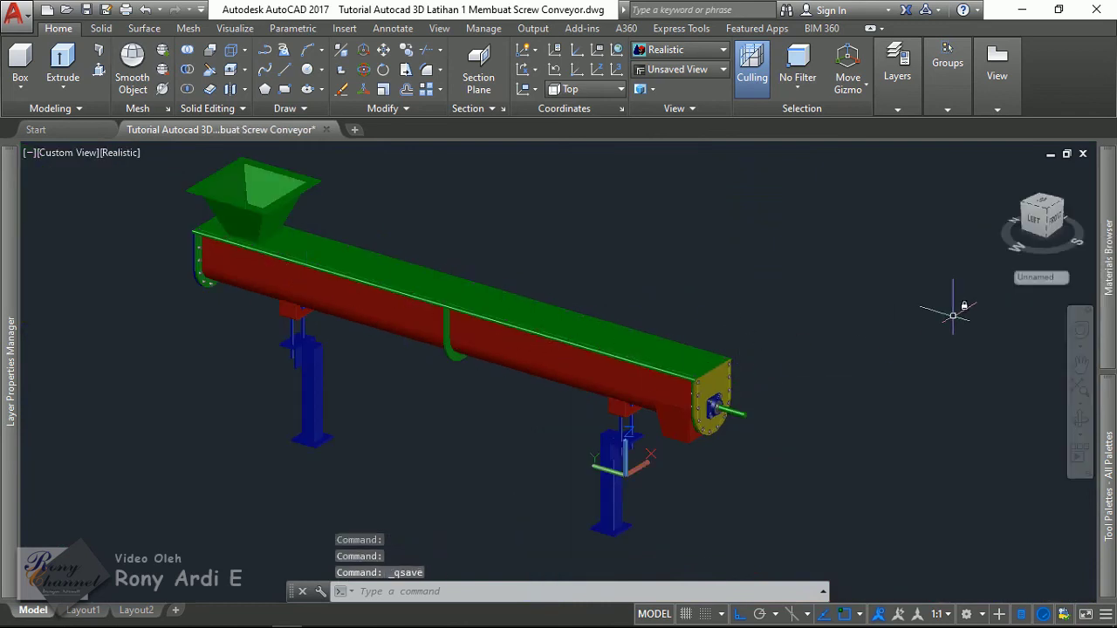
pyautogui.scroll(3, 666, 403)
pyautogui.scroll(2, 774, 372)
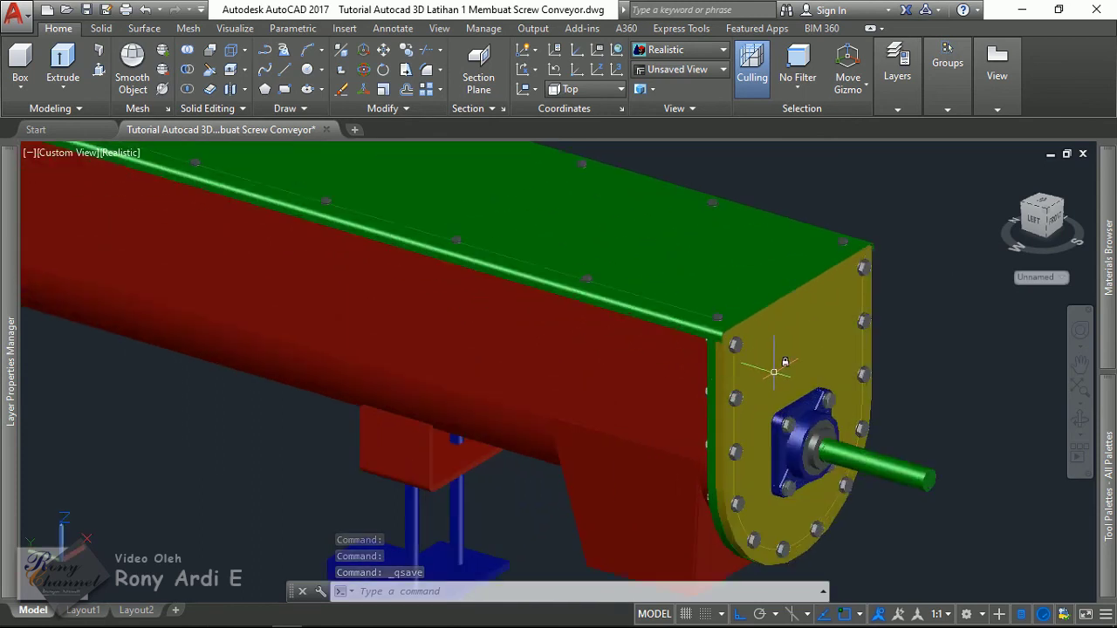
pyautogui.scroll(-2, 742, 381)
# Zoom around the supports and shaft end, then bring up the preset model views list.
pyautogui.scroll(3, 566, 449)
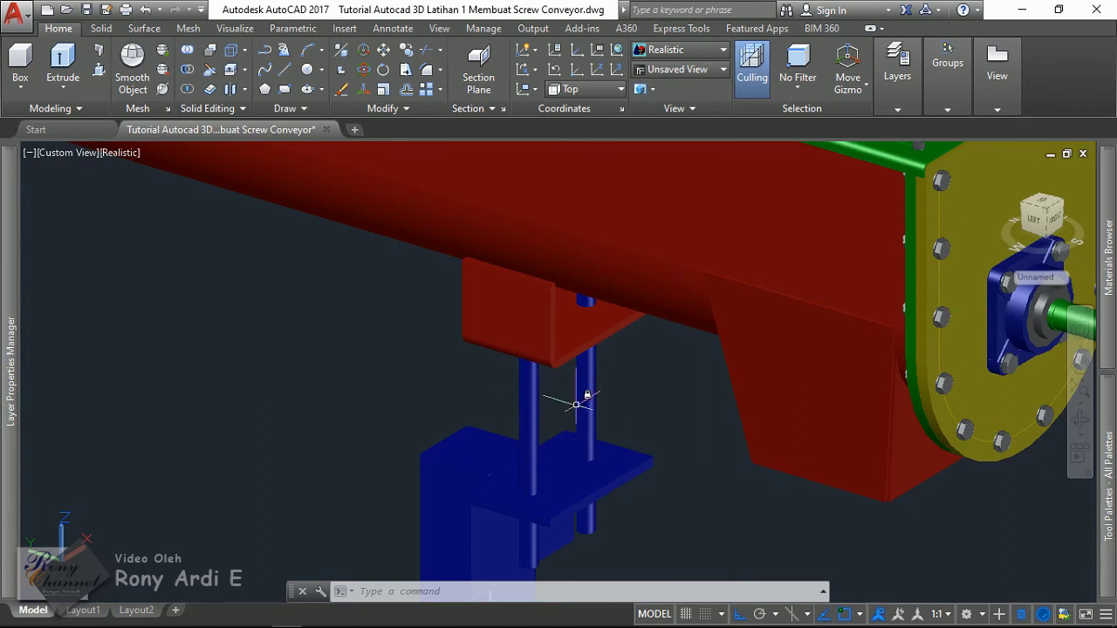
pyautogui.scroll(-5, 576, 402)
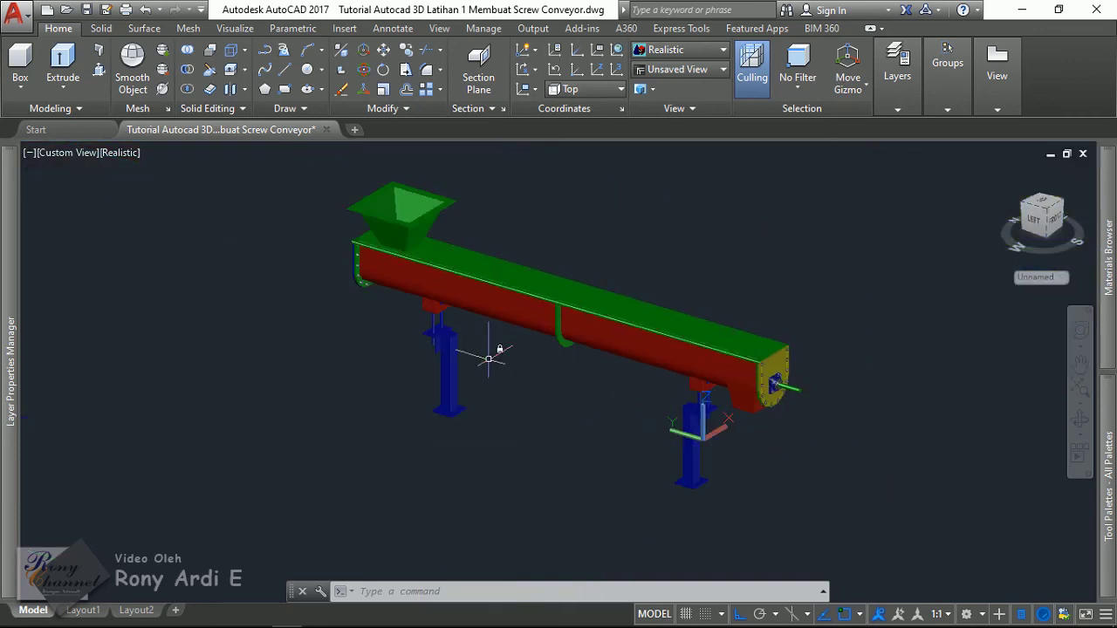
pyautogui.scroll(5, 441, 330)
pyautogui.scroll(-5, 384, 297)
pyautogui.scroll(3, 548, 369)
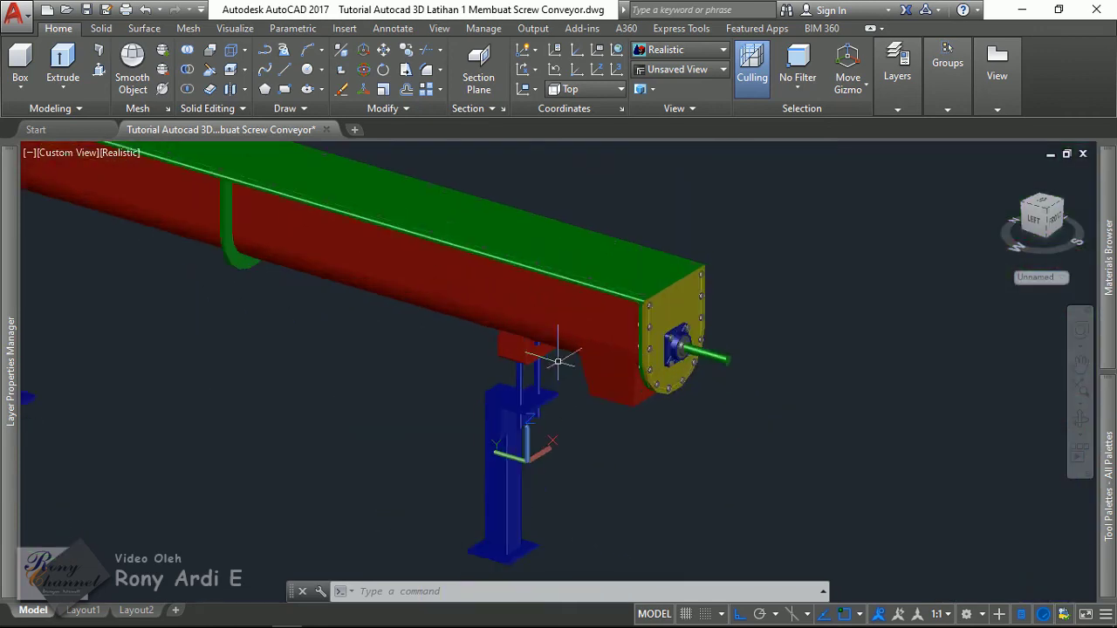
pyautogui.scroll(2, 516, 453)
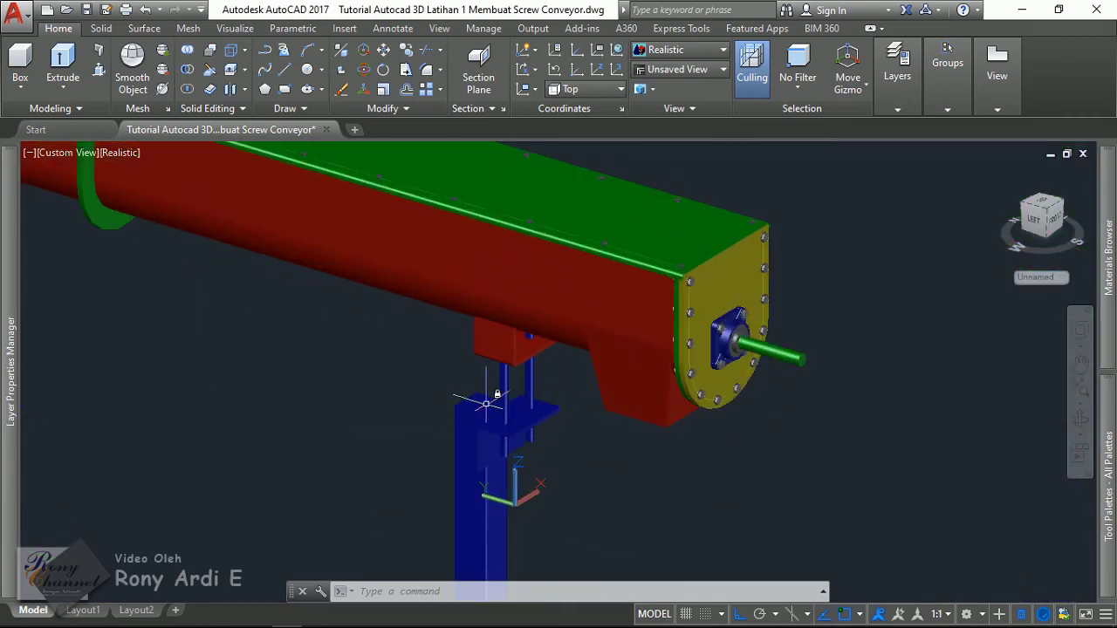
pyautogui.scroll(2, 486, 403)
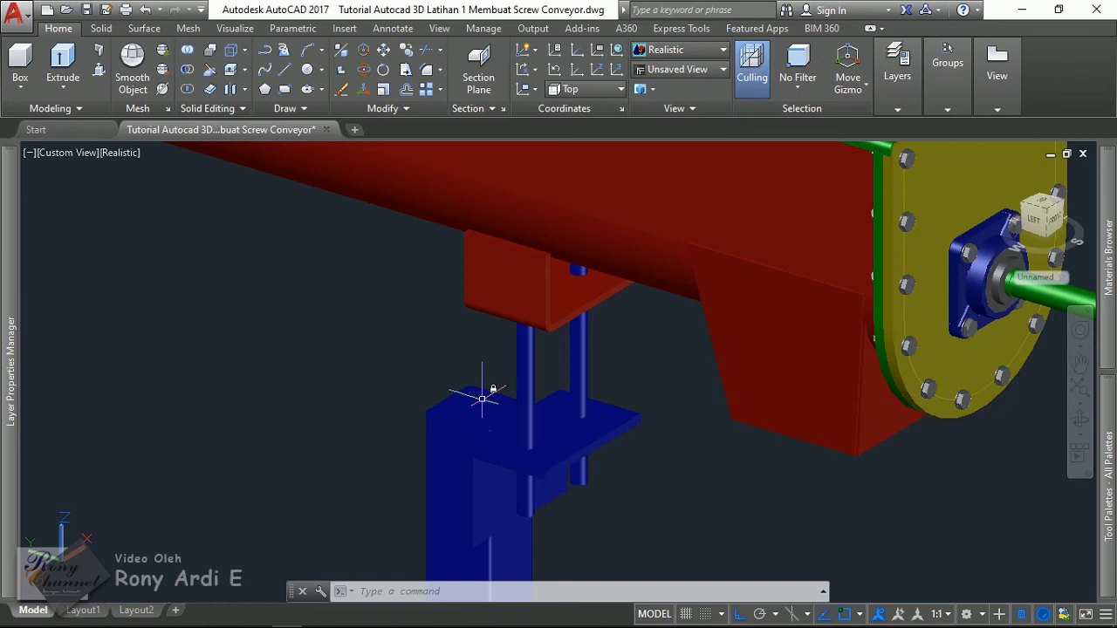
pyautogui.scroll(-5, 481, 399)
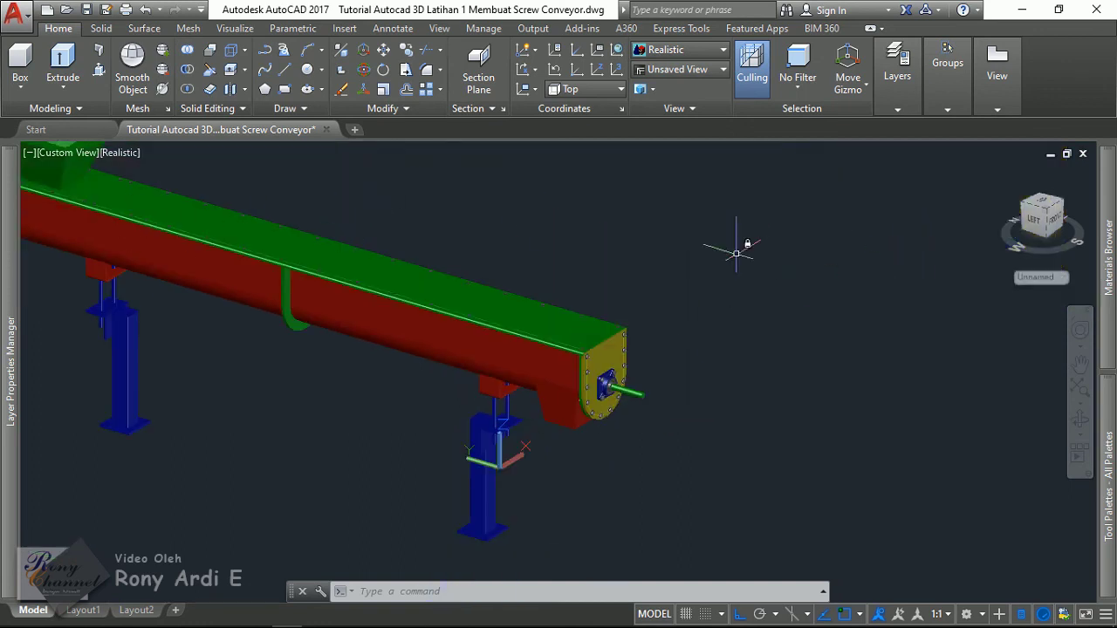
pyautogui.click(70, 153)
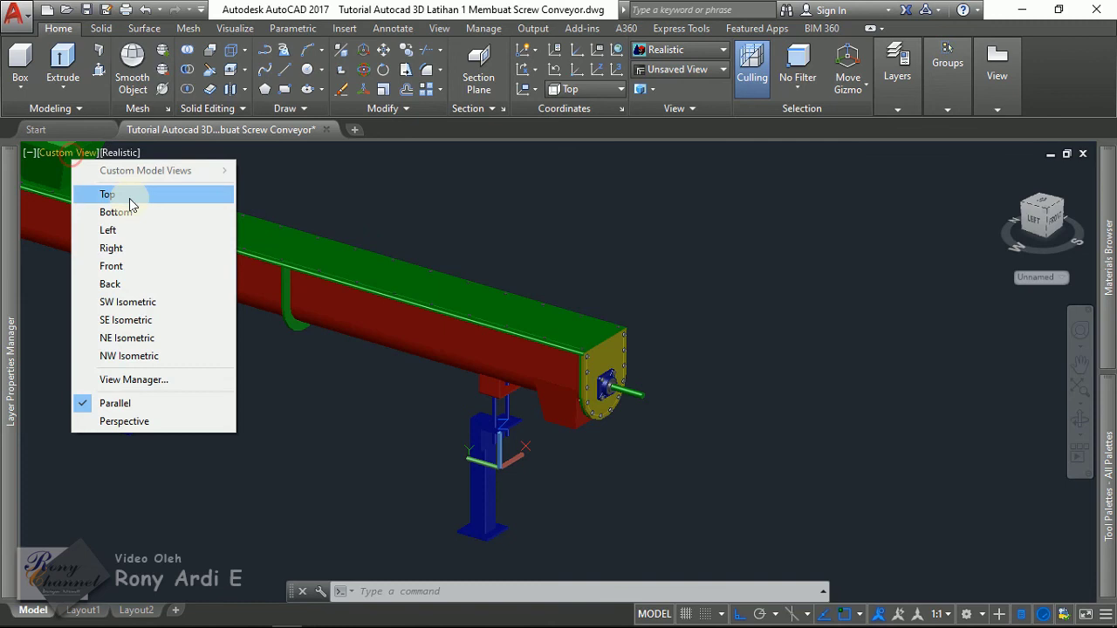
# Switch to SW Isometric and zoom and pan to frame the whole conveyor with hopper.
pyautogui.click(122, 301)
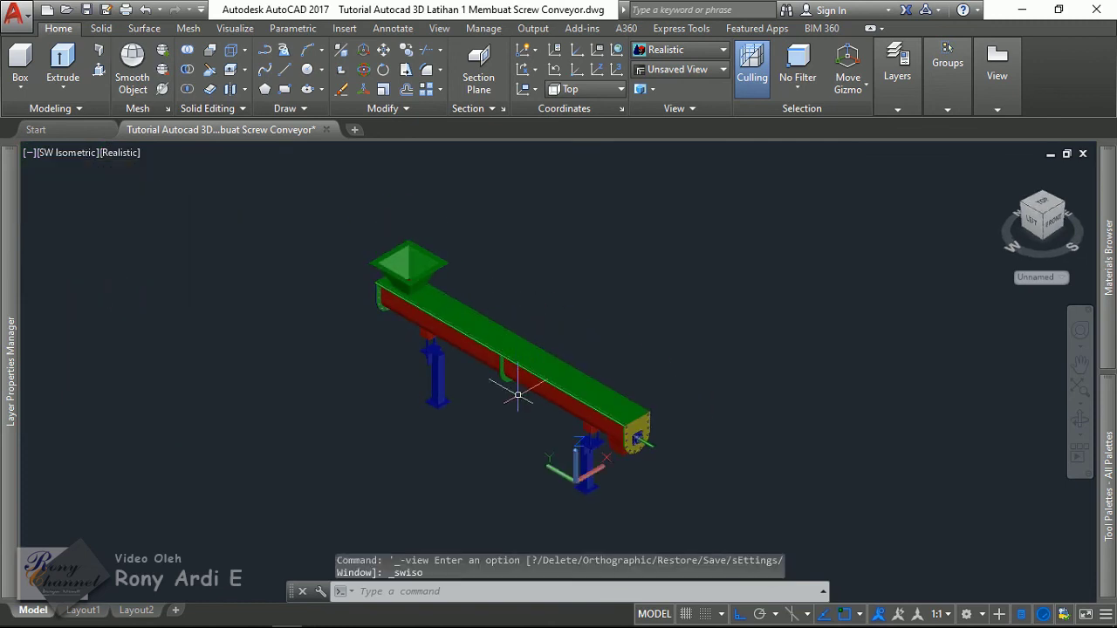
pyautogui.scroll(4, 518, 397)
pyautogui.scroll(-3, 507, 424)
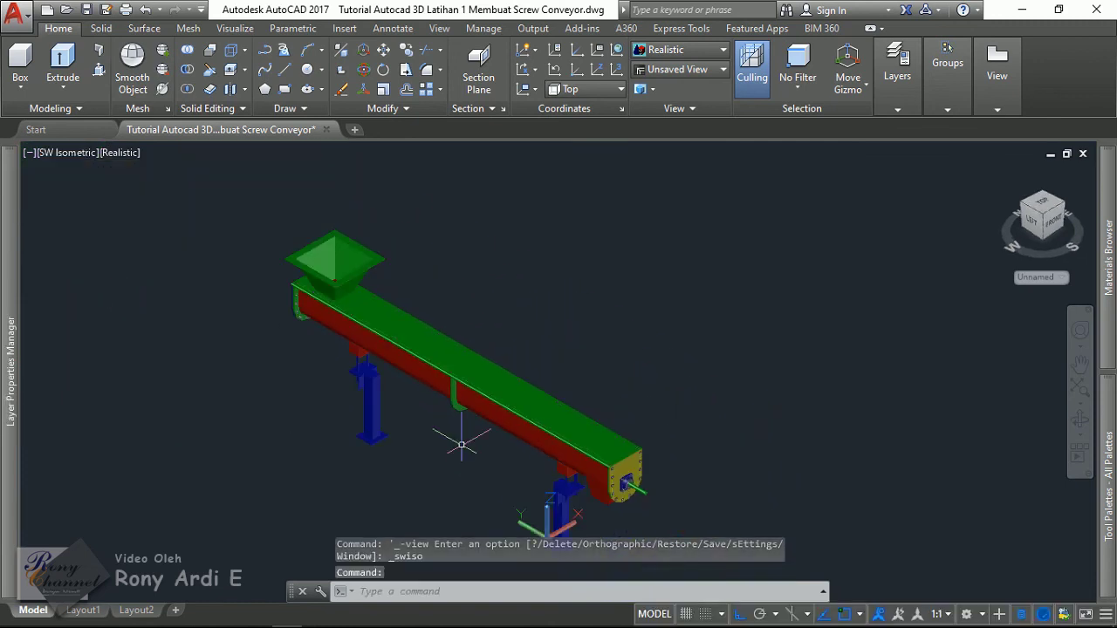
pyautogui.moveTo(460, 445); pyautogui.dragTo(466, 419, button='middle')
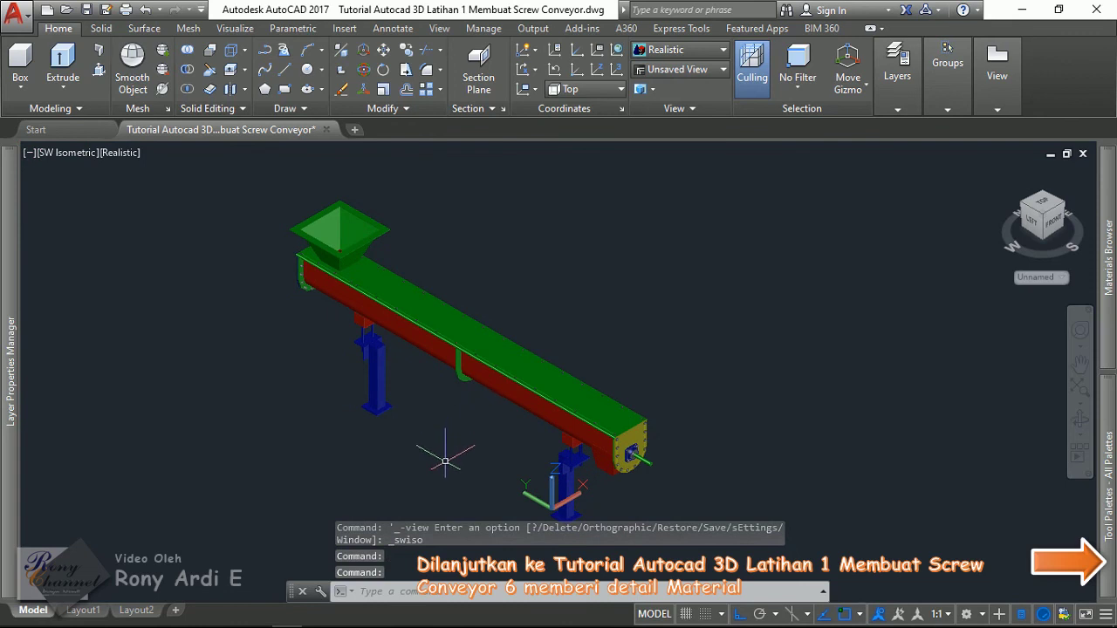
pyautogui.scroll(2, 457, 485)
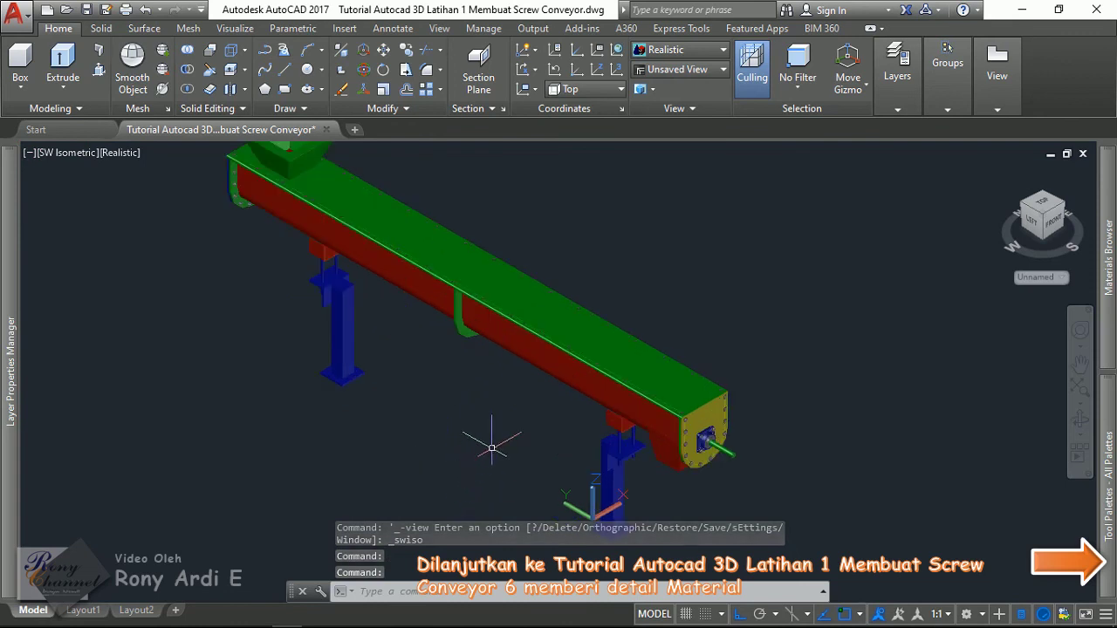
pyautogui.moveTo(489, 421); pyautogui.dragTo(475, 470, button='middle')
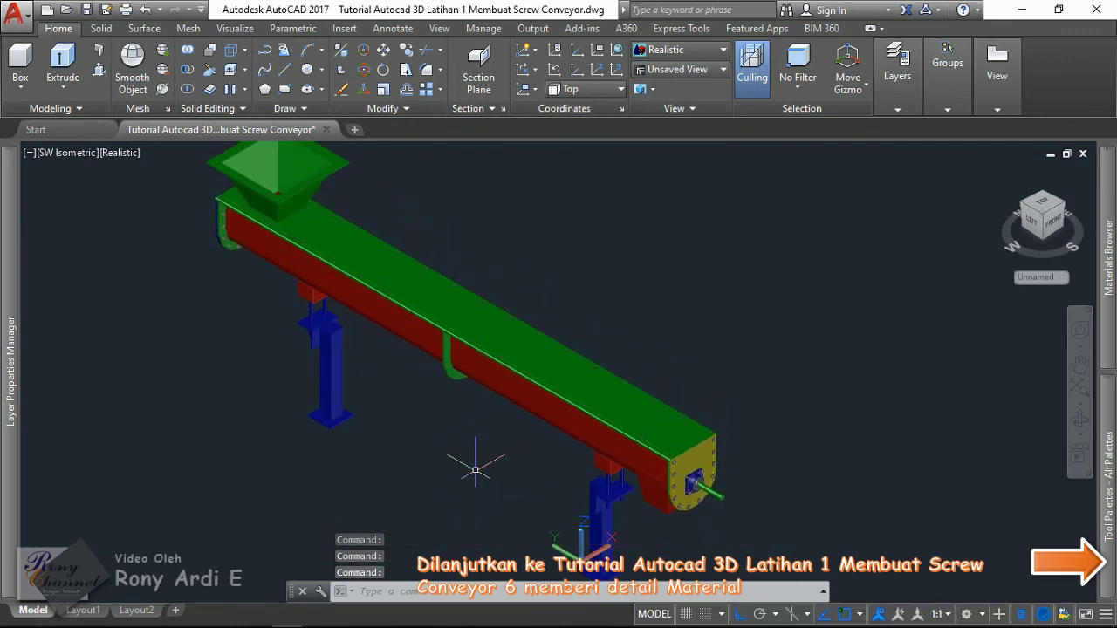